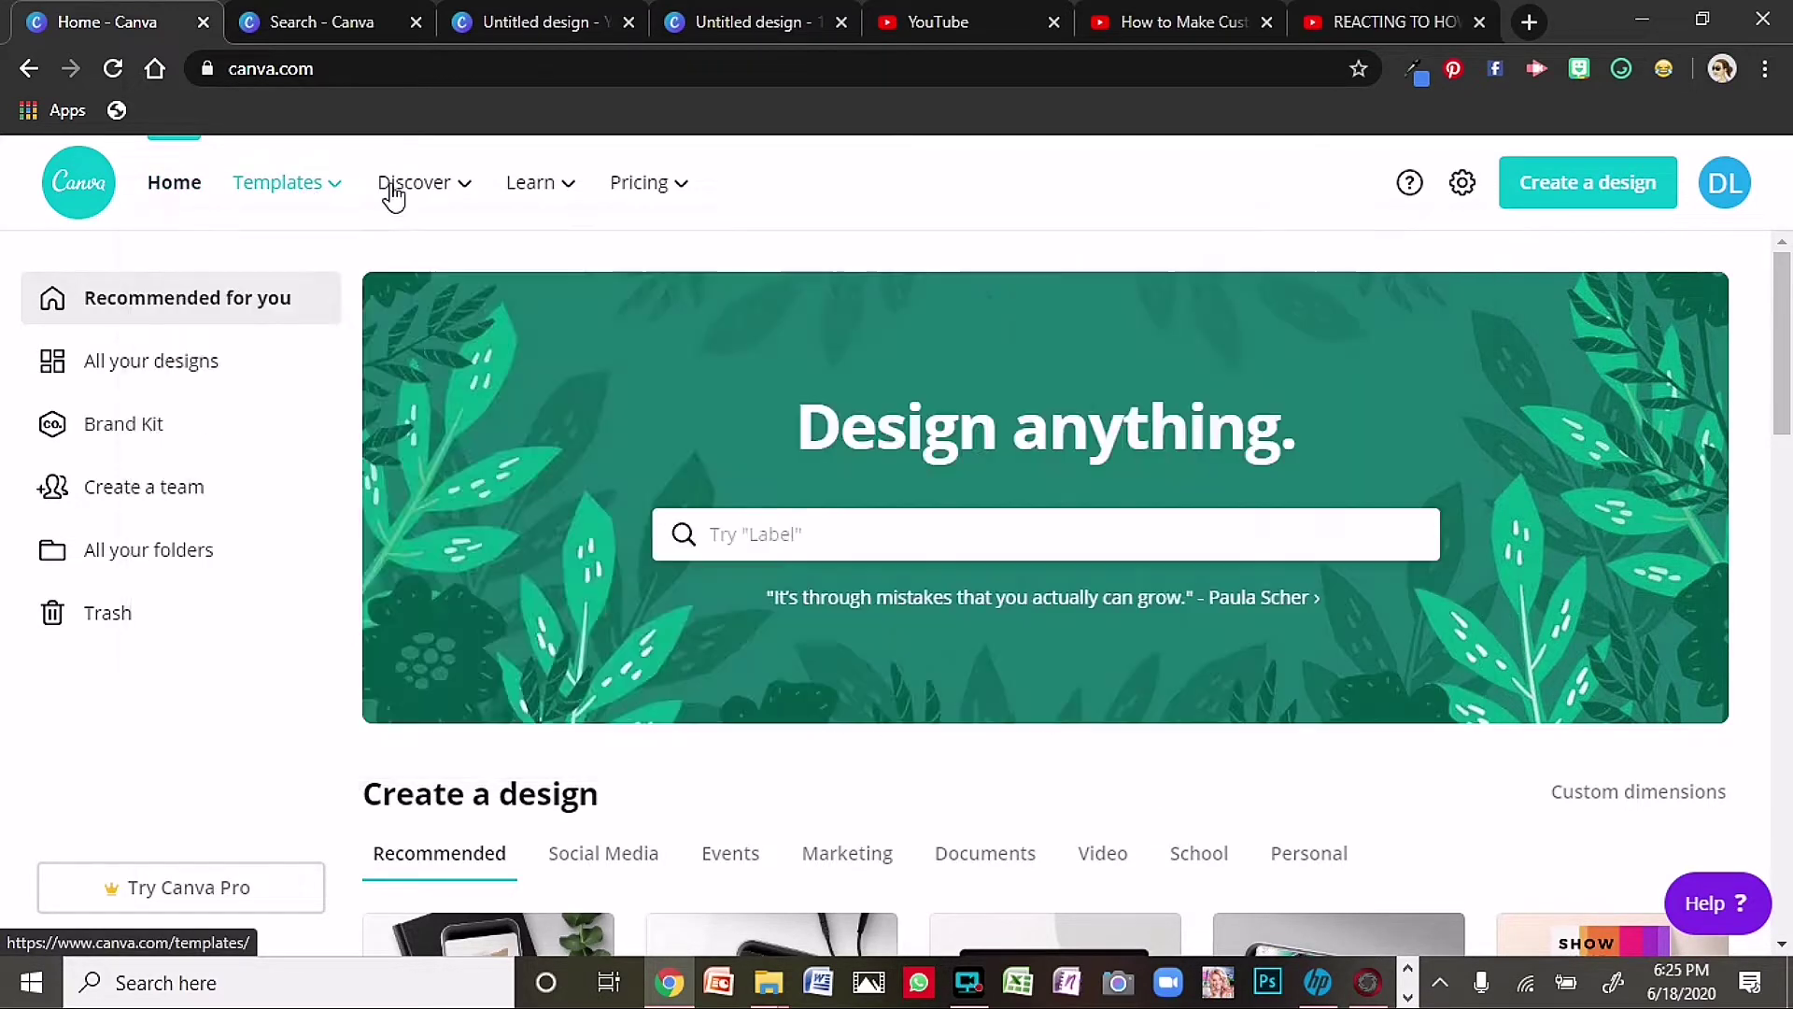
- Look over the Canva home page's menus and design categories, view all existing designs, and return to the recommended page
{"action": "mouse_move", "coordinate": [422, 187]}
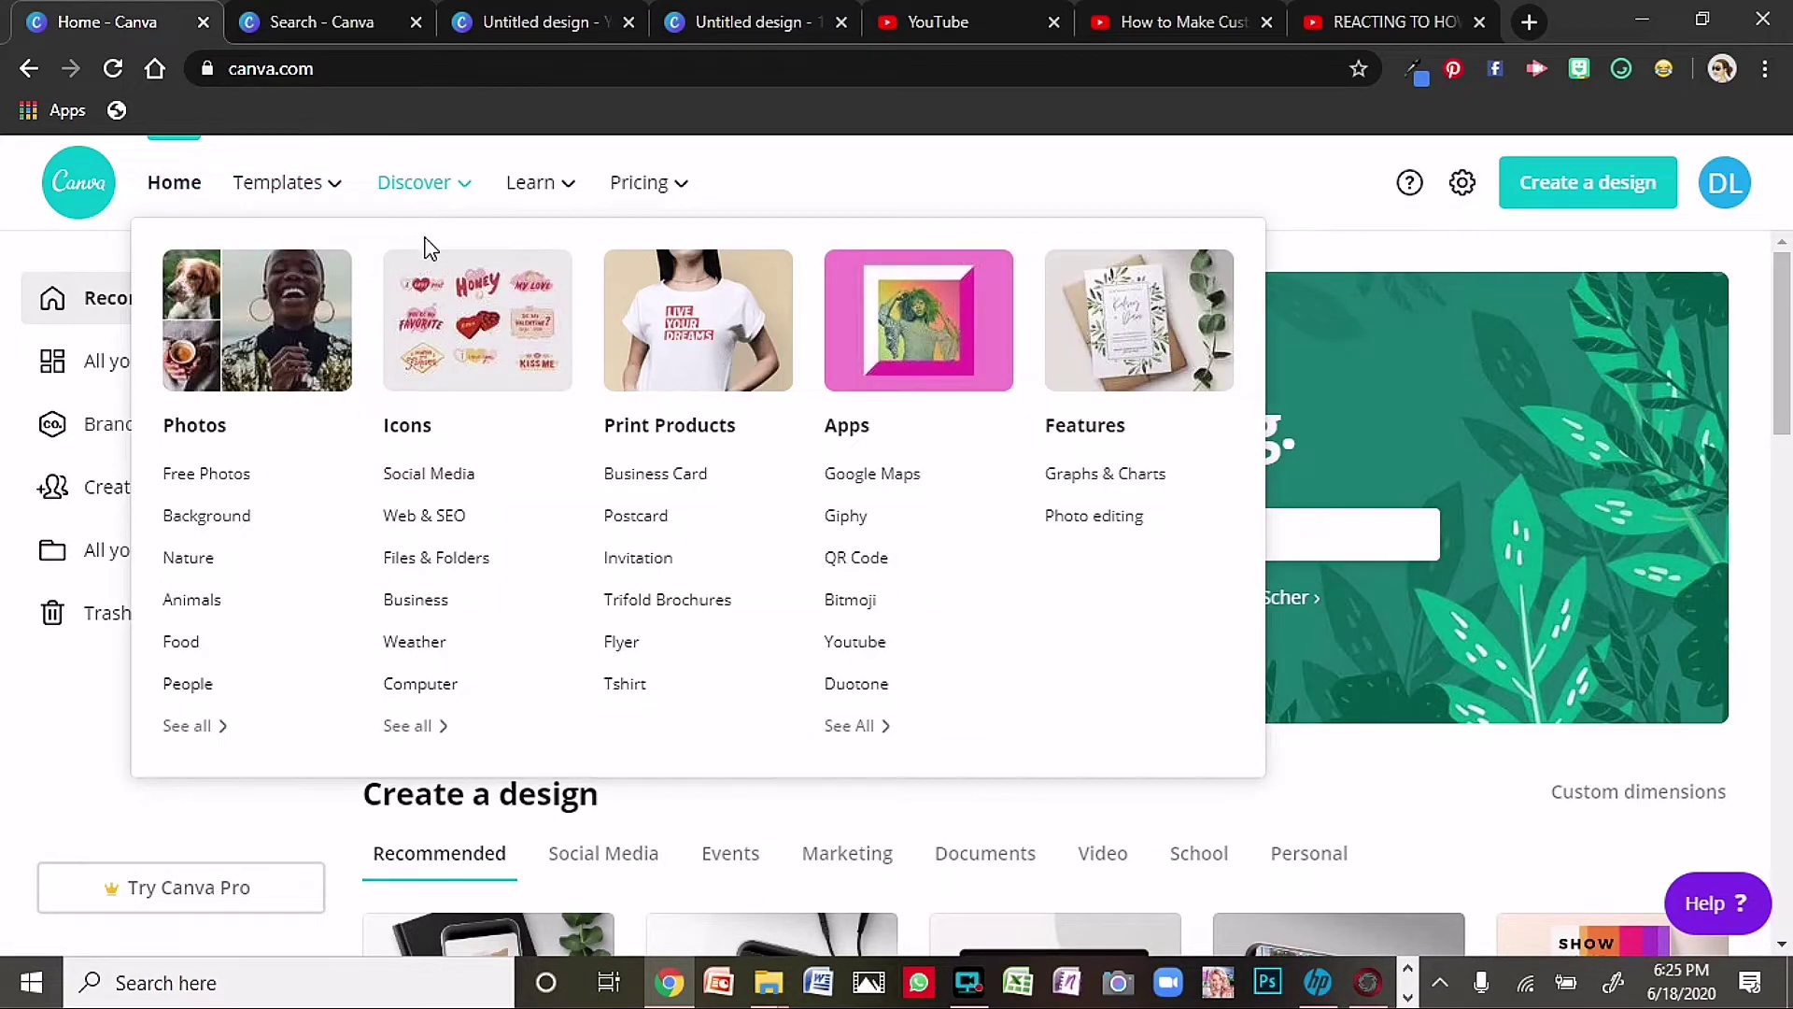
{"action": "mouse_move", "coordinate": [620, 188]}
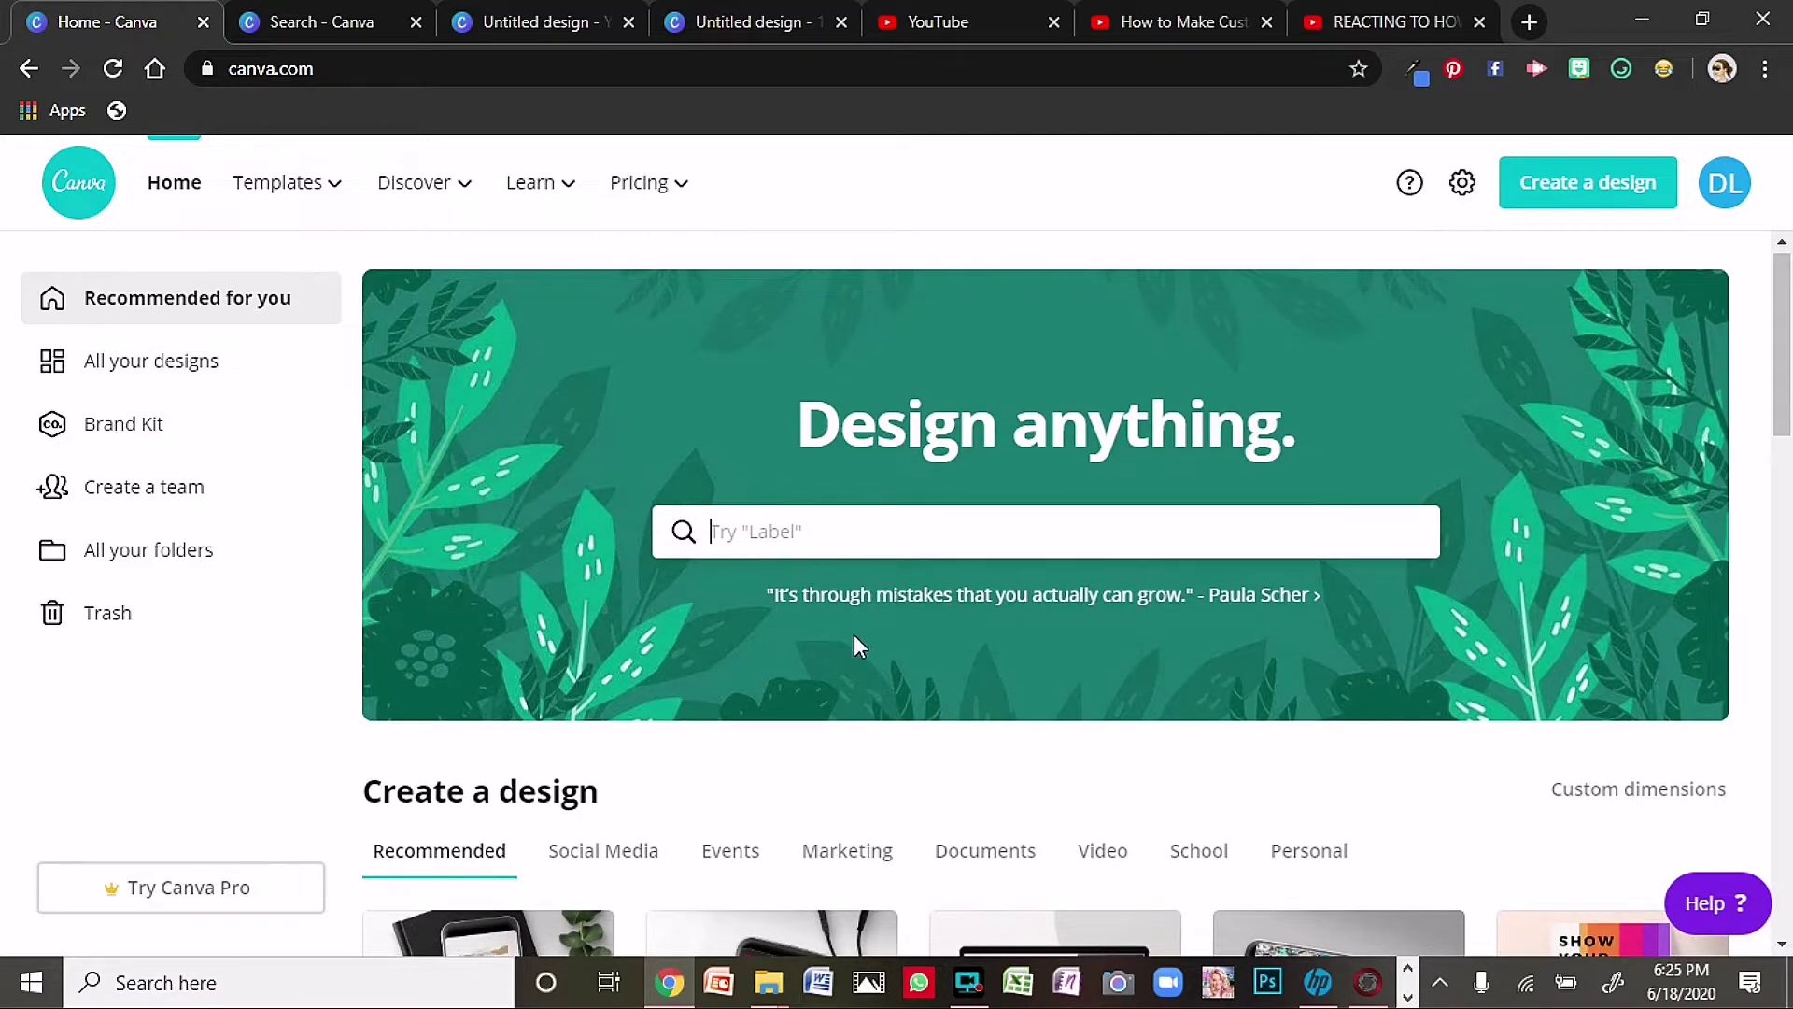
{"action": "scroll", "coordinate": [861, 635], "scroll_direction": "down", "scroll_amount": 10}
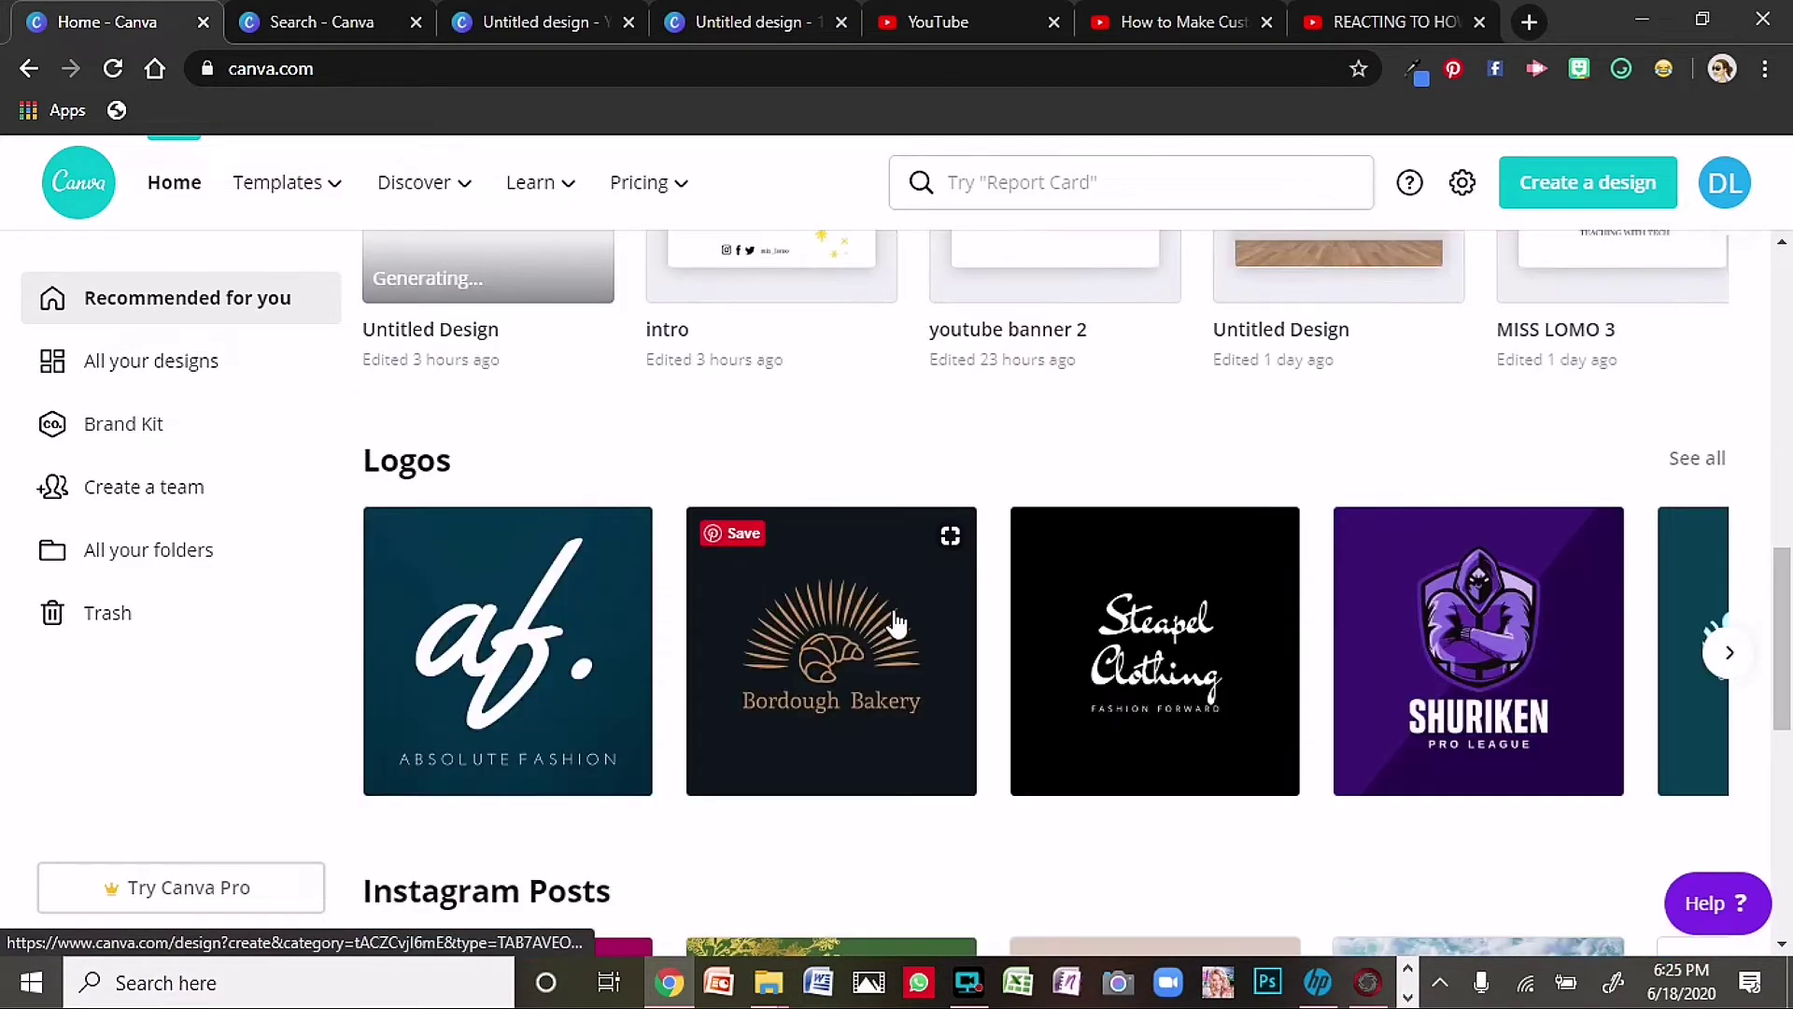
{"action": "scroll", "coordinate": [546, 574], "scroll_direction": "up", "scroll_amount": 8}
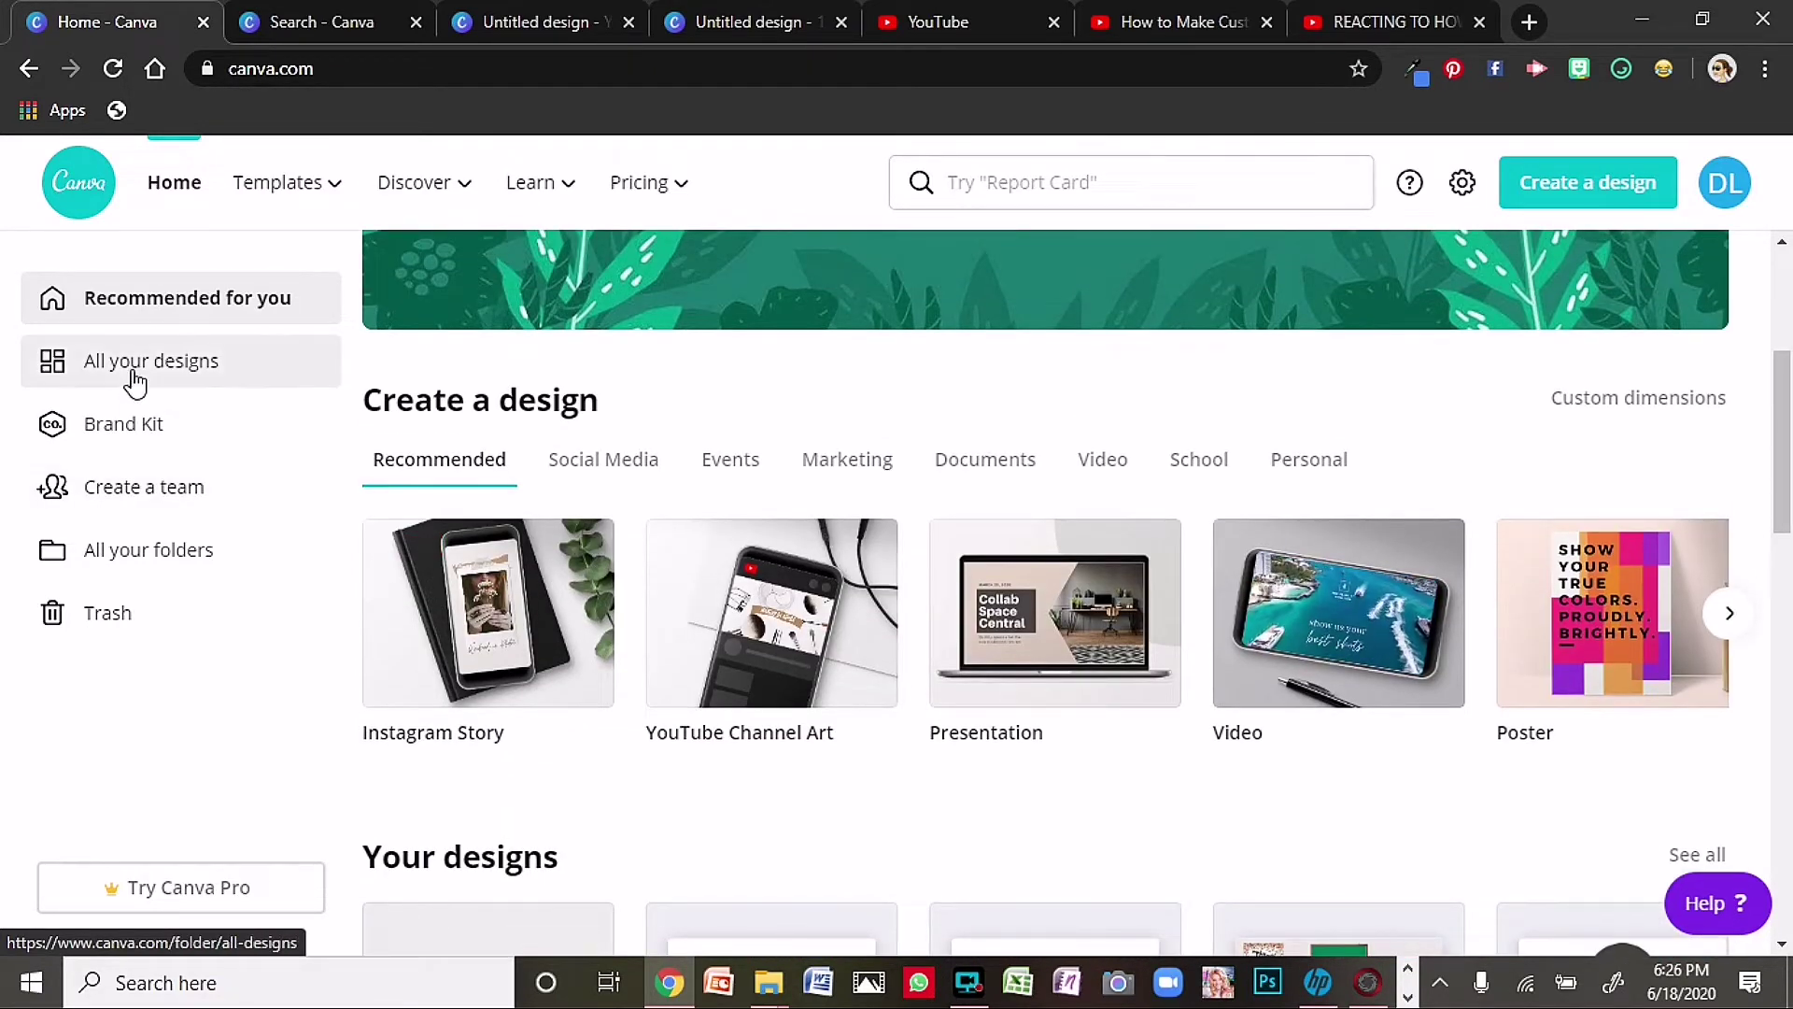
{"action": "left_click", "coordinate": [135, 375]}
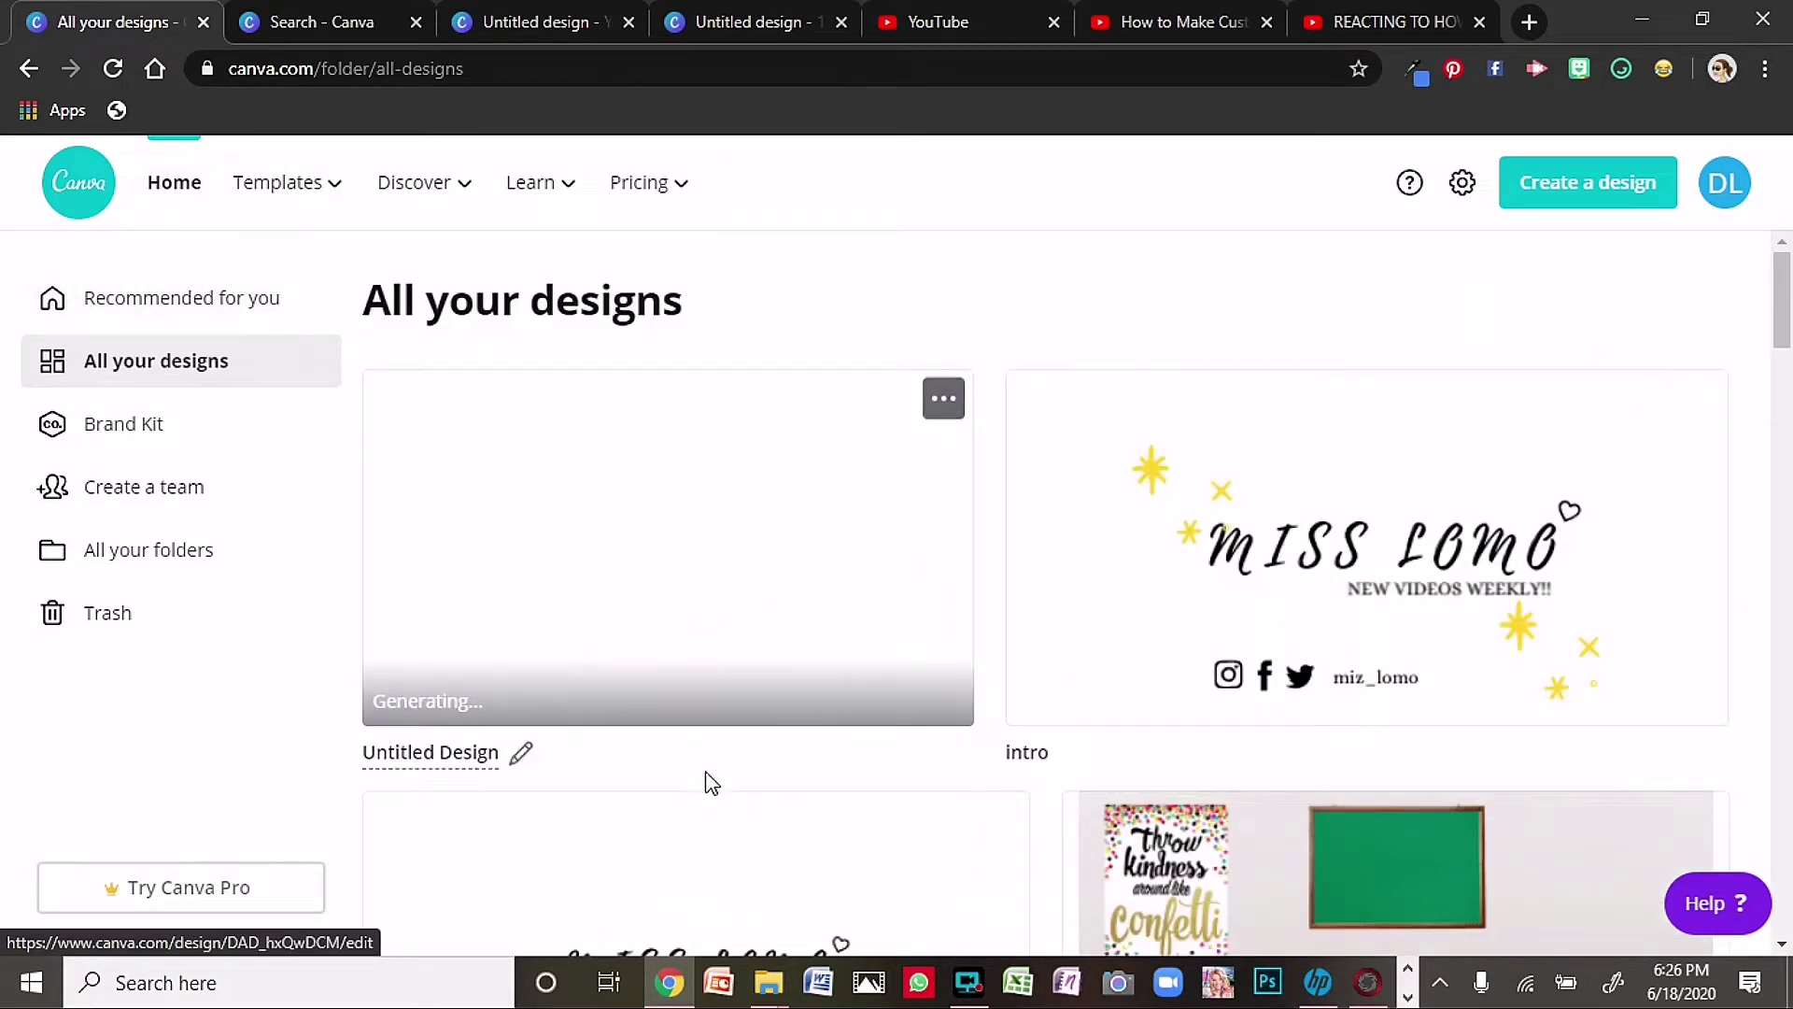
{"action": "left_click", "coordinate": [66, 298]}
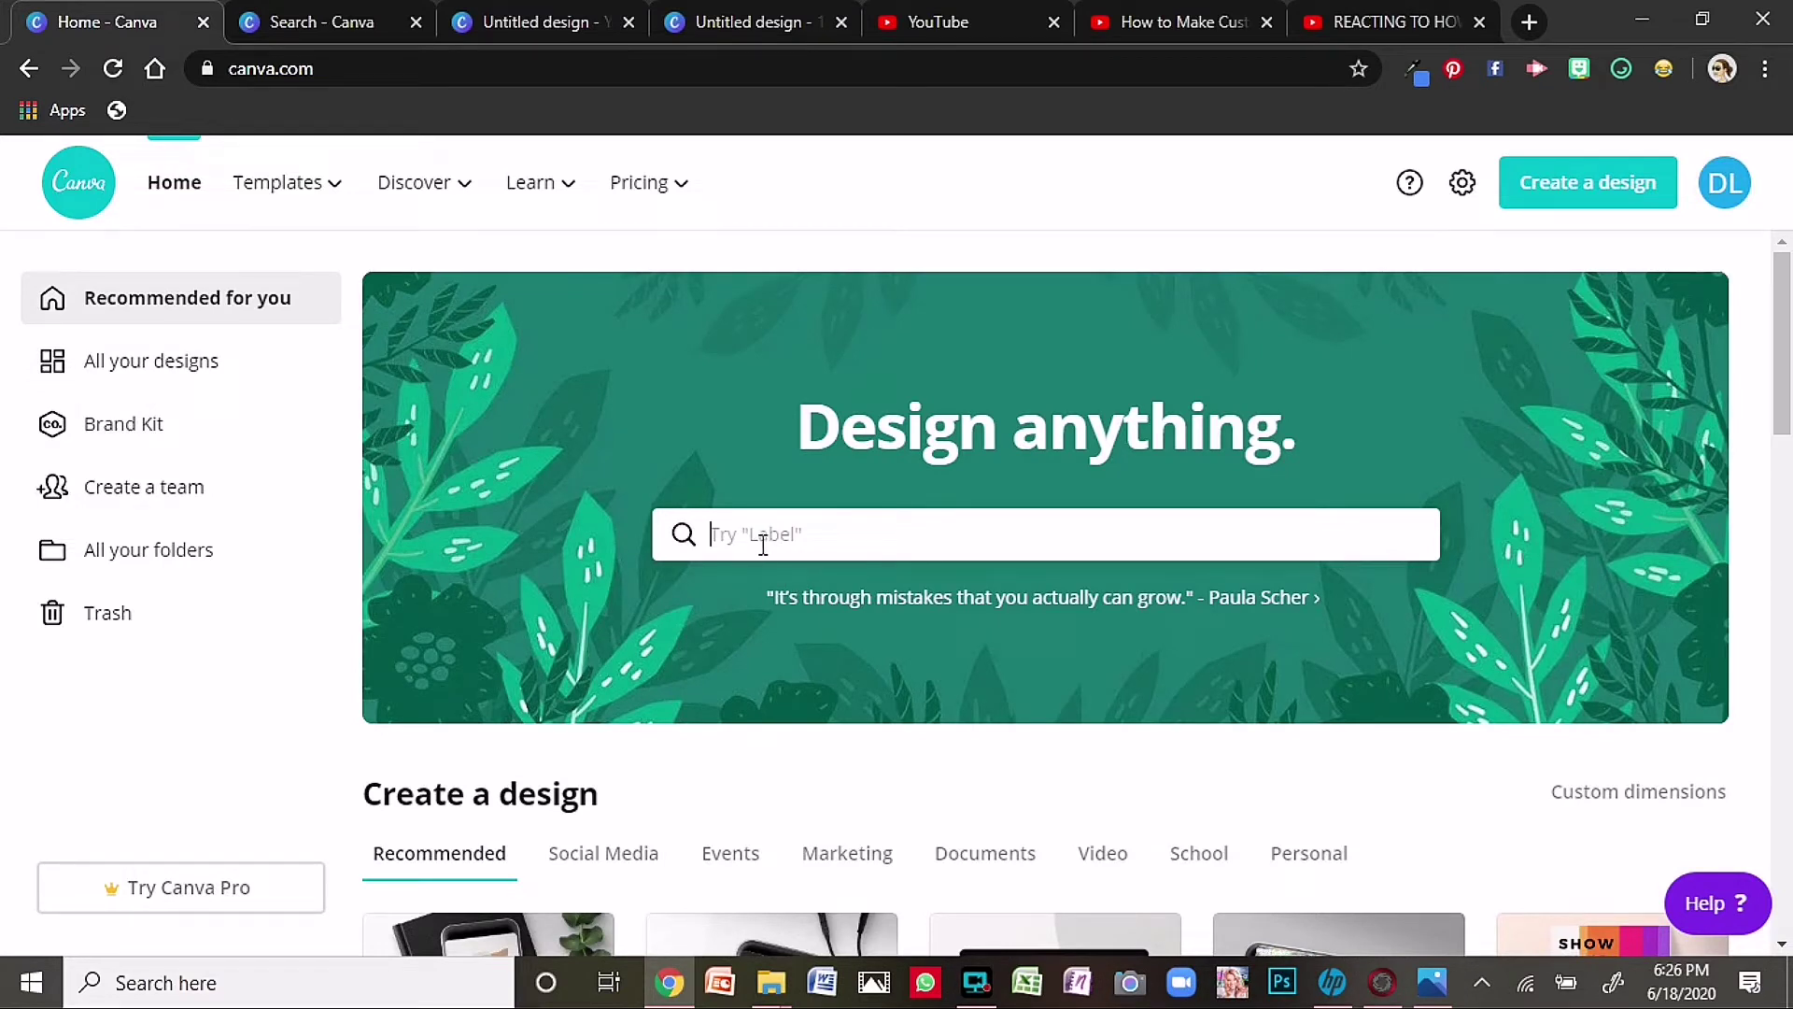
- Search the Canva templates for "presentation"
{"action": "left_click", "coordinate": [764, 541]}
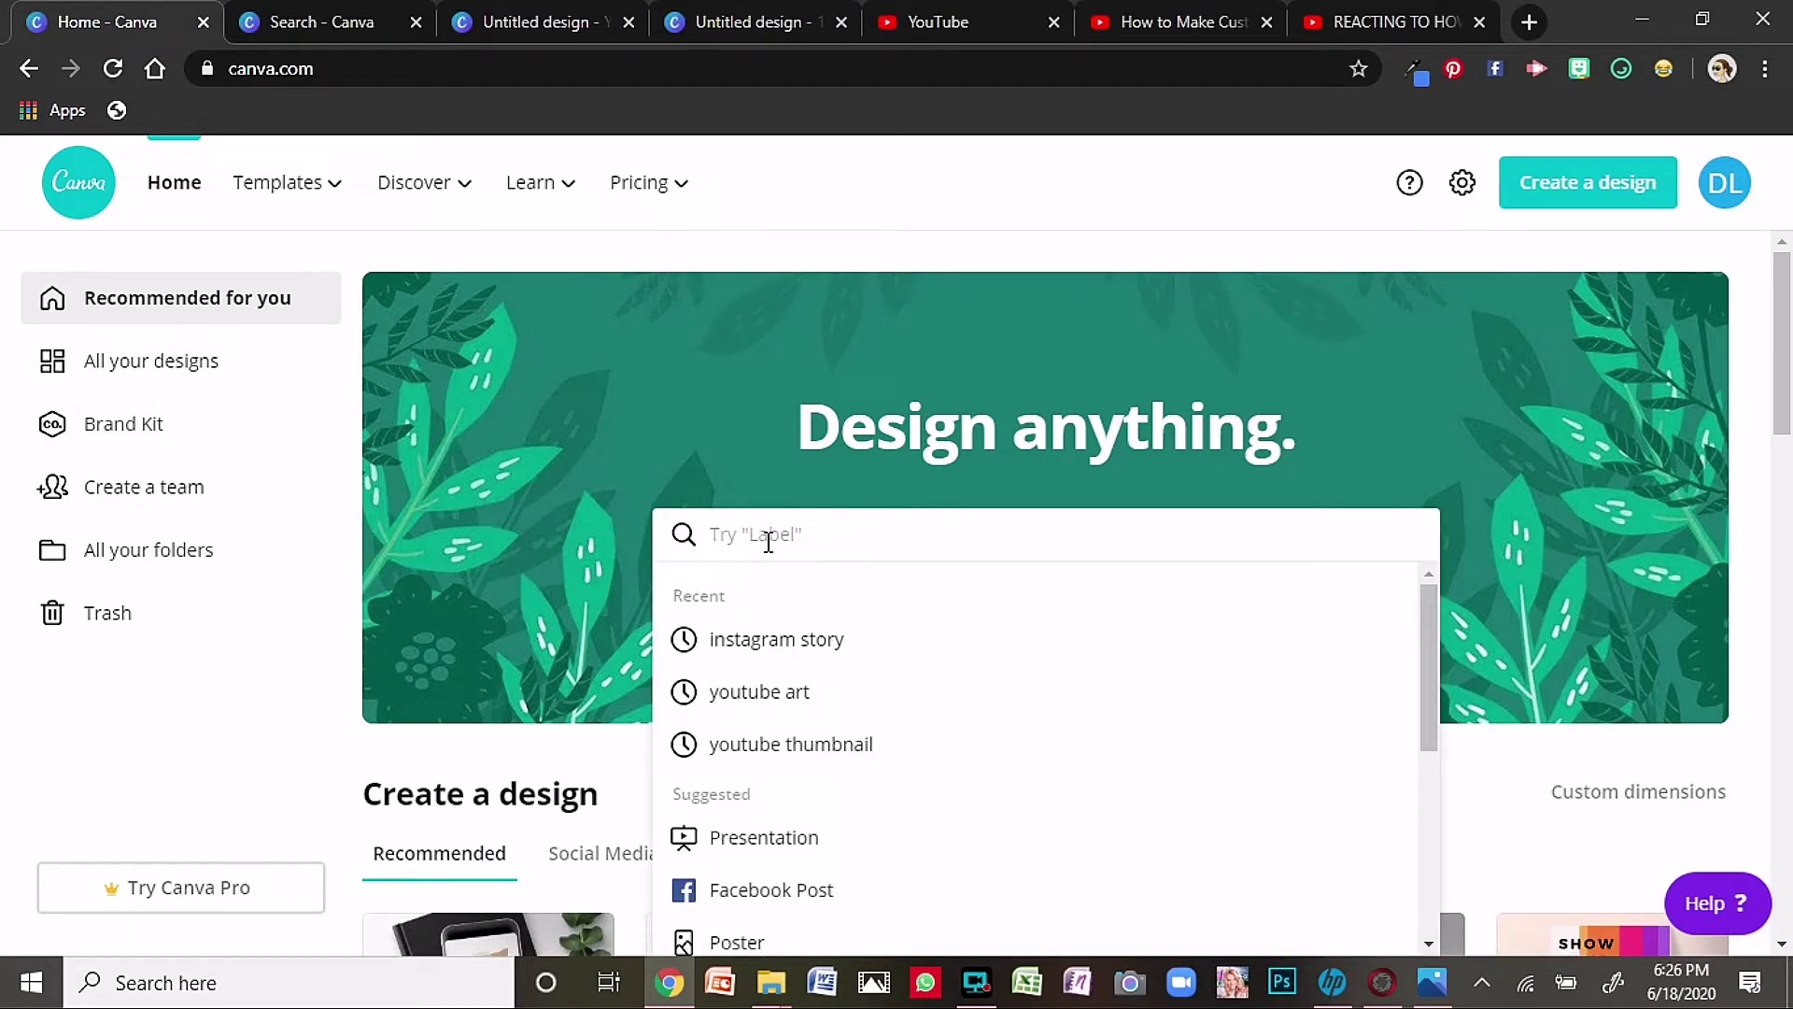
{"action": "type", "text": "prese"}
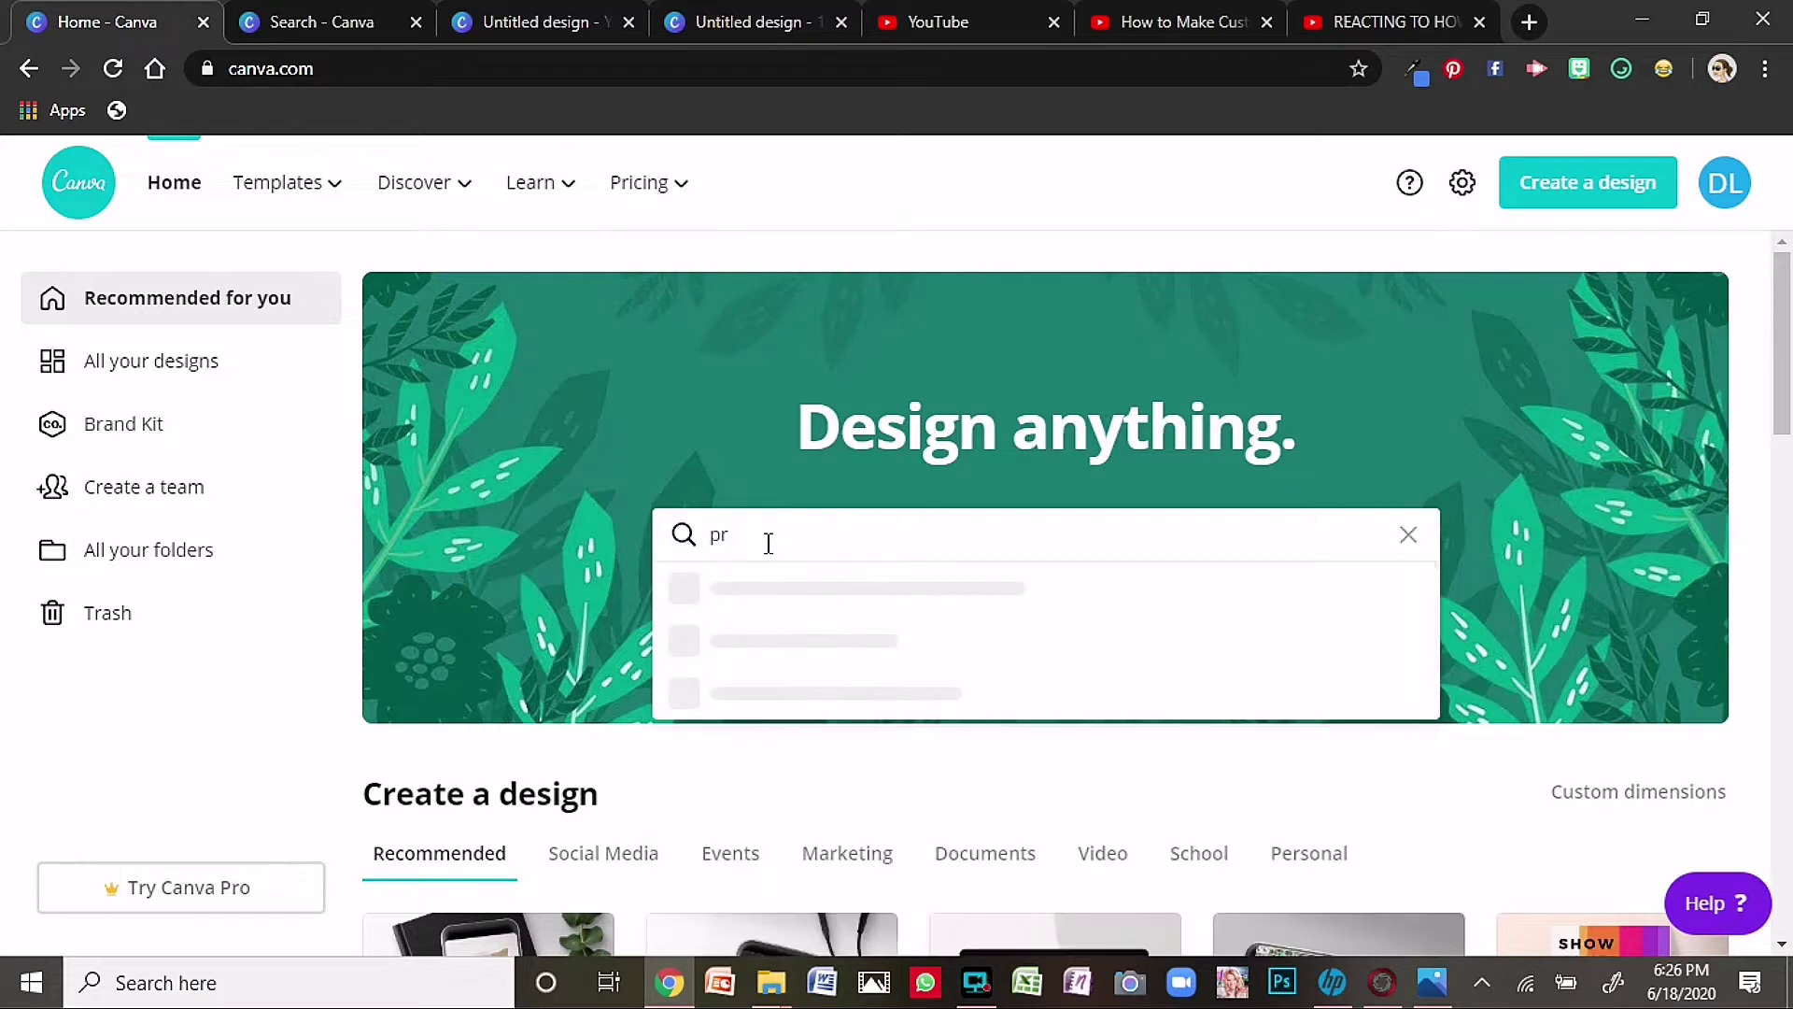
{"action": "type", "text": "ntation"}
{"action": "key", "text": "Return"}
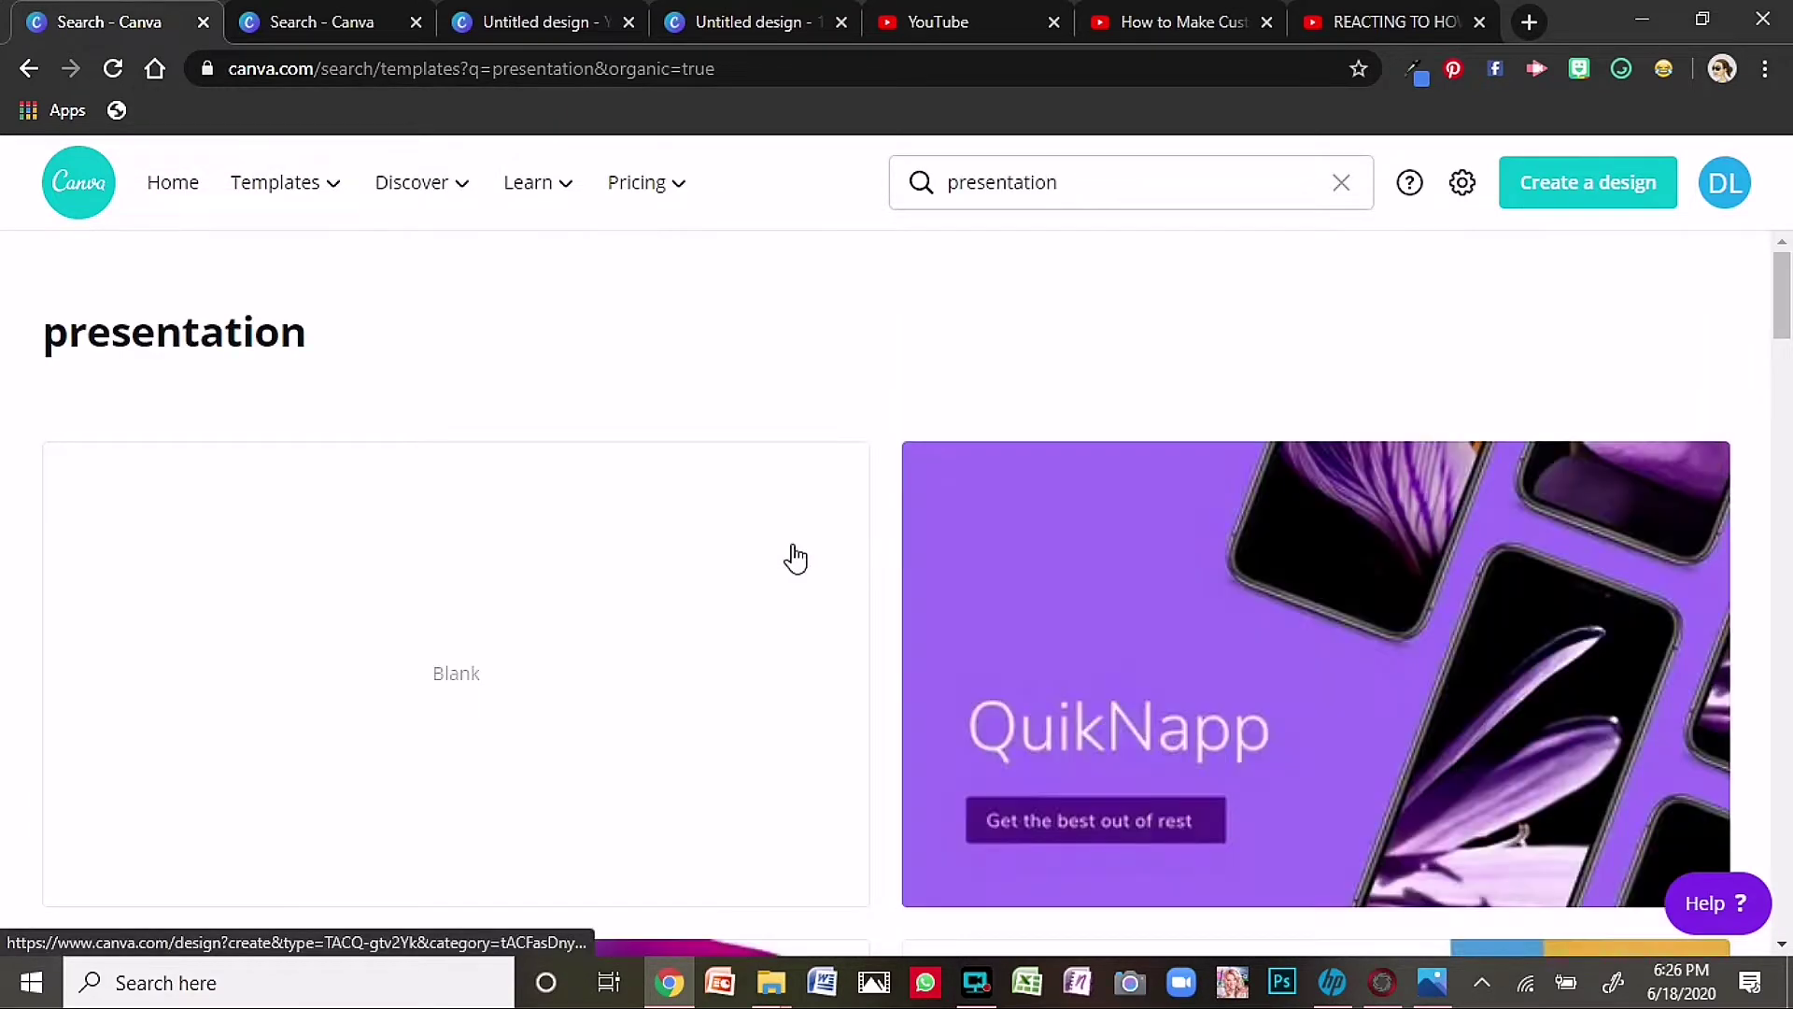
- Browse the presentation templates and start a new design from the blank one
{"action": "scroll", "coordinate": [691, 665], "scroll_direction": "down", "scroll_amount": 10}
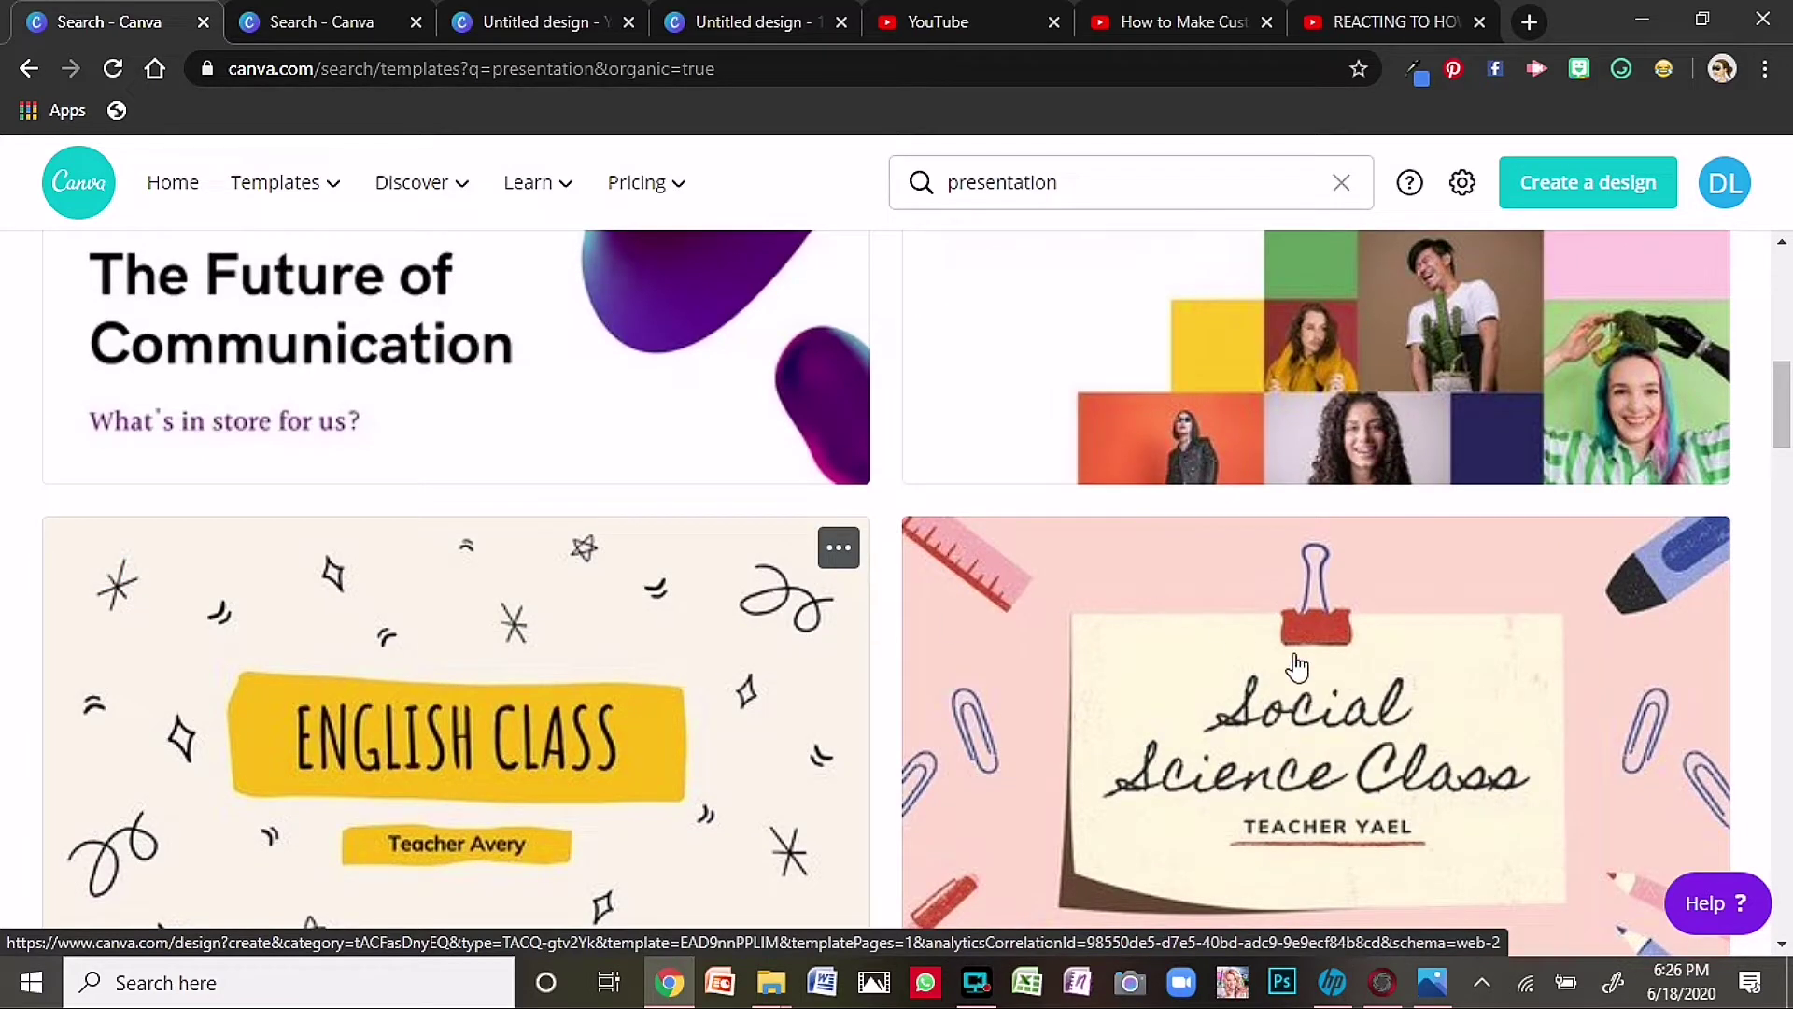
{"action": "scroll", "coordinate": [1139, 759], "scroll_direction": "up", "scroll_amount": 1}
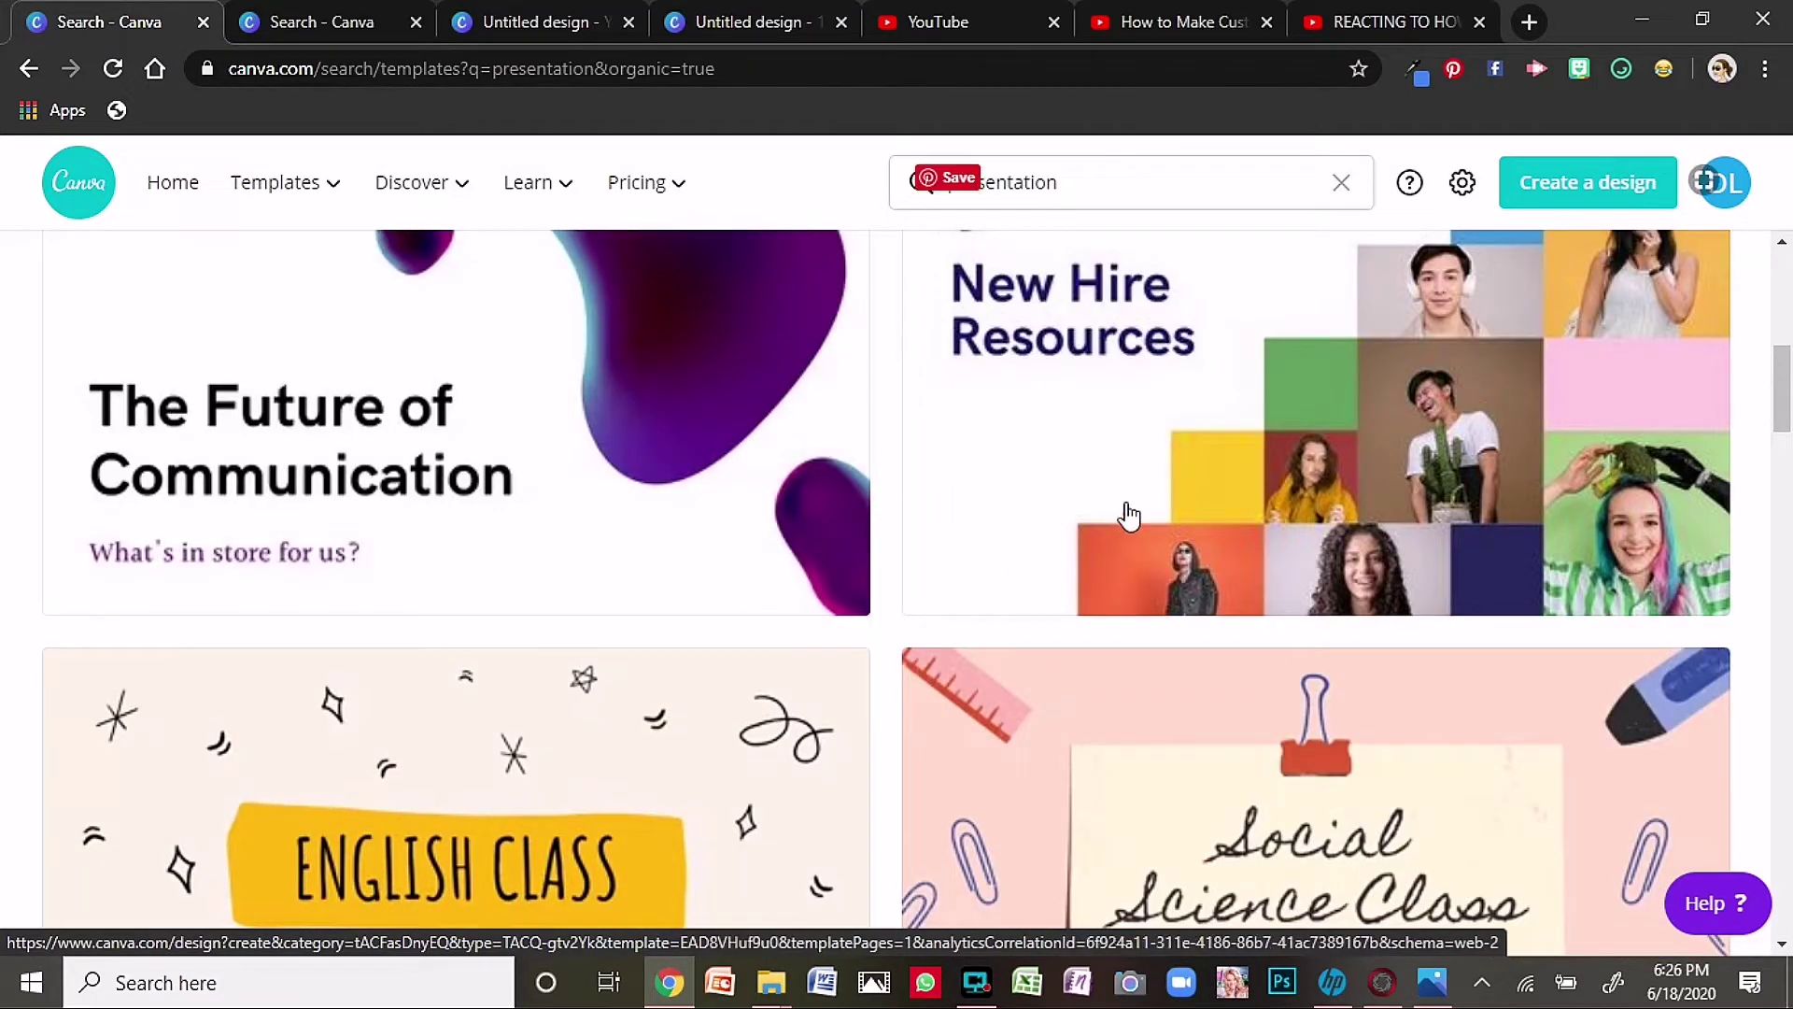
{"action": "left_click_drag", "start_coordinate": [1778, 431], "coordinate": [1779, 499]}
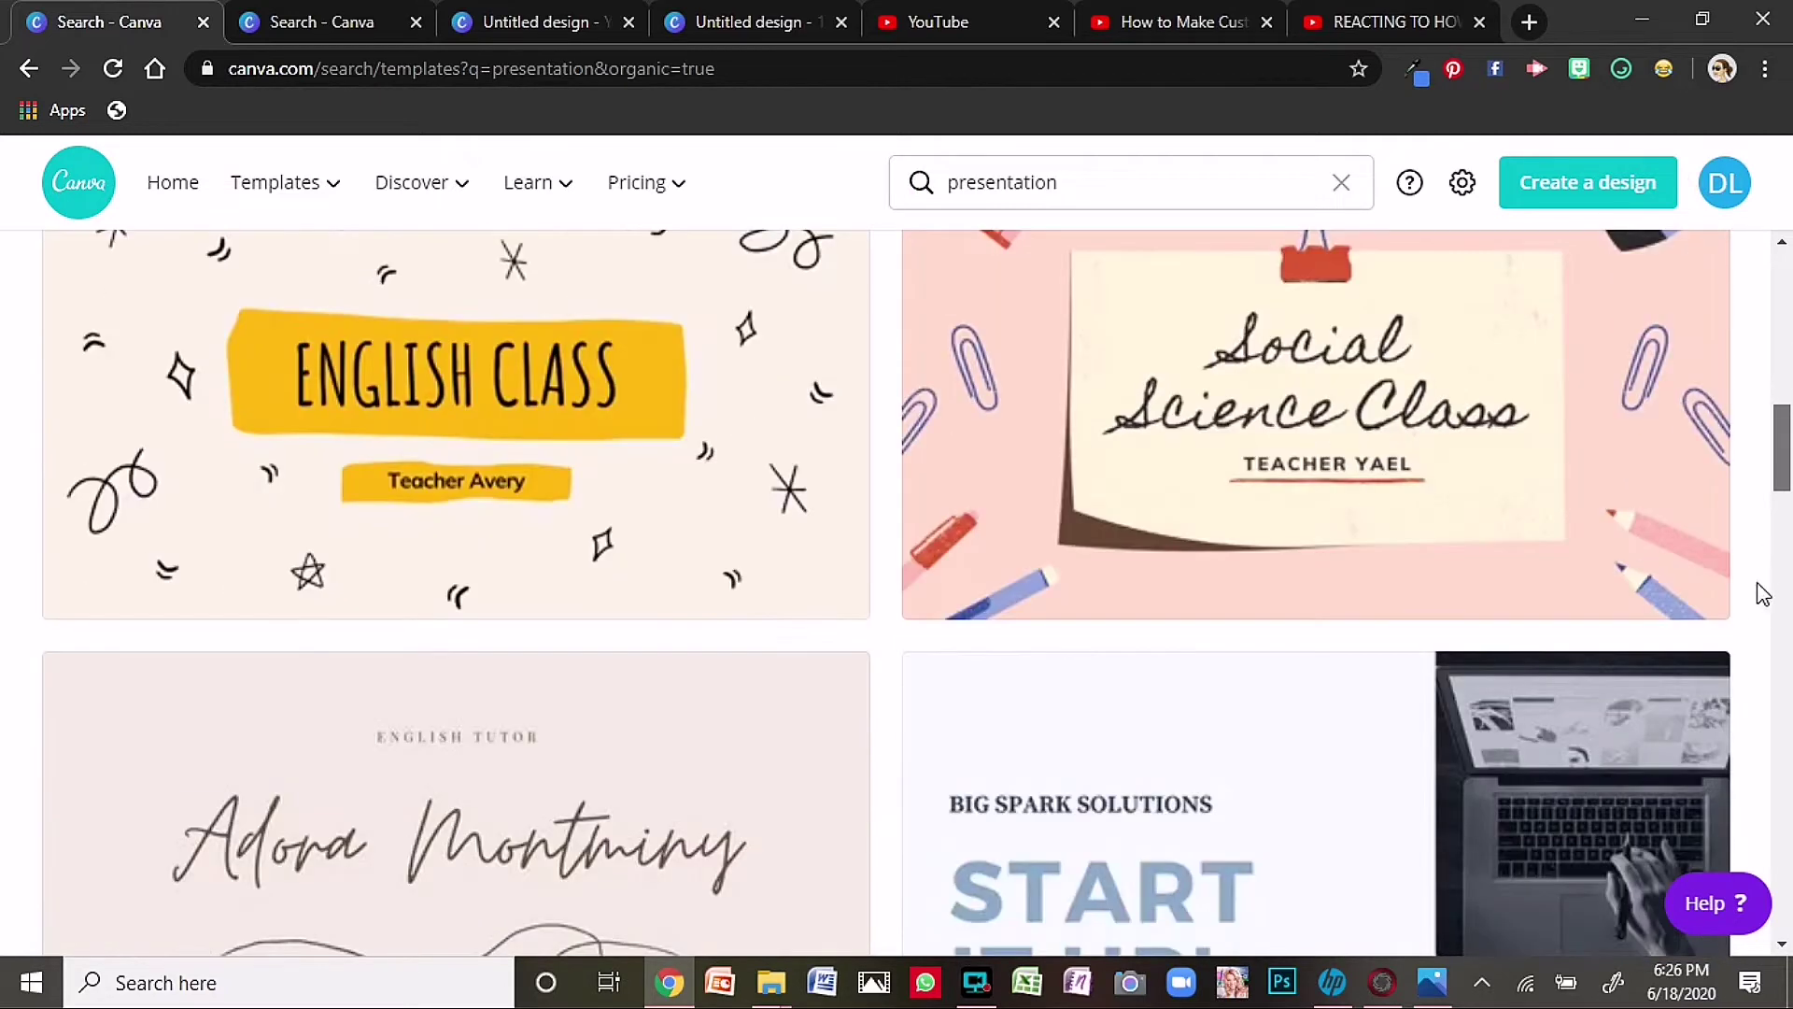
{"action": "scroll", "coordinate": [1754, 625], "scroll_direction": "down", "scroll_amount": 10}
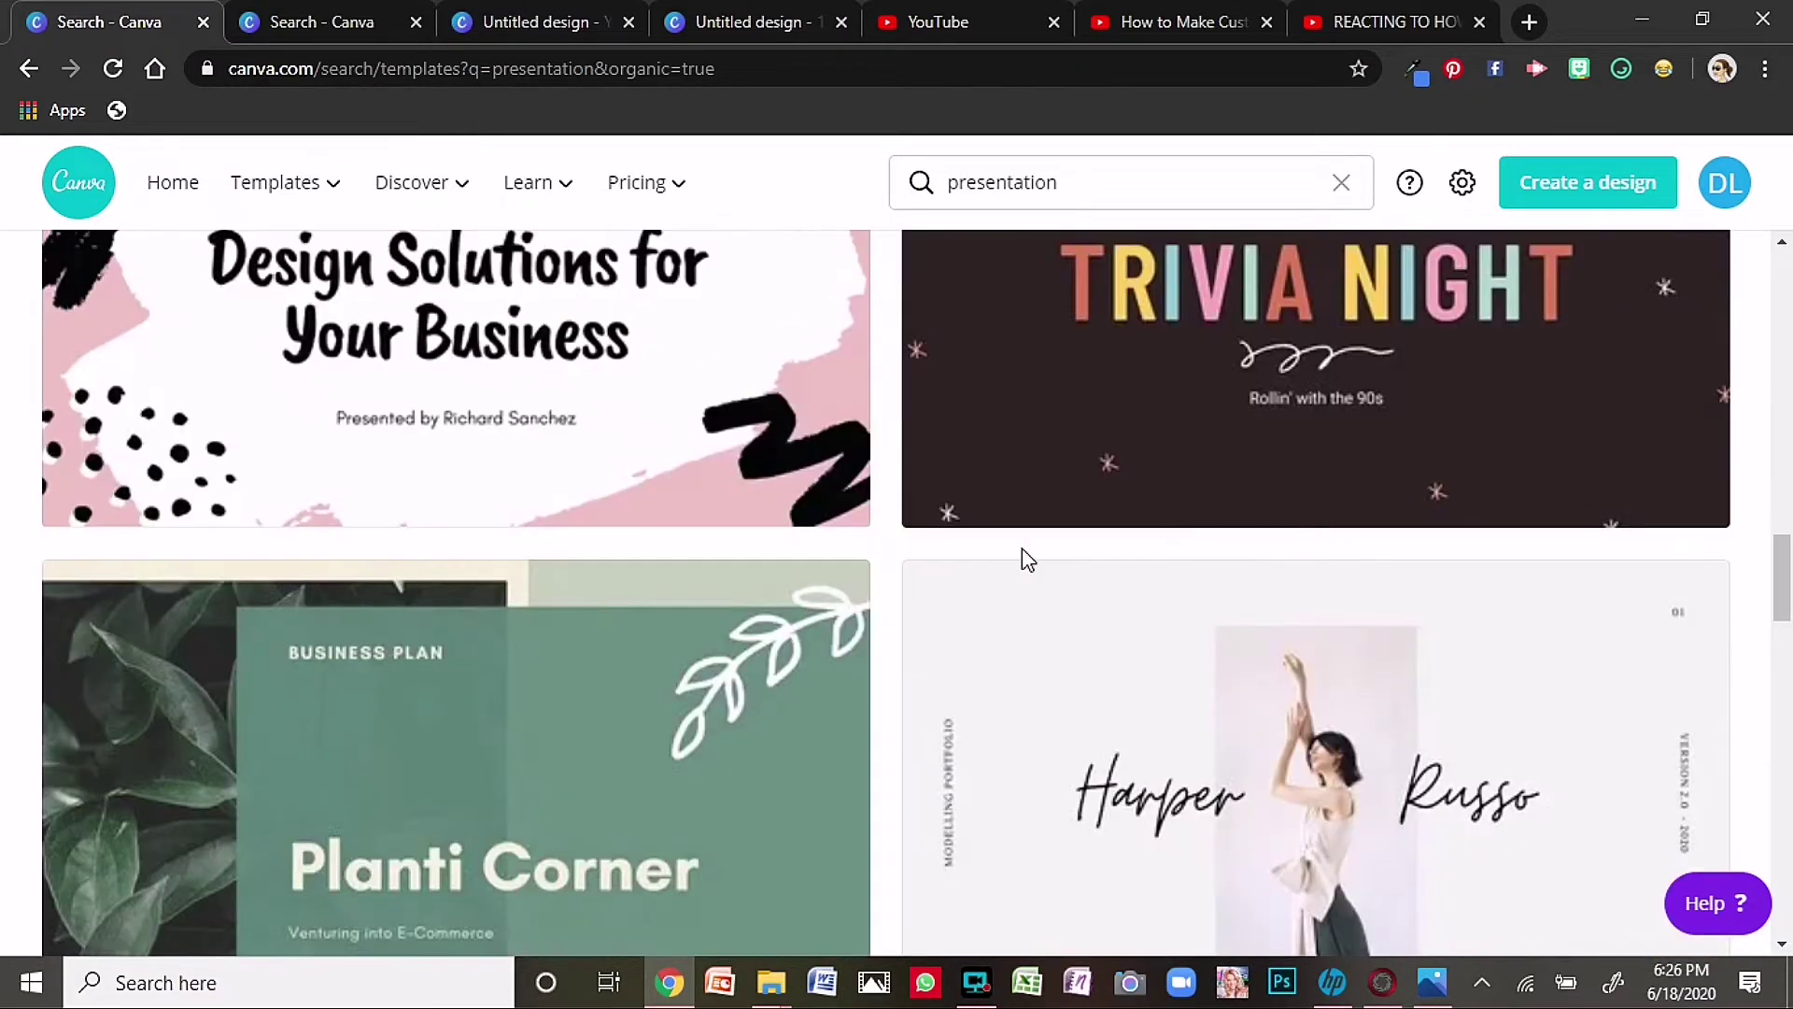
{"action": "scroll", "coordinate": [661, 457], "scroll_direction": "up", "scroll_amount": 15}
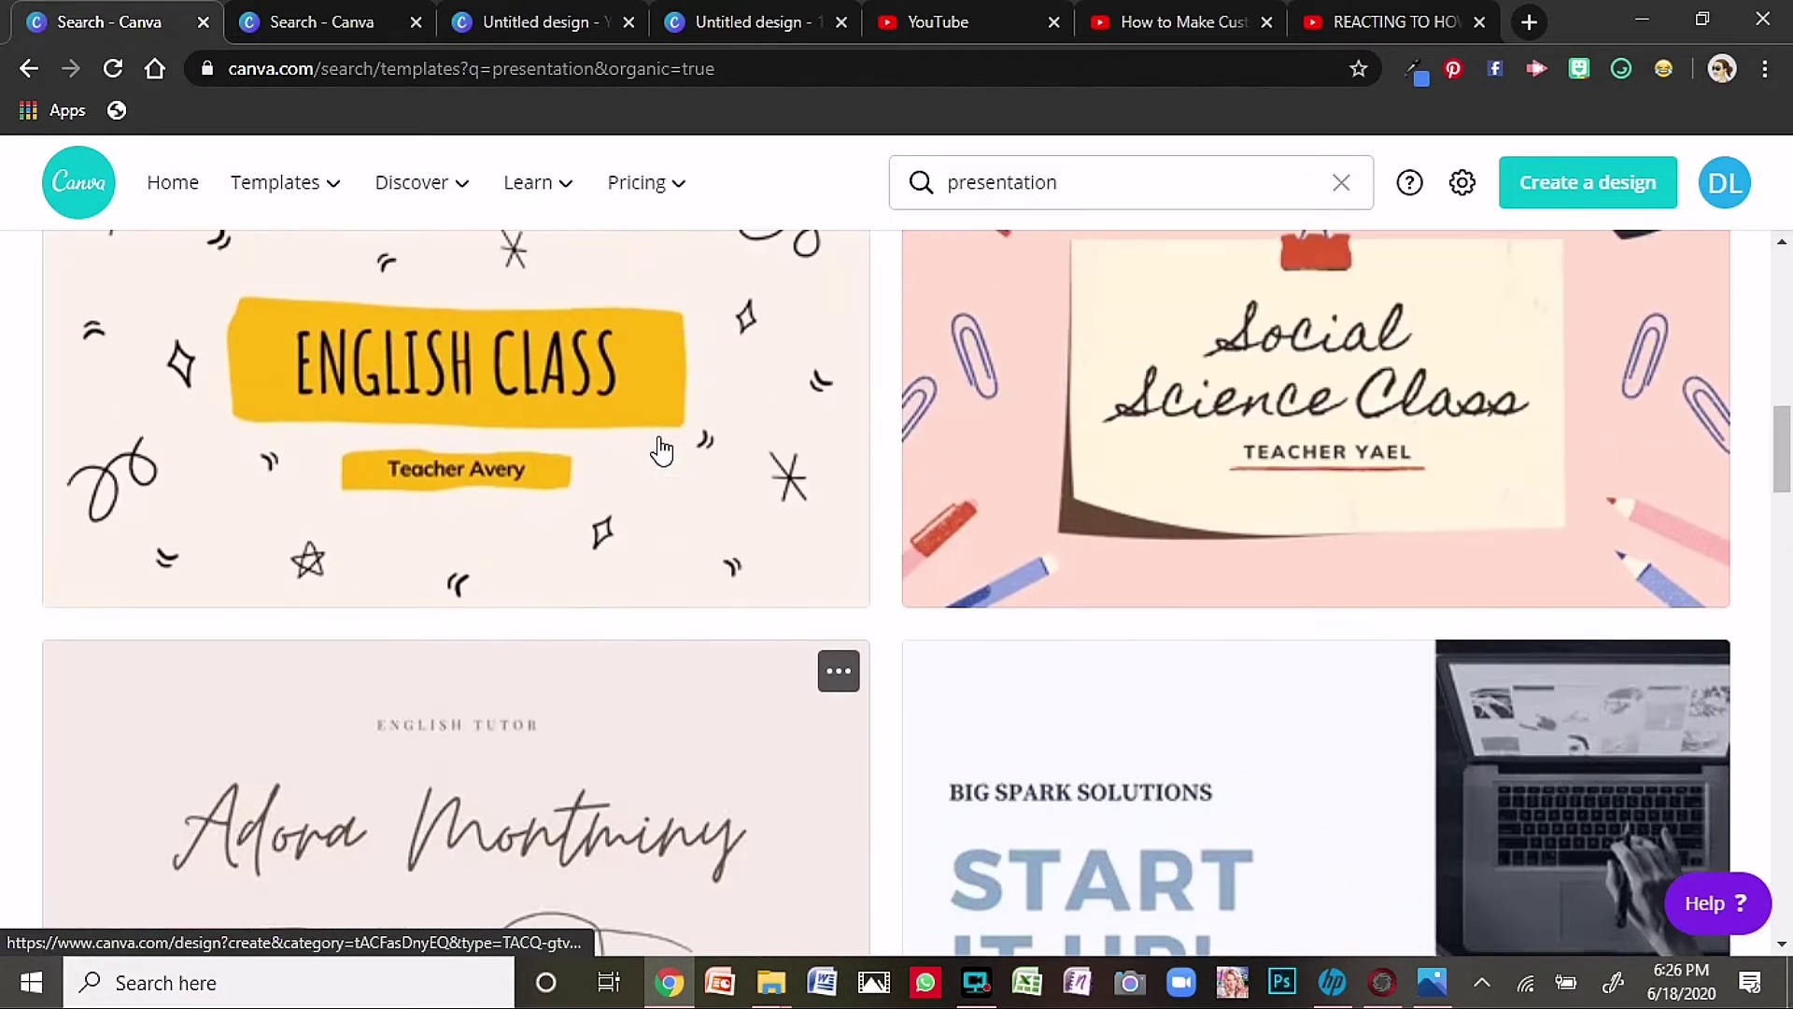
{"action": "scroll", "coordinate": [661, 450], "scroll_direction": "up", "scroll_amount": 9}
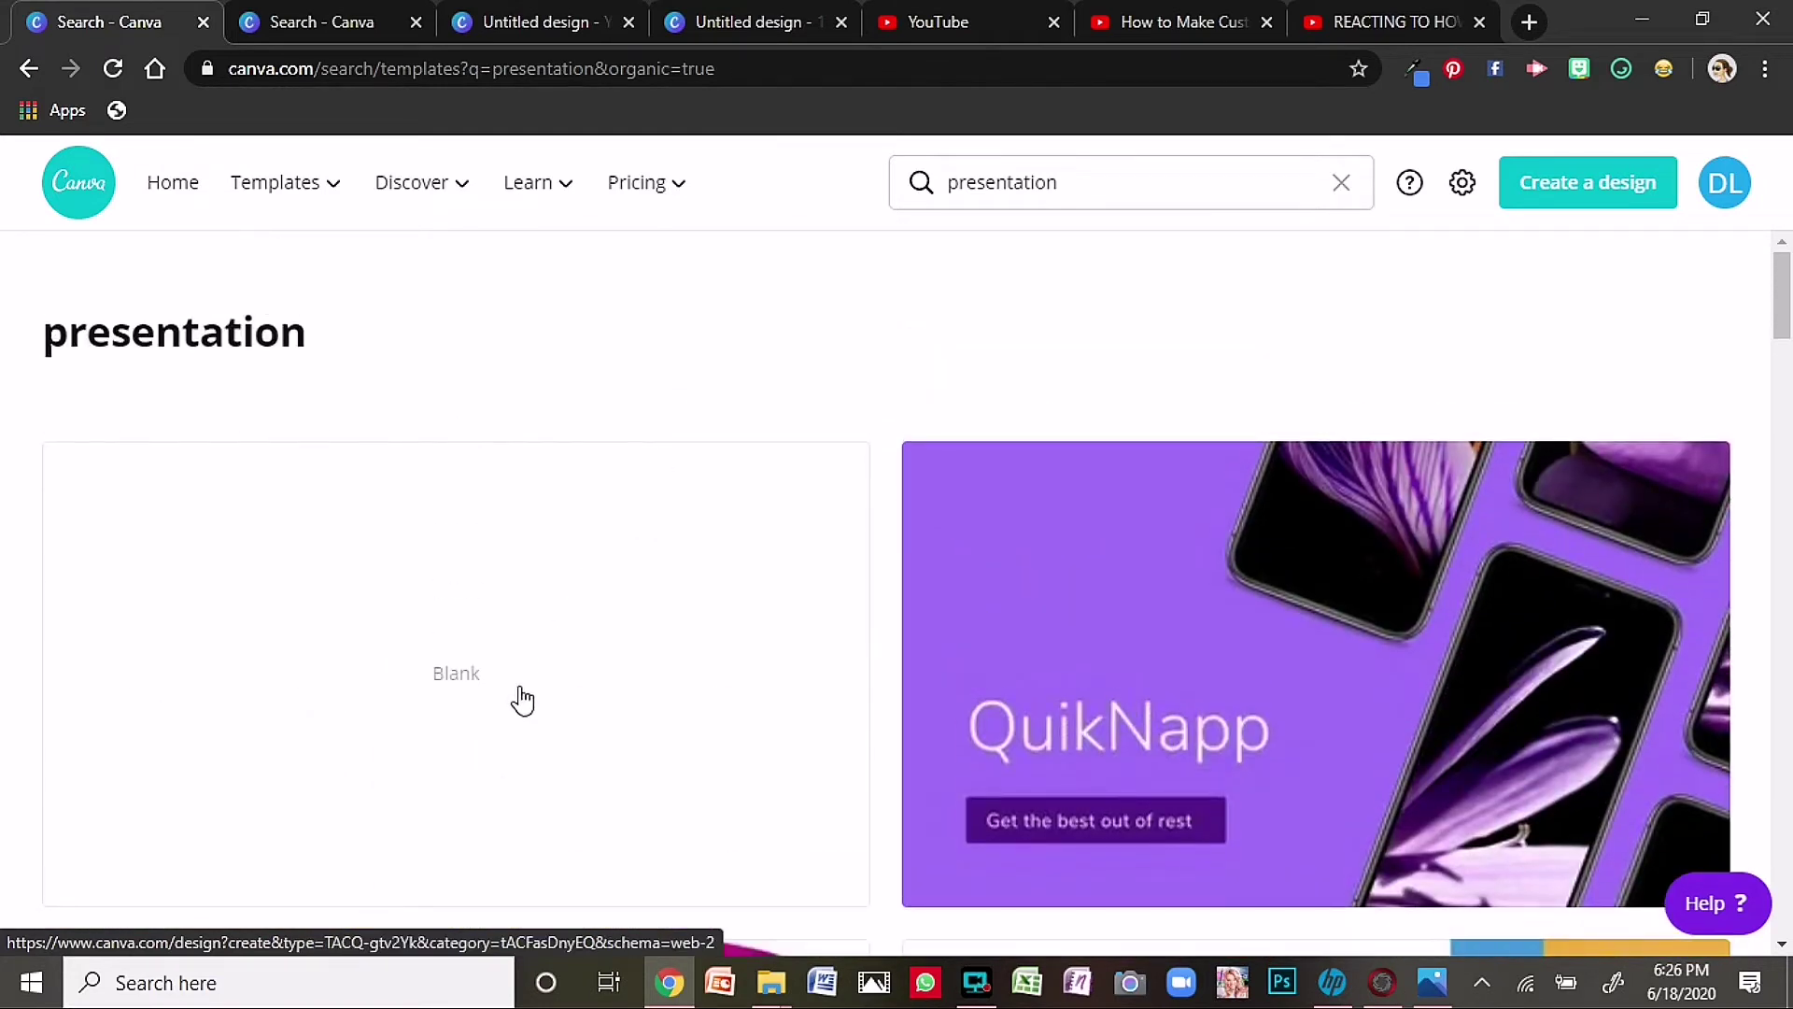
{"action": "left_click", "coordinate": [552, 728]}
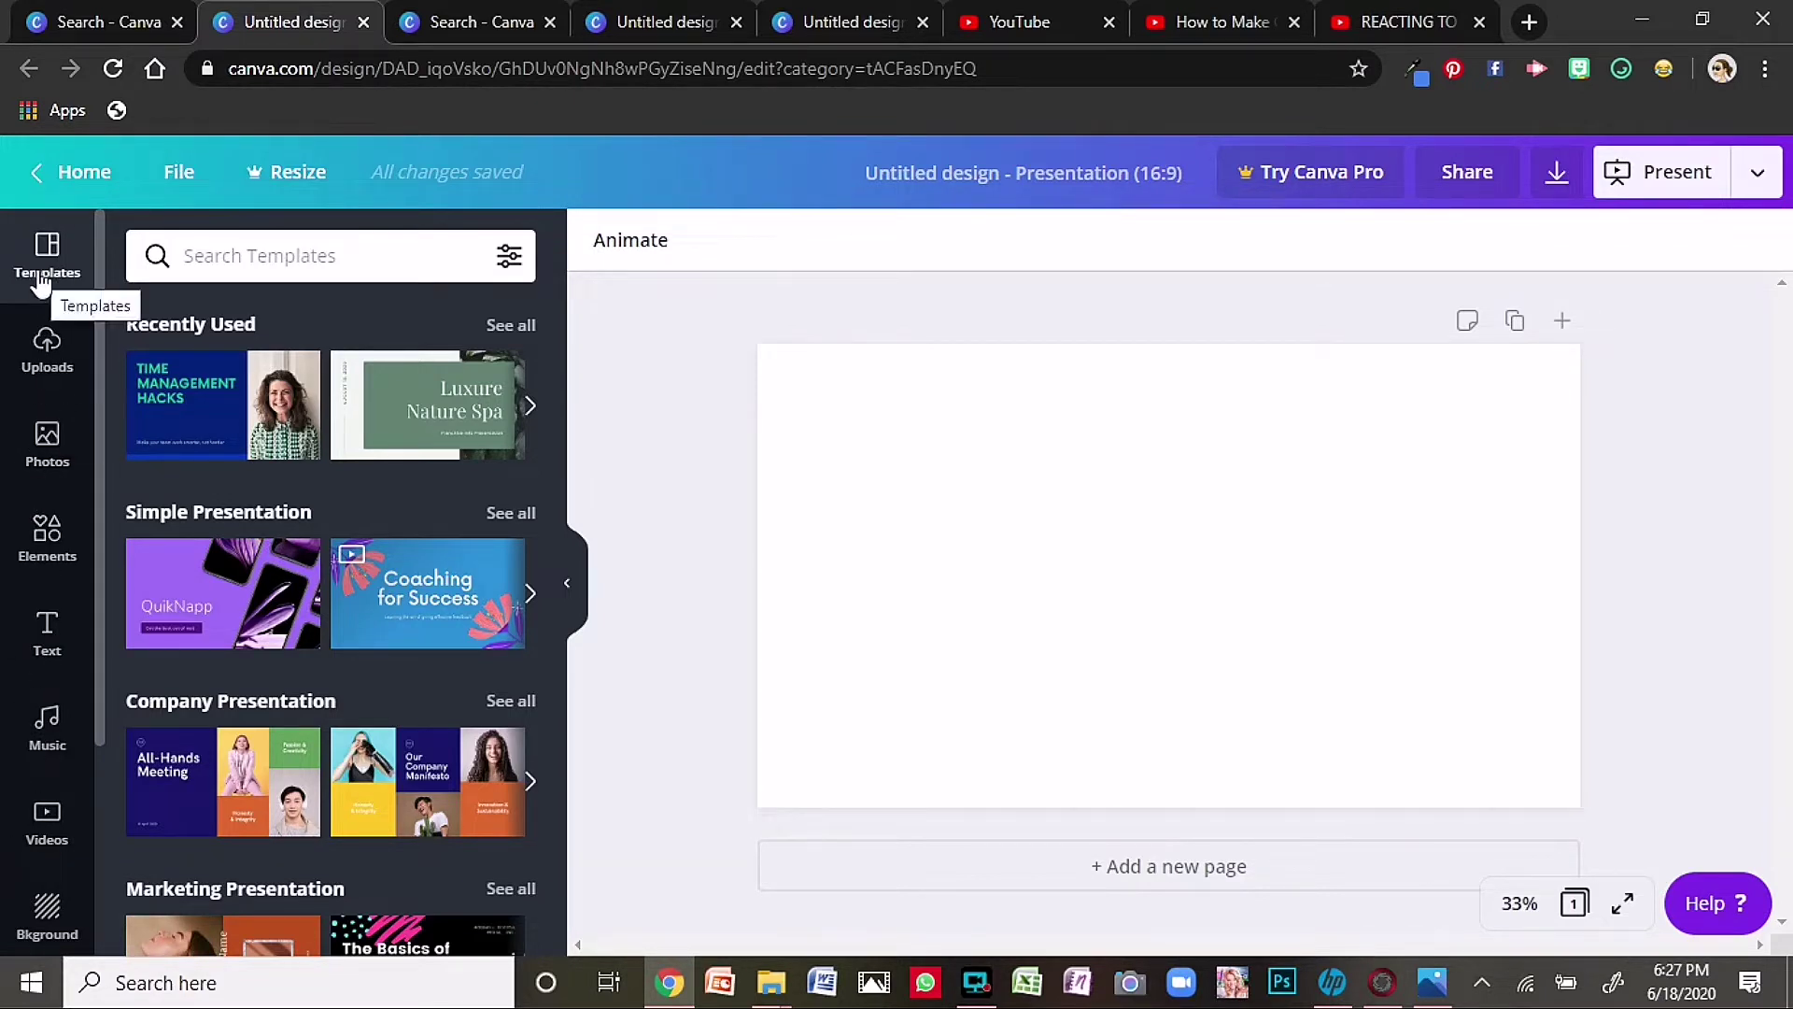
- Examine the uploads, photos, elements, text and background resources available for the blank presentation
{"action": "left_click", "coordinate": [41, 362]}
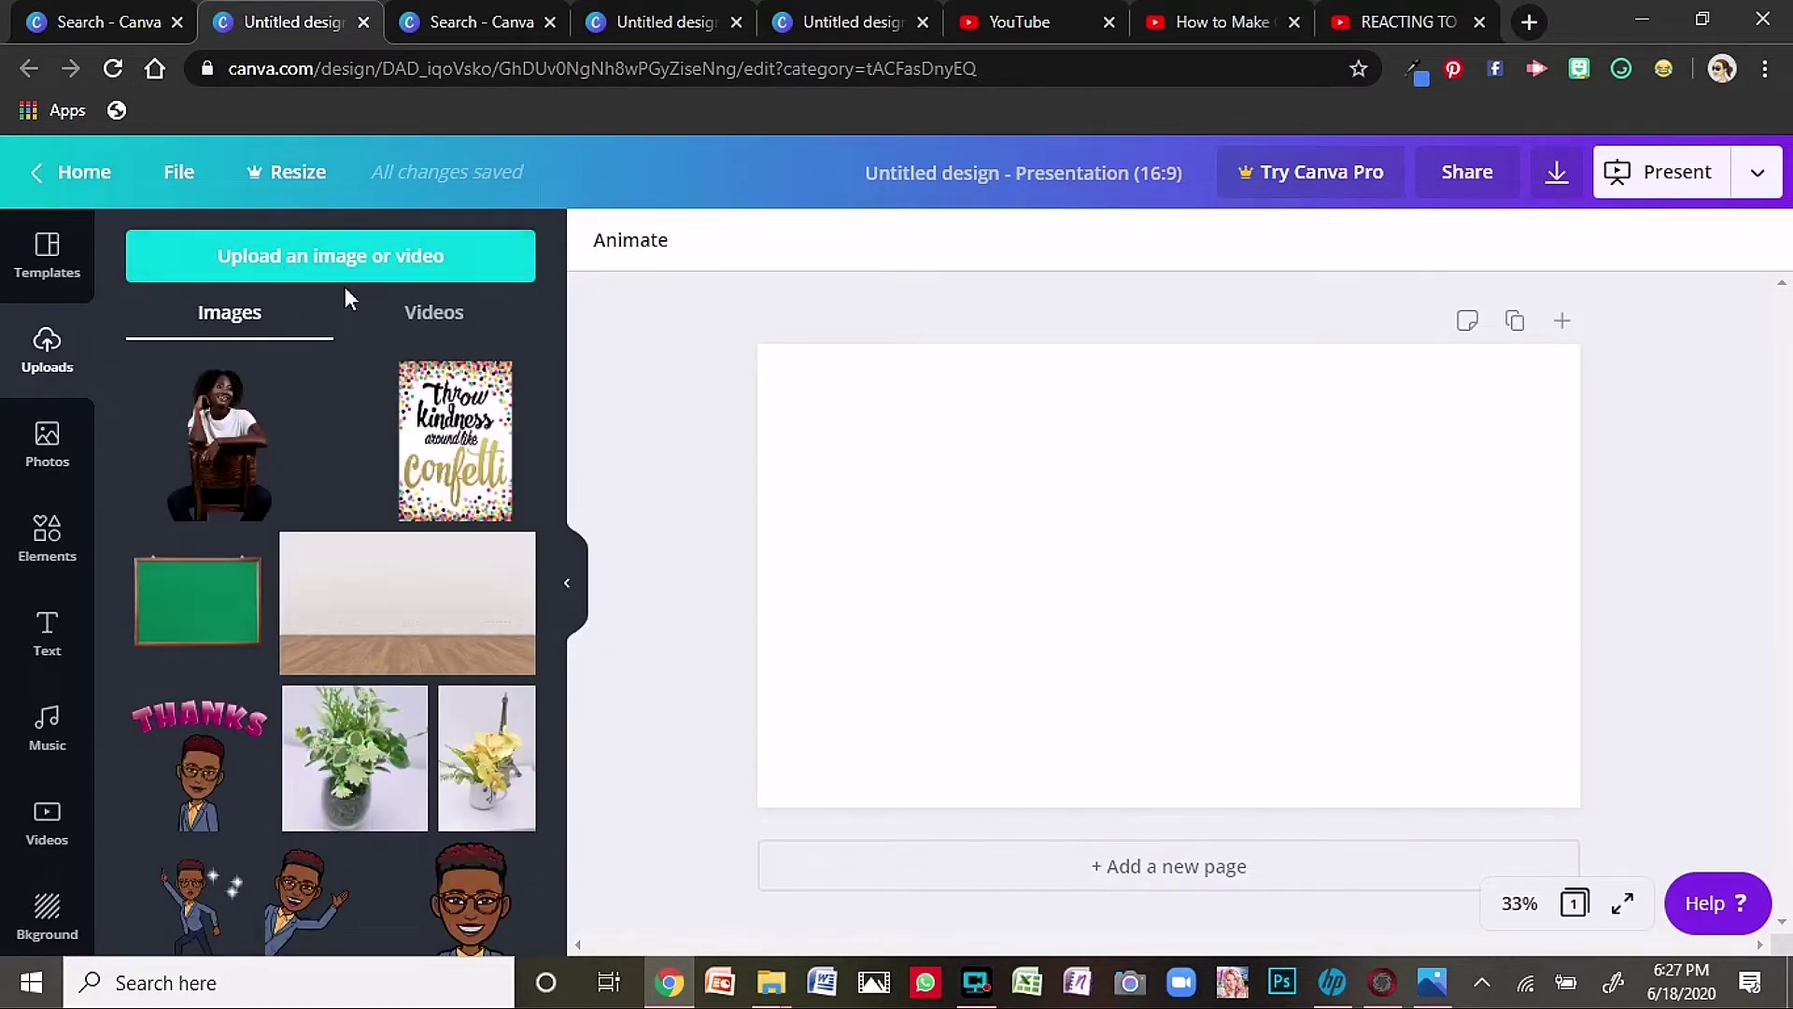
{"action": "left_click", "coordinate": [38, 456]}
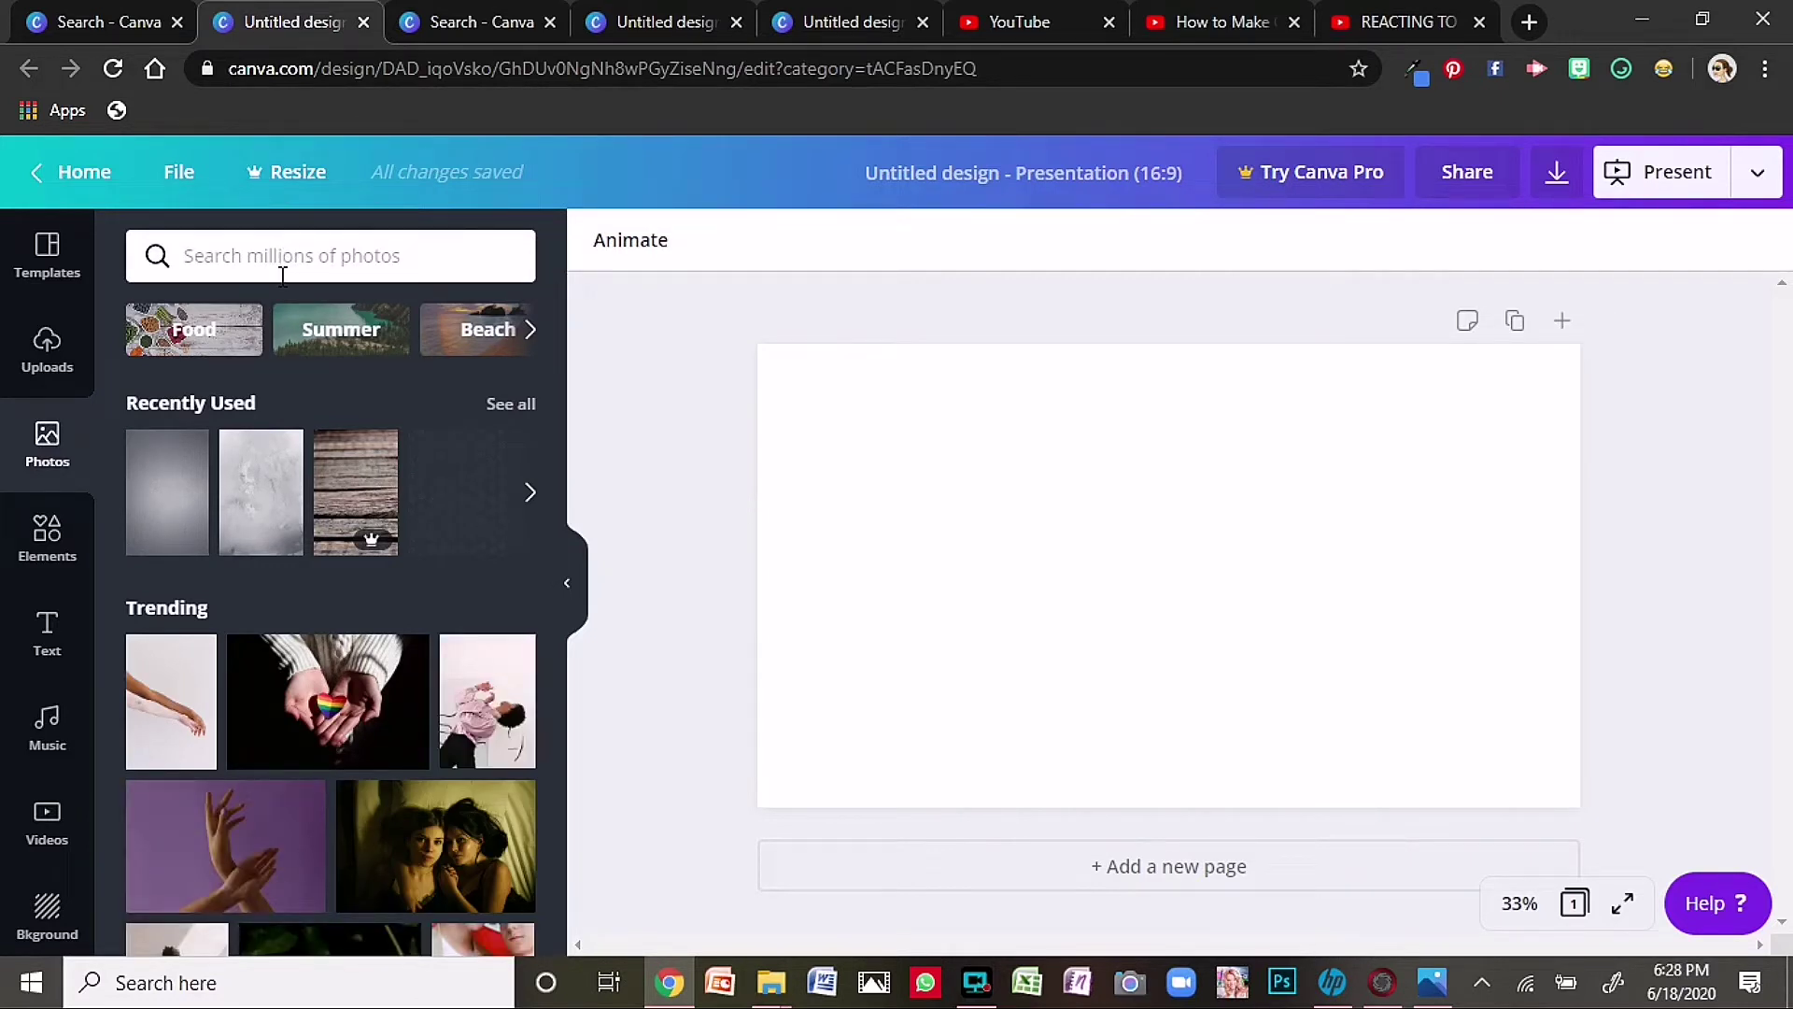
{"action": "left_click", "coordinate": [33, 538]}
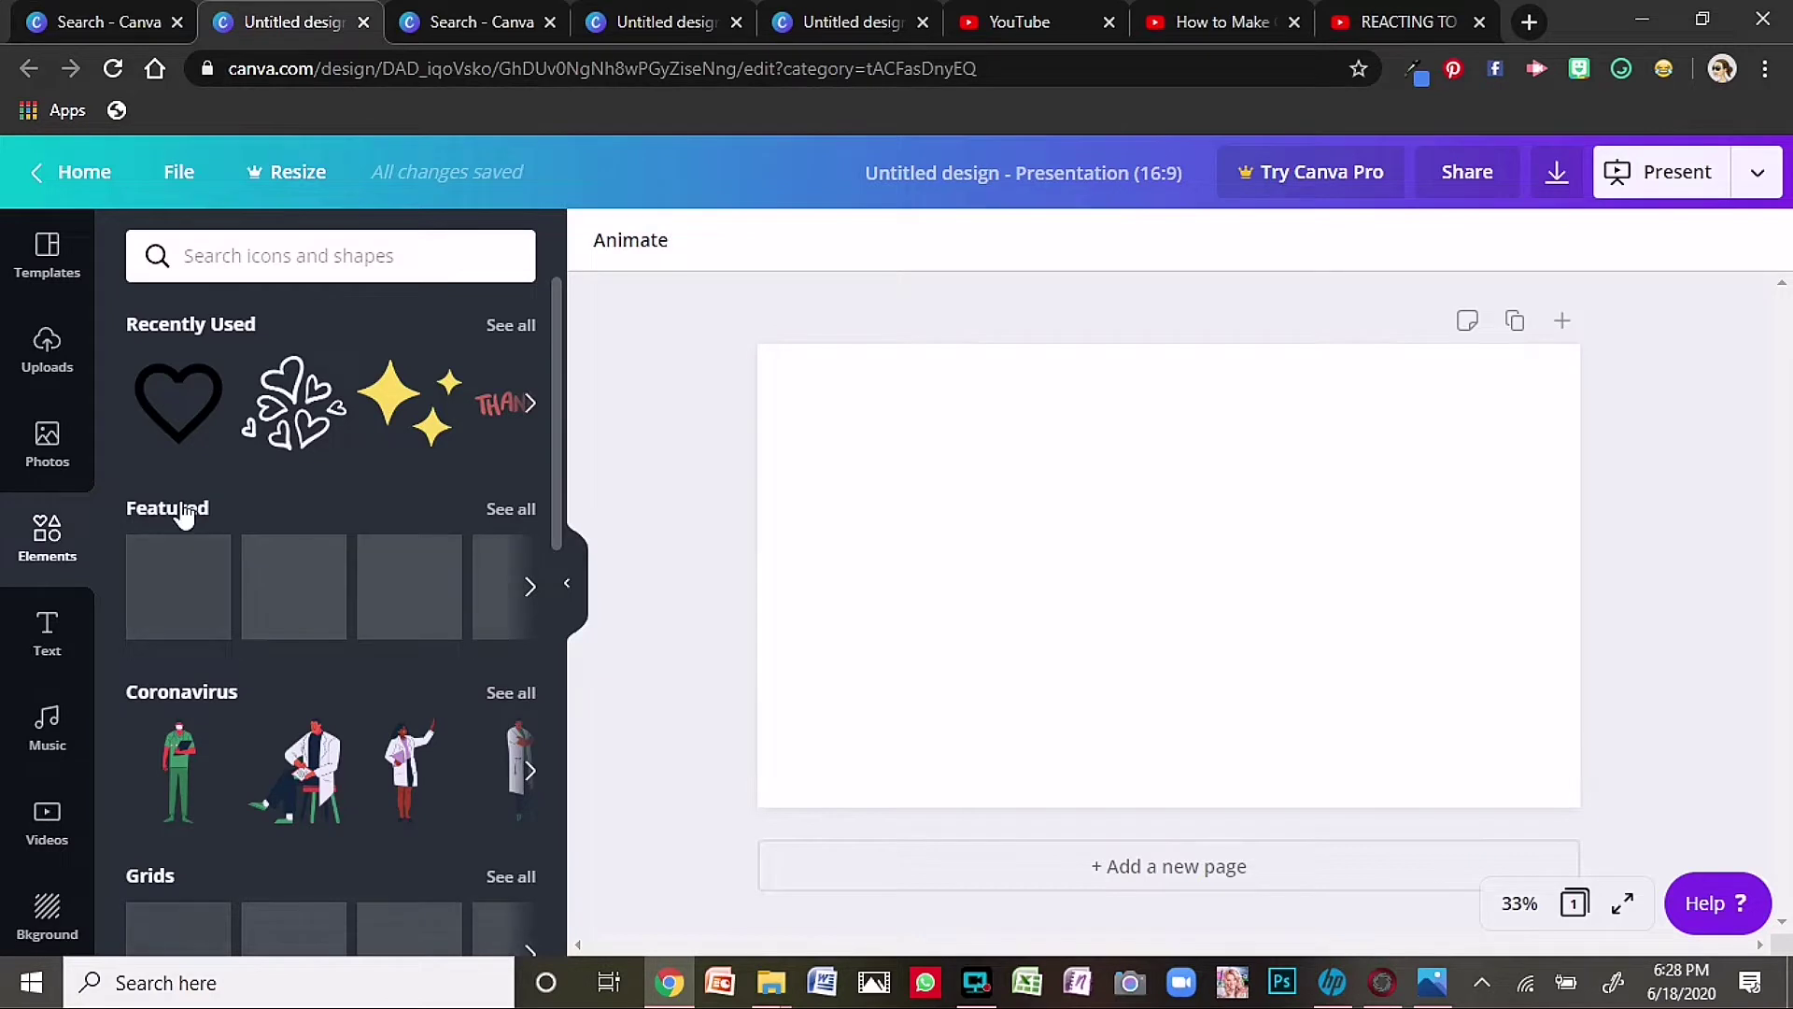
{"action": "mouse_move", "coordinate": [254, 557]}
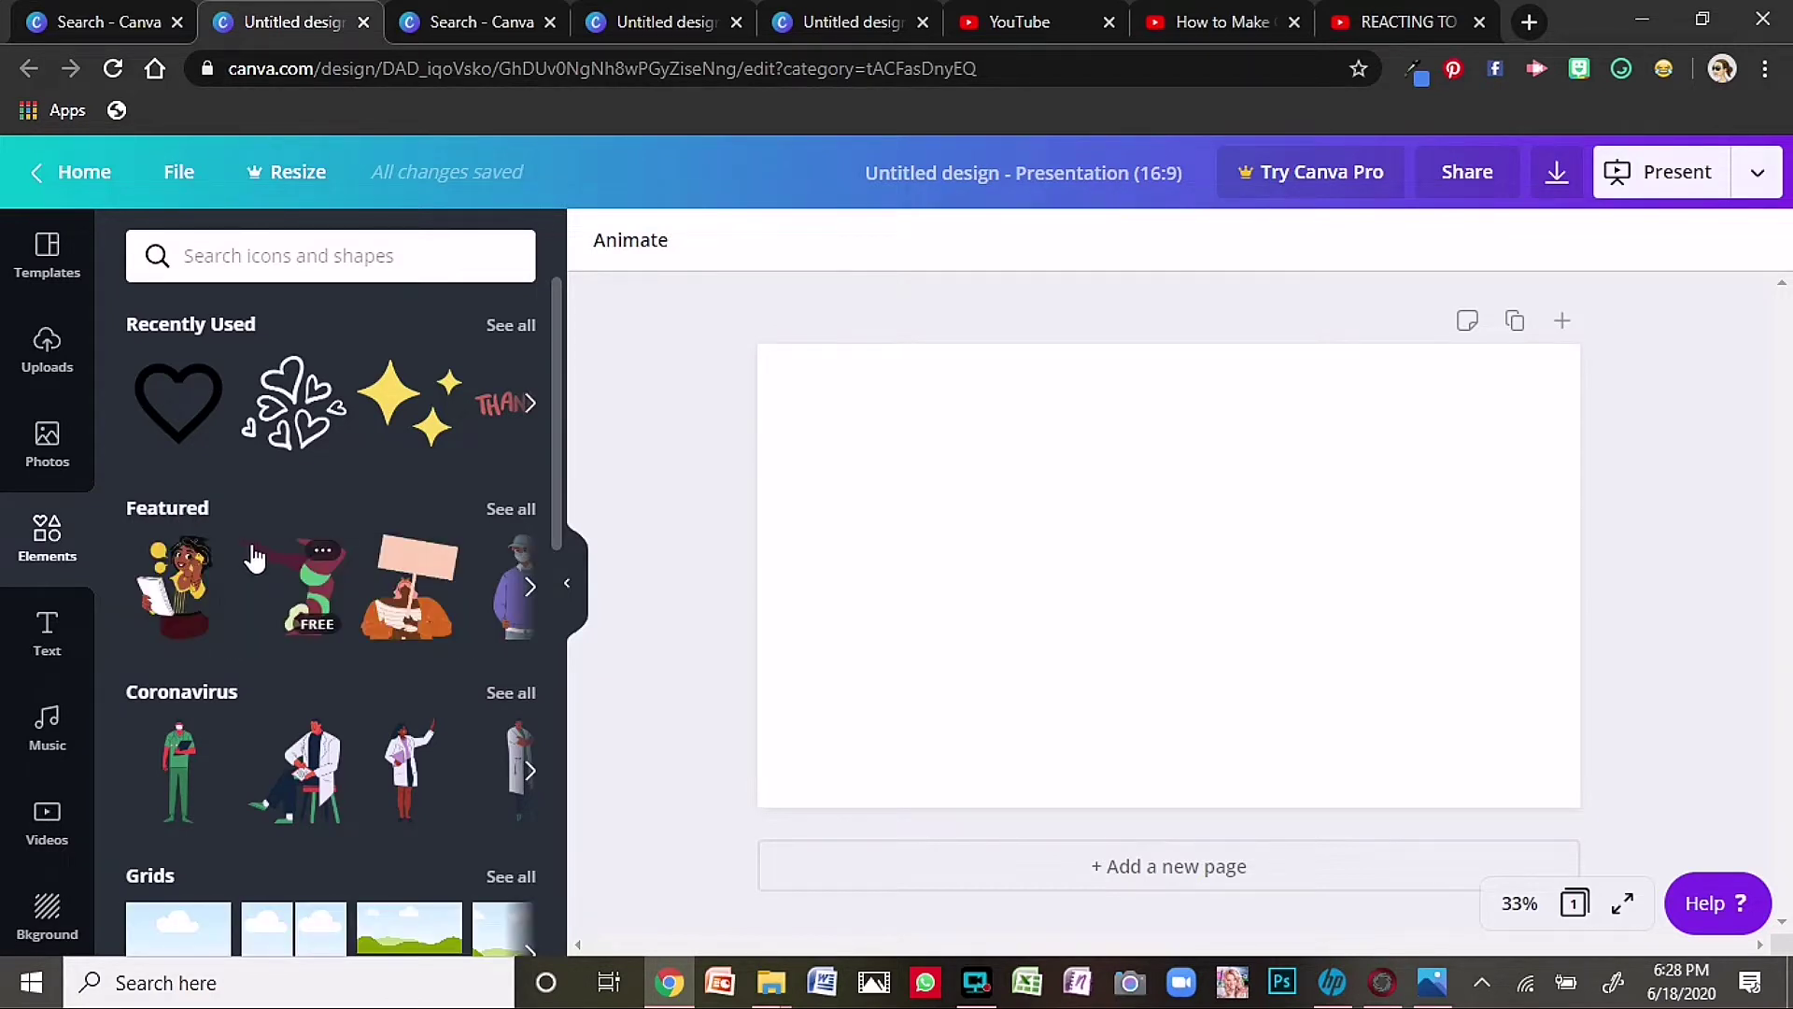
{"action": "left_click", "coordinate": [48, 644]}
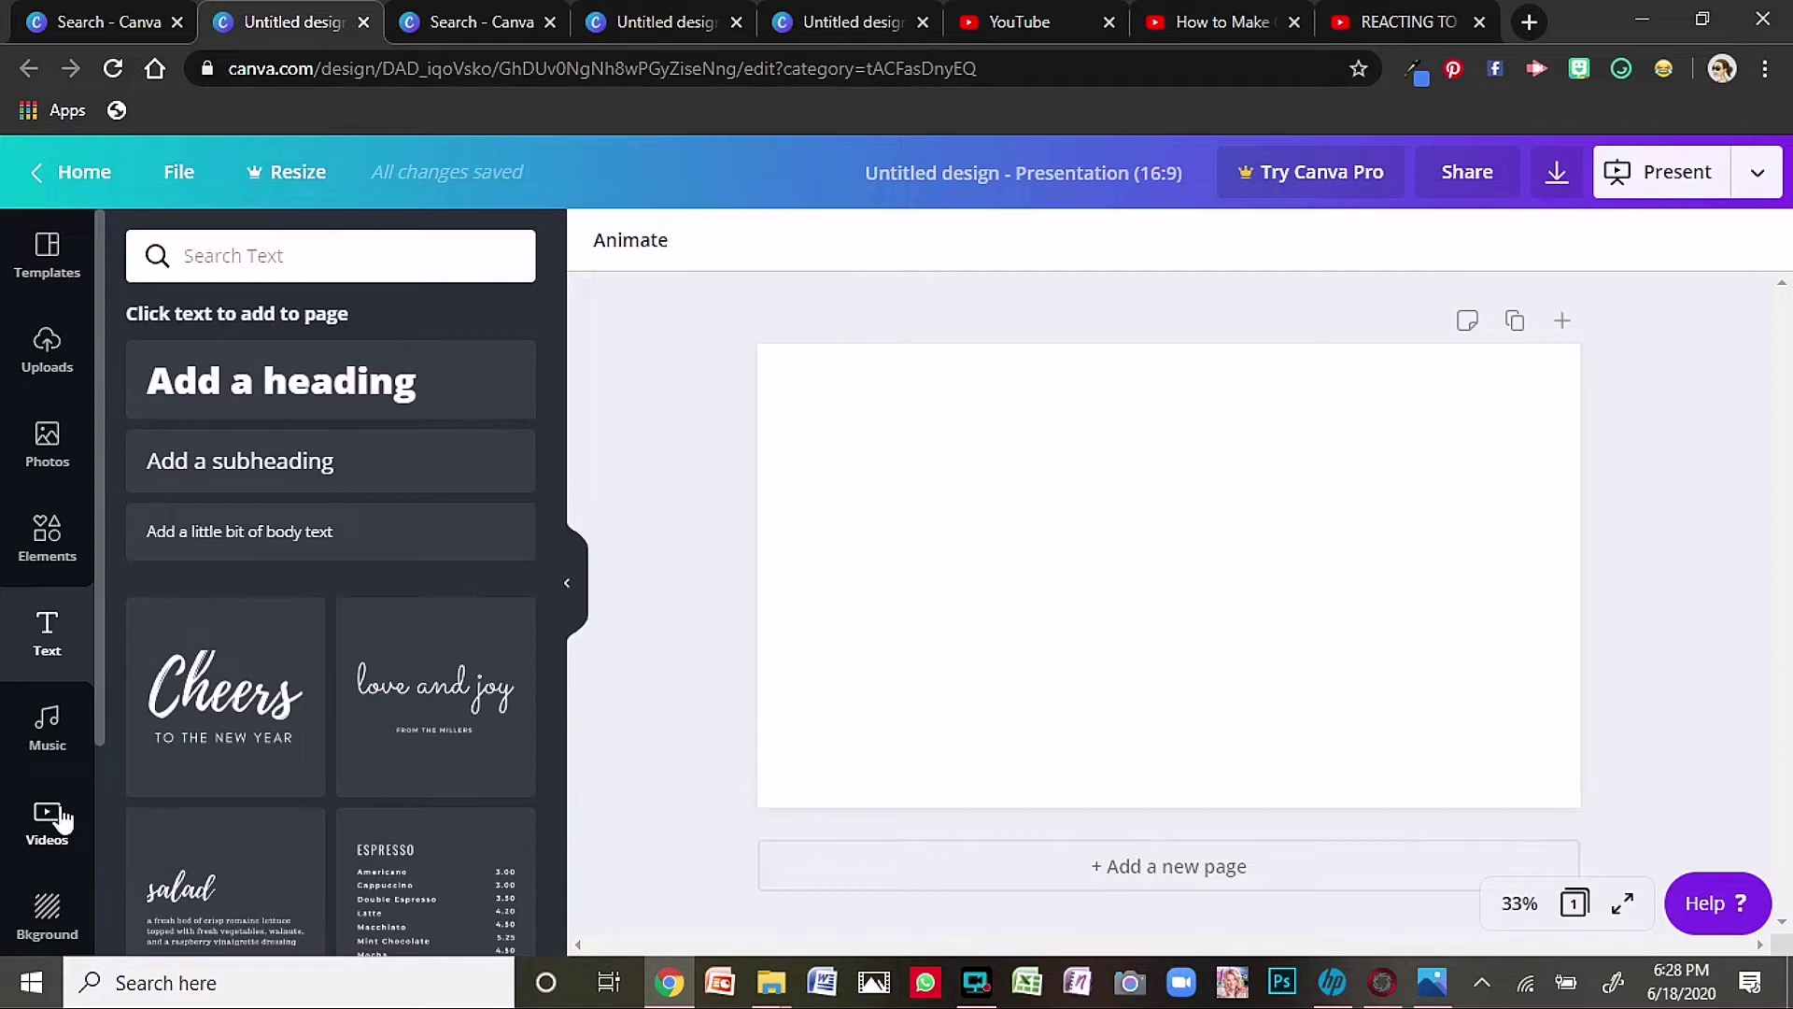
{"action": "left_click", "coordinate": [37, 901]}
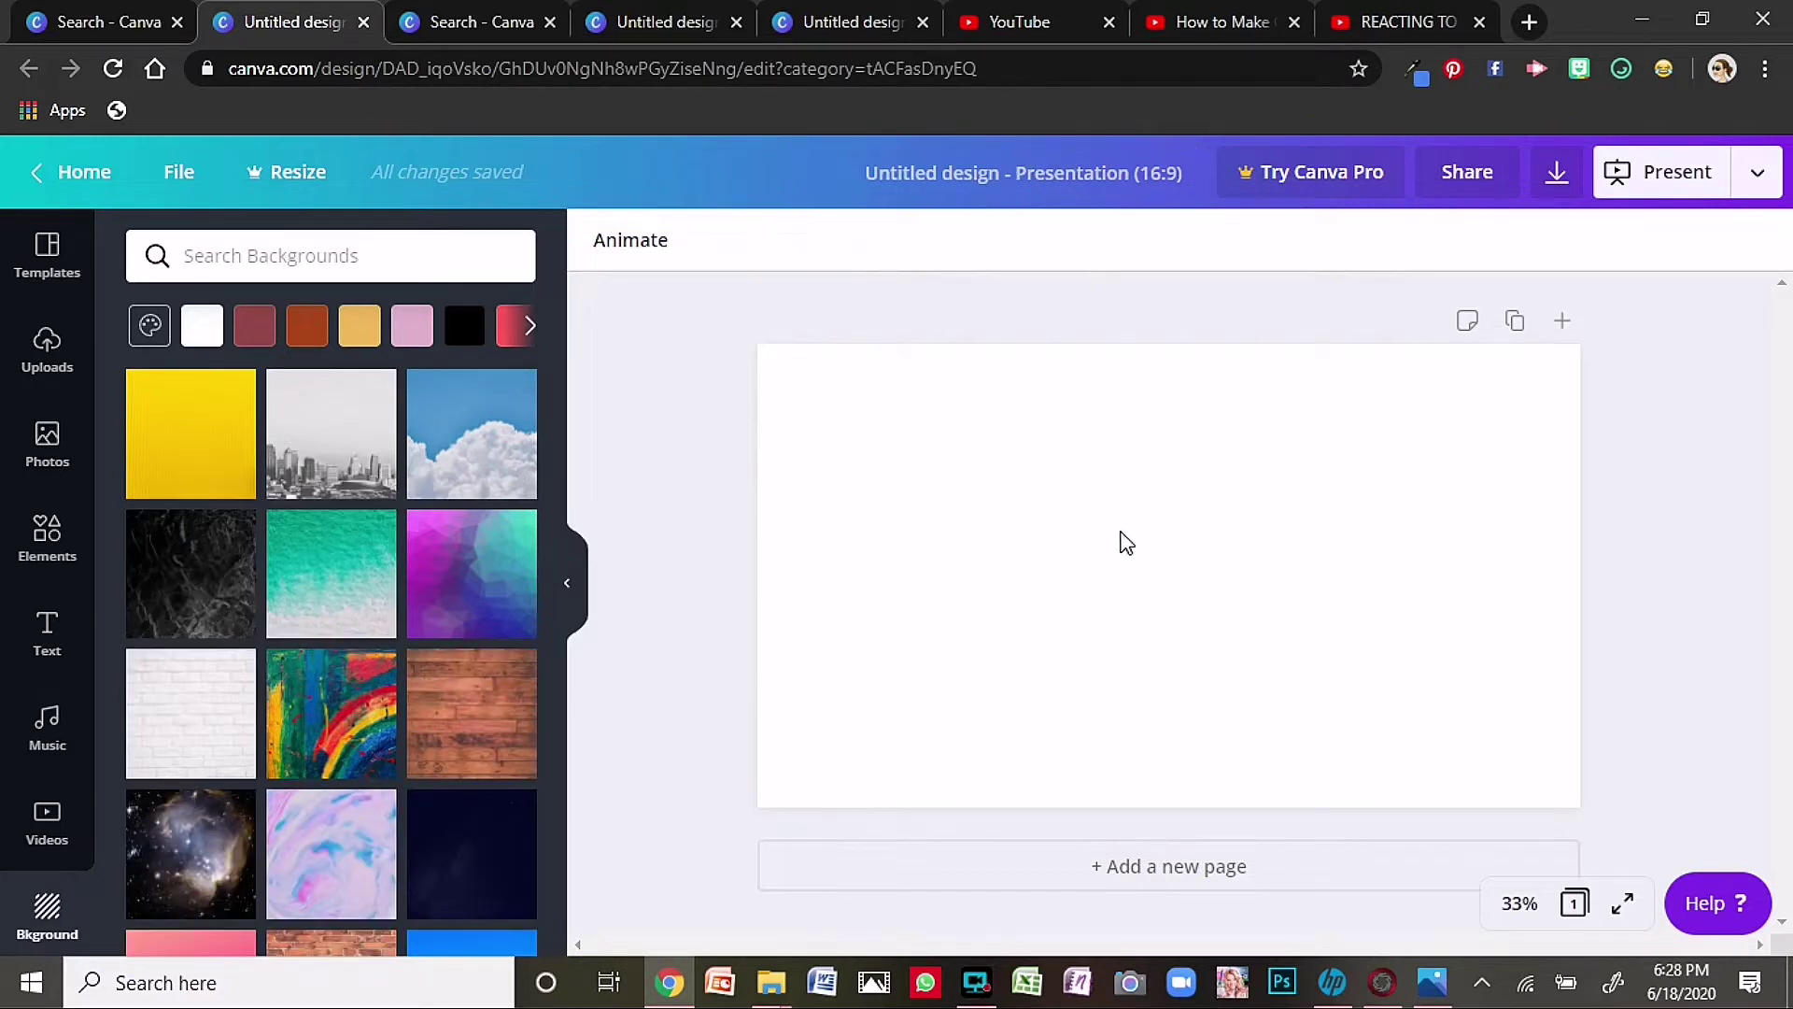
- Replace the untitled presentation's title with the teacher's display name
{"action": "left_click", "coordinate": [1064, 175]}
{"action": "key", "text": "BackSpace"}
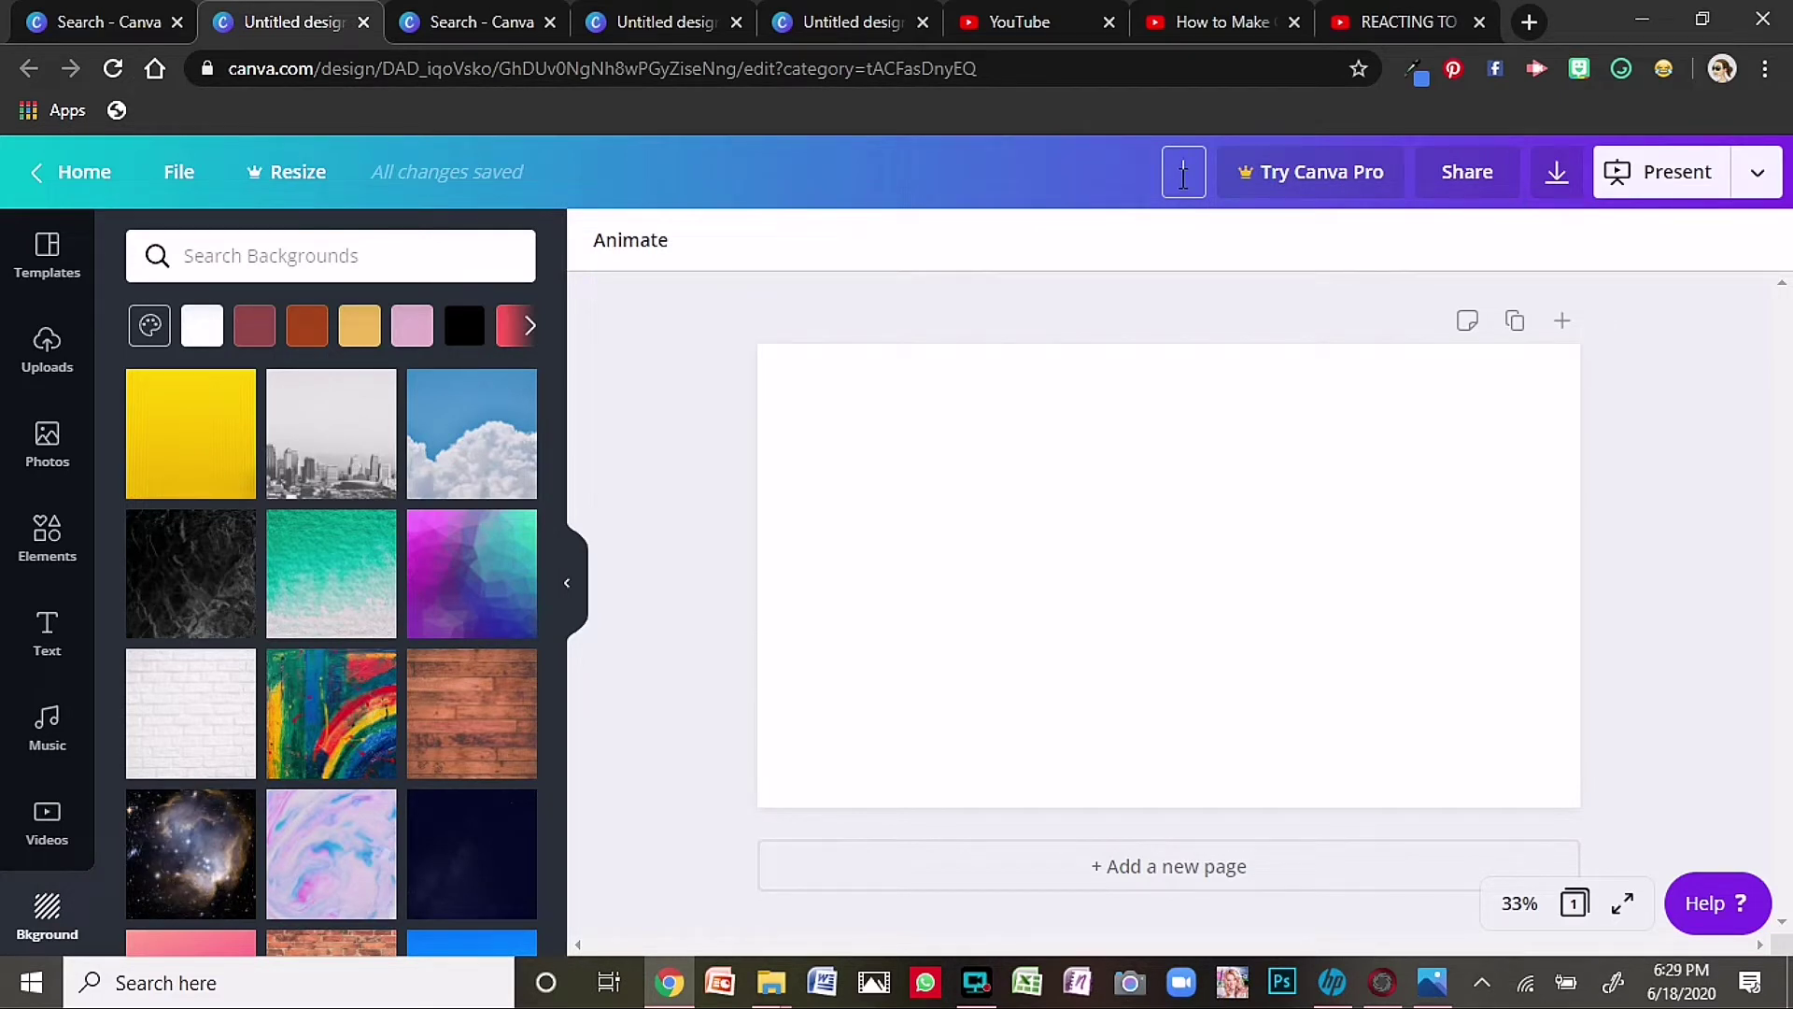
{"action": "type", "text": "miss lomo"}
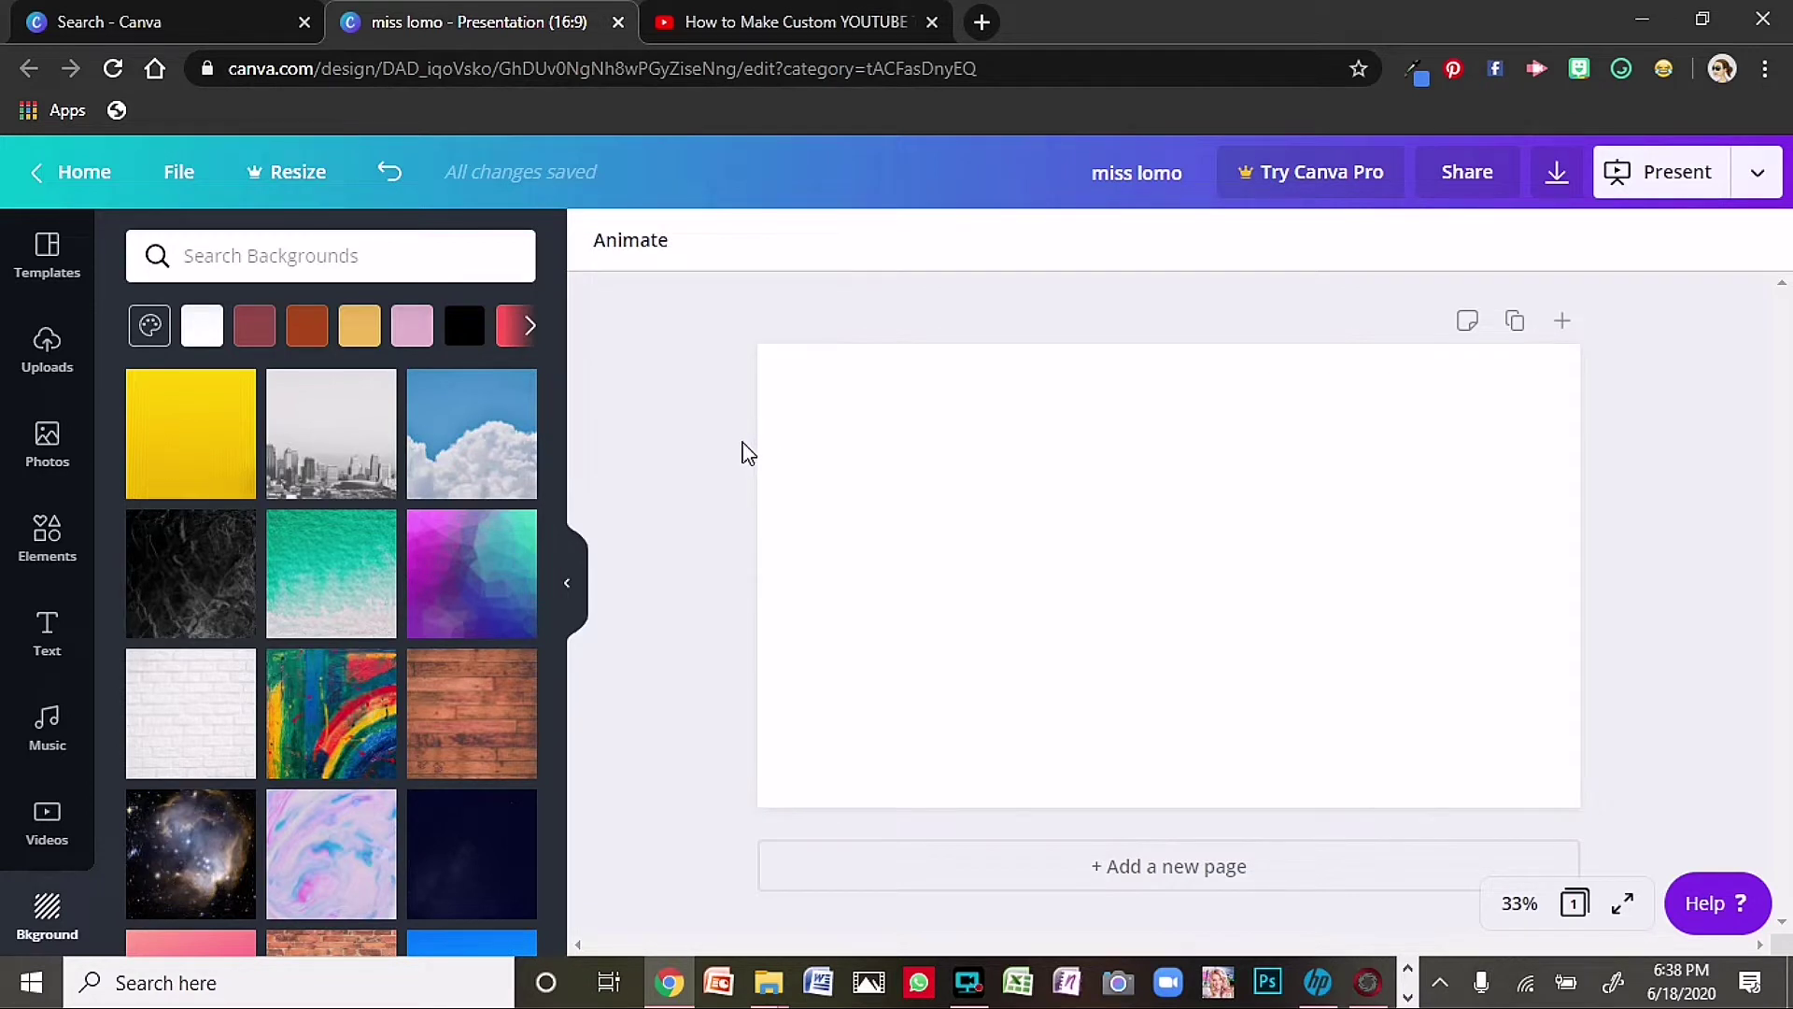
- Search the web for "floor and wall" in a new browser tab and show the image results
{"action": "left_click", "coordinate": [984, 22]}
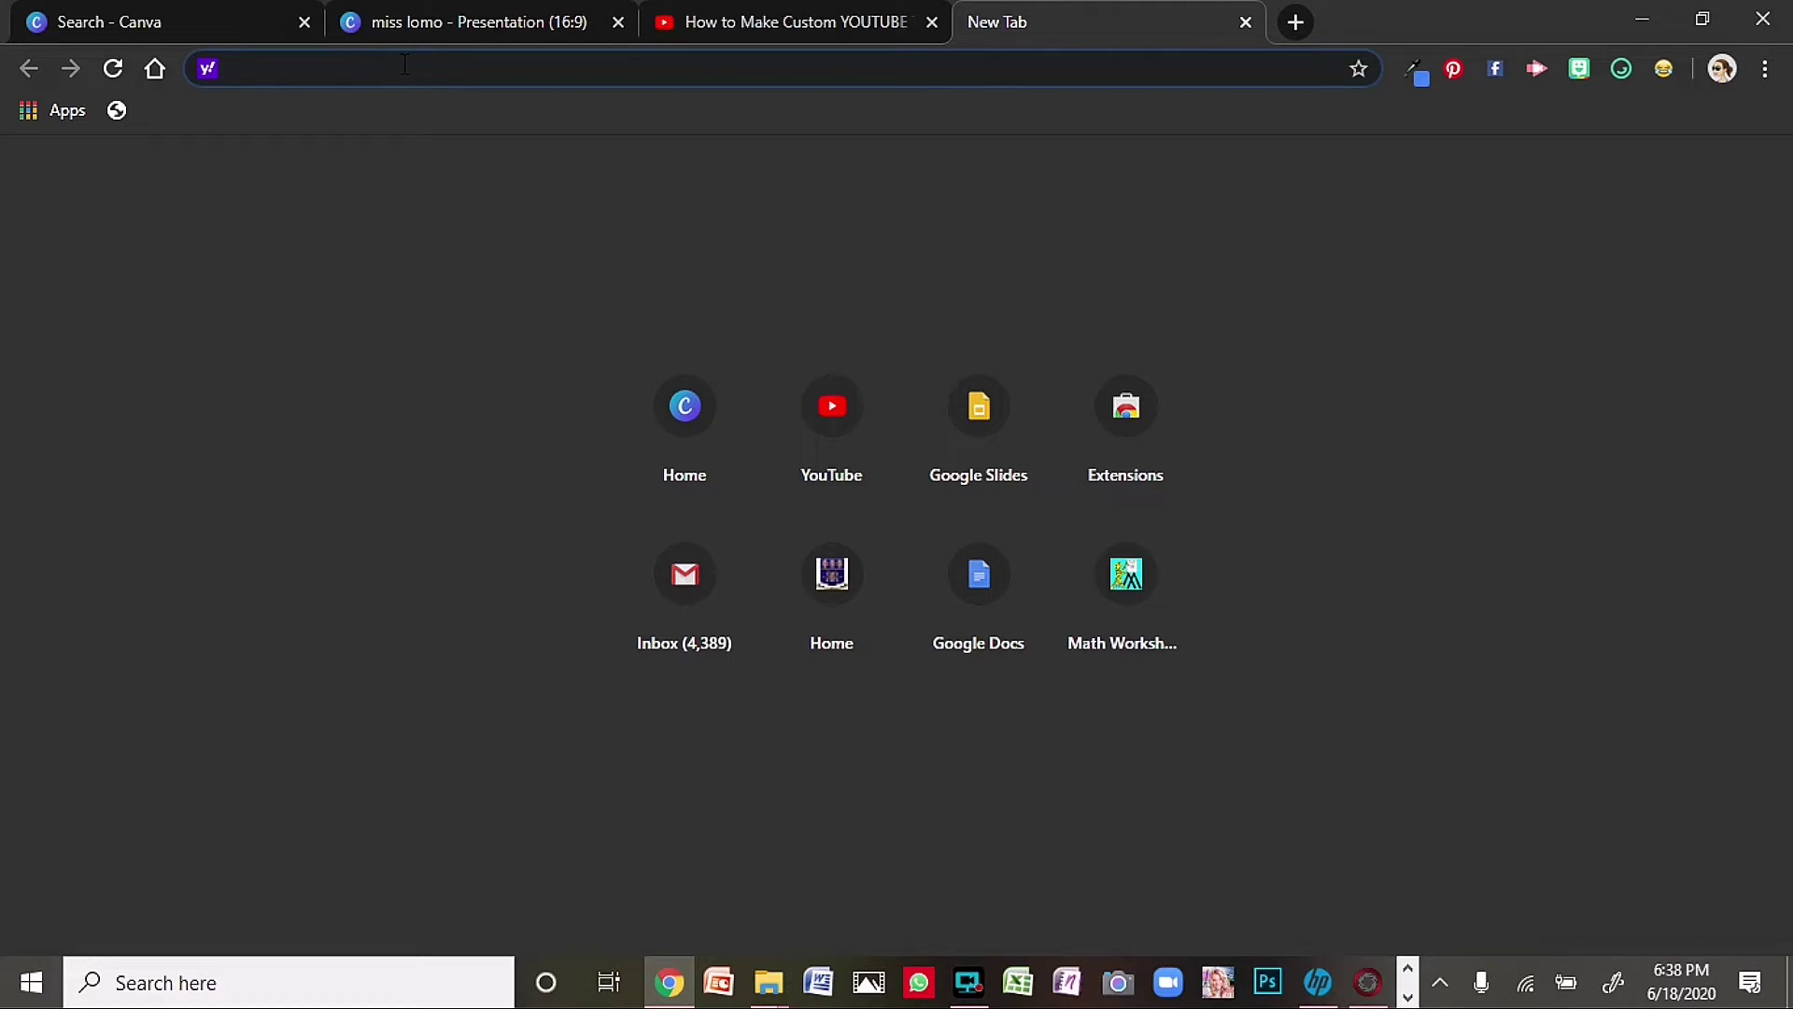
{"action": "type", "text": "fll"}
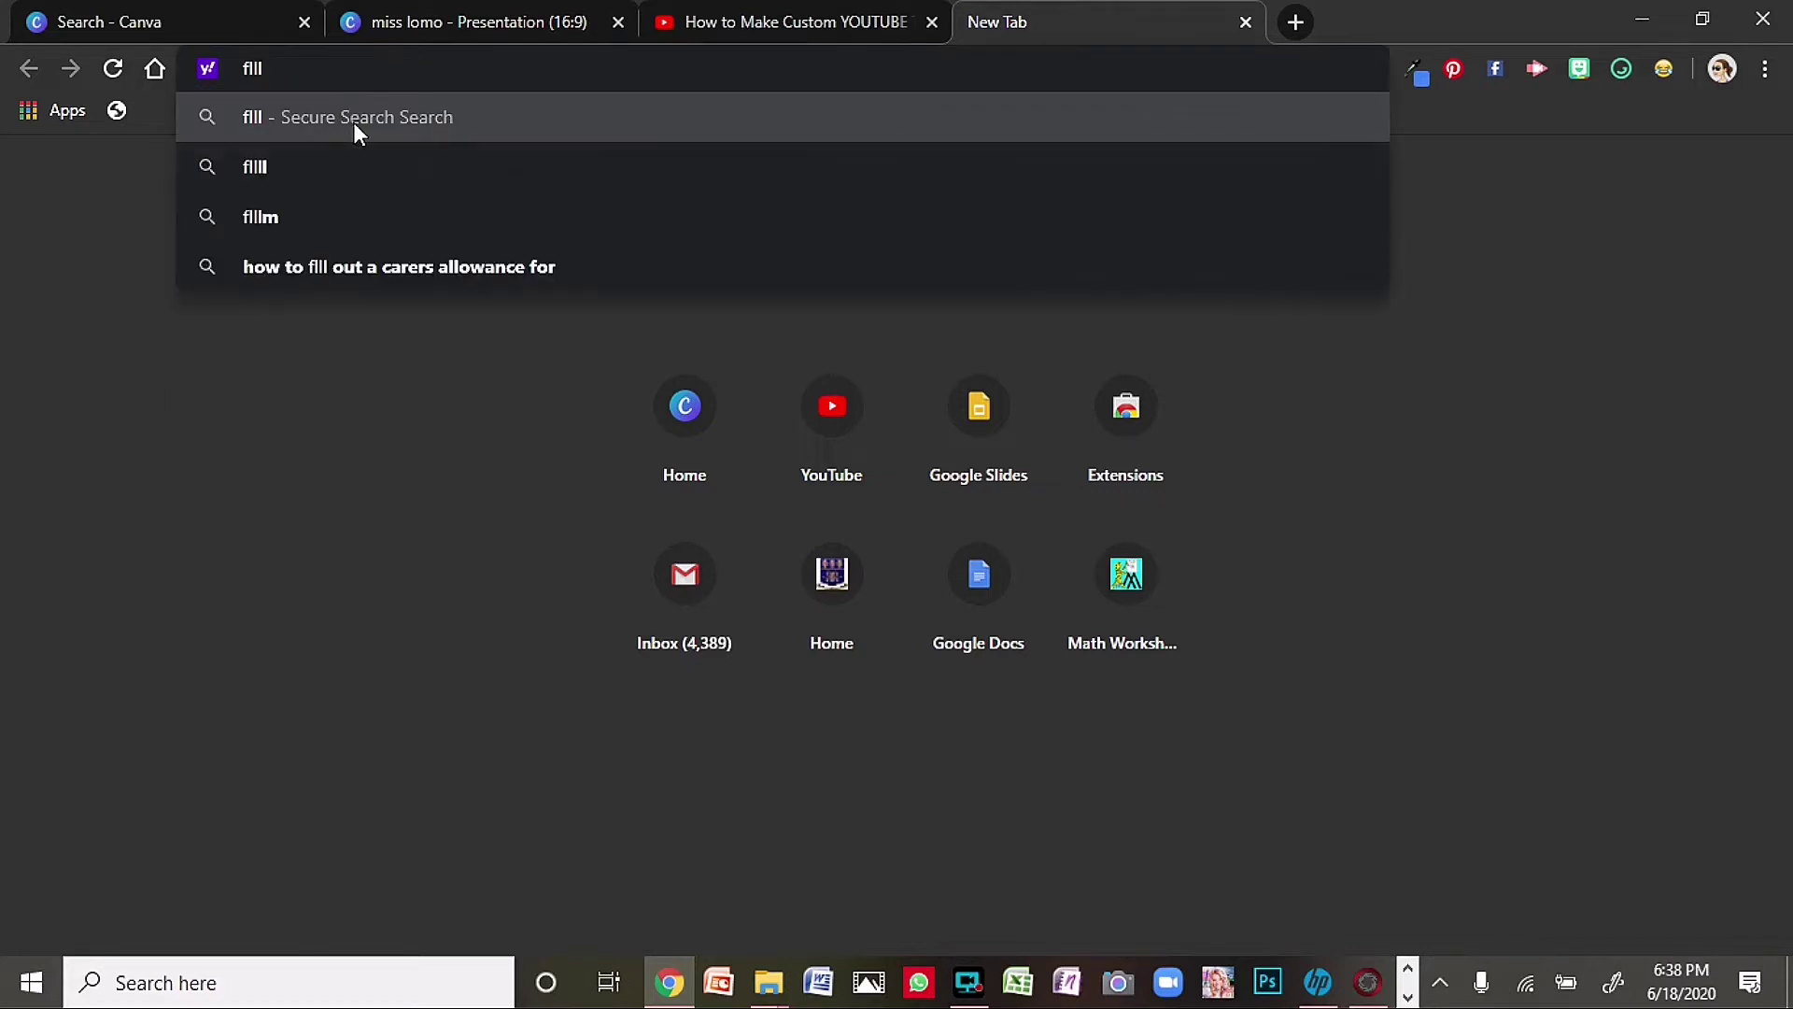
{"action": "key", "text": "BackSpace"}
{"action": "key", "text": "BackSpace"}
{"action": "type", "text": "loor and wa"}
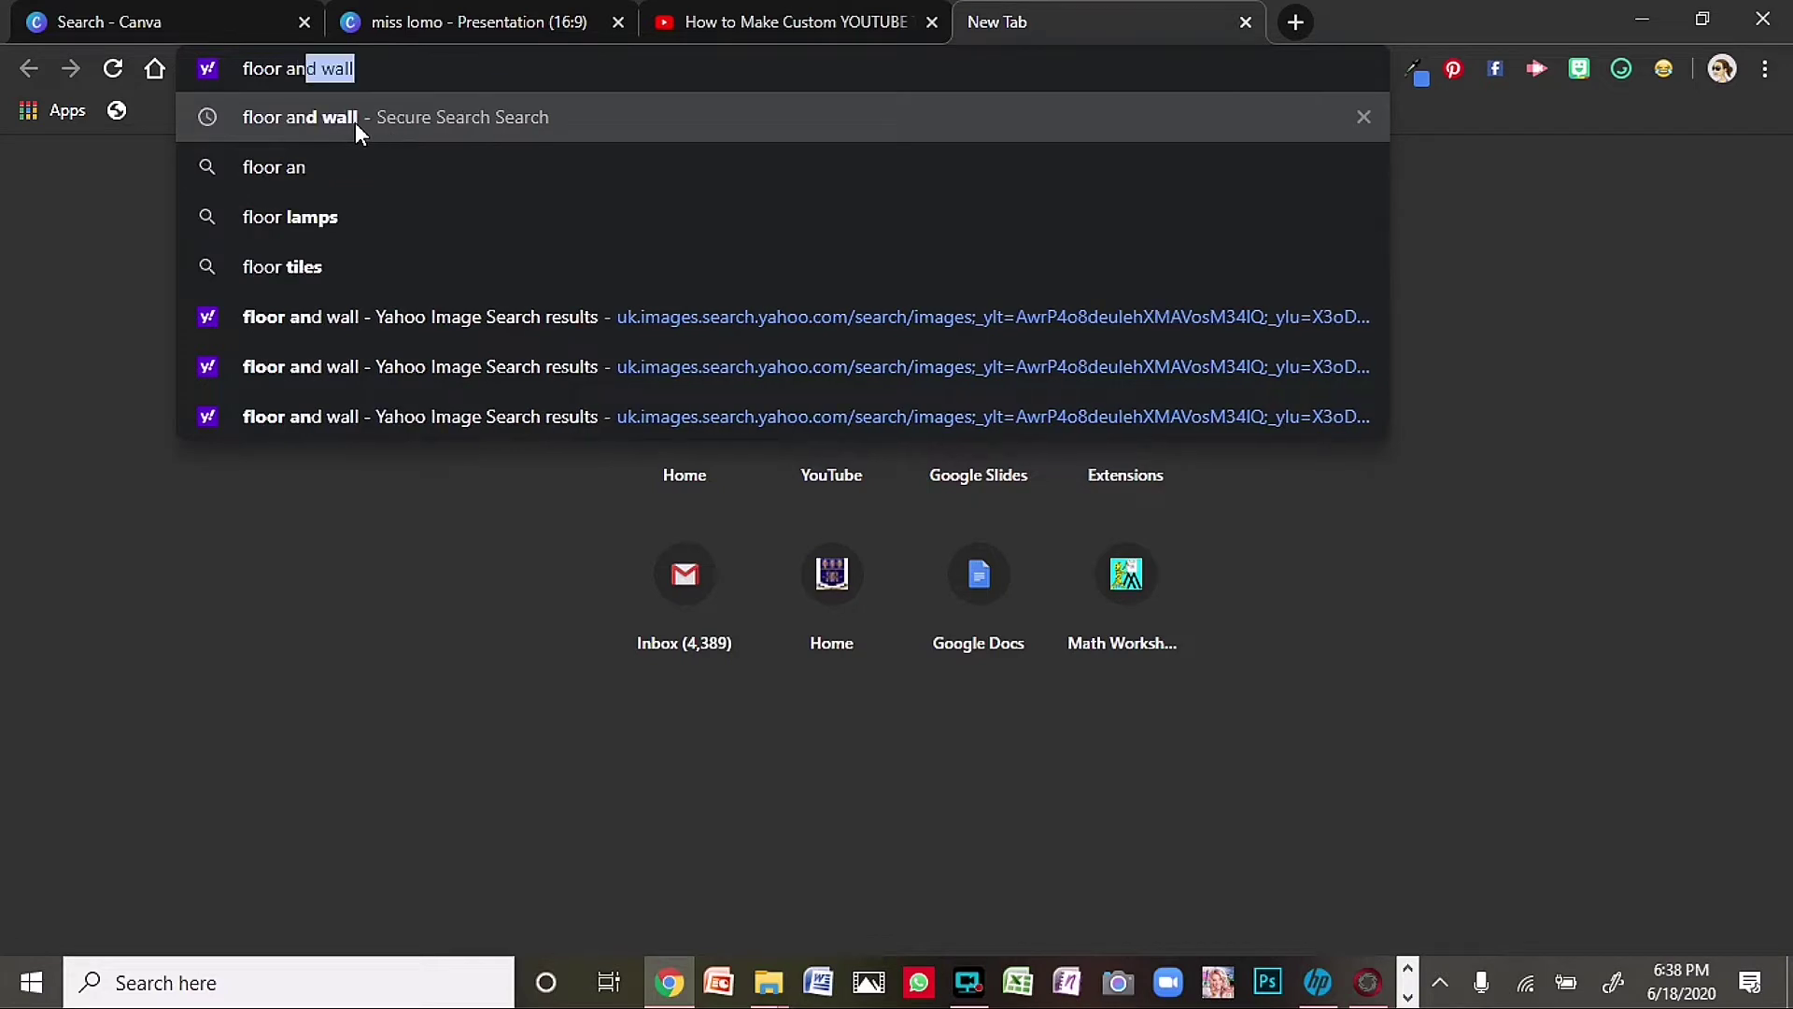
{"action": "type", "text": "ll"}
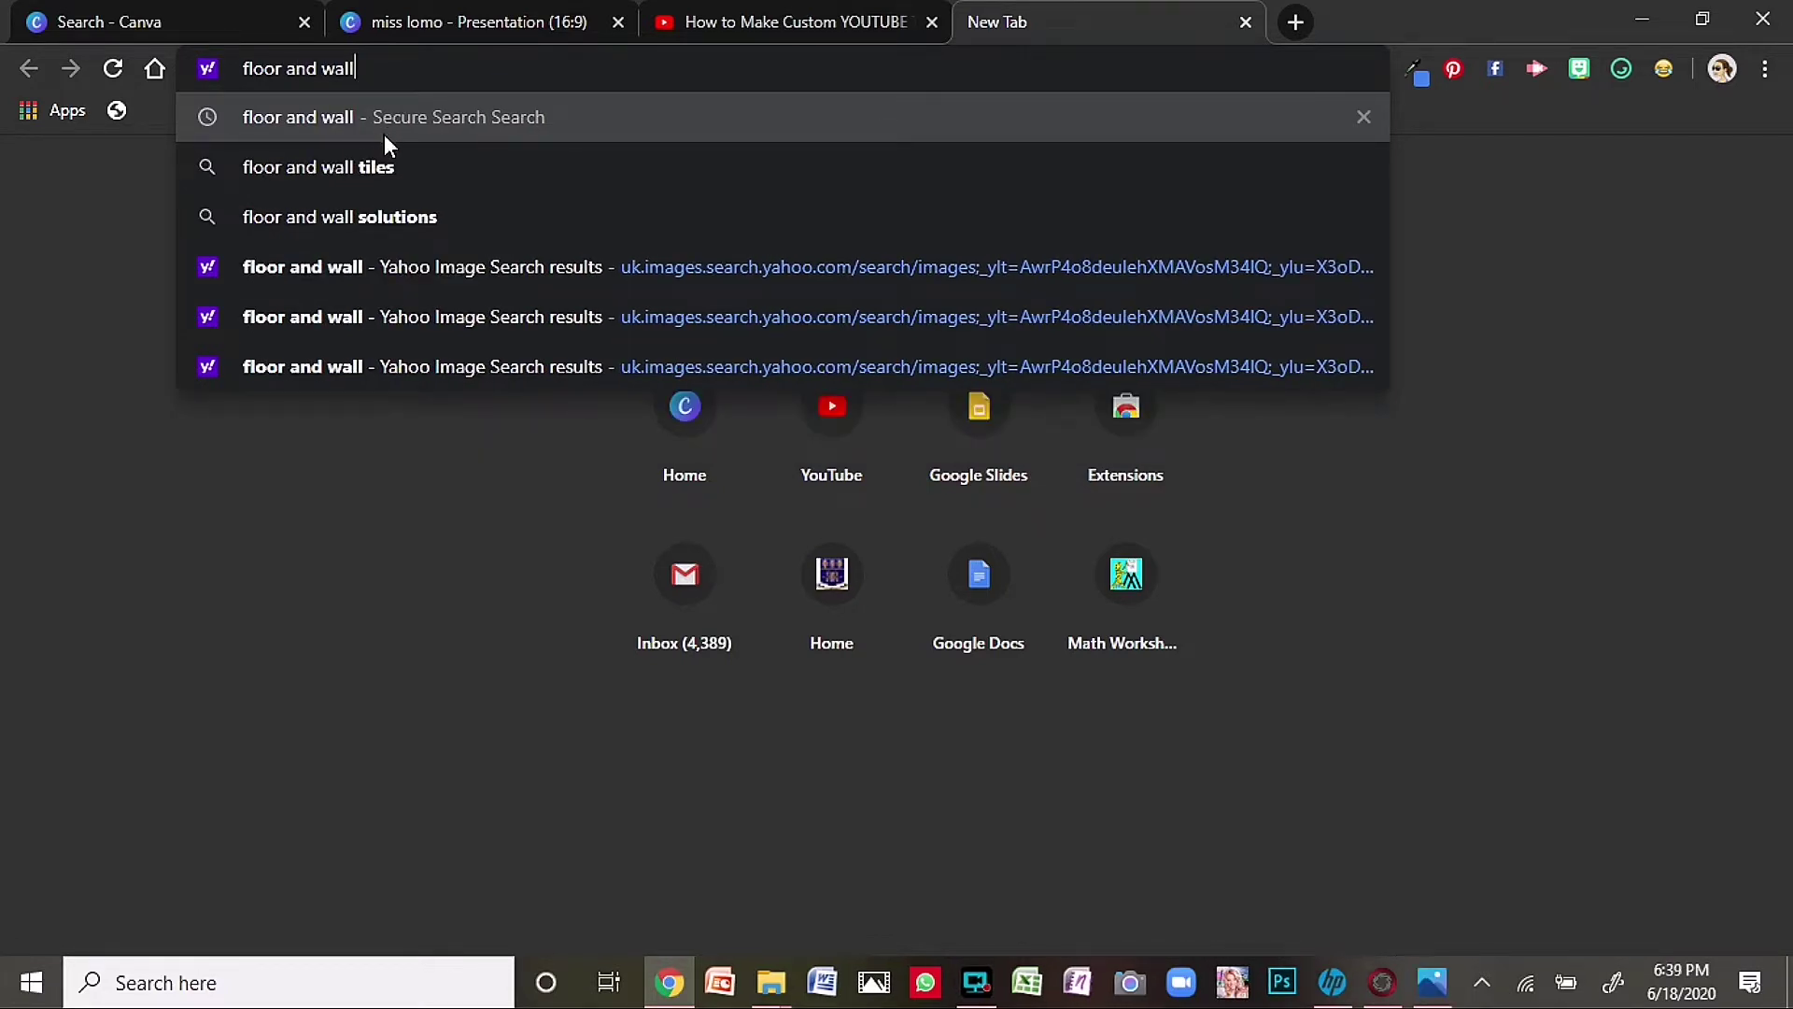
{"action": "left_click", "coordinate": [383, 133]}
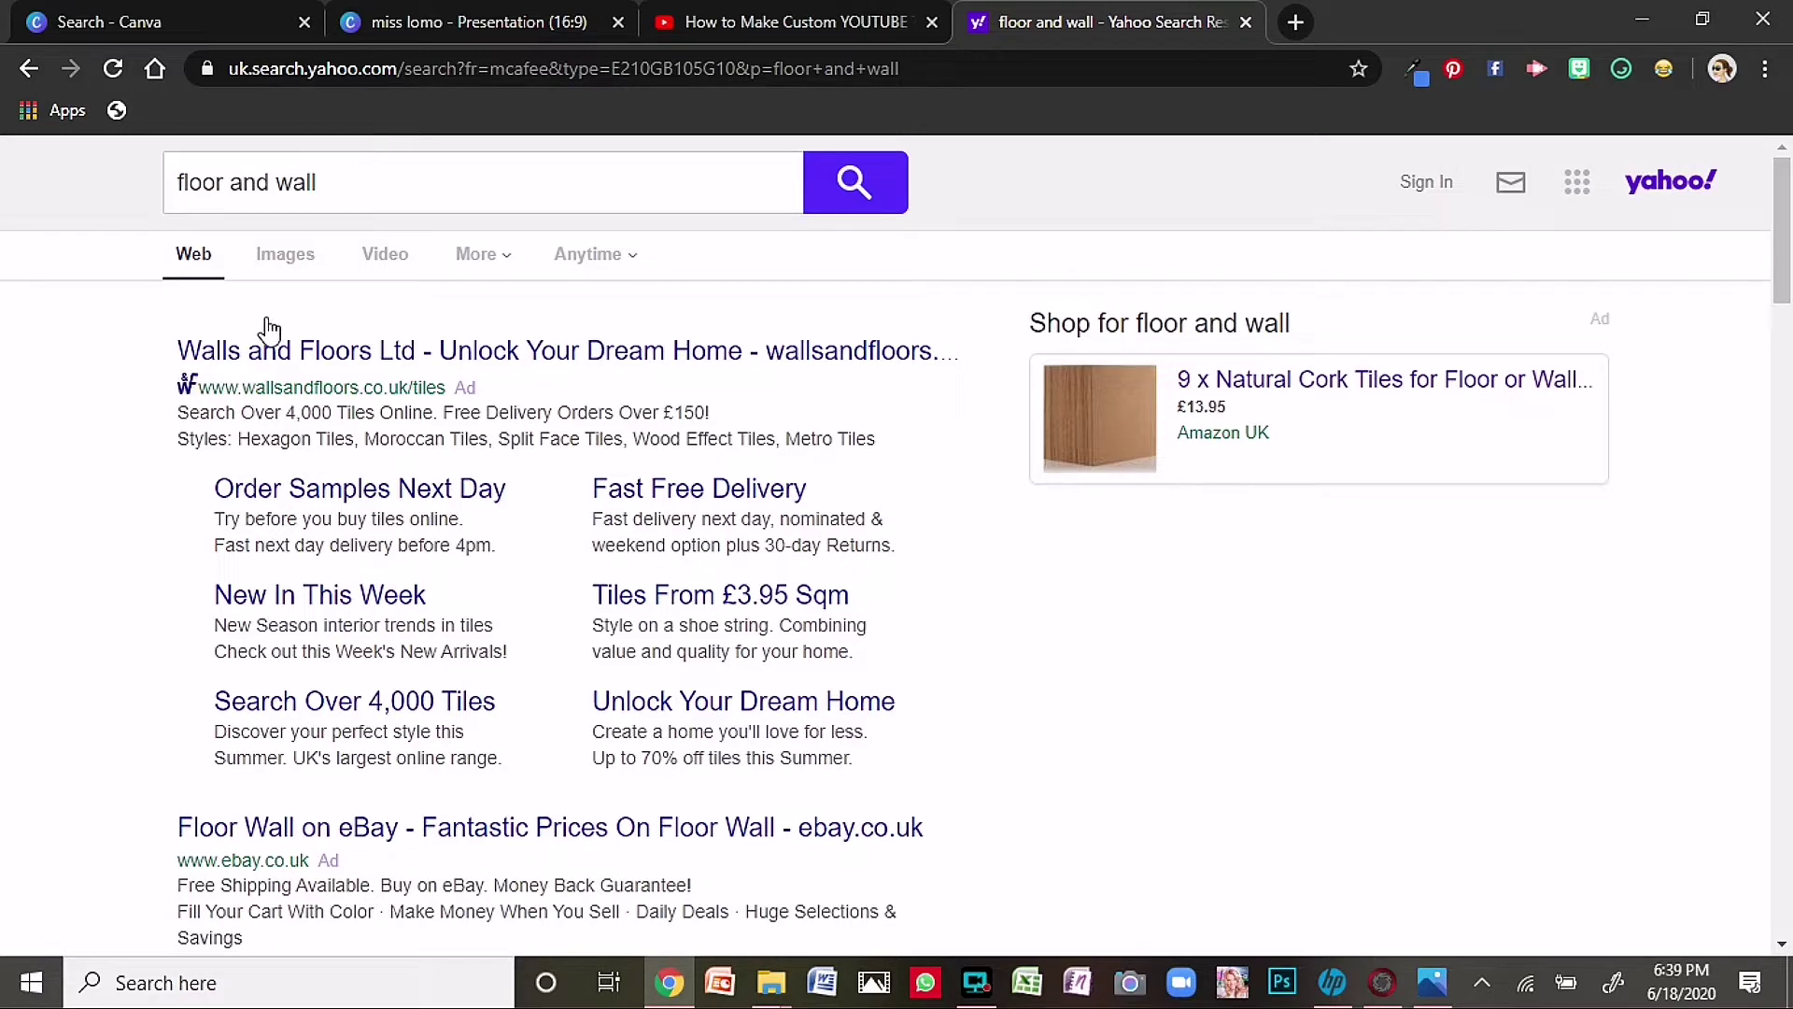
{"action": "left_click", "coordinate": [272, 265]}
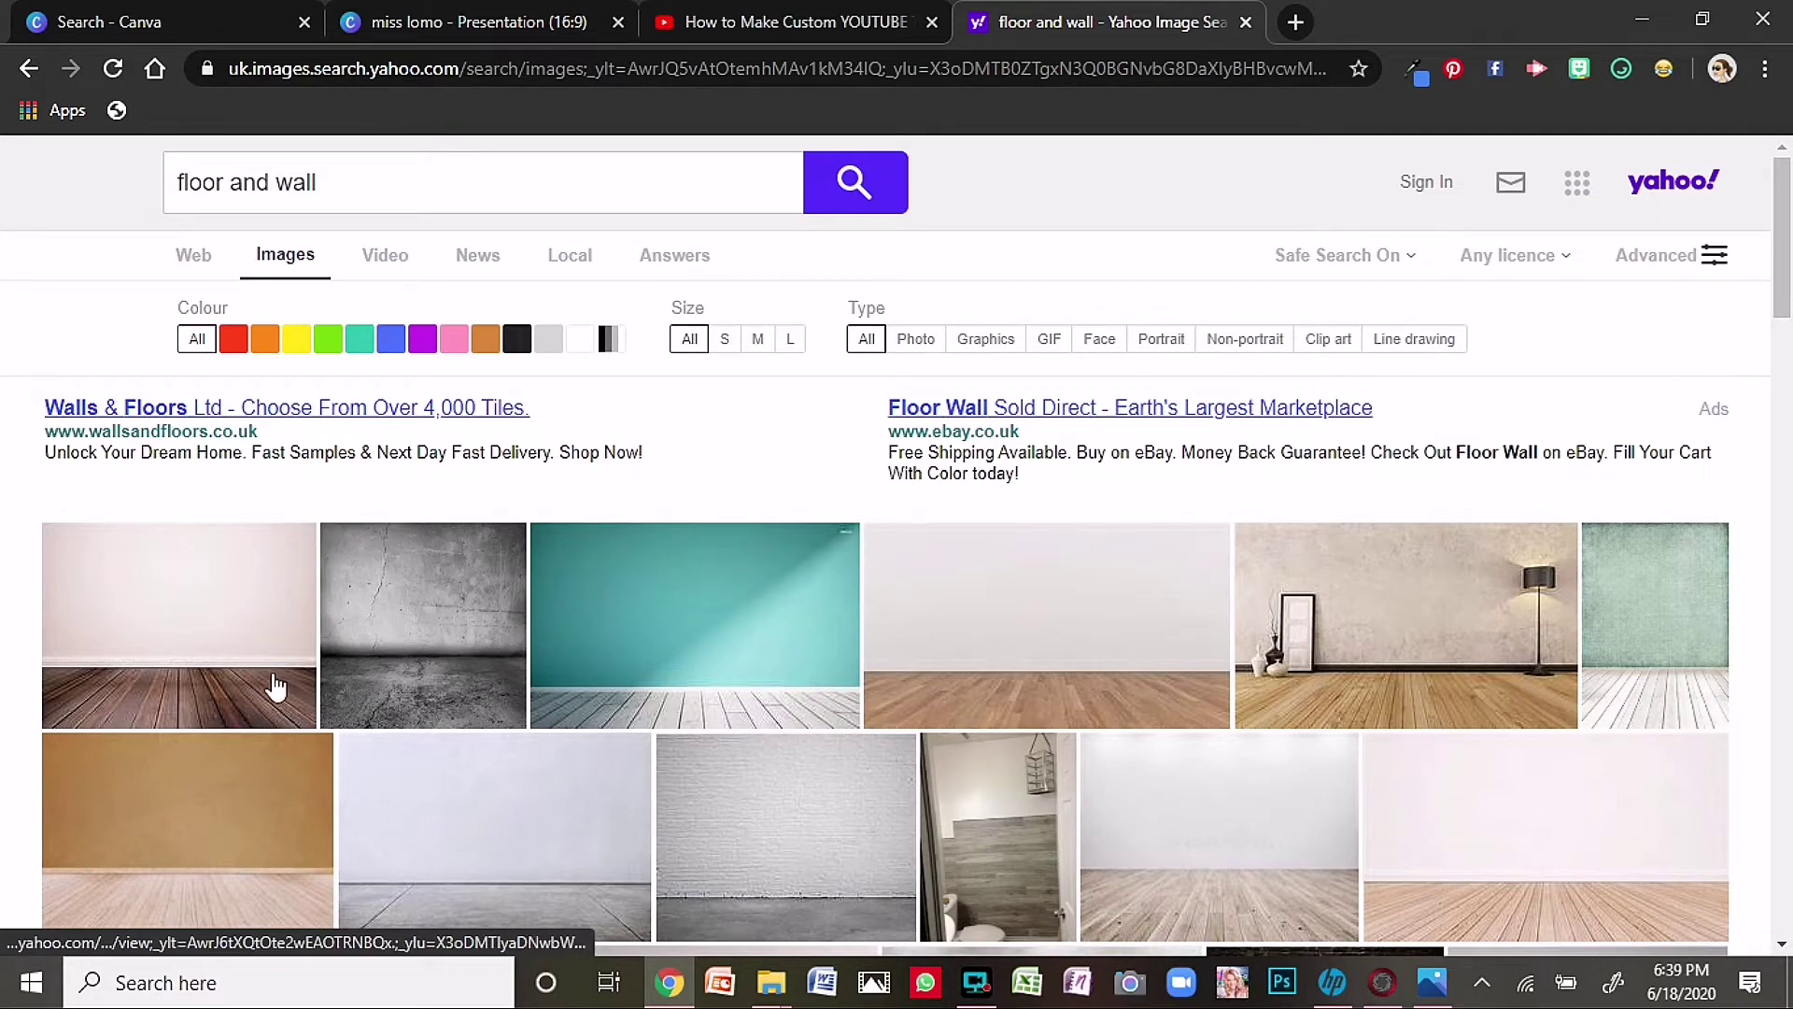
- Copy the image of a pale wall with a dark wooden plank floor and return to the Canva presentation
{"action": "scroll", "coordinate": [640, 740], "scroll_direction": "down", "scroll_amount": 3}
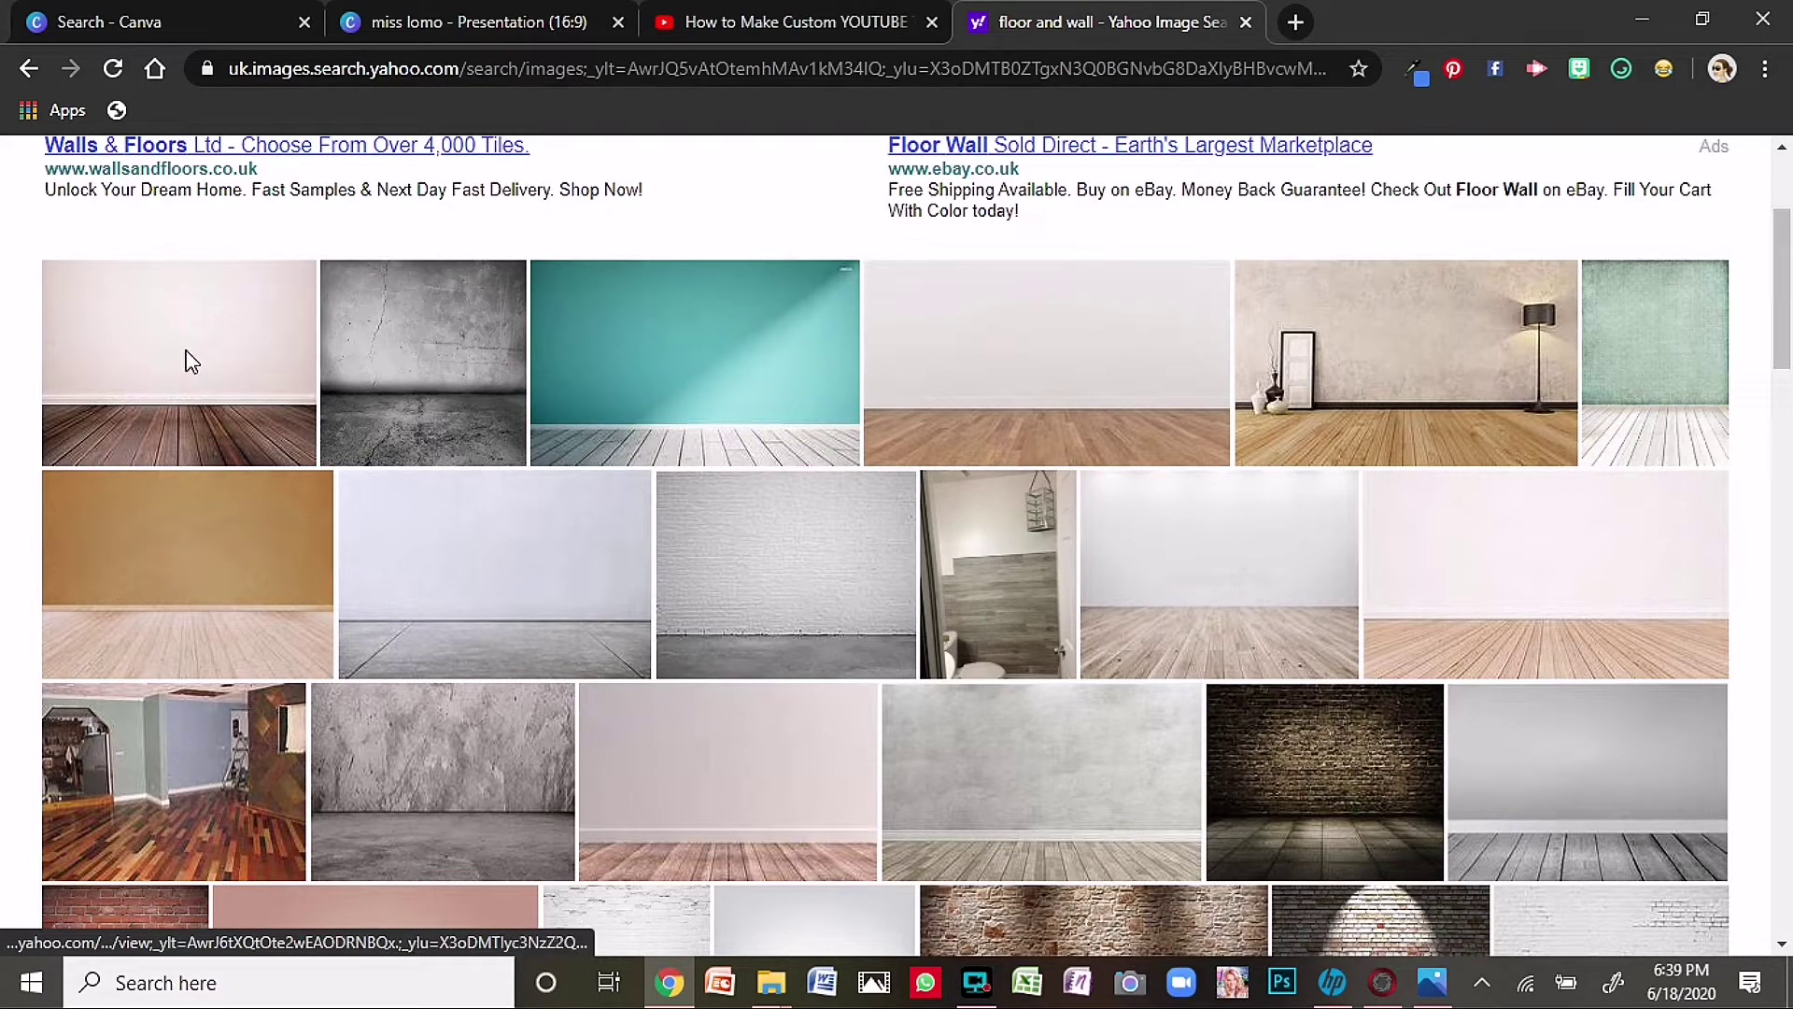
{"action": "left_click", "coordinate": [215, 428]}
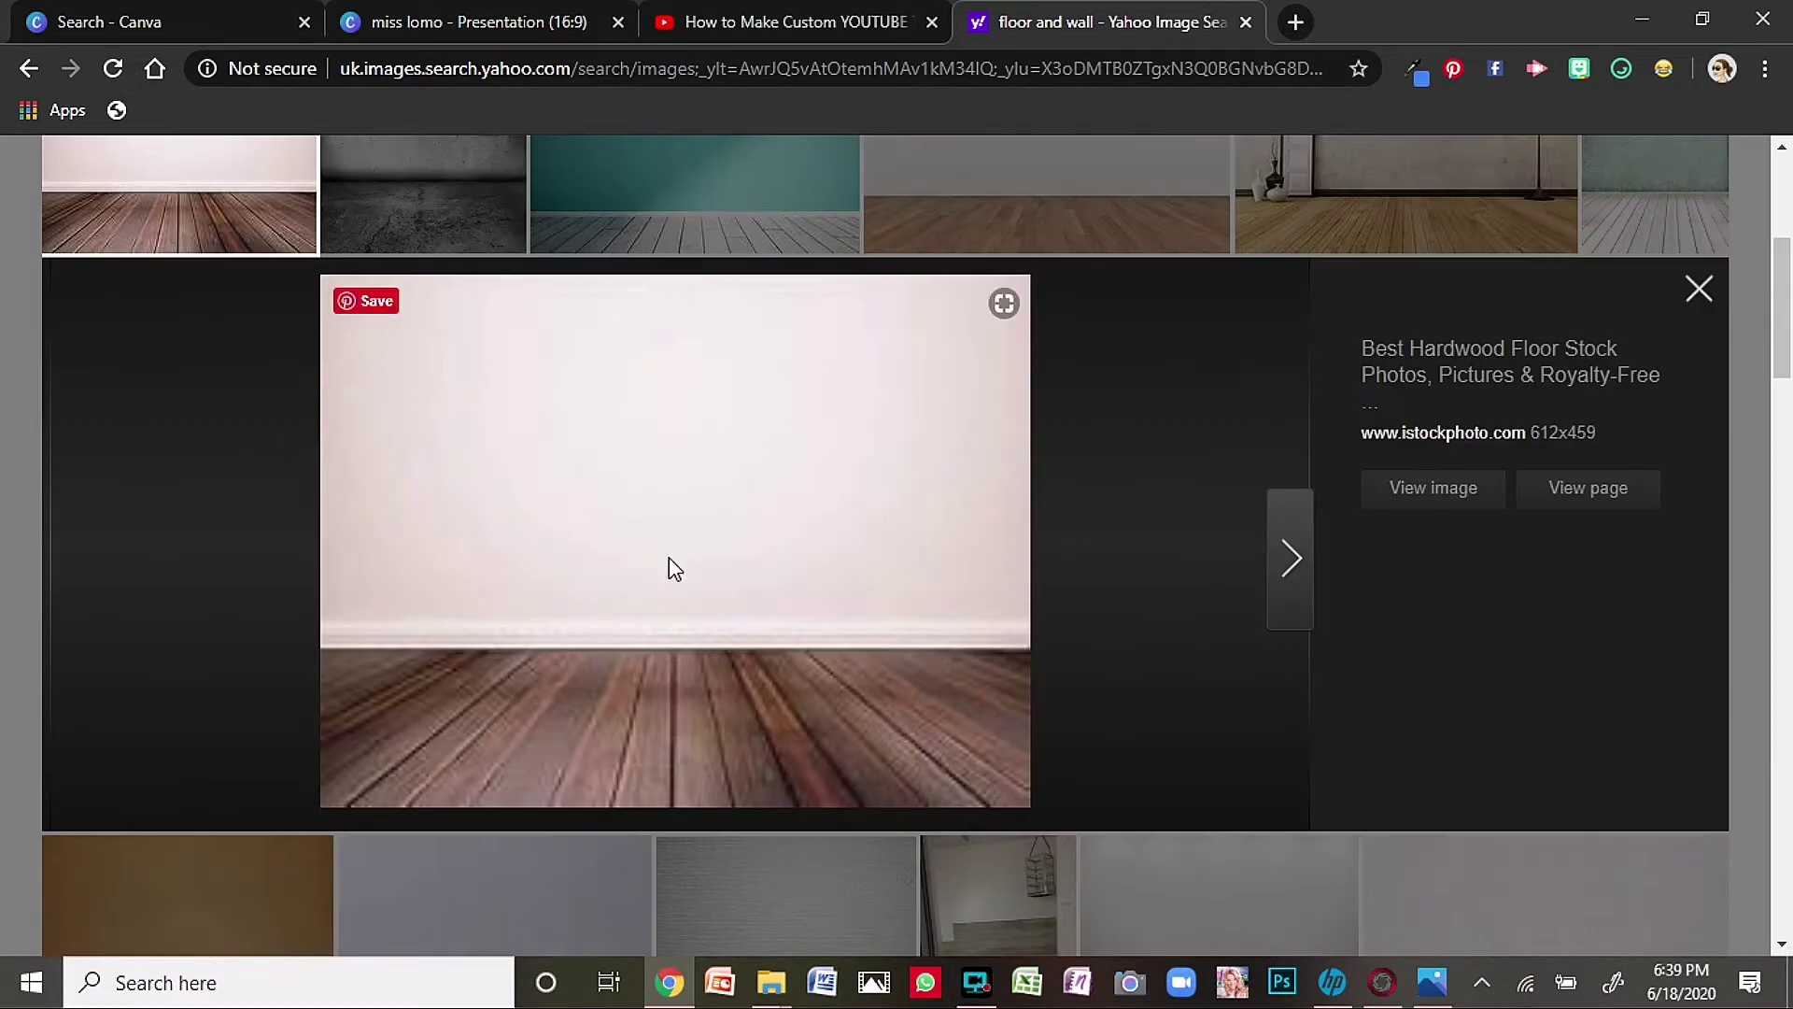
{"action": "right_click", "coordinate": [734, 507]}
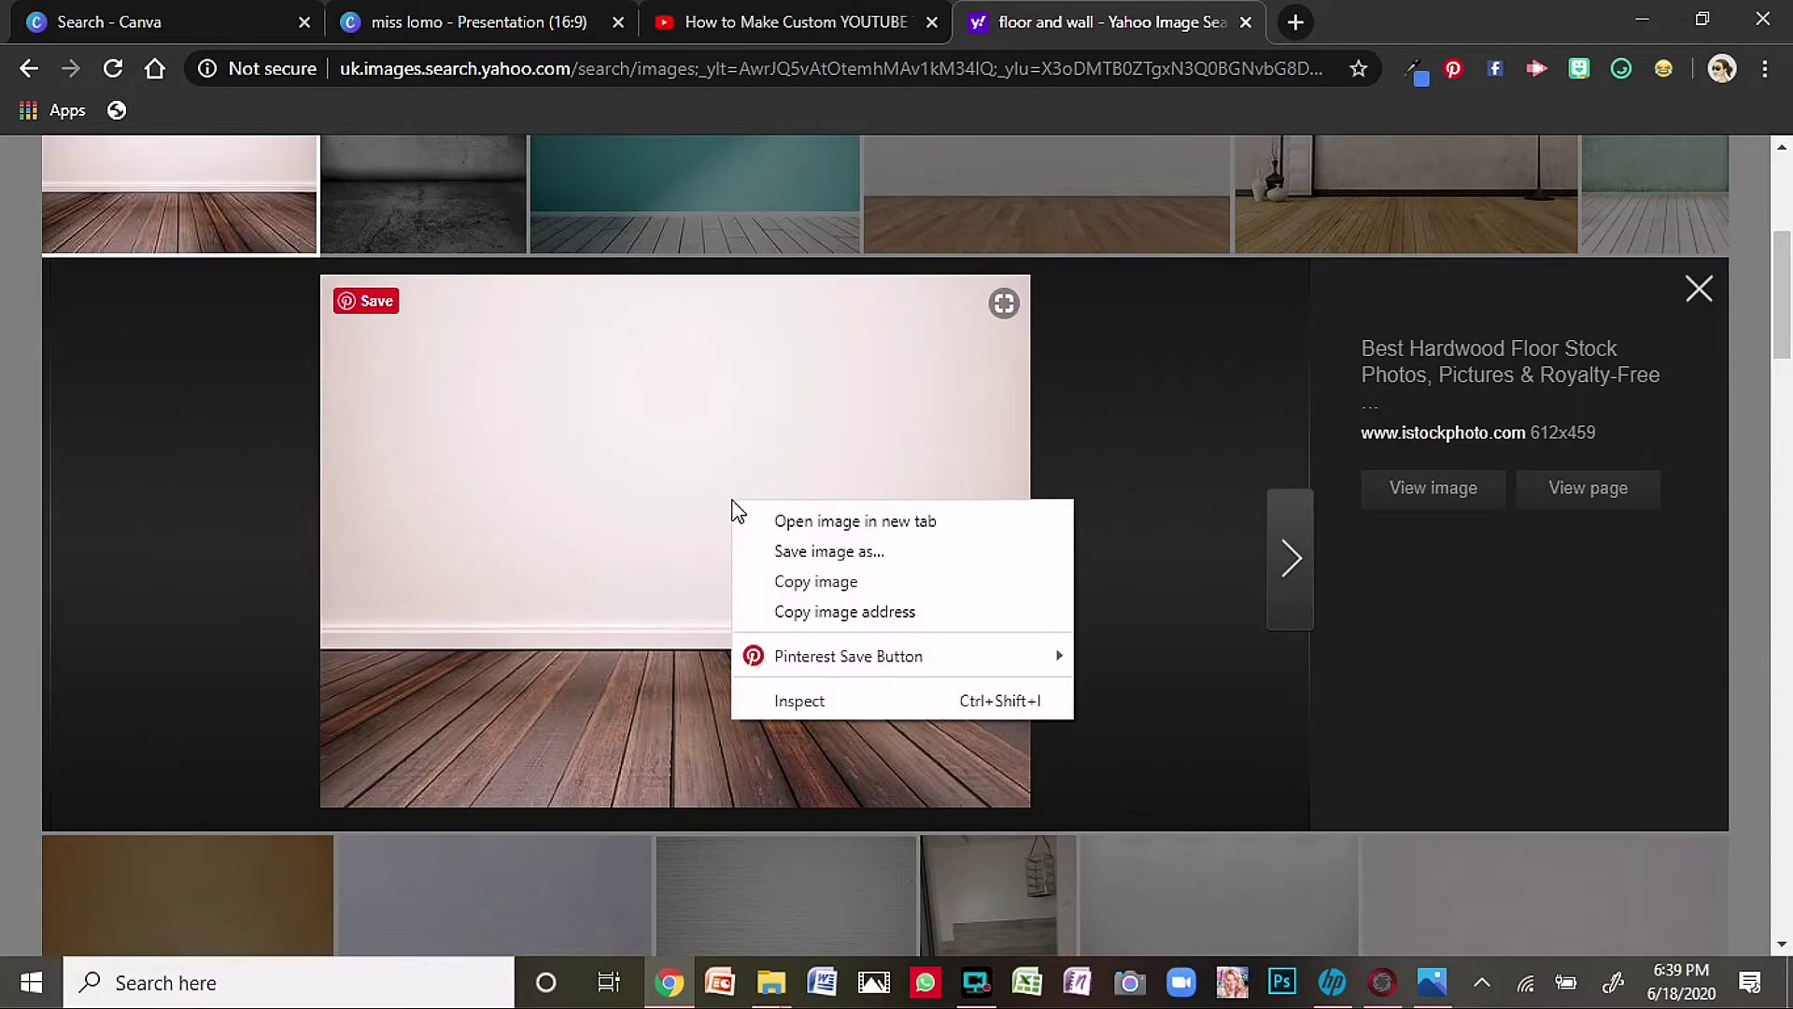
{"action": "left_click", "coordinate": [836, 585]}
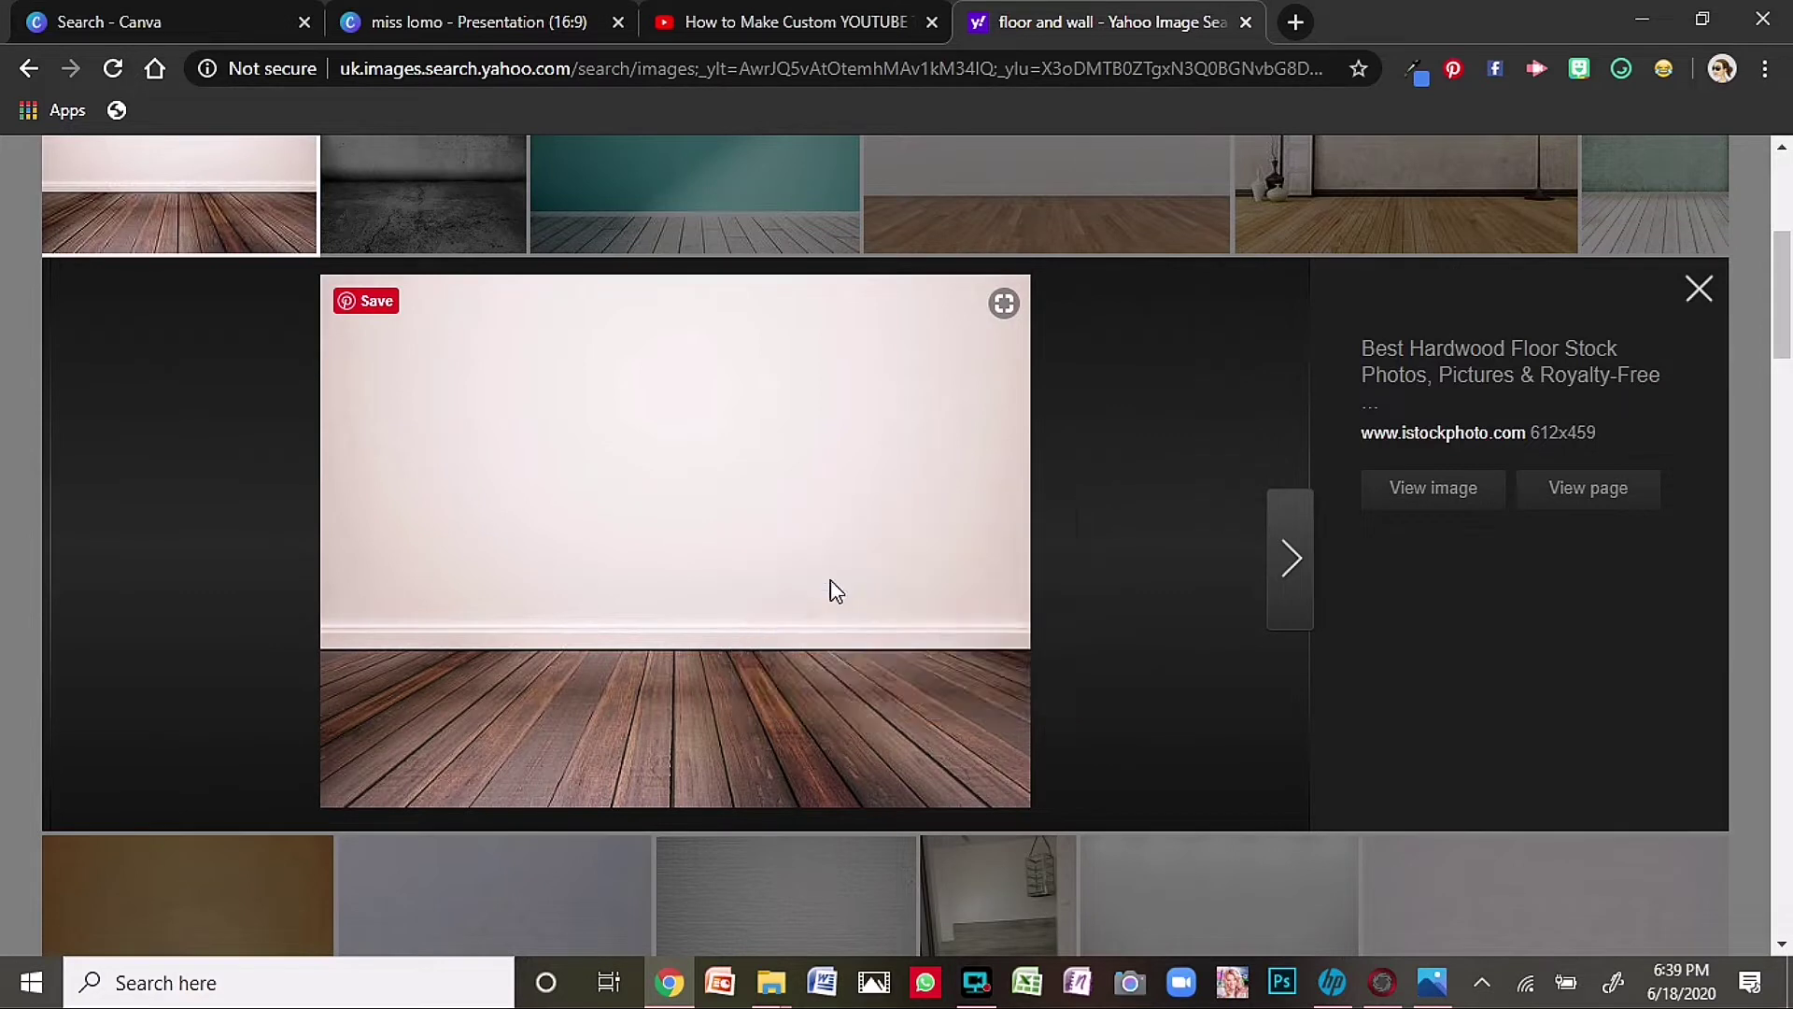
{"action": "left_click", "coordinate": [512, 18]}
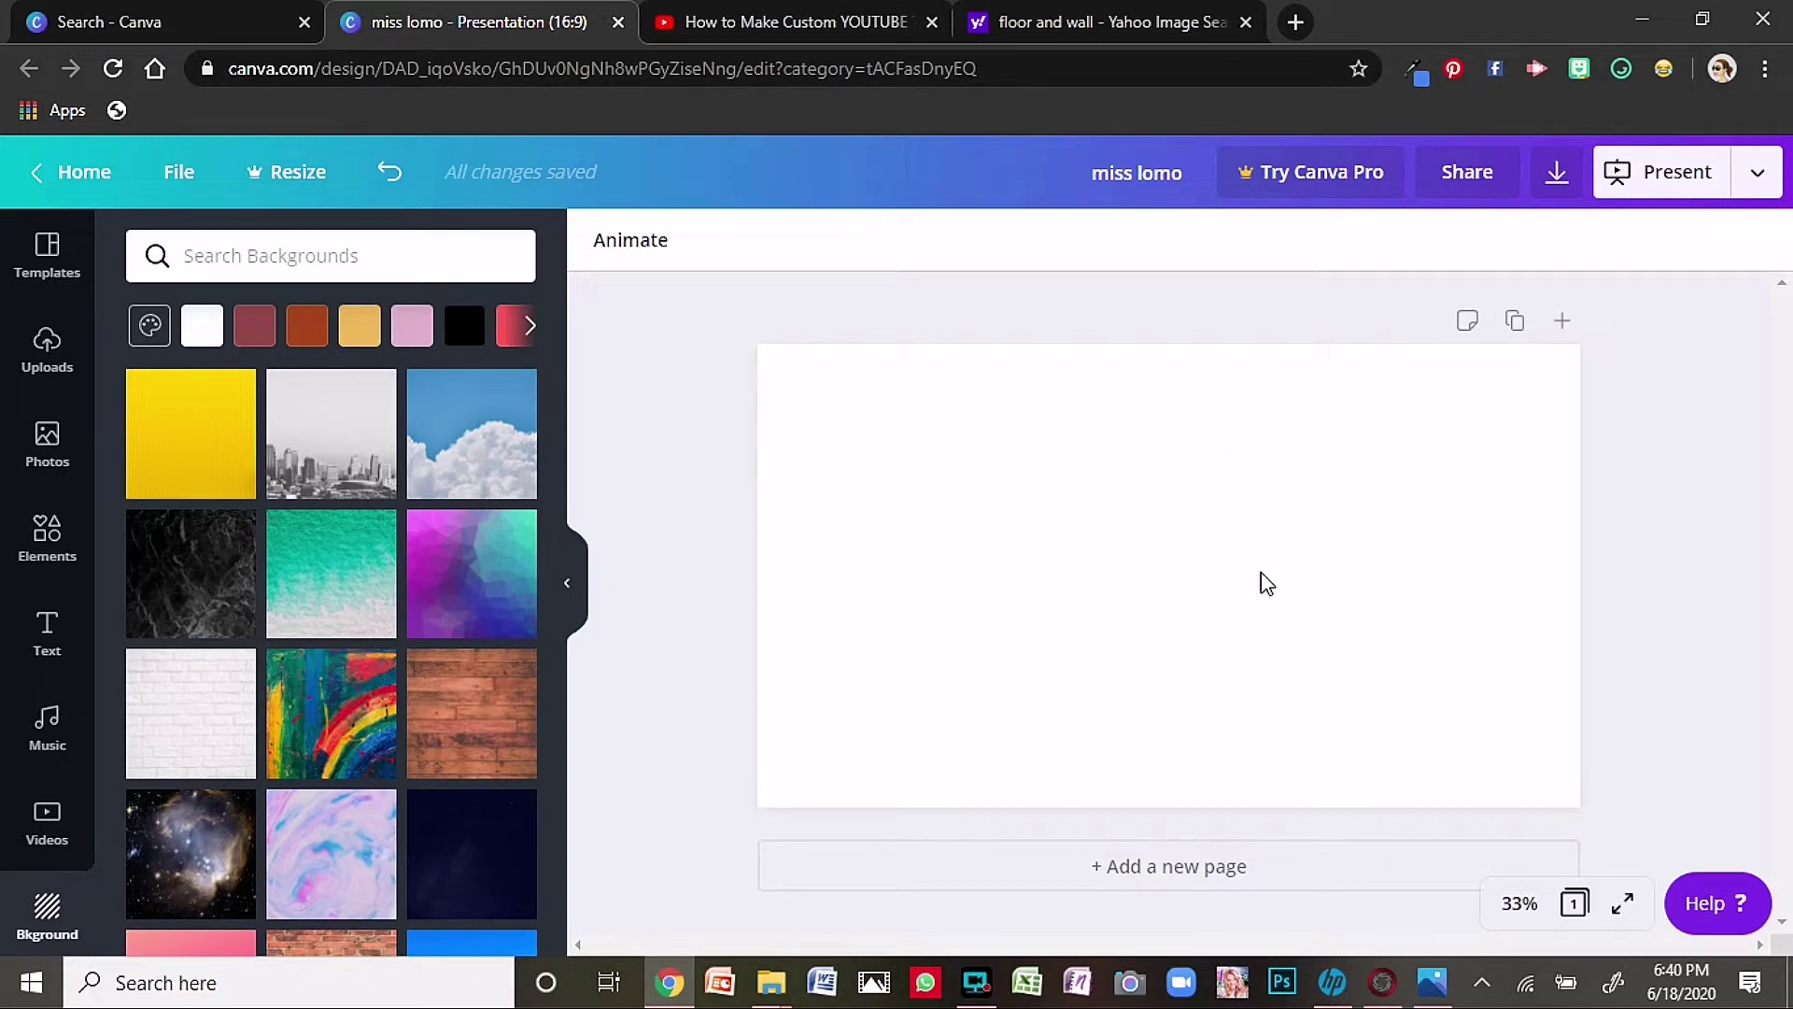
- Paste the copied wall-and-floor image onto the blank slide and enlarge it to cover the whole page
{"action": "key", "text": "ctrl+v"}
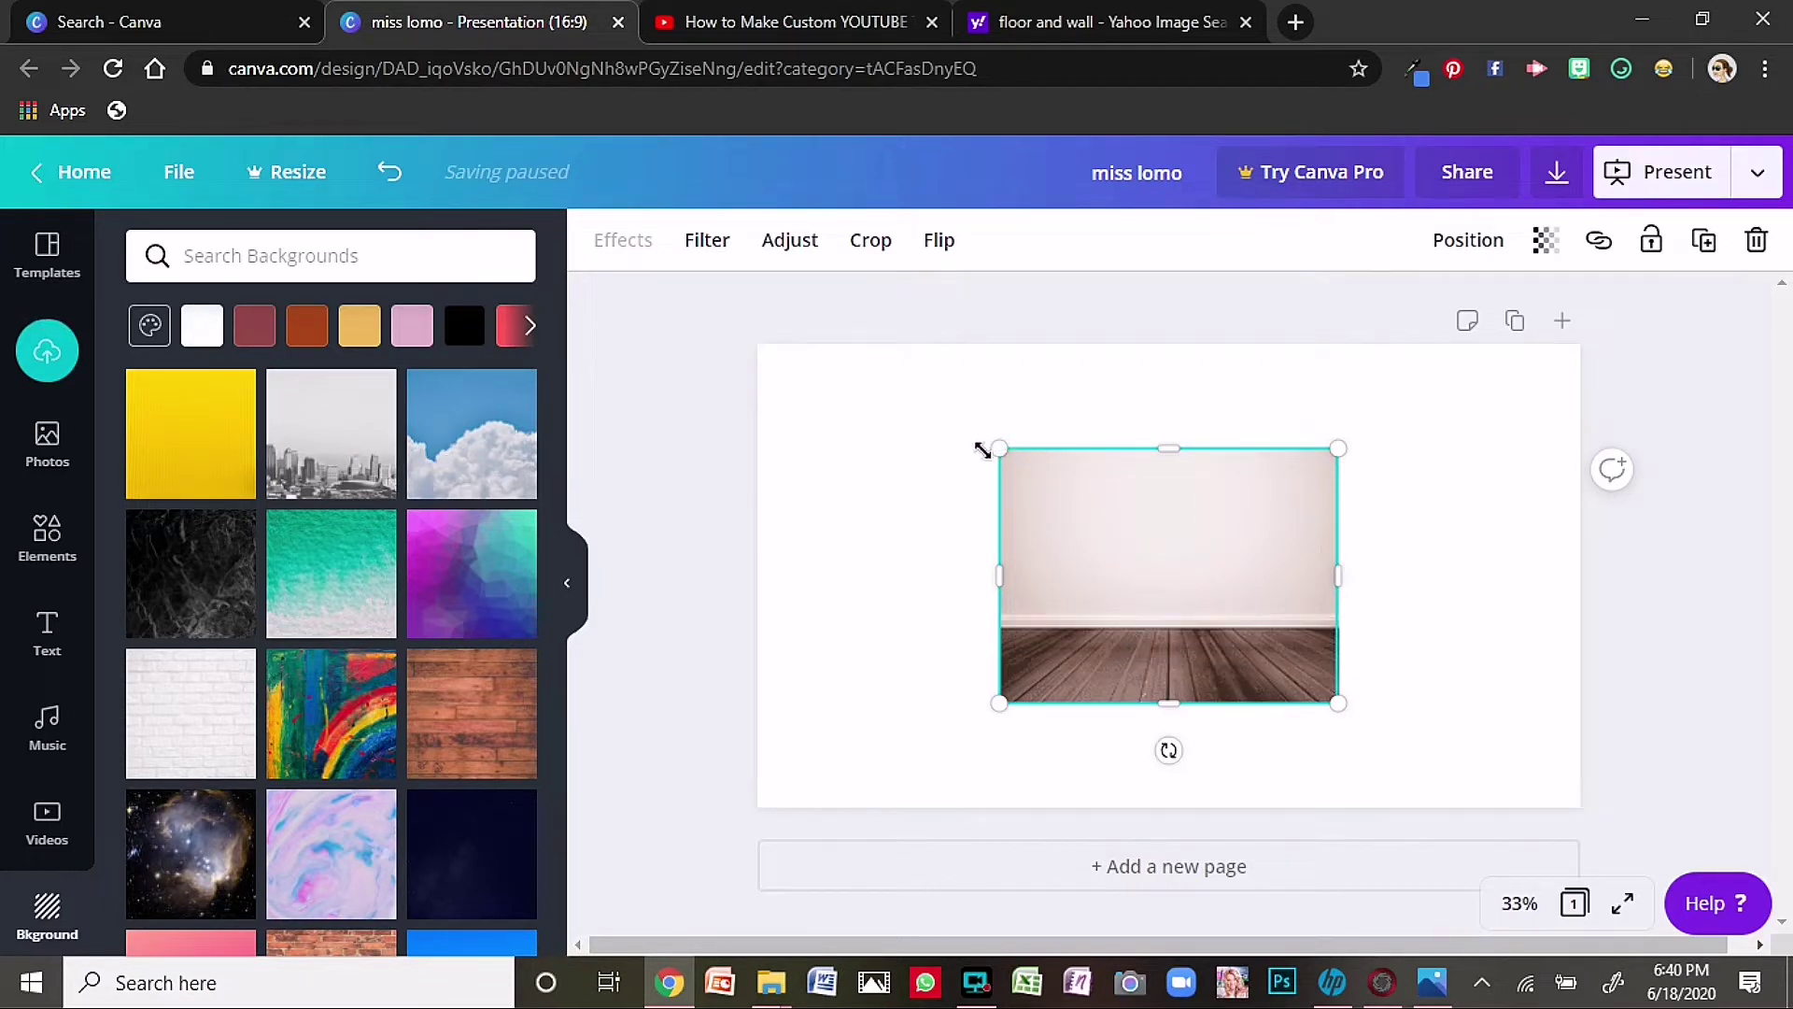
{"action": "left_click_drag", "start_coordinate": [996, 485], "coordinate": [812, 798]}
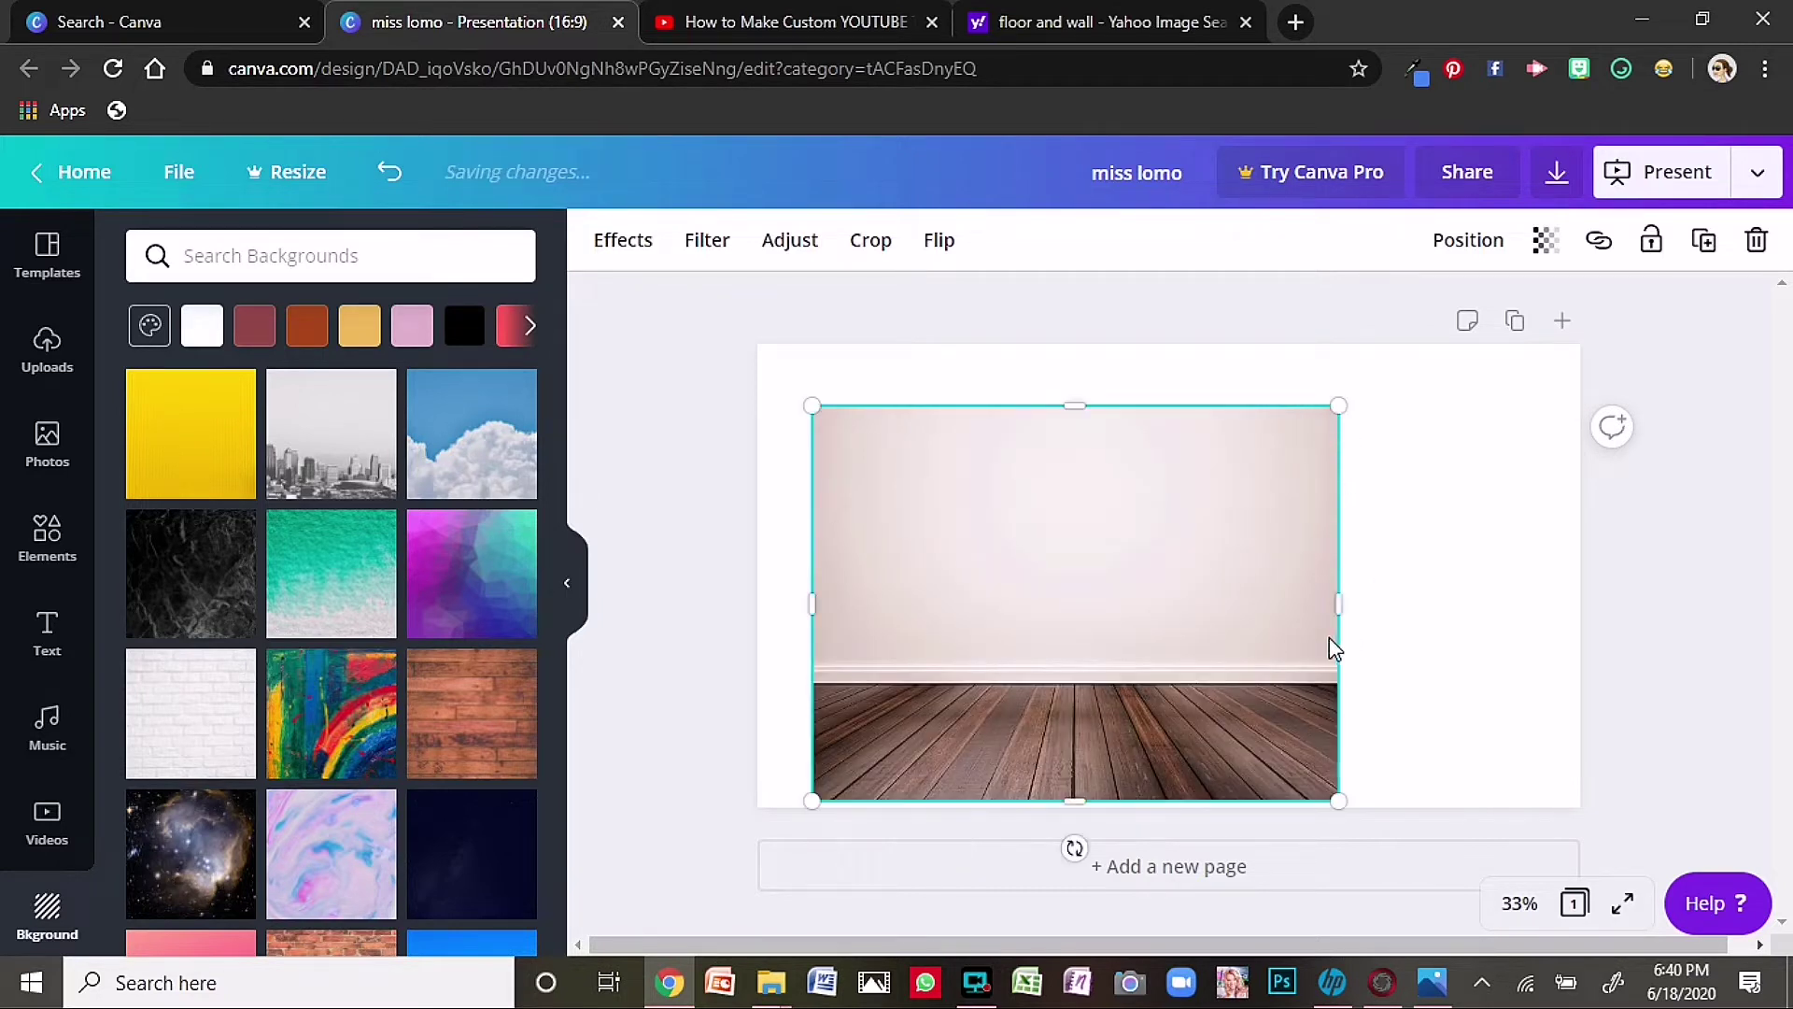
{"action": "left_click_drag", "start_coordinate": [1339, 603], "coordinate": [1351, 488]}
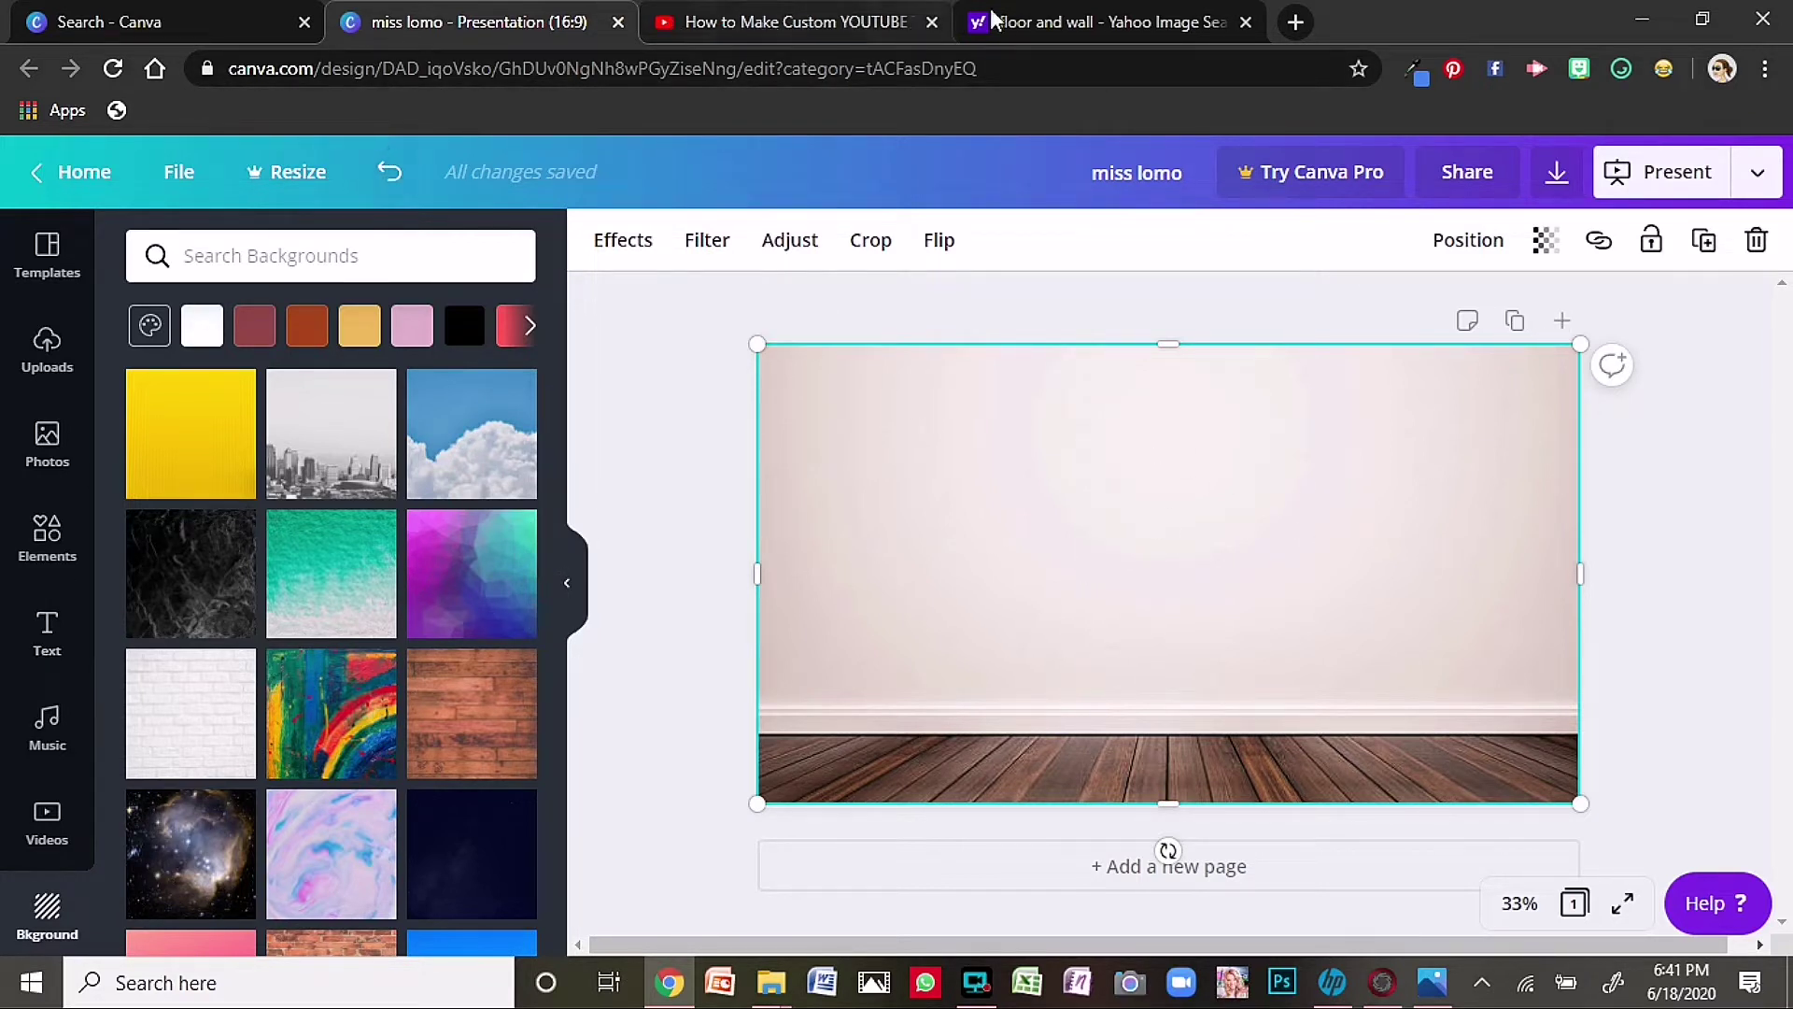
- Search the web for "transparent board" in the browser tab holding the floor and wall image results
{"action": "left_click", "coordinate": [1120, 25]}
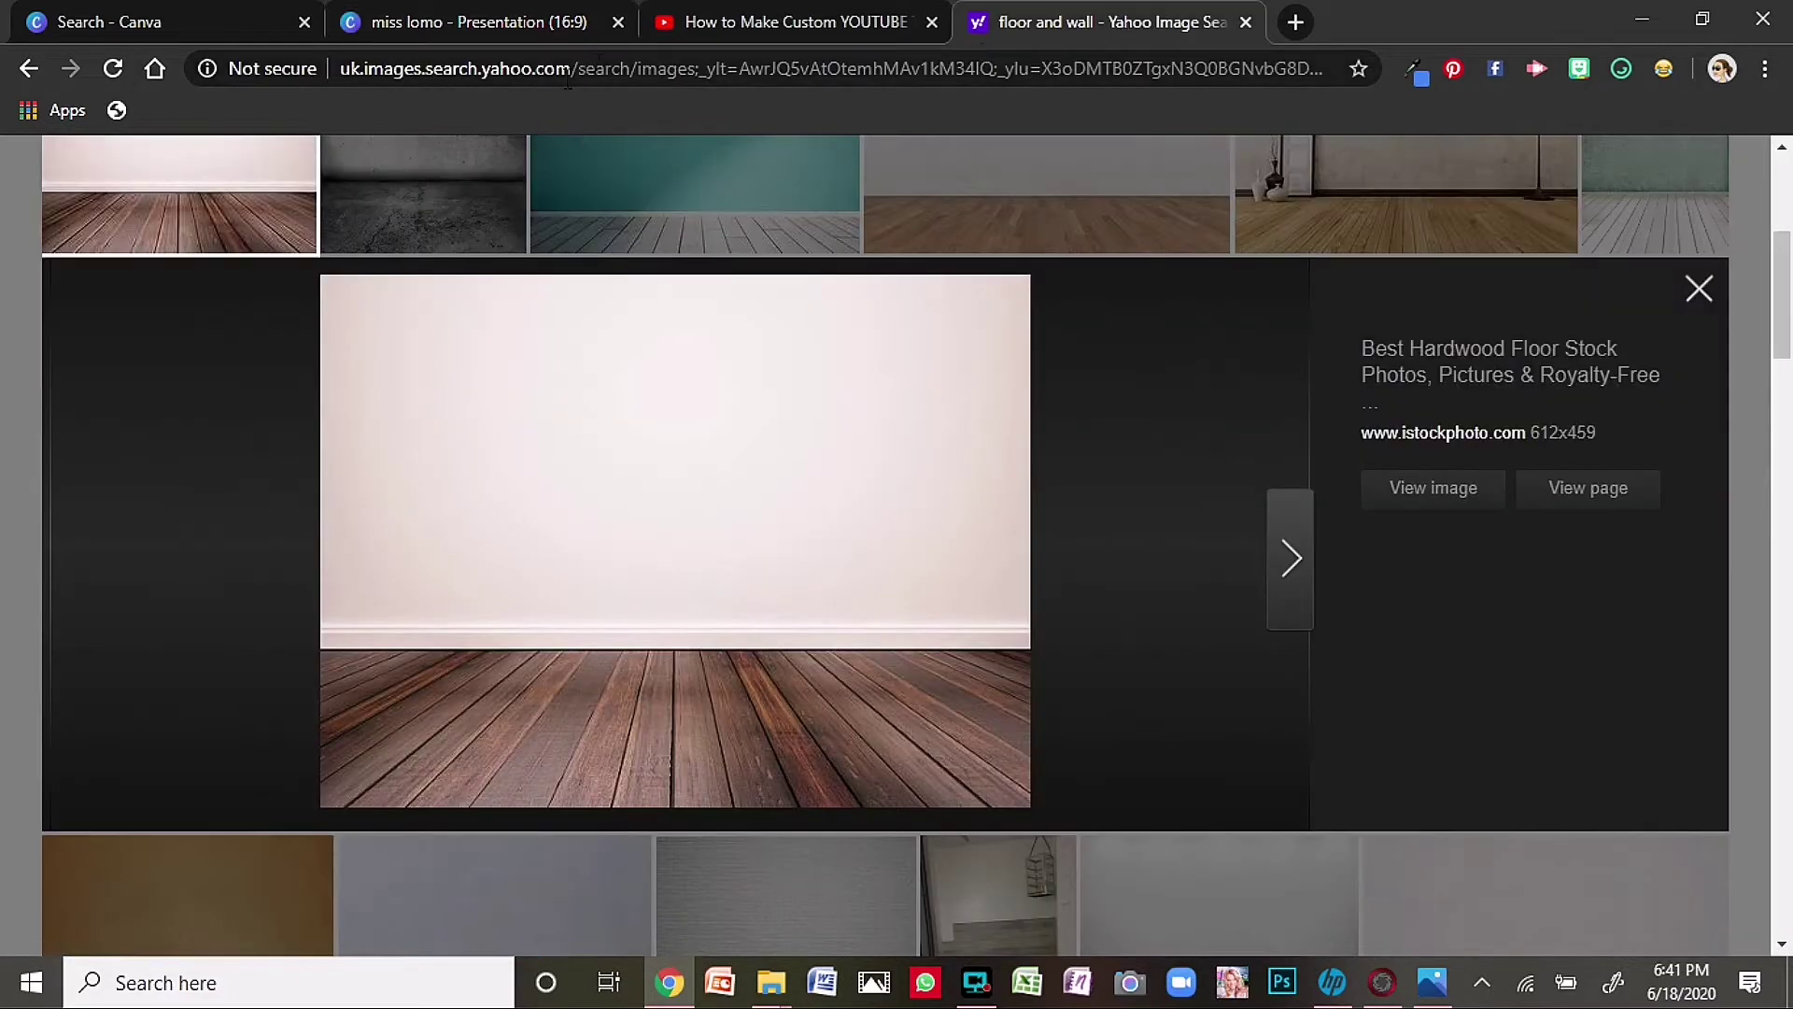
{"action": "left_click", "coordinate": [747, 70]}
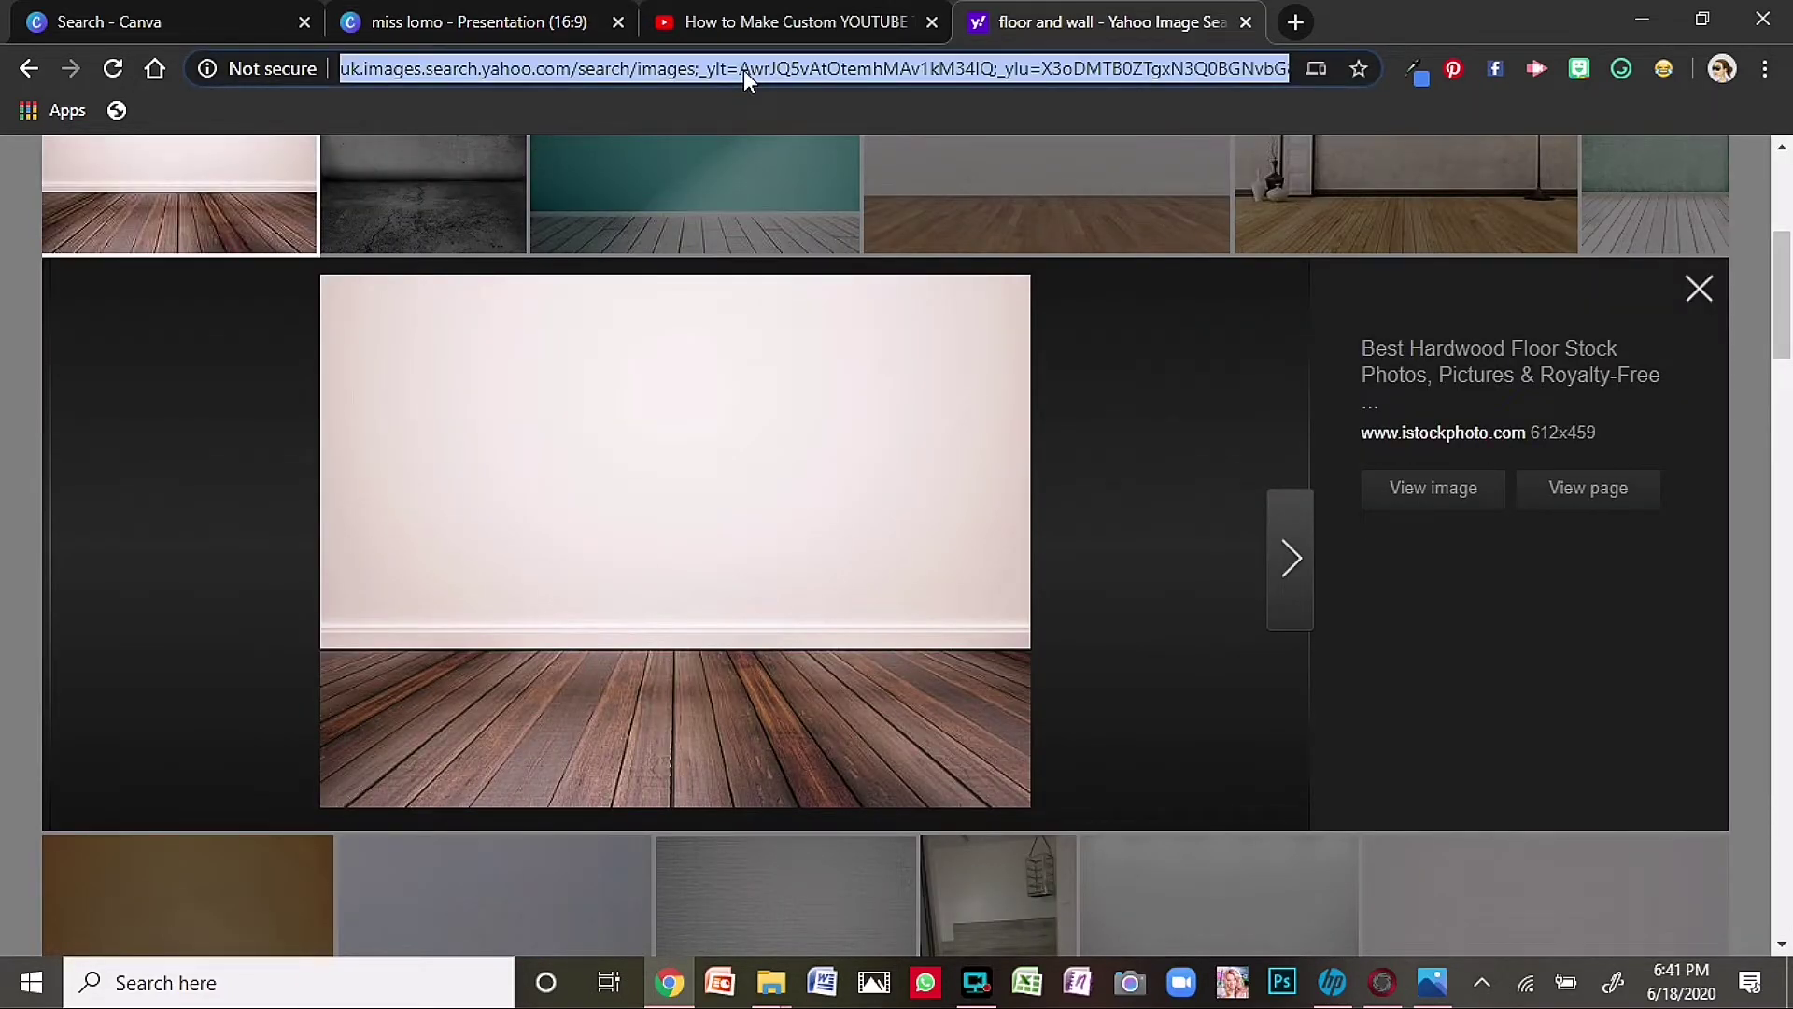
{"action": "type", "text": "tran"}
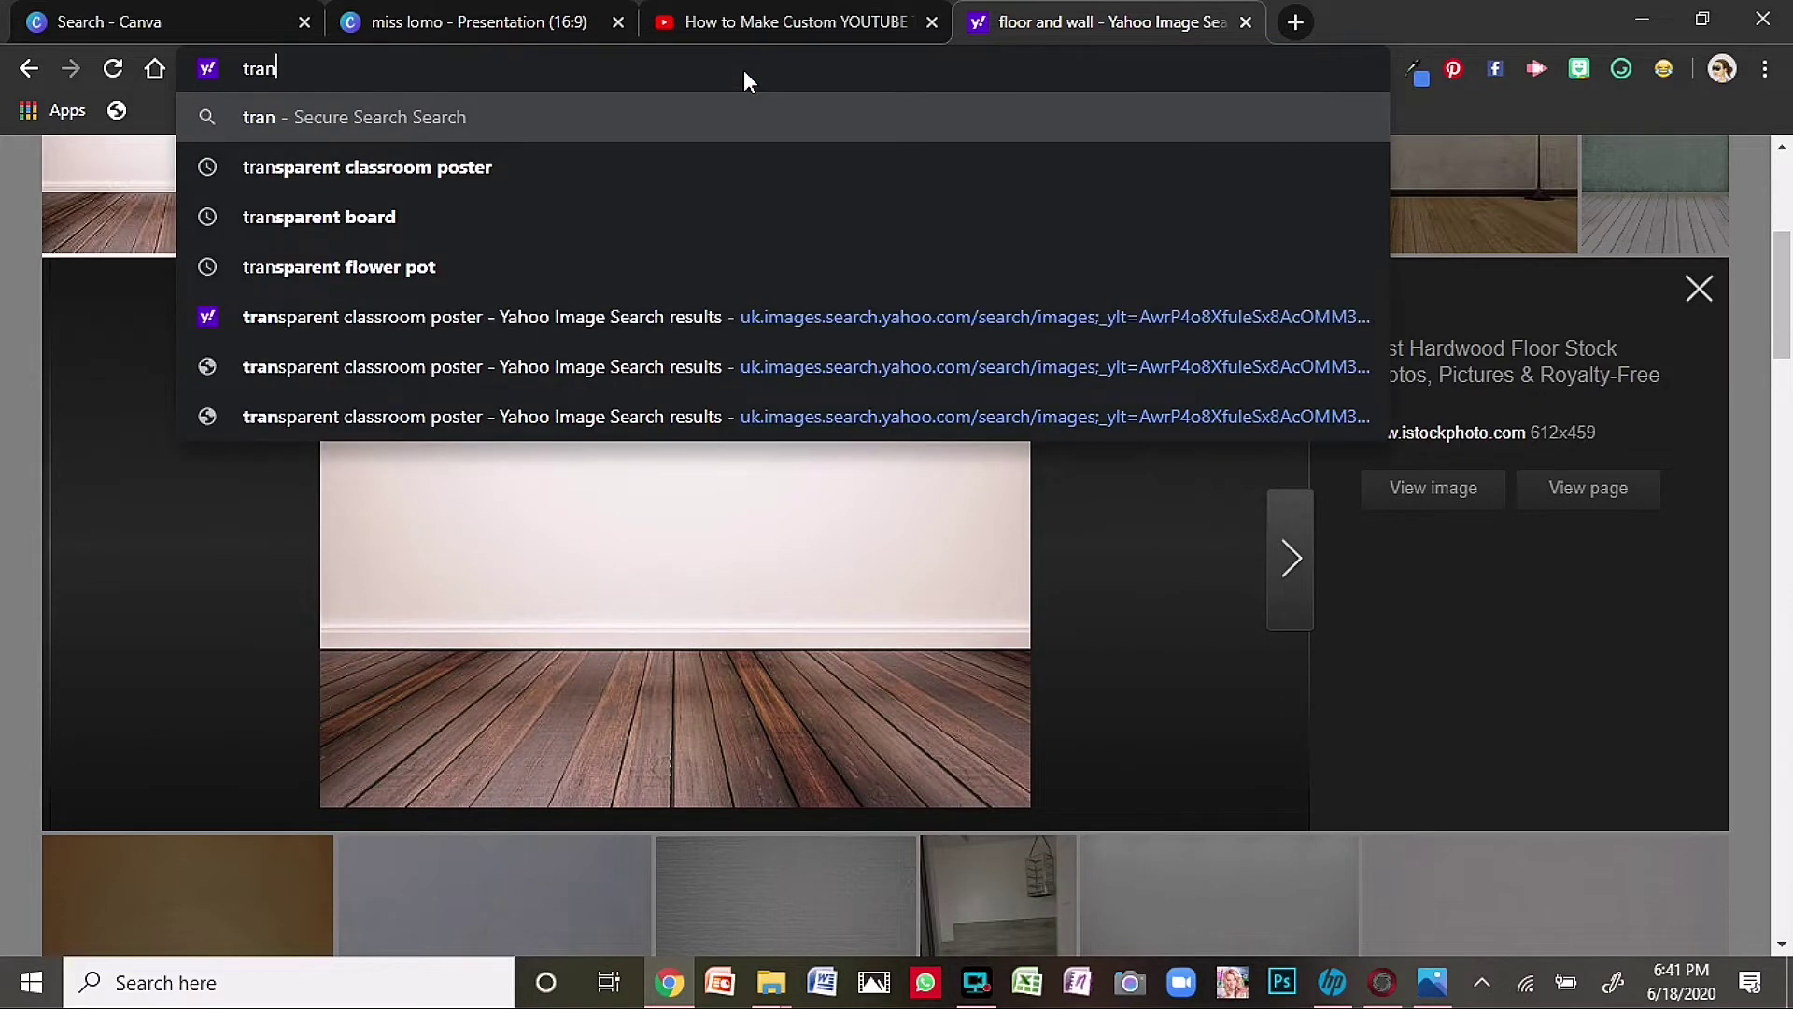
{"action": "type", "text": "sparen"}
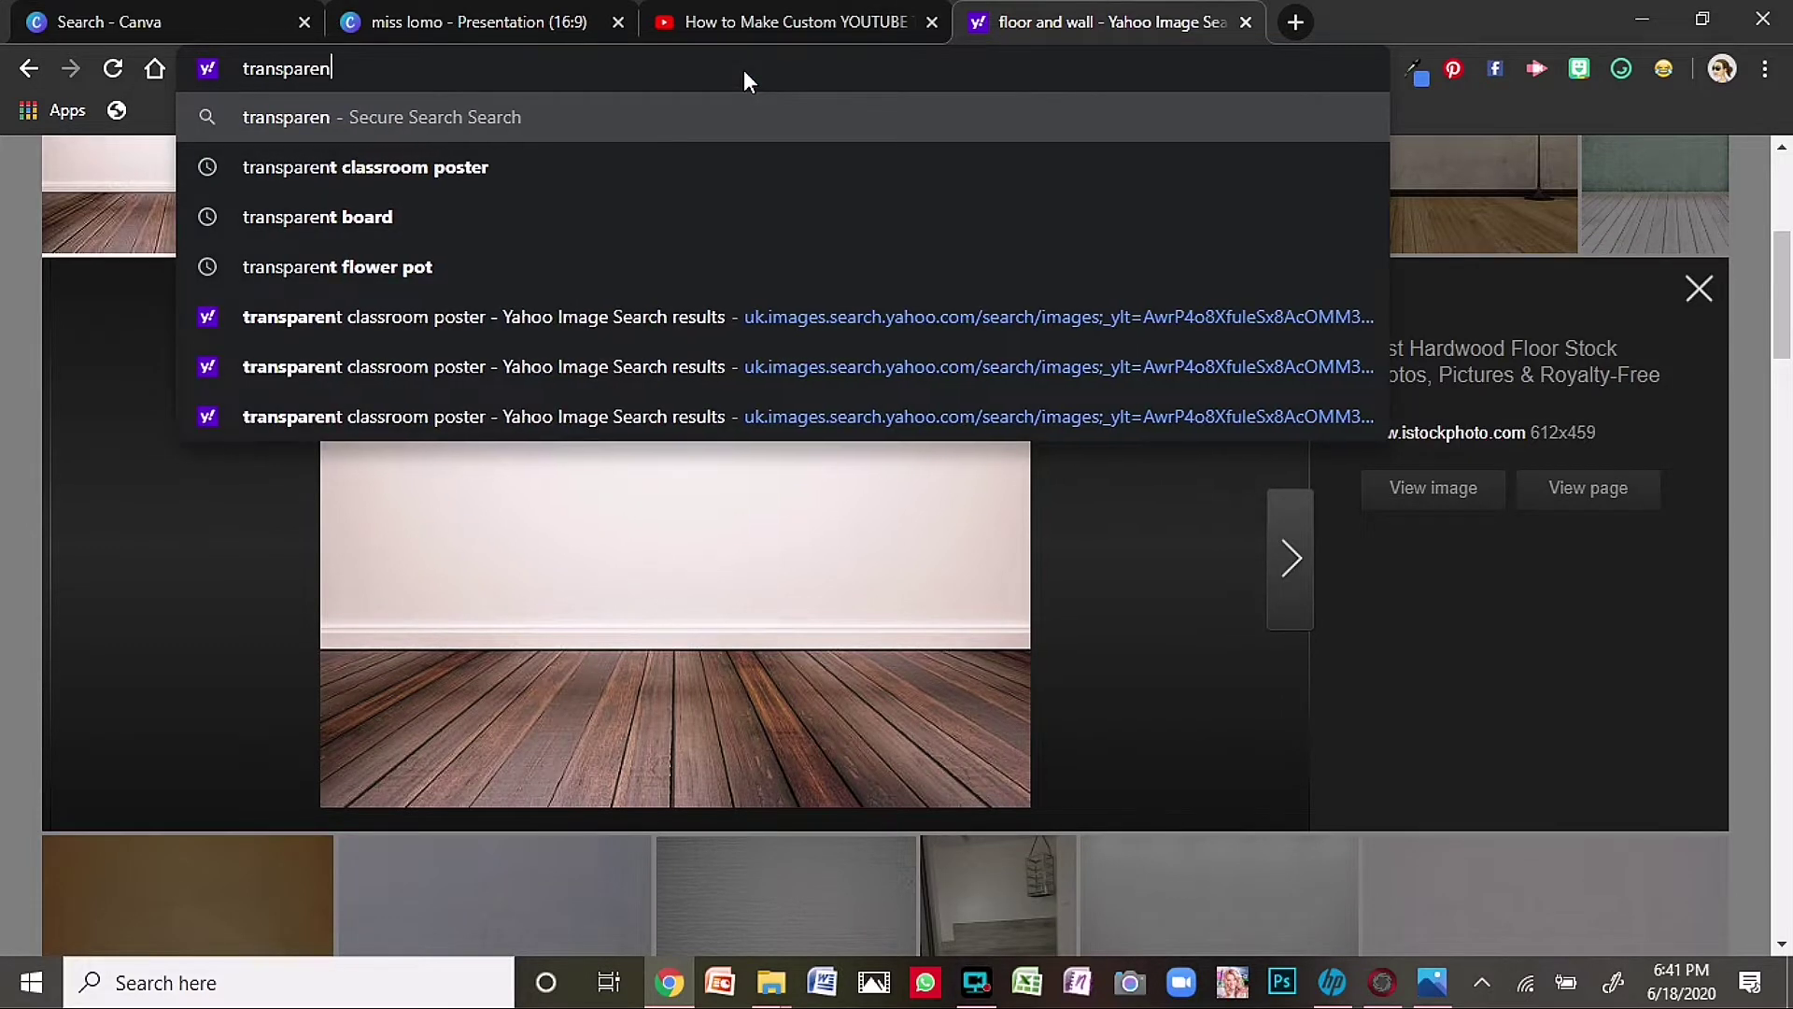
{"action": "type", "text": "t bo"}
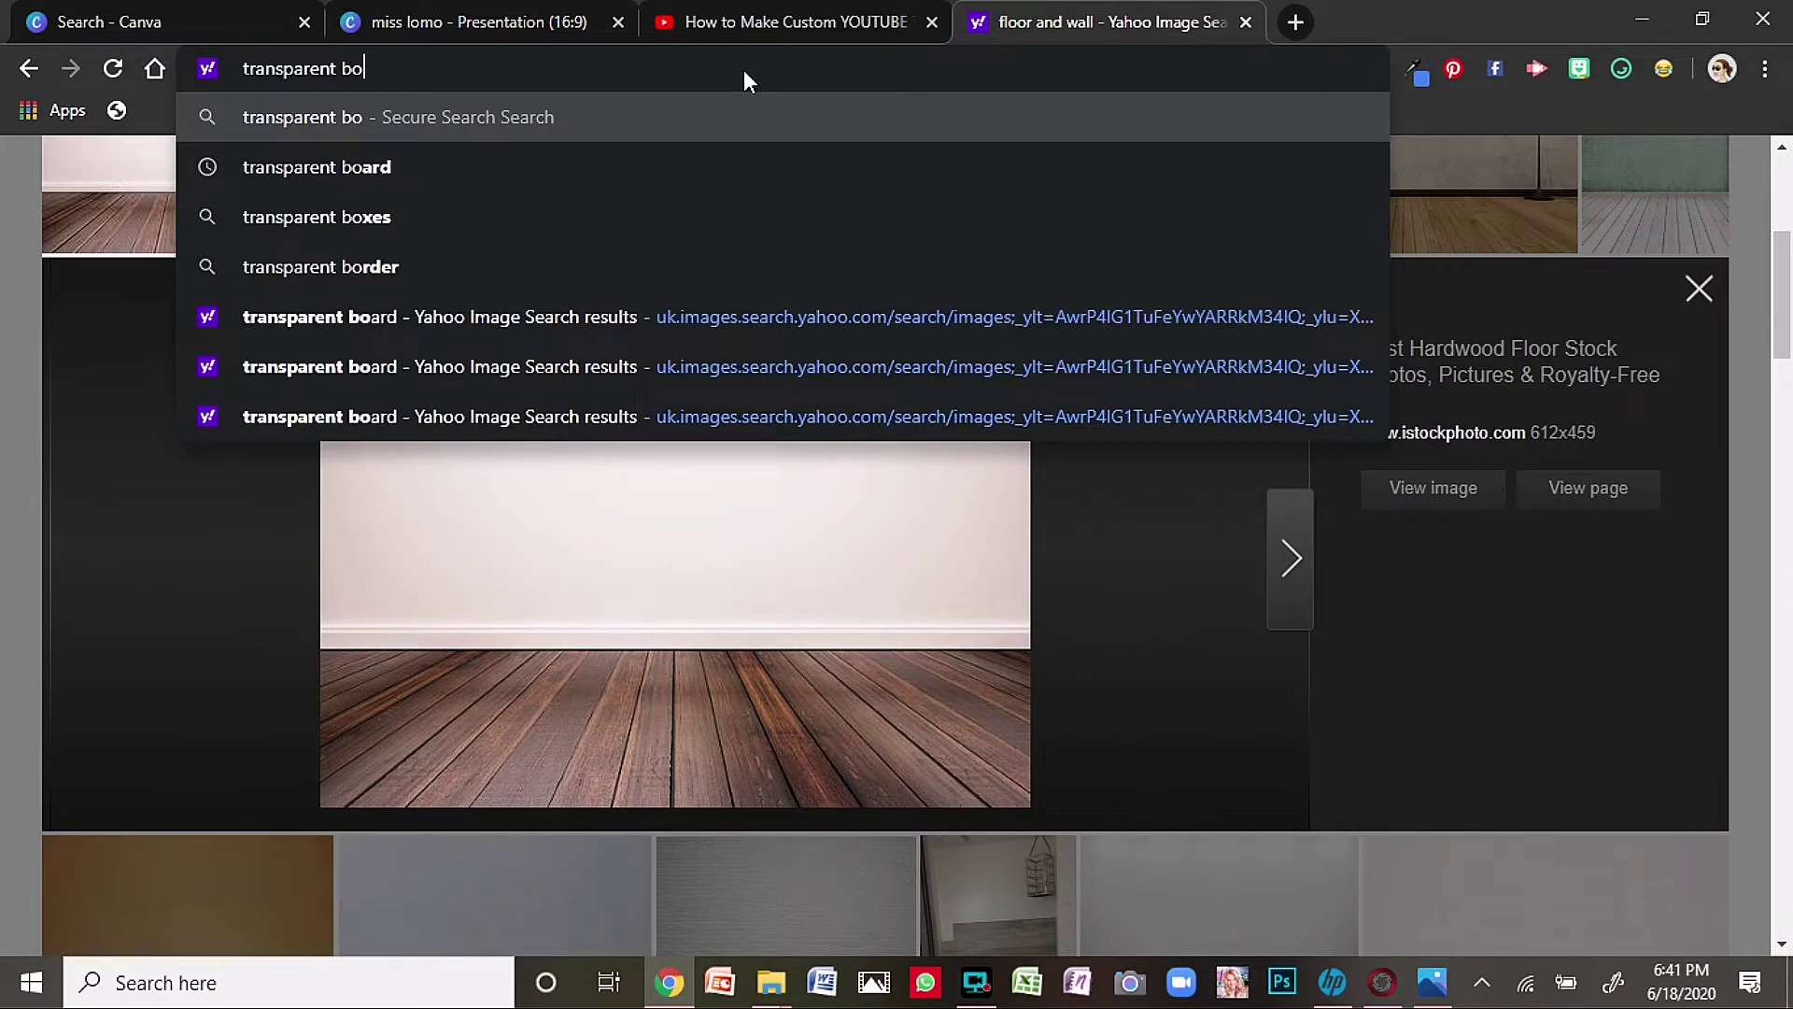
{"action": "left_click", "coordinate": [316, 179]}
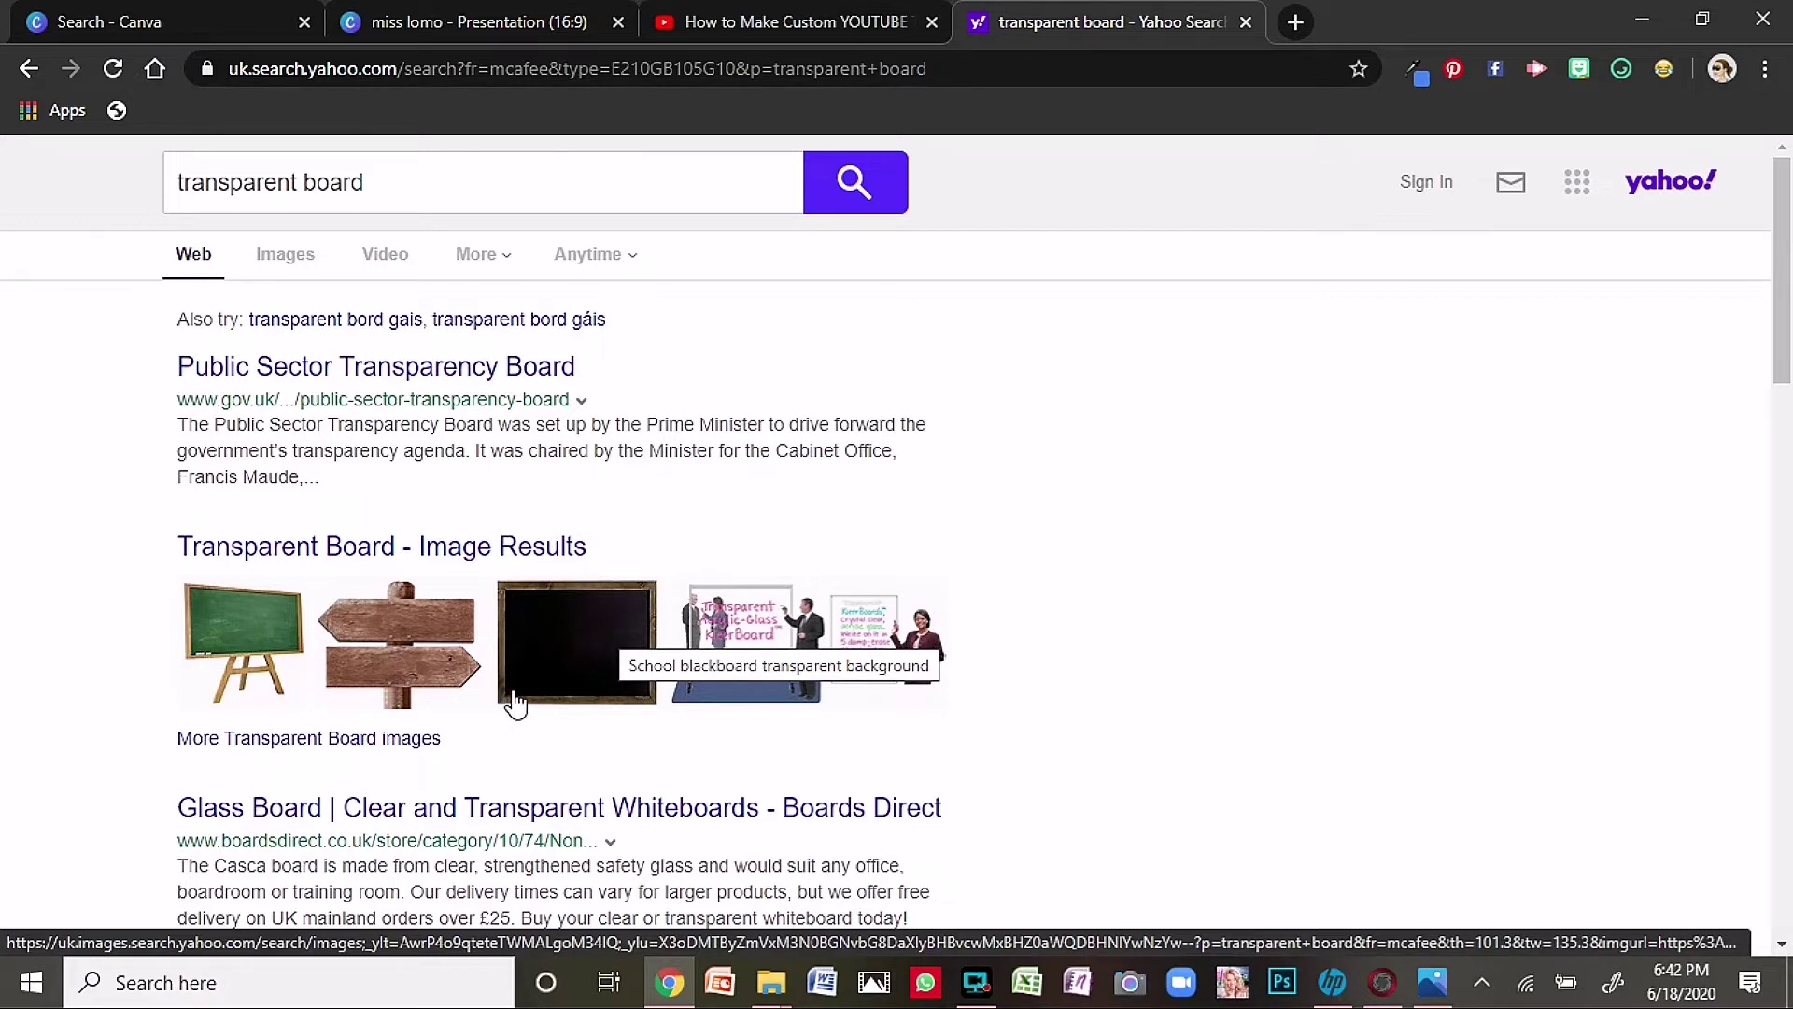
- Copy the wooden-framed blackboard image from the search results and paste it onto the Canva slide
{"action": "right_click", "coordinate": [558, 665]}
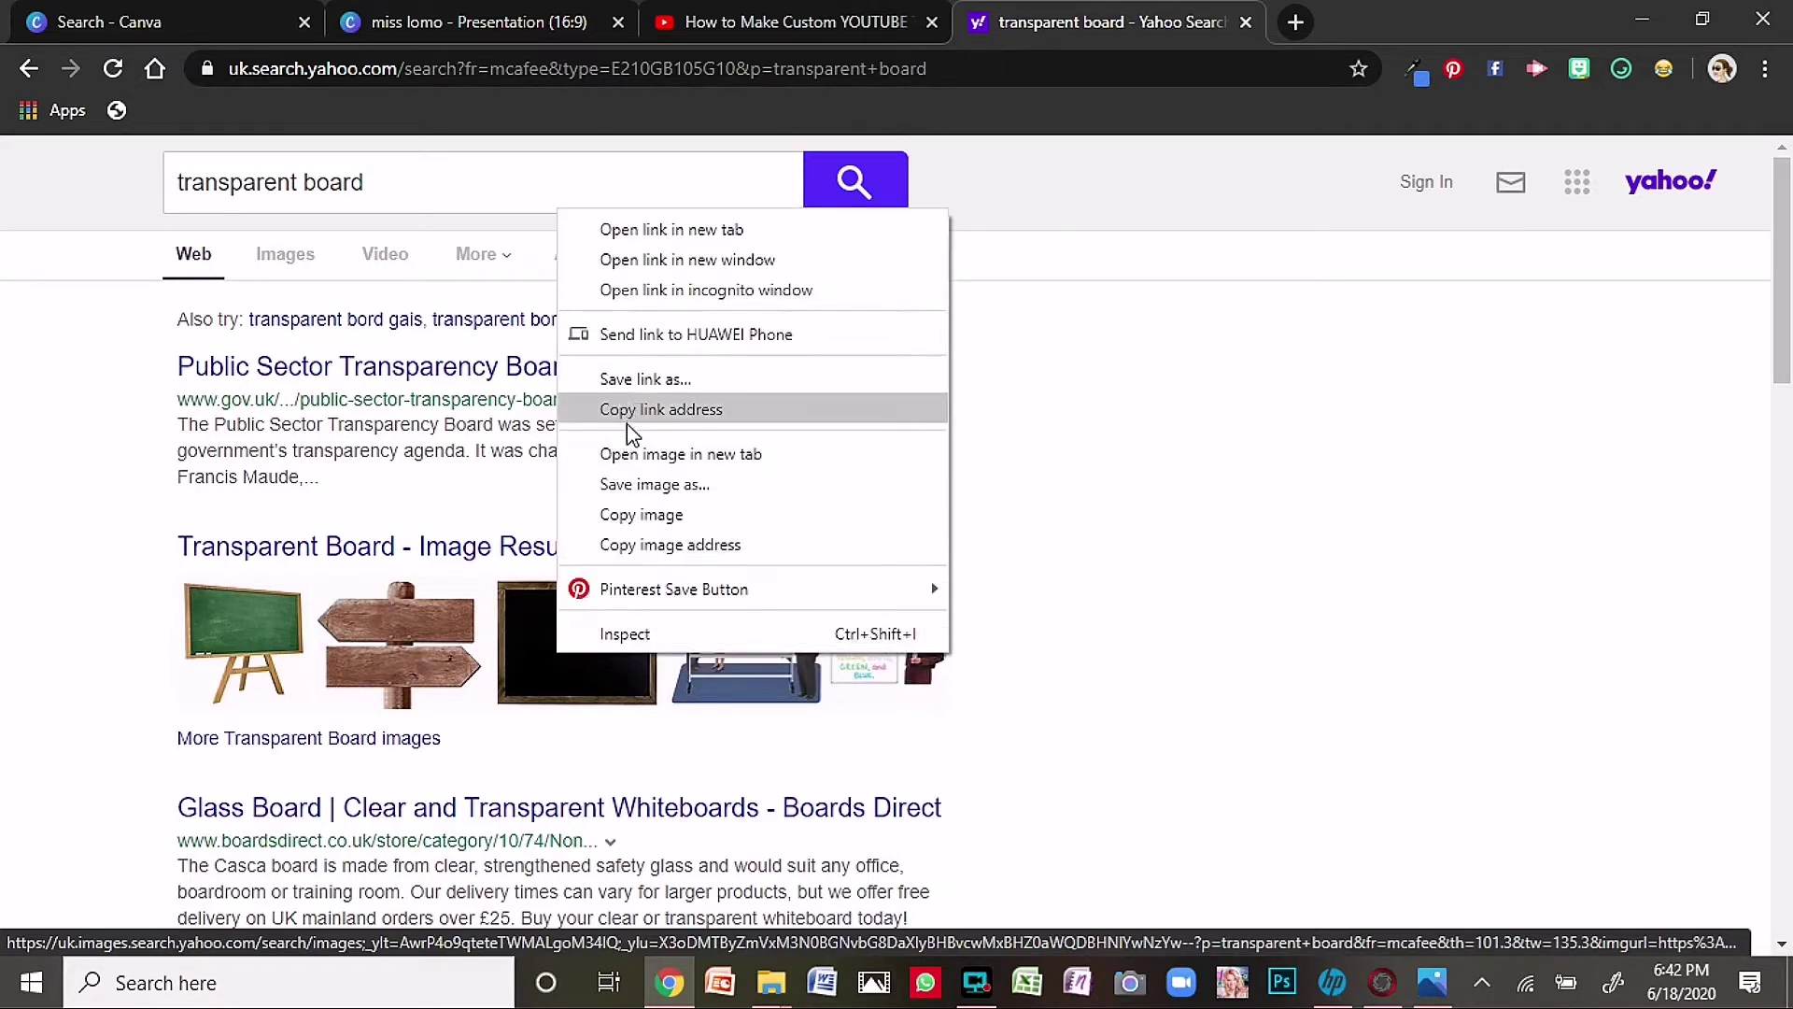
{"action": "left_click", "coordinate": [643, 514]}
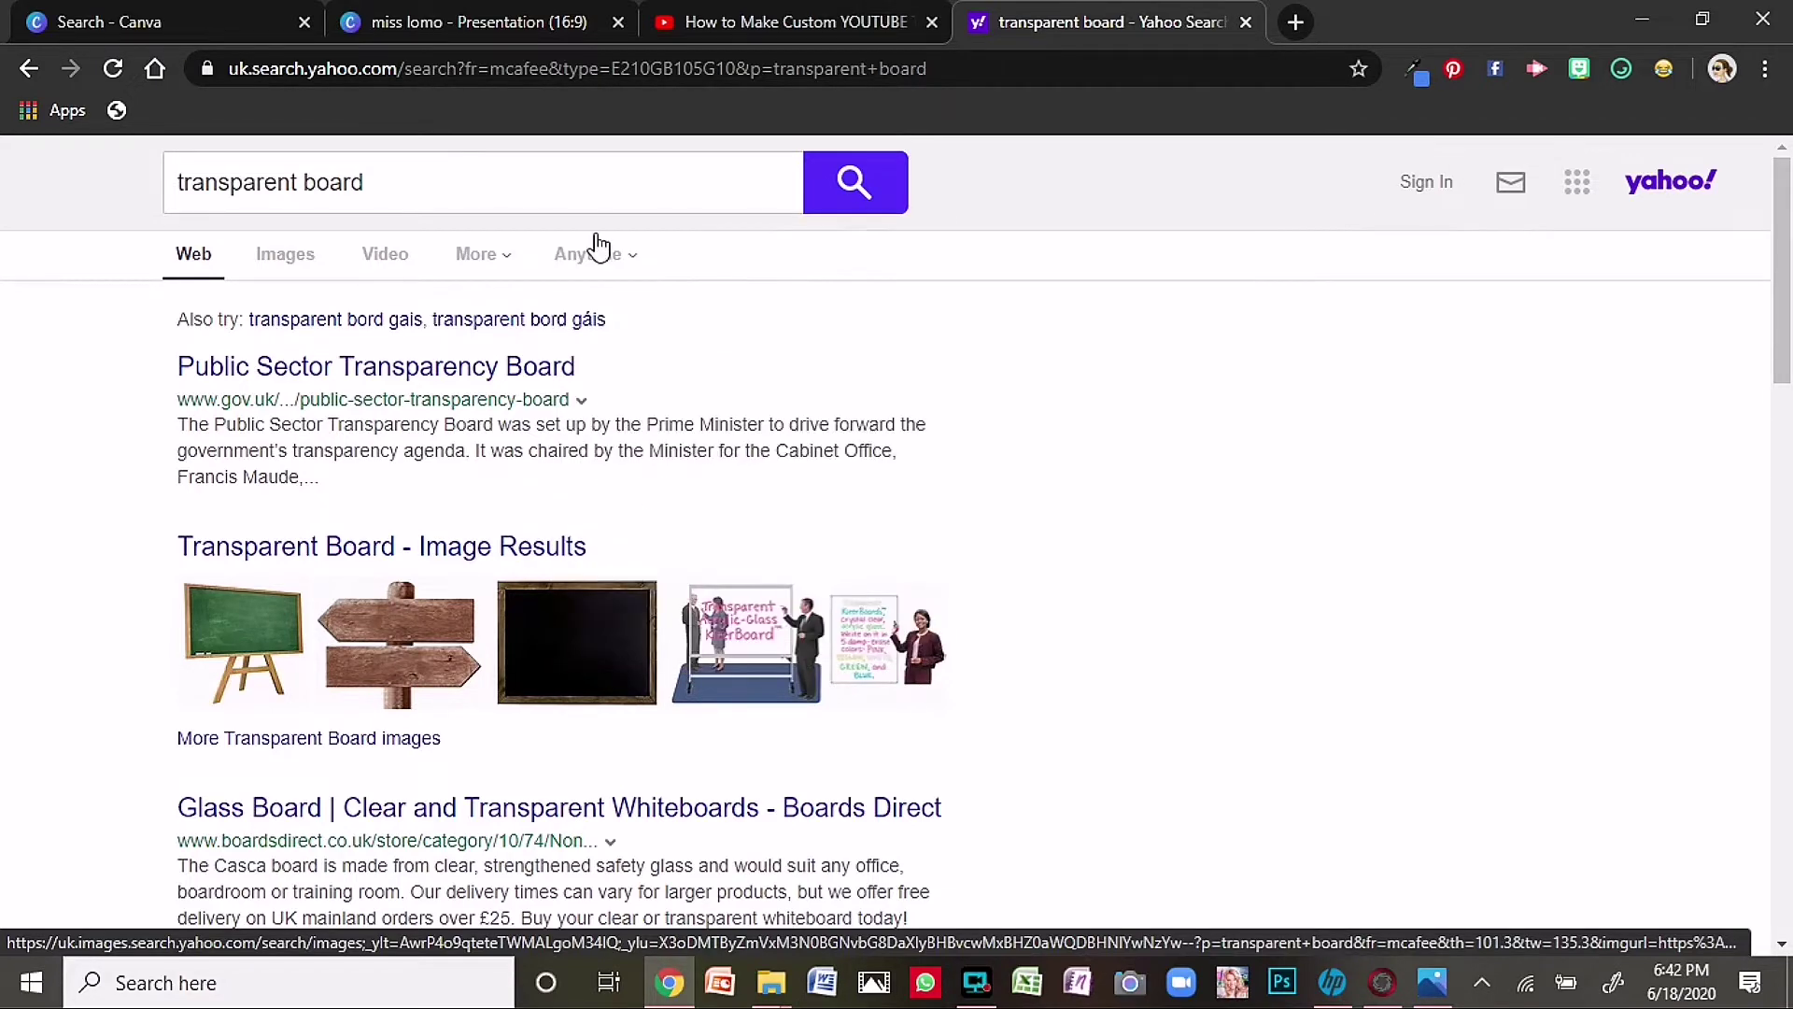
{"action": "left_click", "coordinate": [465, 21]}
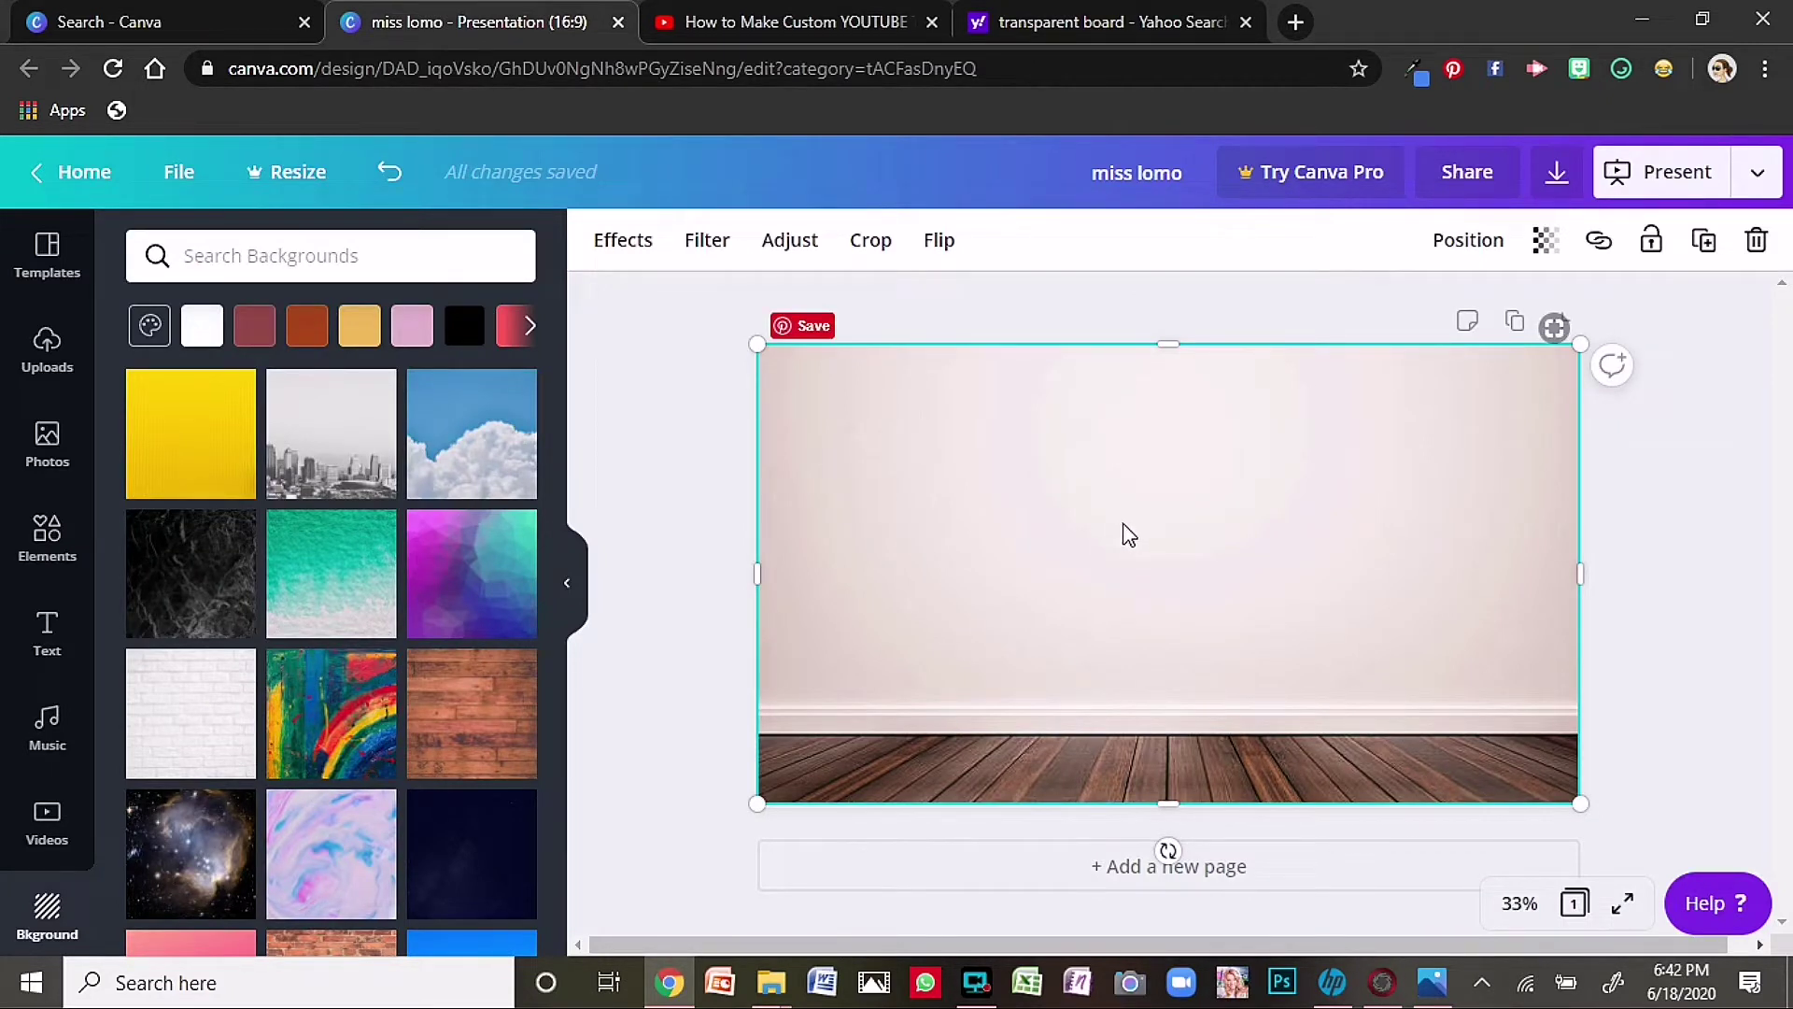
{"action": "key", "text": "ctrl+v"}
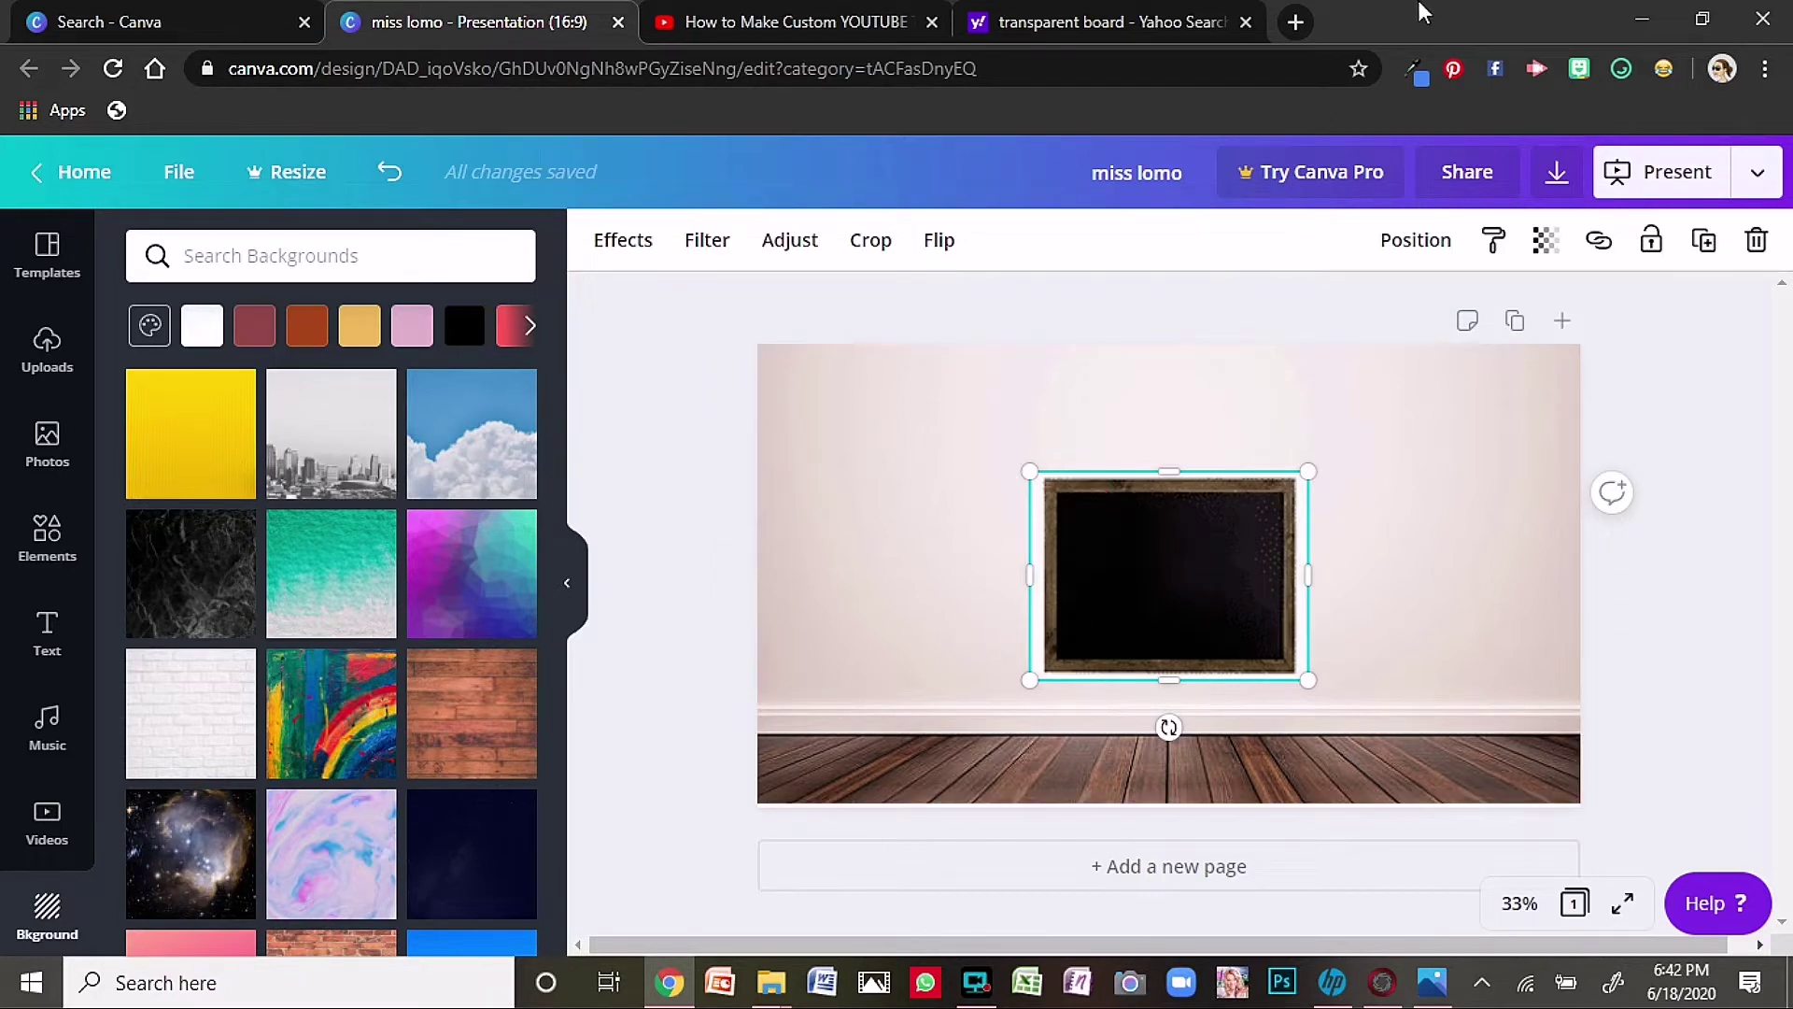
- Open a new browser tab and search the web for "background remover"
{"action": "left_click", "coordinate": [1302, 21]}
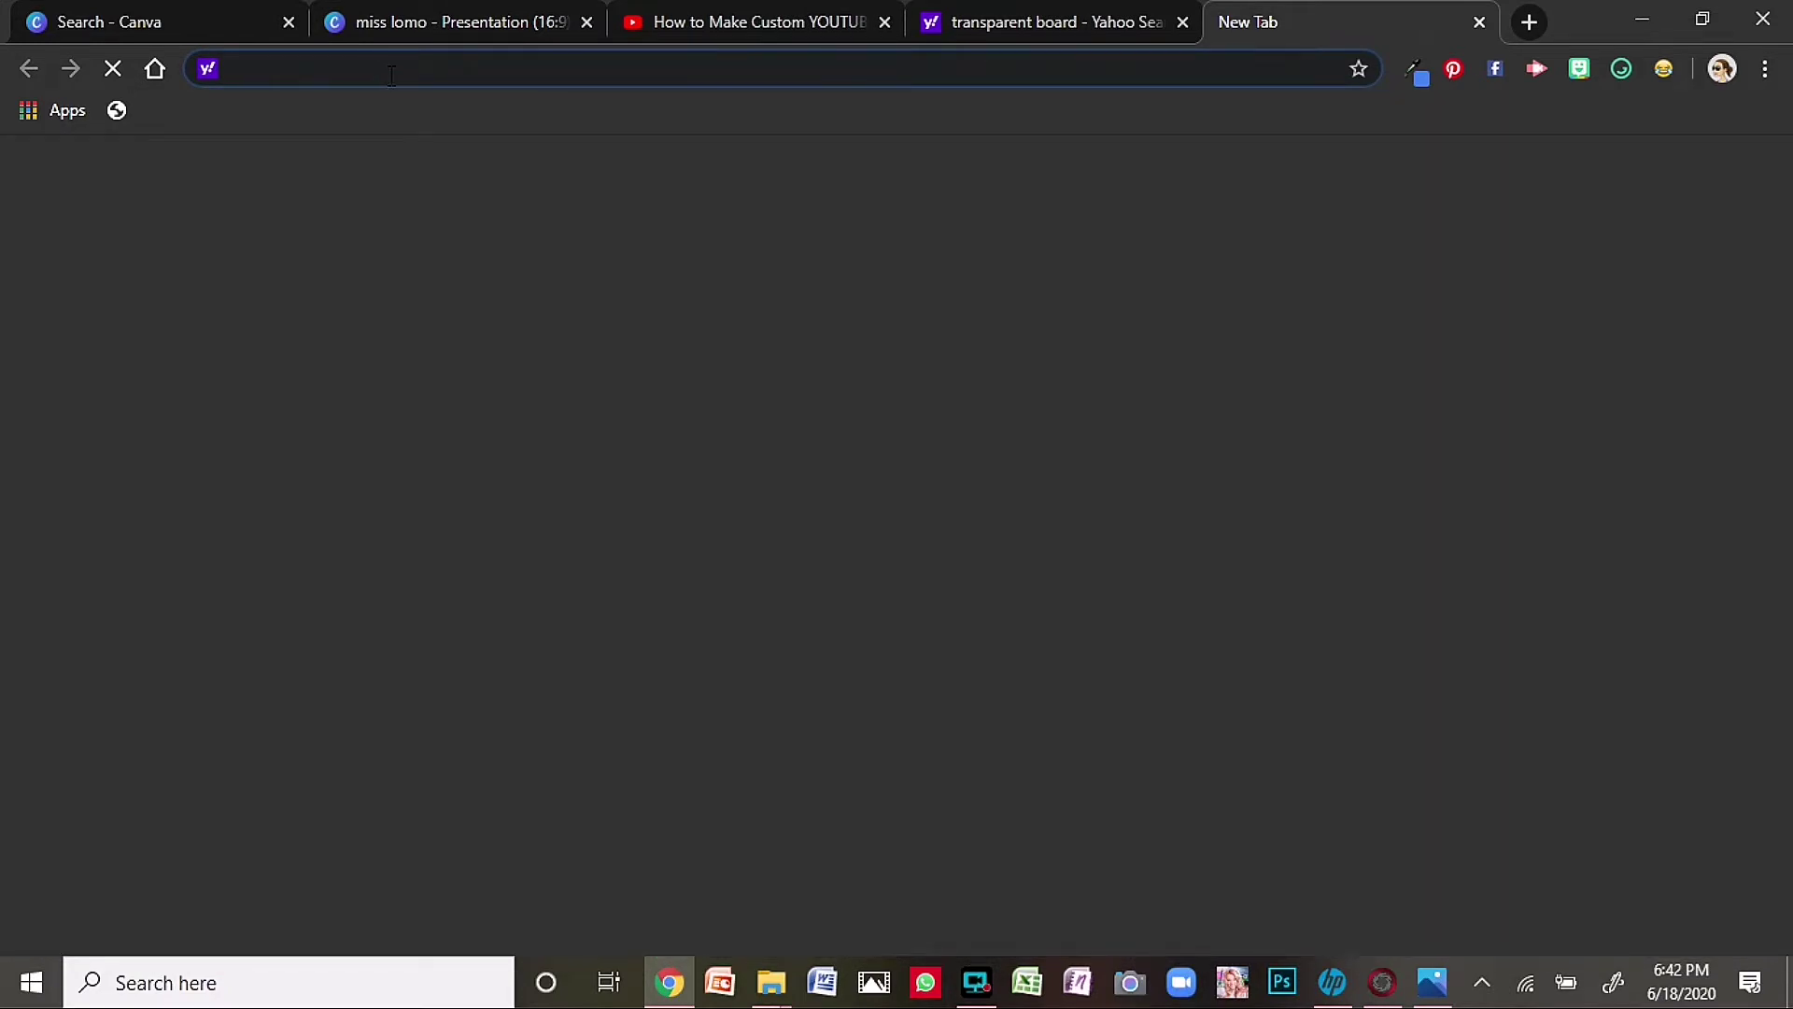
{"action": "type", "text": "r"}
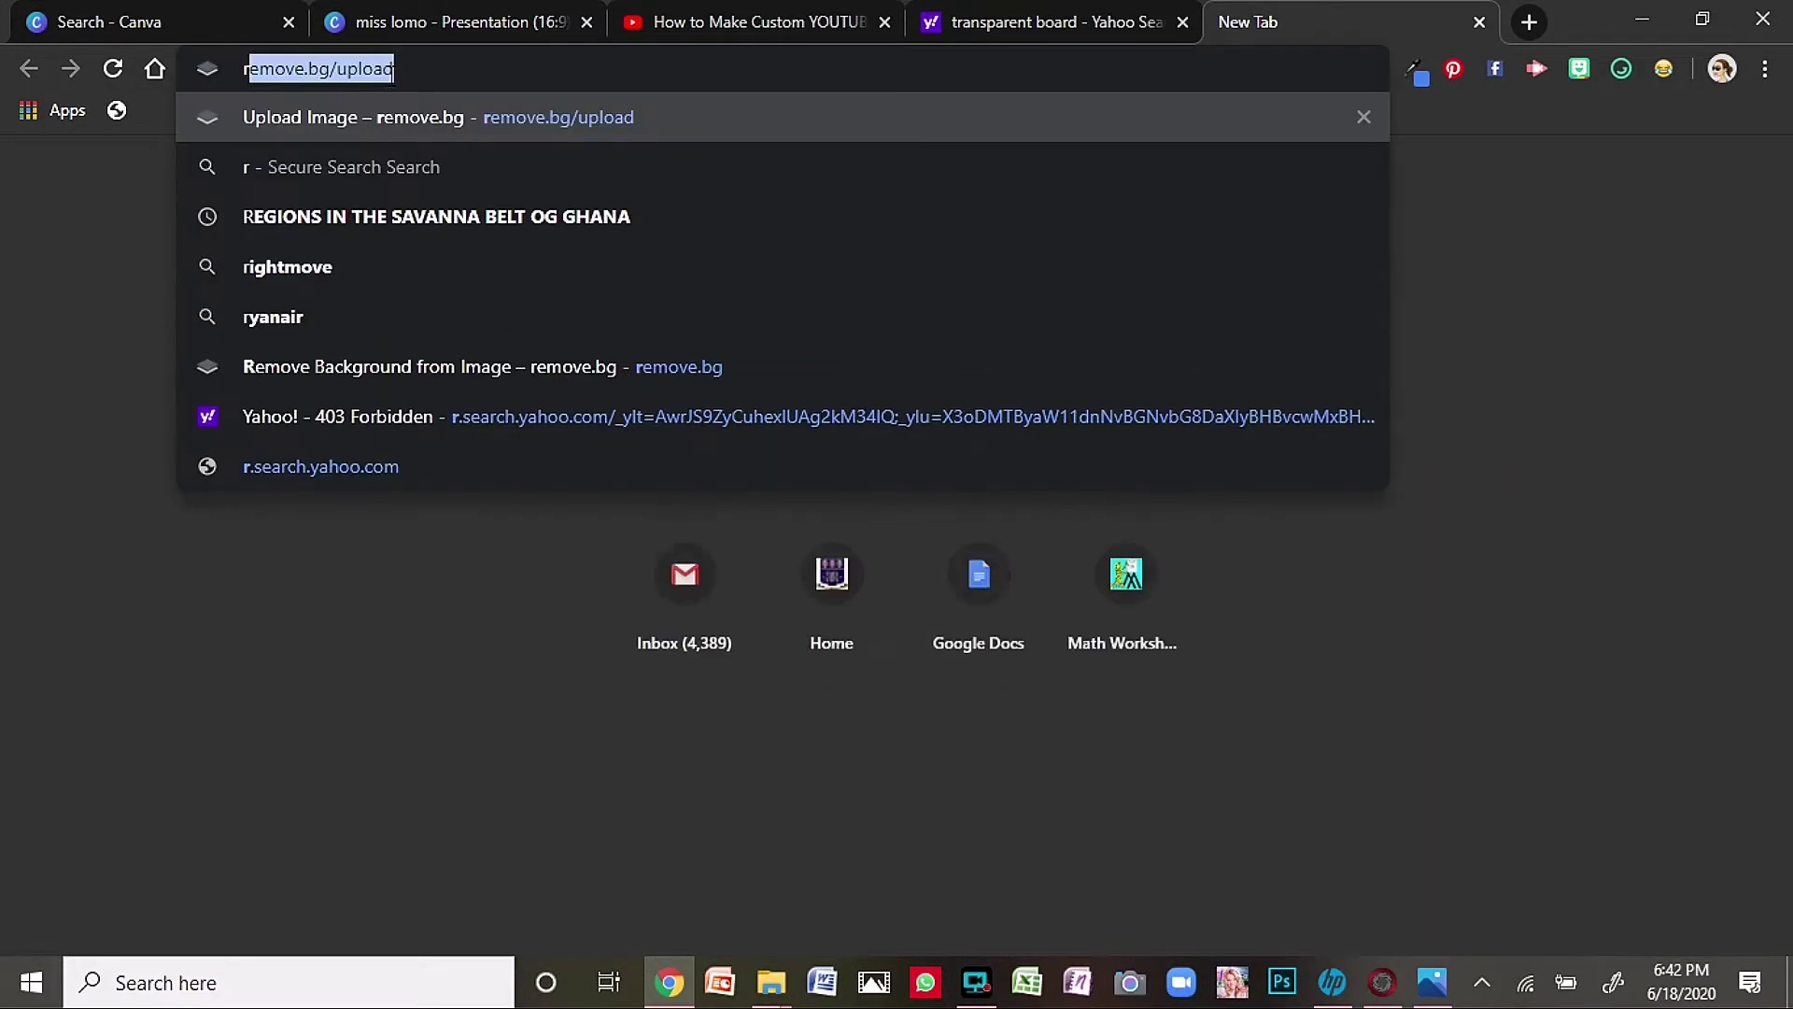
{"action": "key", "text": "BackSpace"}
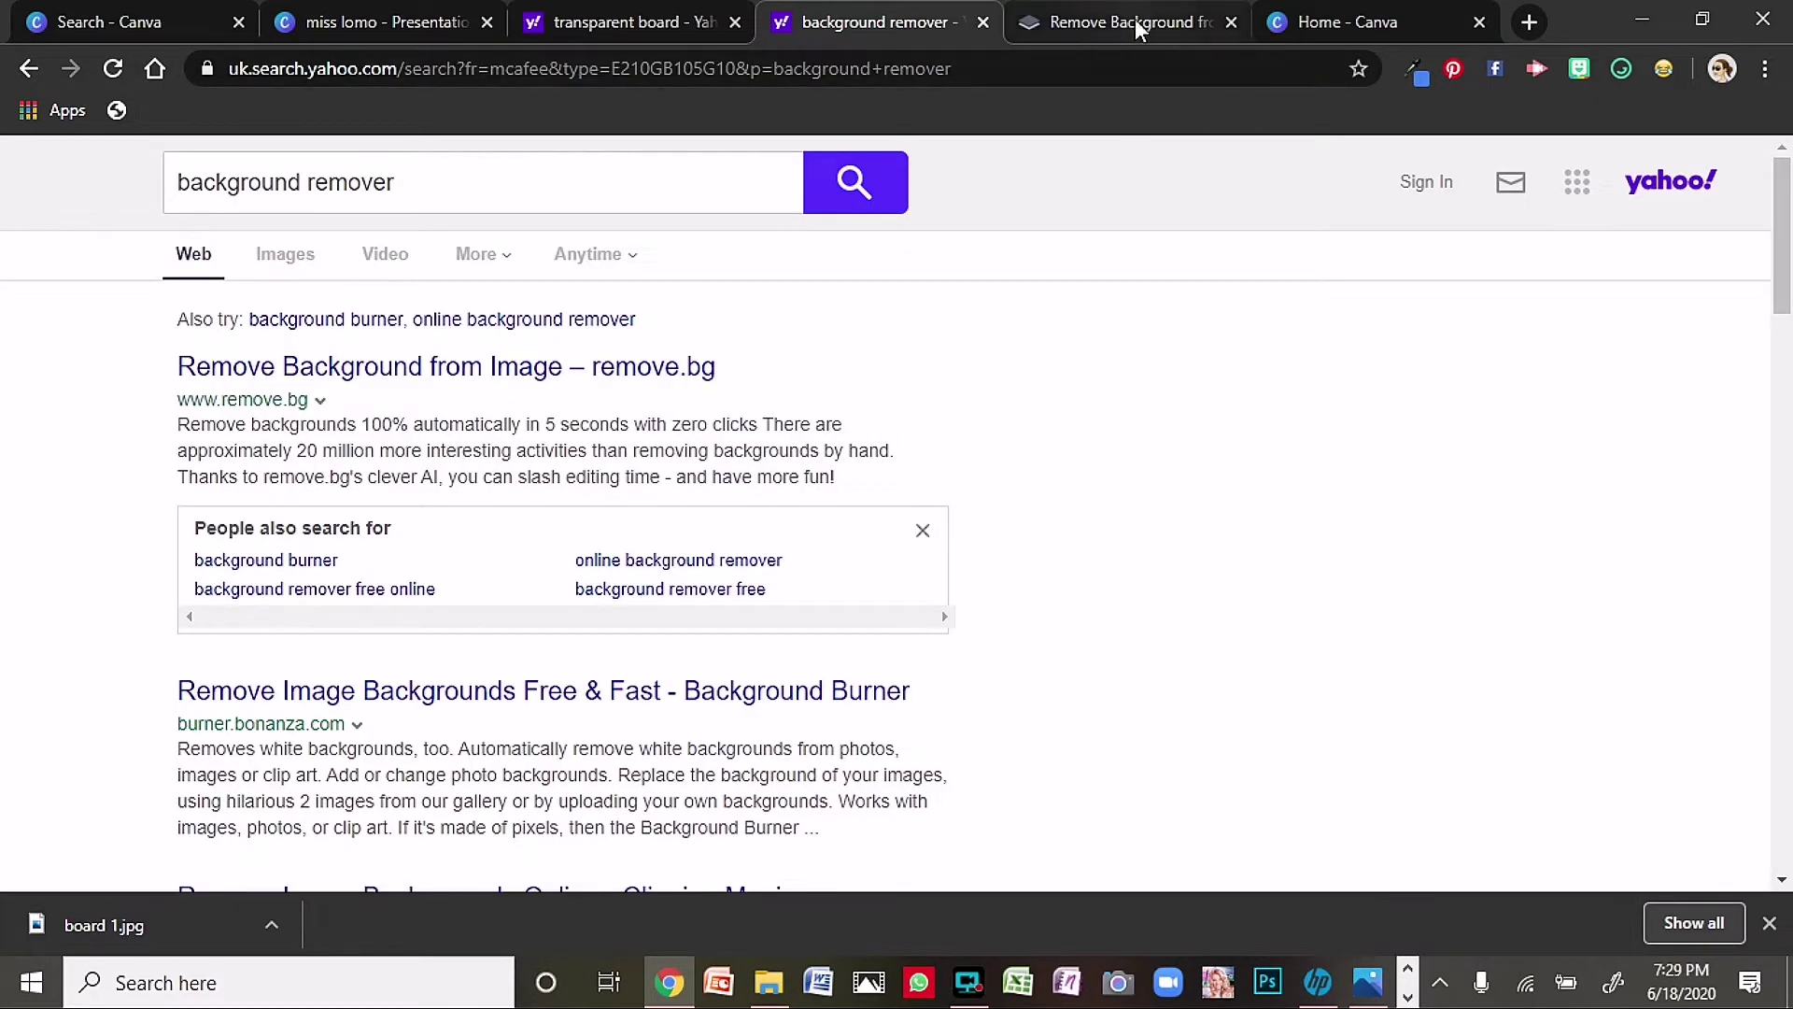
- Copy the blackboard image with its background removed from remove.bg and return to the Canva presentation
{"action": "left_click", "coordinate": [1135, 19]}
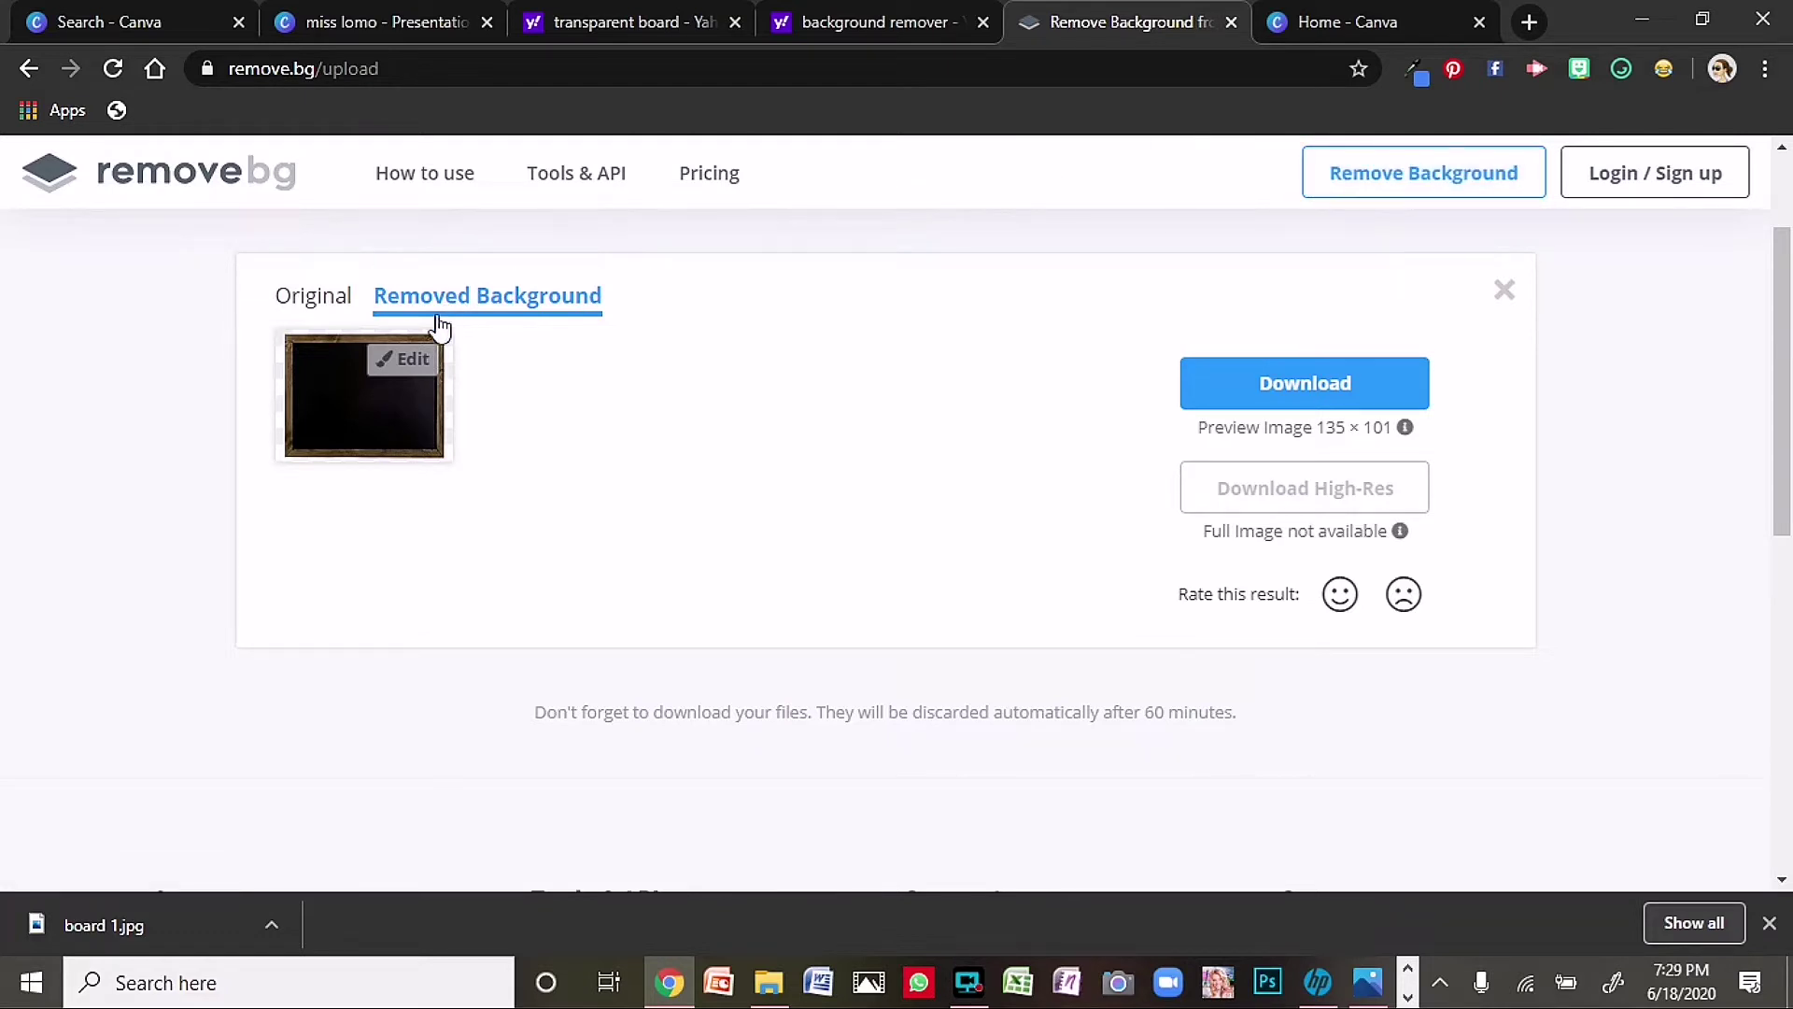
{"action": "right_click", "coordinate": [381, 414]}
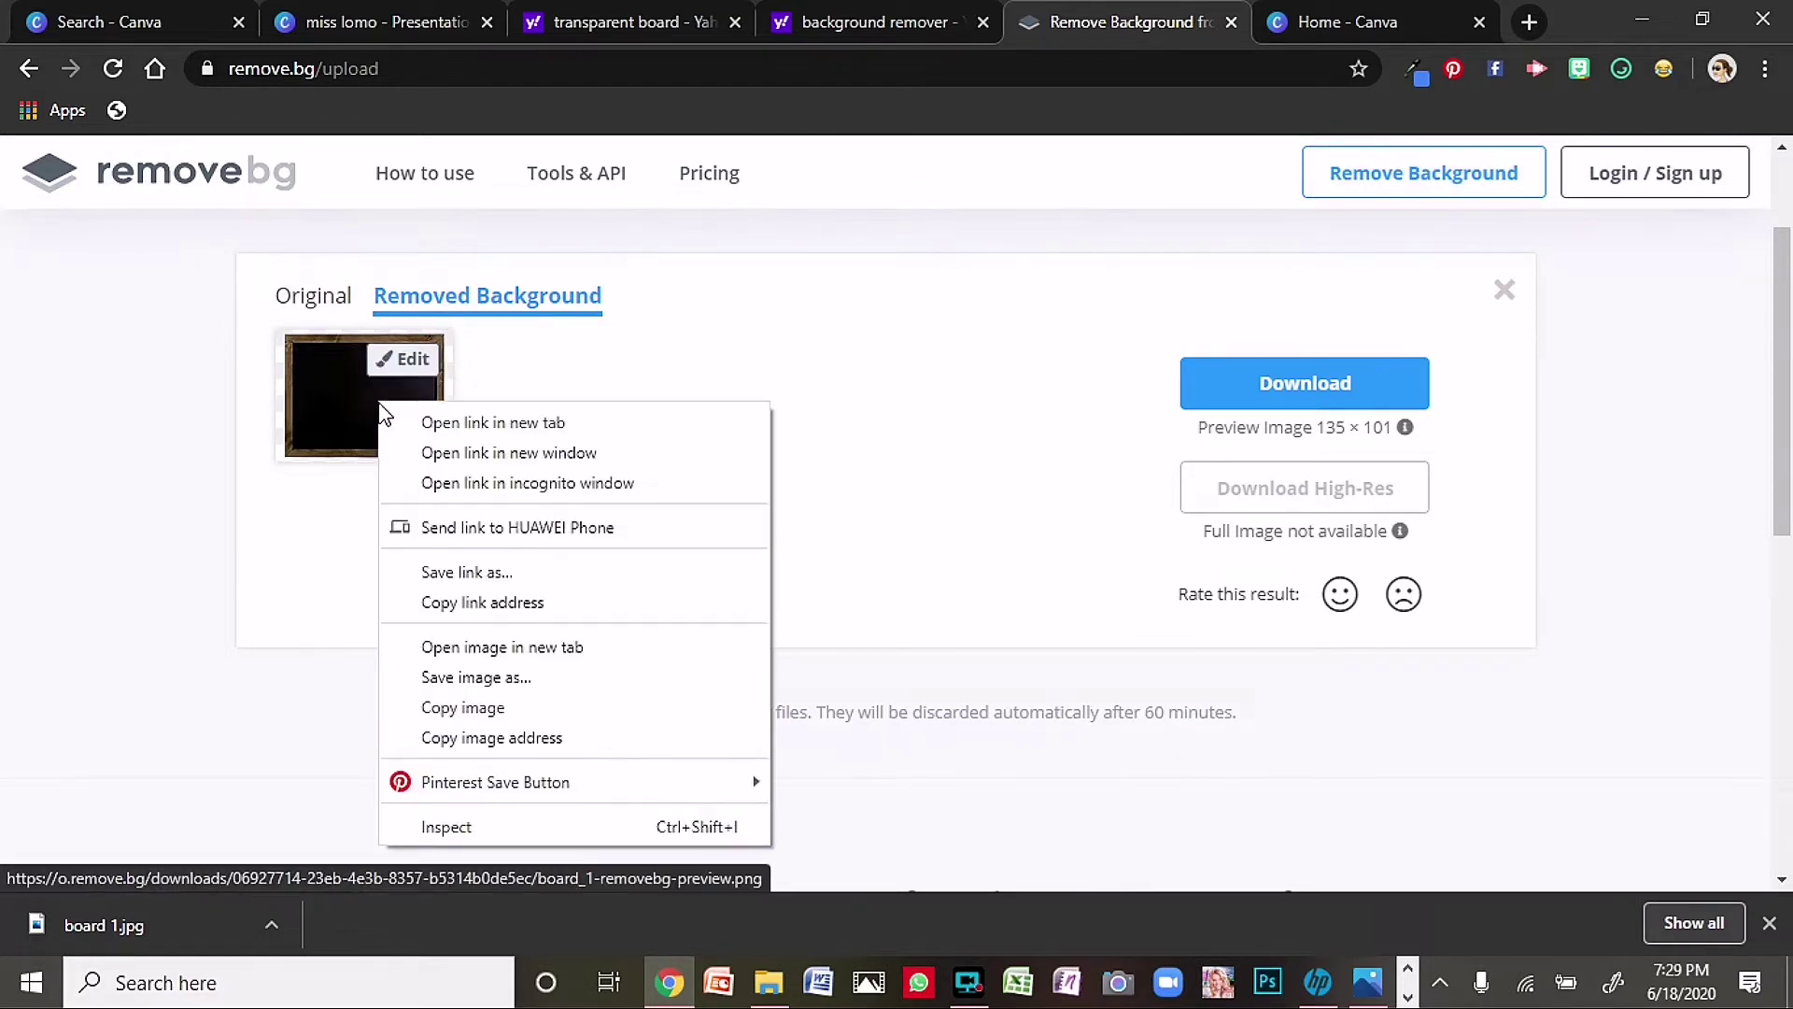
{"action": "left_click", "coordinate": [454, 700]}
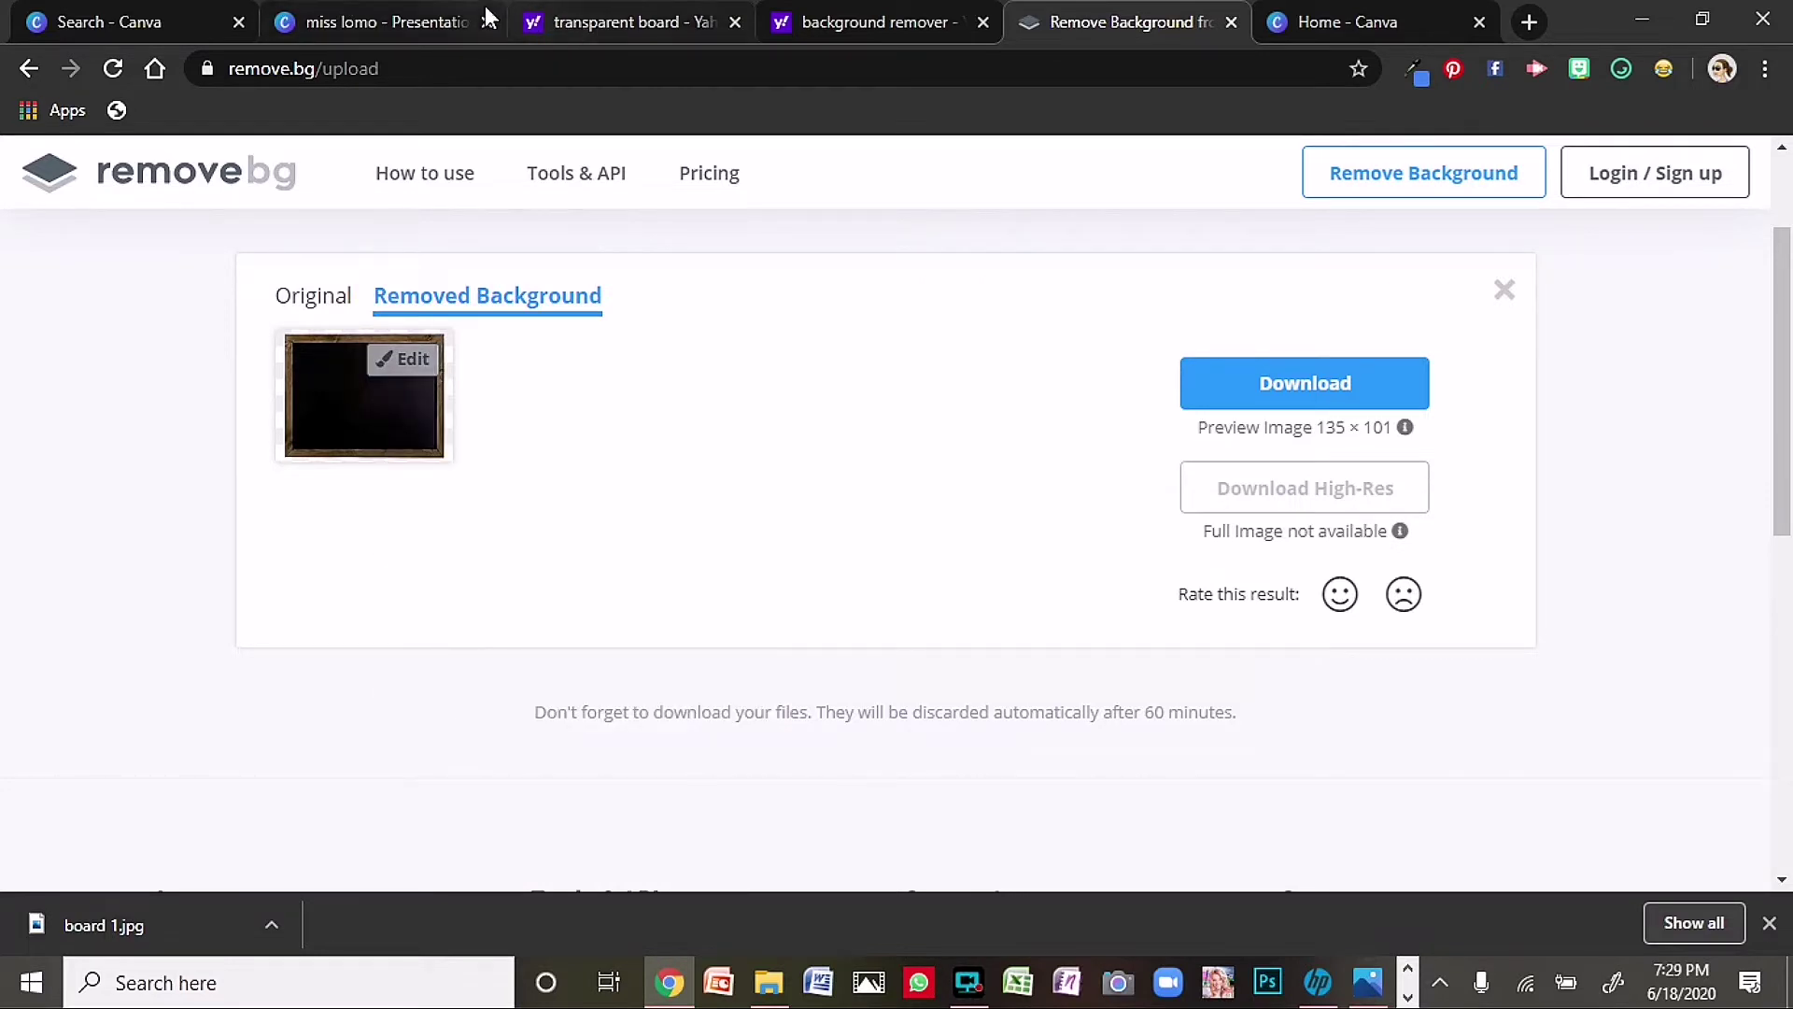
{"action": "left_click", "coordinate": [398, 8]}
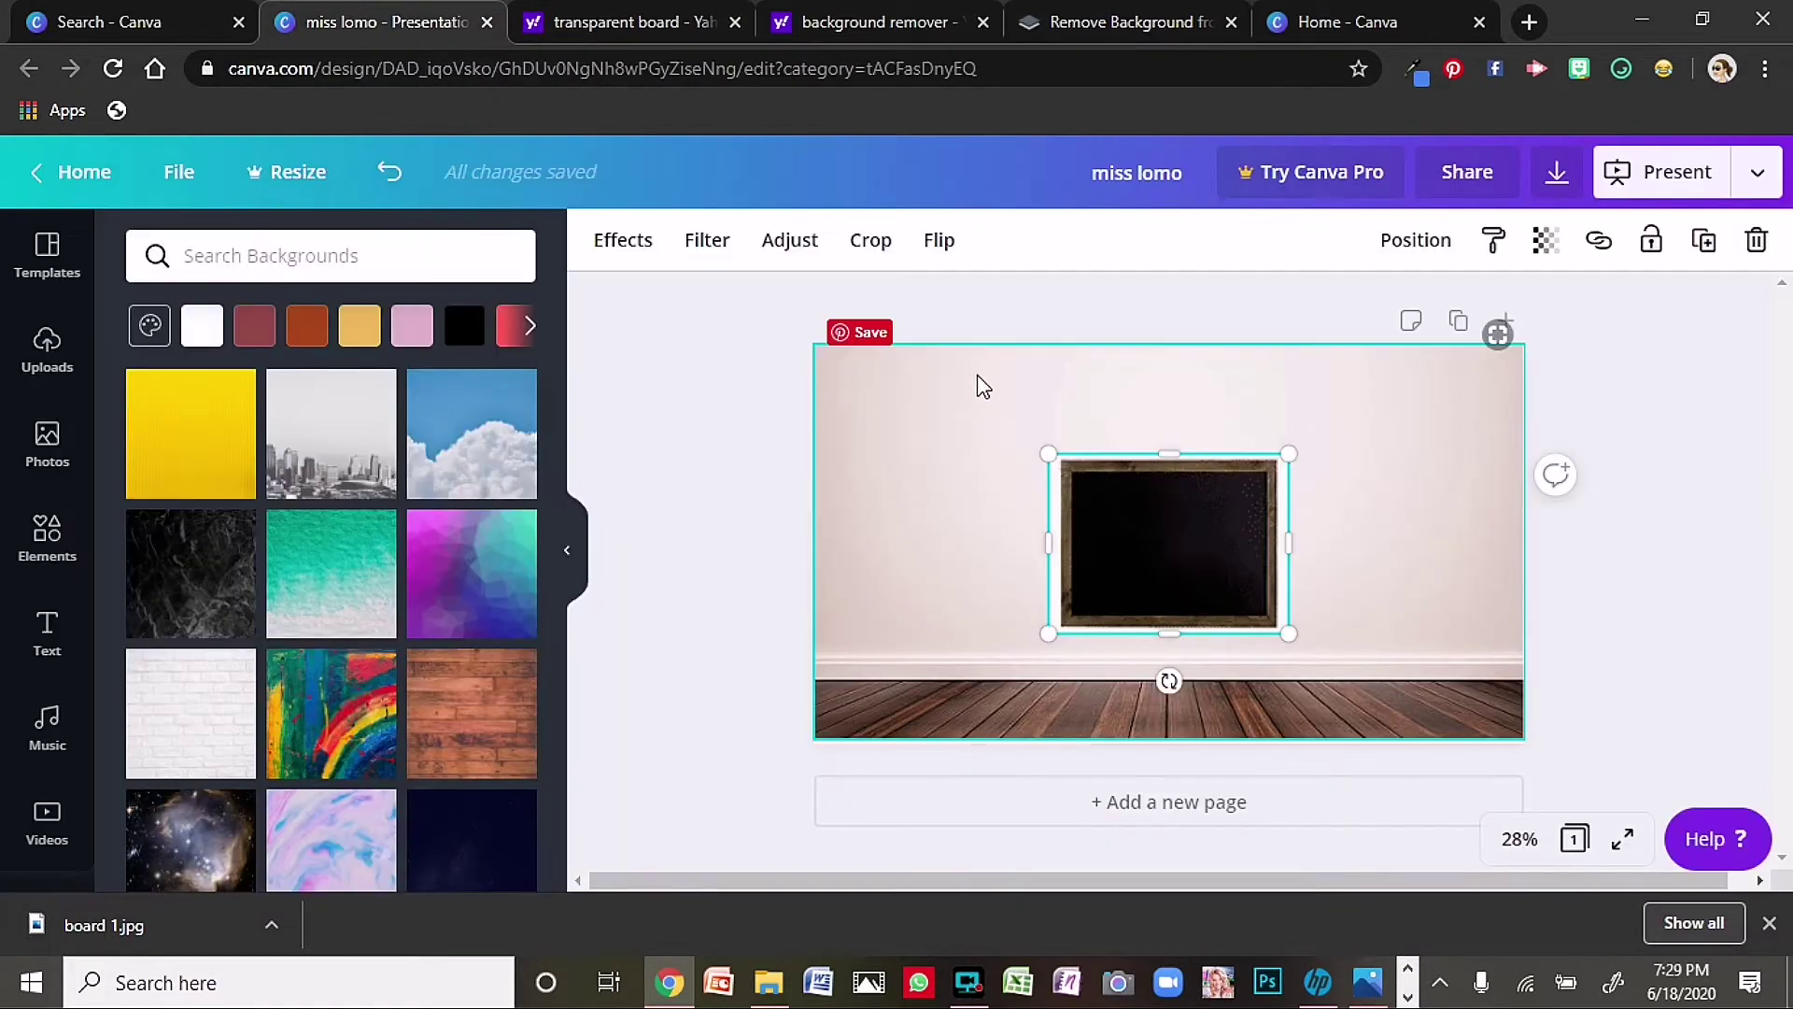
- Paste the background-free blackboard onto the slide and move it to the upper left of the wall
{"action": "left_click", "coordinate": [925, 460]}
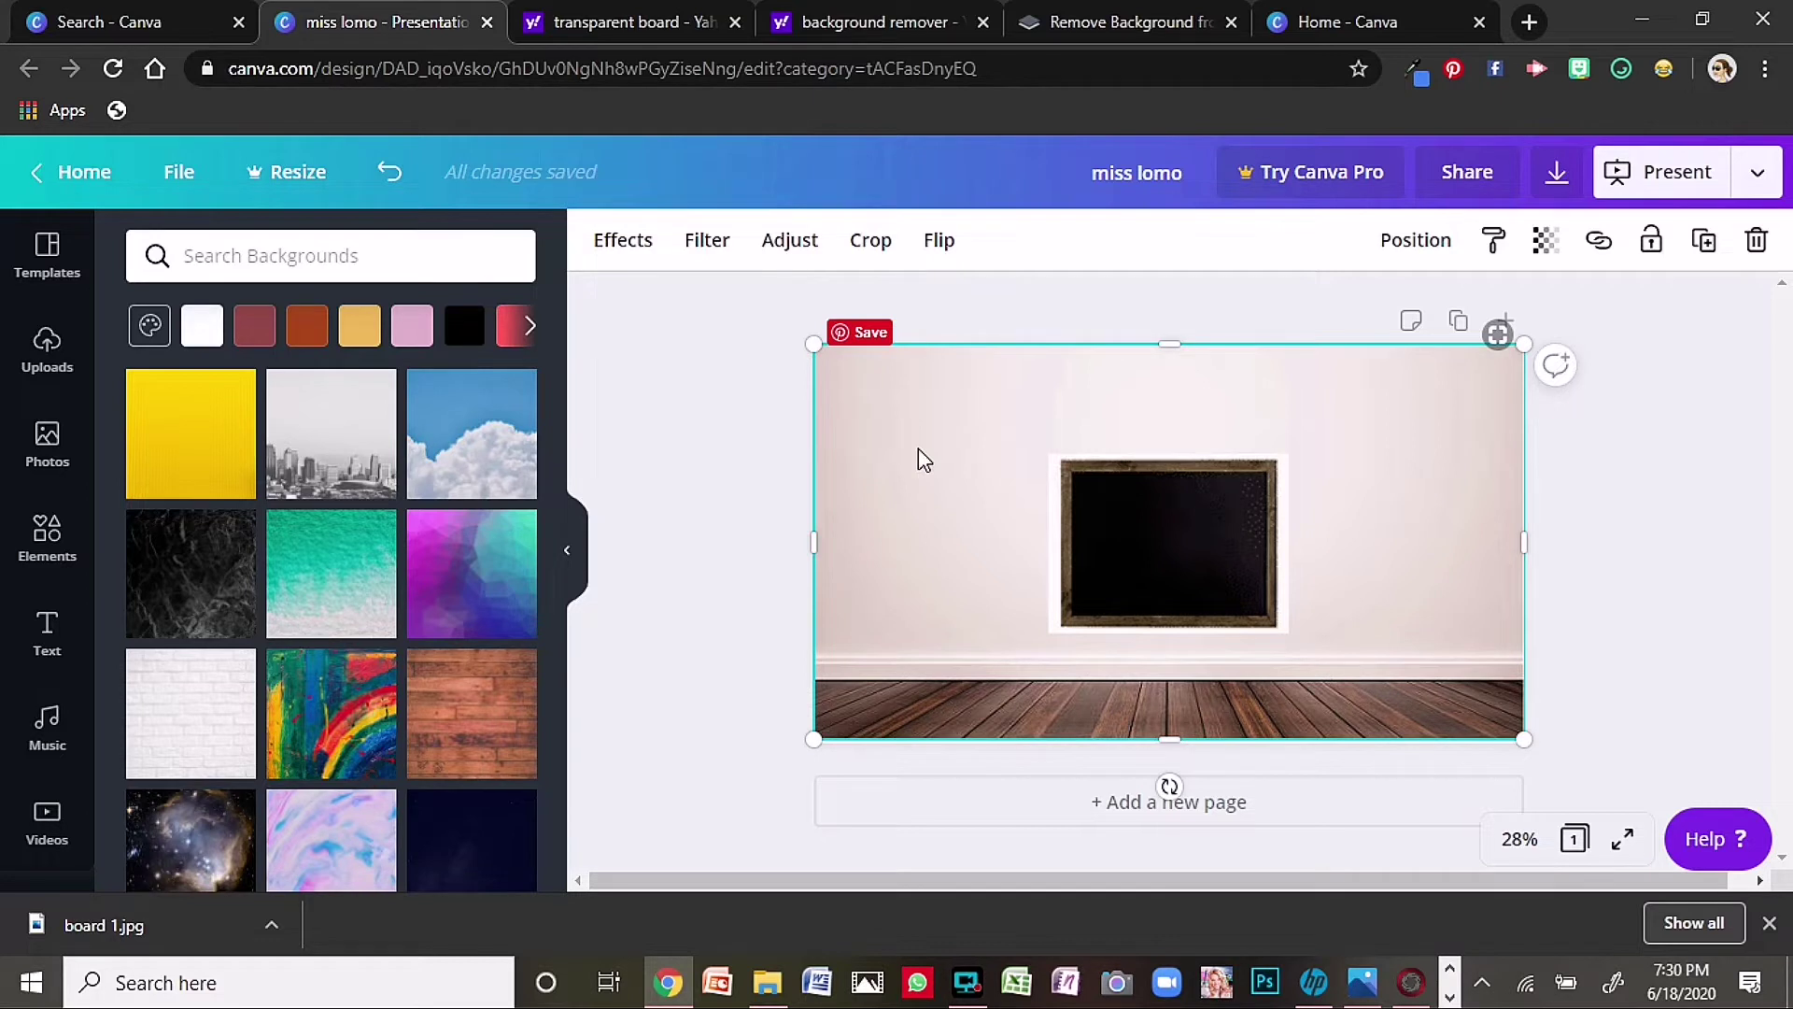
{"action": "key", "text": "ctrl+v"}
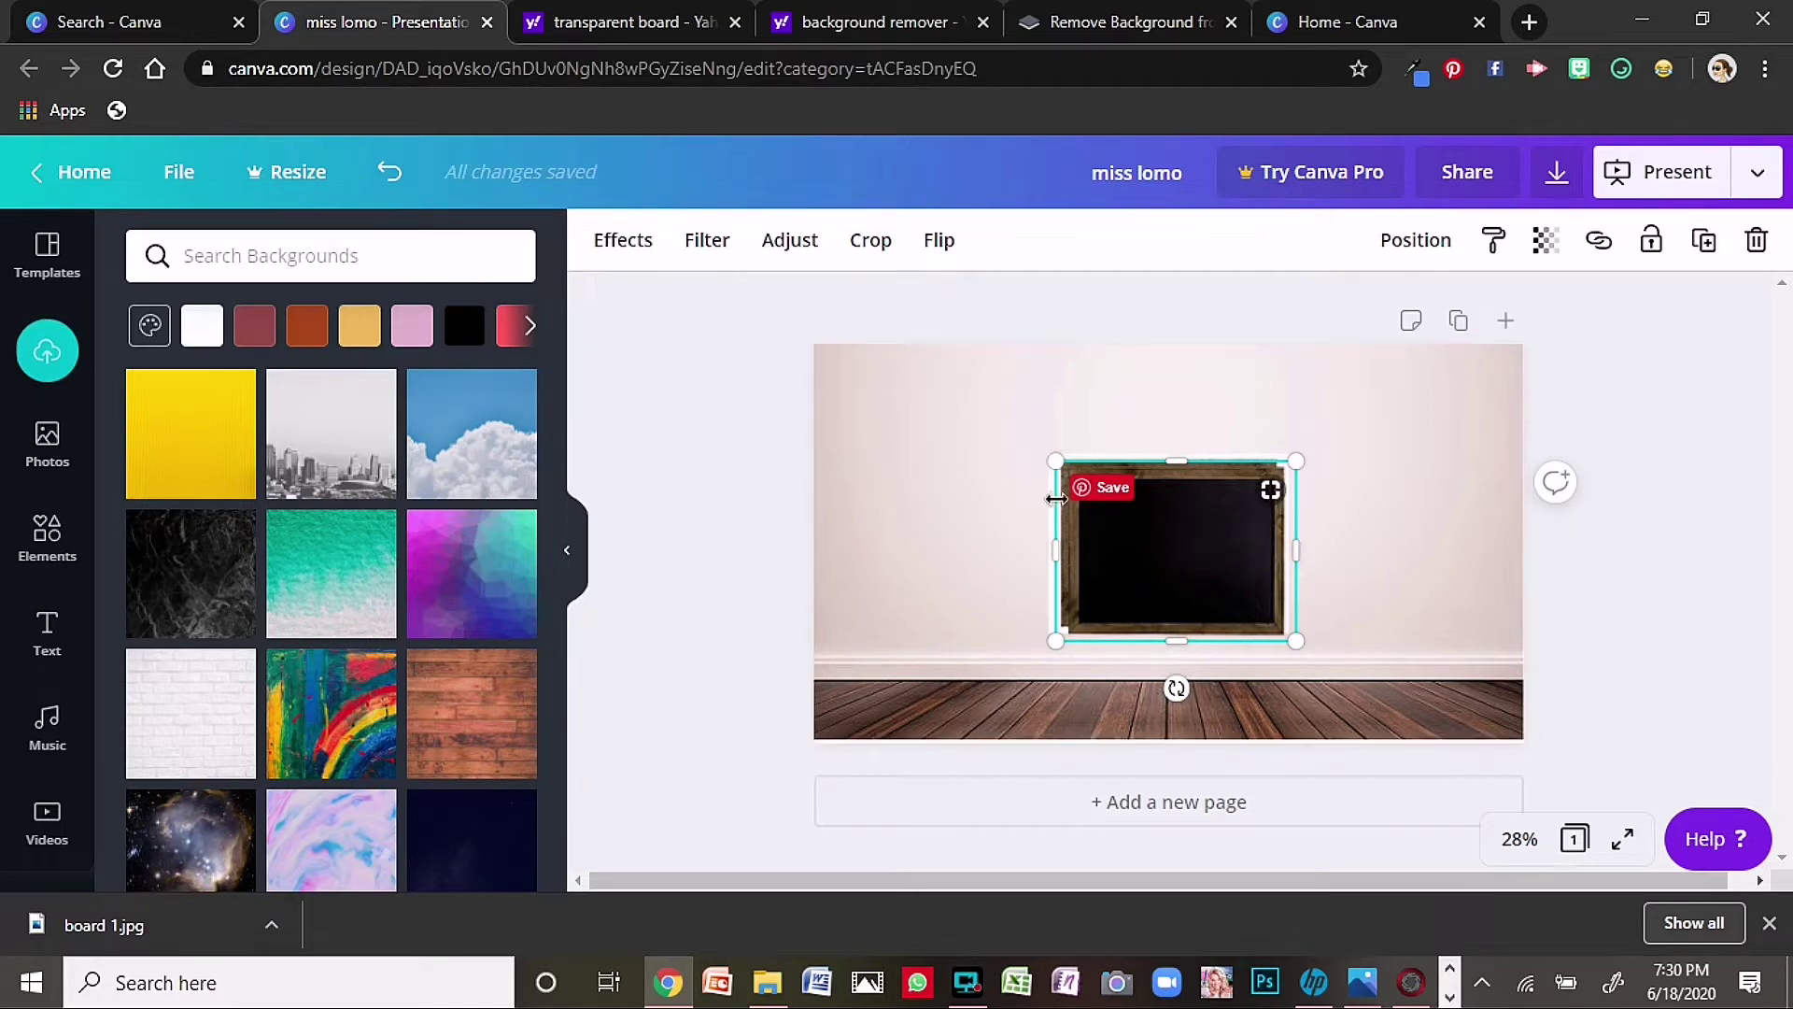
{"action": "key", "text": "ctrl+v"}
{"action": "left_click_drag", "start_coordinate": [1058, 569], "coordinate": [924, 452]}
- Delete the blackboard that has the white border and move the background-free one to the upper middle of the wall
{"action": "left_click", "coordinate": [1210, 560]}
{"action": "left_click_drag", "start_coordinate": [1210, 553], "coordinate": [1289, 492]}
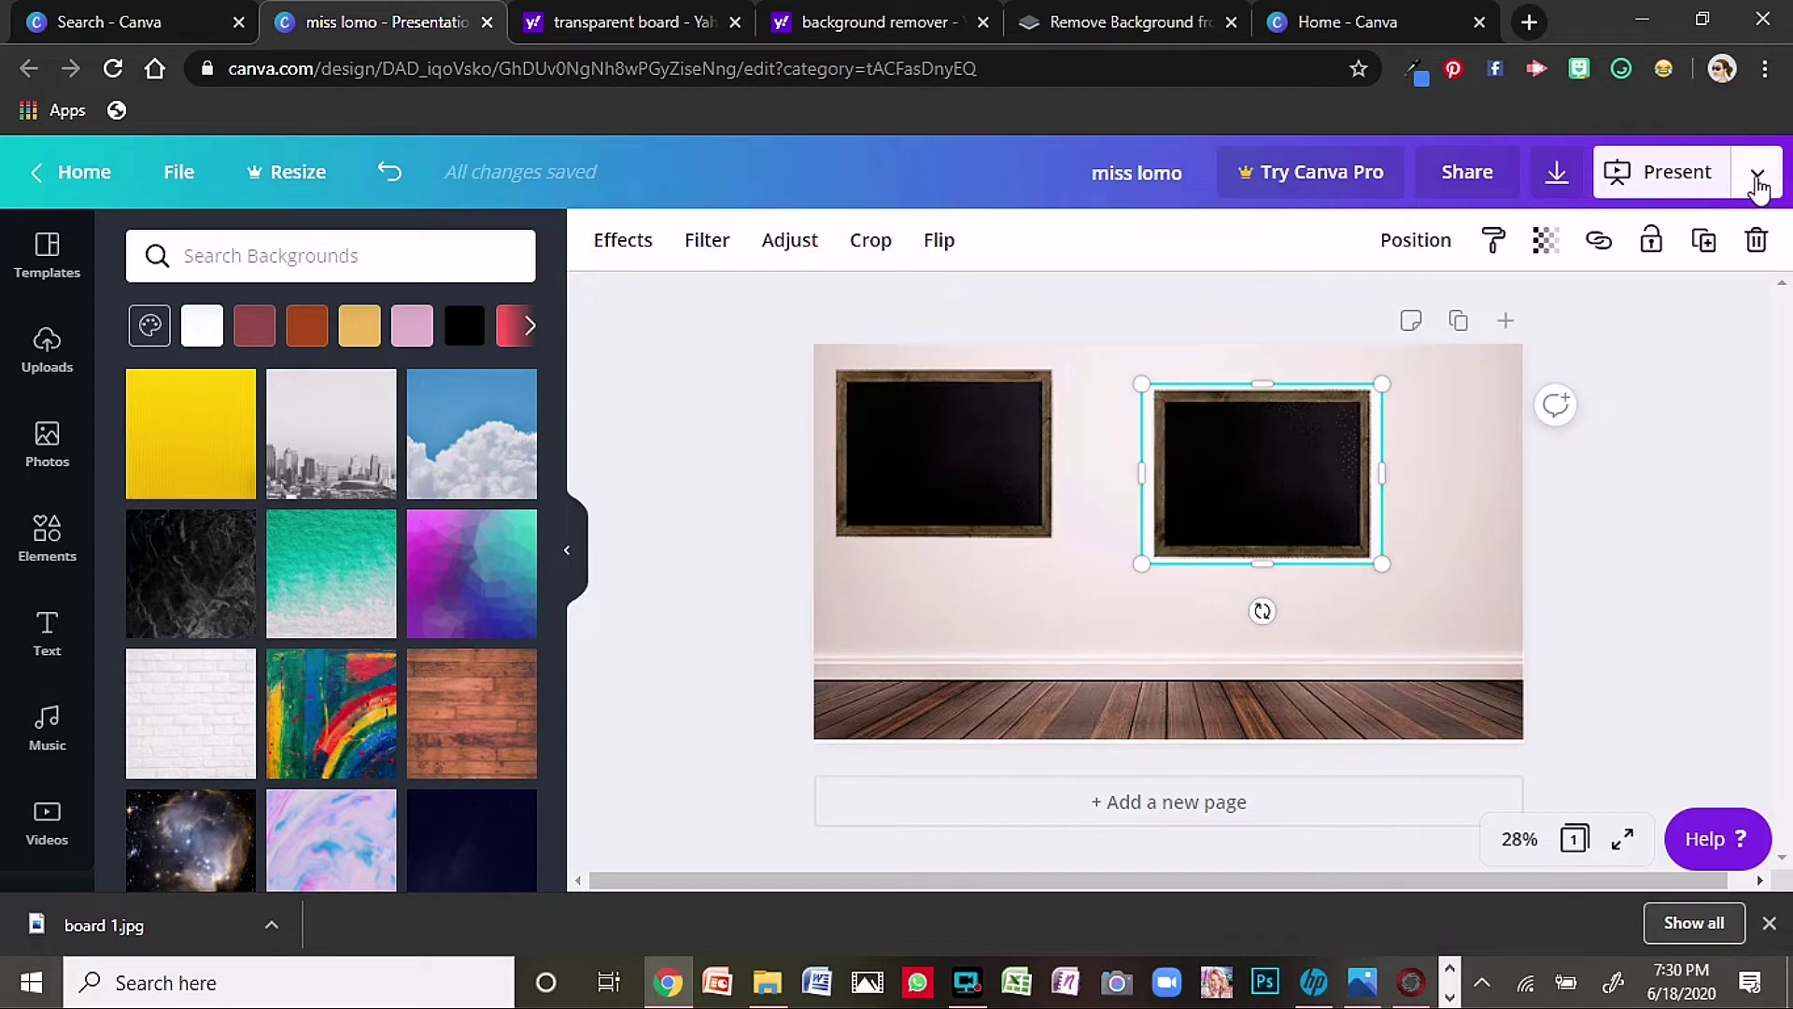
{"action": "left_click", "coordinate": [1755, 241]}
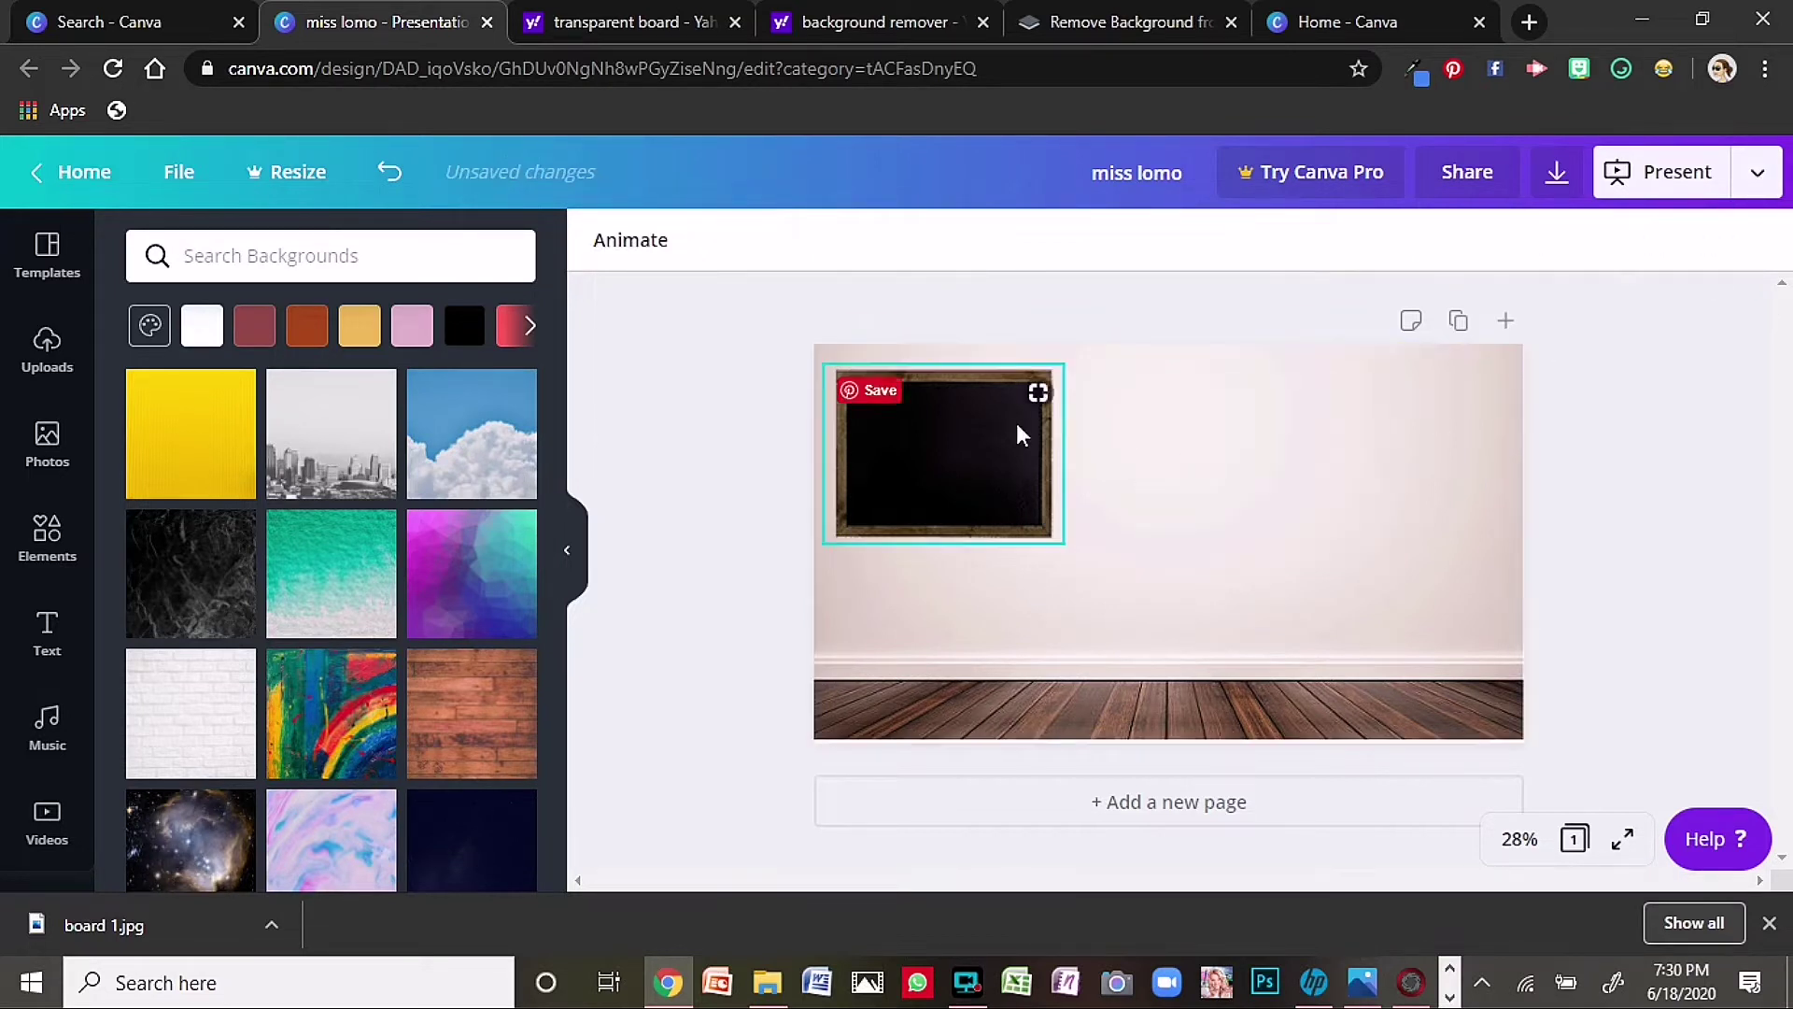
{"action": "left_click_drag", "start_coordinate": [962, 452], "coordinate": [1150, 431]}
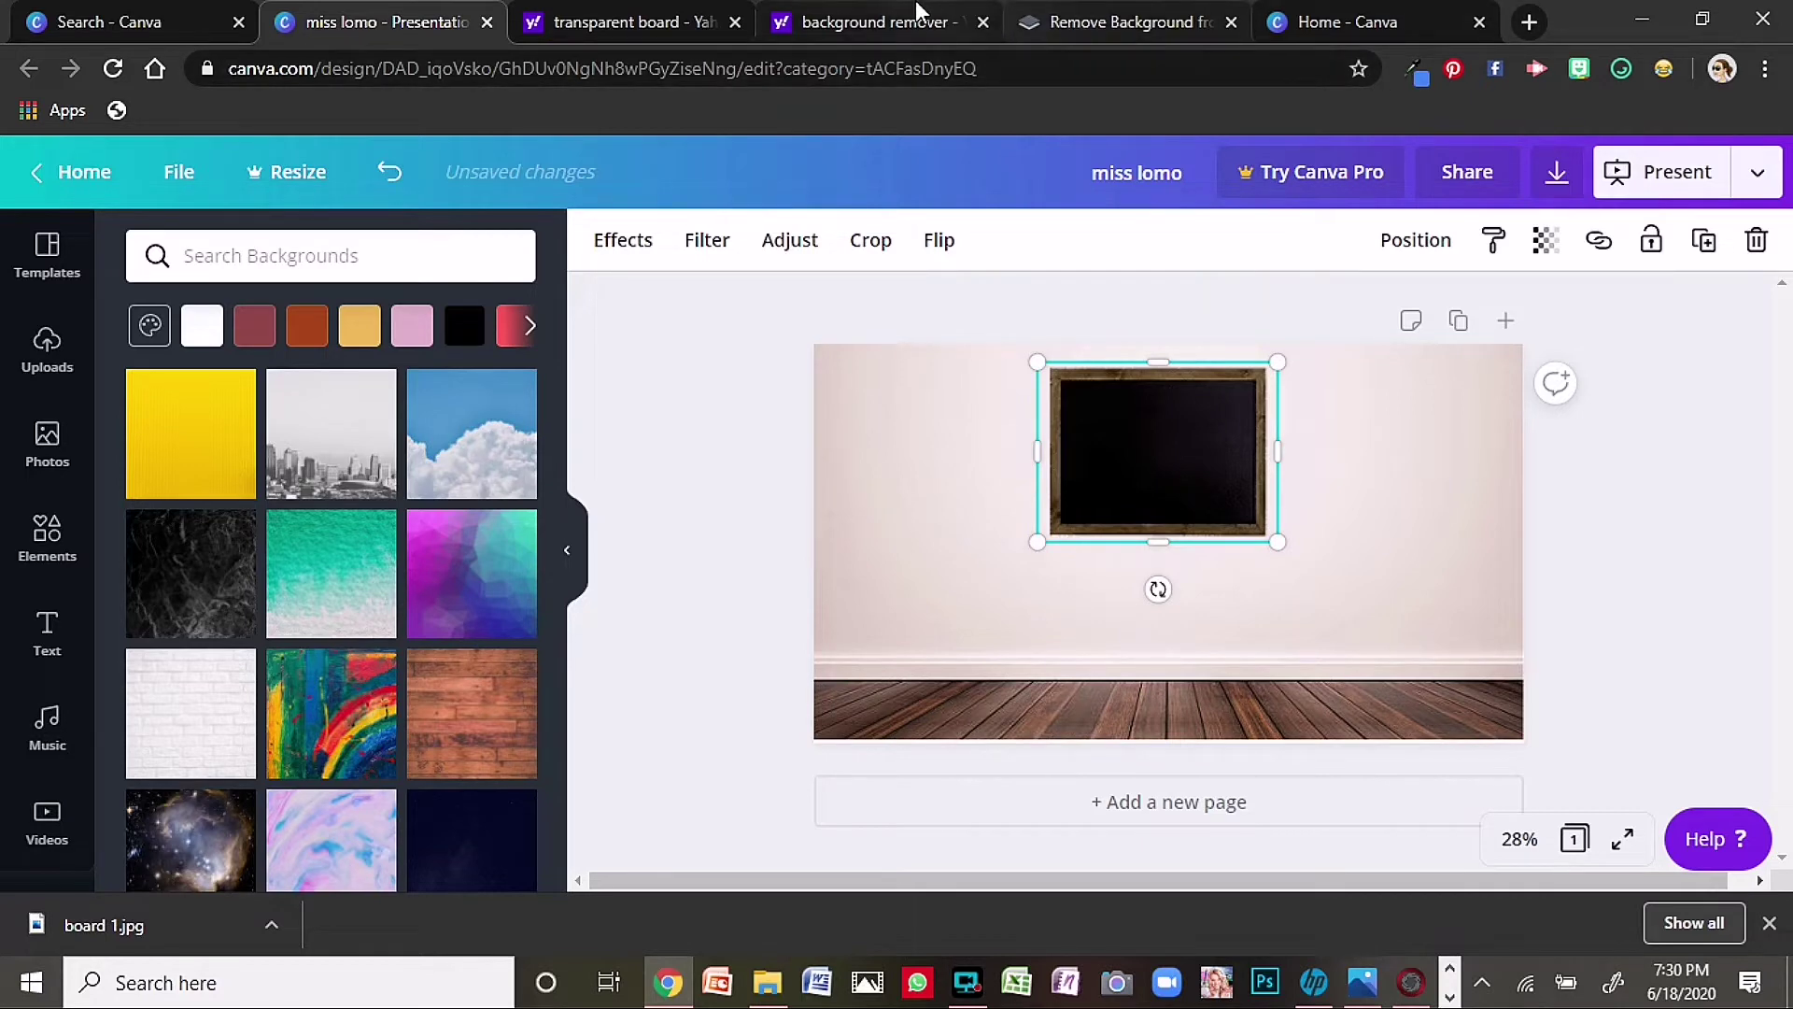
- Change the "transparent board" web search to "transparent classroom poster" and show the image results
{"action": "left_click", "coordinate": [646, 23]}
{"action": "left_click_drag", "start_coordinate": [389, 184], "coordinate": [333, 182]}
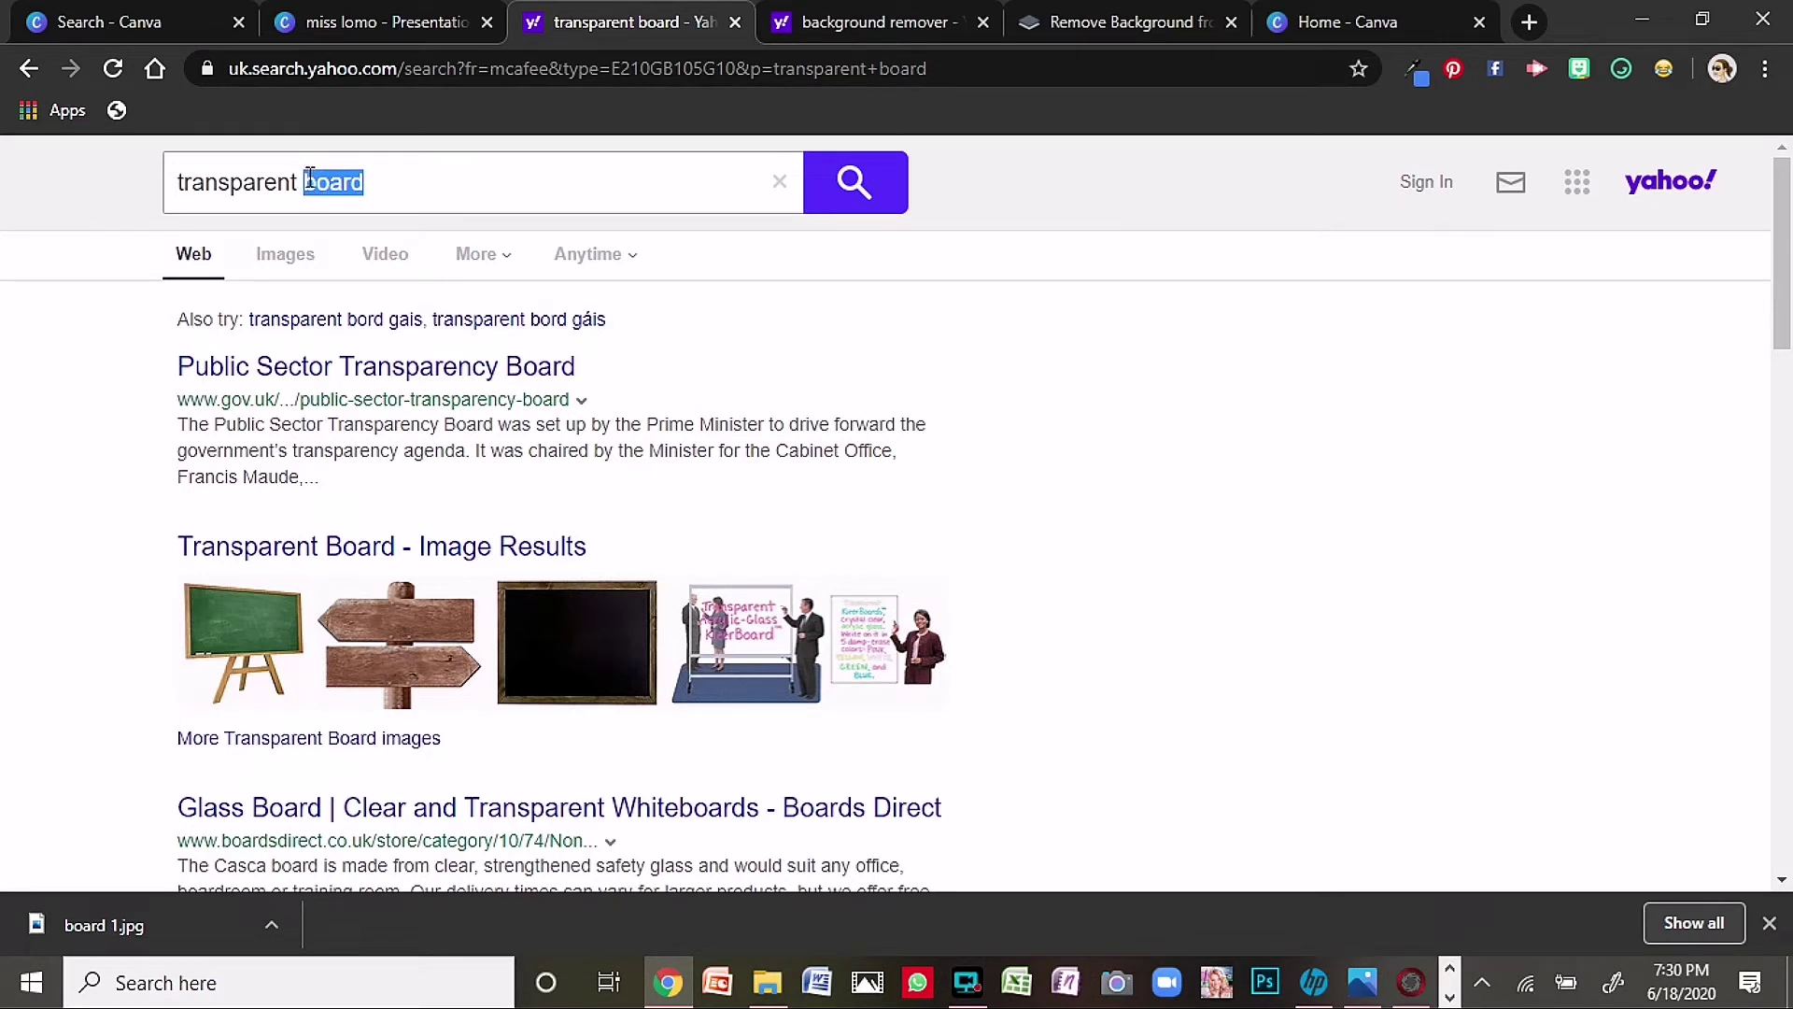
{"action": "type", "text": "c"}
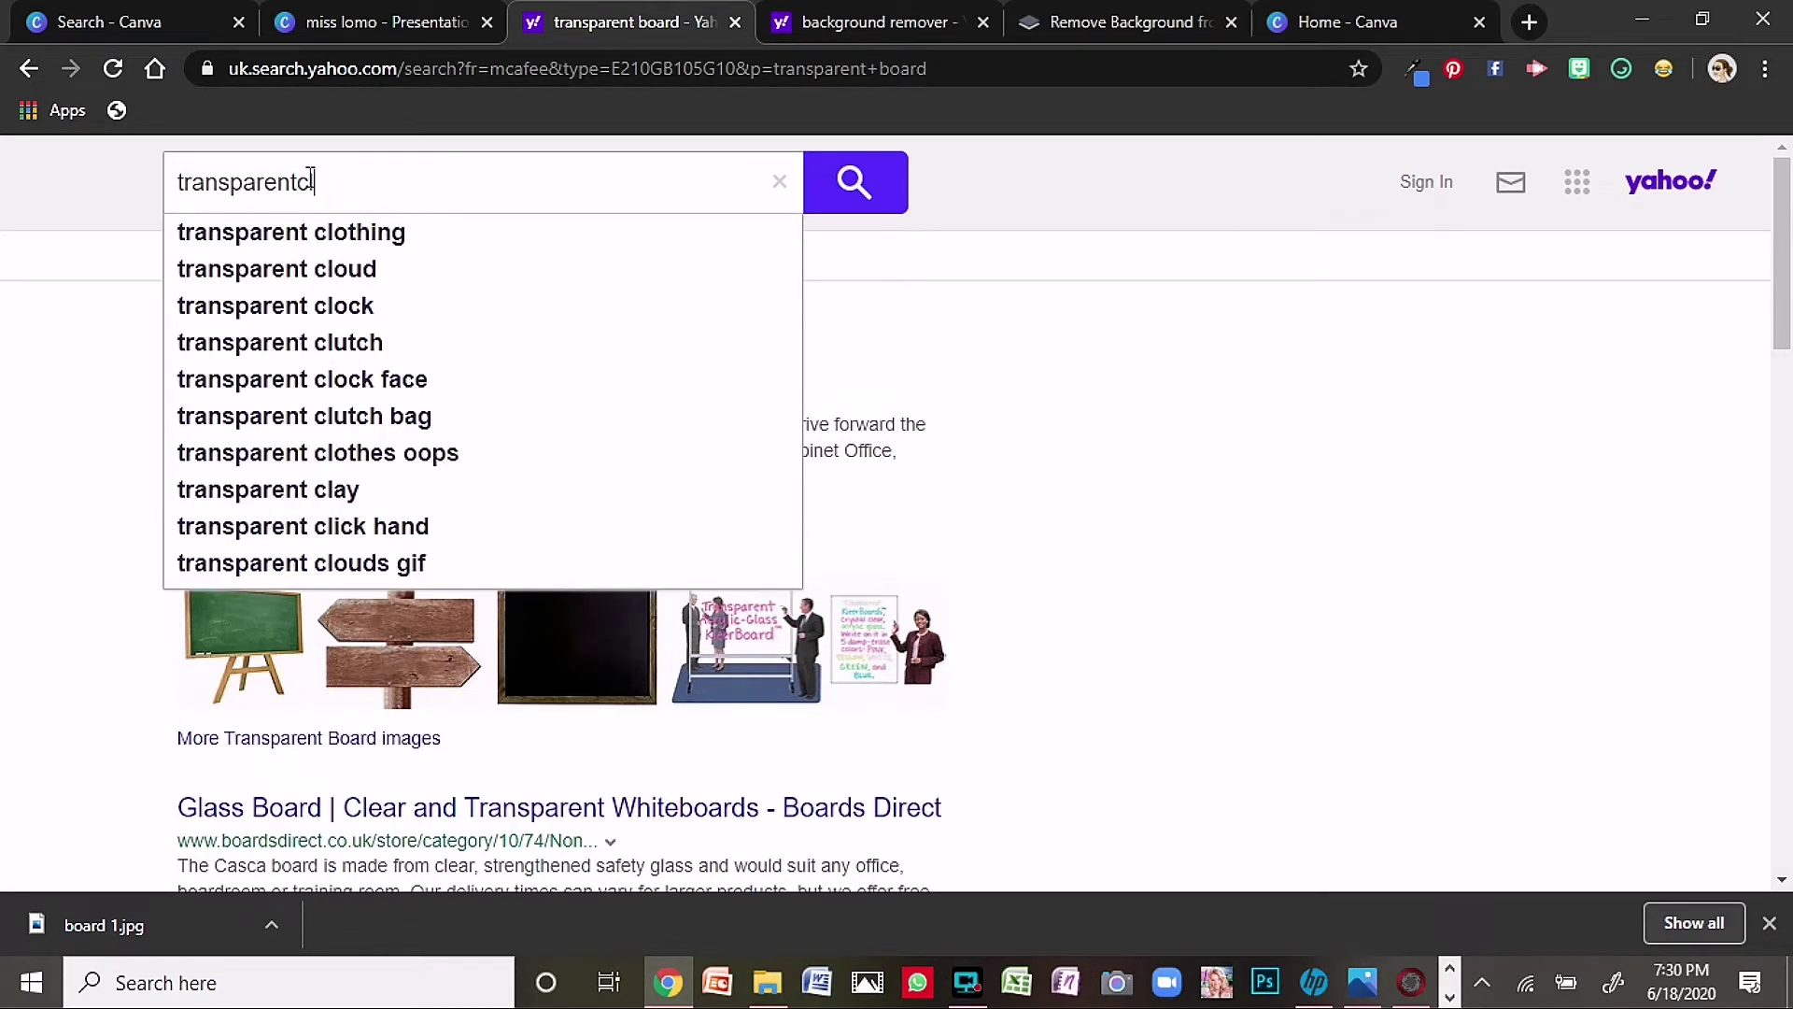
{"action": "key", "text": "BackSpace"}
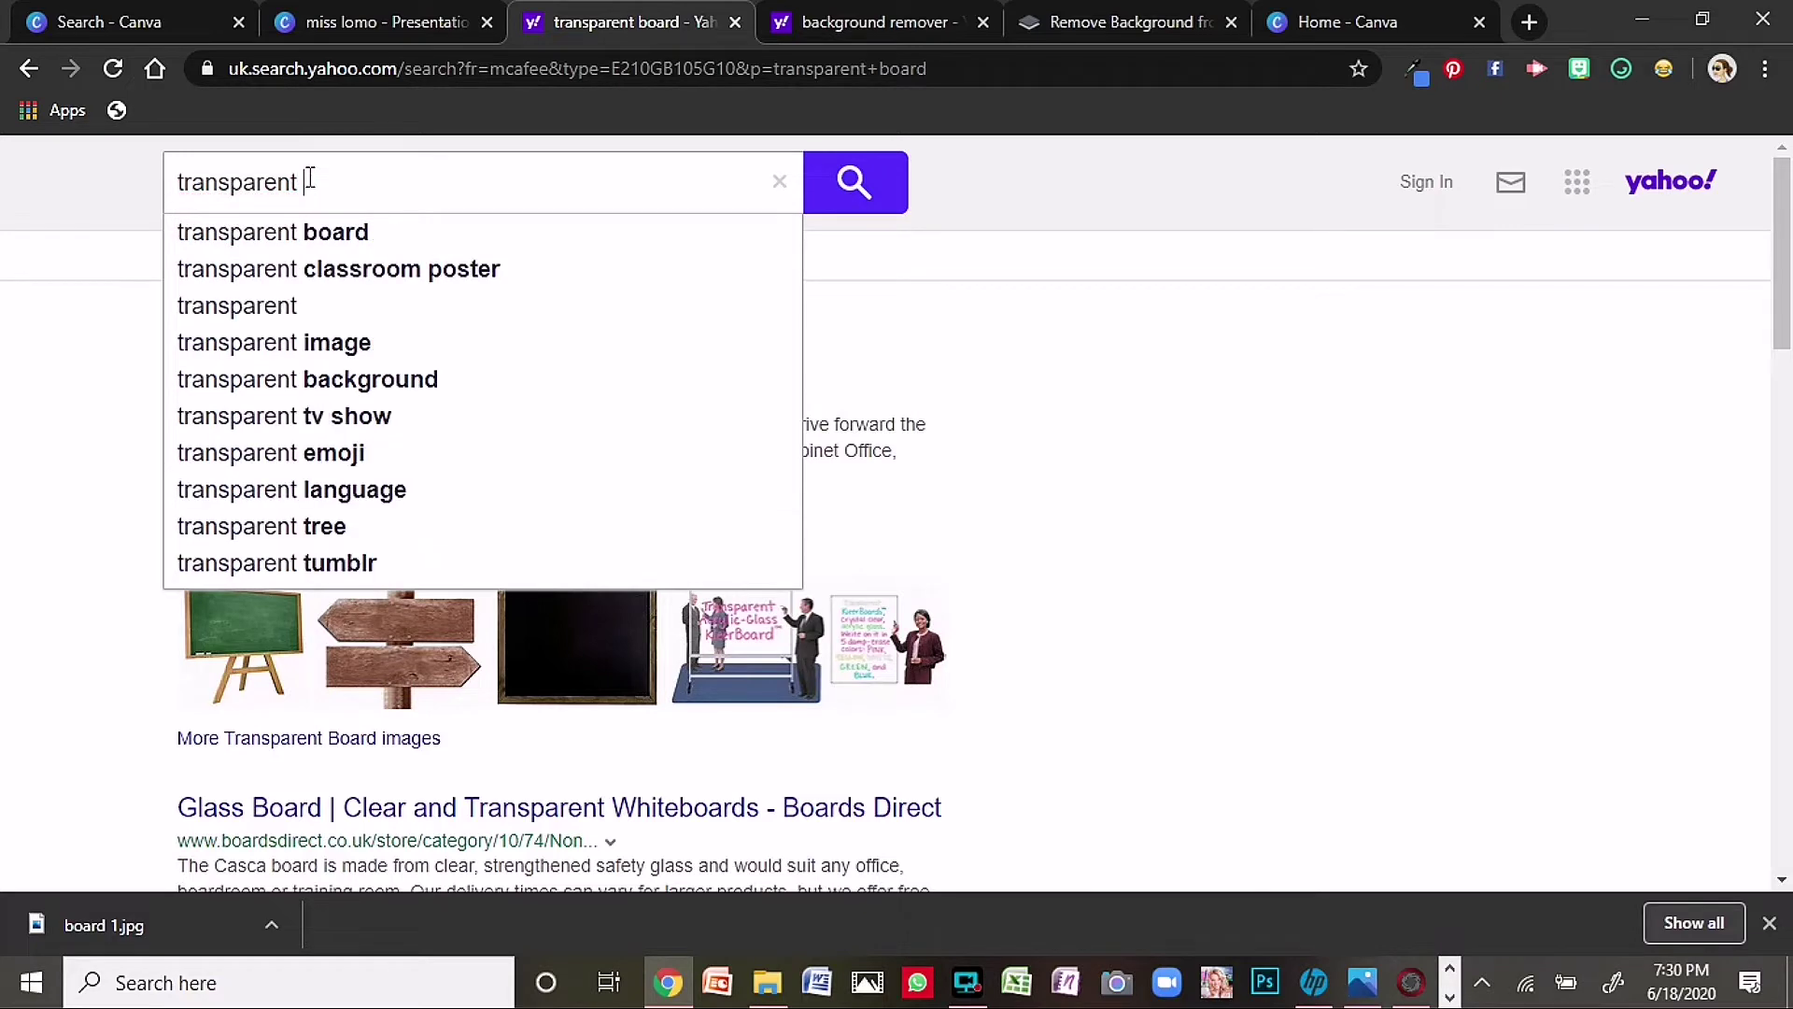
{"action": "type", "text": "classroom"}
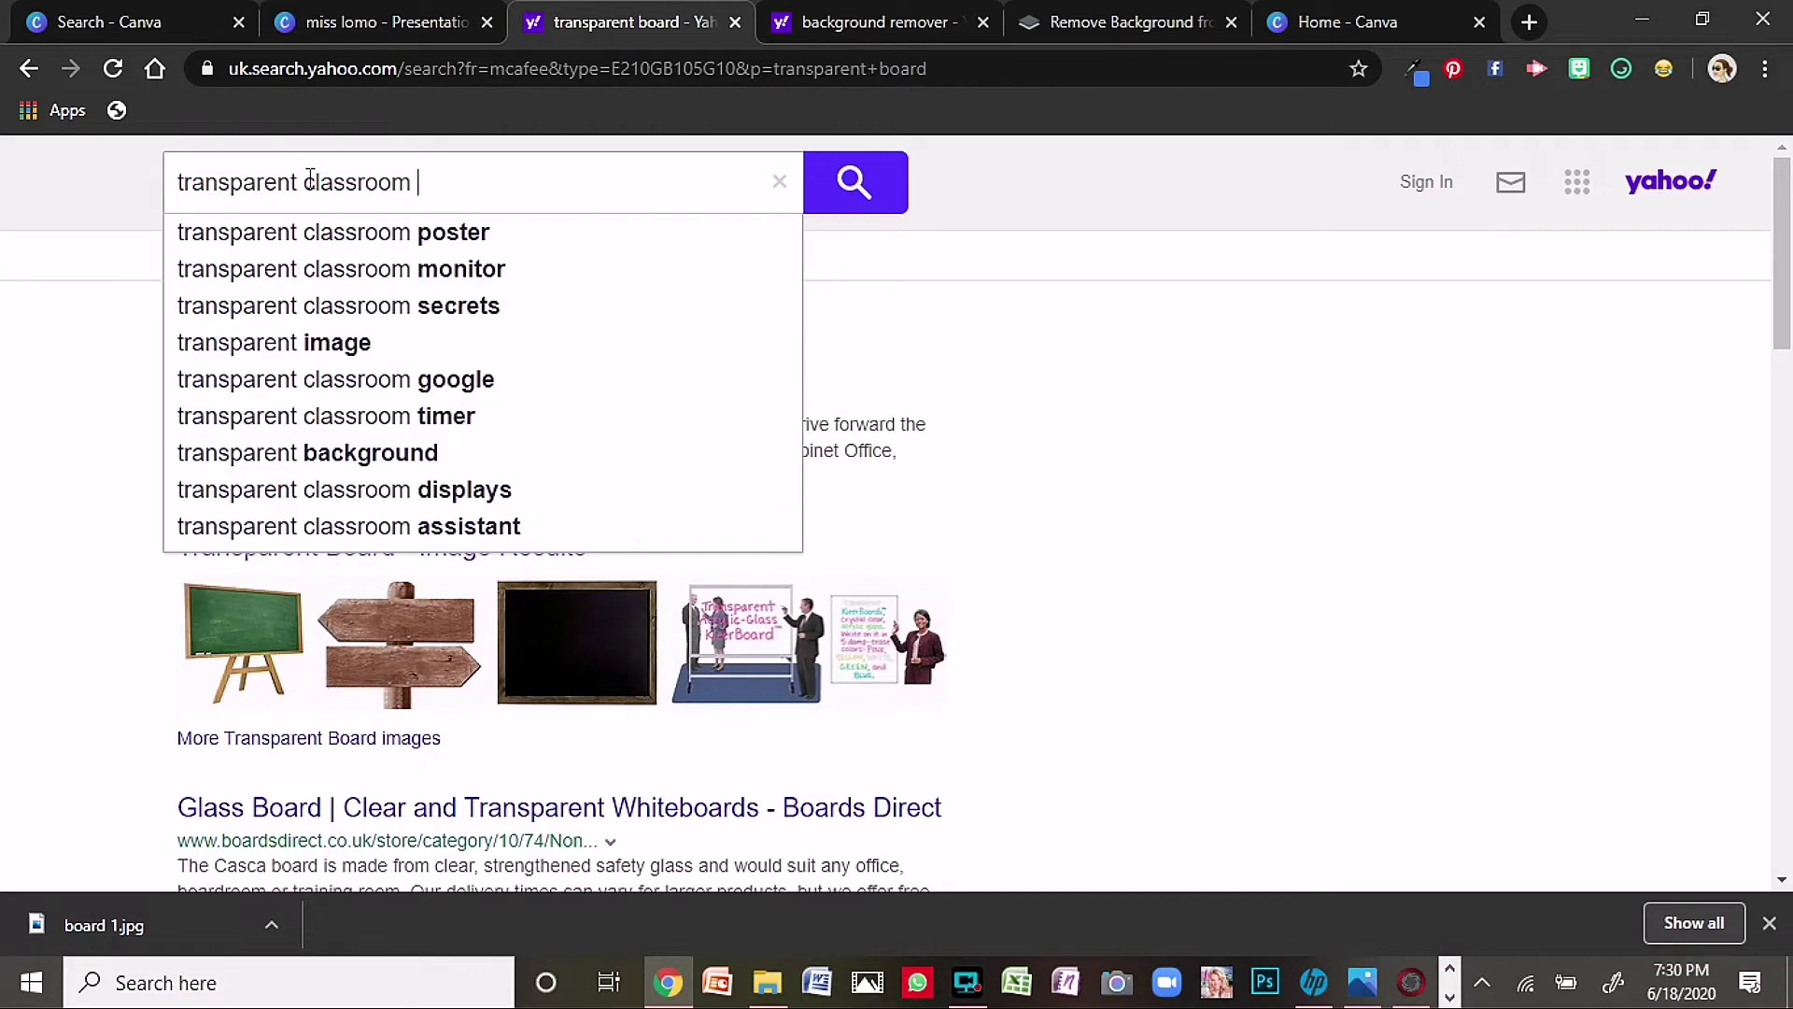
{"action": "left_click", "coordinate": [285, 234]}
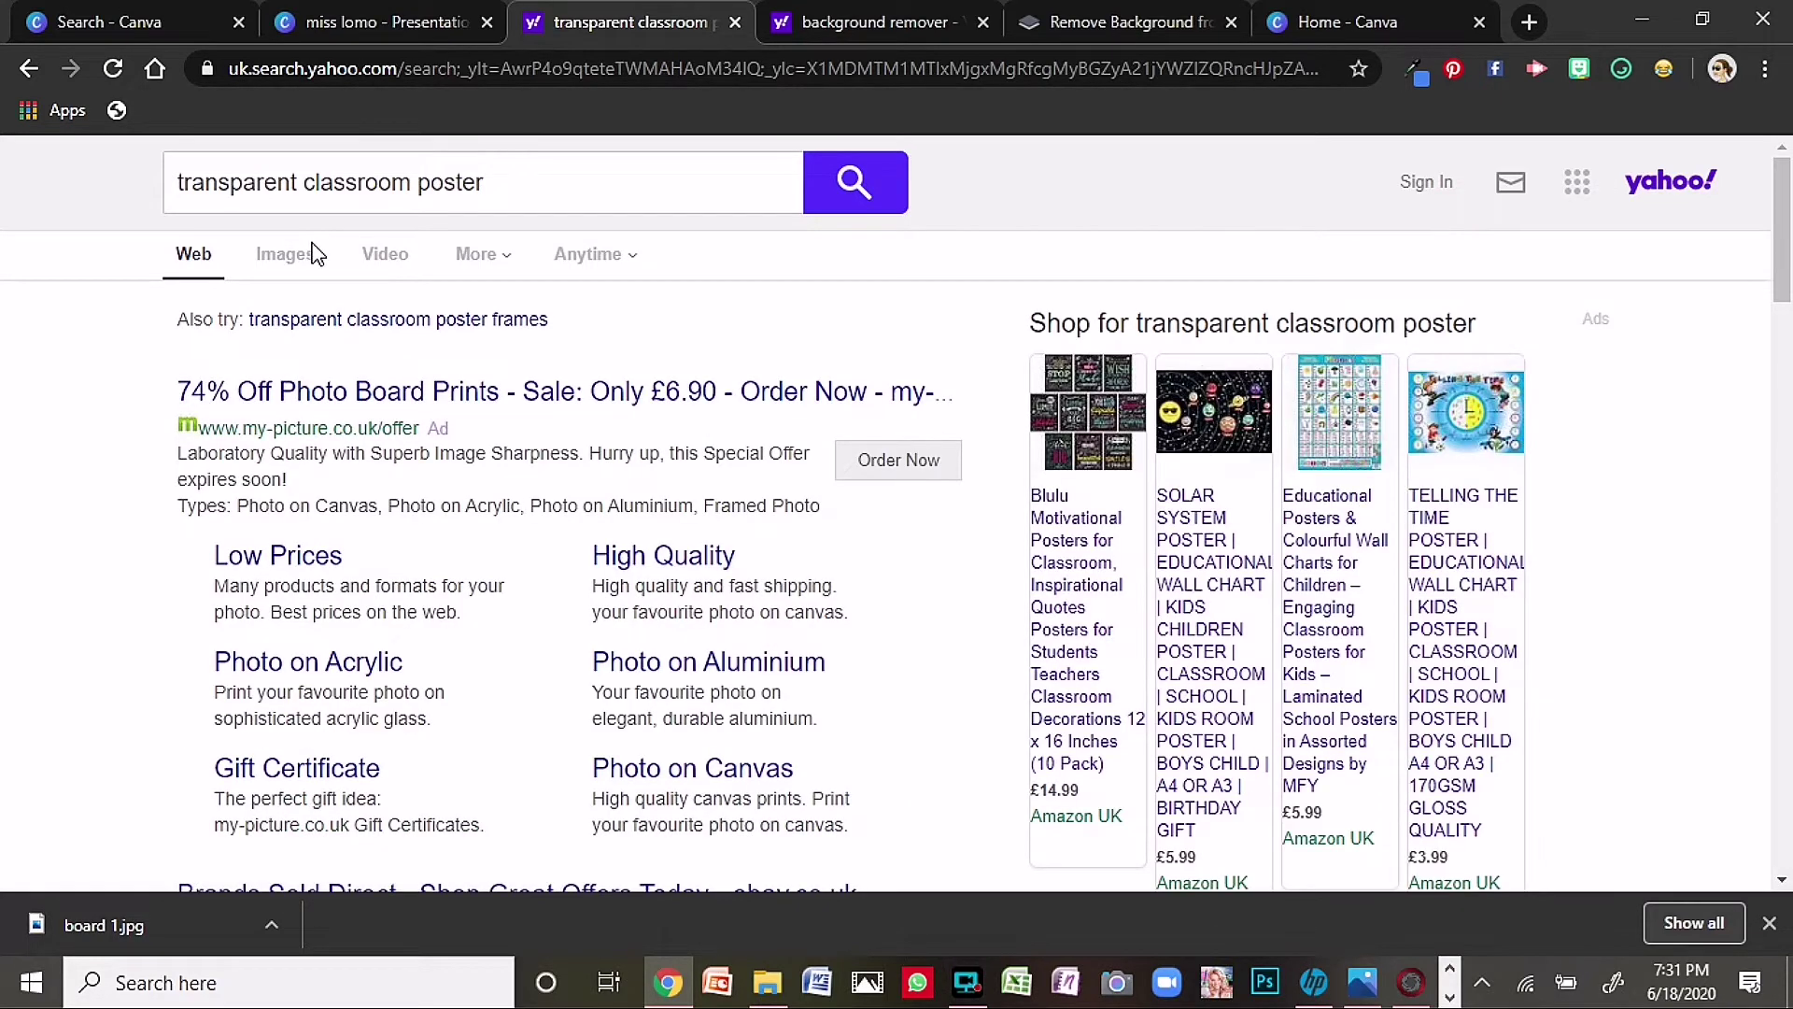
{"action": "left_click", "coordinate": [282, 262]}
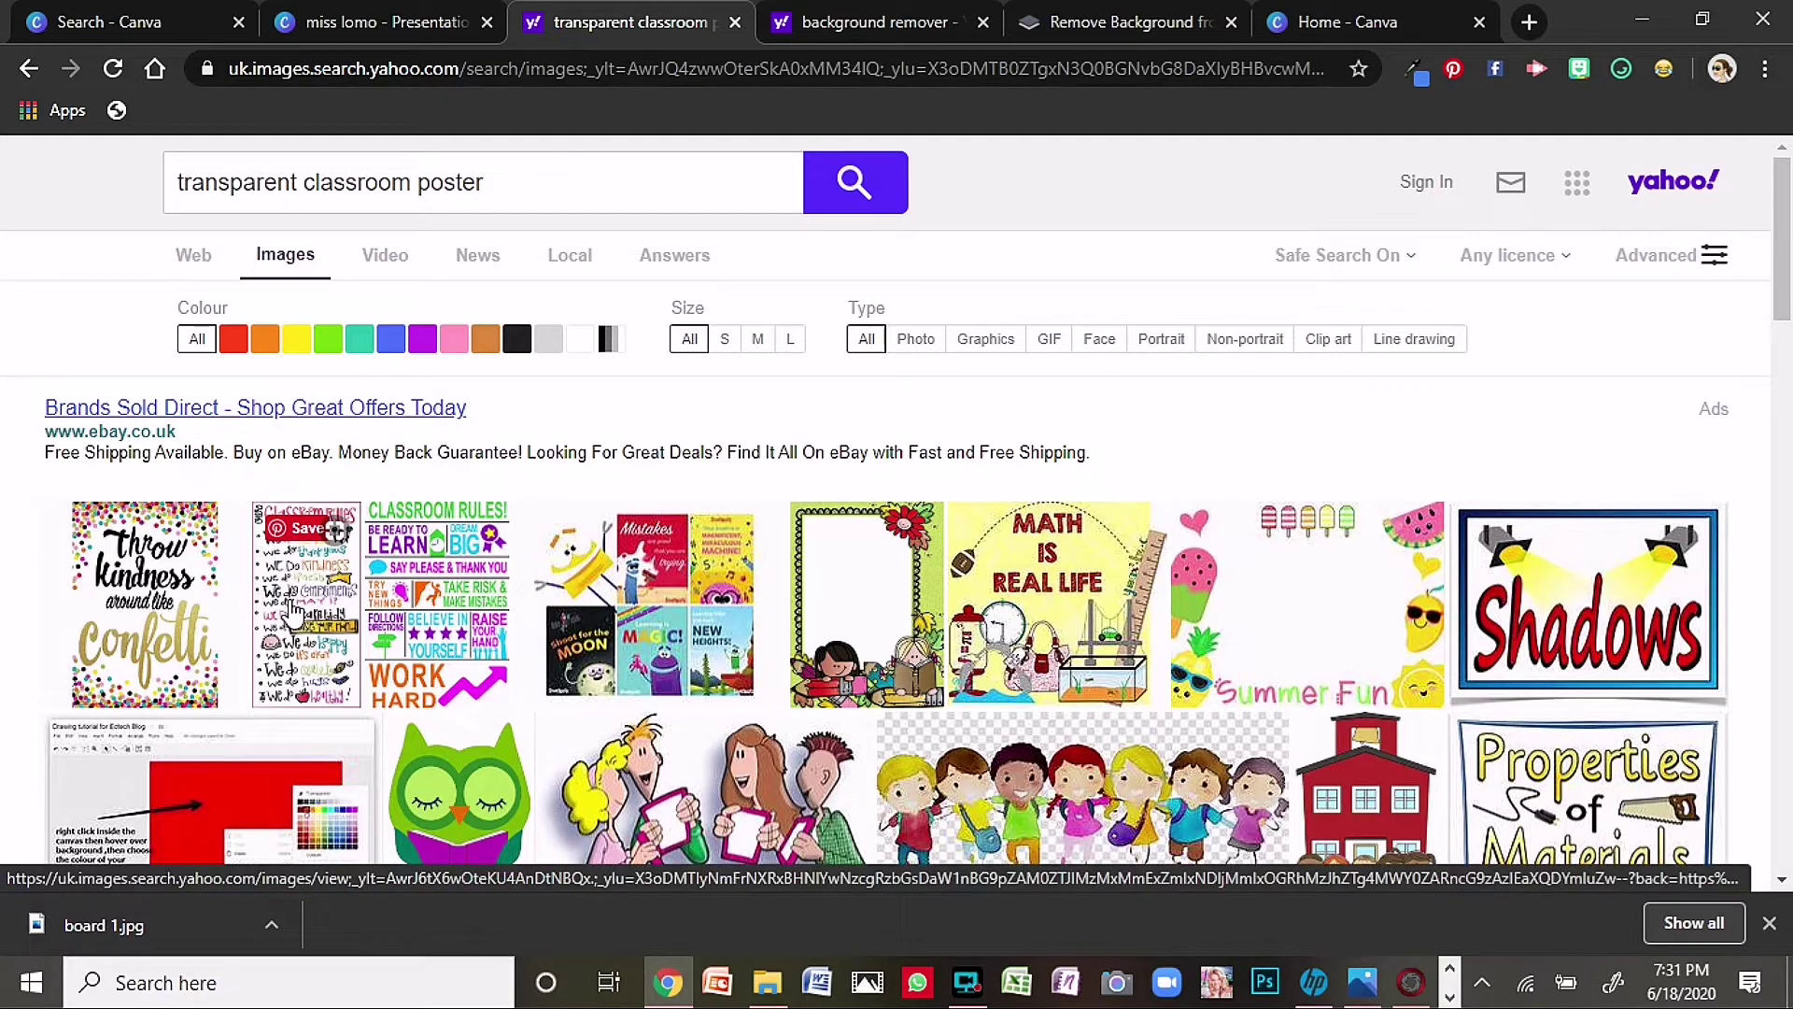
- Copy the narrow Classroom Rules poster from the web image results and return to the Canva presentation
{"action": "right_click", "coordinate": [292, 614]}
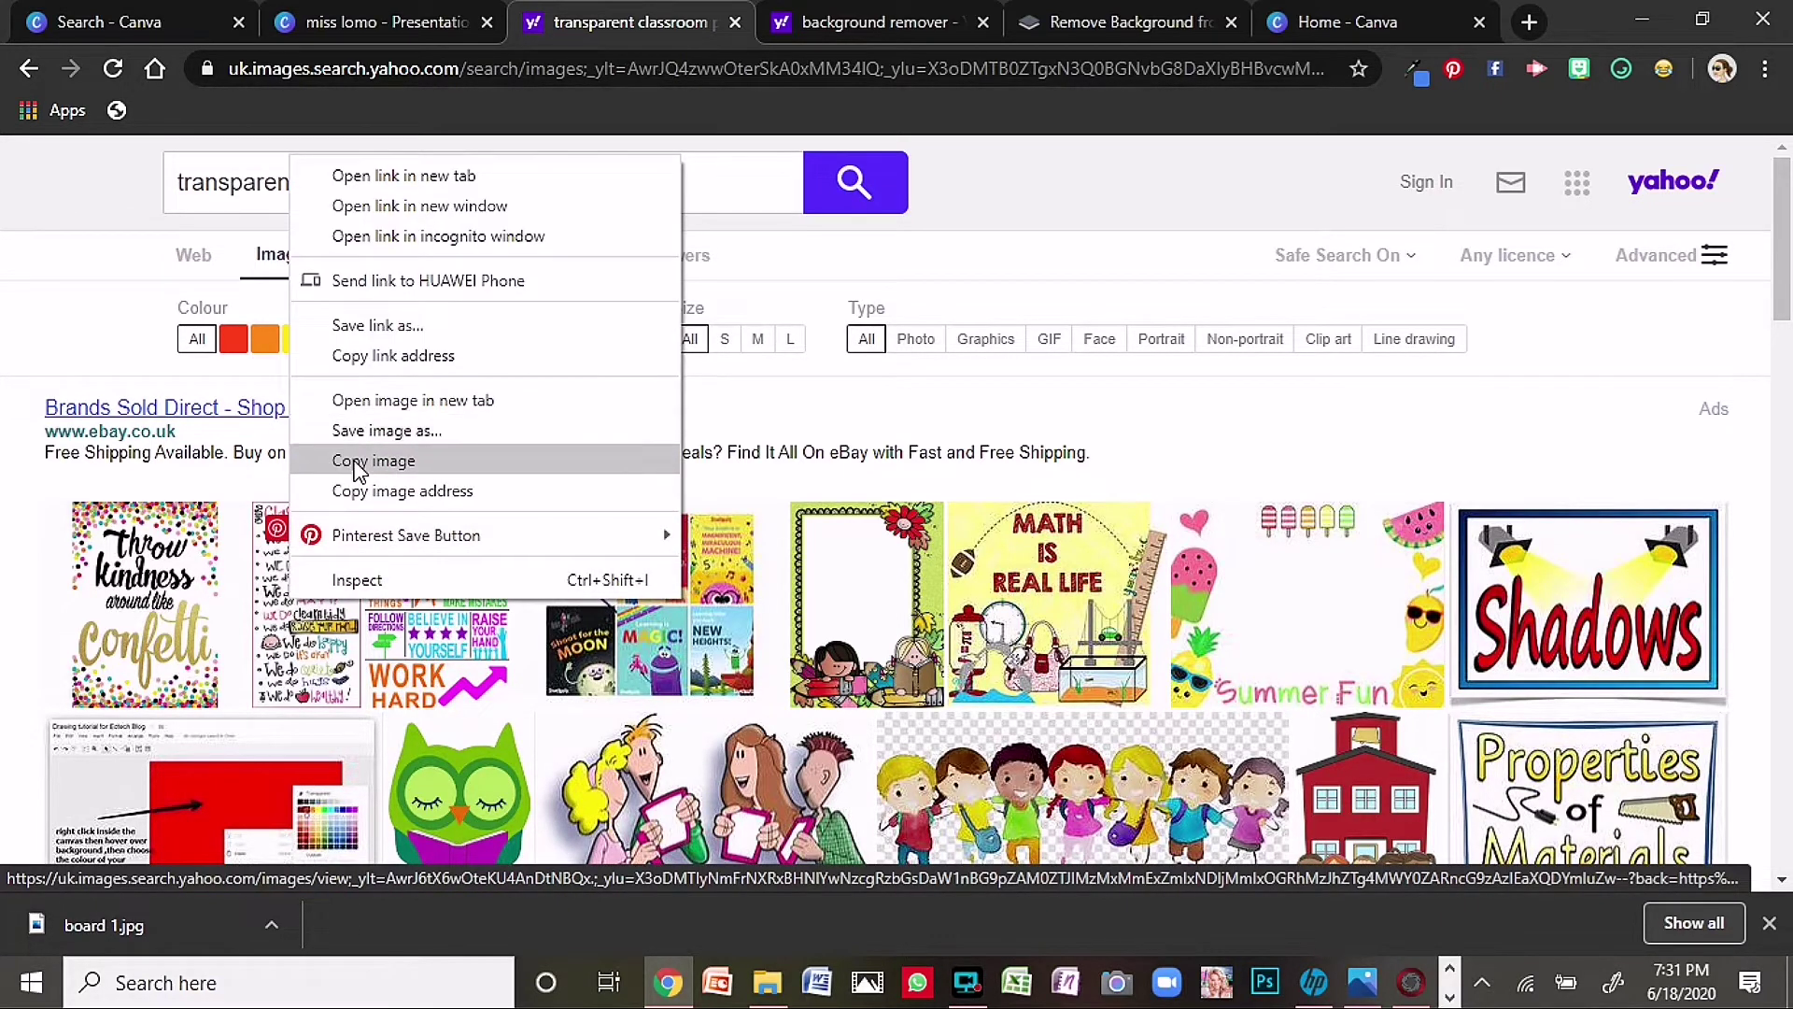
{"action": "left_click", "coordinate": [358, 462]}
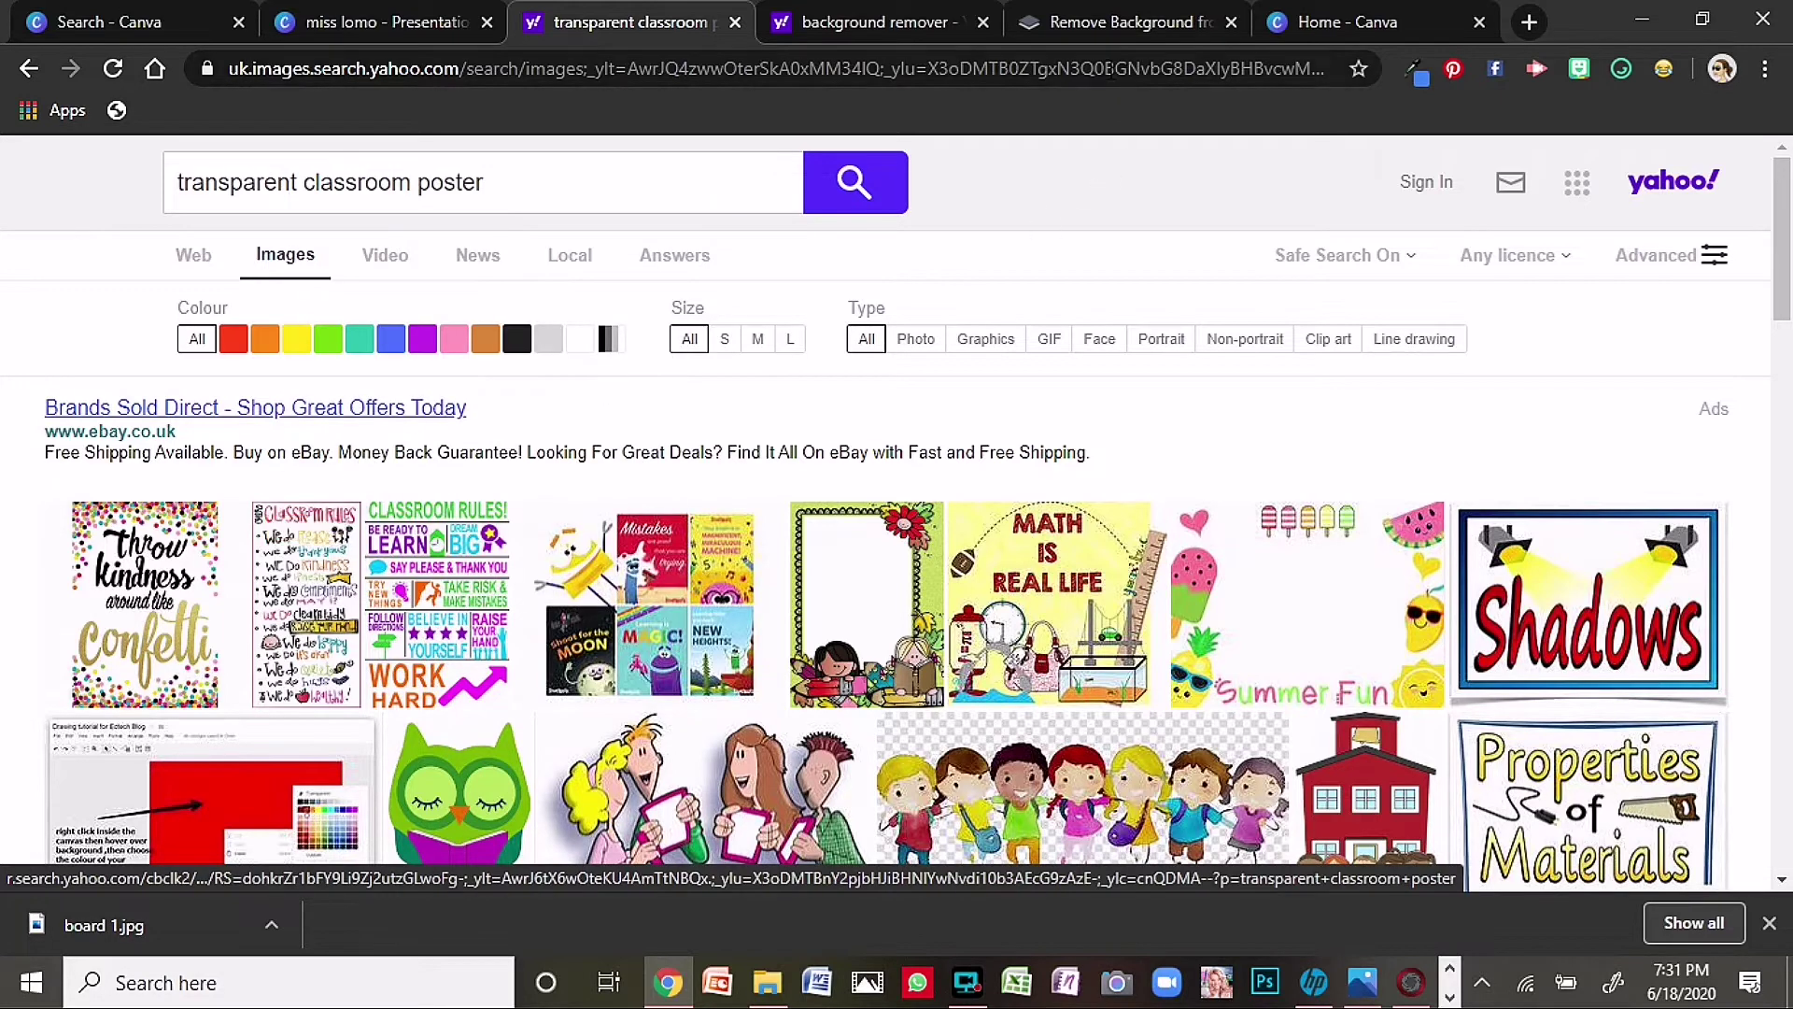
{"action": "left_click", "coordinate": [339, 20]}
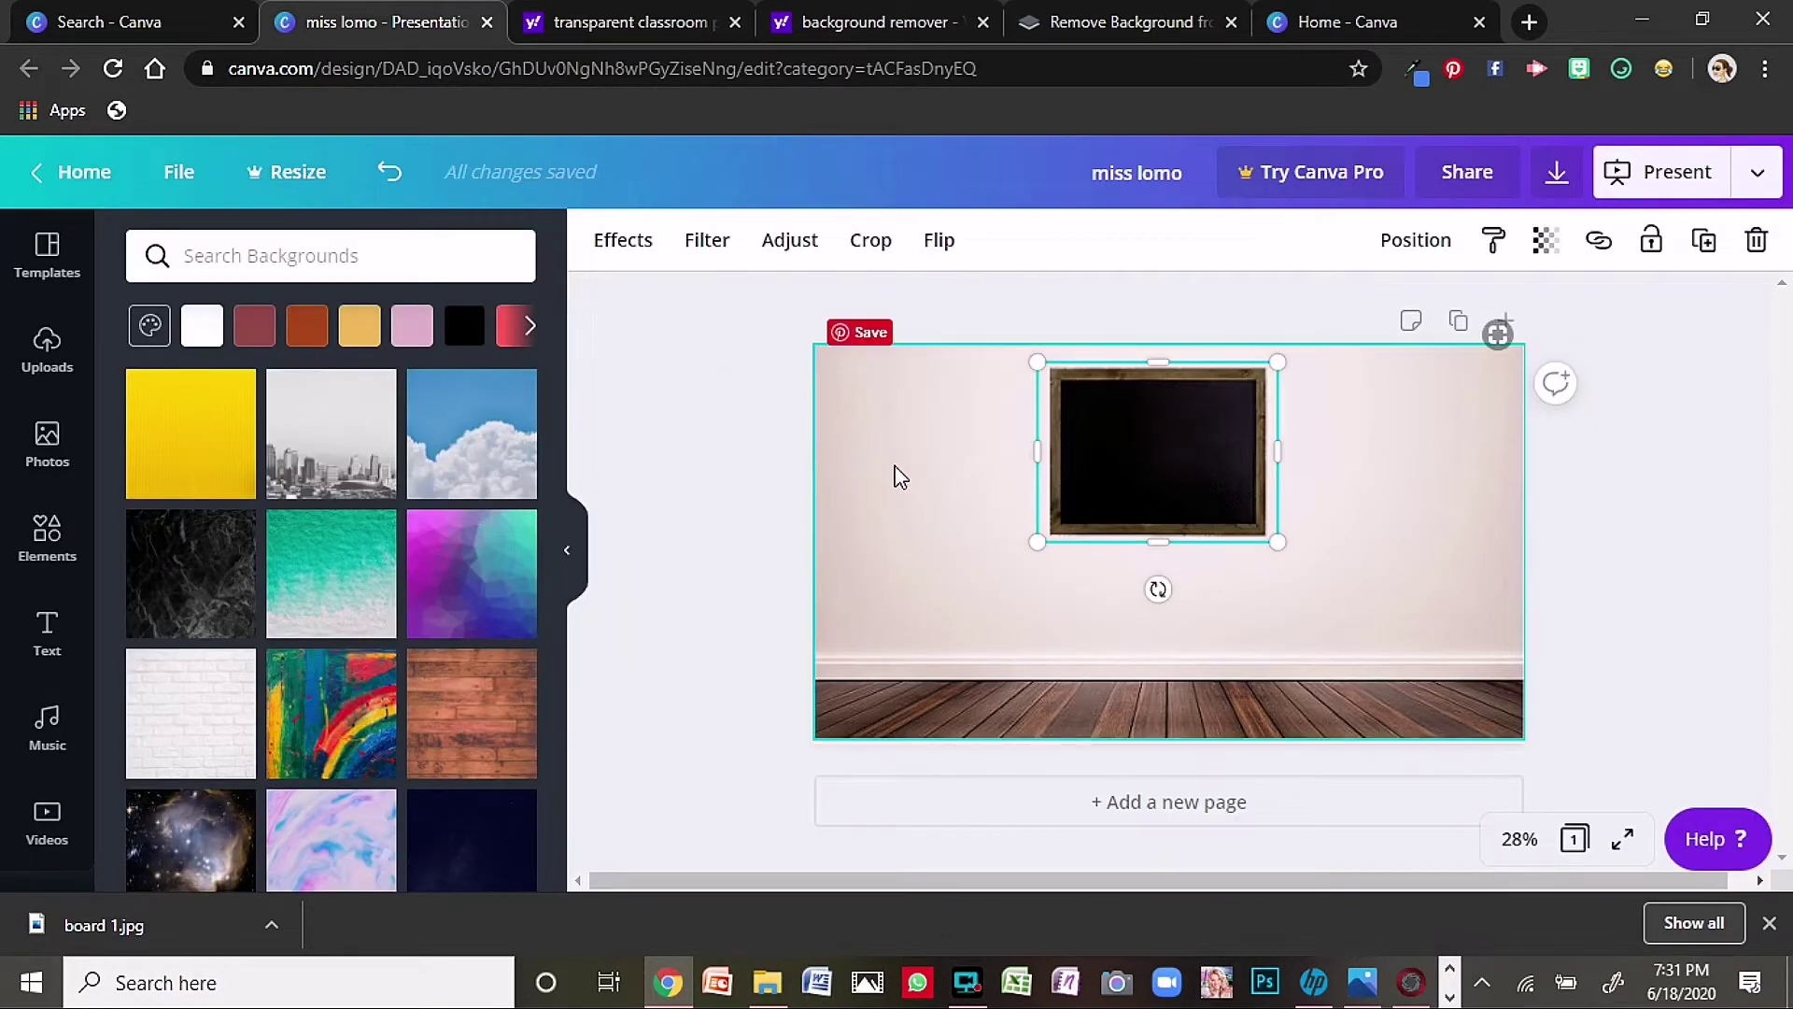
- Paste the Classroom Rules poster onto the slide and place it on the wall to the left of the blackboard
{"action": "left_click", "coordinate": [895, 477]}
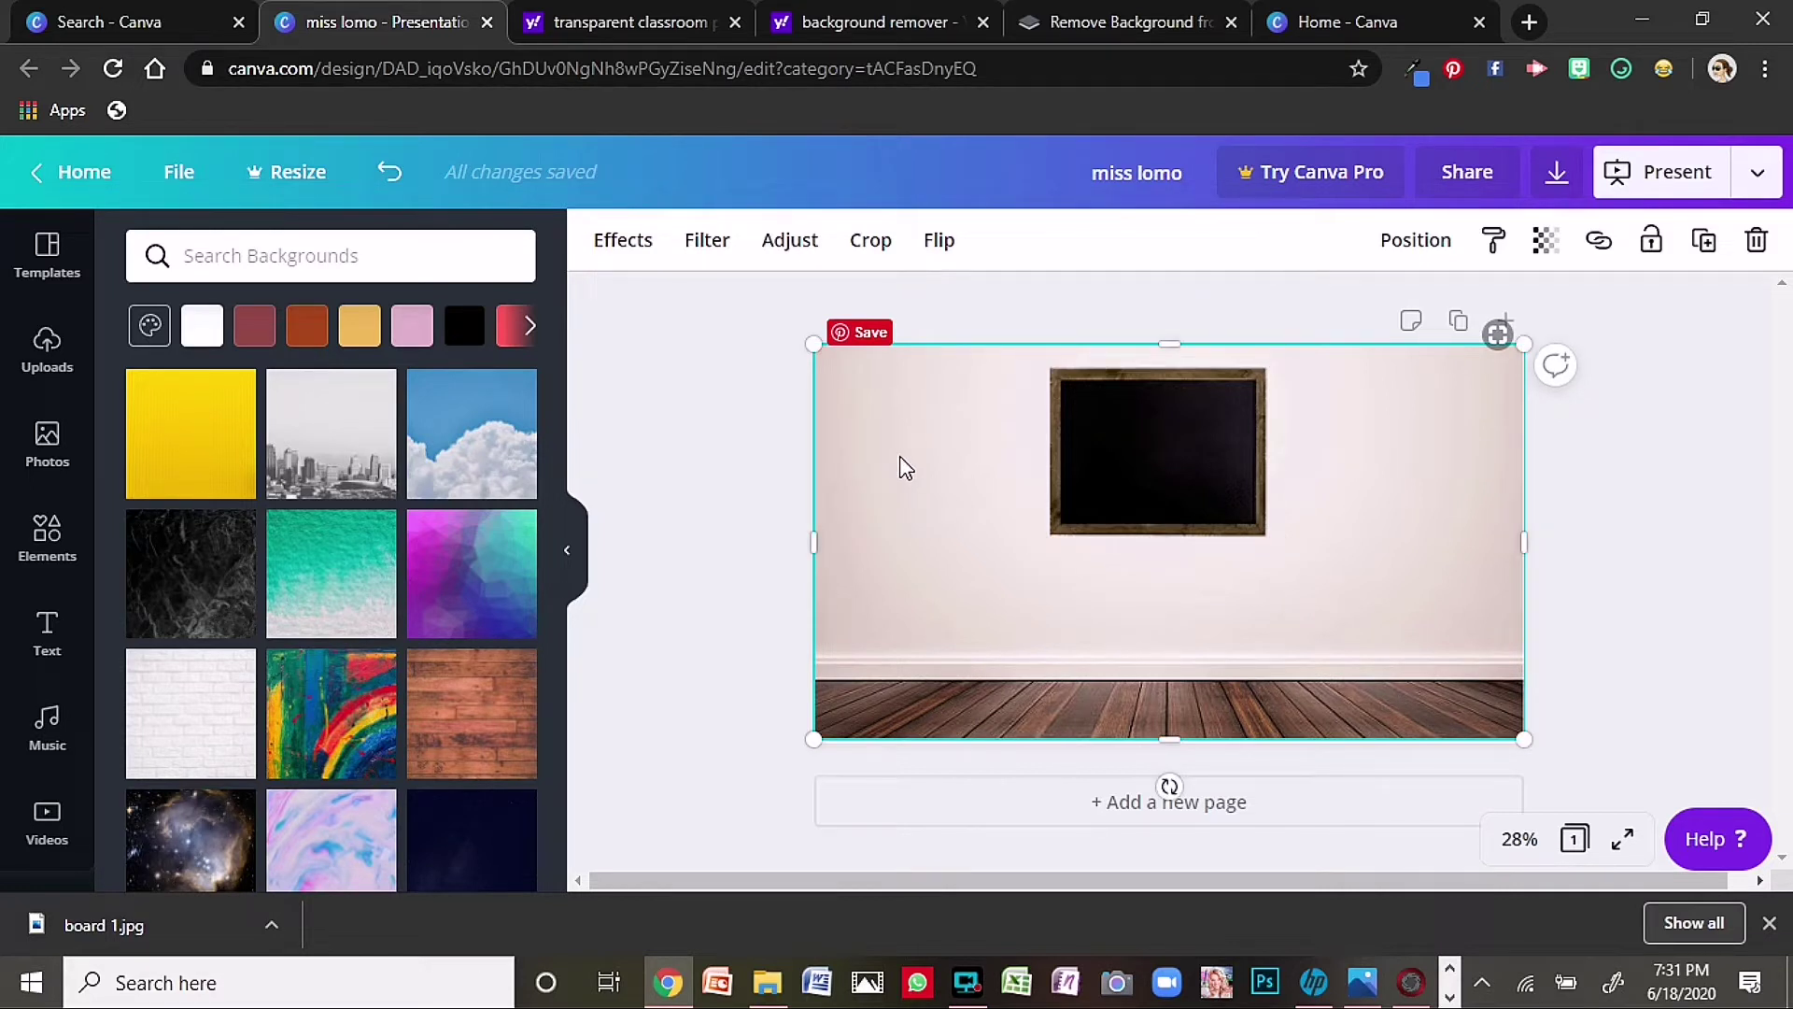
{"action": "key", "text": "ctrl+v"}
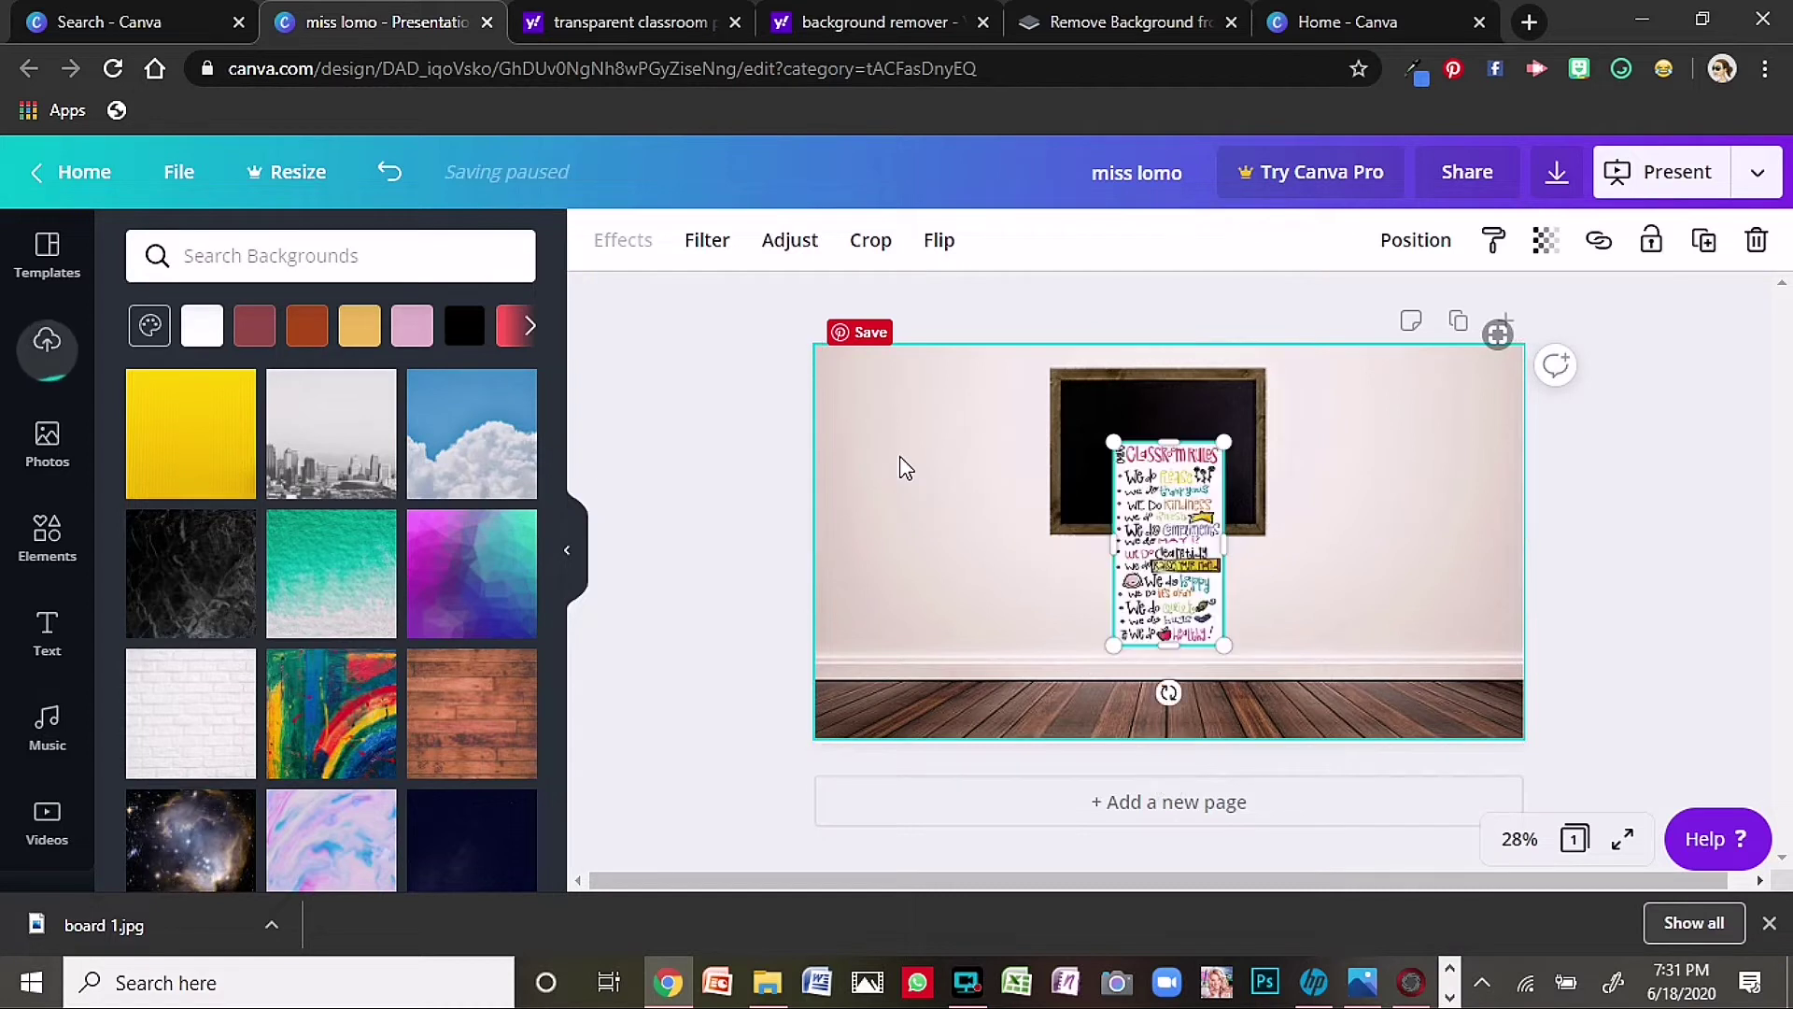
{"action": "left_click", "coordinate": [1175, 572]}
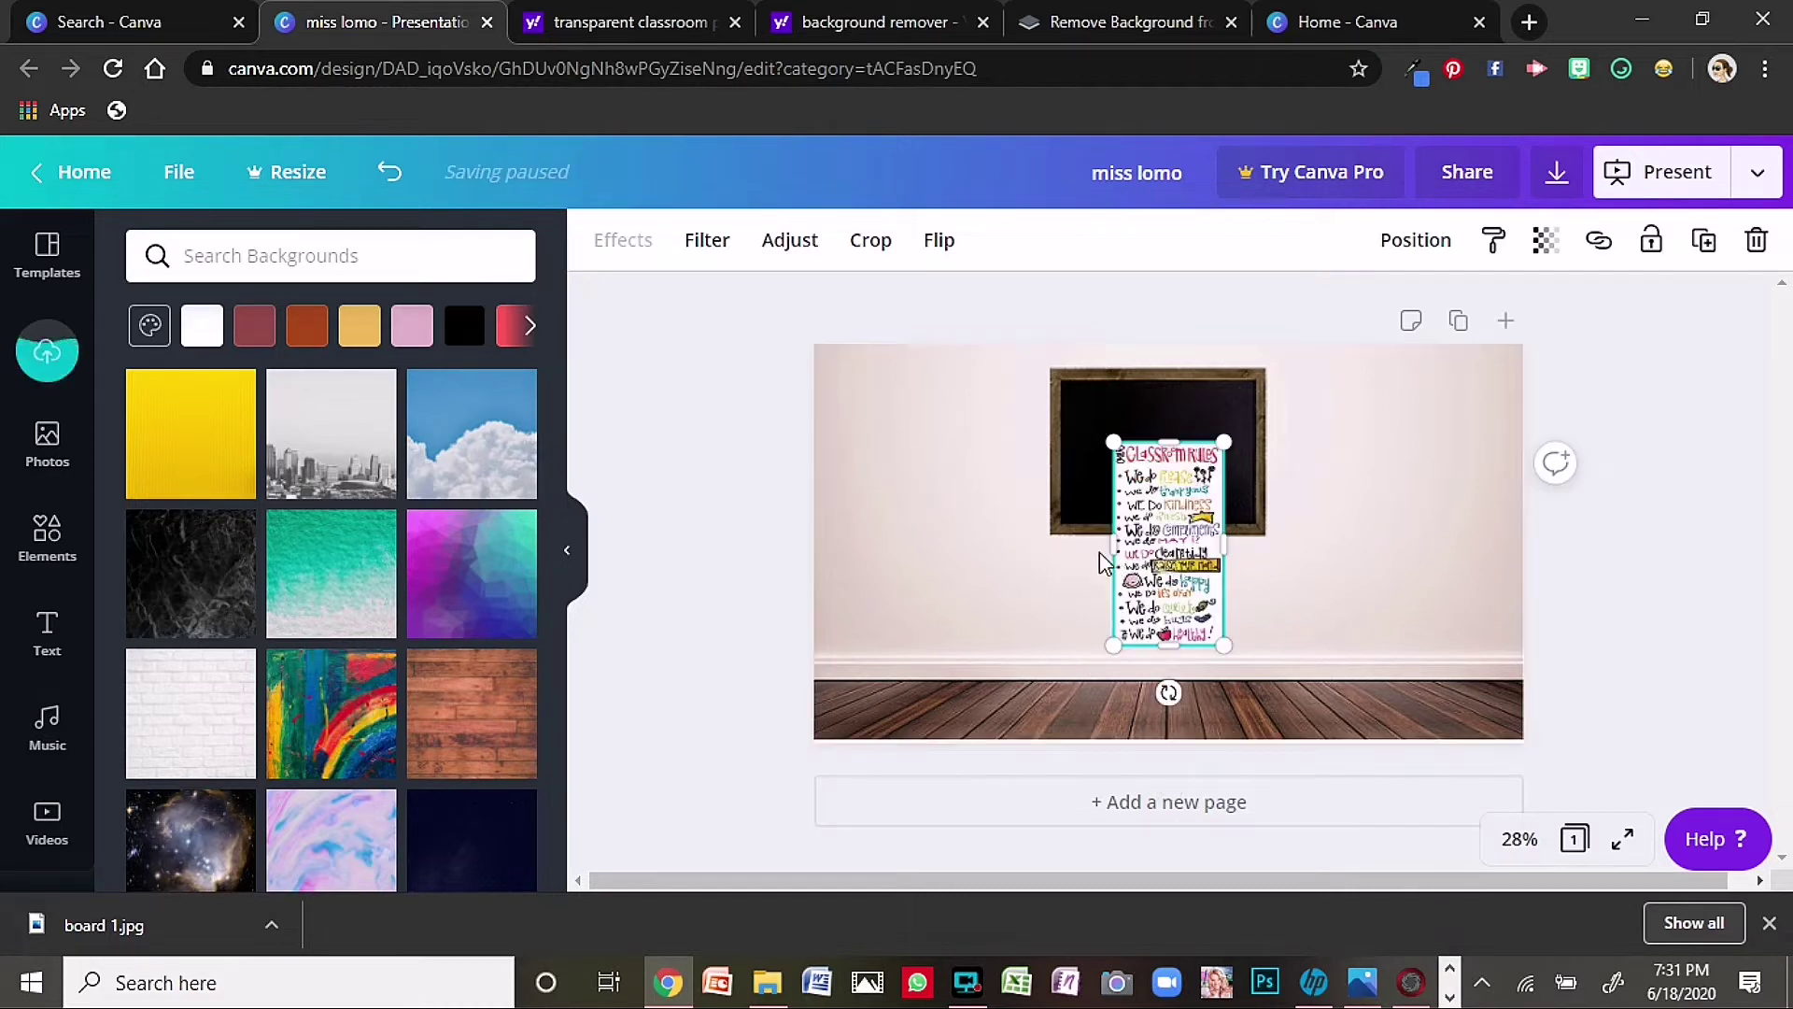
{"action": "left_click_drag", "start_coordinate": [1170, 570], "coordinate": [967, 512]}
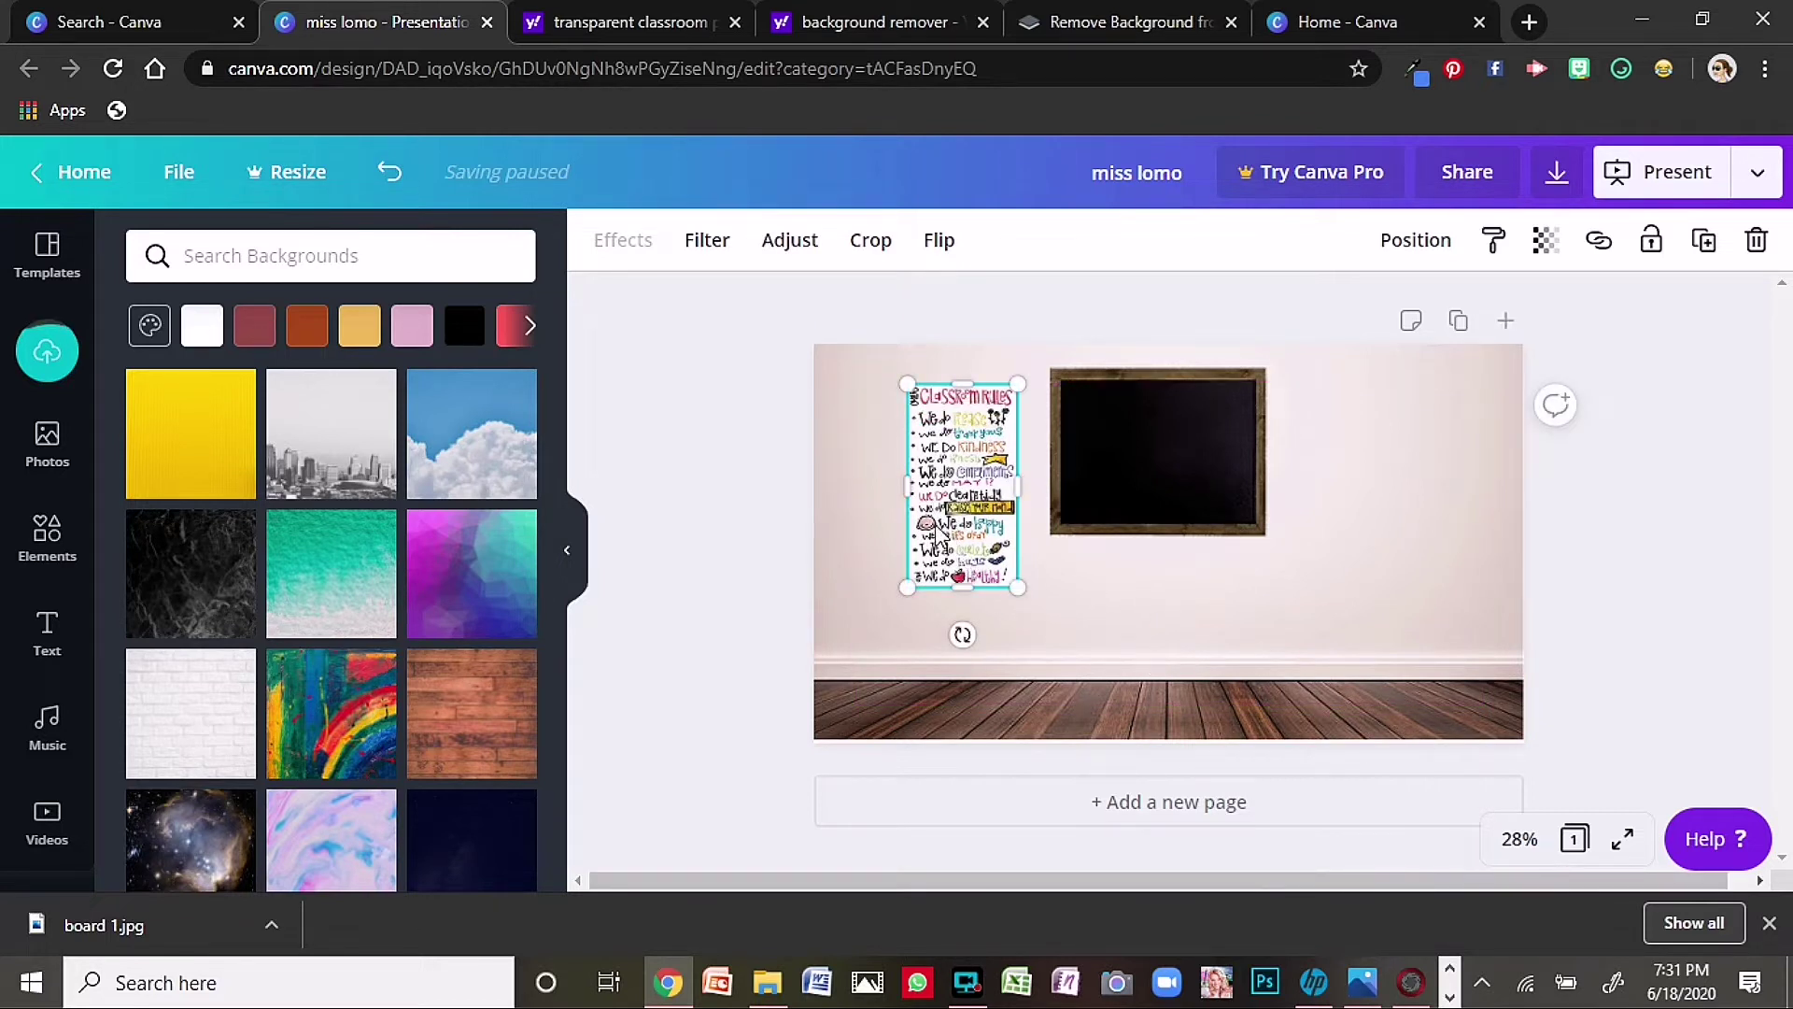
{"action": "mouse_move", "coordinate": [925, 516]}
{"action": "left_mouse_down"}
{"action": "mouse_move", "coordinate": [910, 505]}
{"action": "mouse_move", "coordinate": [915, 537]}
{"action": "left_mouse_up"}
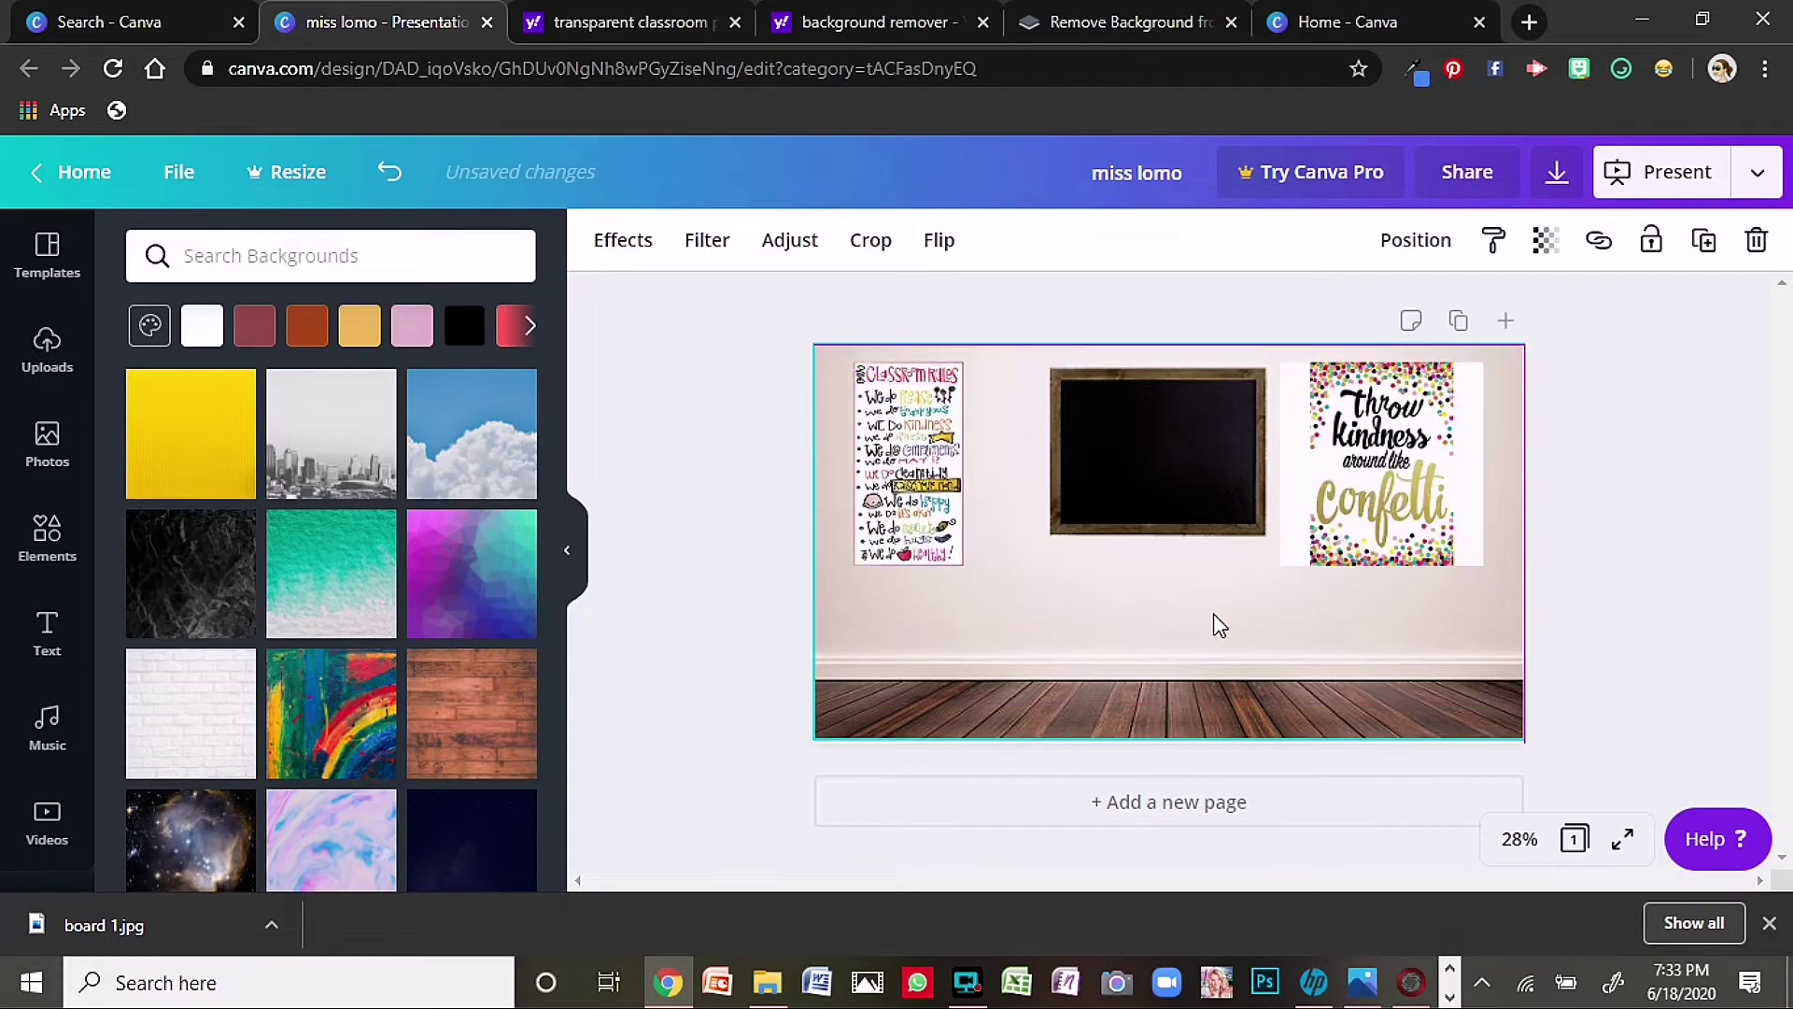
- Crop the white side margins off the "Throw kindness around like confetti" poster
{"action": "left_click", "coordinate": [1219, 624]}
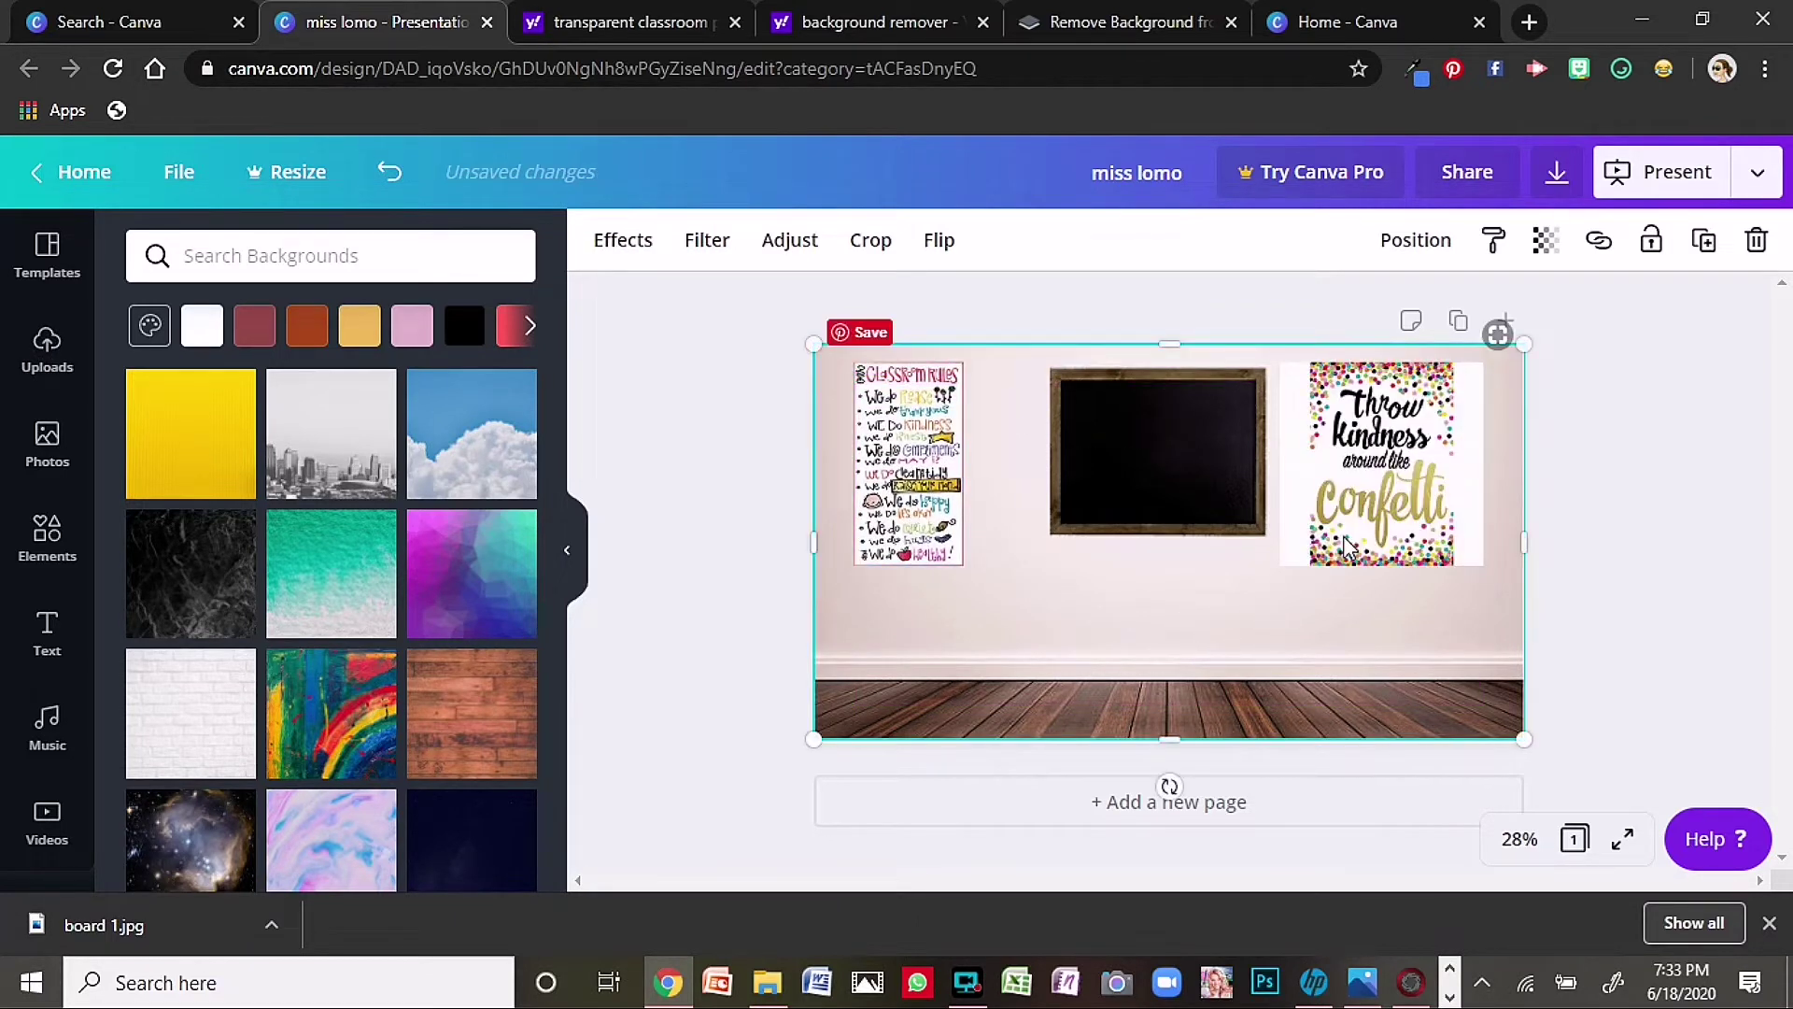
{"action": "left_click", "coordinate": [1351, 535]}
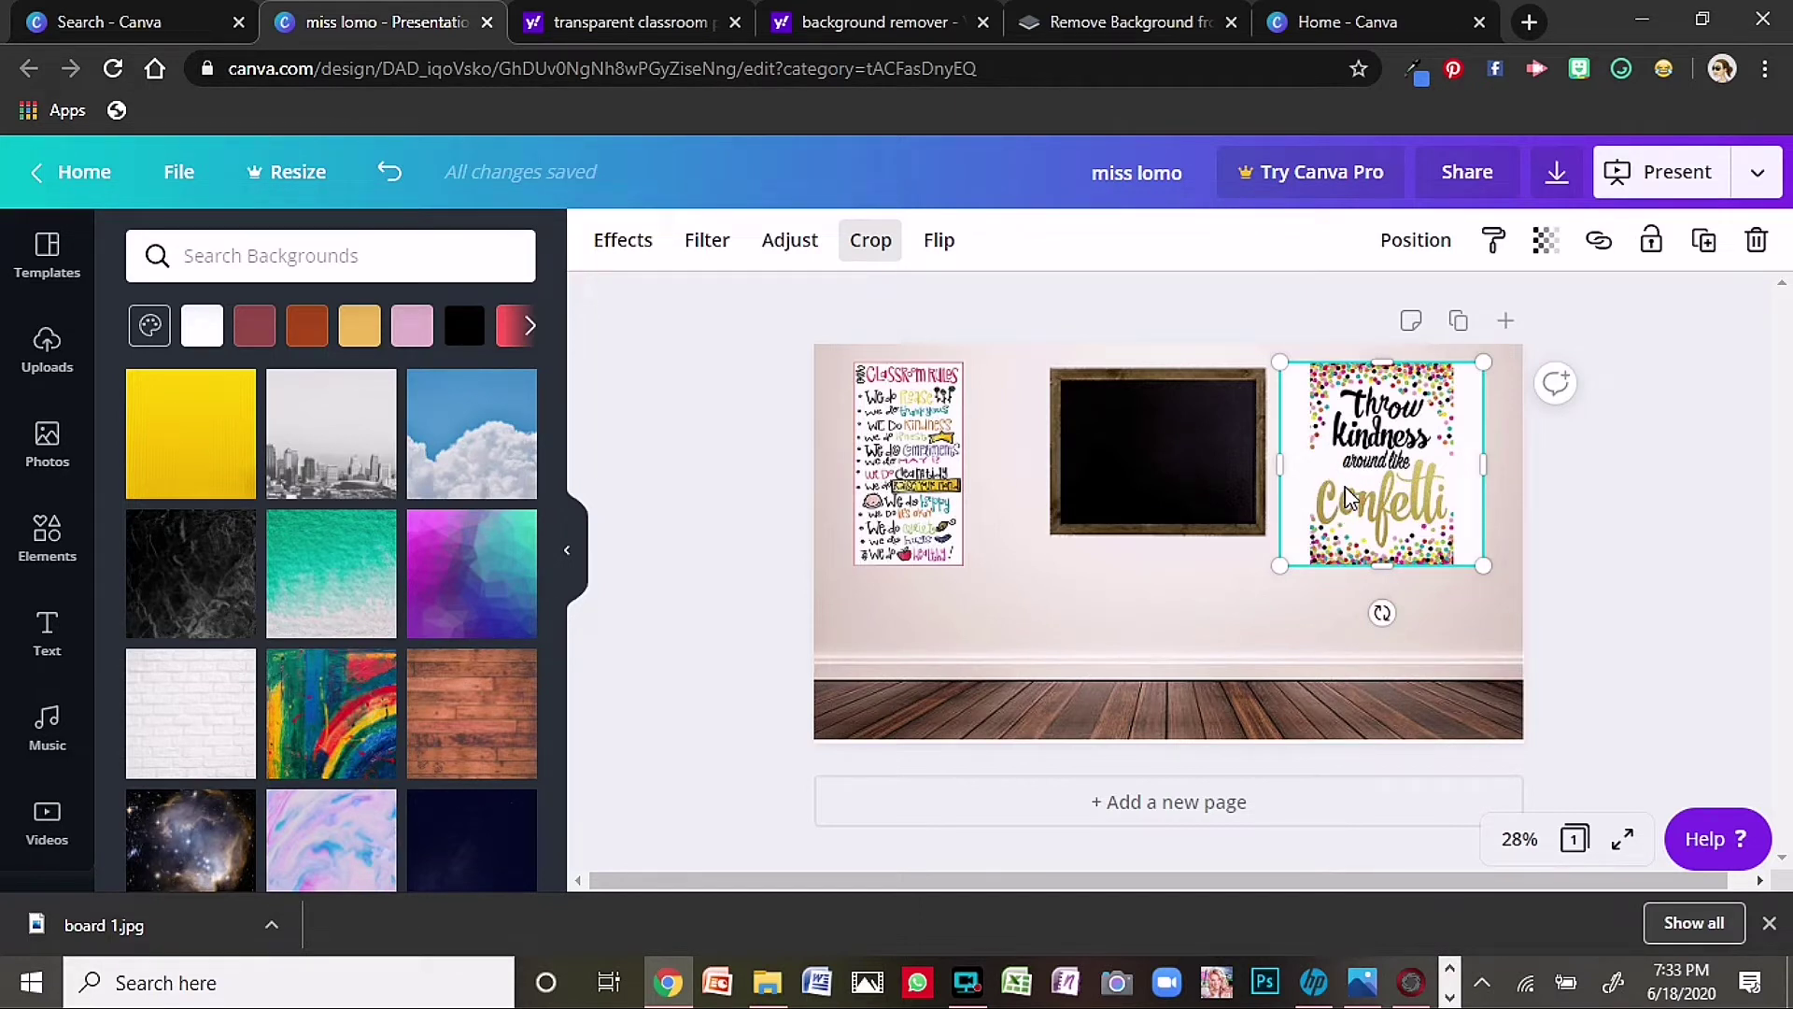
{"action": "double_click", "coordinate": [1292, 449]}
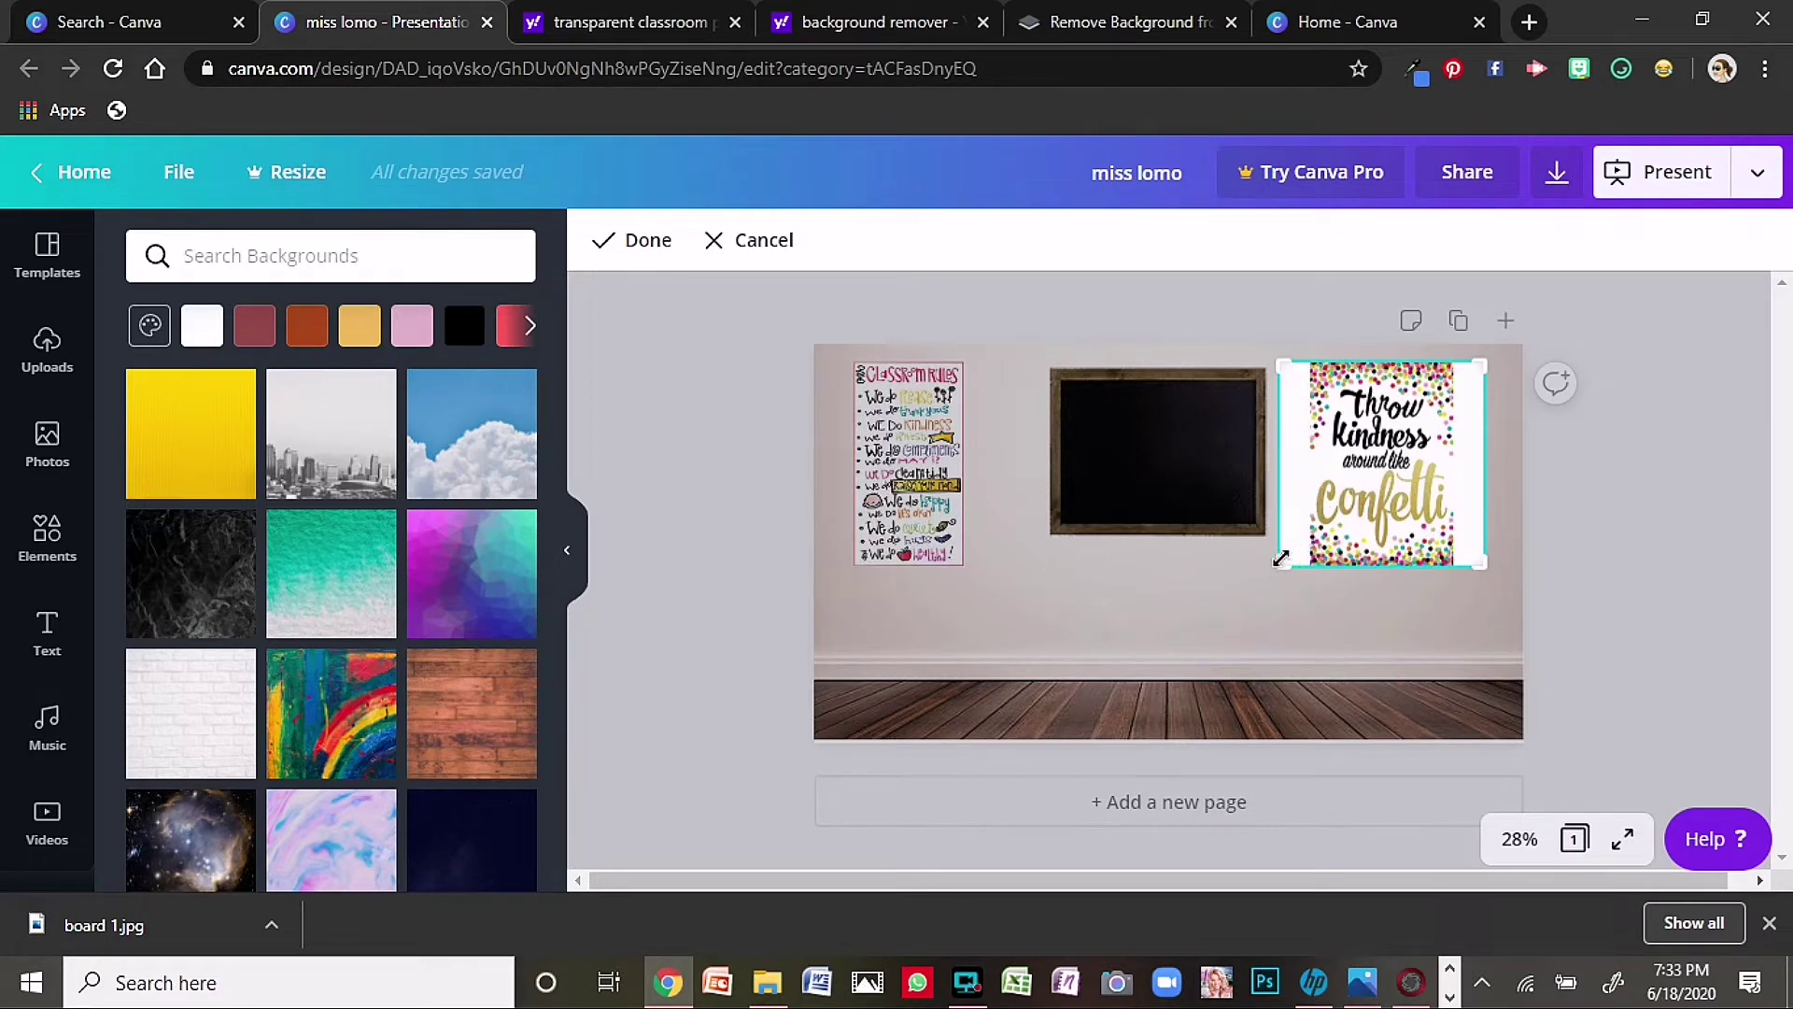
{"action": "left_click_drag", "start_coordinate": [1295, 371], "coordinate": [1304, 371]}
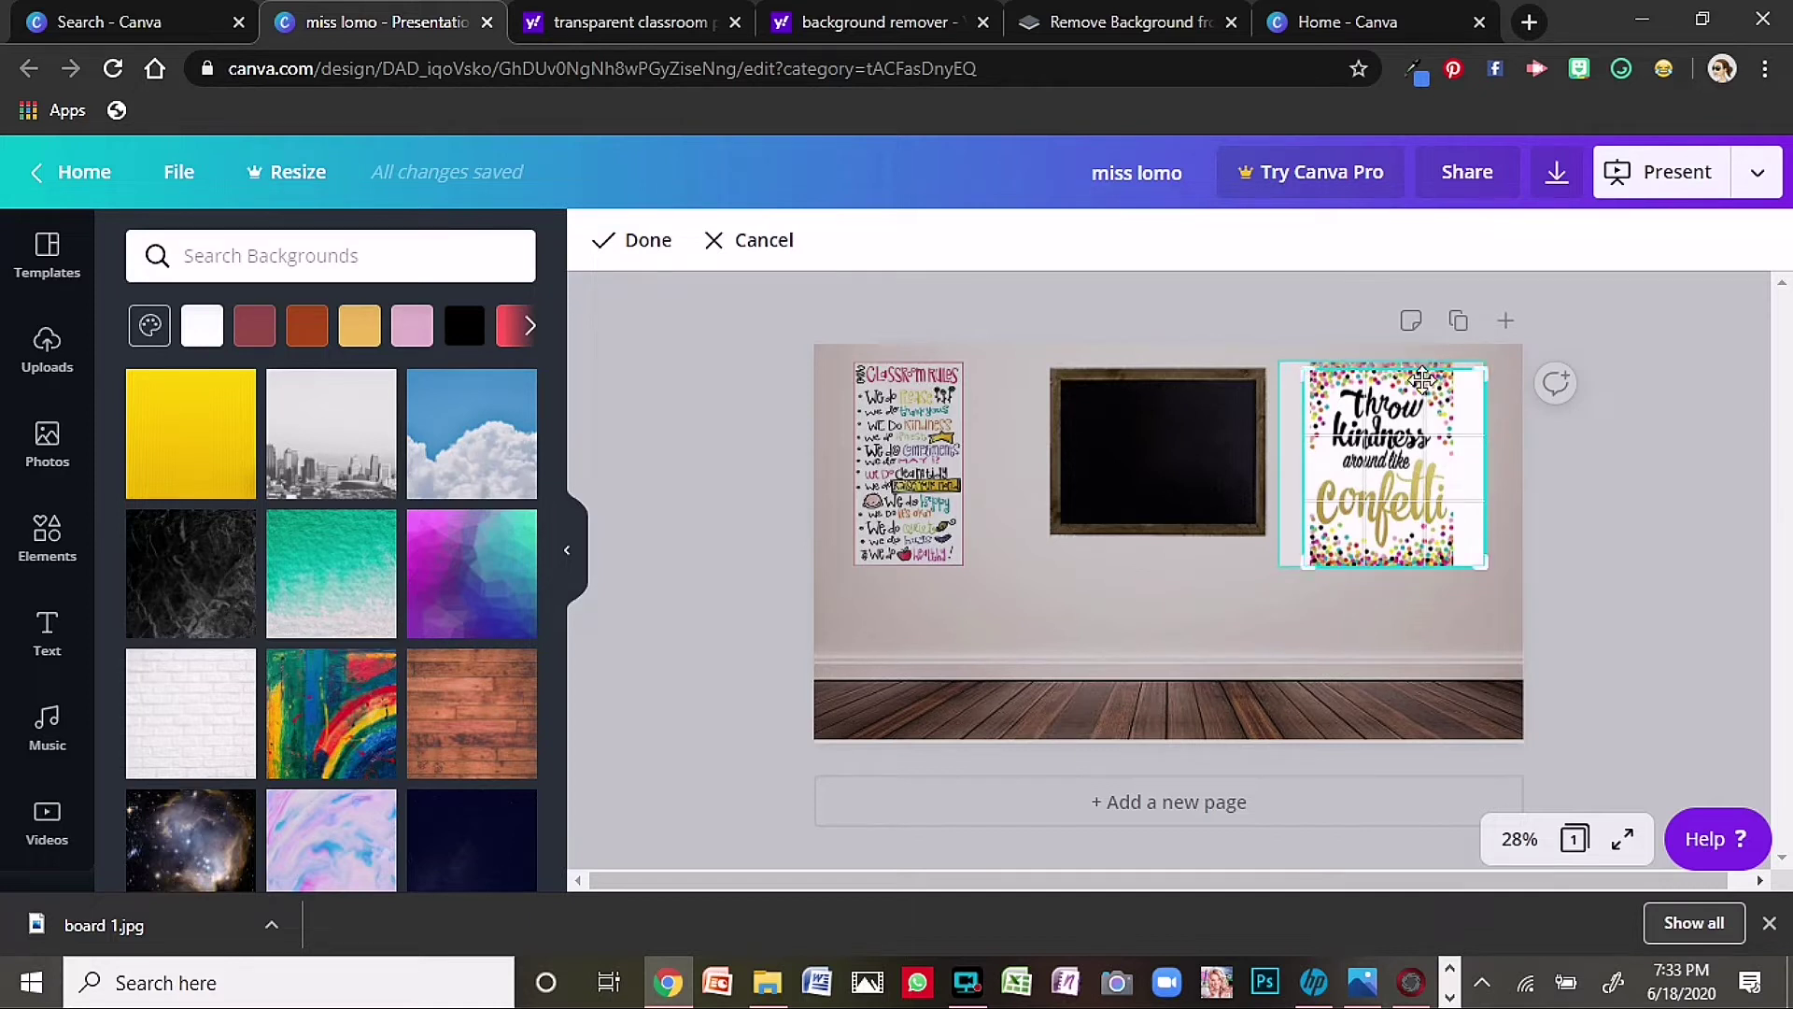
{"action": "left_click_drag", "start_coordinate": [1477, 370], "coordinate": [1443, 363]}
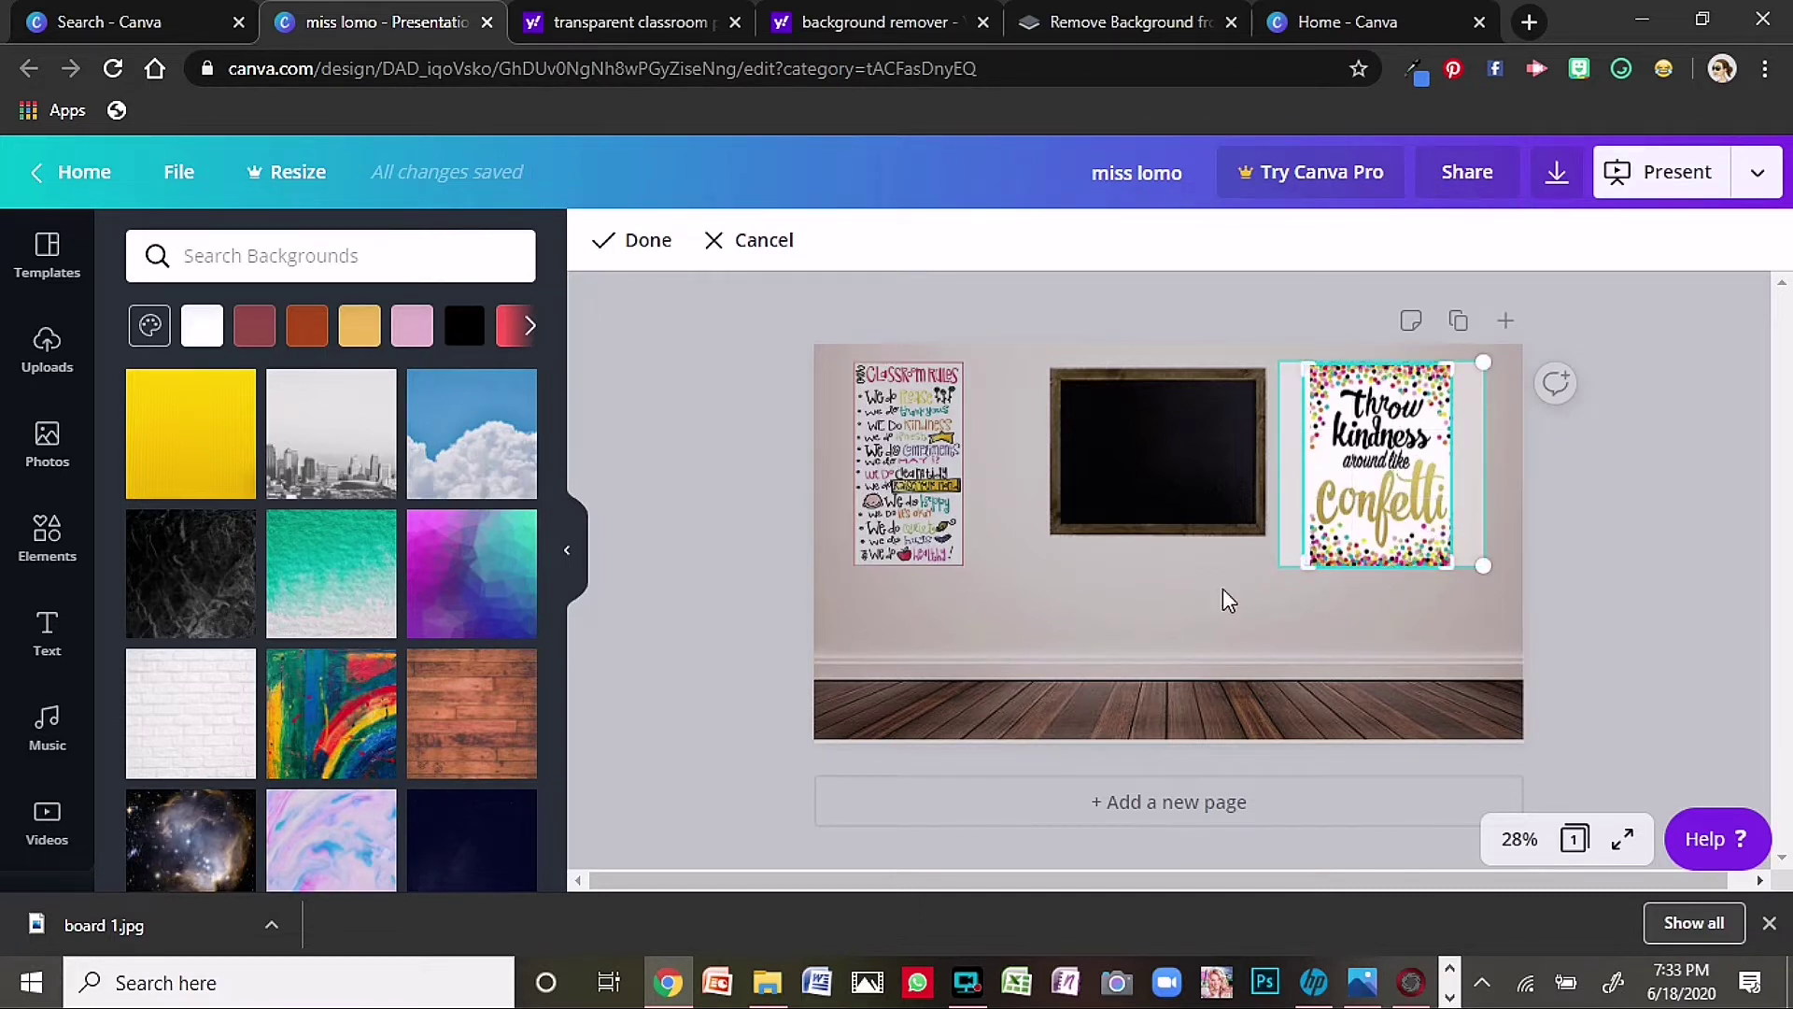
{"action": "left_click", "coordinate": [647, 248]}
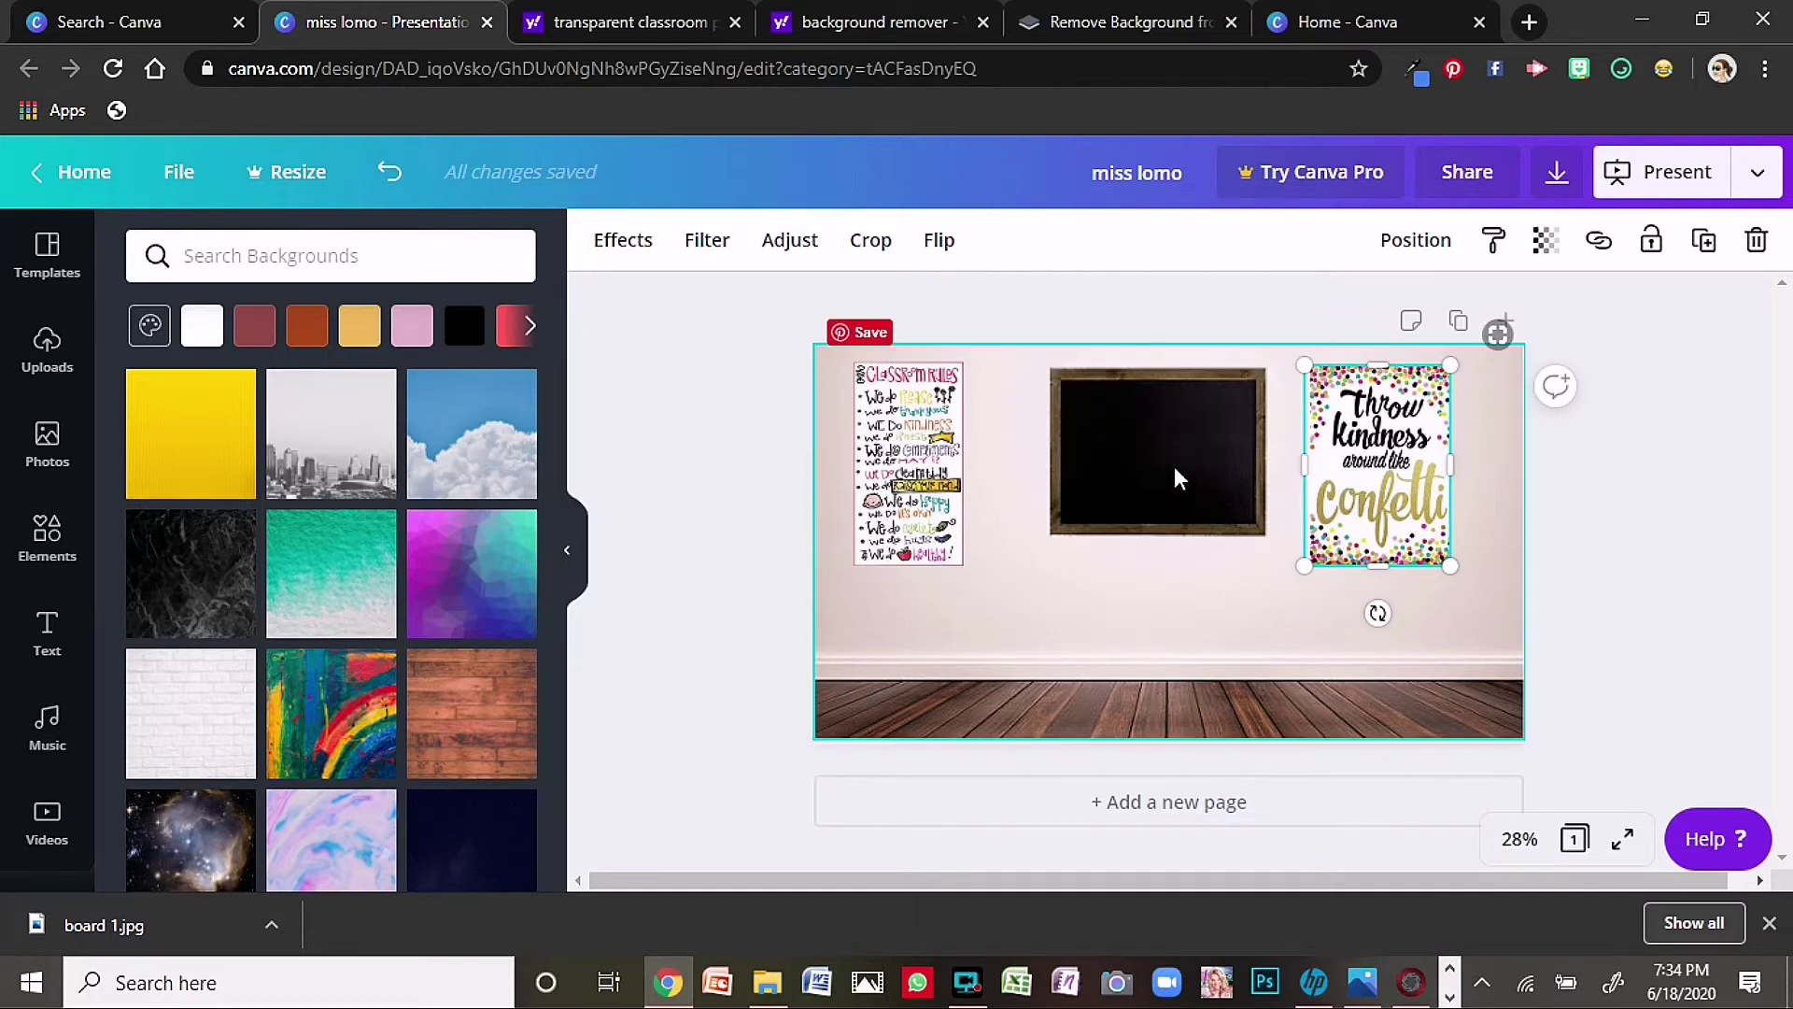
- Search the elements library for "teacher" and look through the illustrations
{"action": "left_click", "coordinate": [42, 547]}
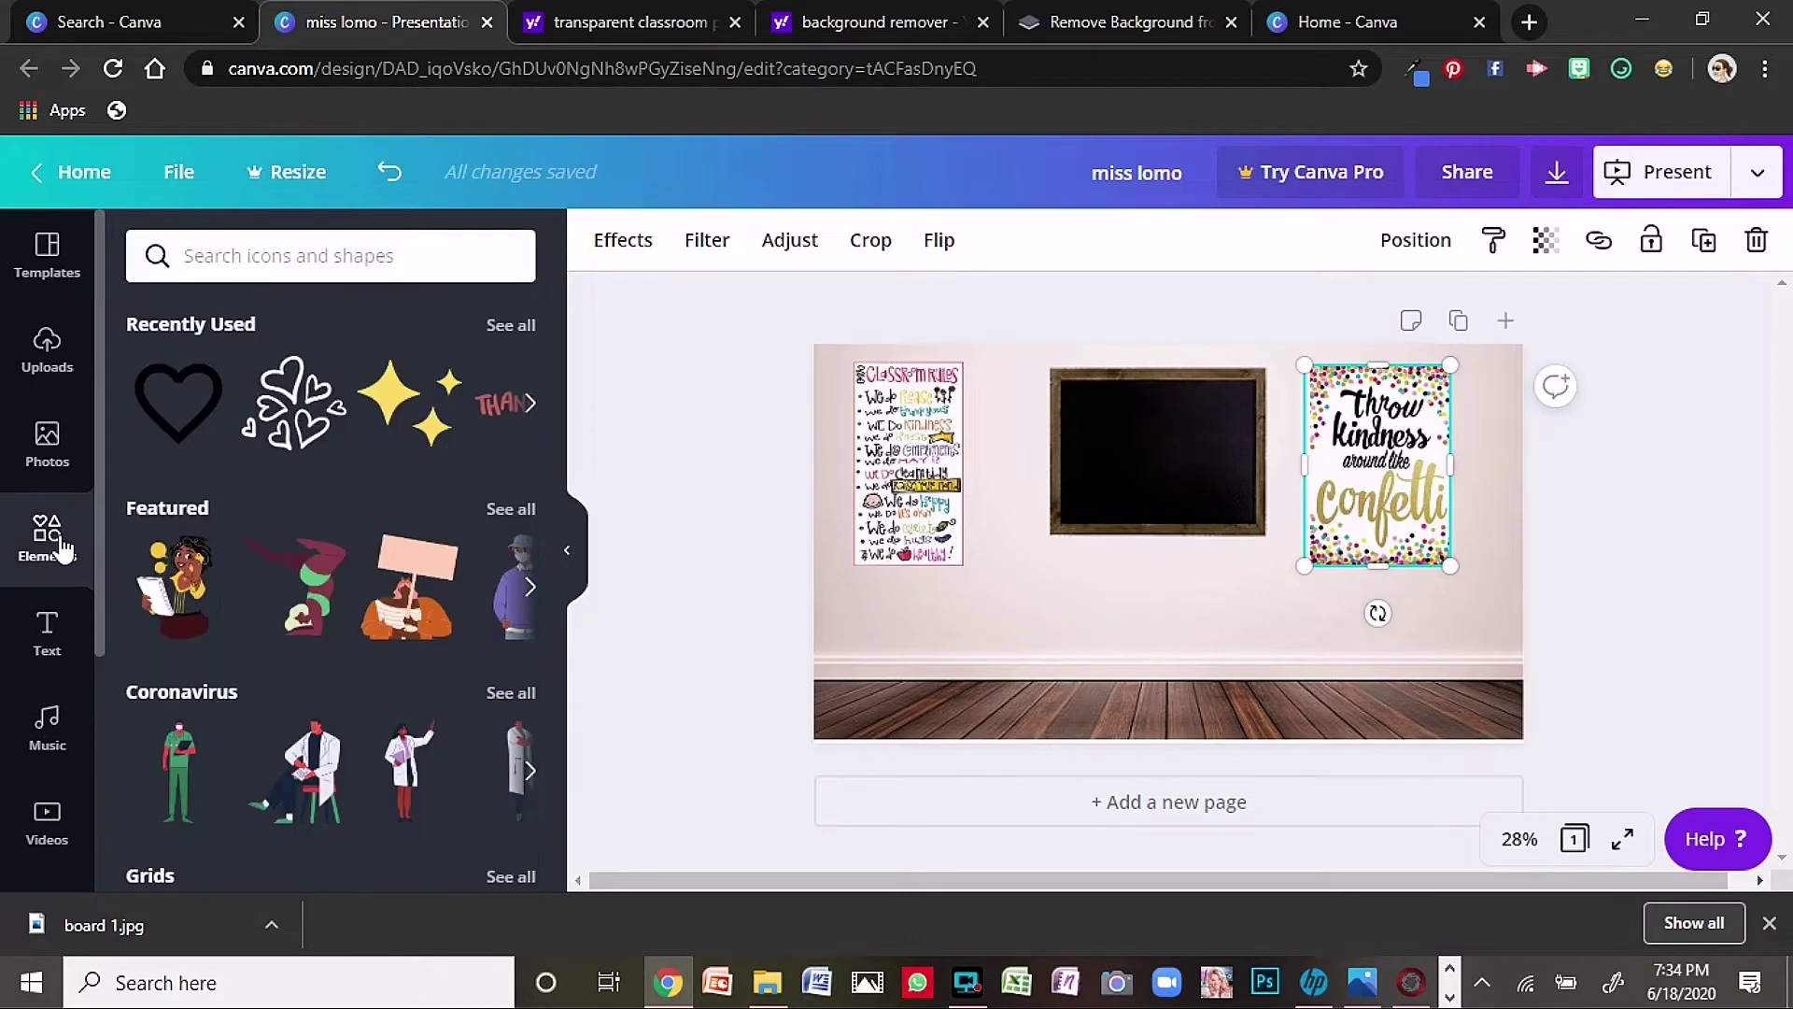
{"action": "left_click", "coordinate": [259, 263]}
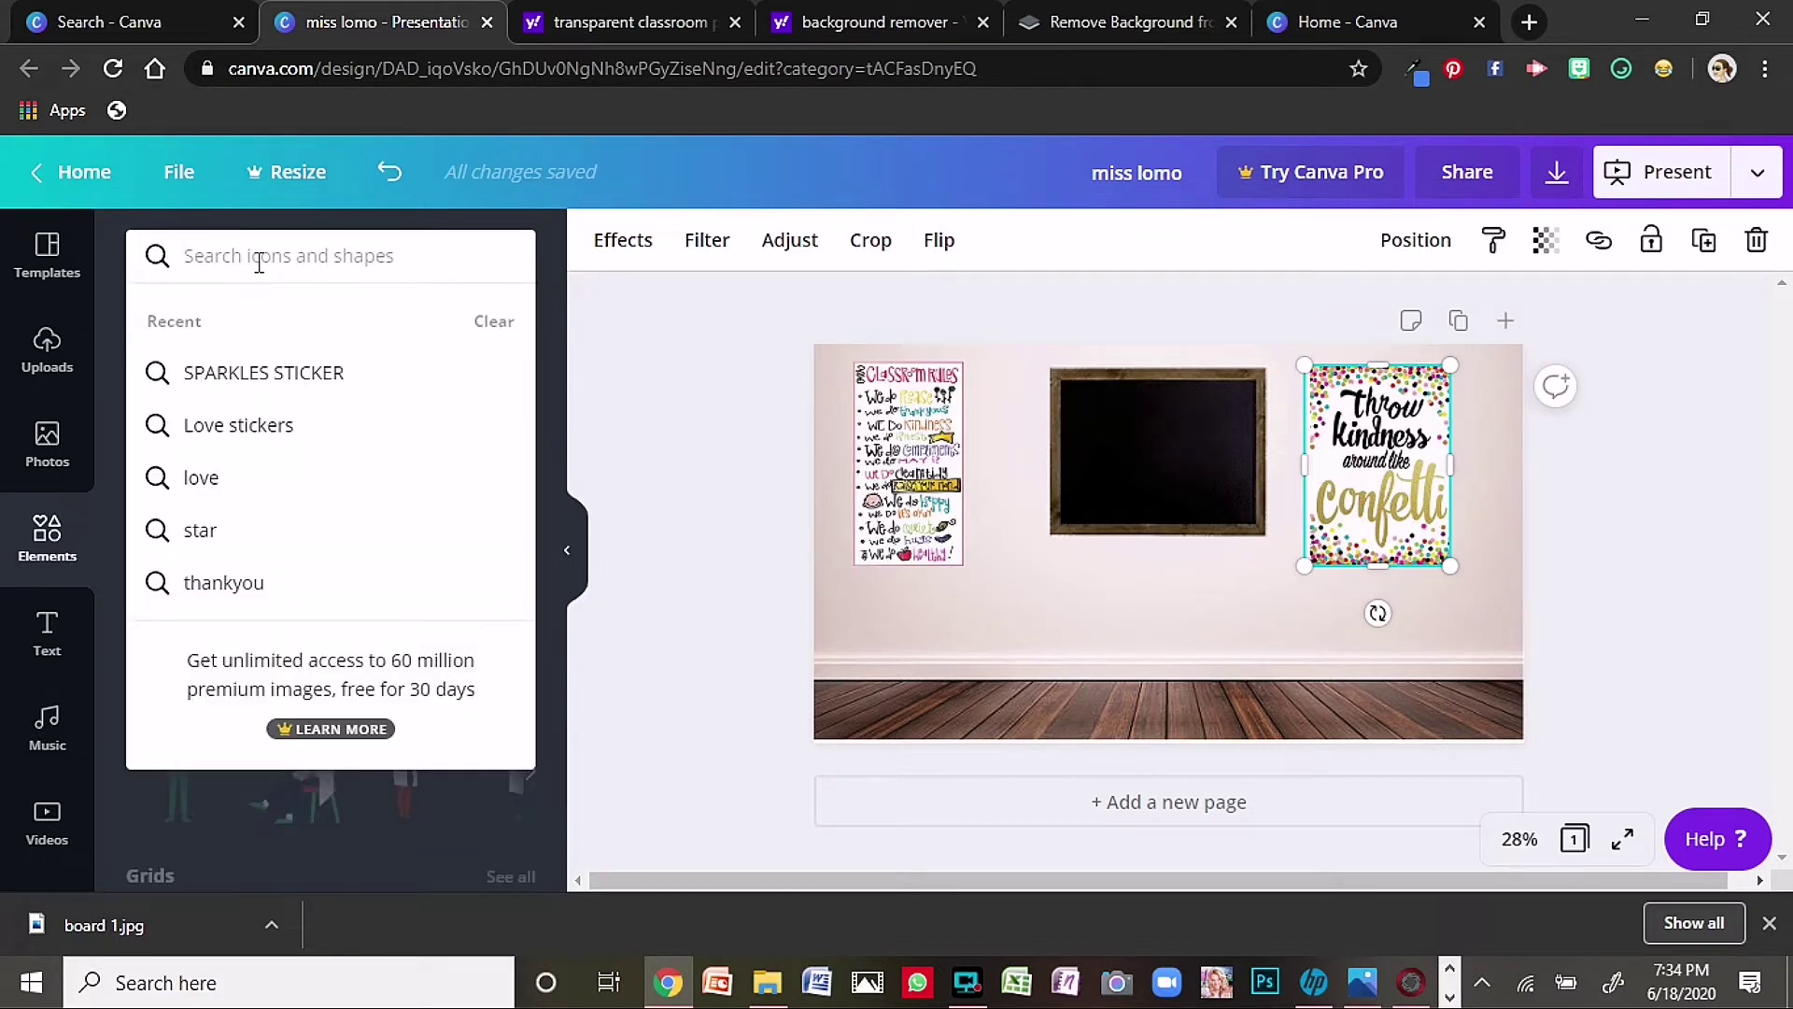
{"action": "type", "text": "teacher"}
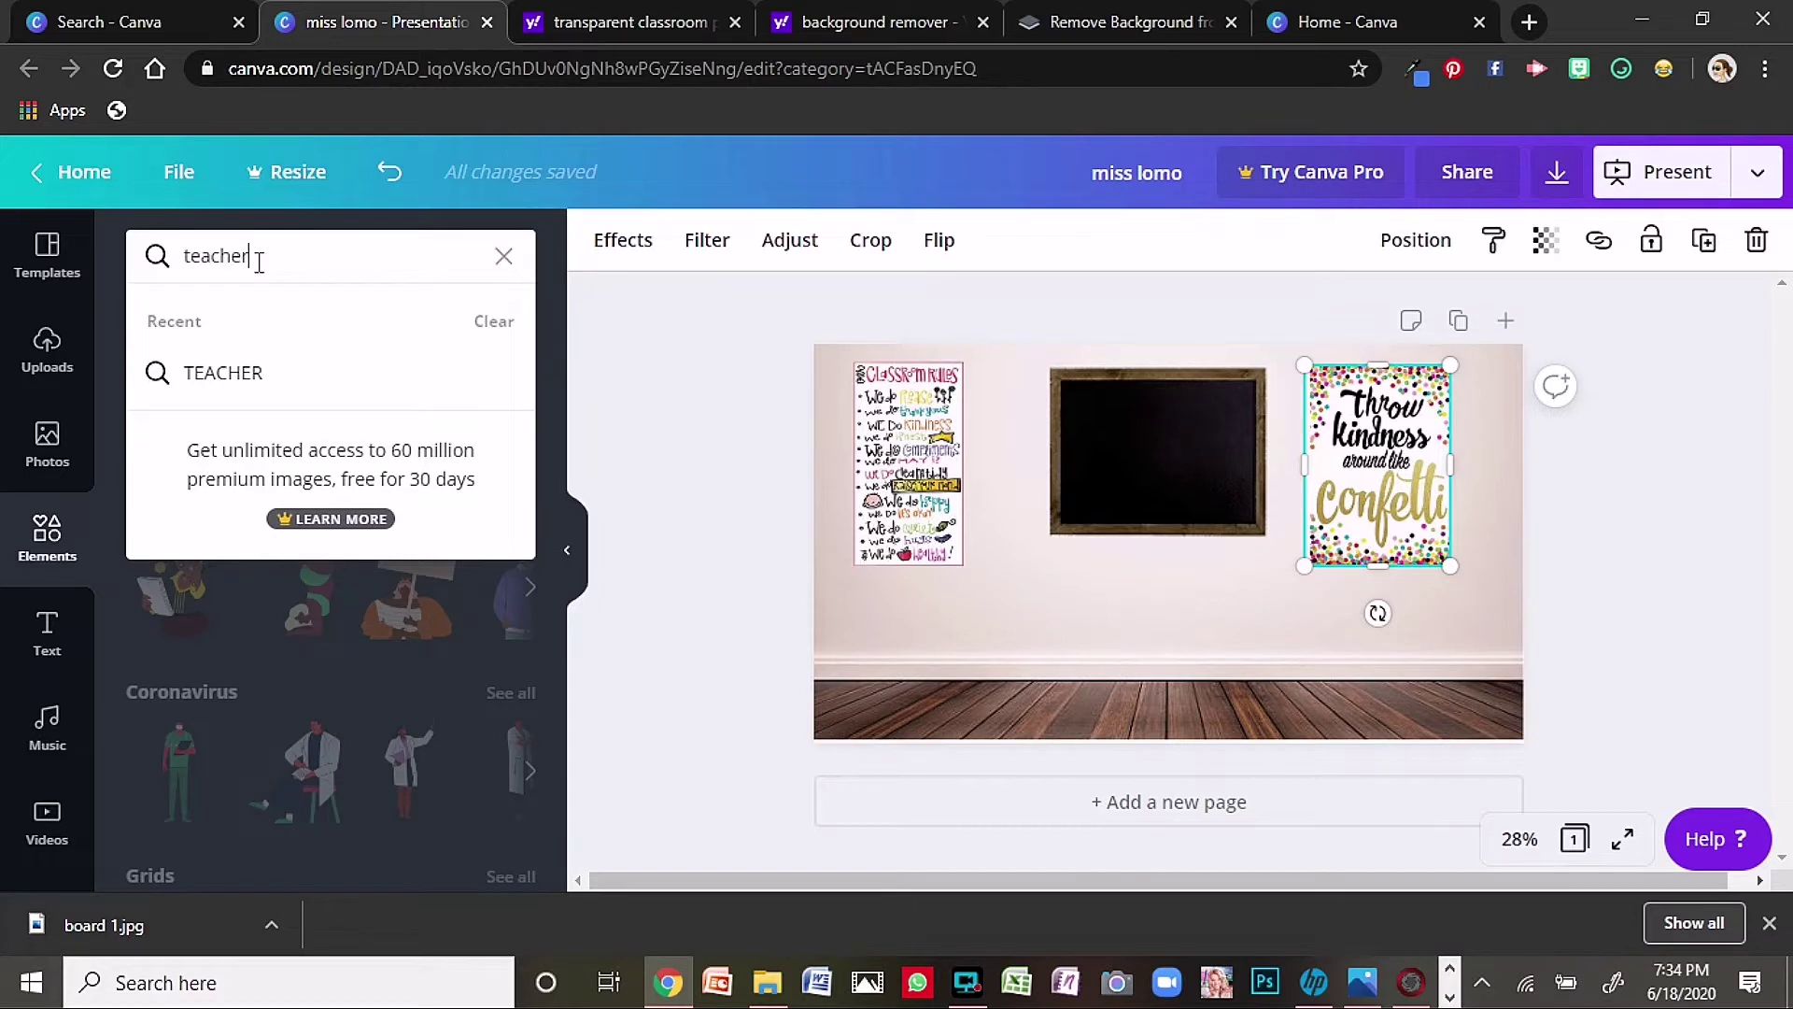
{"action": "key", "text": "Return"}
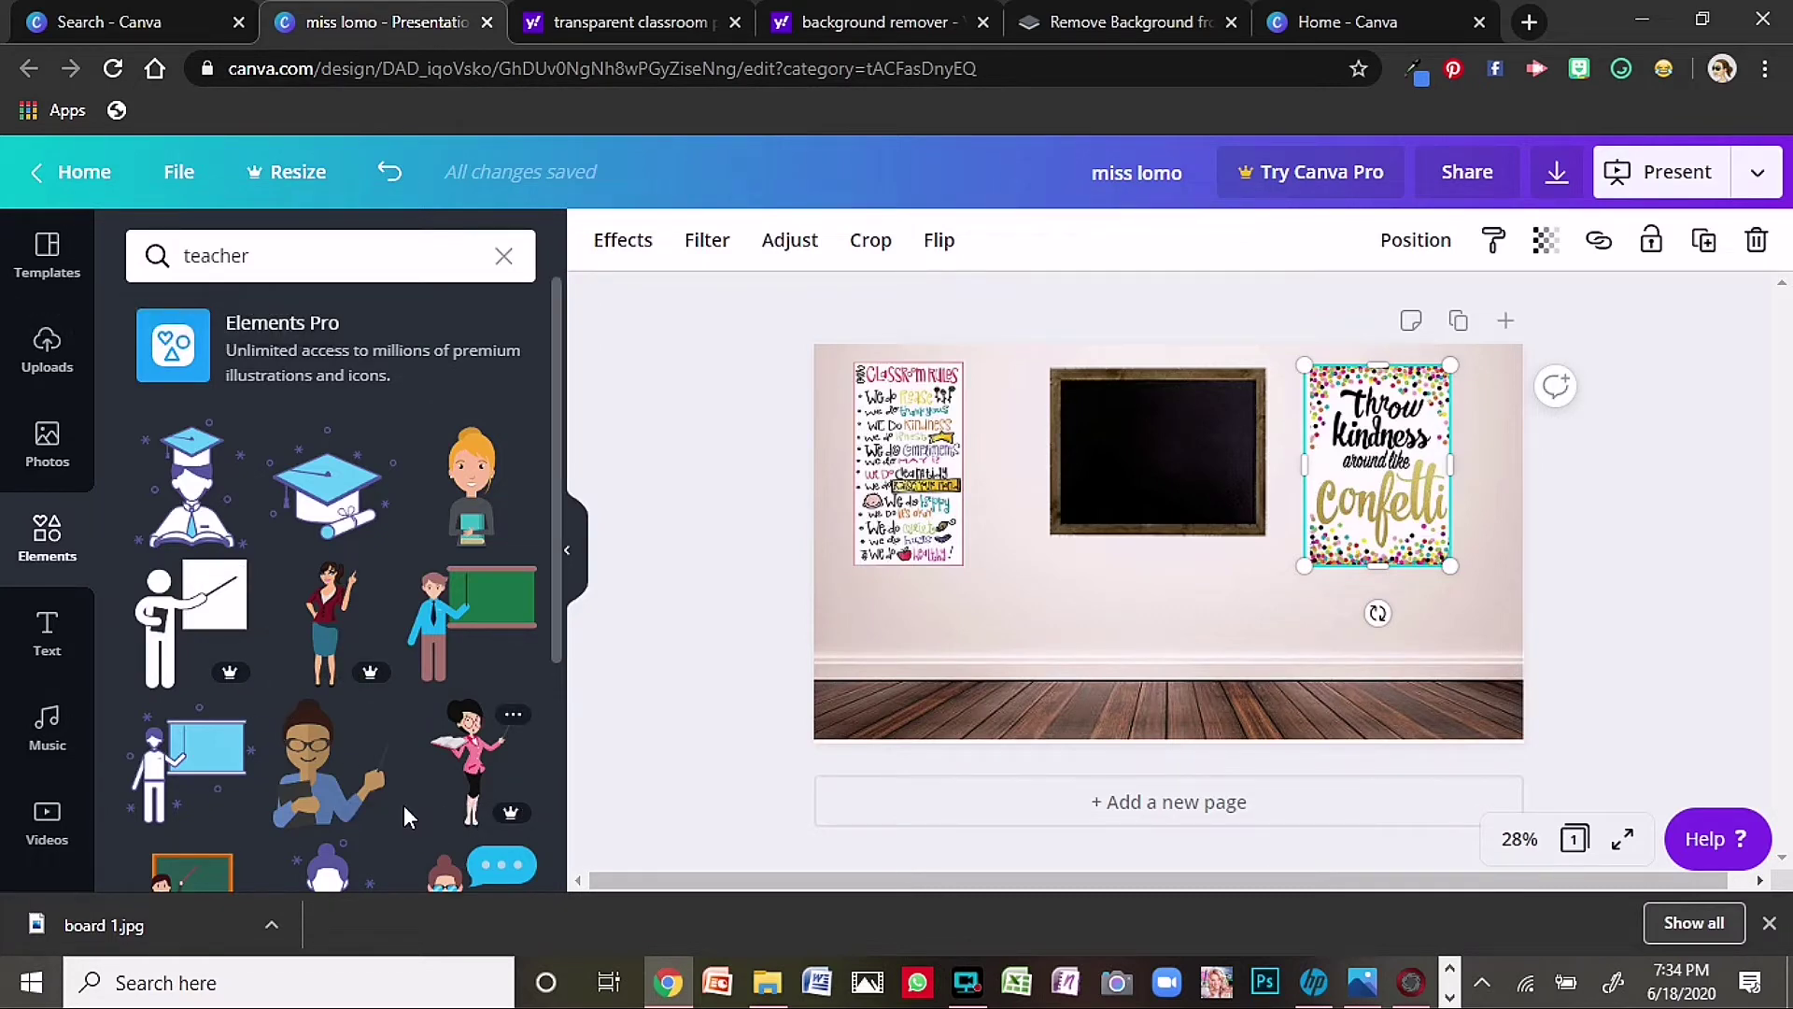
{"action": "scroll", "coordinate": [396, 792], "scroll_direction": "down", "scroll_amount": 5}
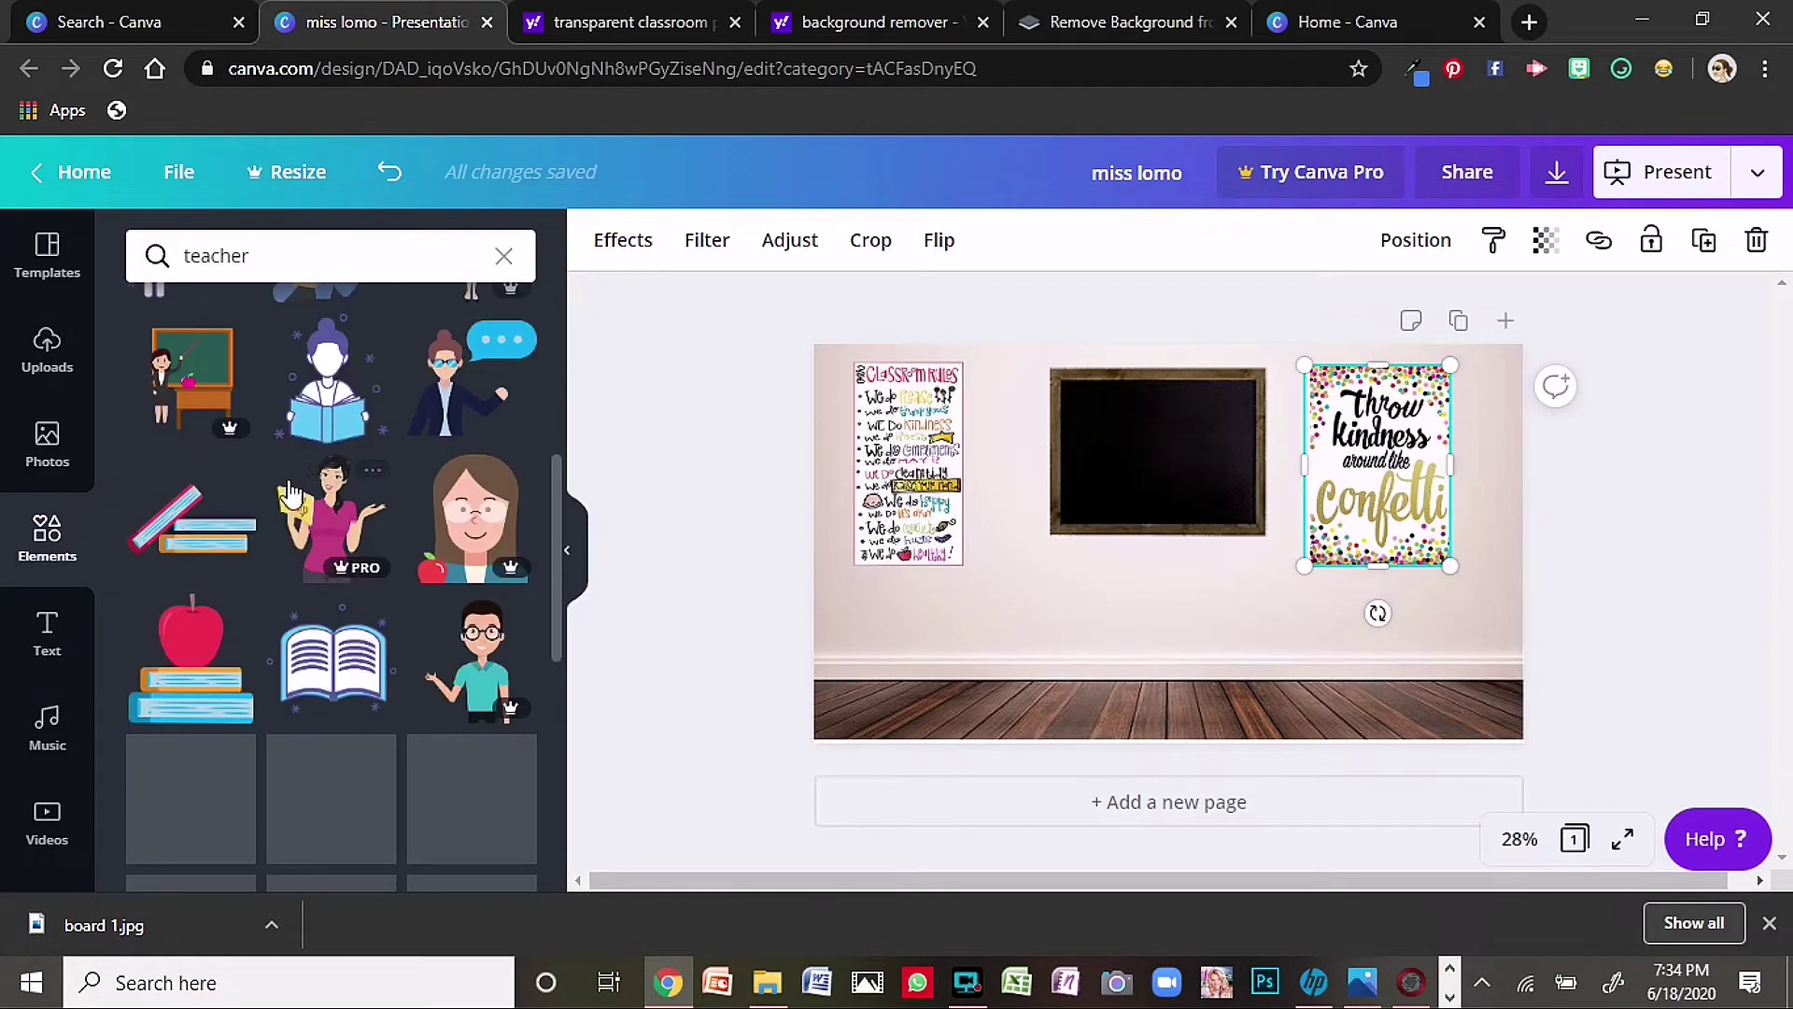
{"action": "scroll", "coordinate": [404, 654], "scroll_direction": "up", "scroll_amount": 4}
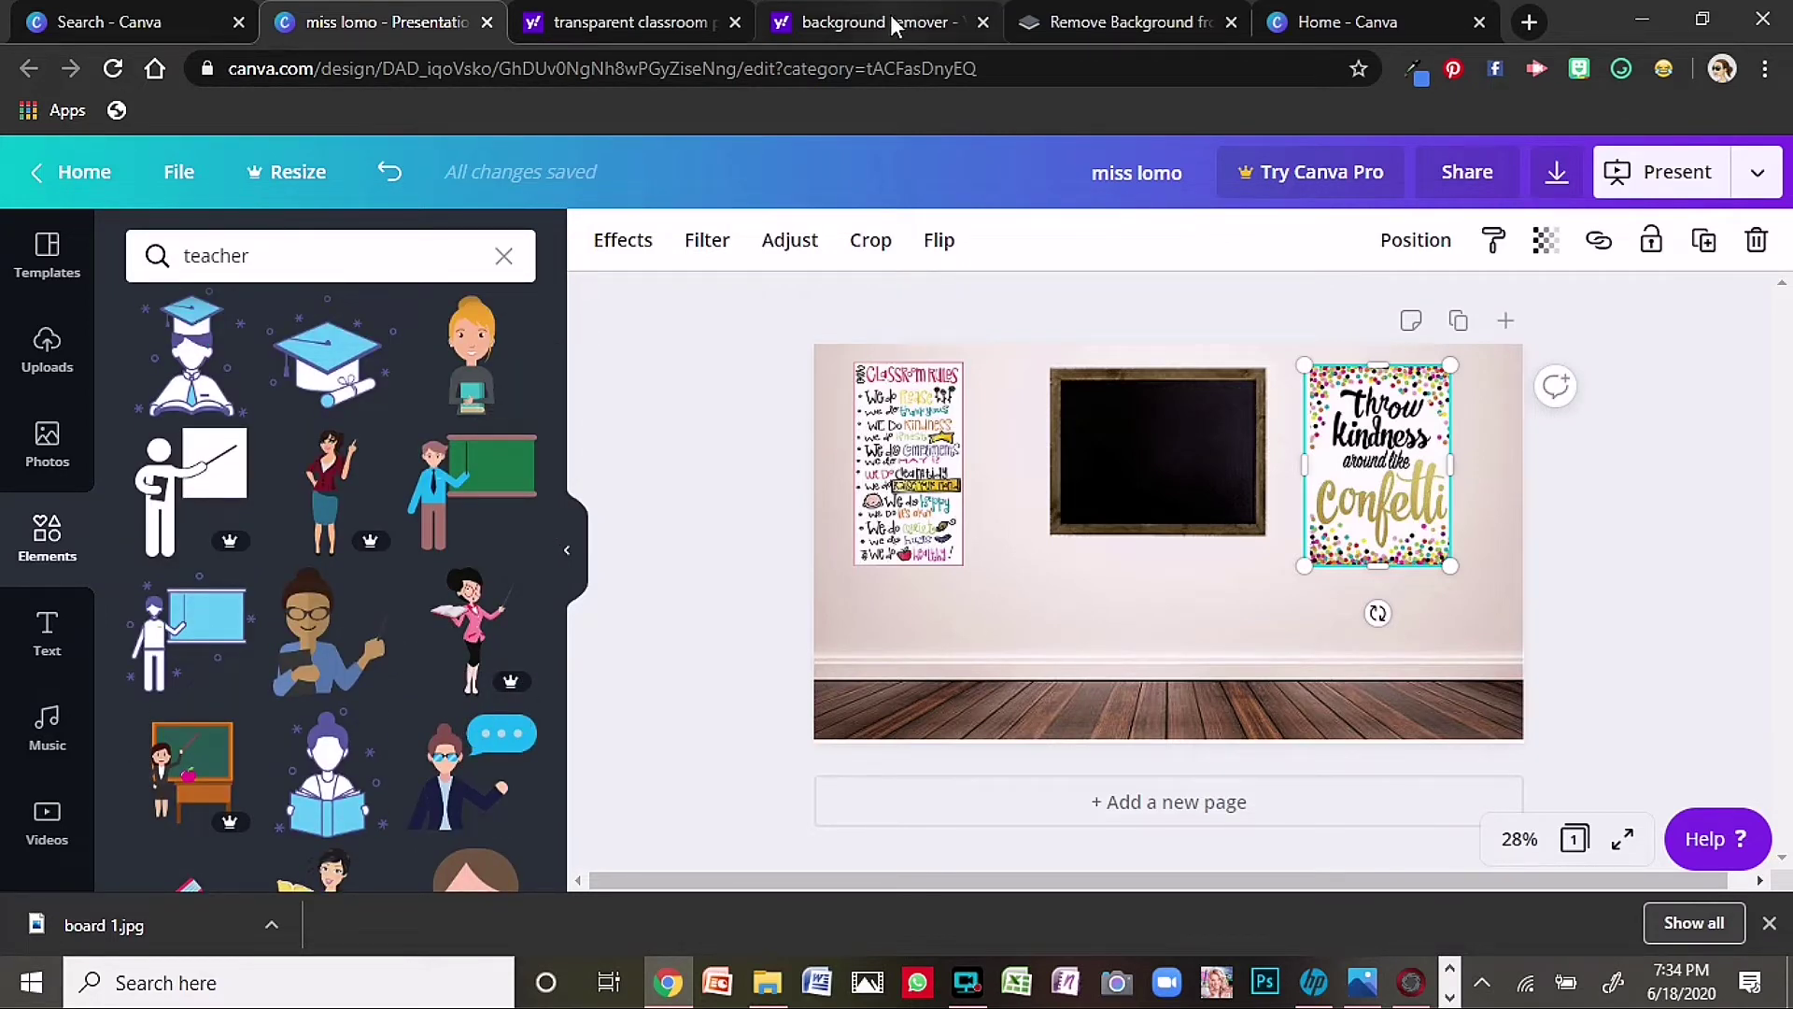
- Switch to the Yahoo image search and replace the poster query with a search for "teacher clip art"
{"action": "left_click", "coordinate": [617, 21]}
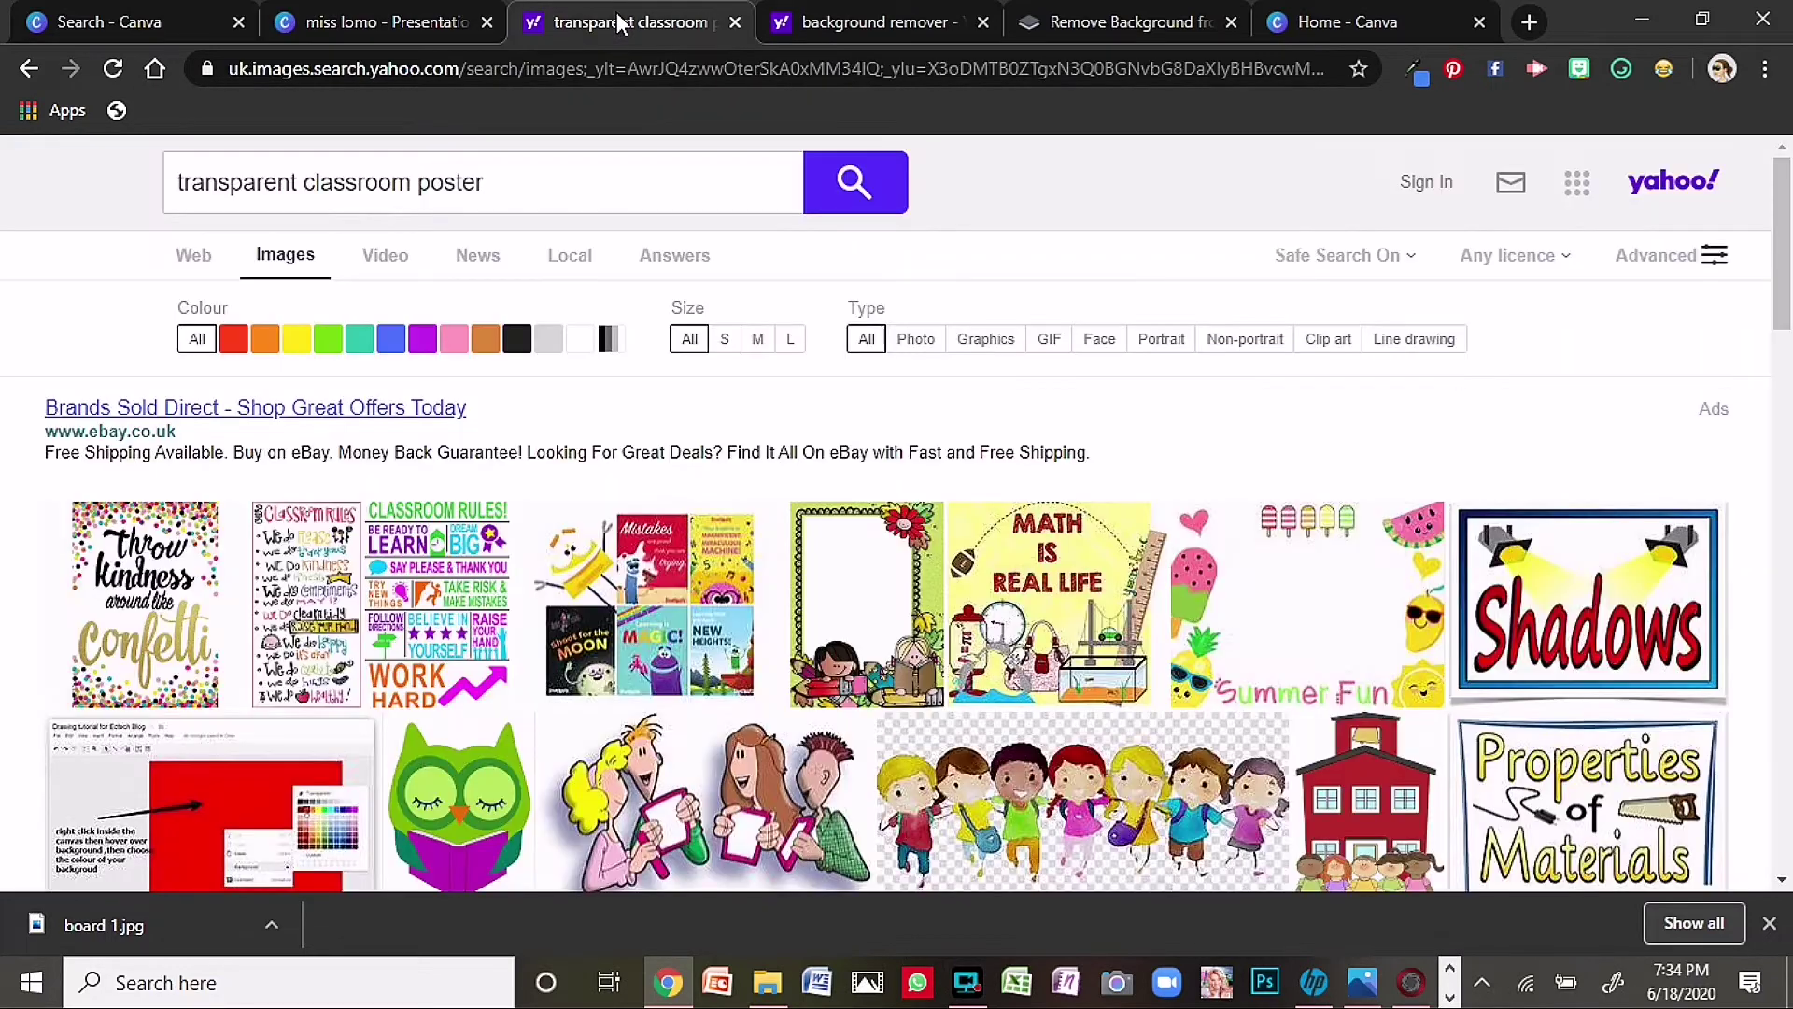
{"action": "key", "text": "ctrl+a"}
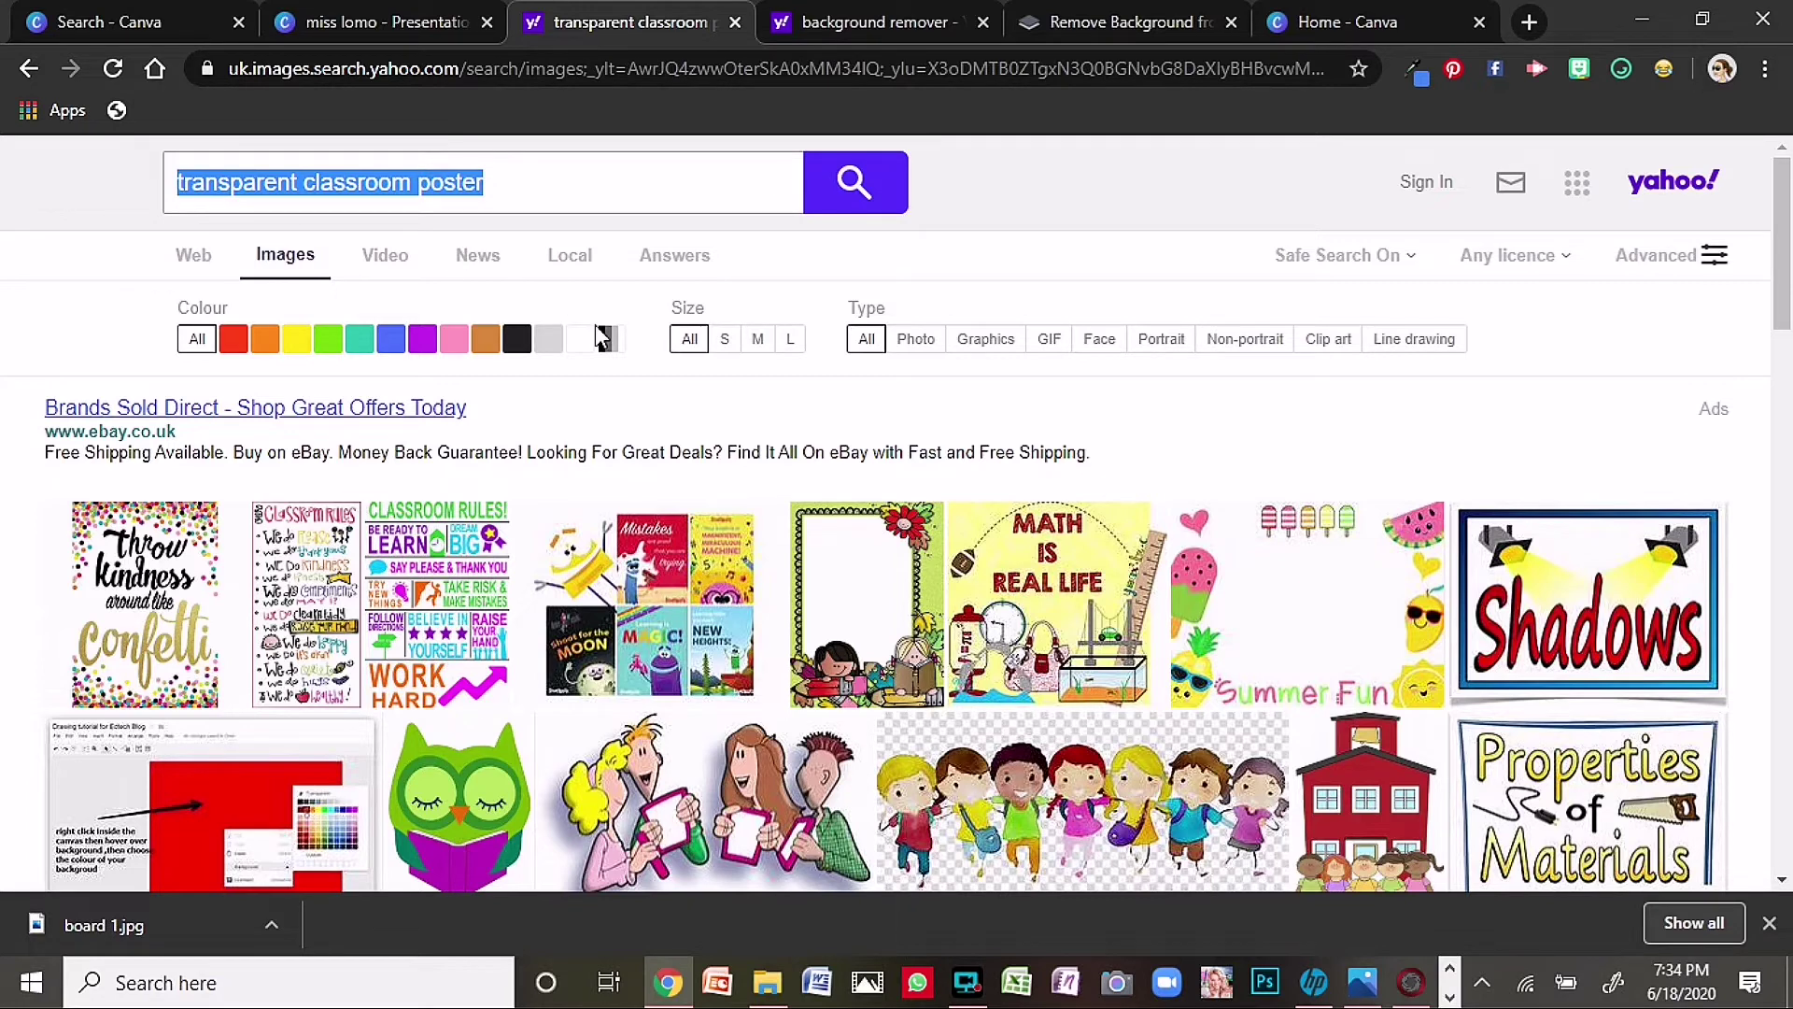
{"action": "type", "text": "te"}
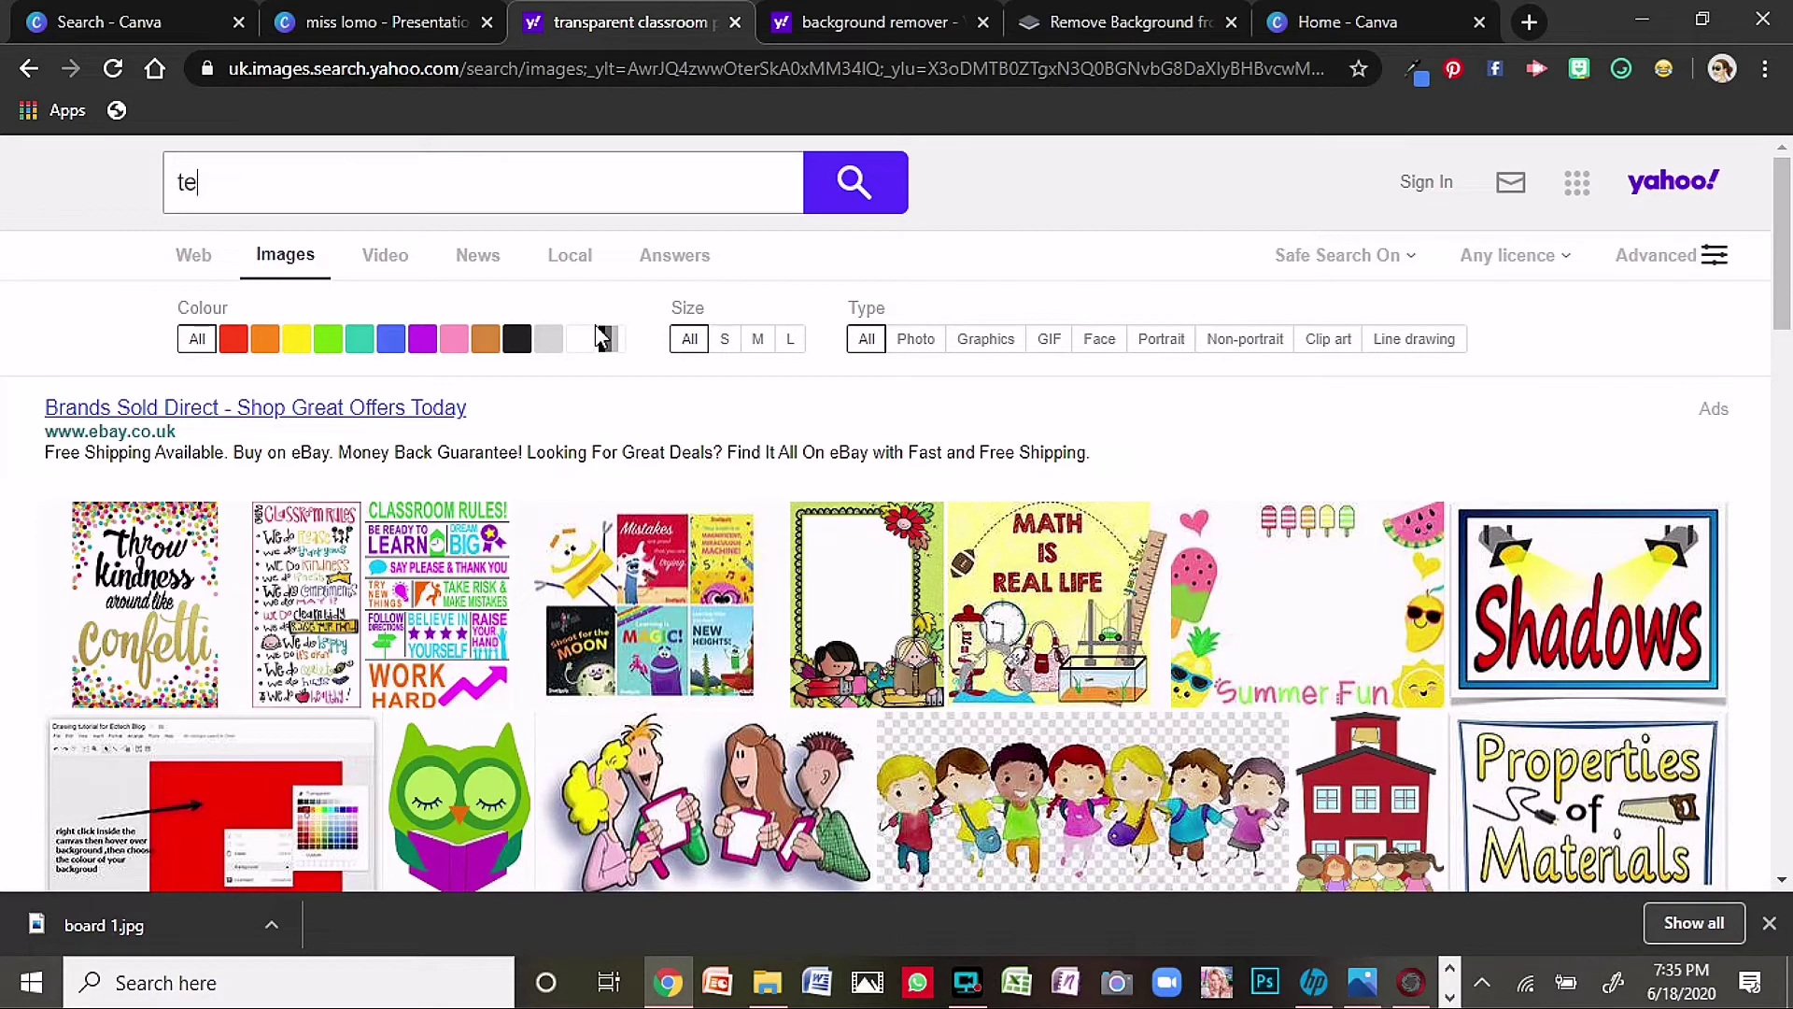
{"action": "type", "text": "accjer"}
{"action": "key", "text": "BackSpace"}
{"action": "key", "text": "BackSpace"}
{"action": "key", "text": "BackSpace"}
{"action": "key", "text": "BackSpace"}
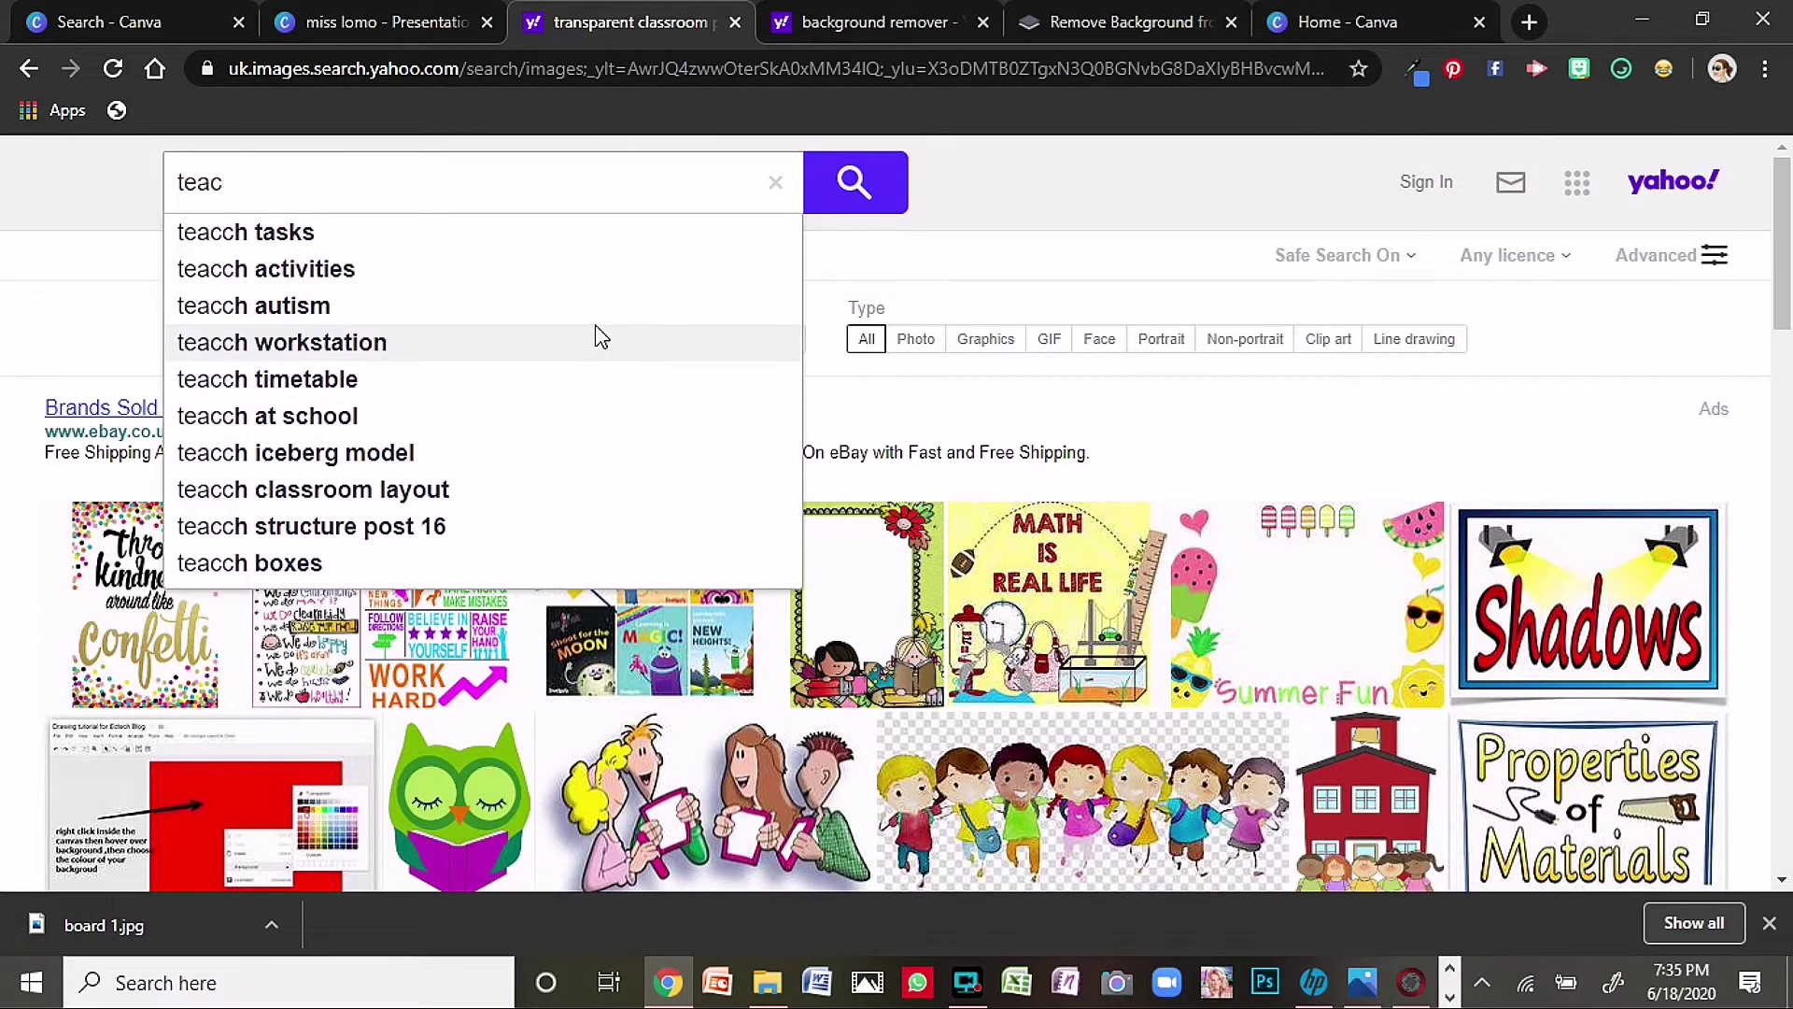
{"action": "type", "text": "her"}
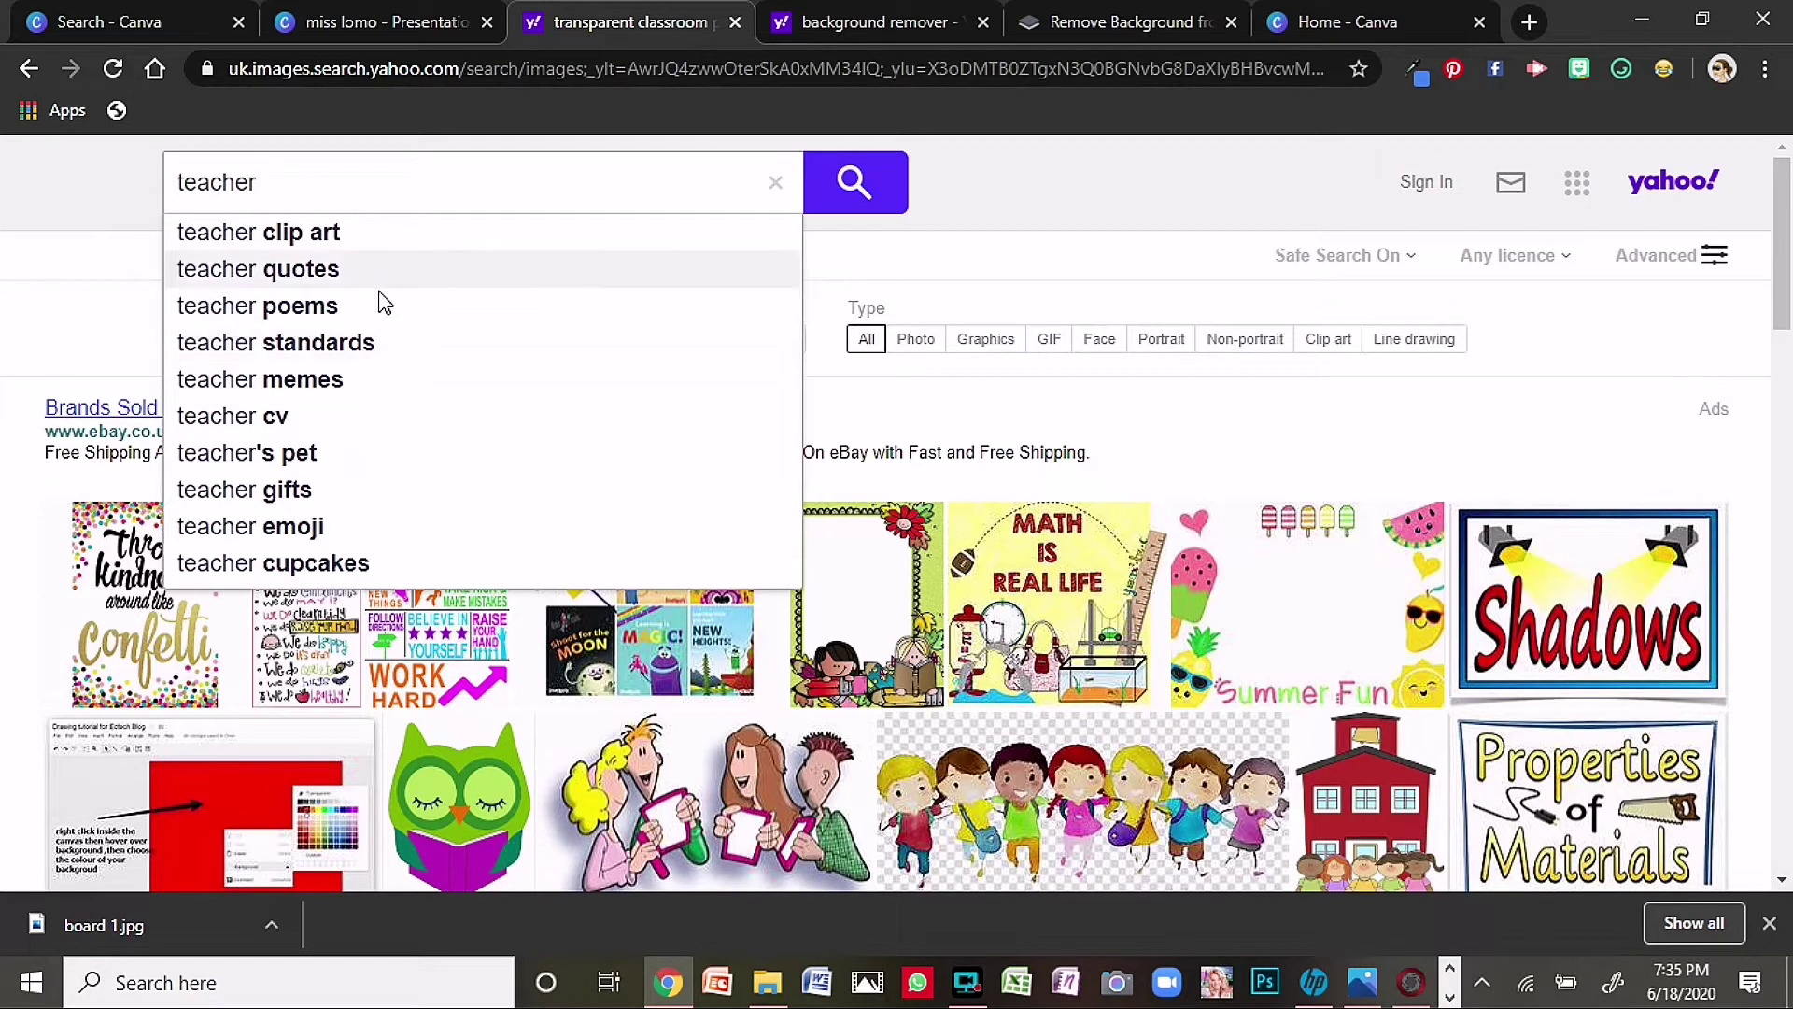
{"action": "left_click", "coordinate": [327, 241]}
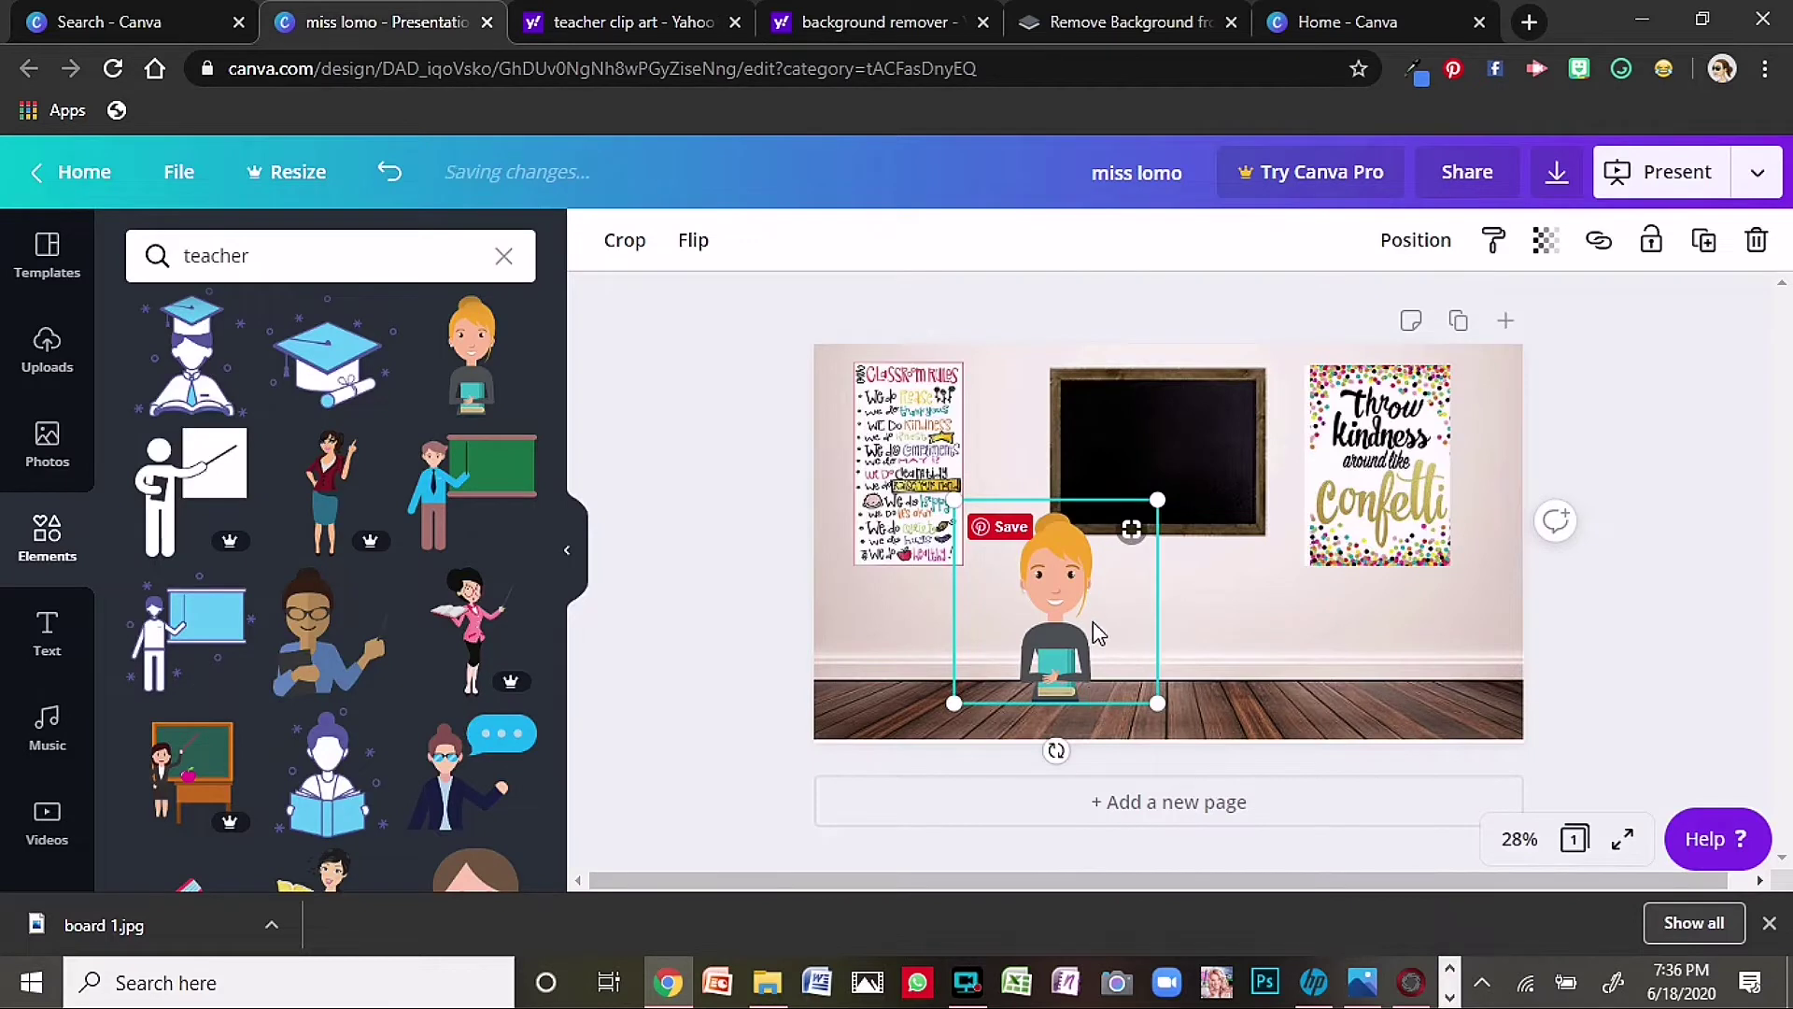
- Open the Bitmoji extension, browse its popular avatar stickers for a teacher figure, and close it
{"action": "left_click", "coordinate": [1580, 67]}
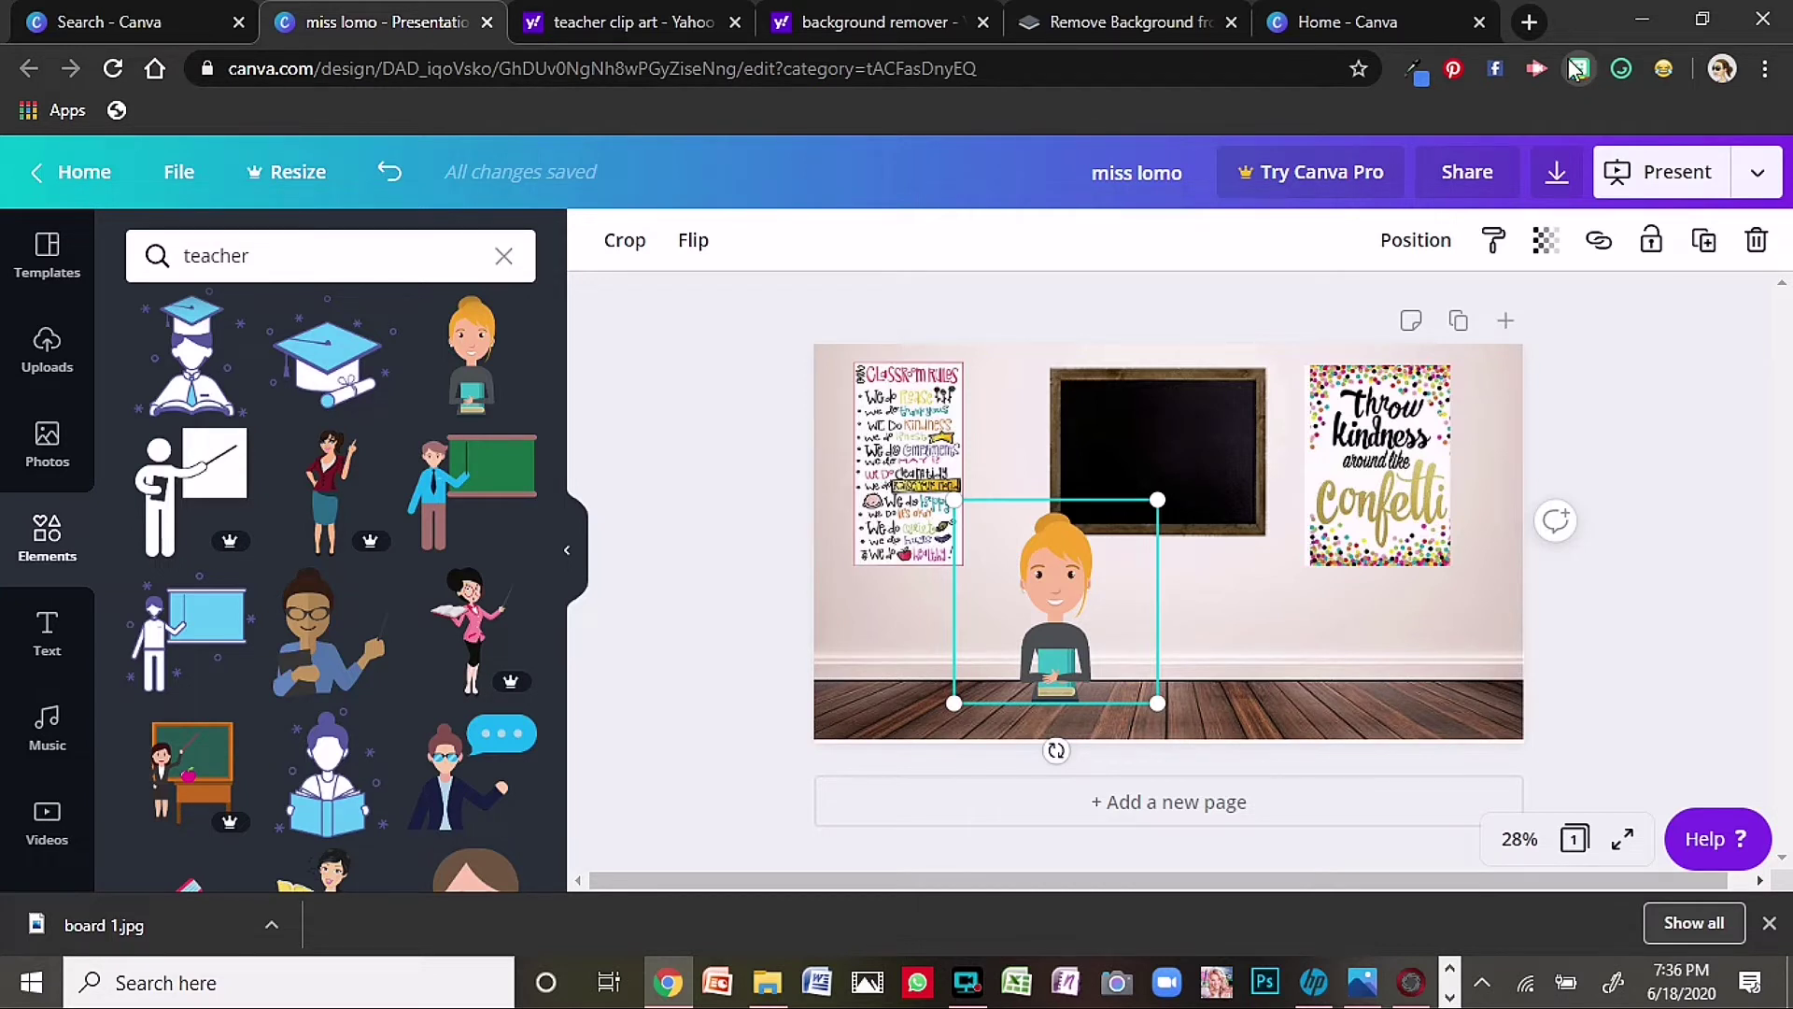
{"action": "left_click", "coordinate": [1579, 74]}
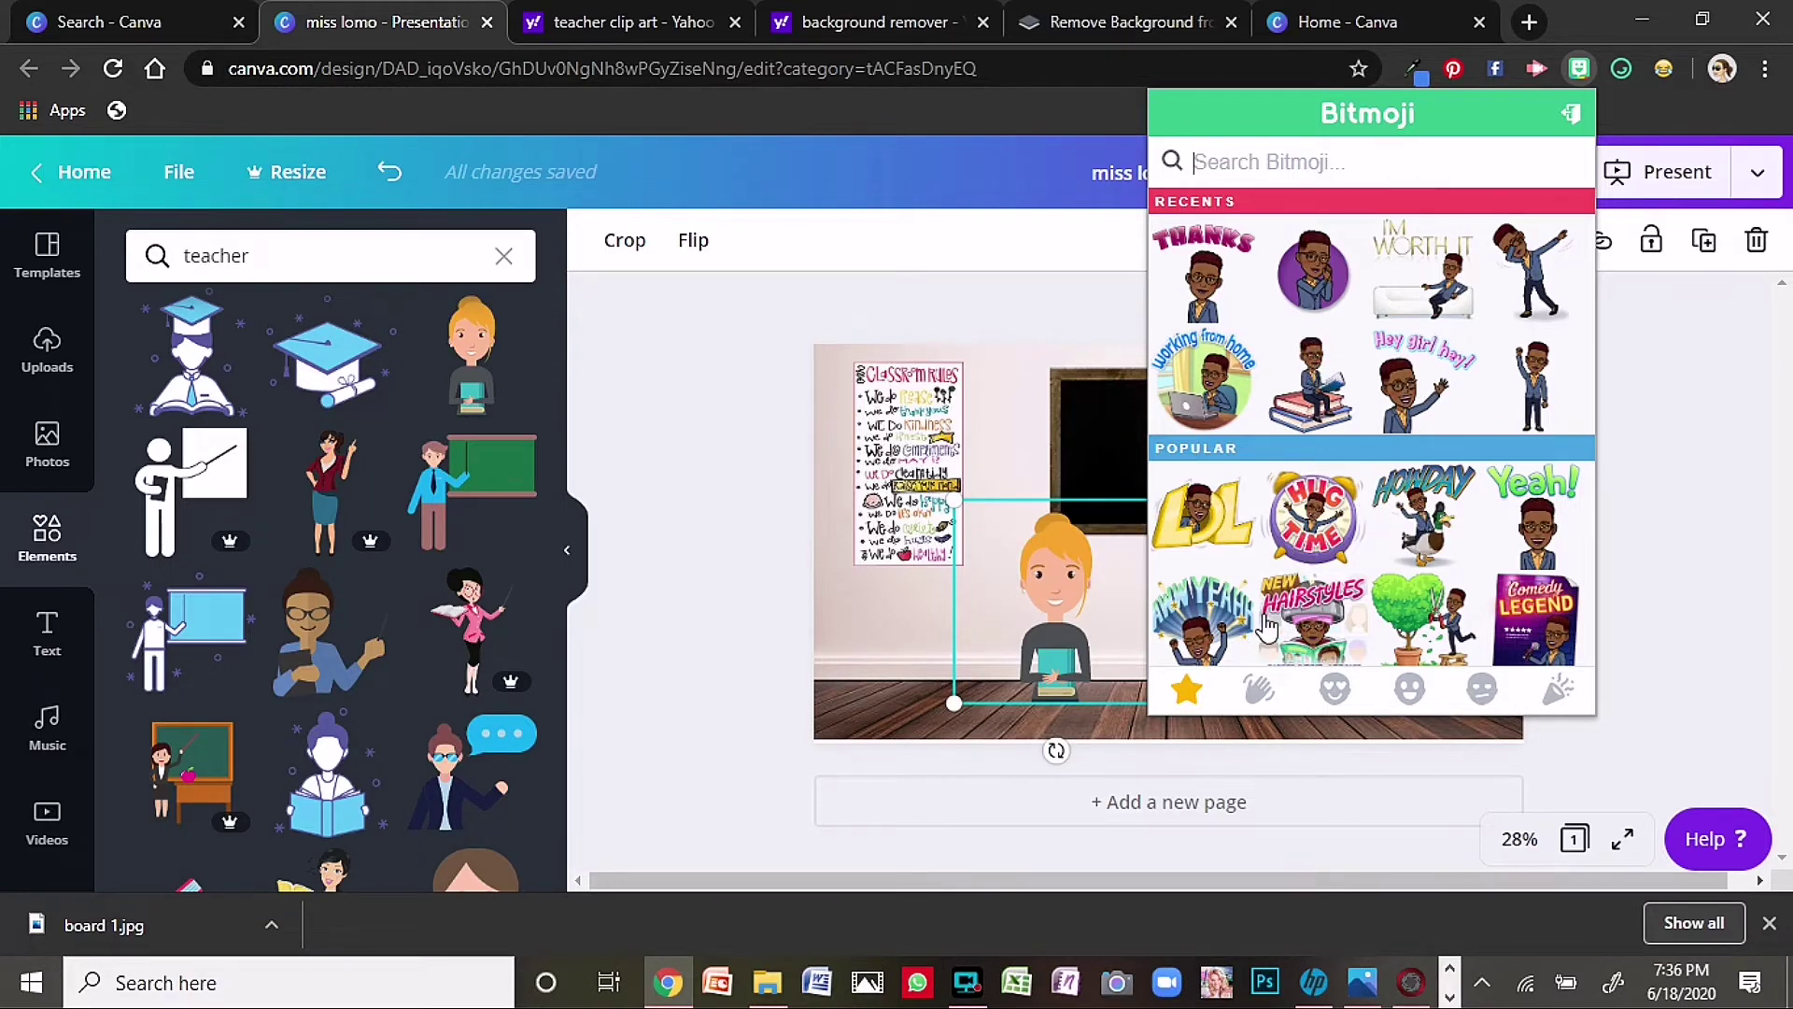
{"action": "scroll", "coordinate": [1286, 491], "scroll_direction": "down", "scroll_amount": 3}
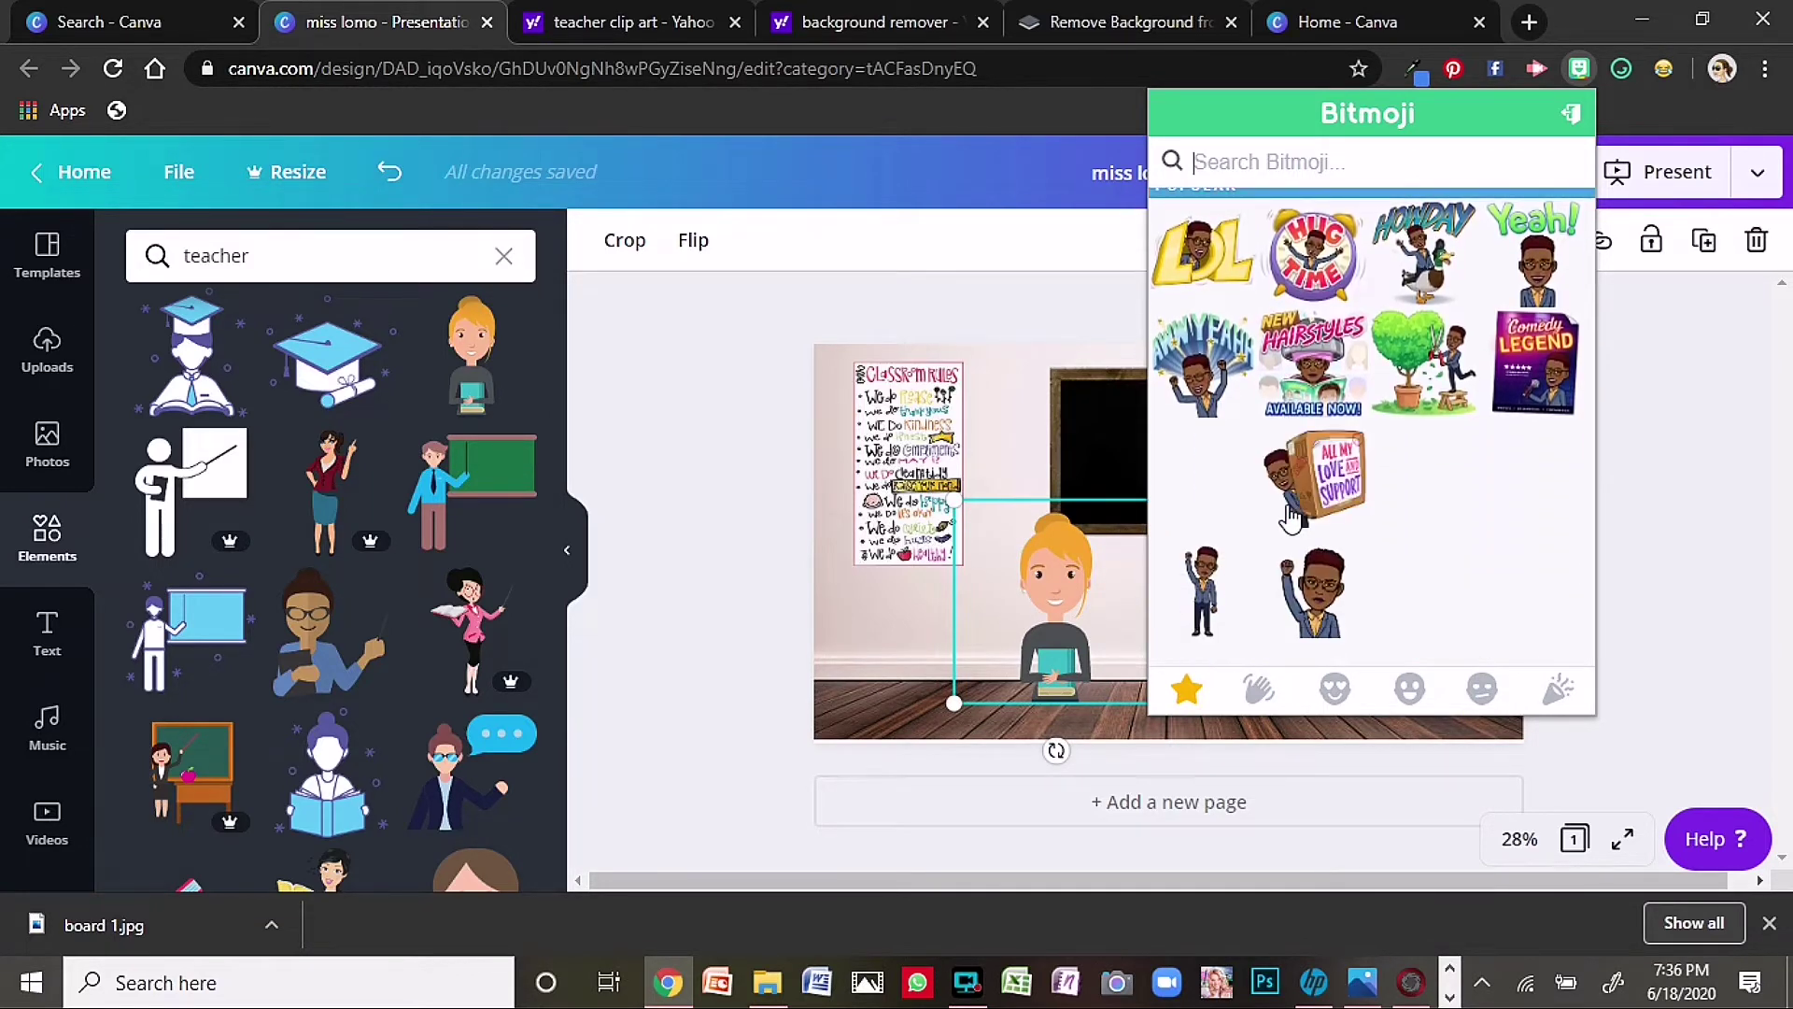
{"action": "scroll", "coordinate": [1288, 516], "scroll_direction": "down", "scroll_amount": 3}
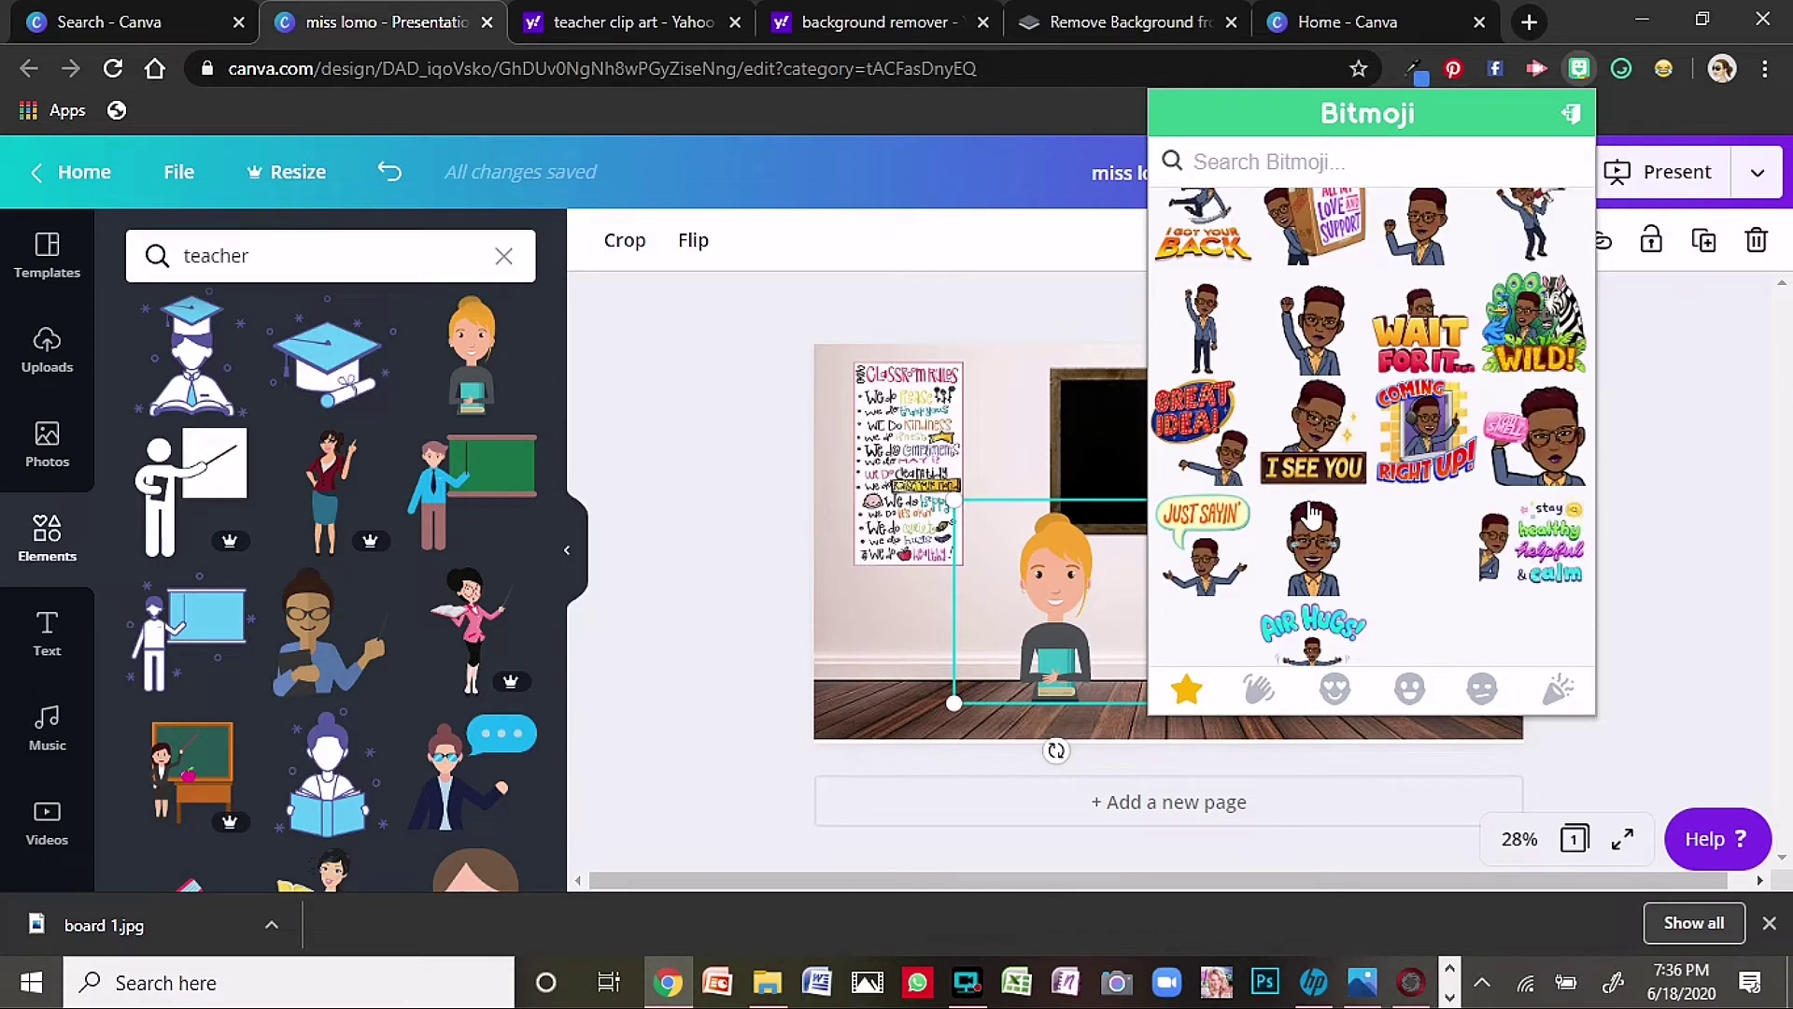
{"action": "scroll", "coordinate": [1312, 512], "scroll_direction": "down", "scroll_amount": 2}
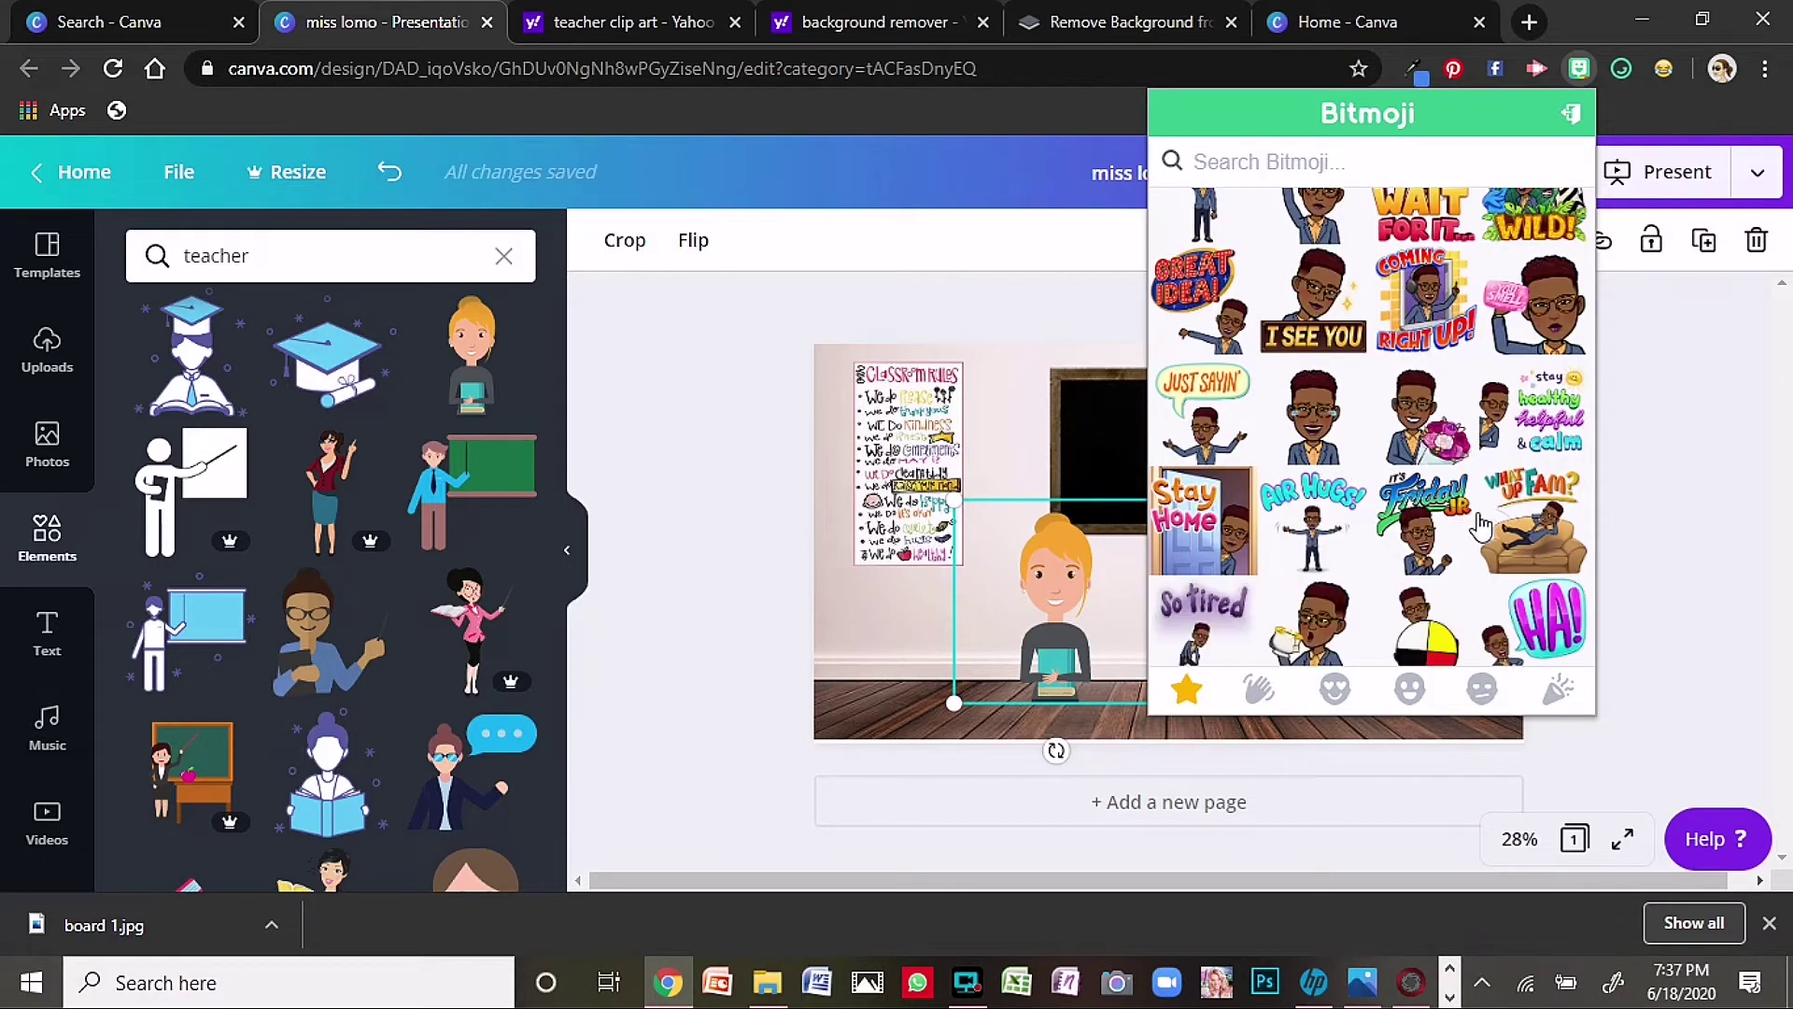
{"action": "scroll", "coordinate": [1312, 617], "scroll_direction": "down", "scroll_amount": 3}
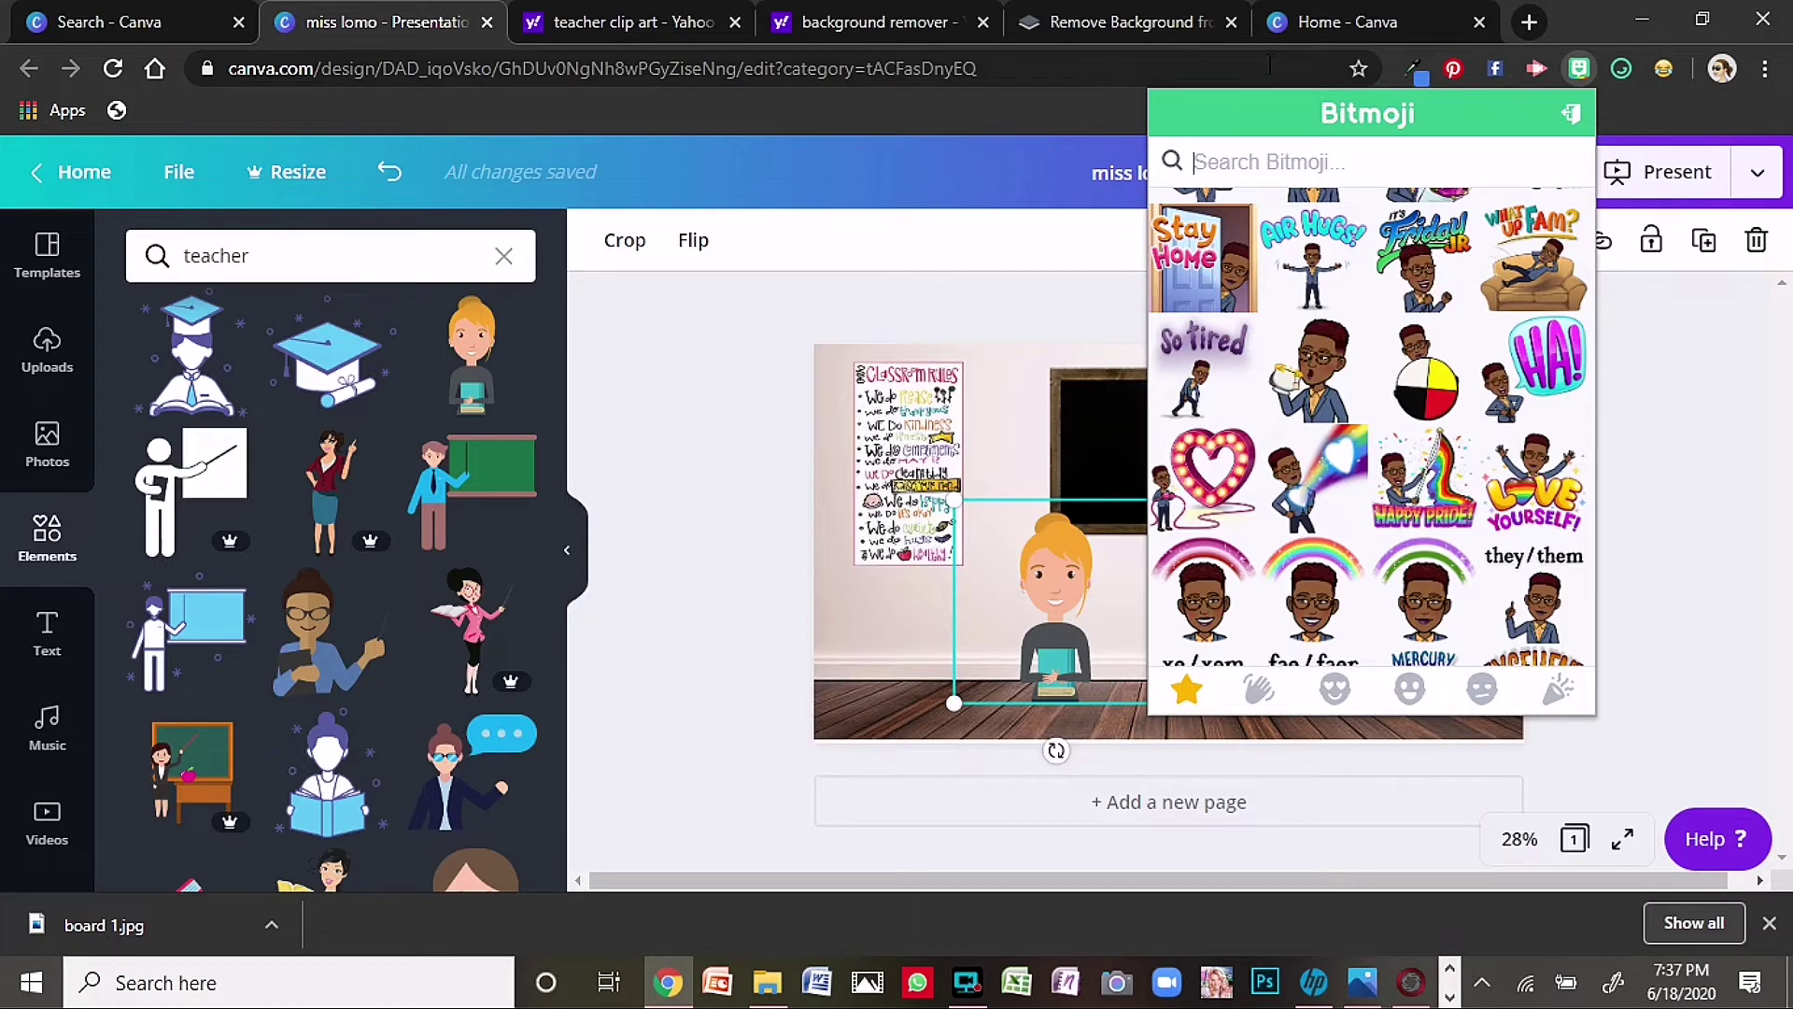
{"action": "left_click", "coordinate": [1123, 112]}
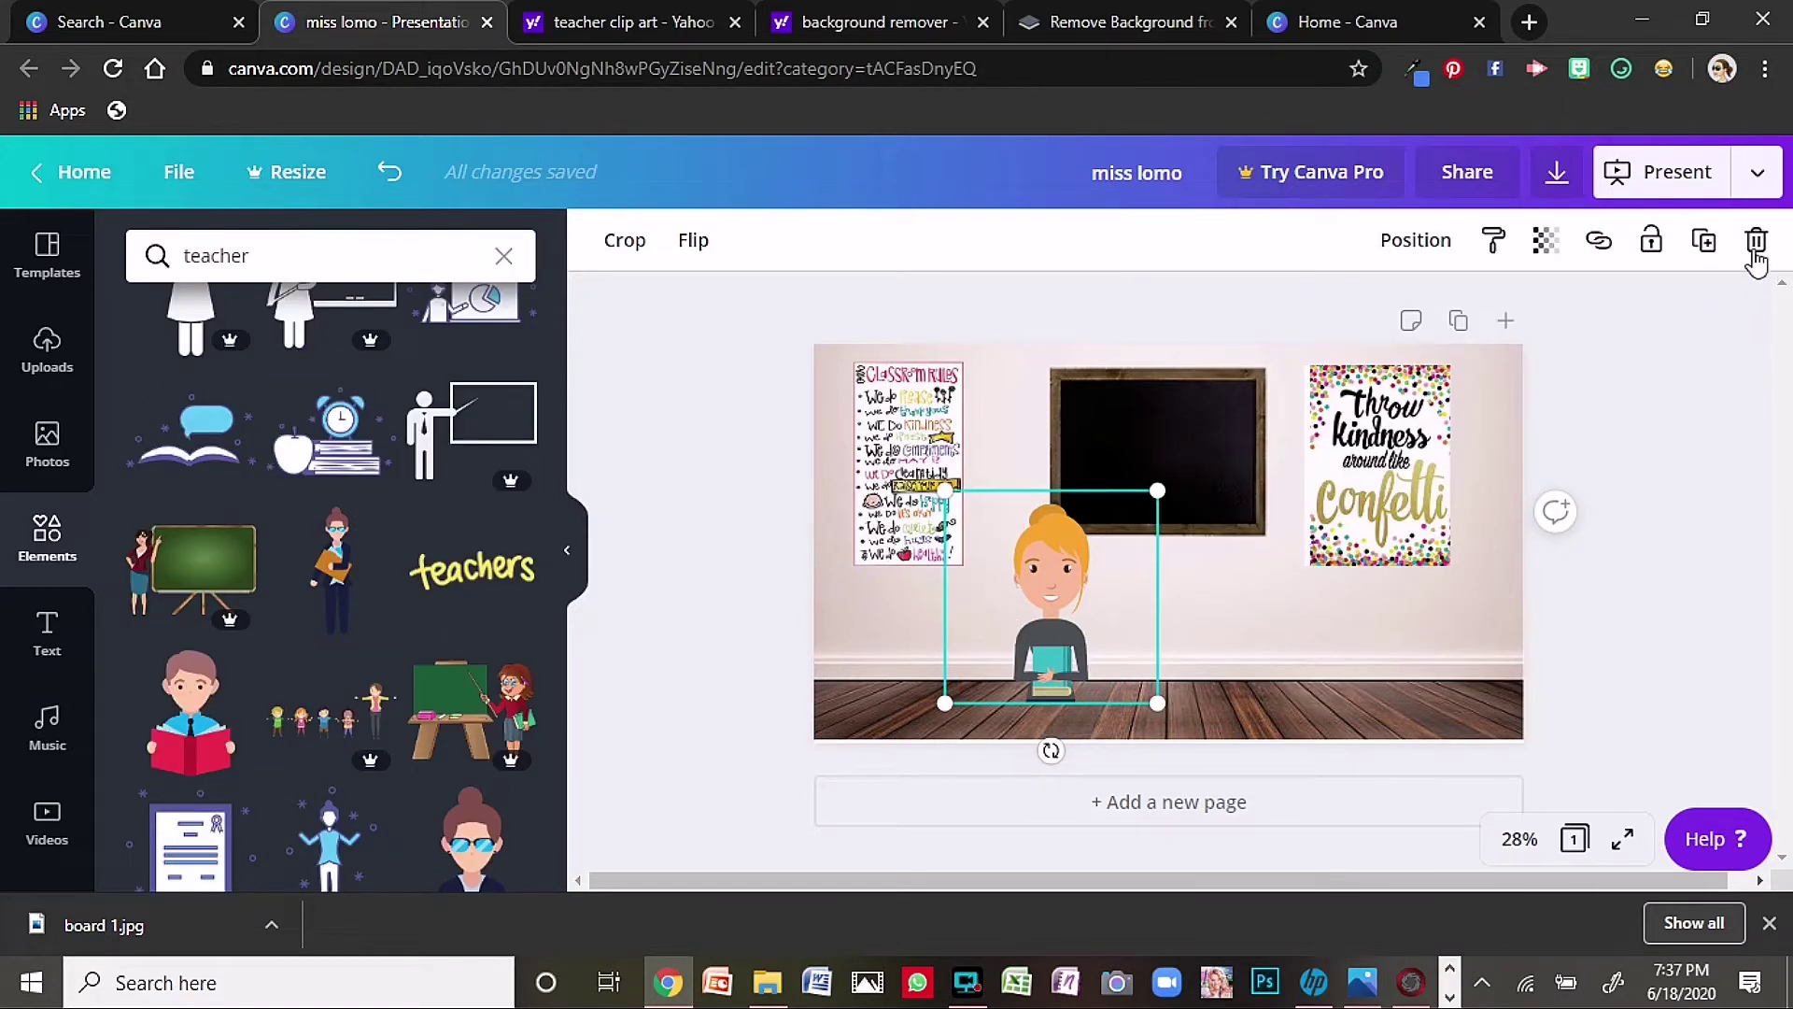
- Delete the blonde teacher from the slide and add the free full-length teacher illustration holding an orange folder
{"action": "key", "text": "Delete"}
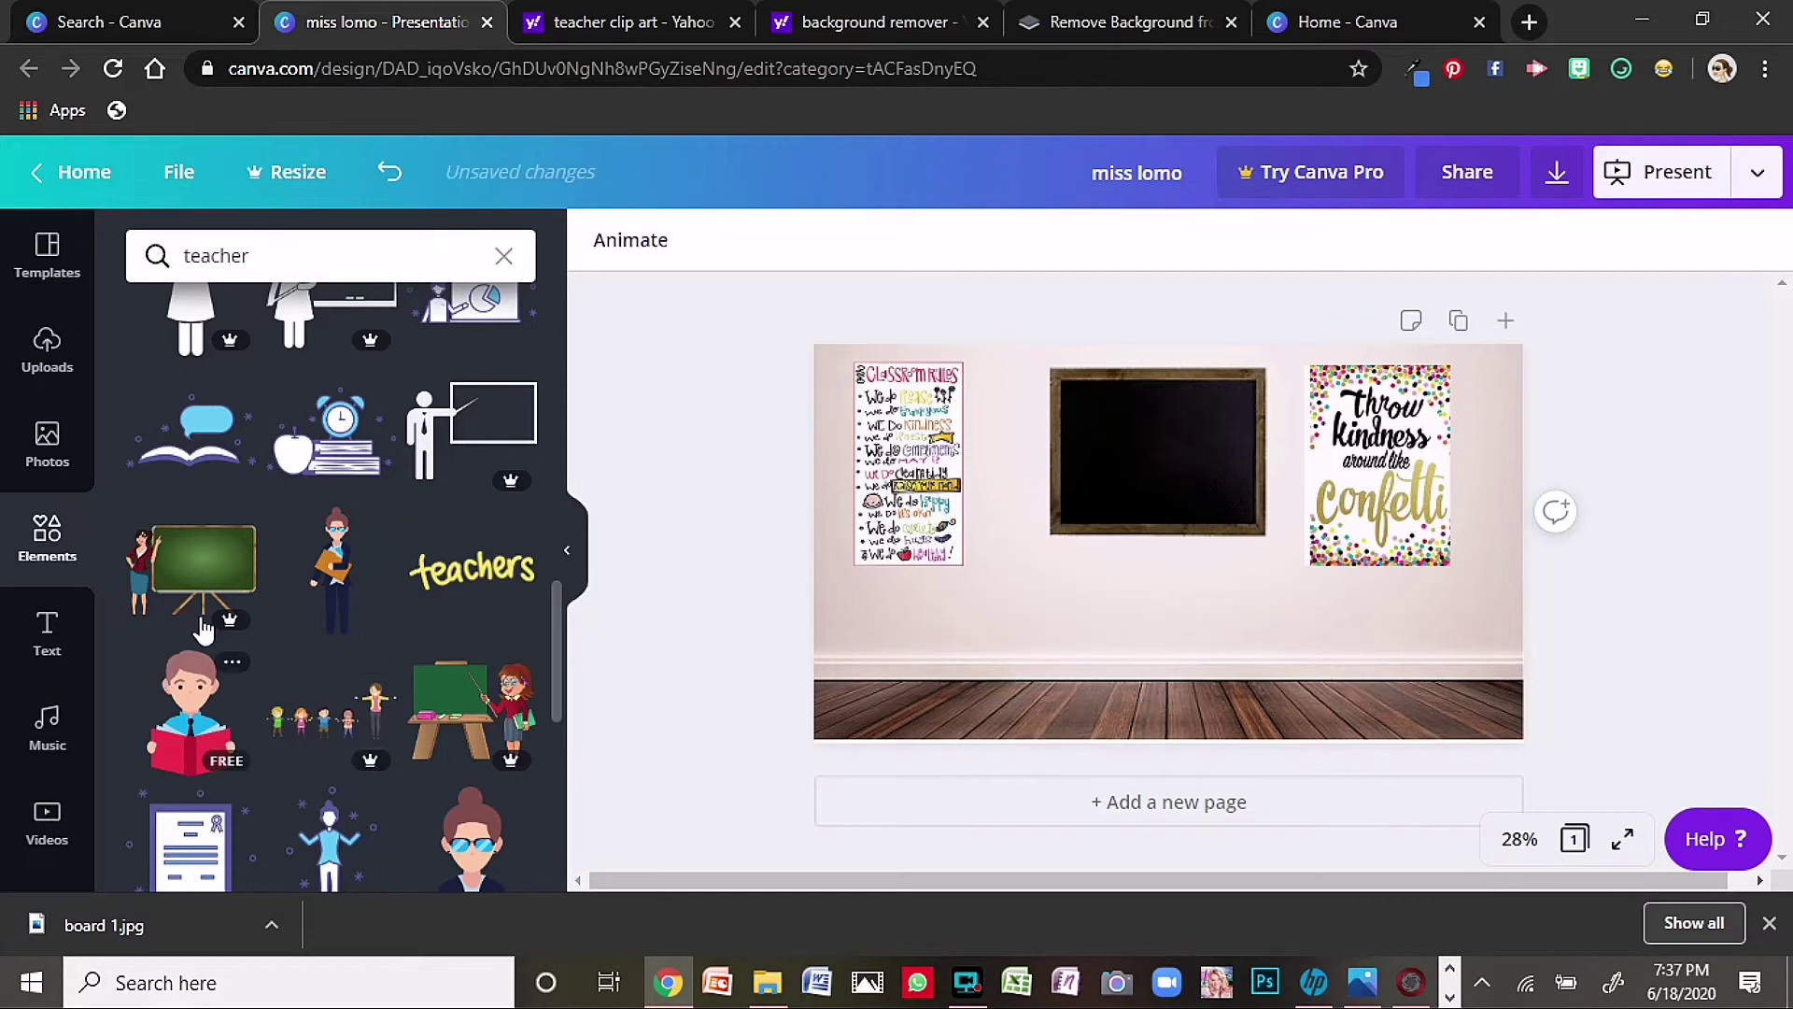
{"action": "left_click", "coordinate": [340, 593]}
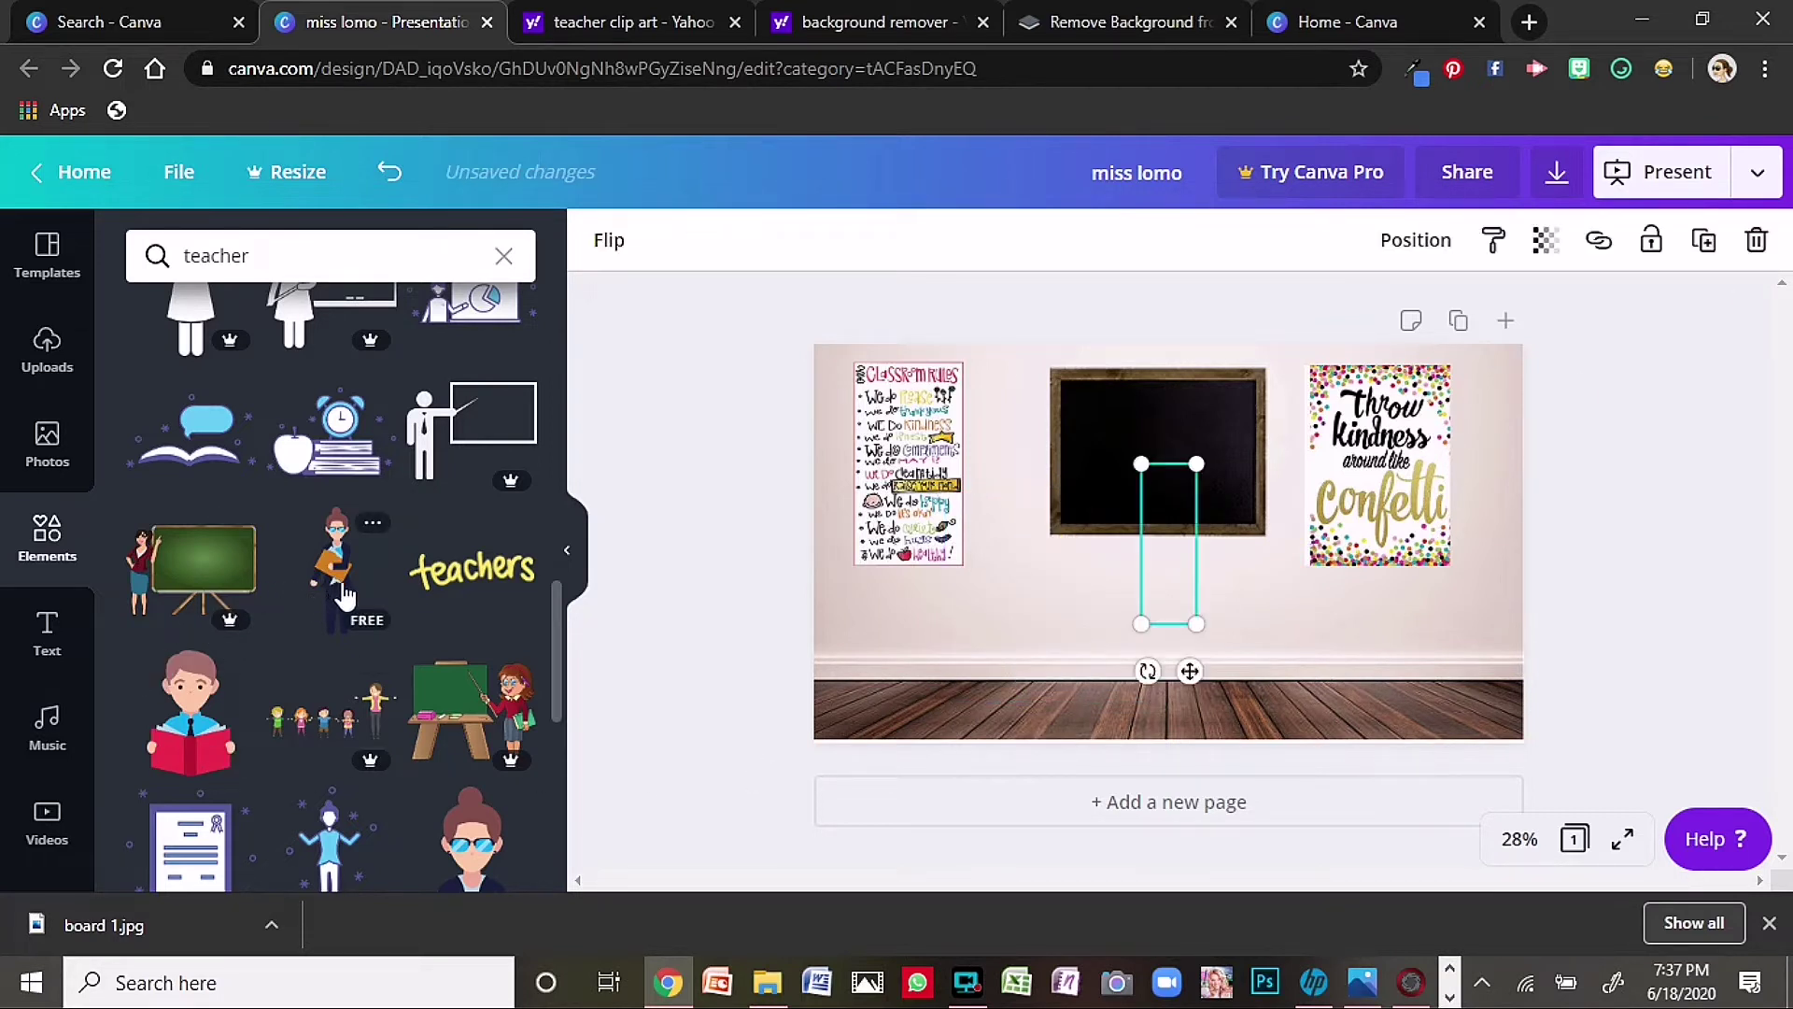
- Enlarge the teacher figure and stand it on the floor in front of the blackboard's lower-left corner
{"action": "left_click_drag", "start_coordinate": [1147, 670], "coordinate": [1054, 624]}
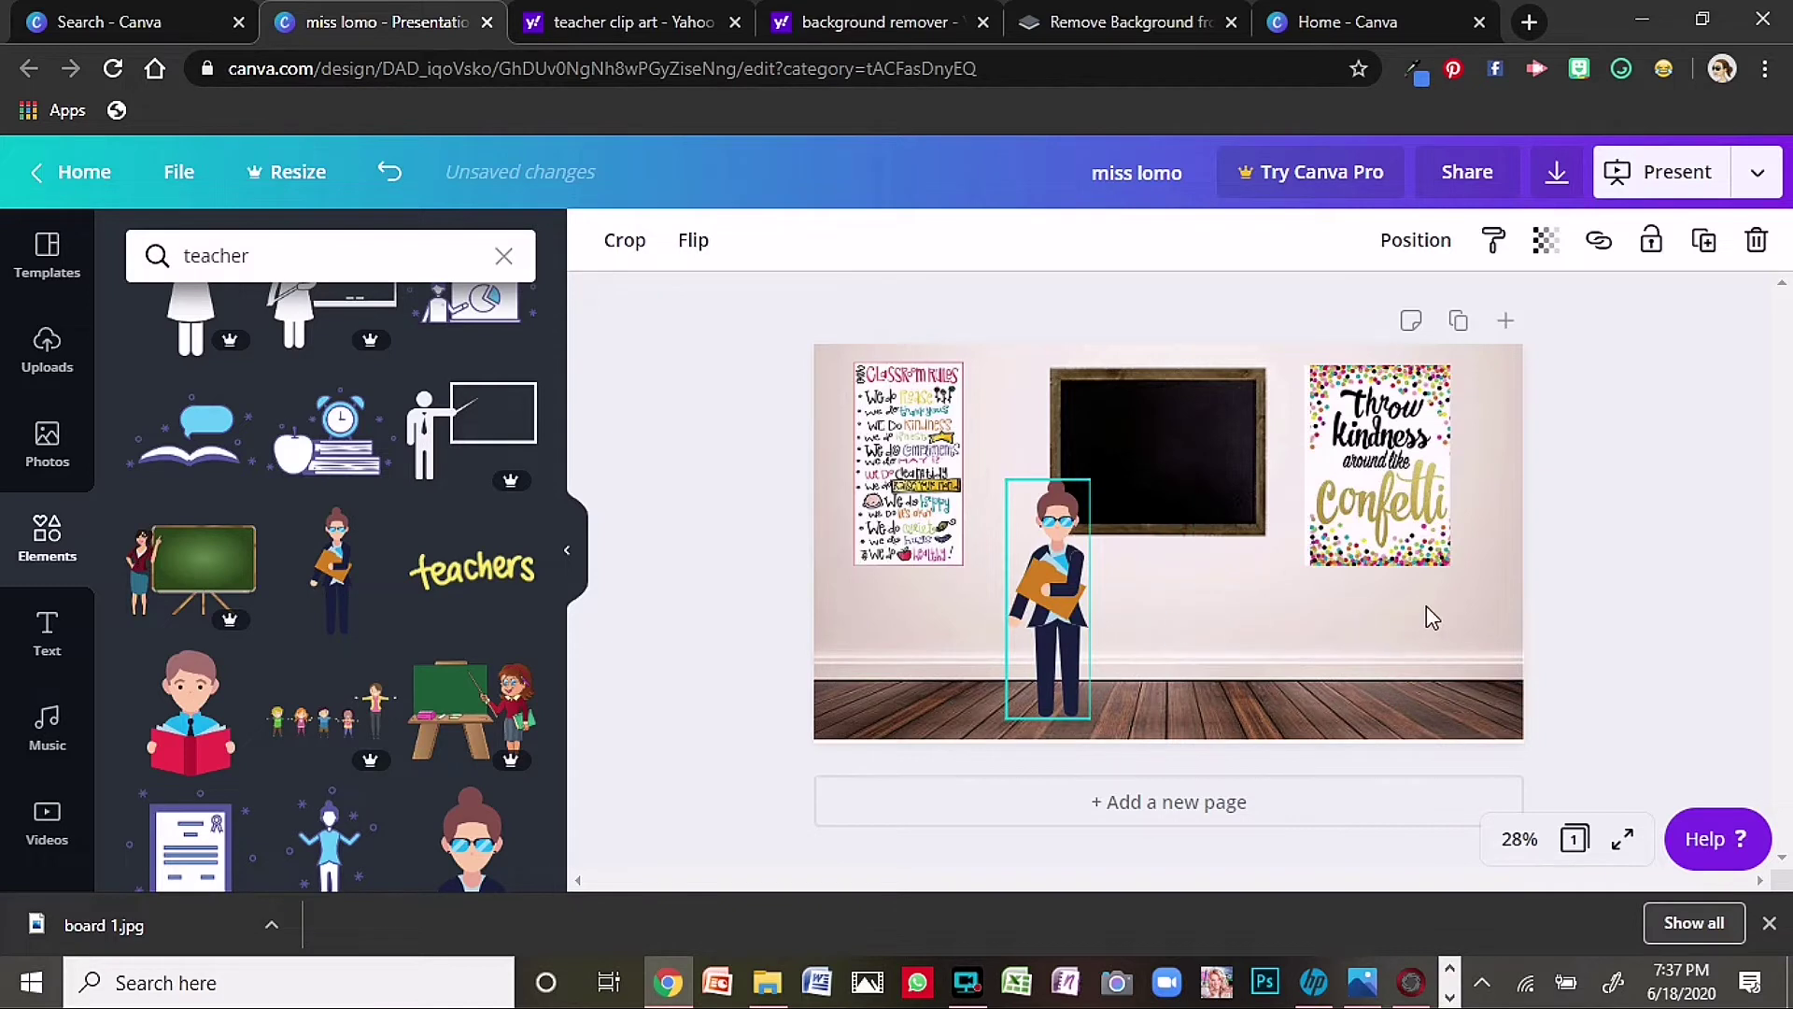
{"action": "left_click", "coordinate": [1172, 432]}
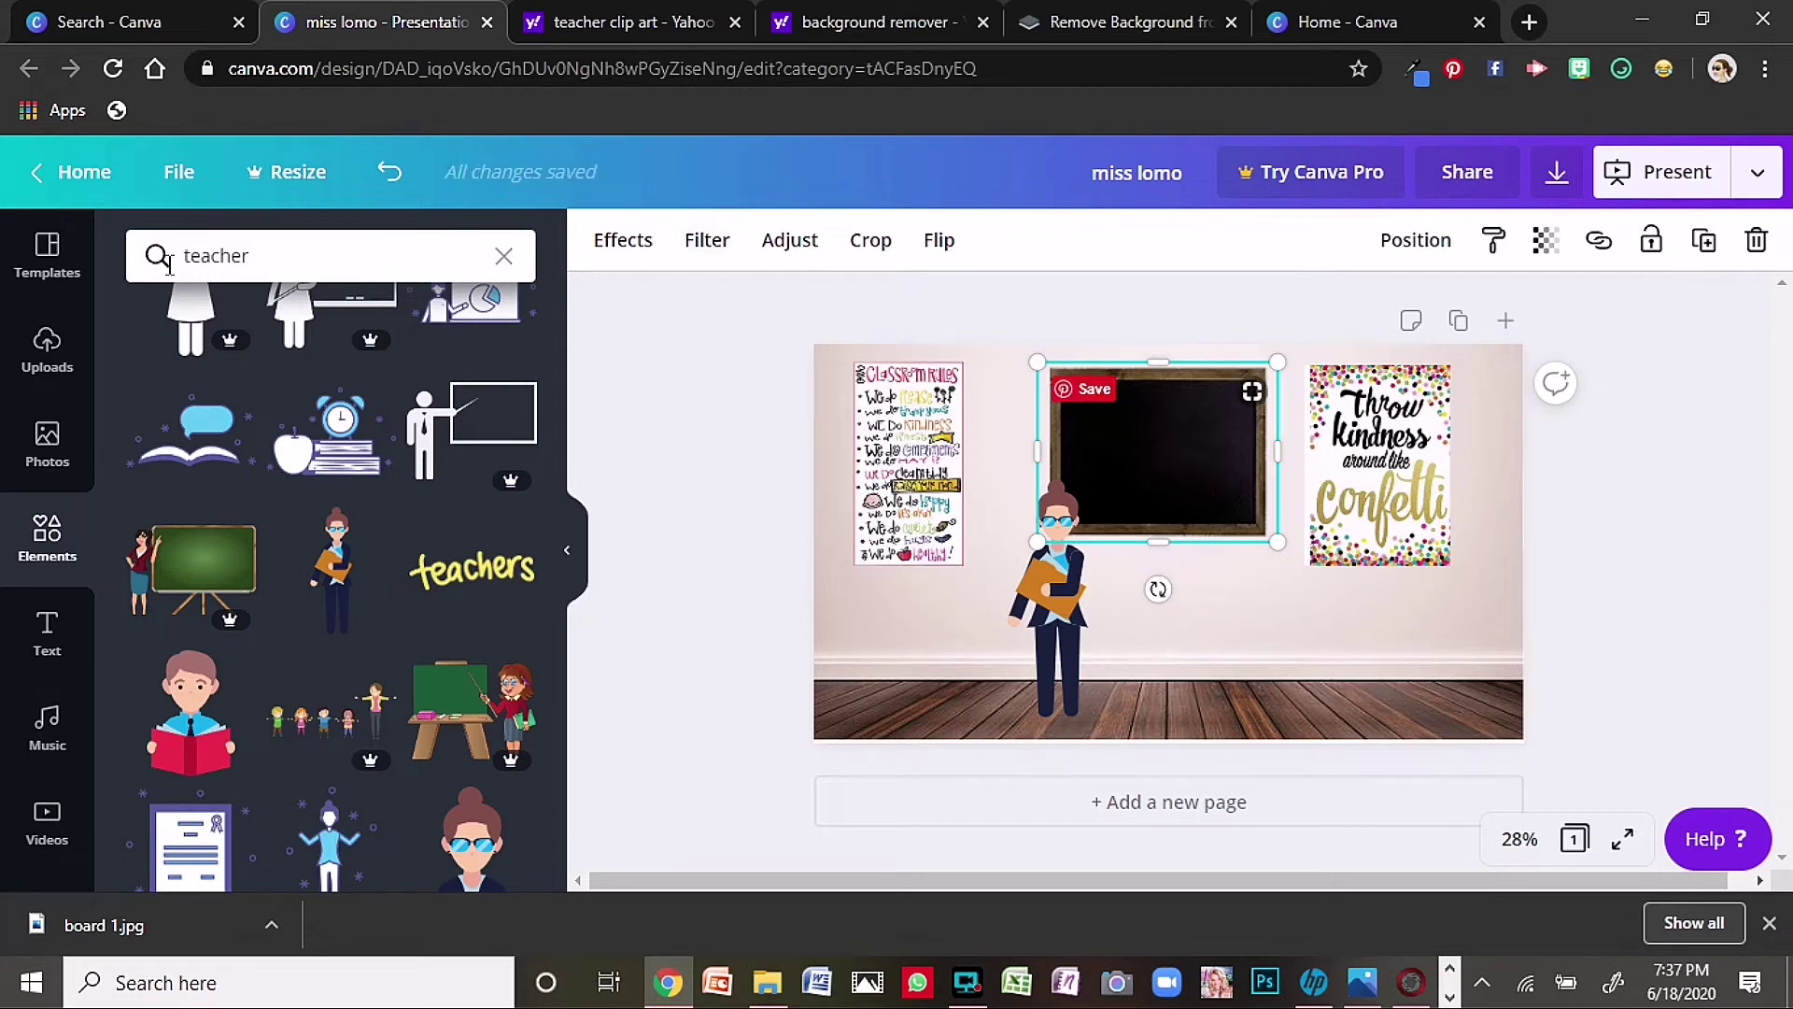
- Add a heading text in the Alice font and move it onto the blackboard
{"action": "left_click", "coordinate": [44, 642]}
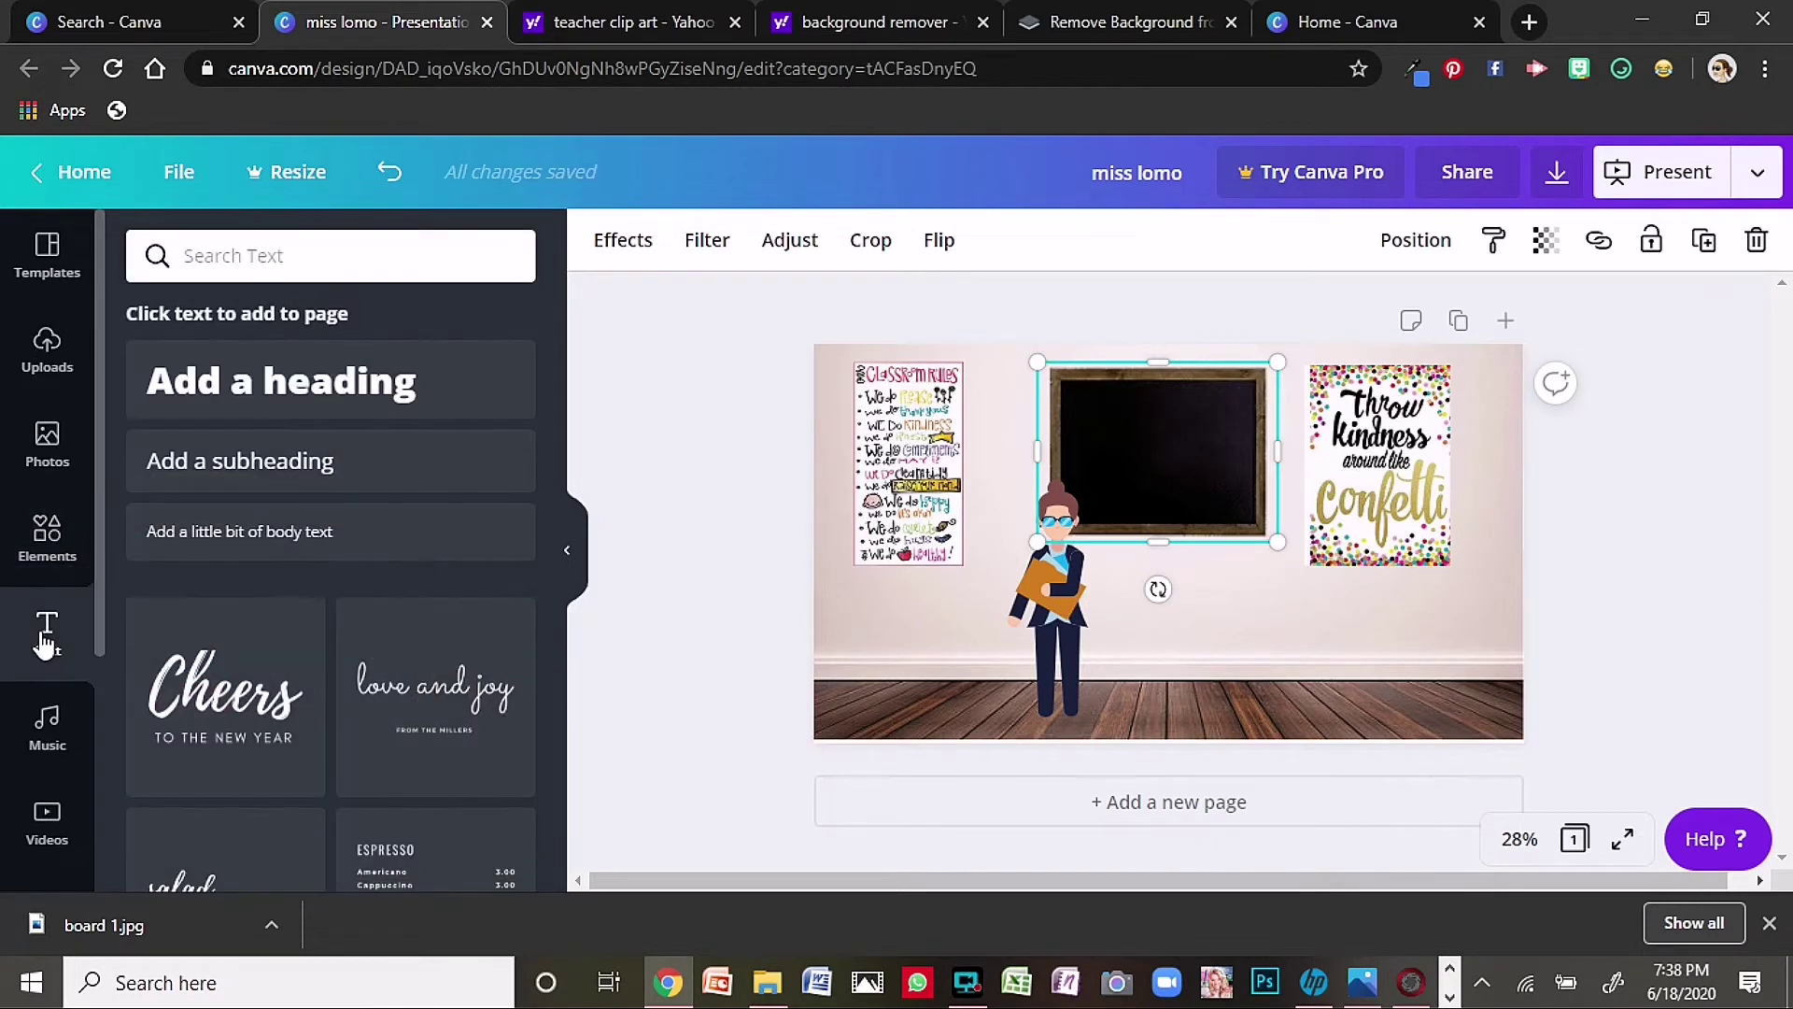
{"action": "left_click", "coordinate": [234, 390]}
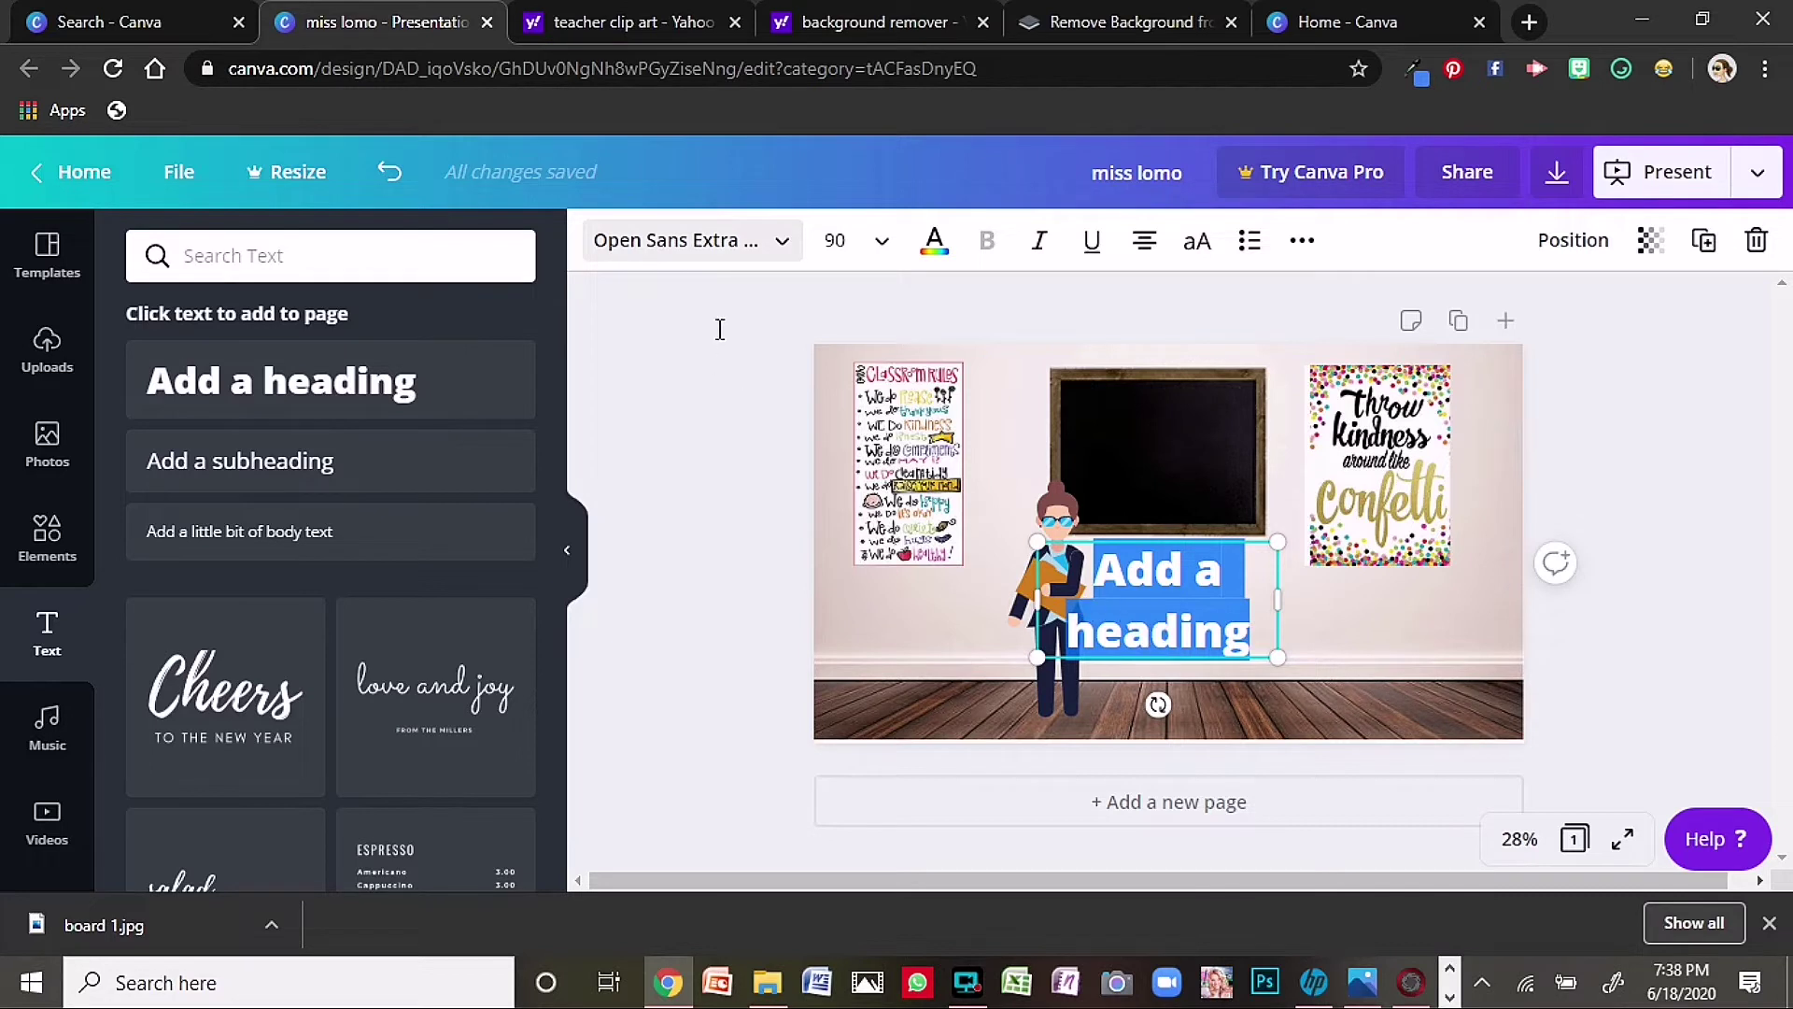
{"action": "left_click", "coordinate": [759, 263]}
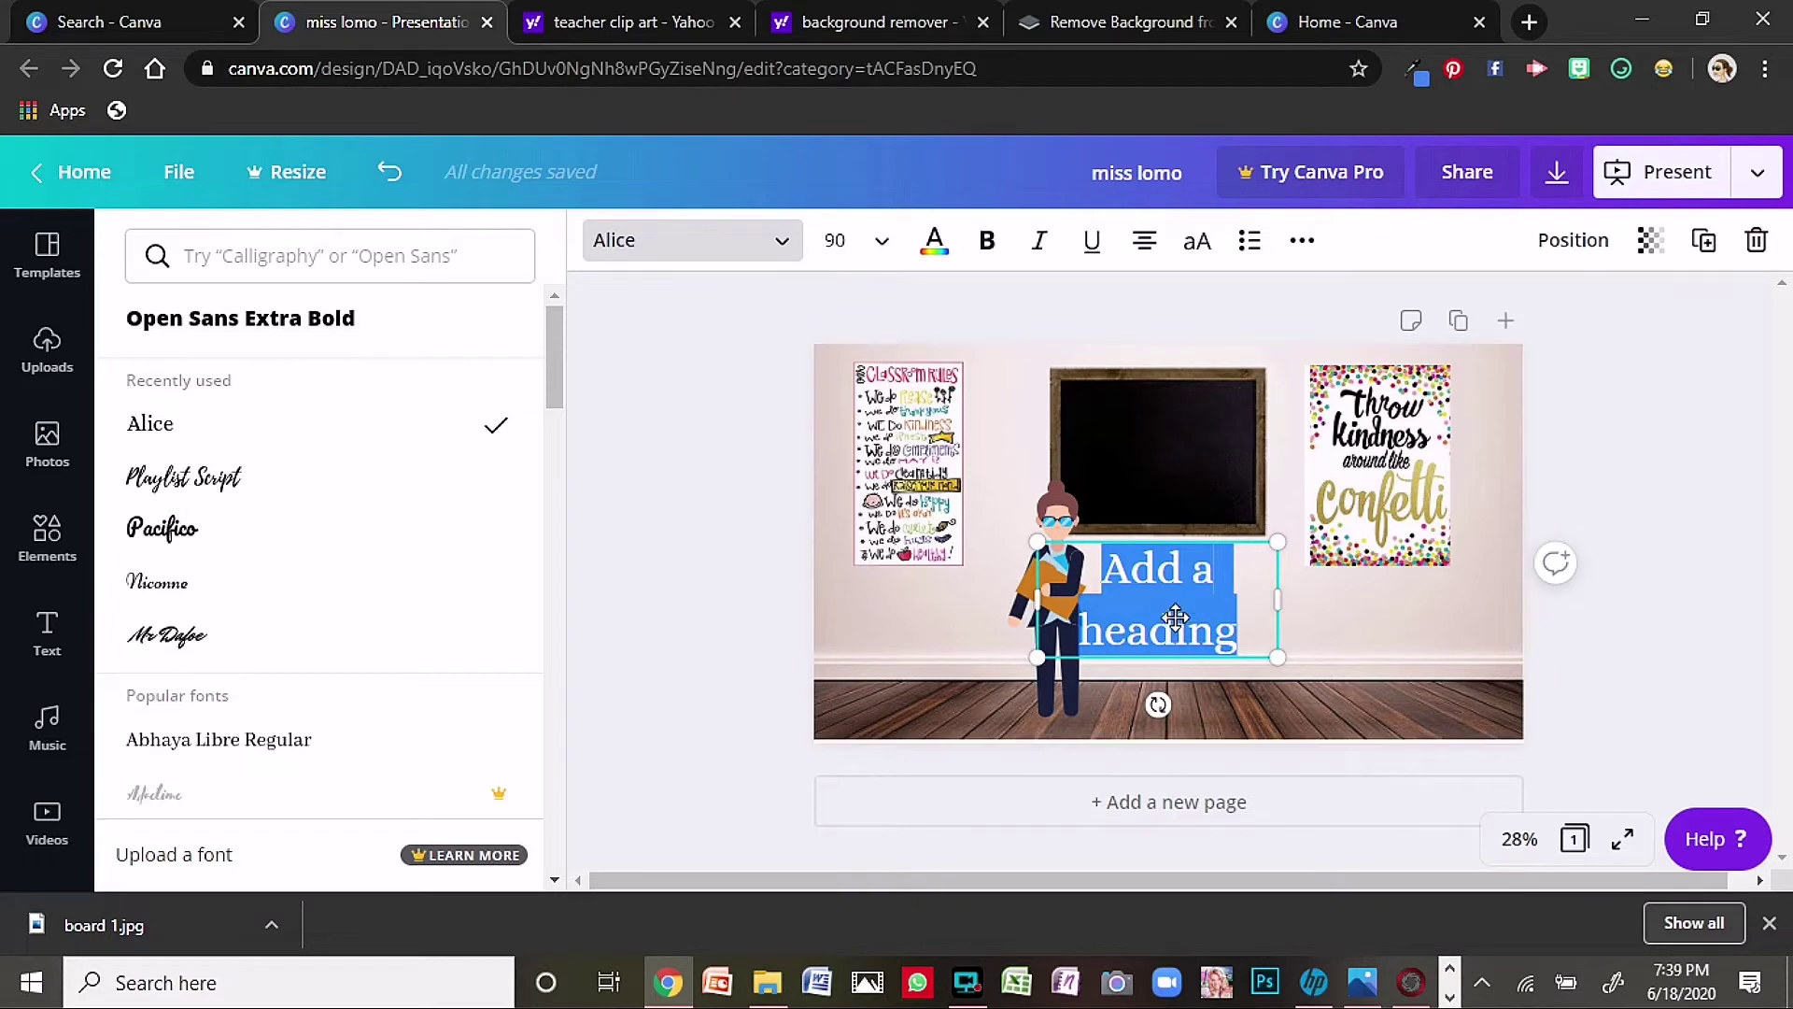
{"action": "left_click_drag", "start_coordinate": [1170, 540], "coordinate": [1232, 483]}
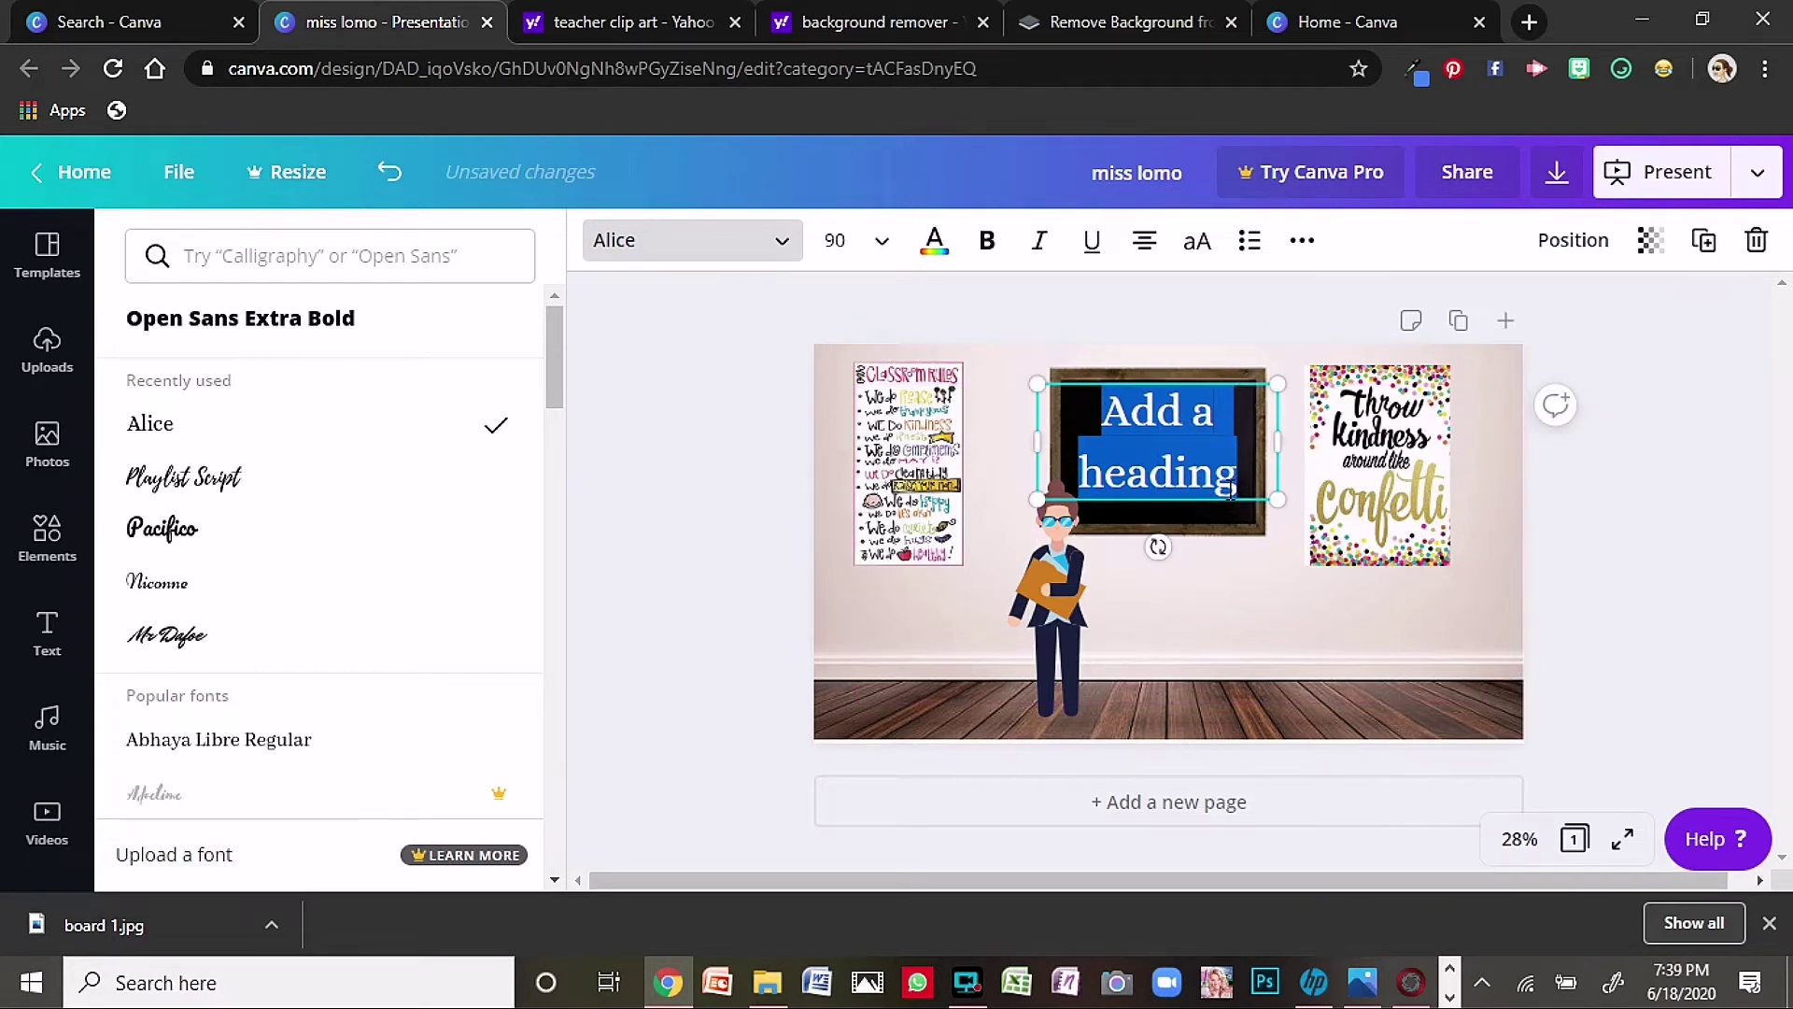
- Replace the placeholder heading with "WELCOME" and colour the text white
{"action": "type", "text": "W"}
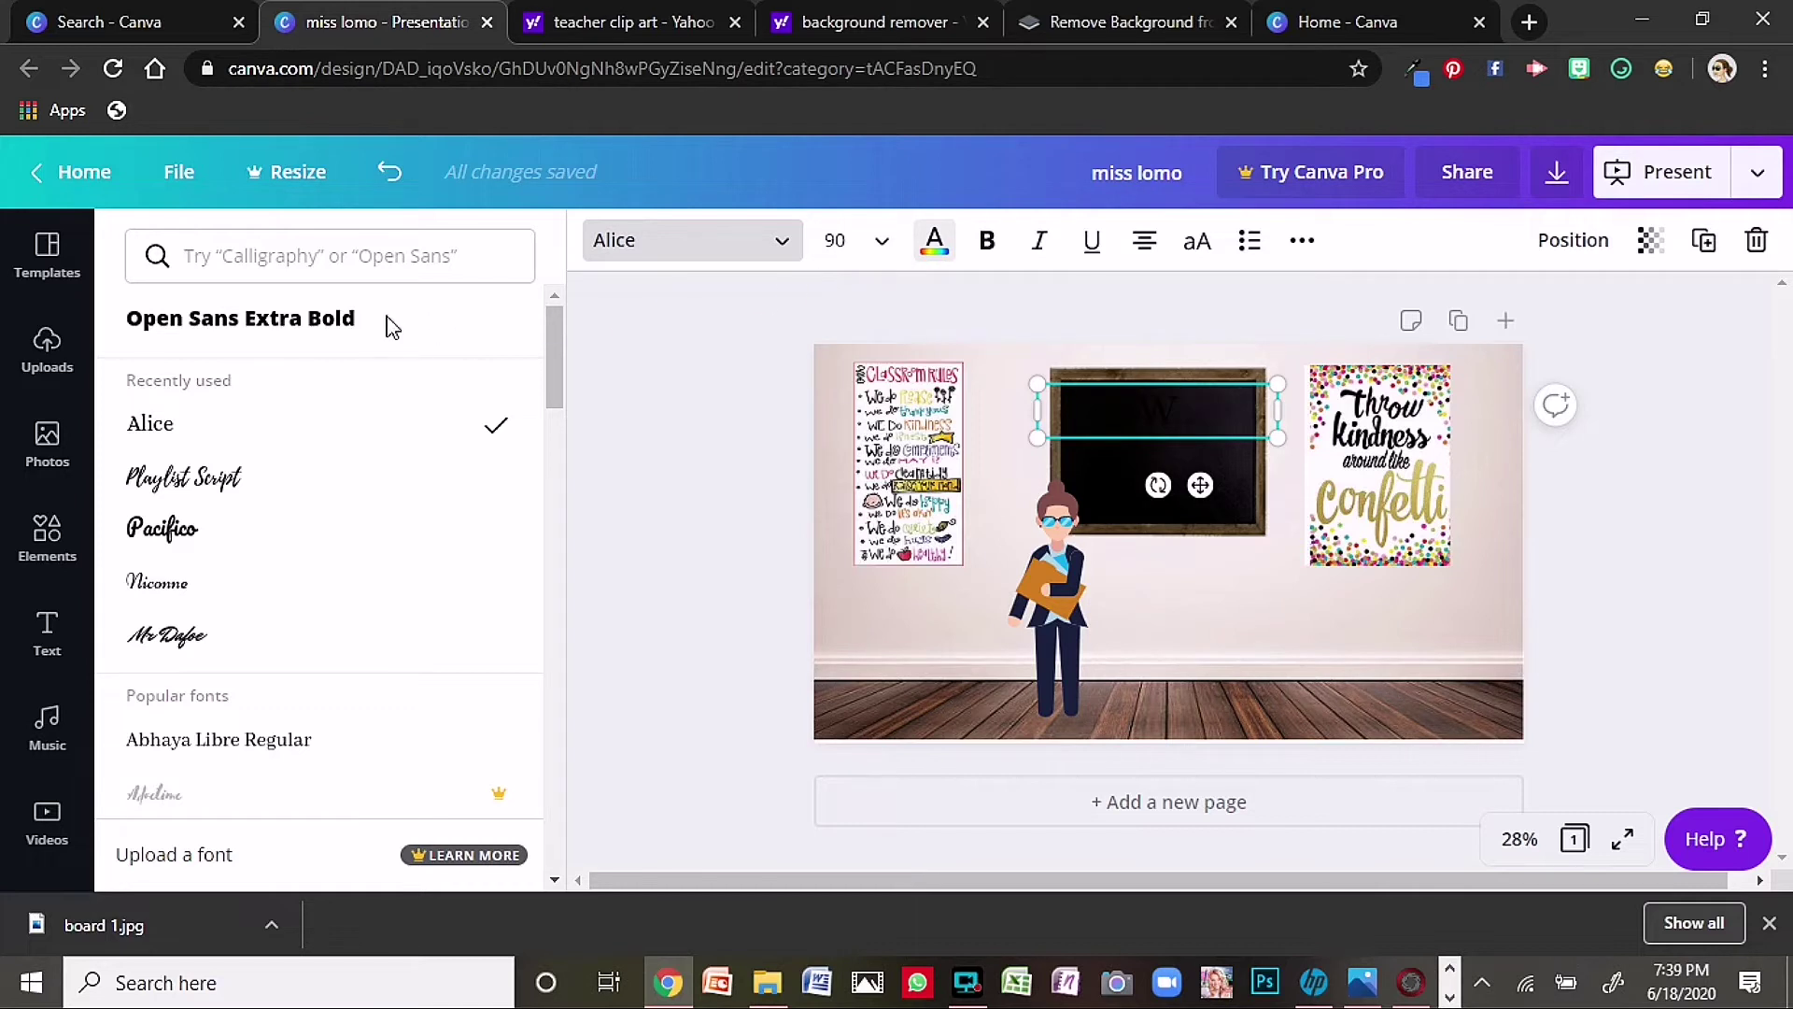
{"action": "left_click", "coordinate": [934, 240]}
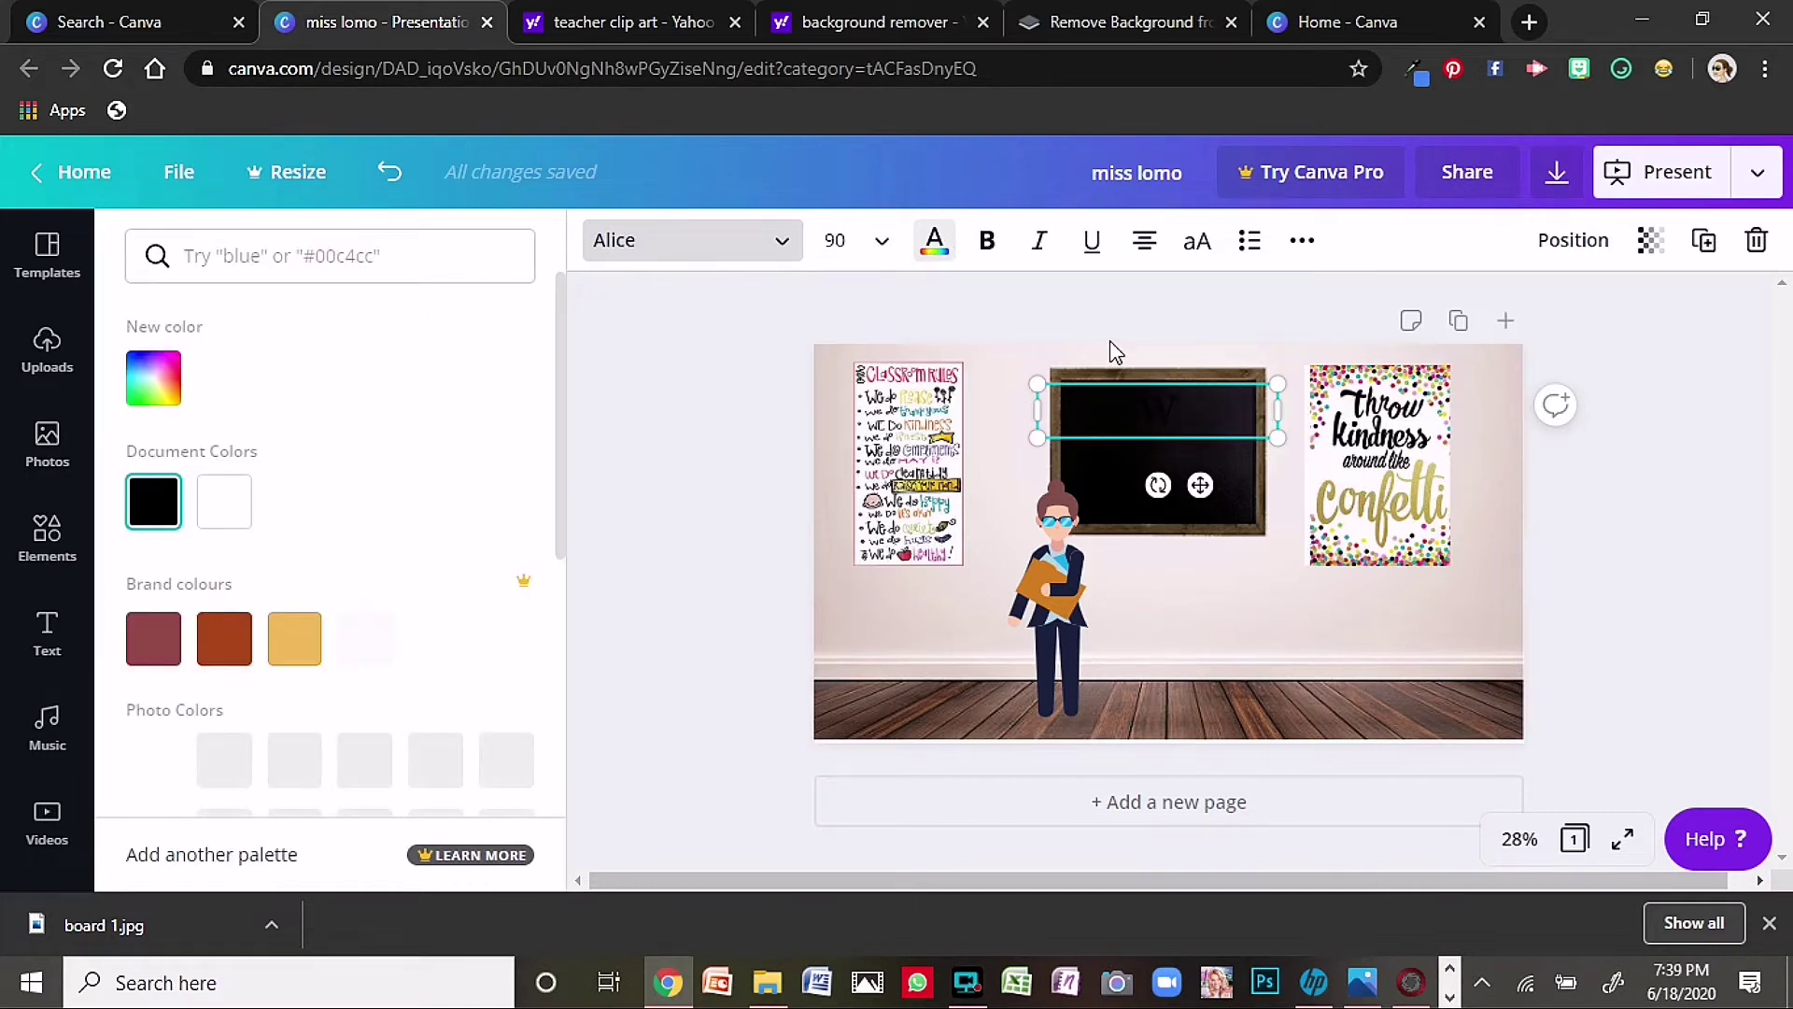
{"action": "left_click", "coordinate": [224, 501]}
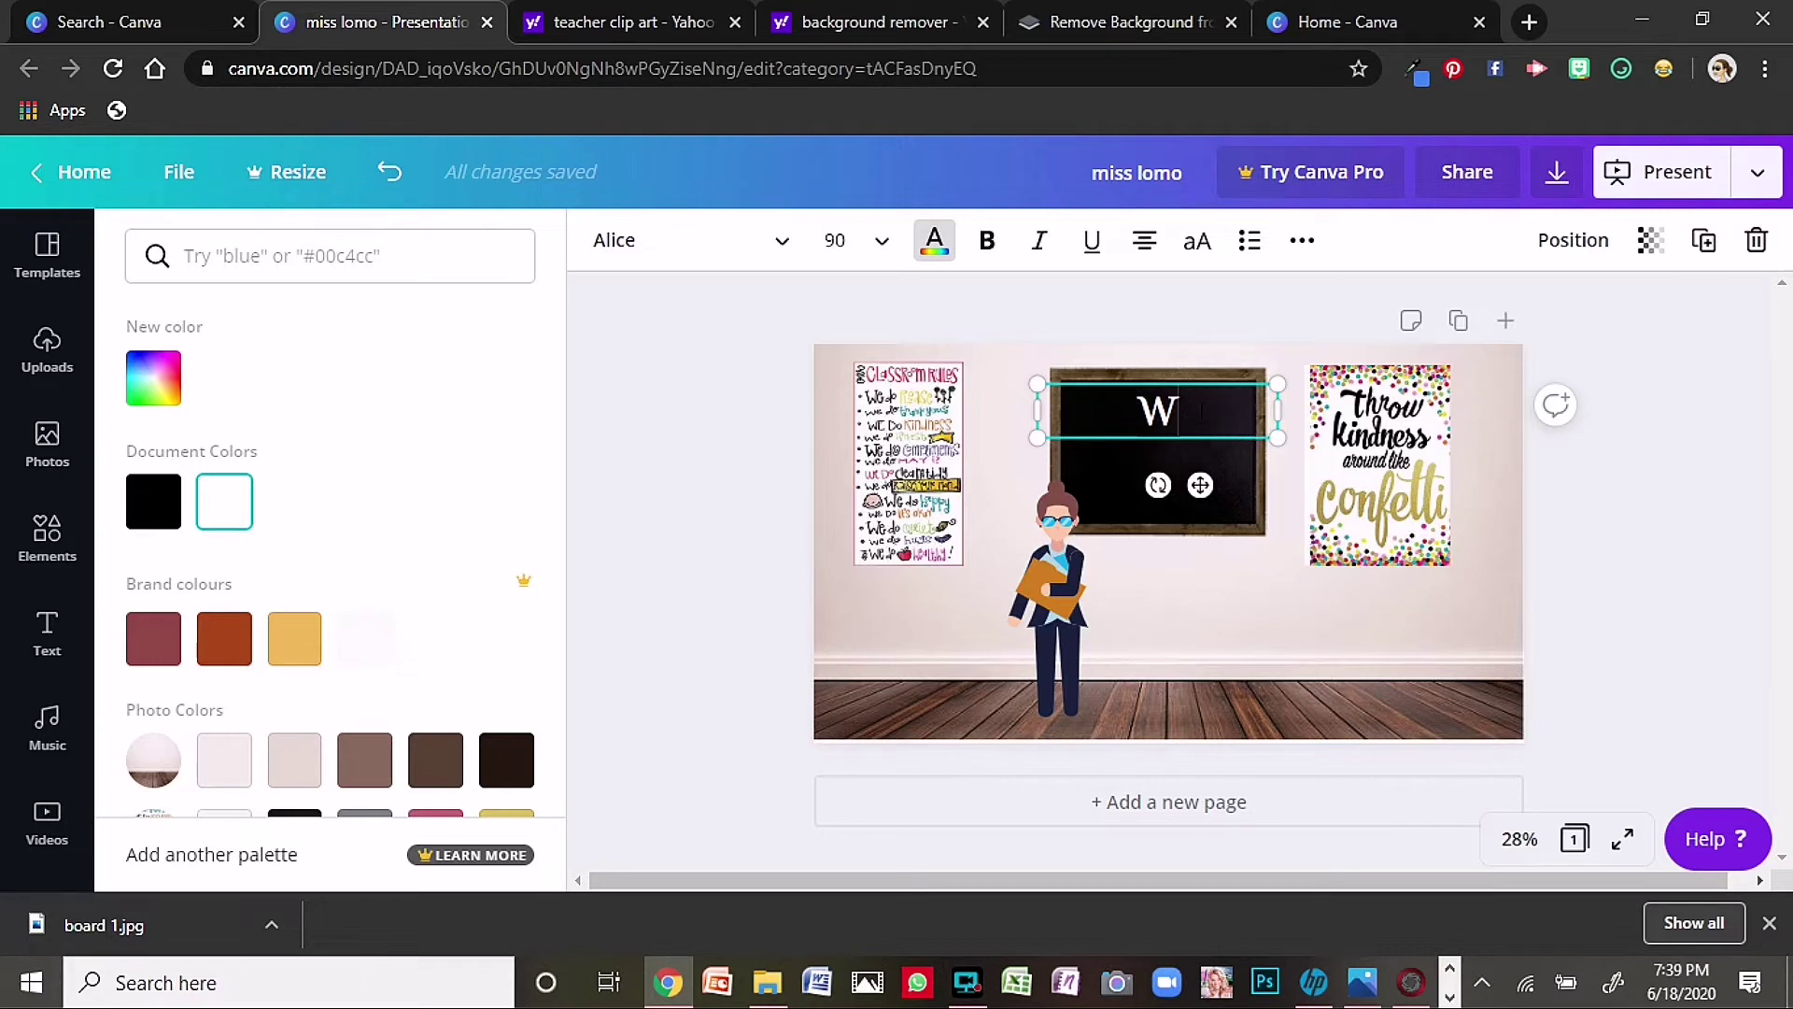
{"action": "type", "text": "EL"}
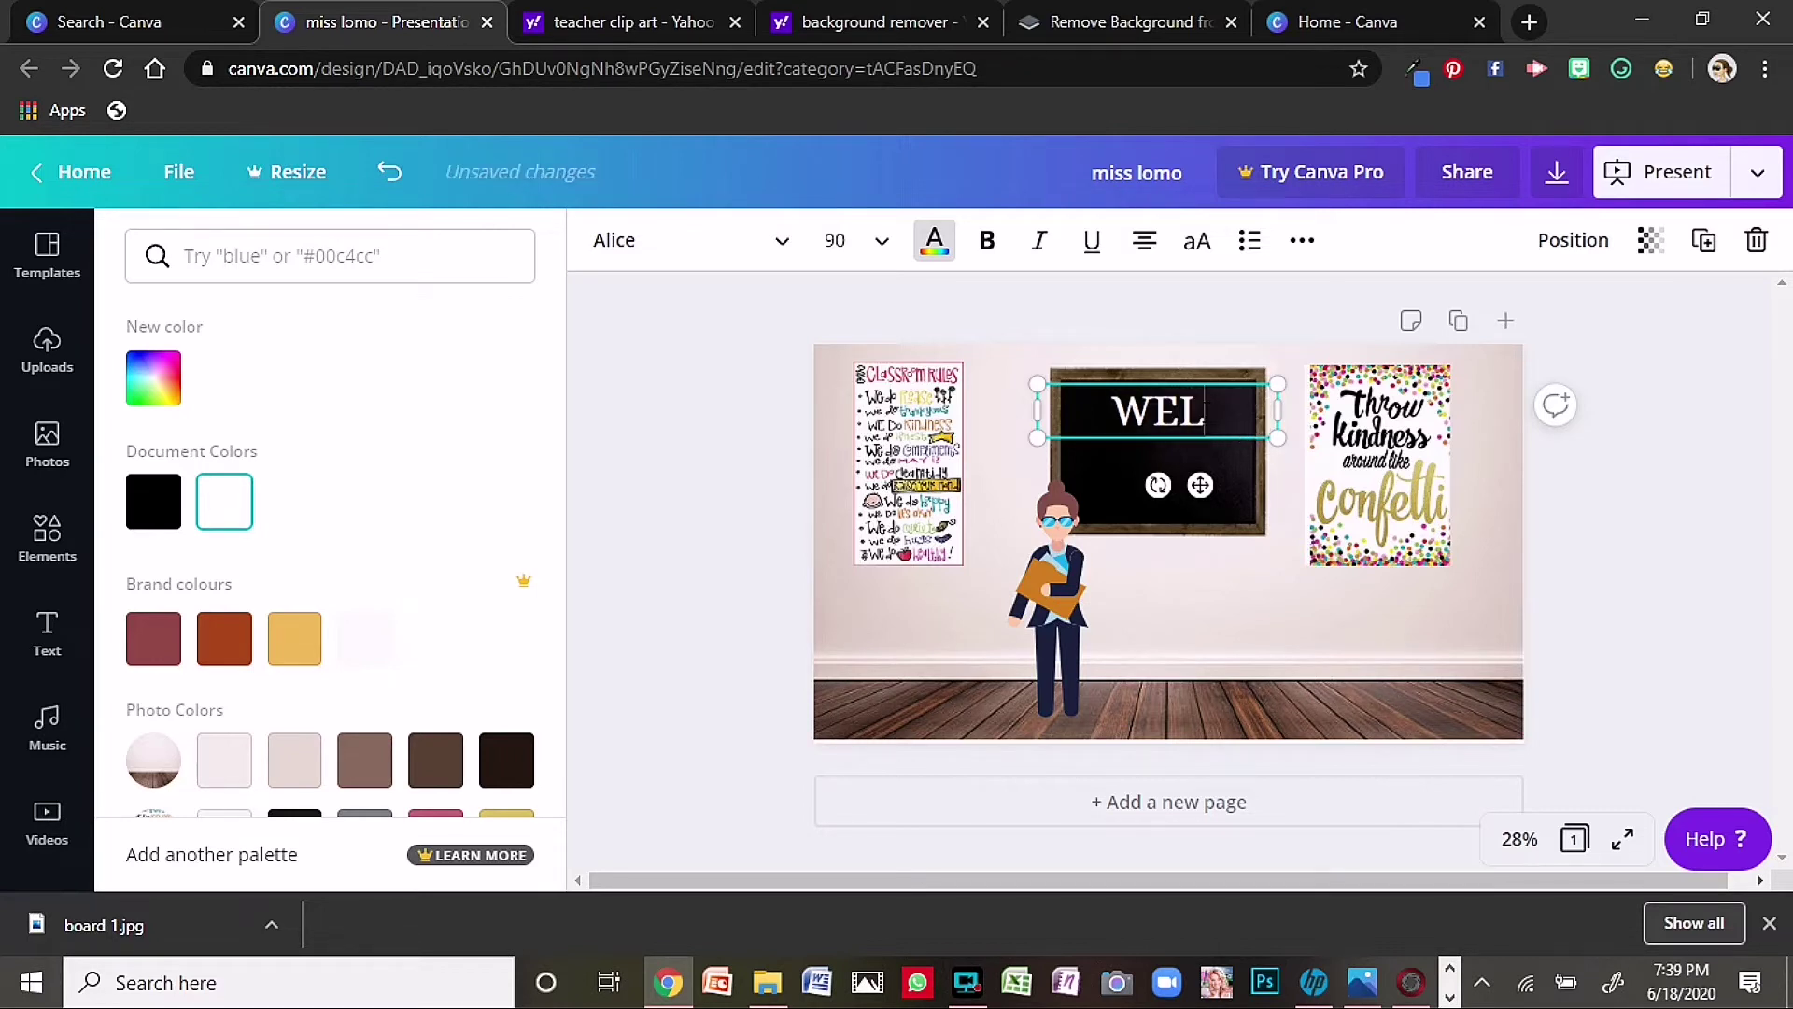
{"action": "type", "text": "COM"}
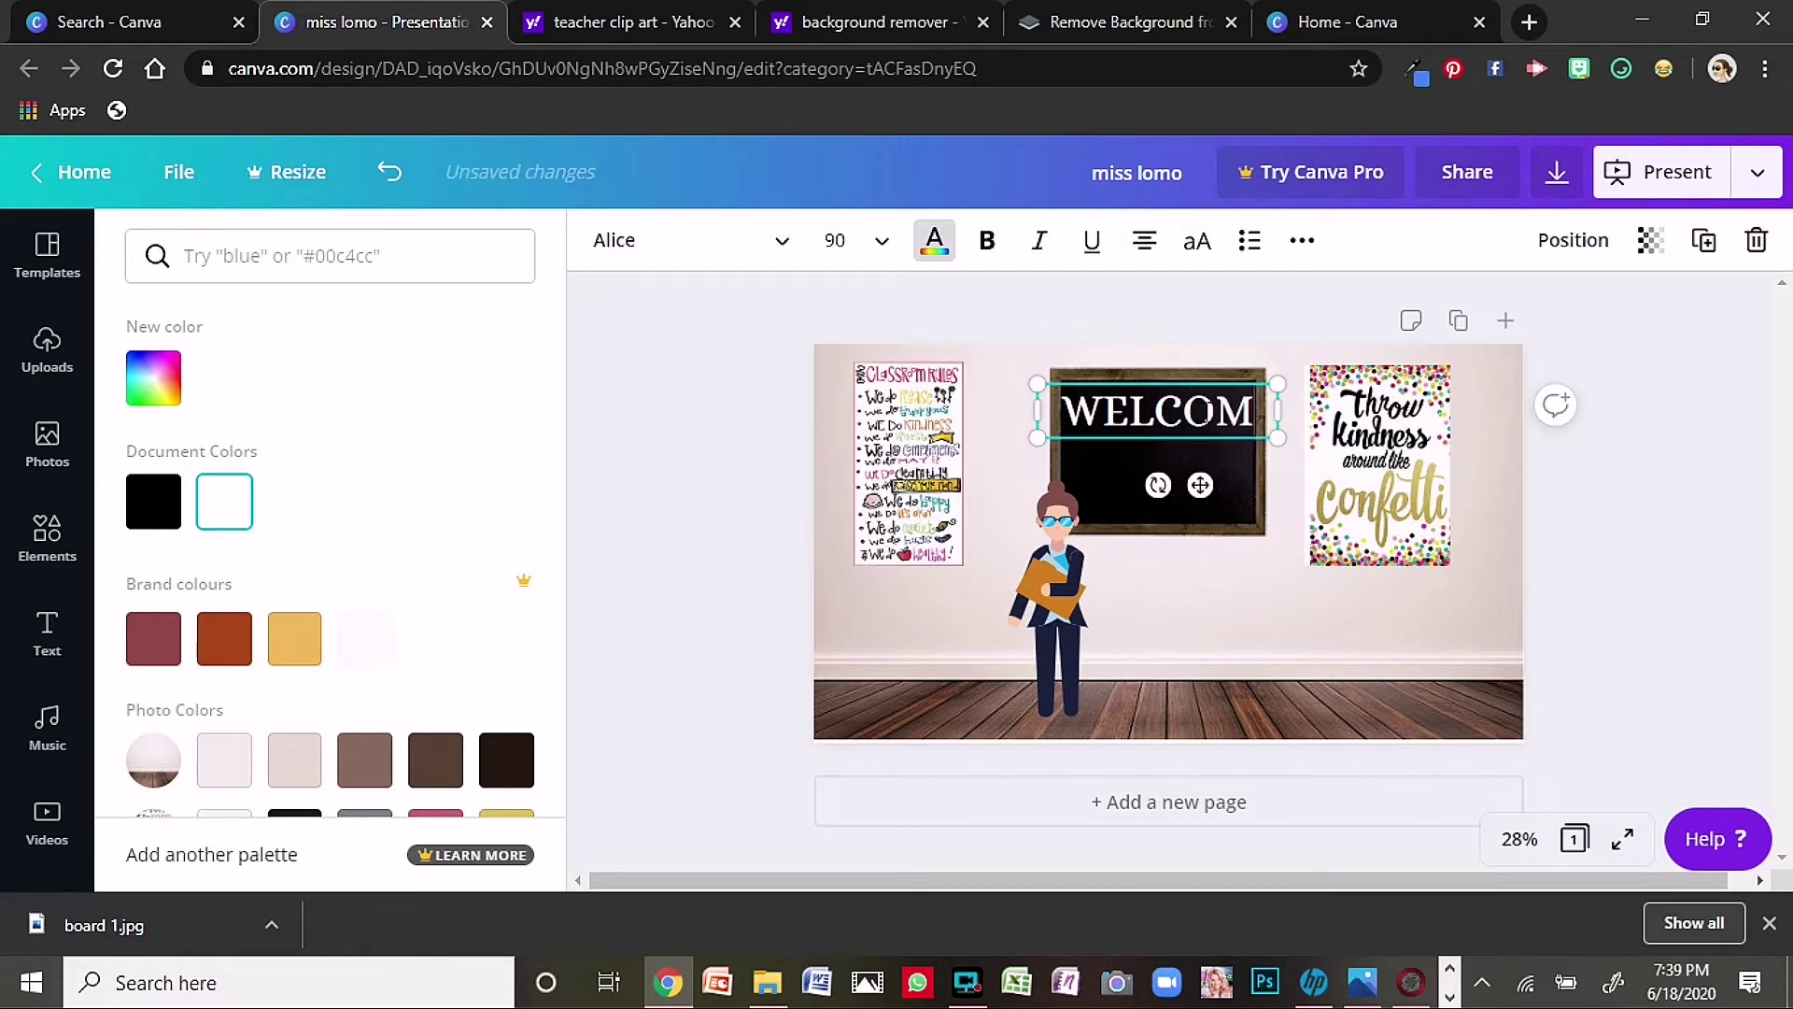
{"action": "type", "text": "E"}
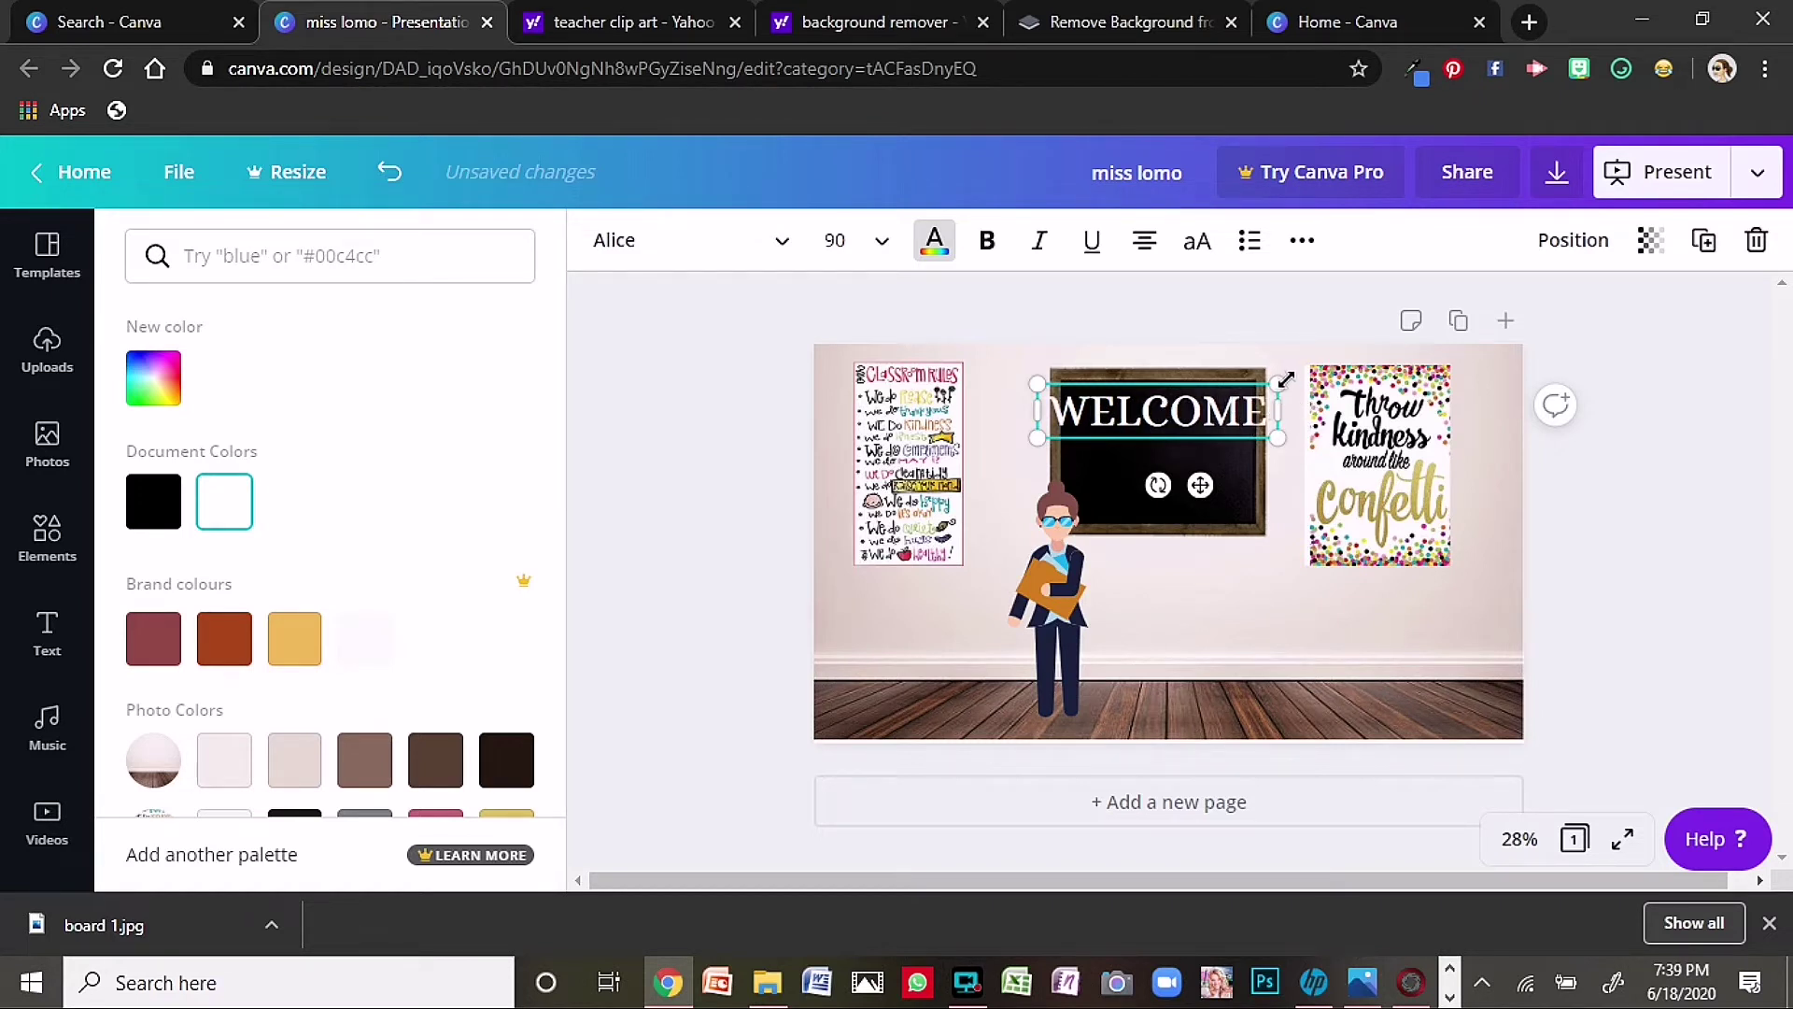
- Set the WELCOME text's font size to 64 and move it down to the middle of the blackboard
{"action": "left_click", "coordinate": [878, 252]}
{"action": "scroll", "coordinate": [860, 528], "scroll_direction": "down", "scroll_amount": 7}
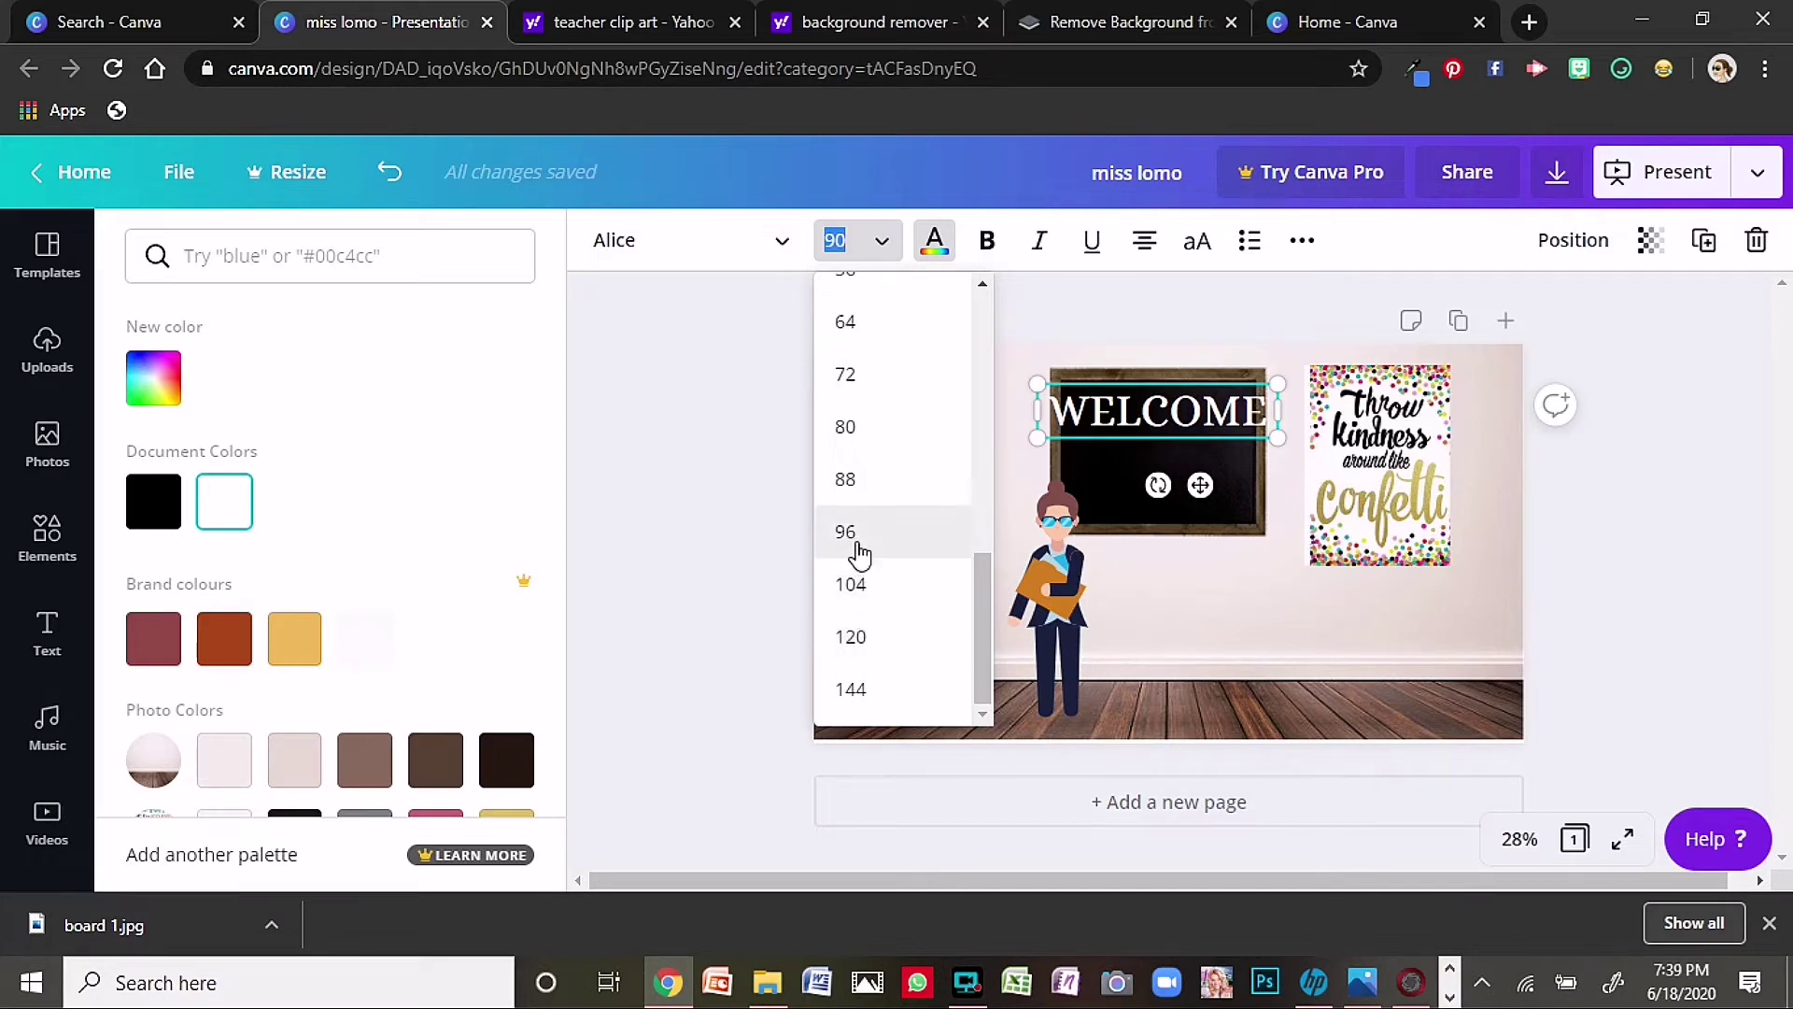
{"action": "scroll", "coordinate": [852, 542], "scroll_direction": "up", "scroll_amount": 4}
{"action": "scroll", "coordinate": [859, 528], "scroll_direction": "up", "scroll_amount": 3}
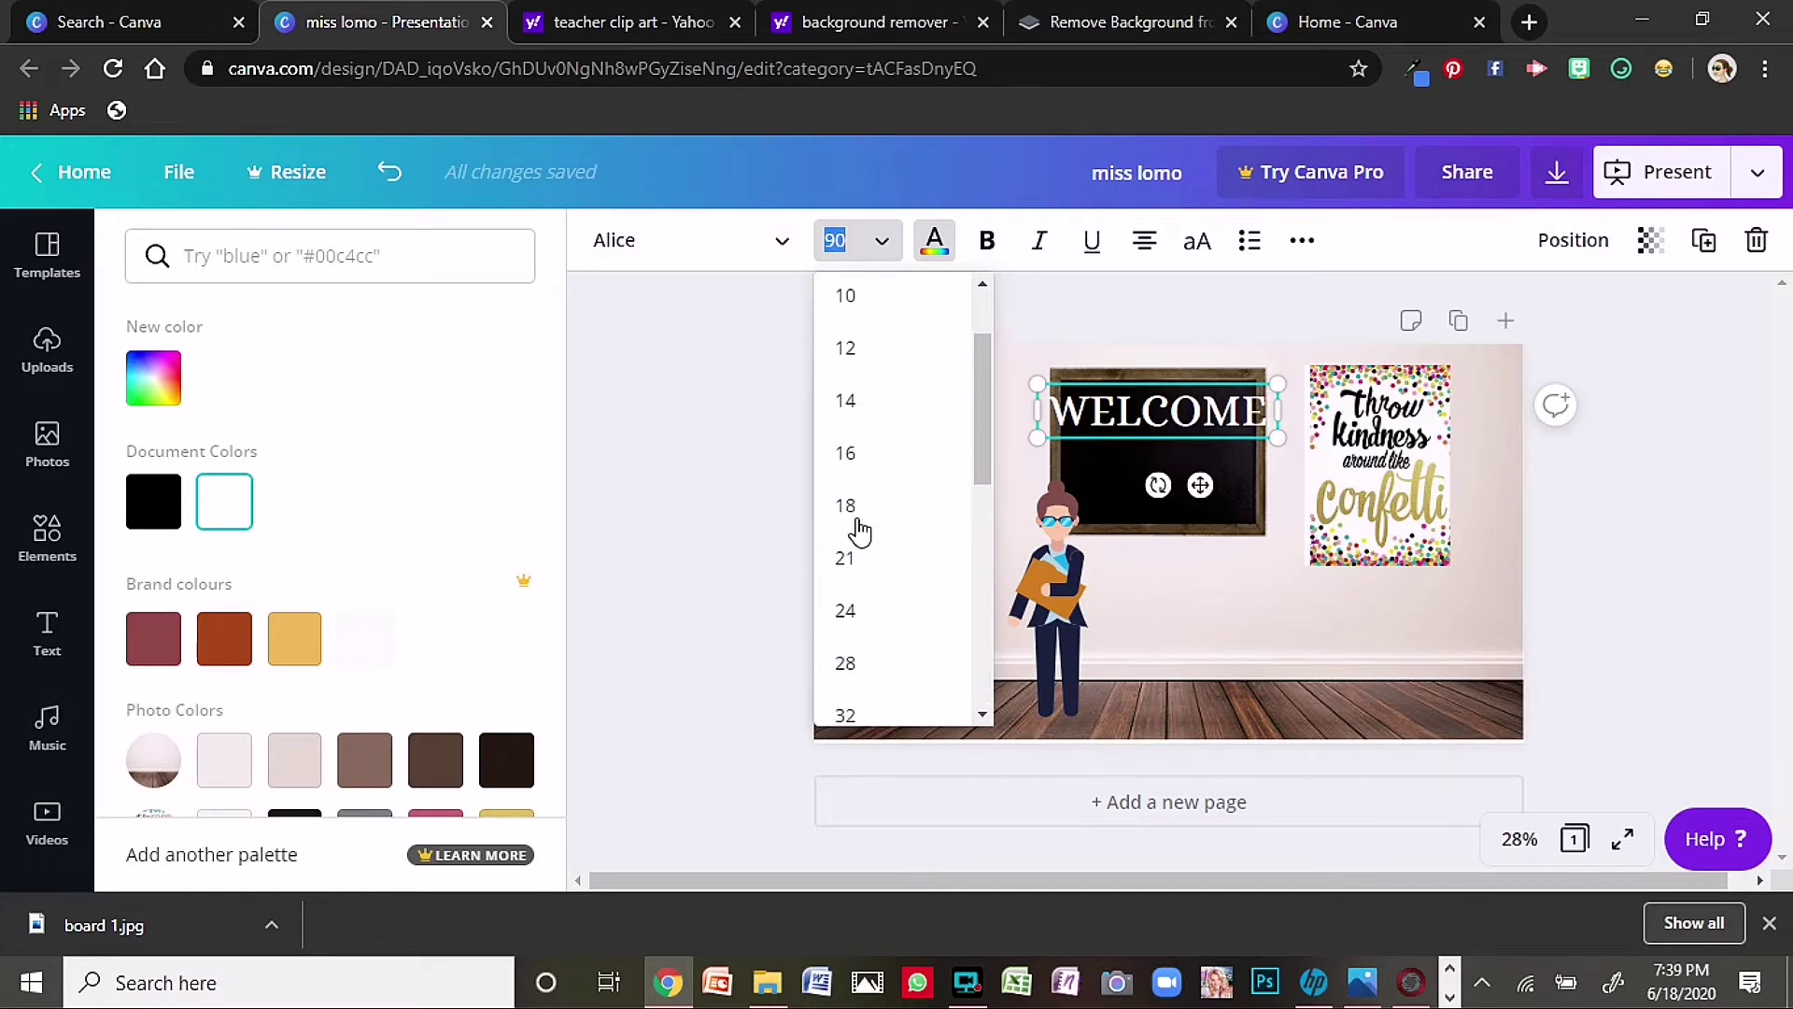
{"action": "scroll", "coordinate": [859, 528], "scroll_direction": "down", "scroll_amount": 5}
{"action": "scroll", "coordinate": [857, 528], "scroll_direction": "down", "scroll_amount": 3}
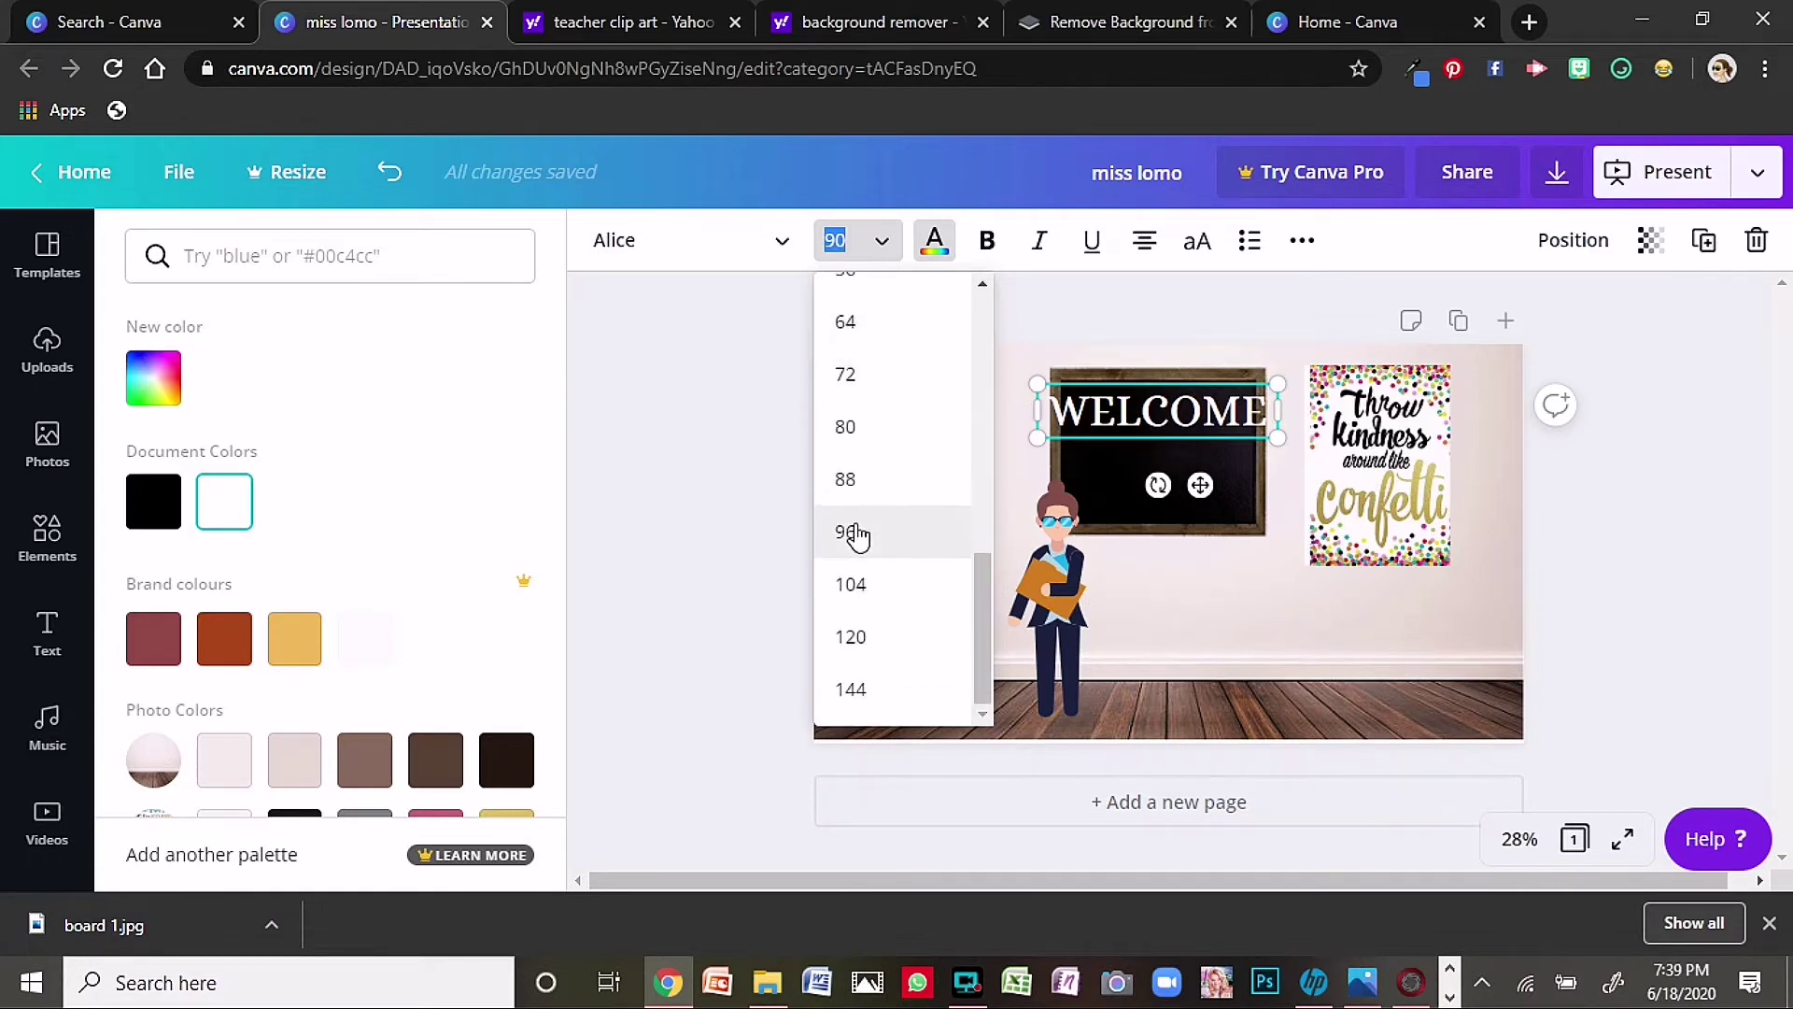
{"action": "left_click", "coordinate": [852, 333]}
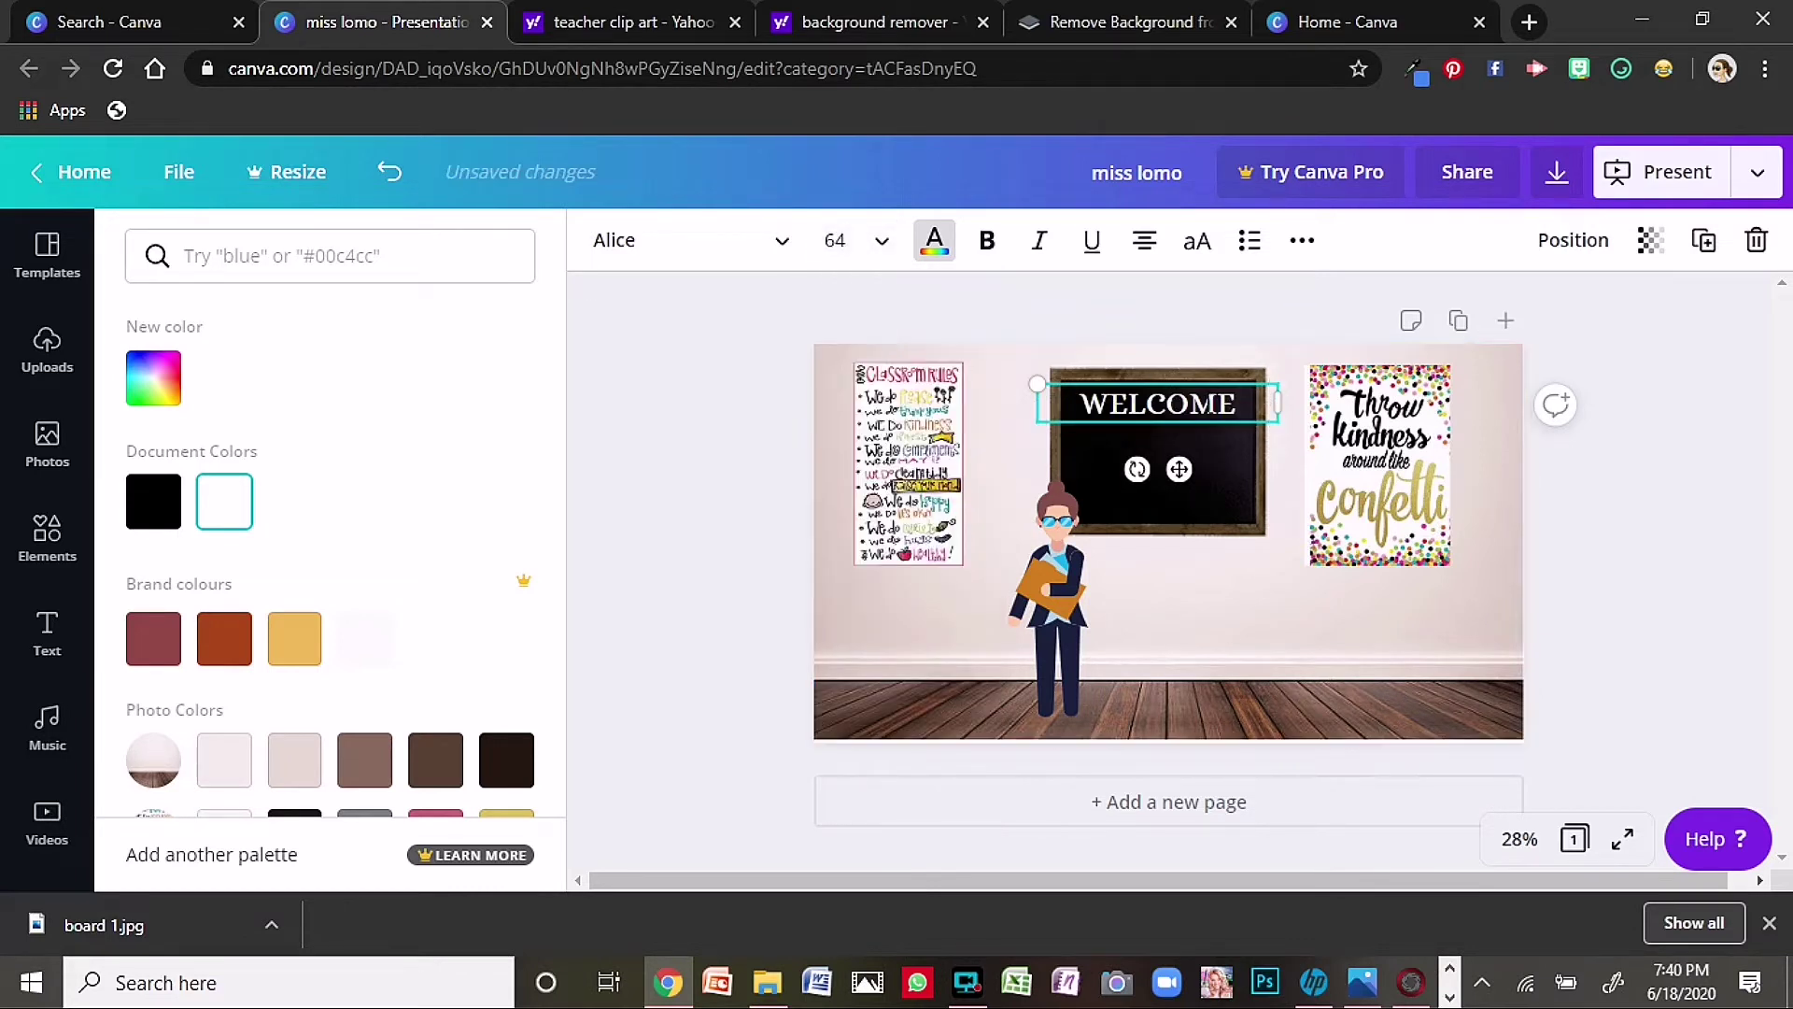
{"action": "left_click_drag", "start_coordinate": [1178, 469], "coordinate": [1178, 537]}
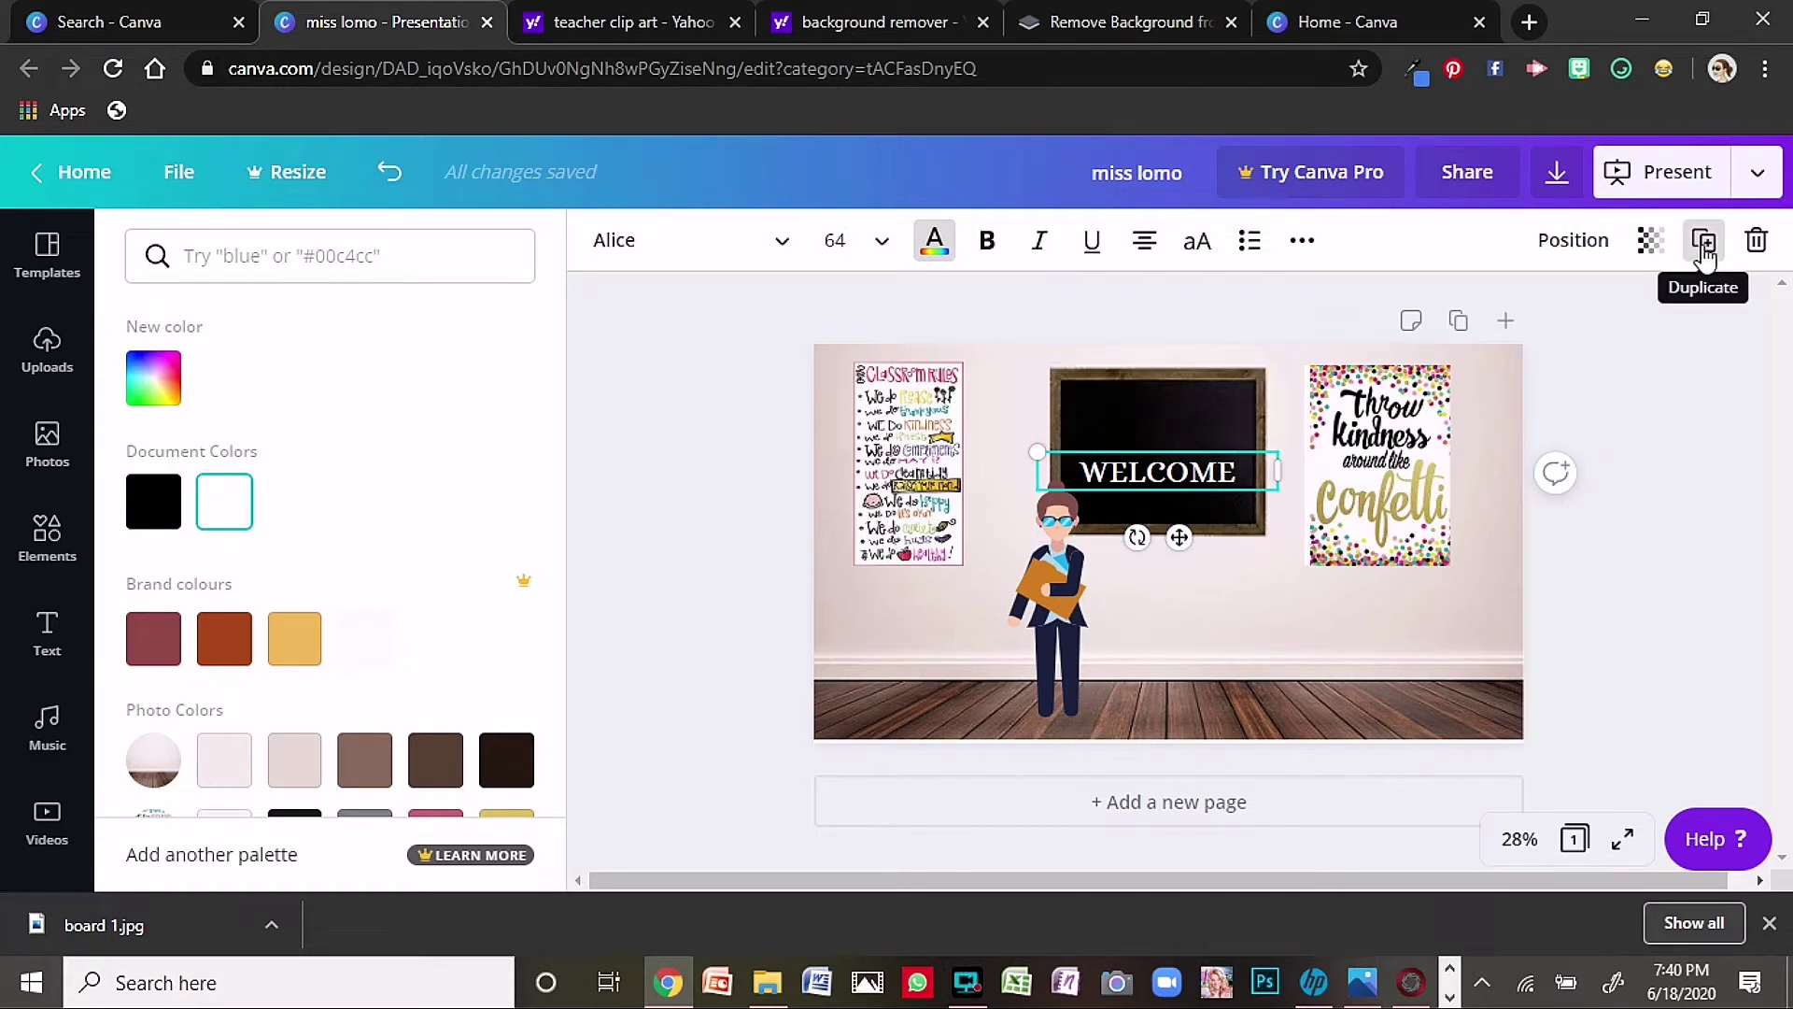
- Duplicate the WELCOME text, place the copy at the top of the blackboard and change its wording to "18th June, 2020."
{"action": "left_click", "coordinate": [1704, 245]}
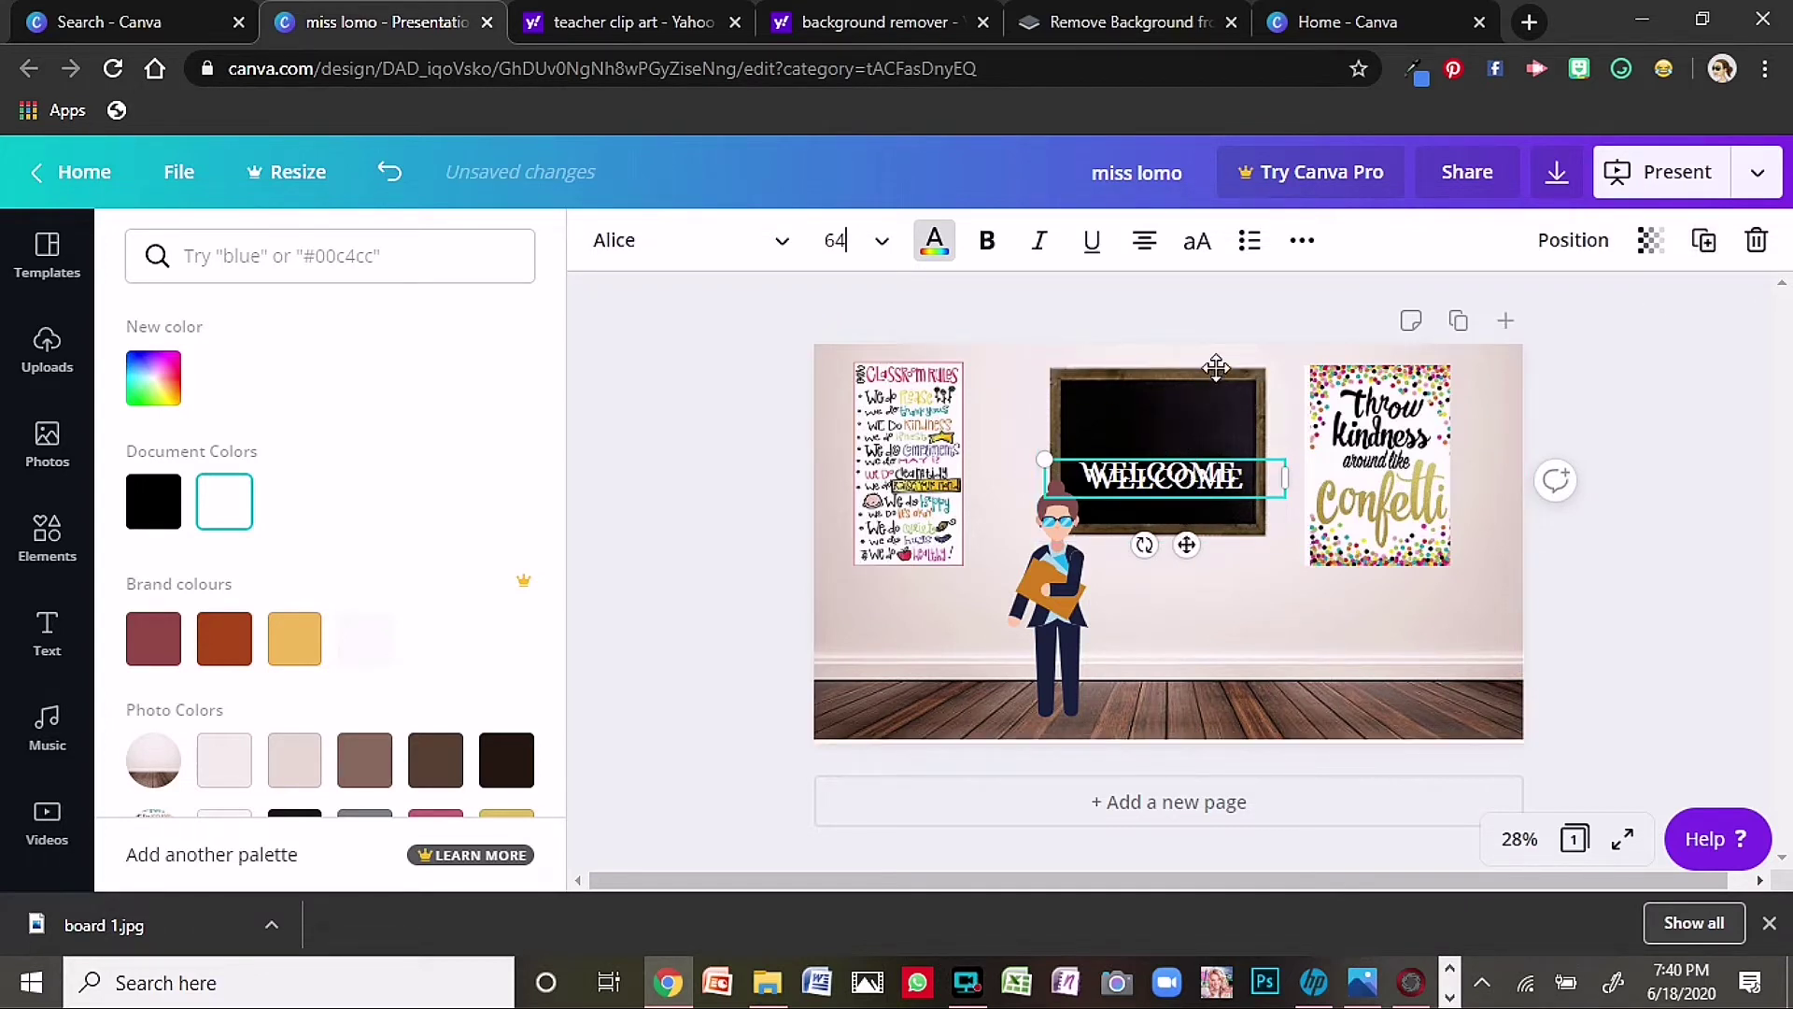
{"action": "mouse_move", "coordinate": [1179, 435]}
{"action": "left_mouse_down"}
{"action": "mouse_move", "coordinate": [1160, 467]}
{"action": "mouse_move", "coordinate": [1194, 472]}
{"action": "mouse_move", "coordinate": [1192, 440]}
{"action": "left_mouse_up"}
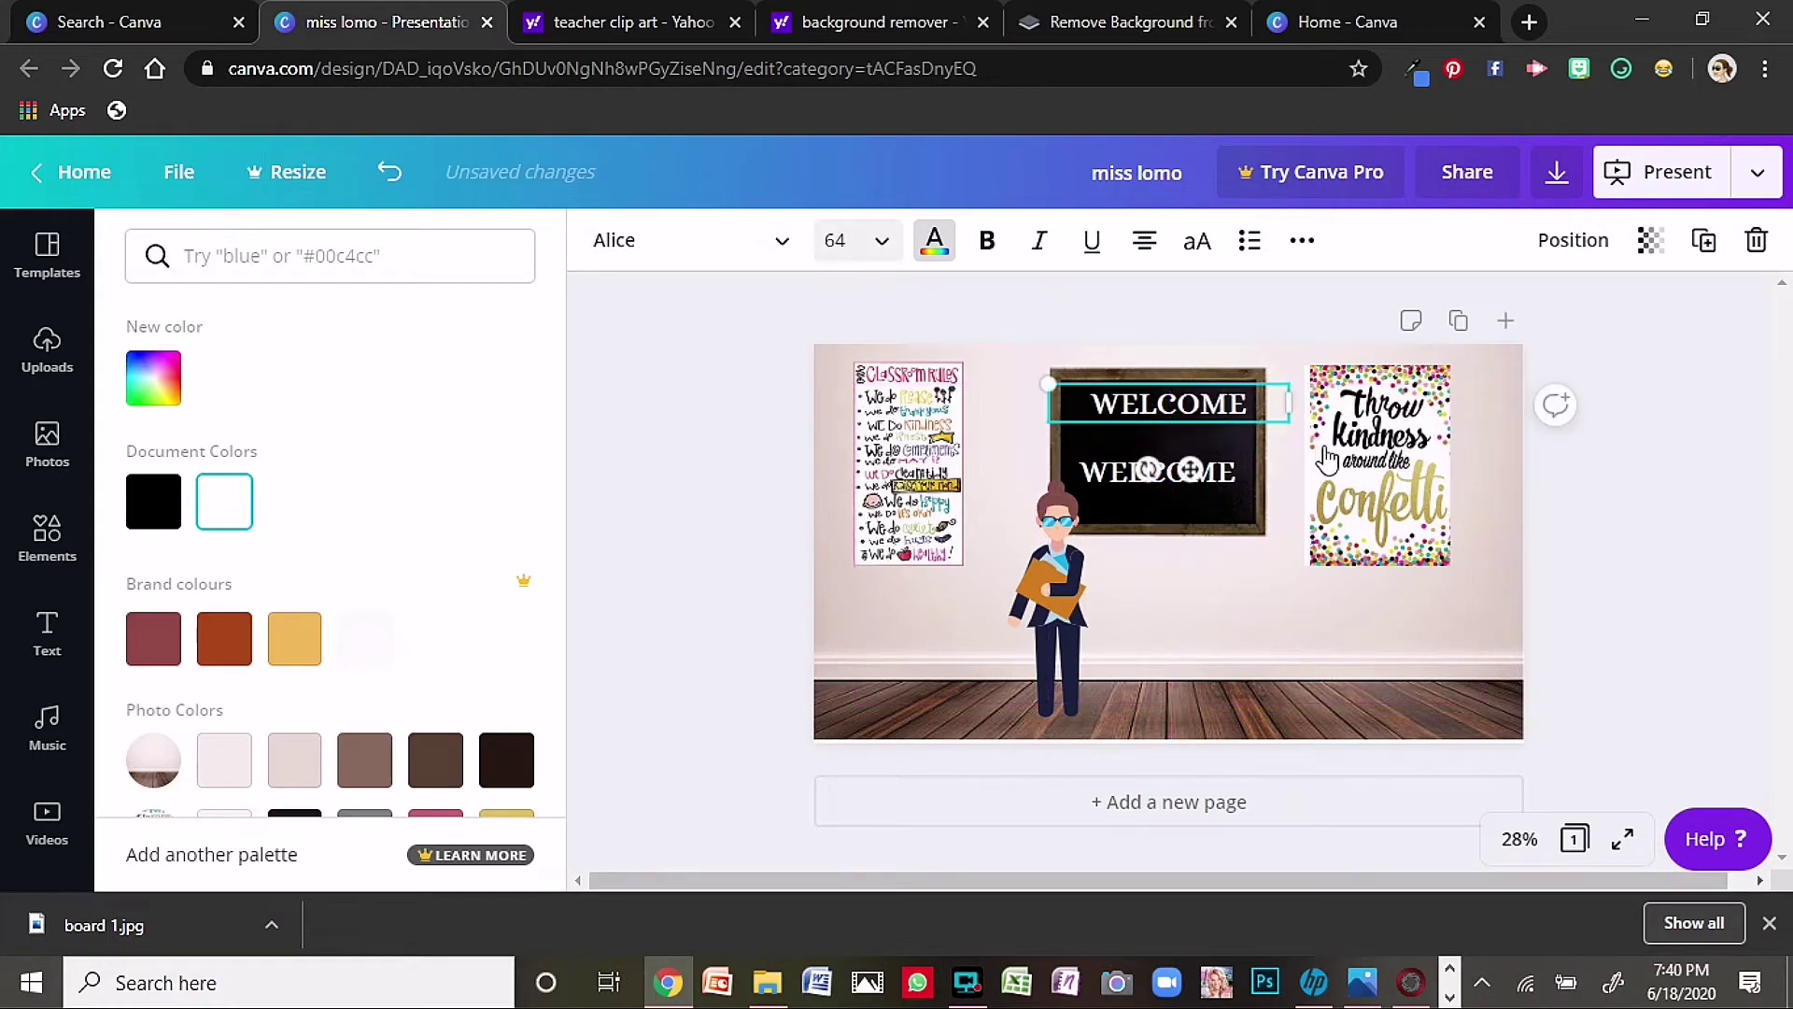
{"action": "double_click", "coordinate": [1238, 402]}
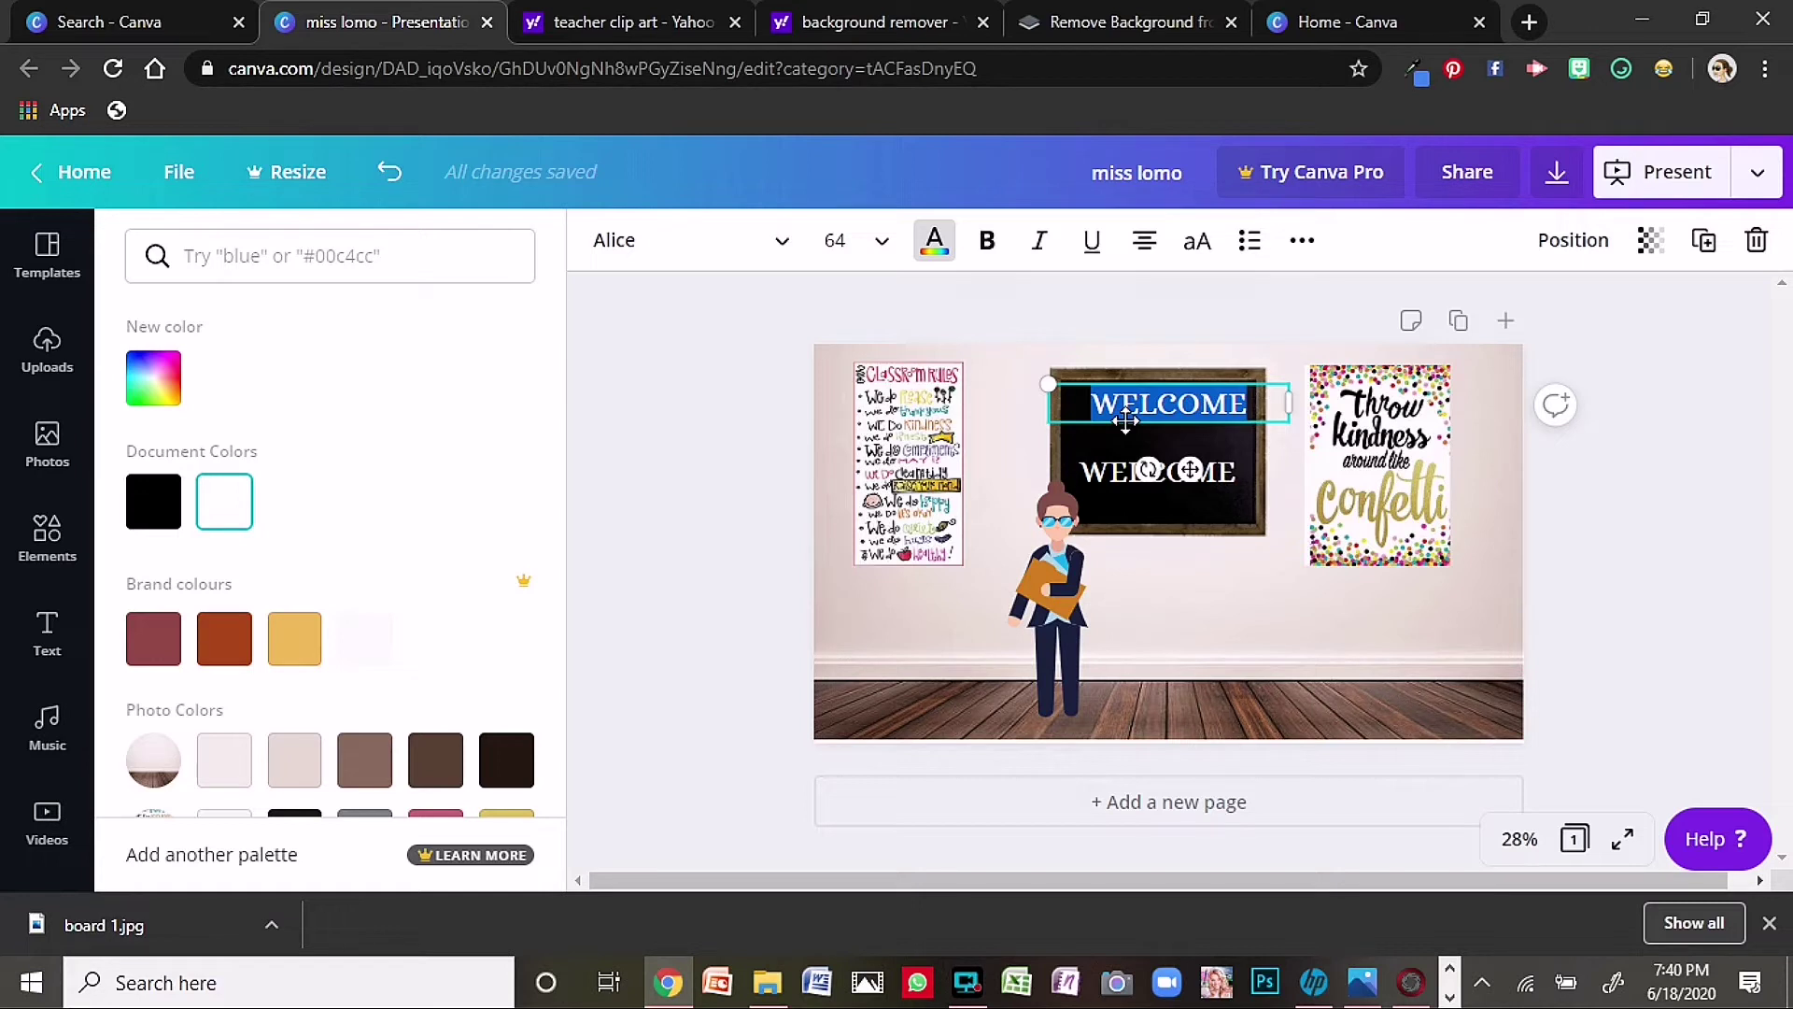
{"action": "key", "text": "BackSpace"}
{"action": "type", "text": "18TH"}
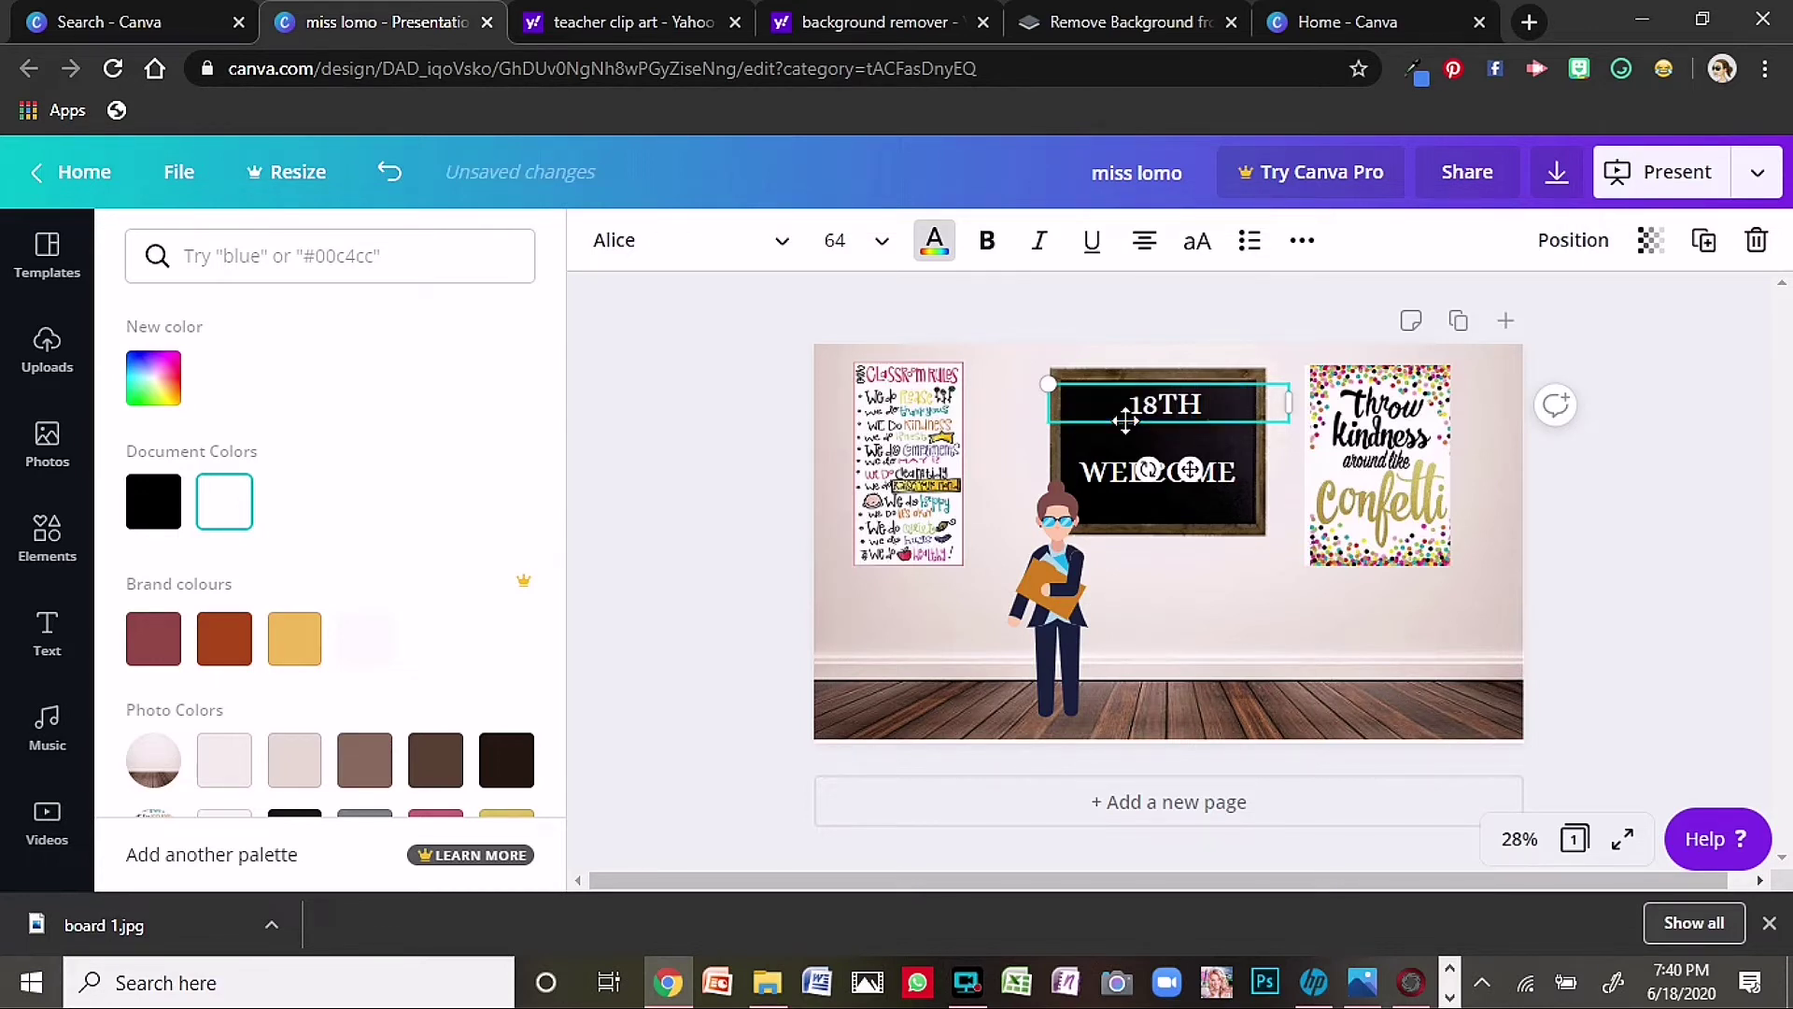
{"action": "type", "text": " Ju"}
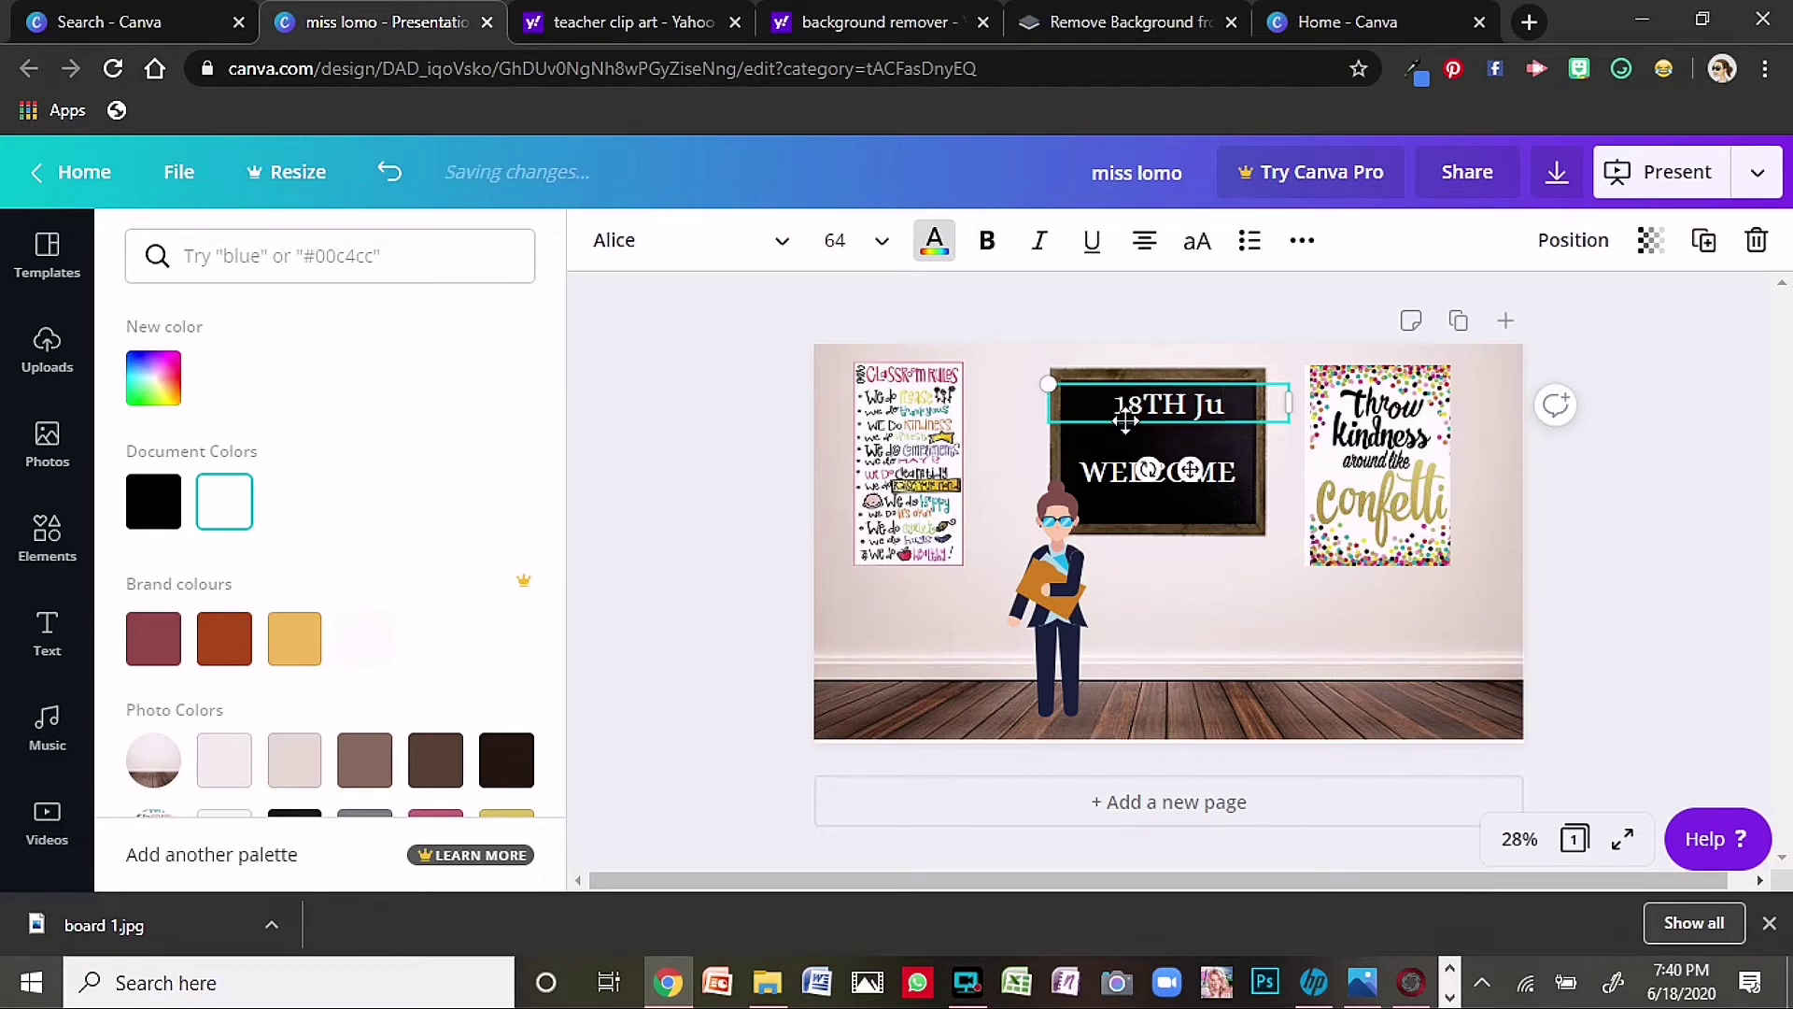
{"action": "type", "text": "ne"}
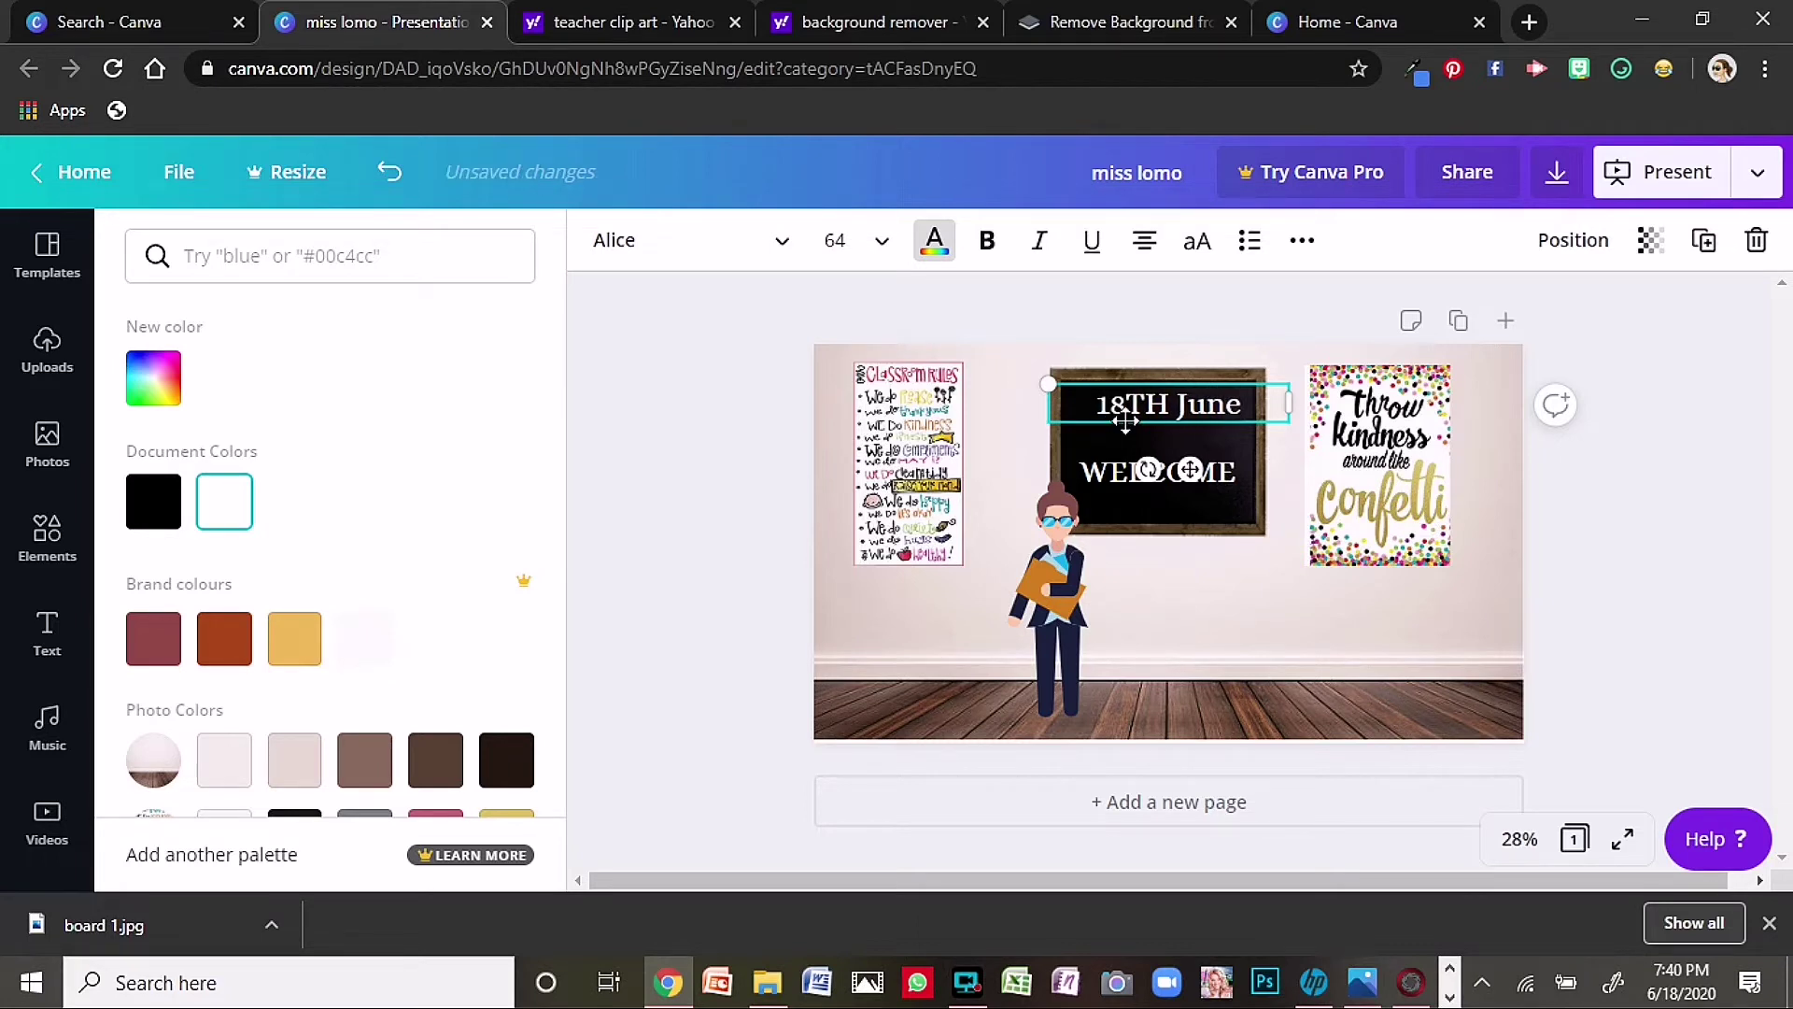
{"action": "type", "text": ", 2020"}
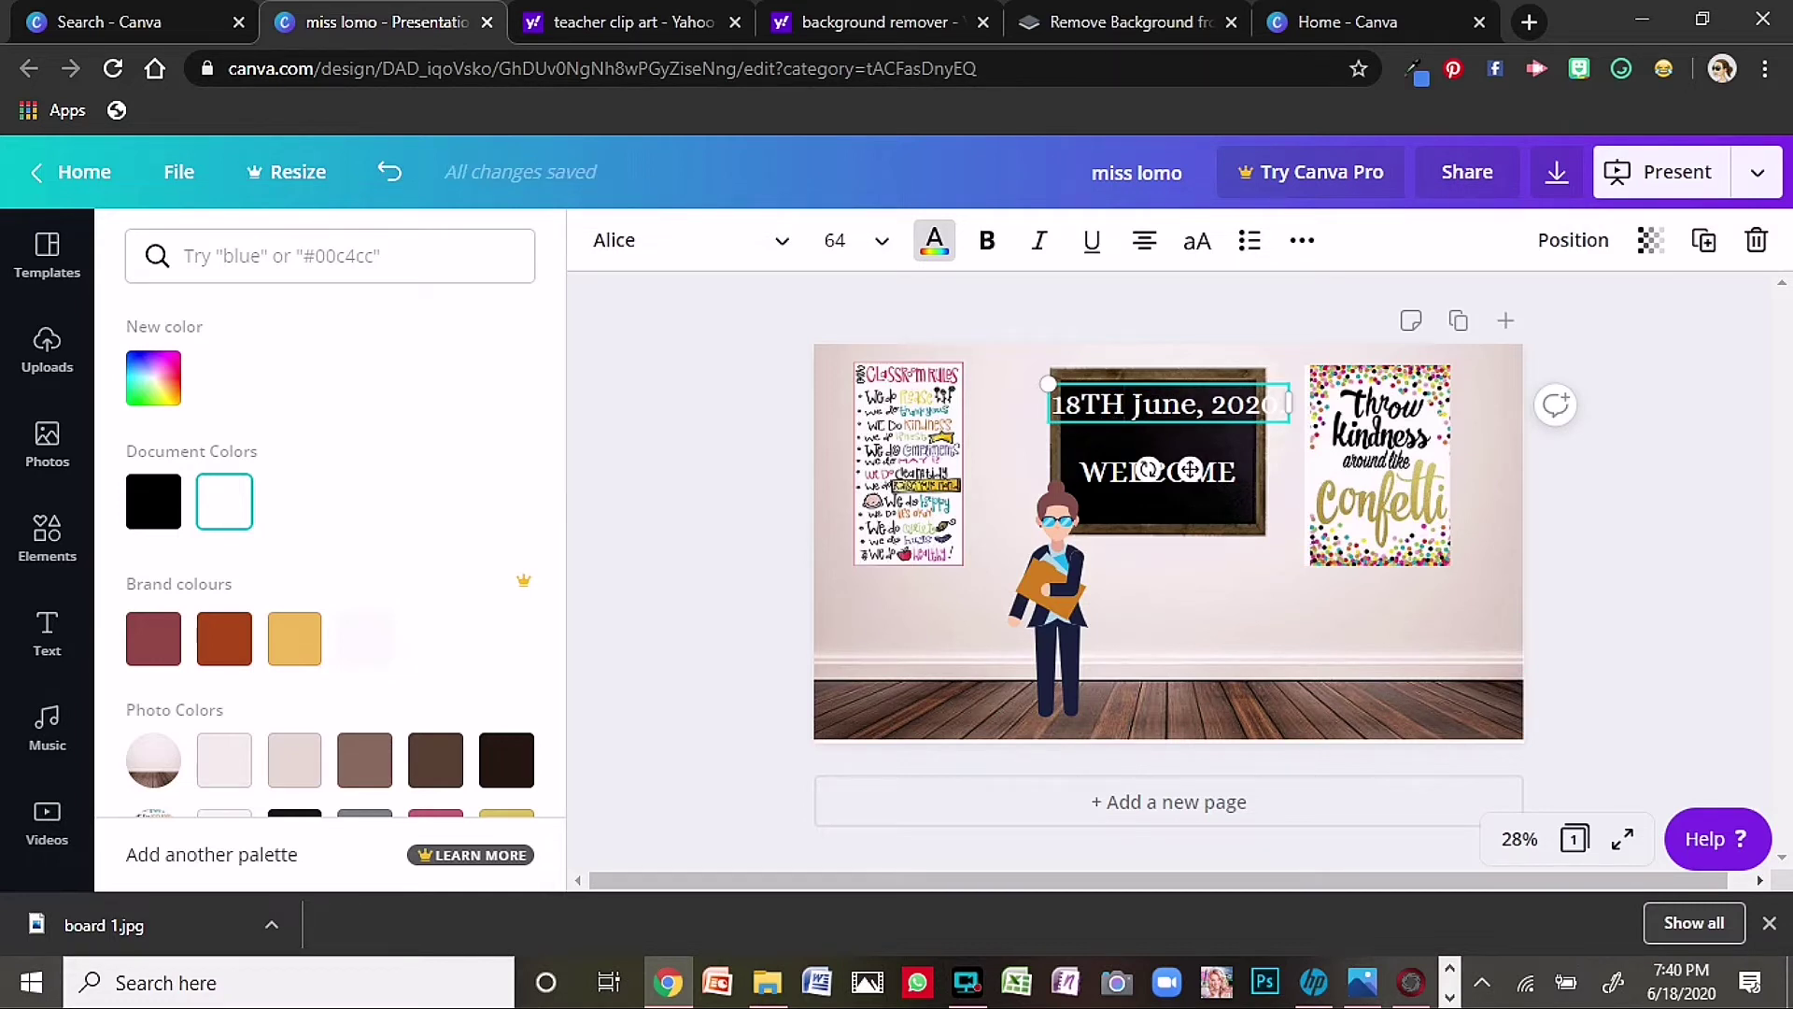
{"action": "key", "text": "BackSpace"}
{"action": "key", "text": "BackSpace"}
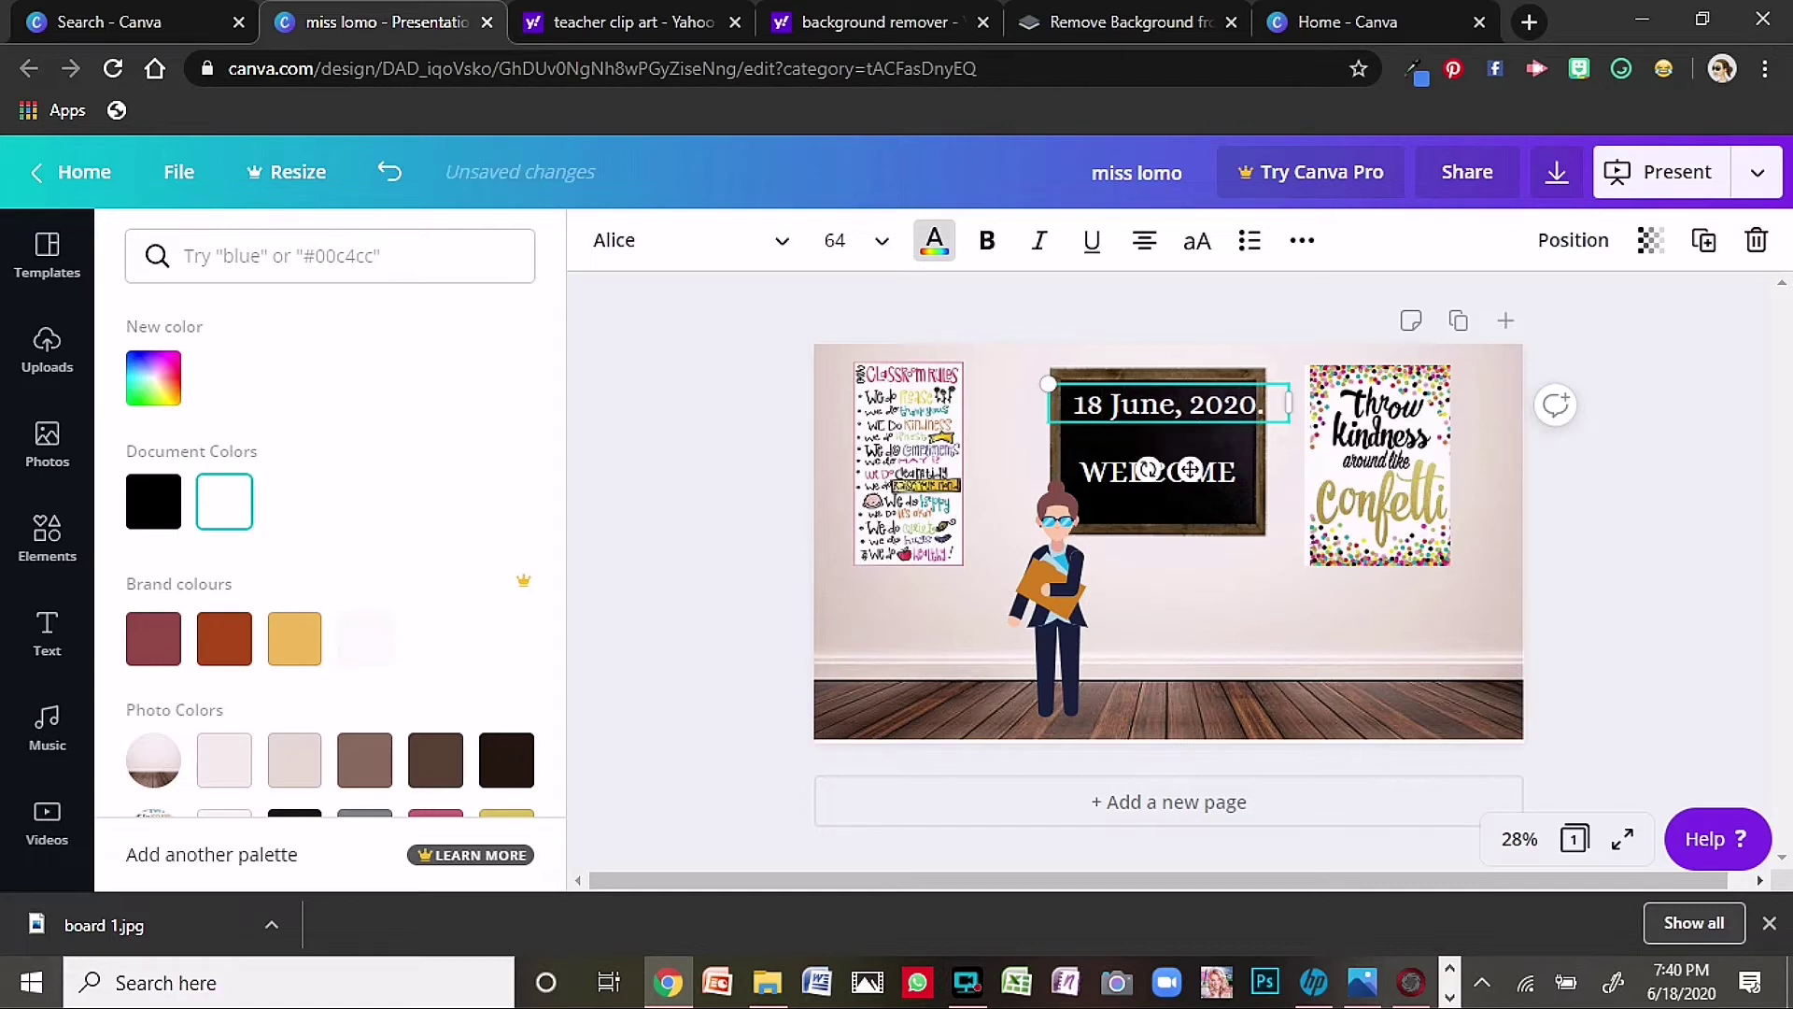
{"action": "type", "text": "th"}
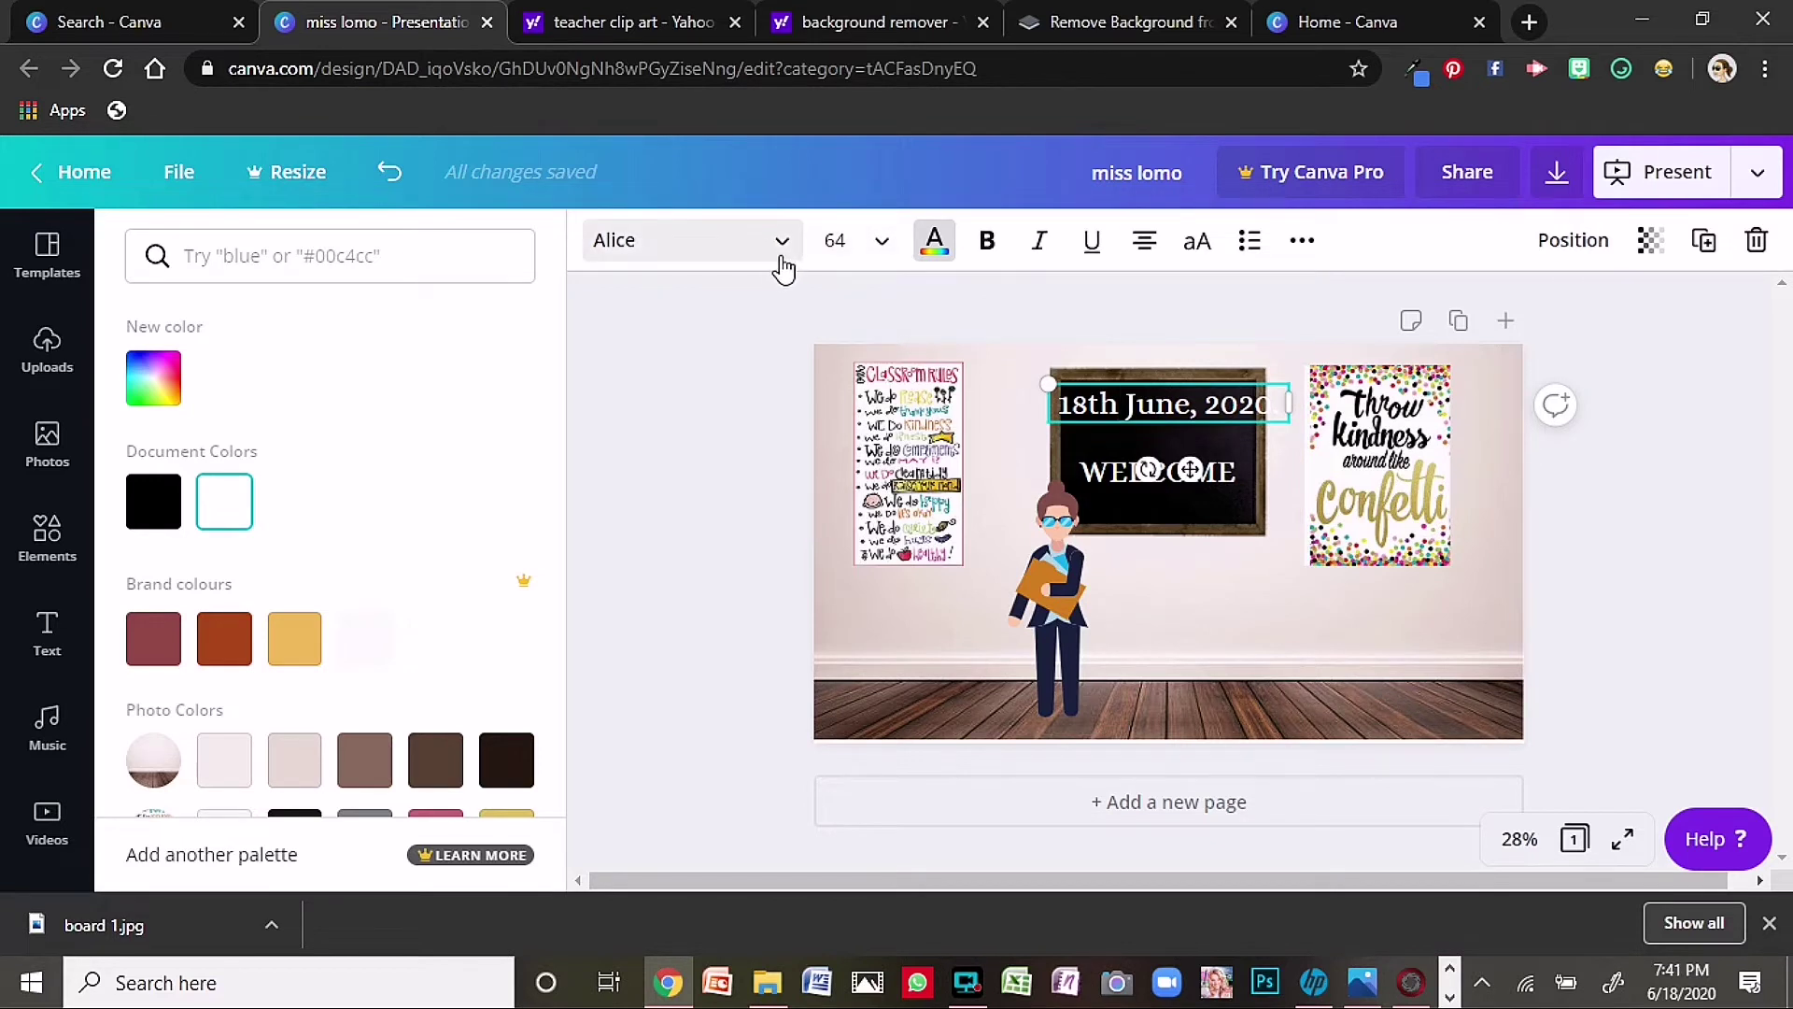
- Set the date text's font size to 36 and shift it into the blackboard's upper-right corner
{"action": "left_click", "coordinate": [884, 247]}
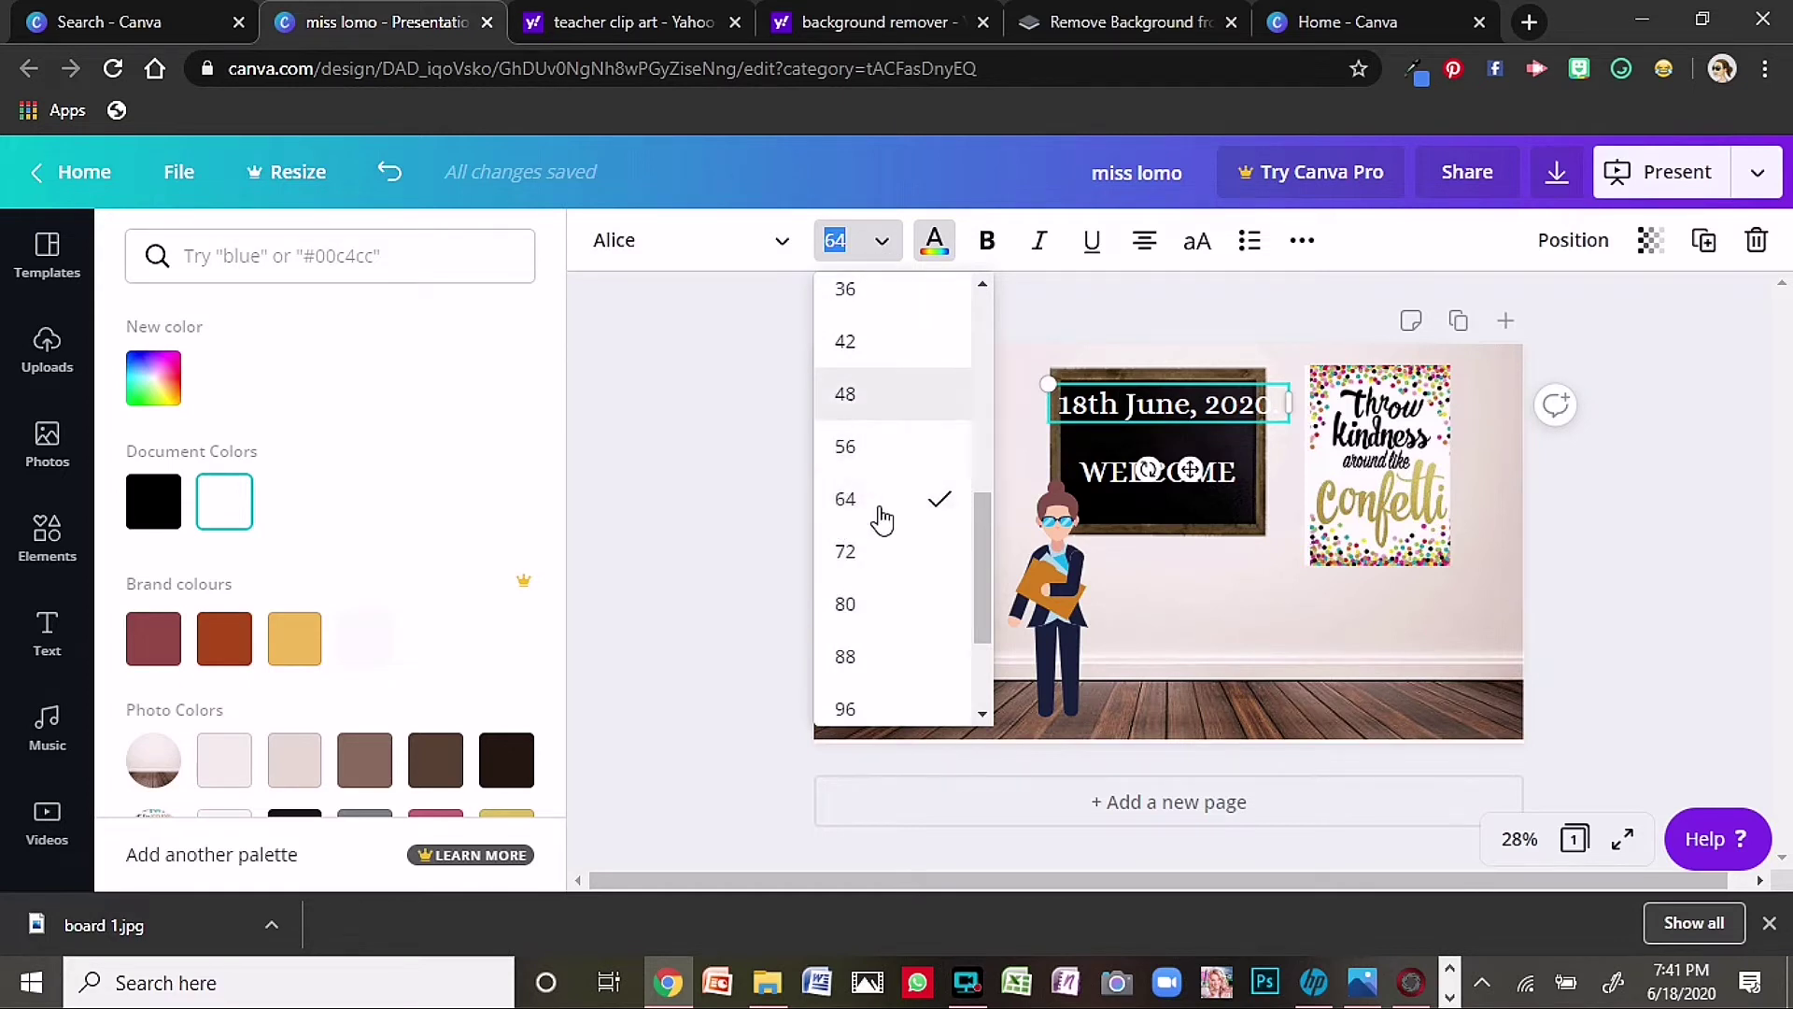
{"action": "scroll", "coordinate": [874, 336], "scroll_direction": "up", "scroll_amount": 5}
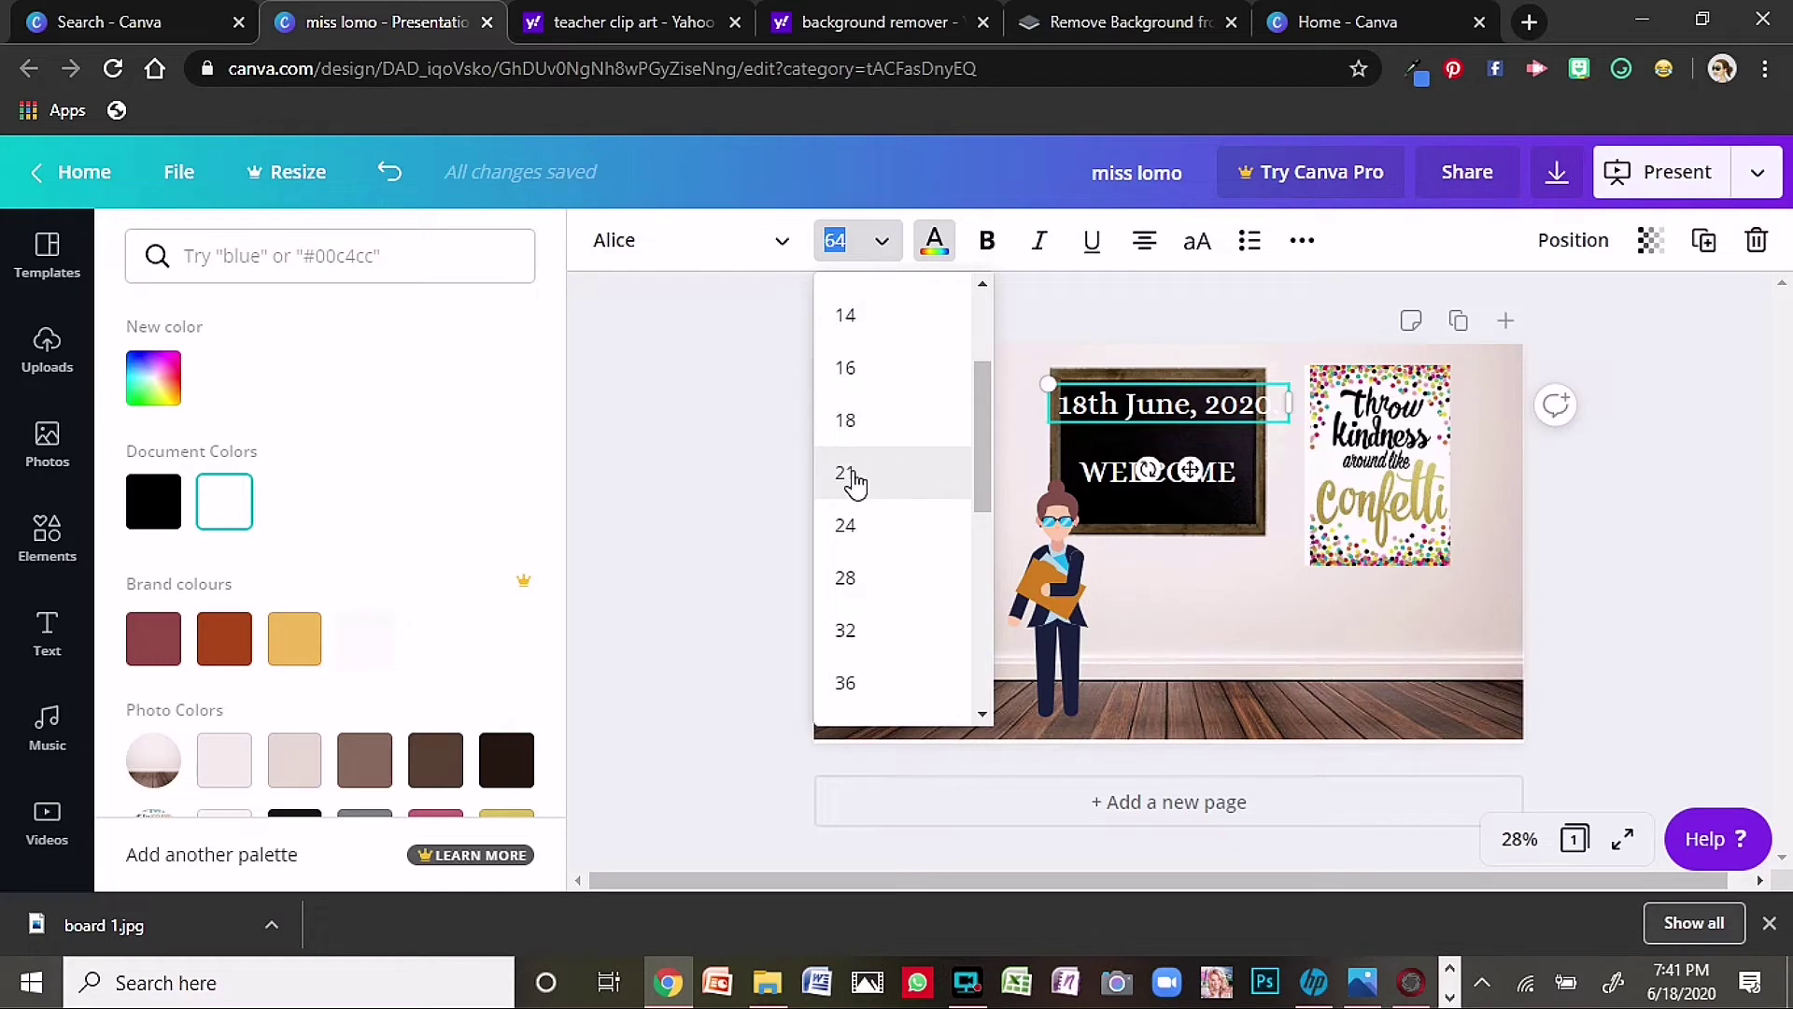
{"action": "left_click", "coordinate": [853, 473]}
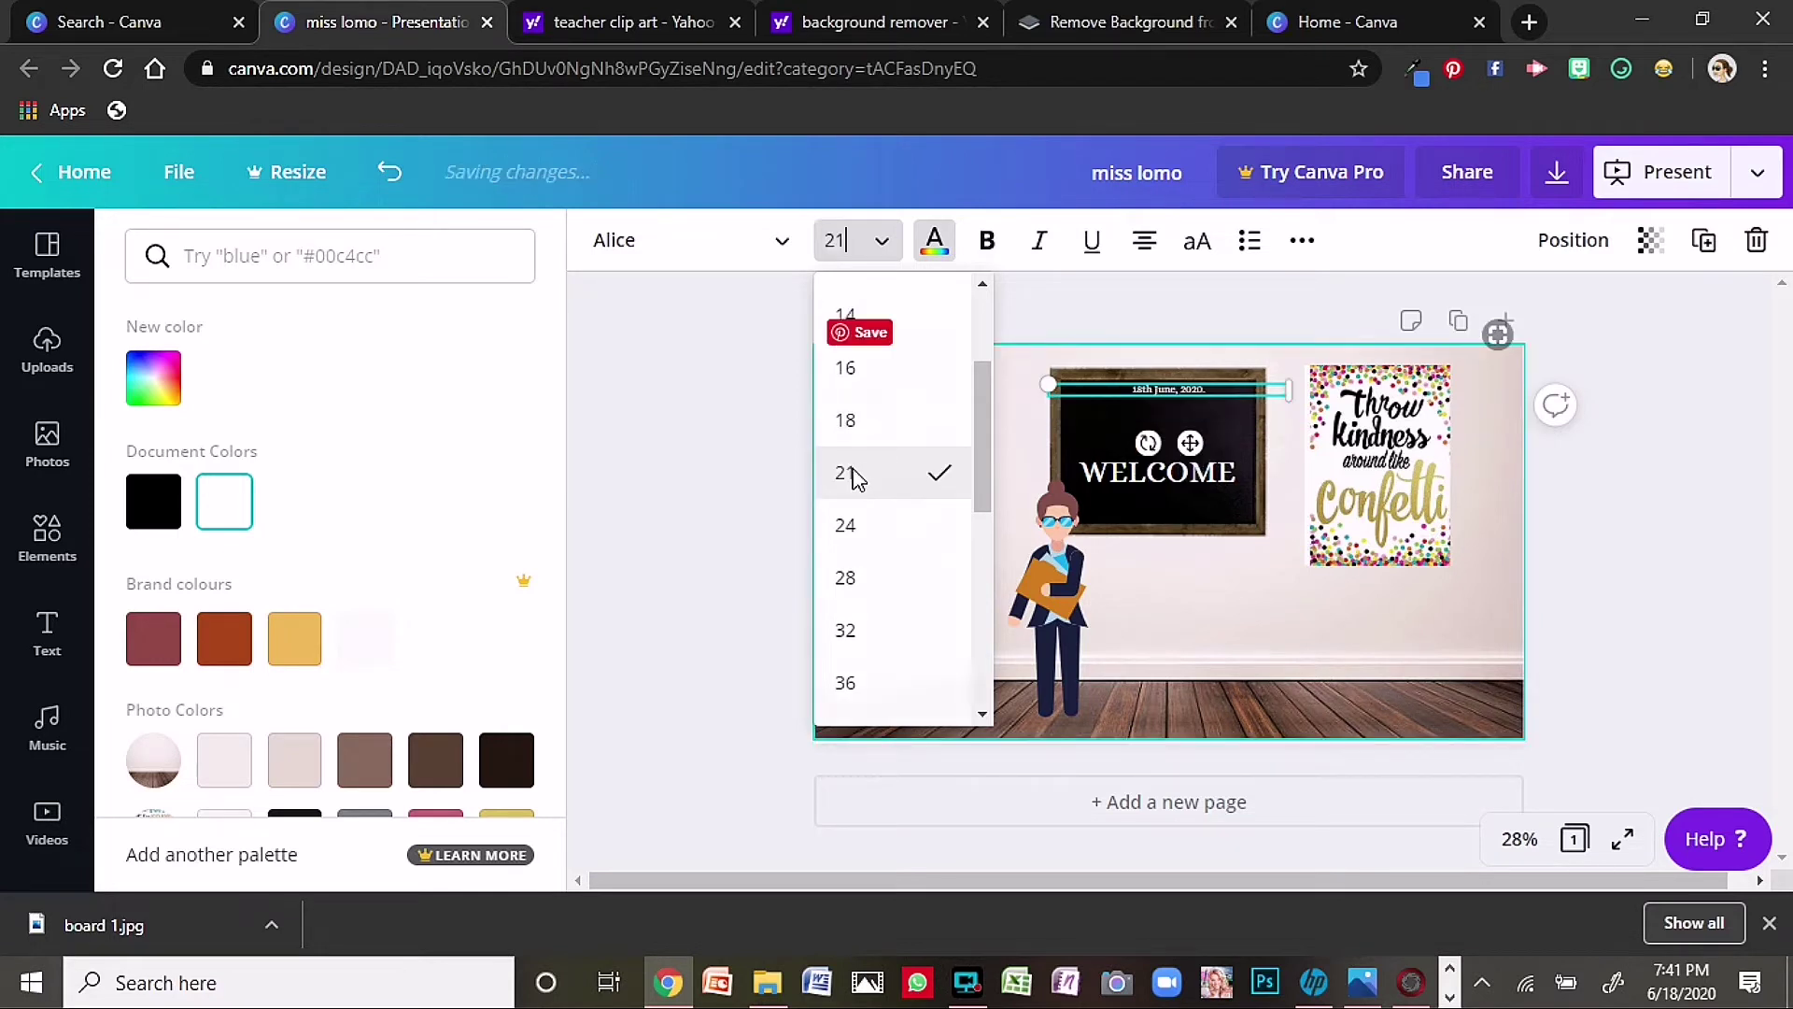
{"action": "left_click", "coordinate": [881, 245]}
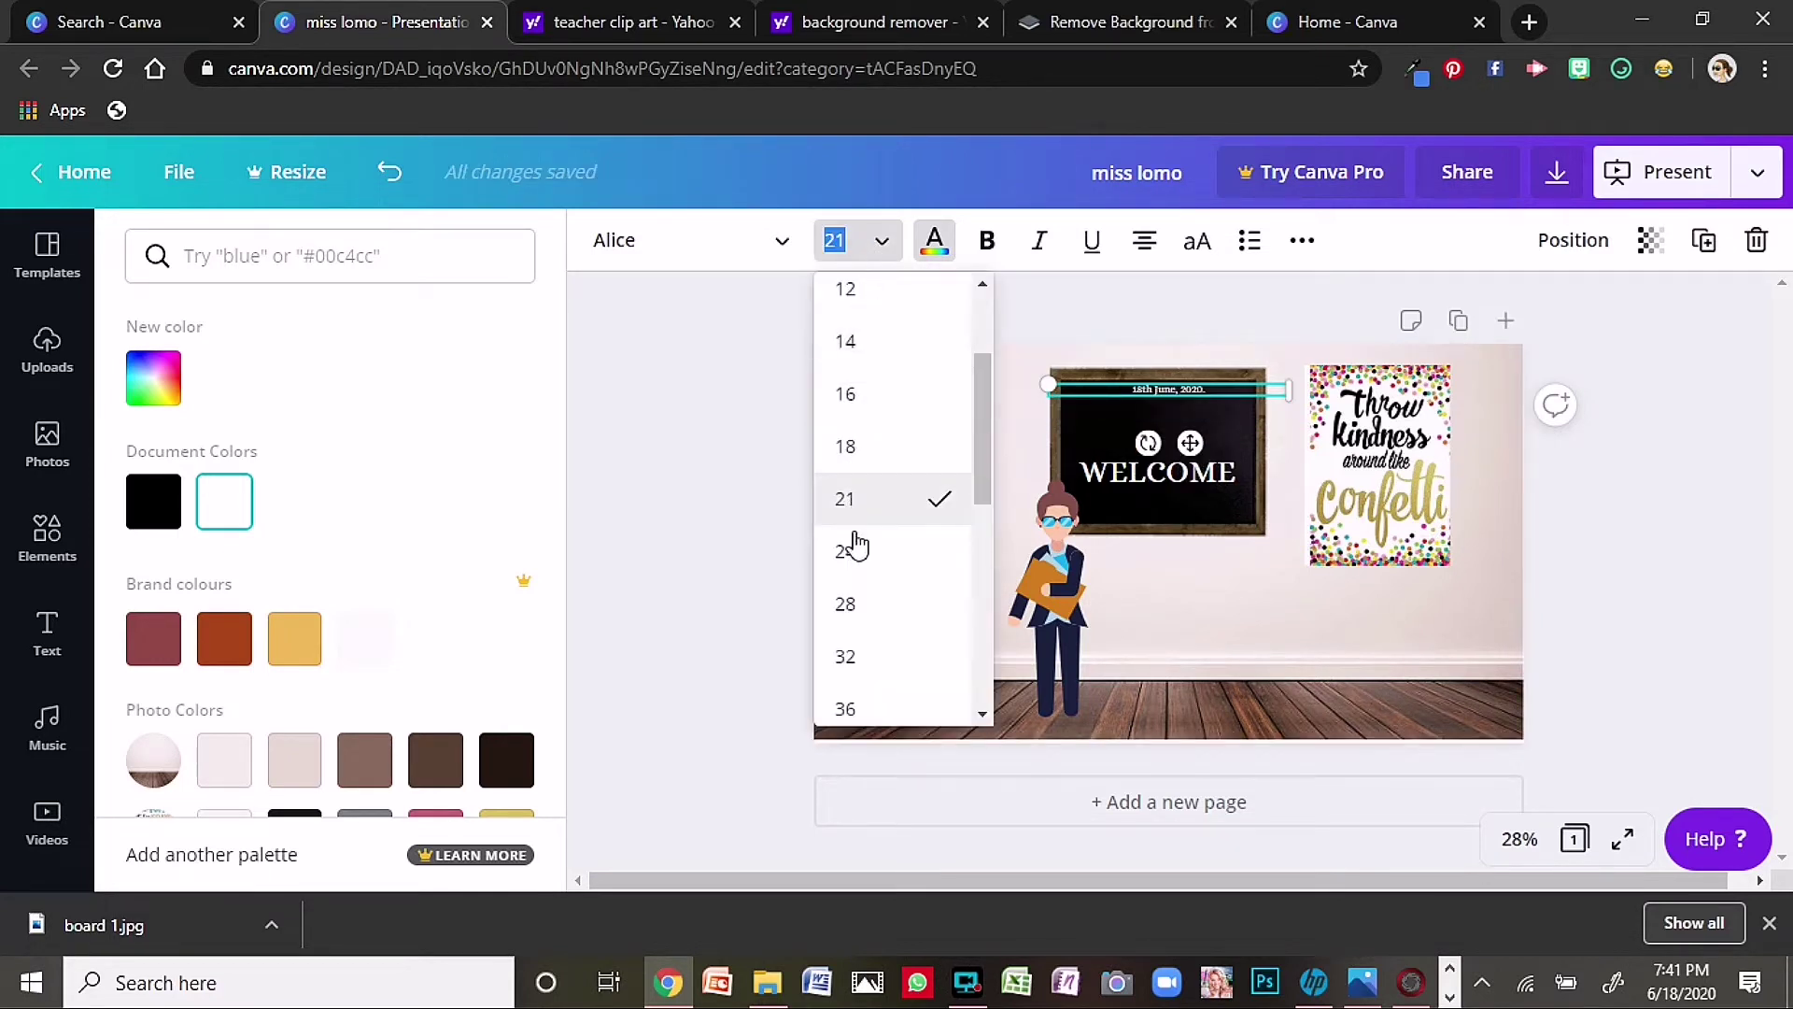
{"action": "left_click", "coordinate": [848, 708]}
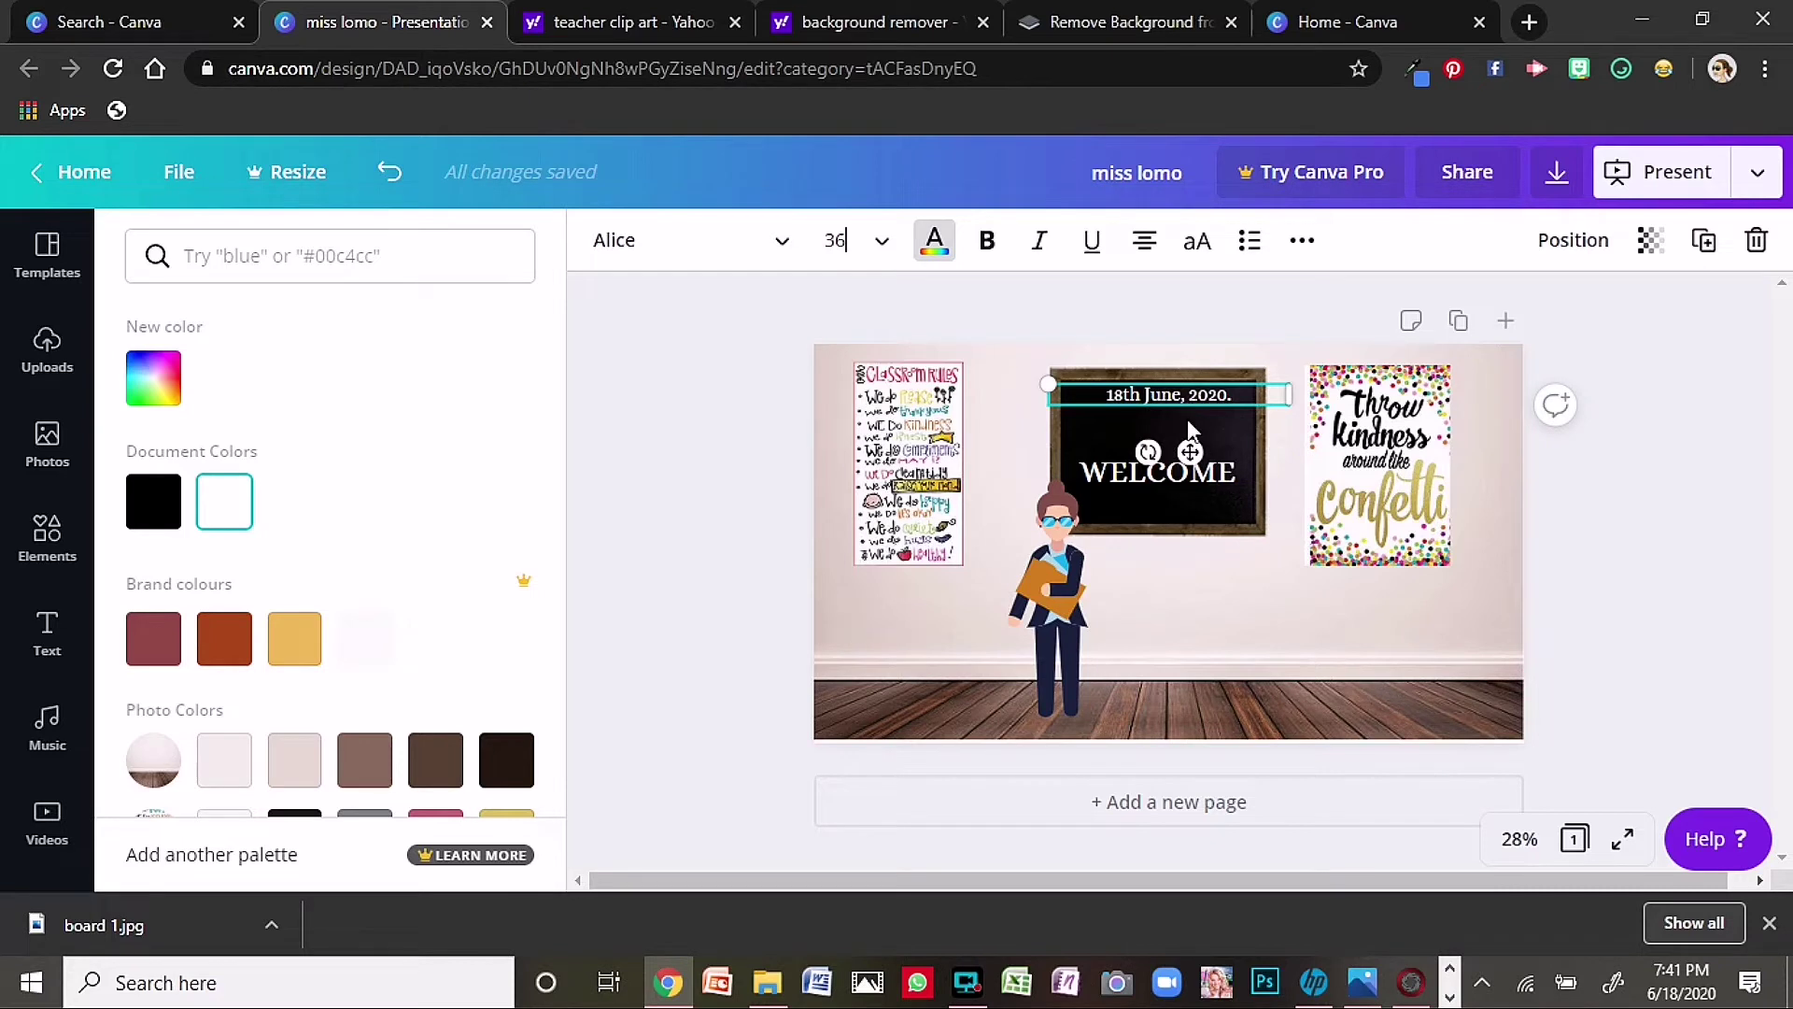
{"action": "left_click_drag", "start_coordinate": [1202, 408], "coordinate": [1203, 416]}
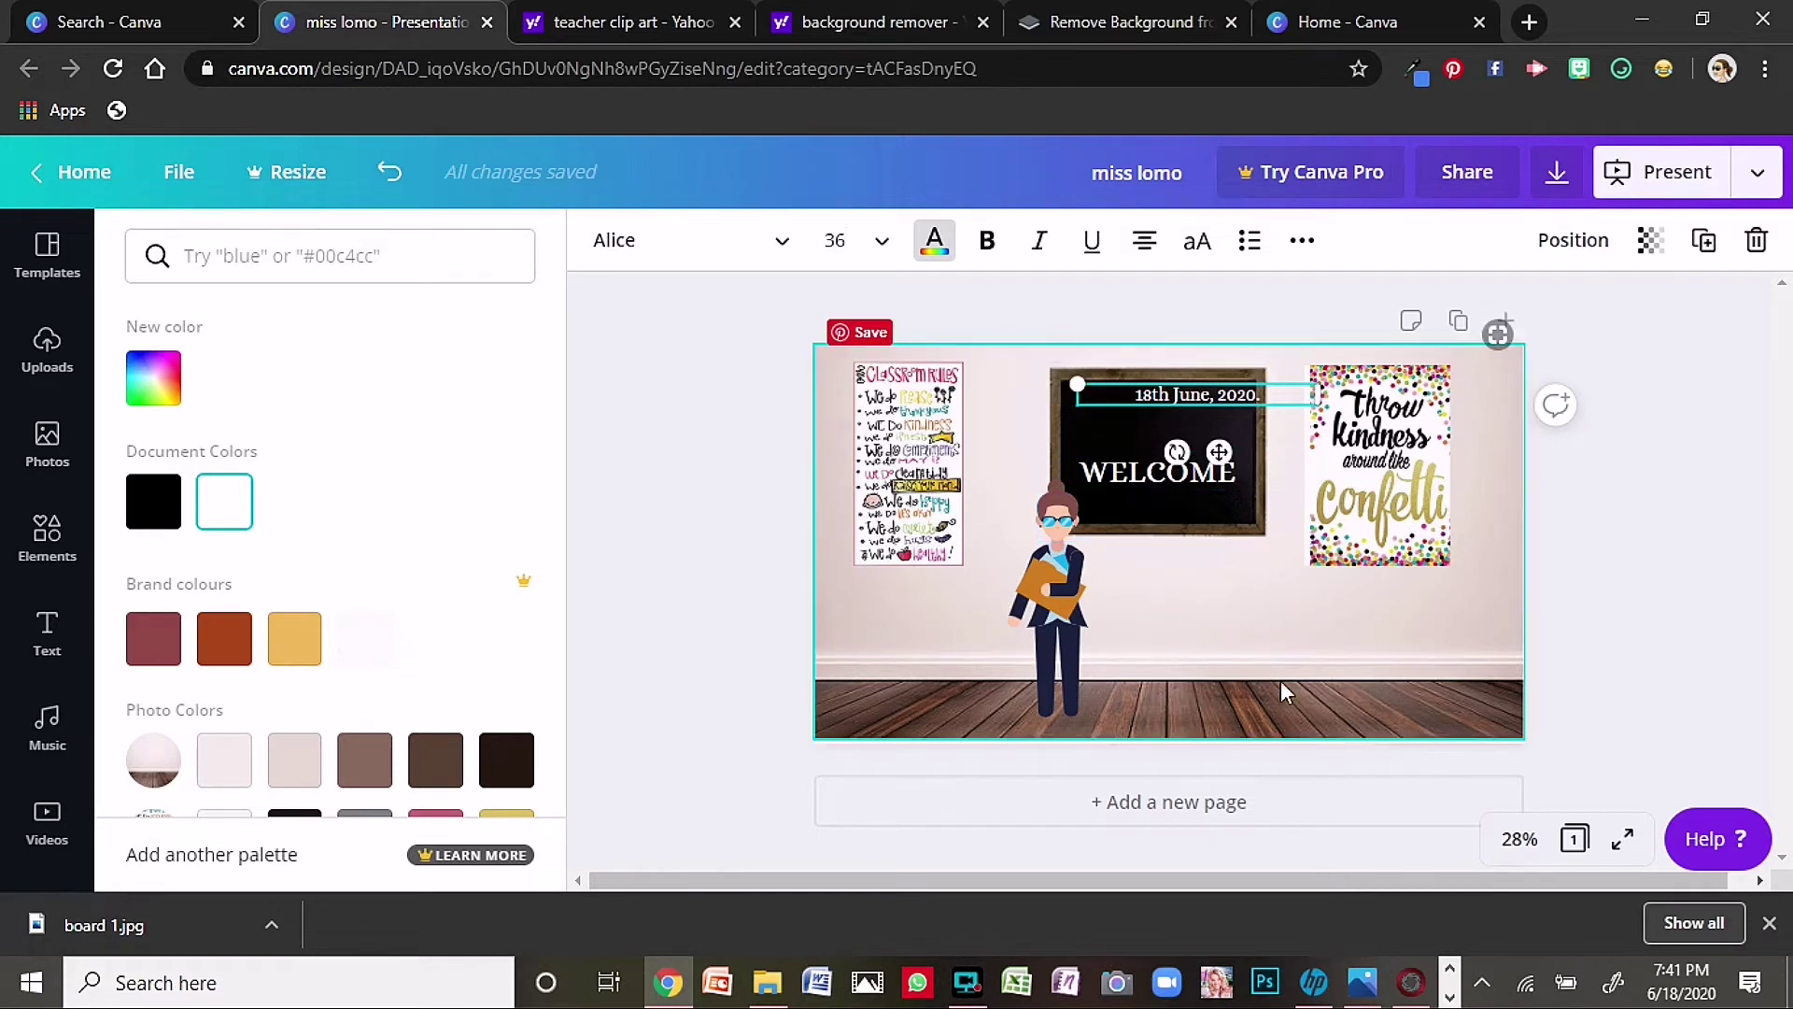
- Switch to the Yahoo image search and search for "teachers table"
{"action": "left_click", "coordinate": [617, 25]}
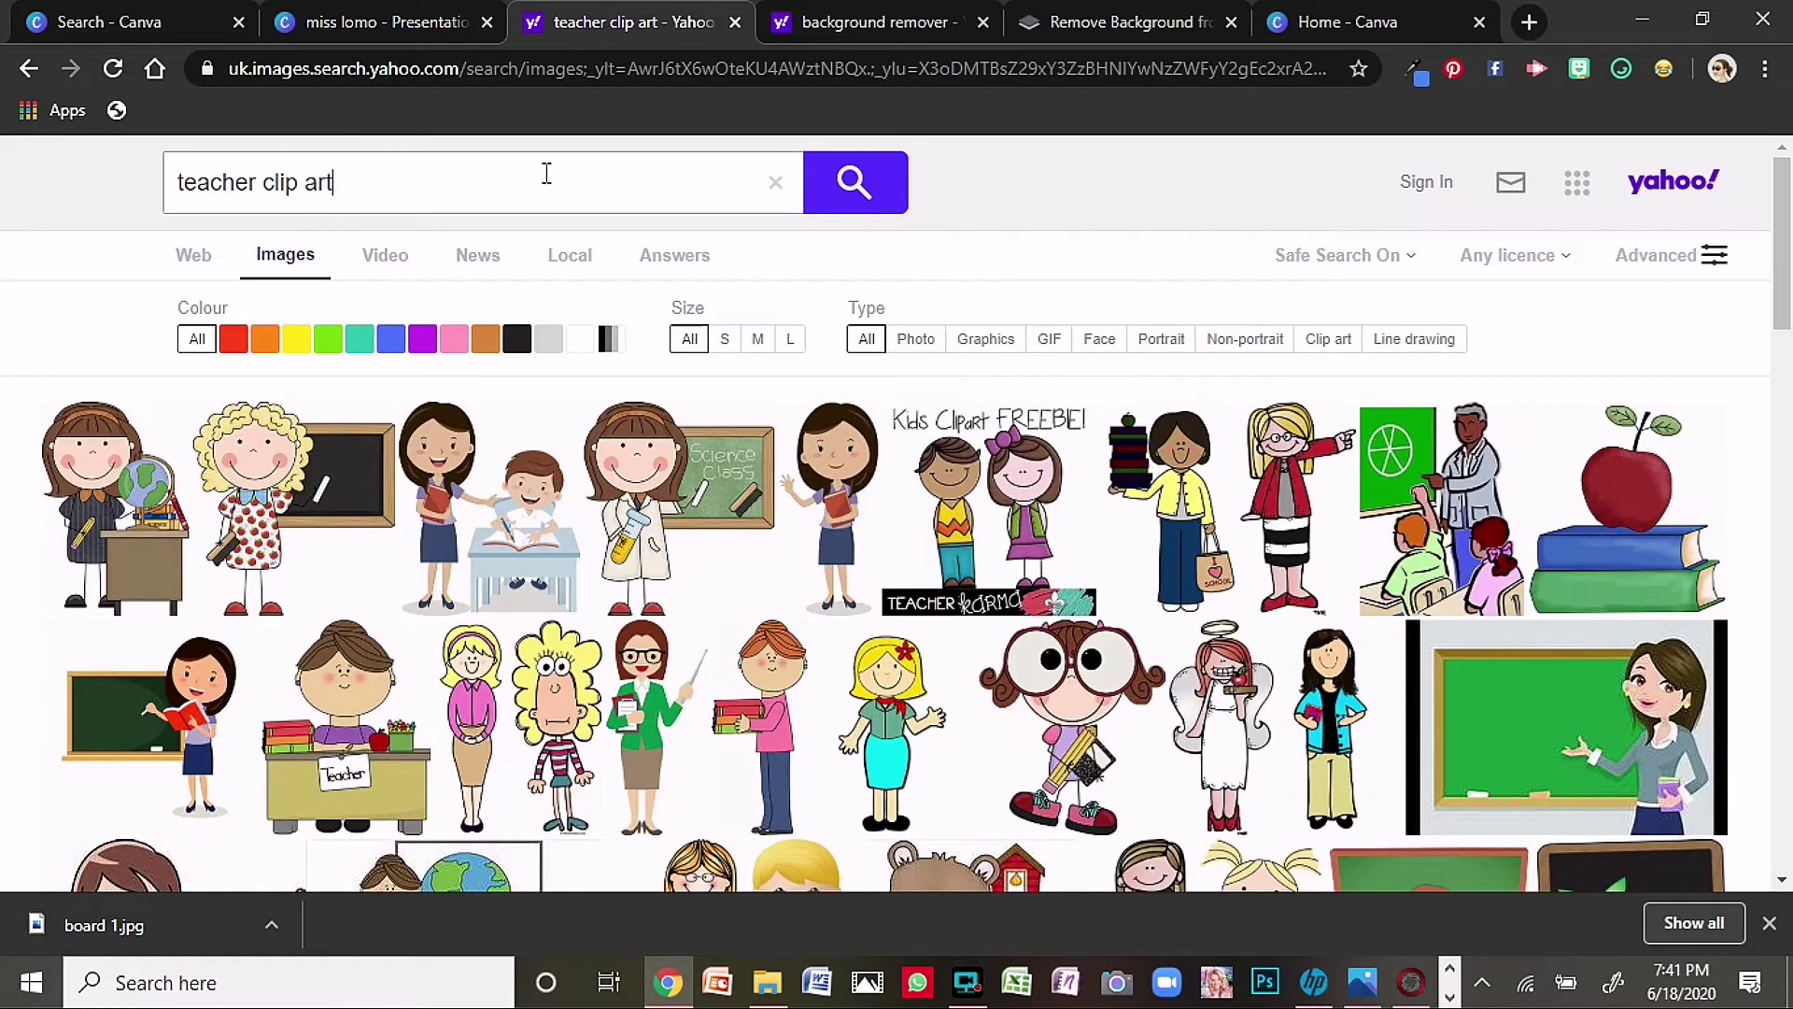
{"action": "left_click", "coordinate": [404, 200]}
{"action": "left_click_drag", "start_coordinate": [344, 188], "coordinate": [140, 193]}
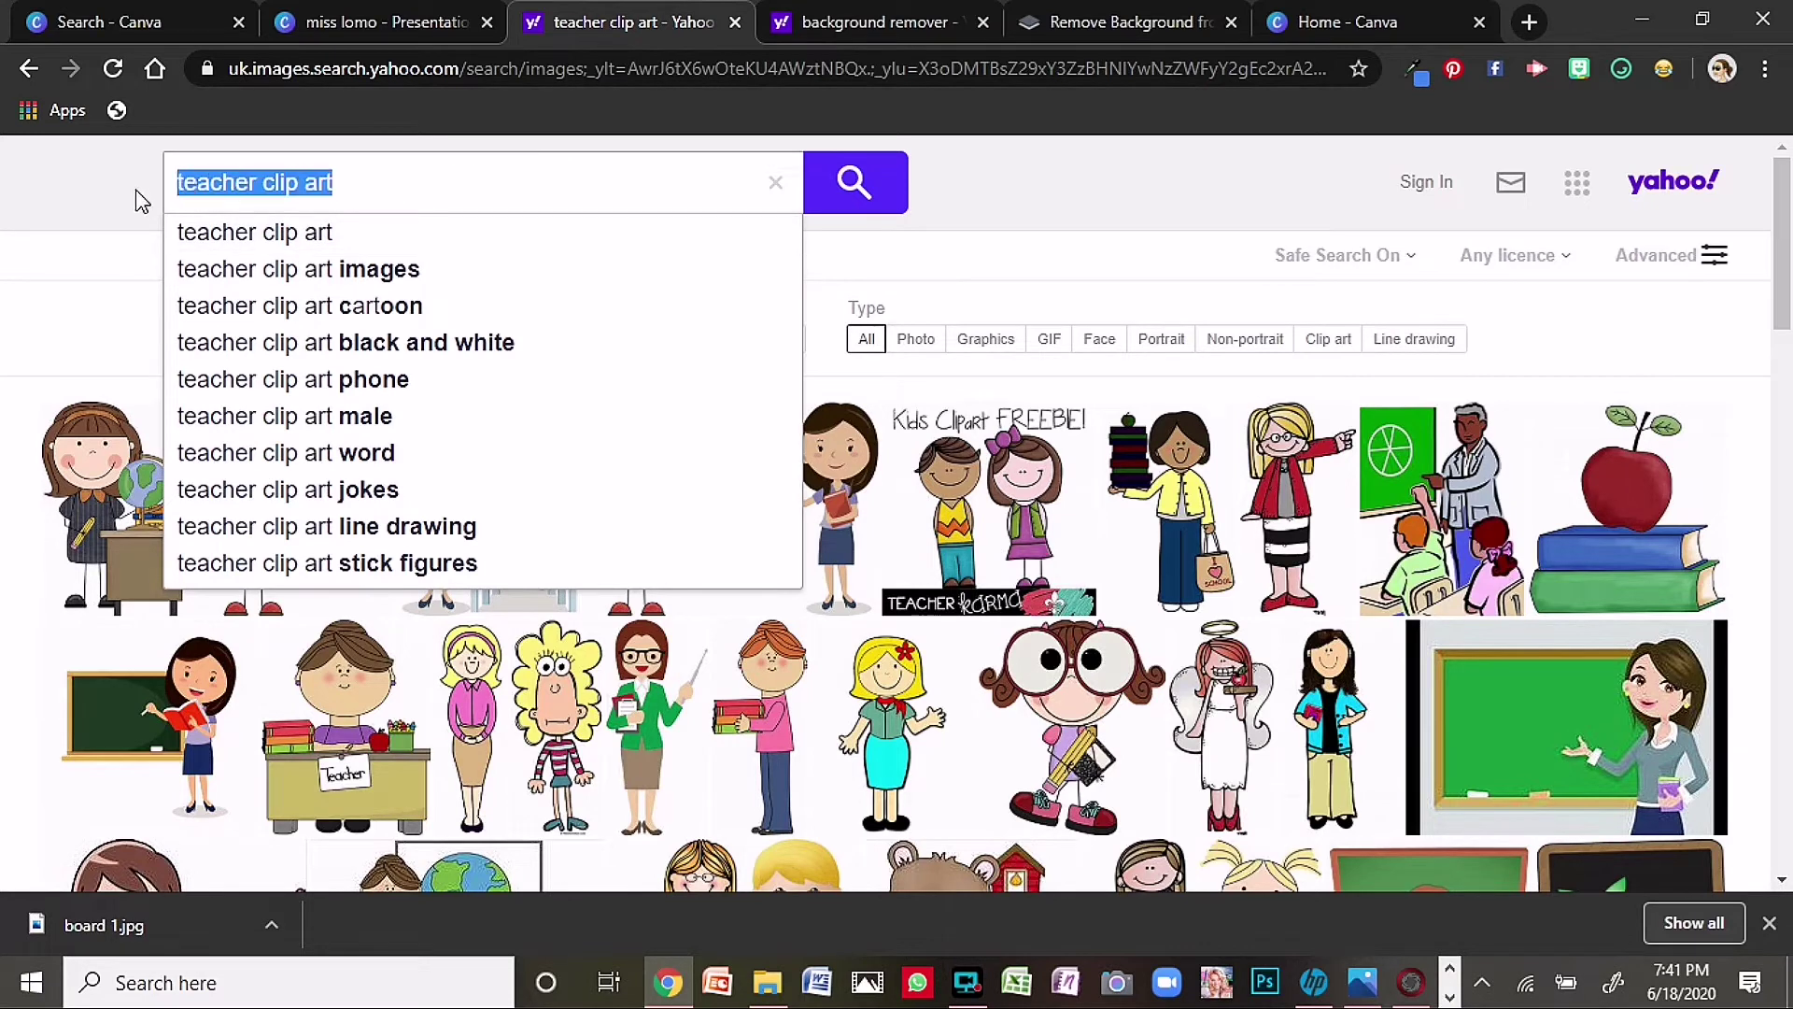
{"action": "type", "text": "teacher"}
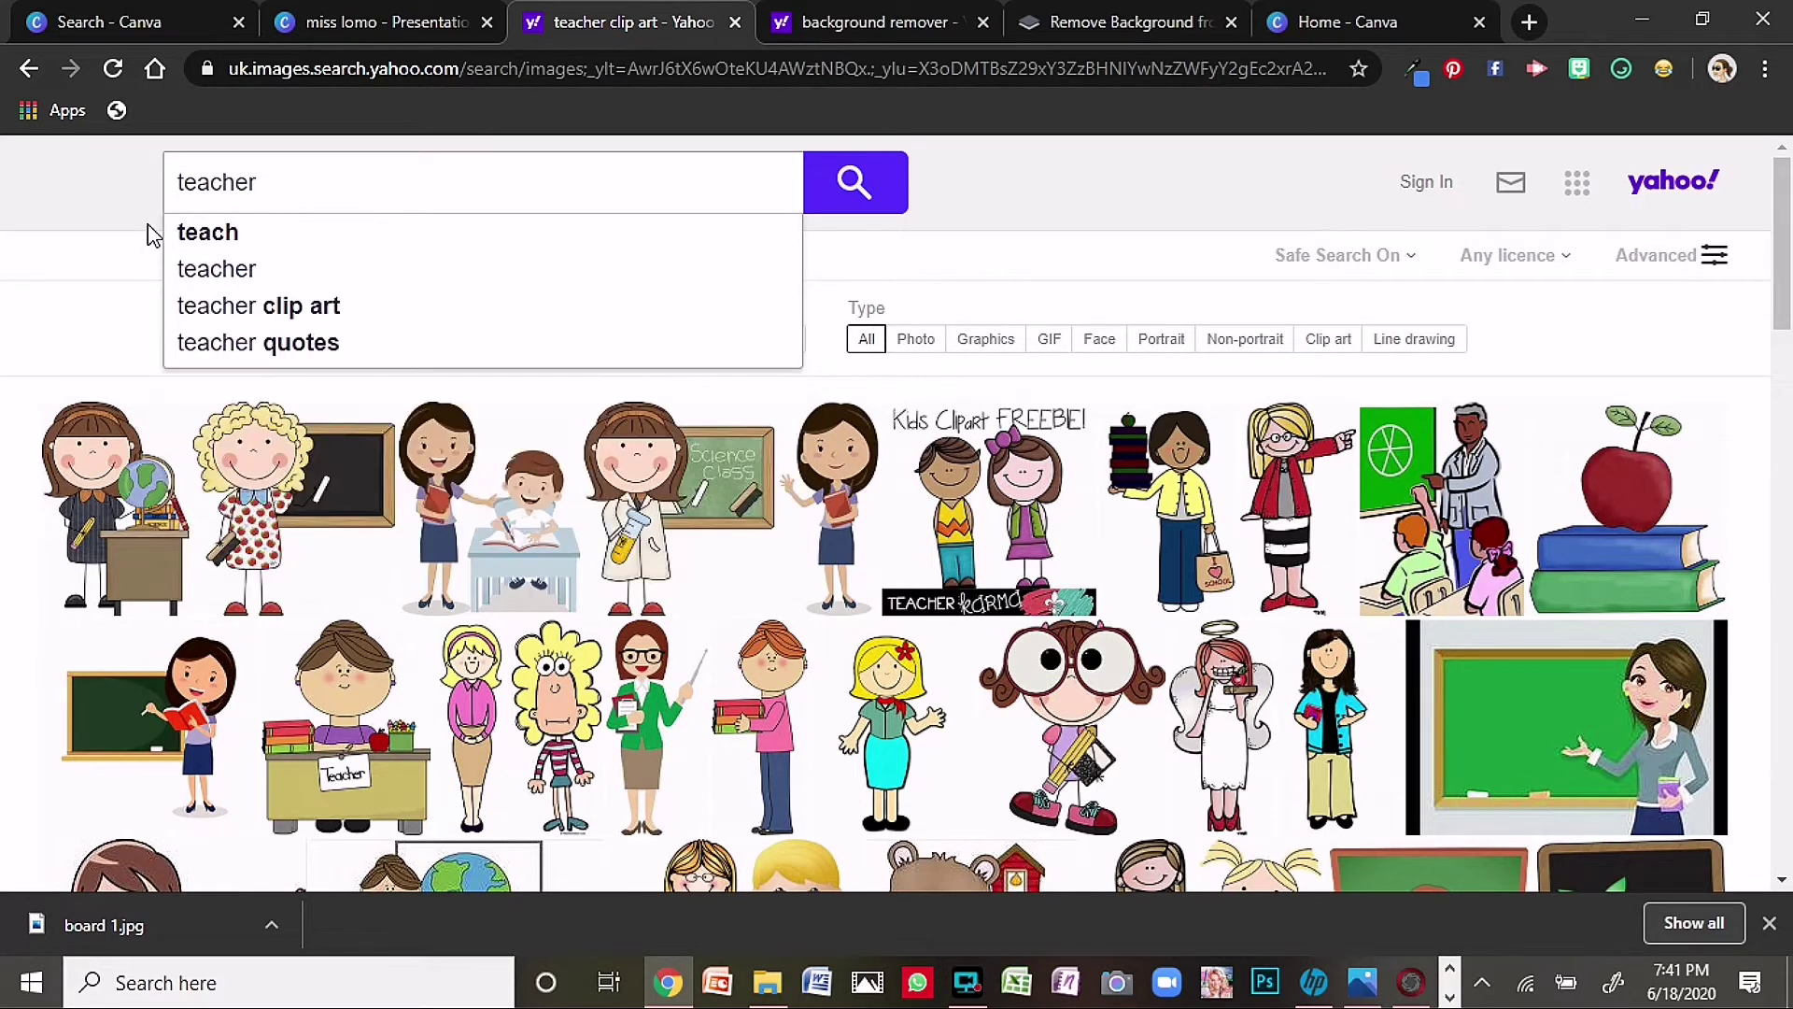
{"action": "type", "text": "s ta"}
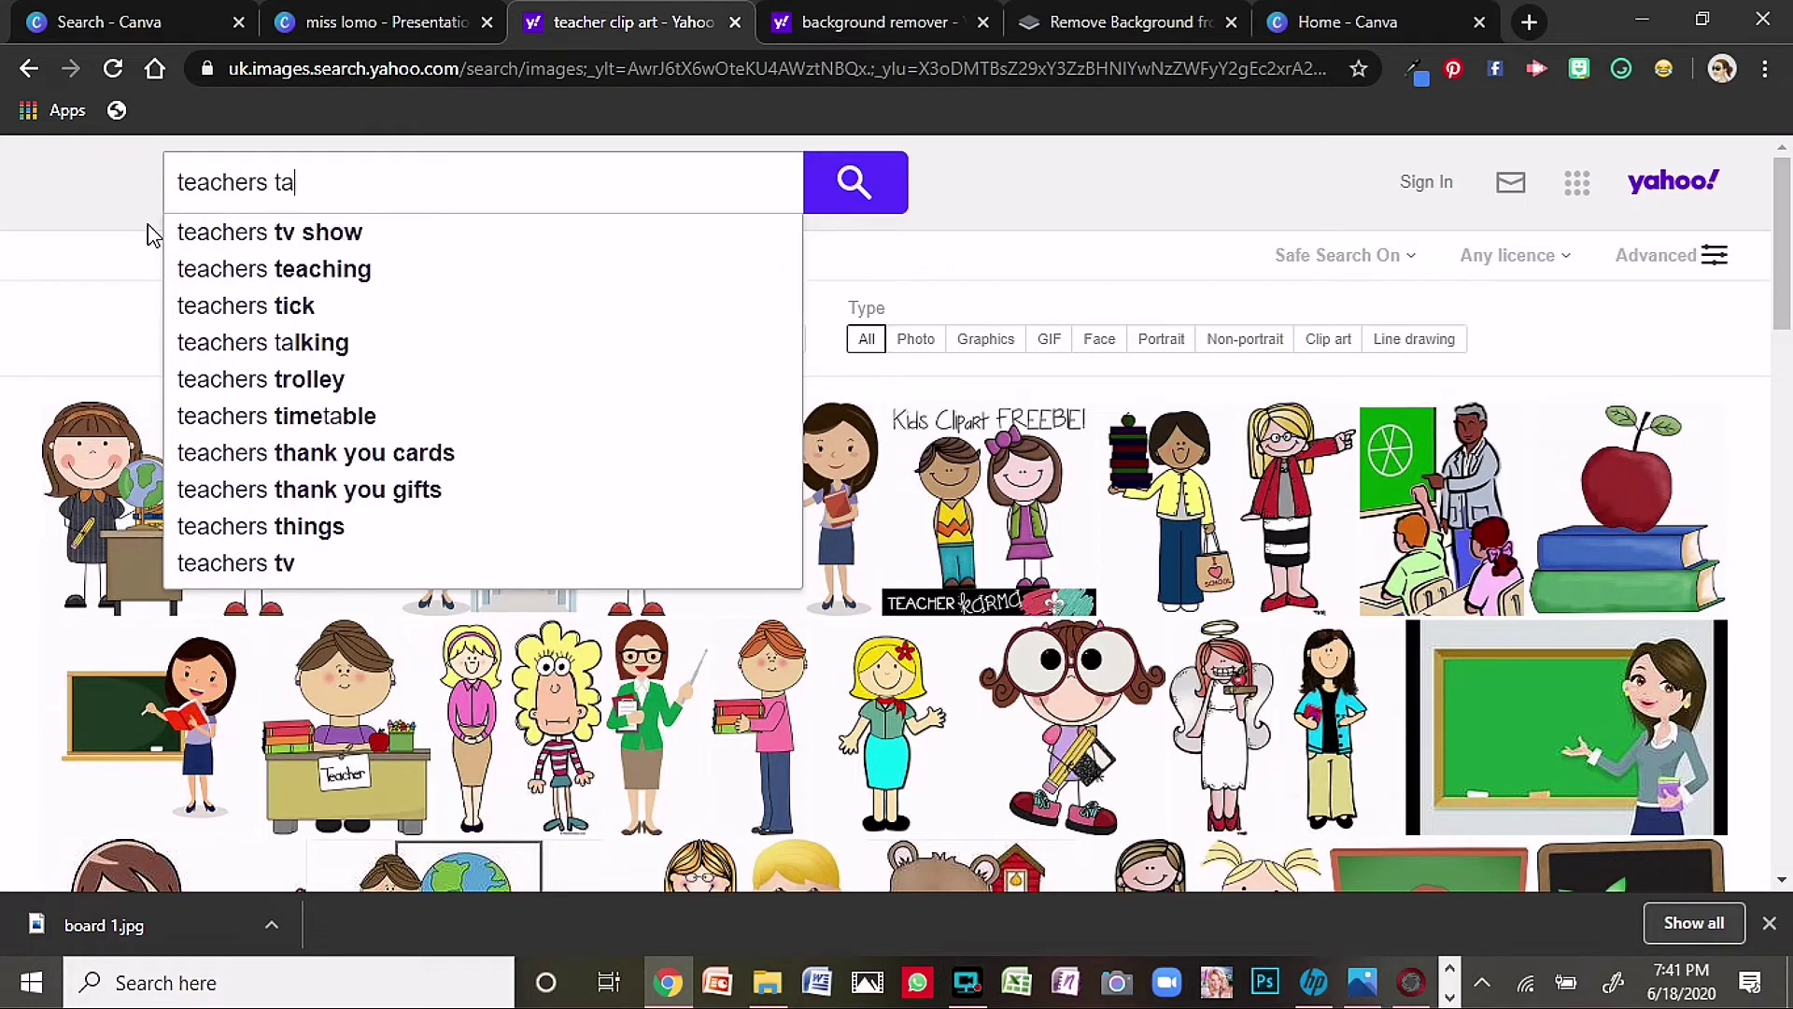
{"action": "type", "text": "ble"}
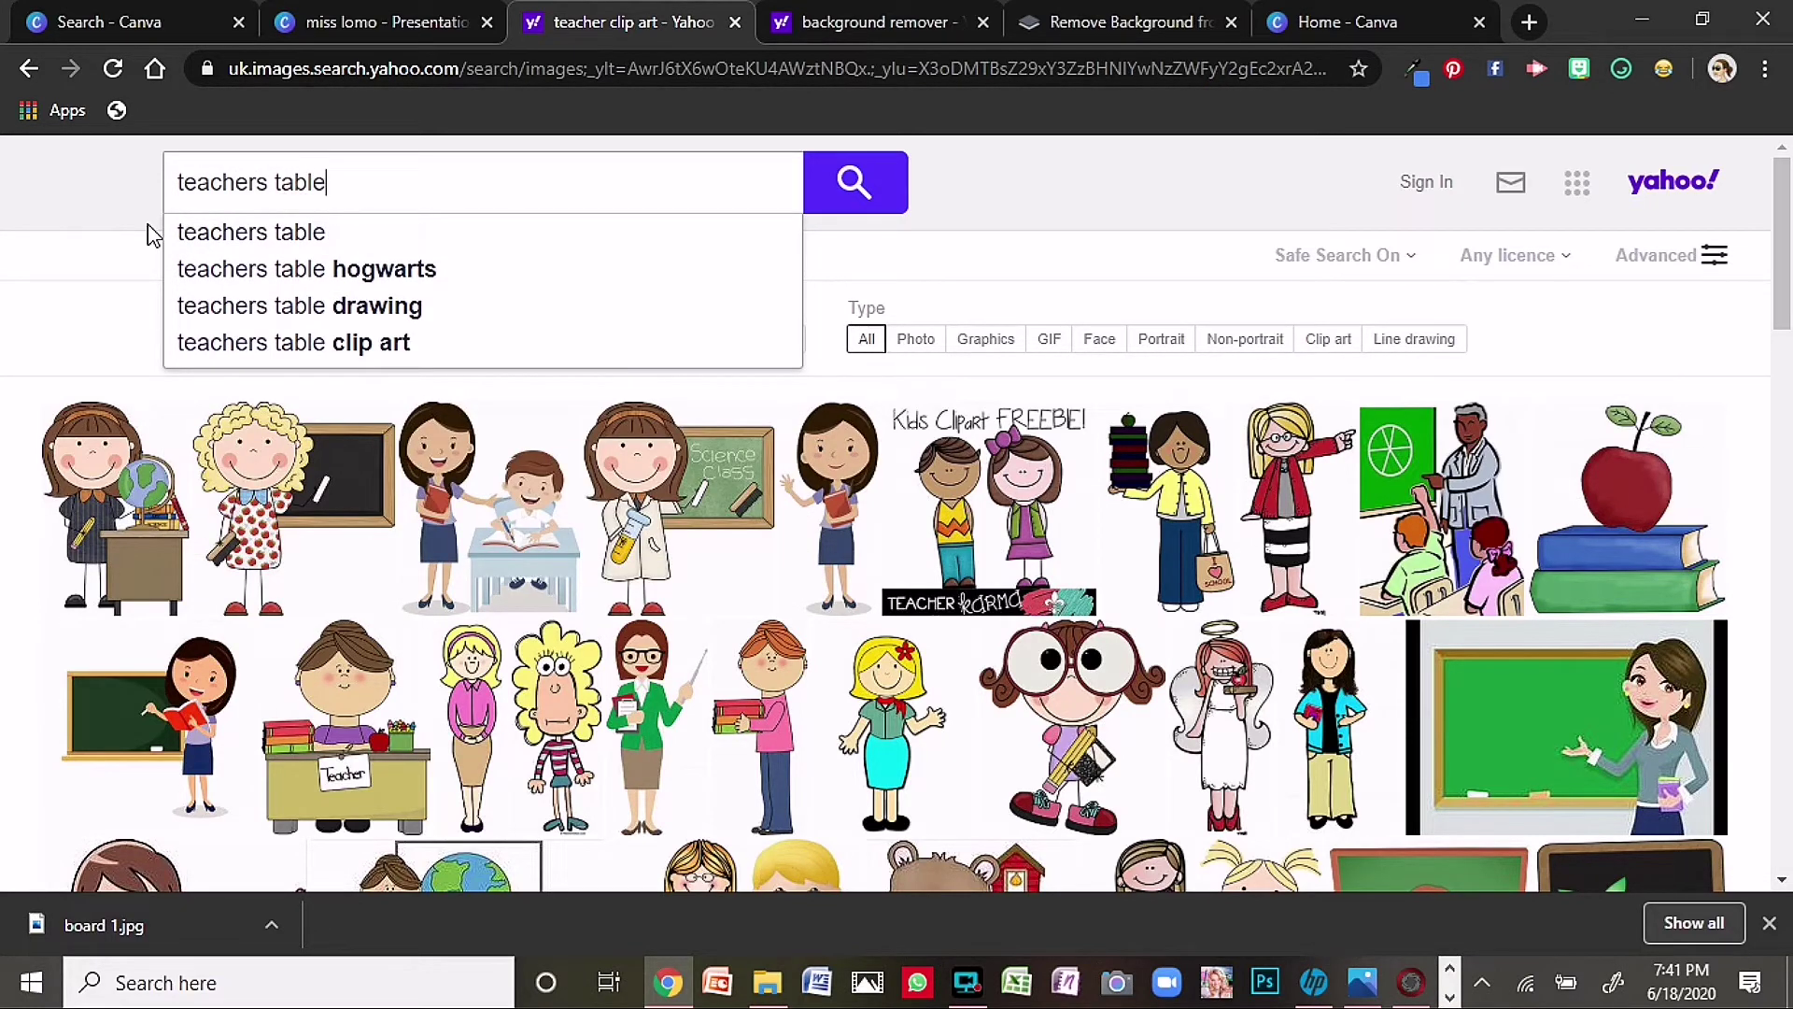
{"action": "key", "text": "Return"}
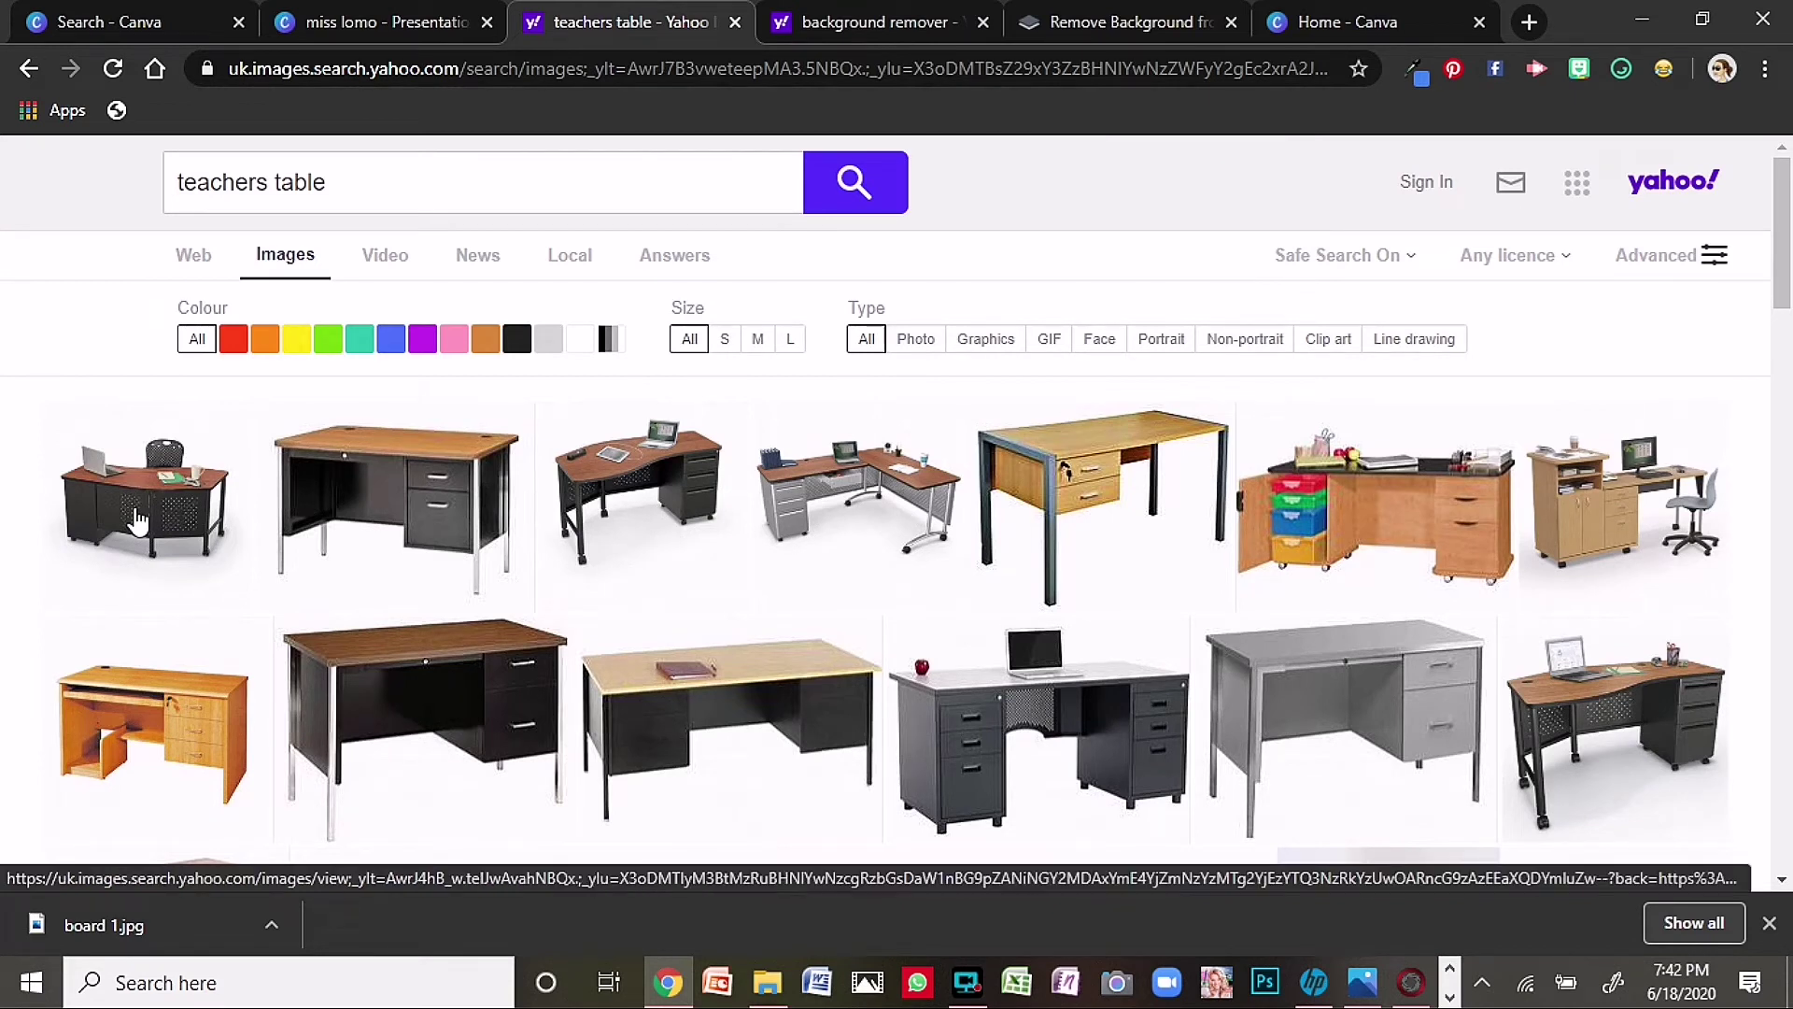
- Remove the background of the curved desk picture with the laptop and chair in remove.bg and copy the cut-out image
{"action": "left_click_drag", "start_coordinate": [135, 519], "coordinate": [1077, 361]}
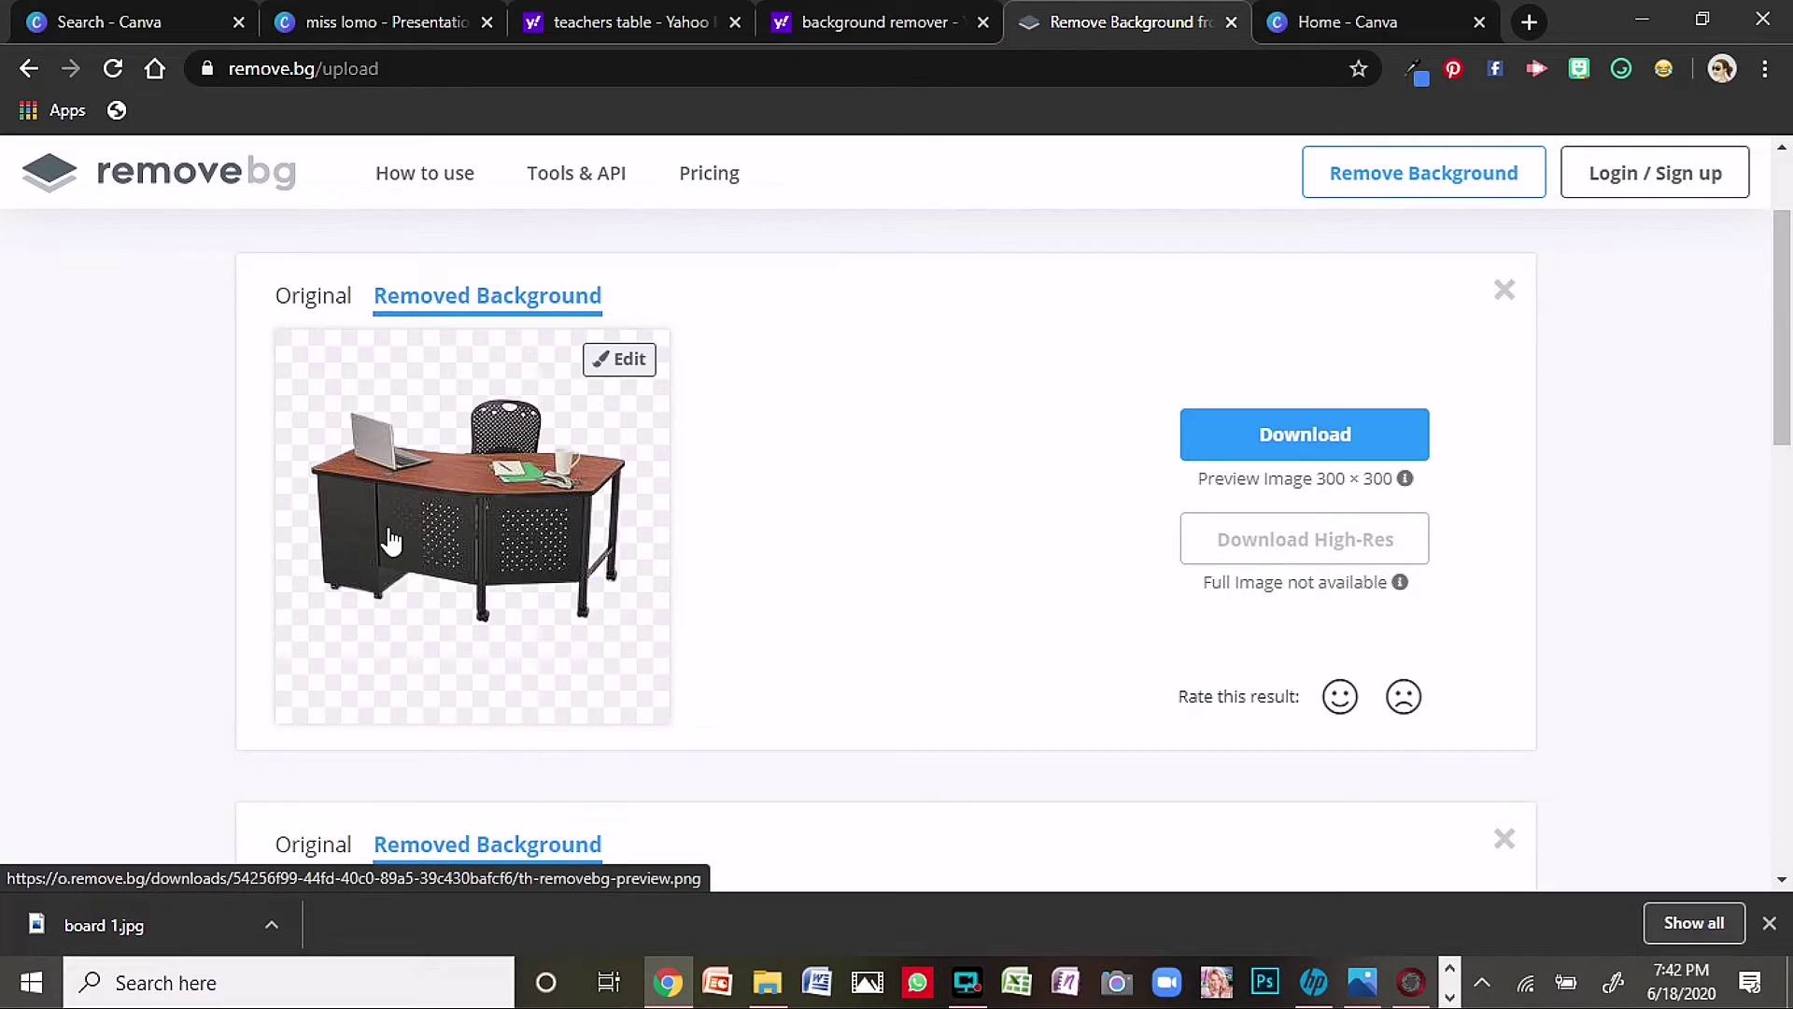
{"action": "right_click", "coordinate": [442, 527]}
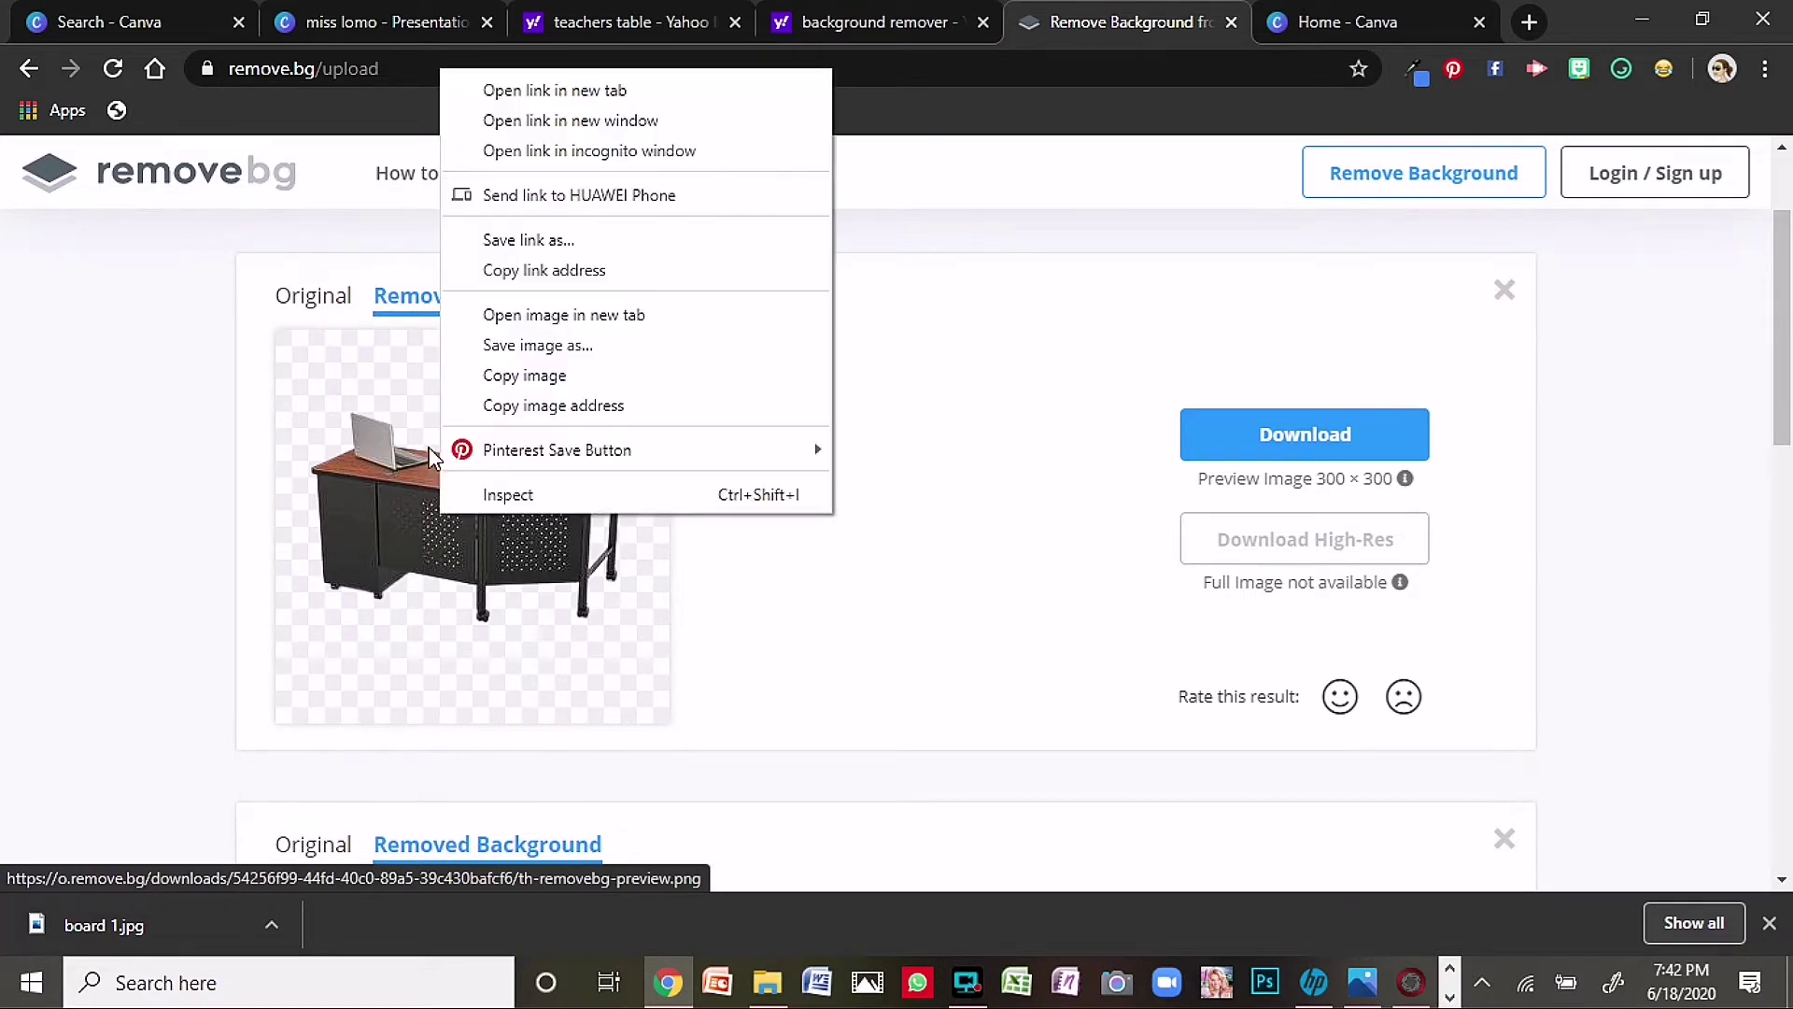
{"action": "left_click", "coordinate": [499, 373]}
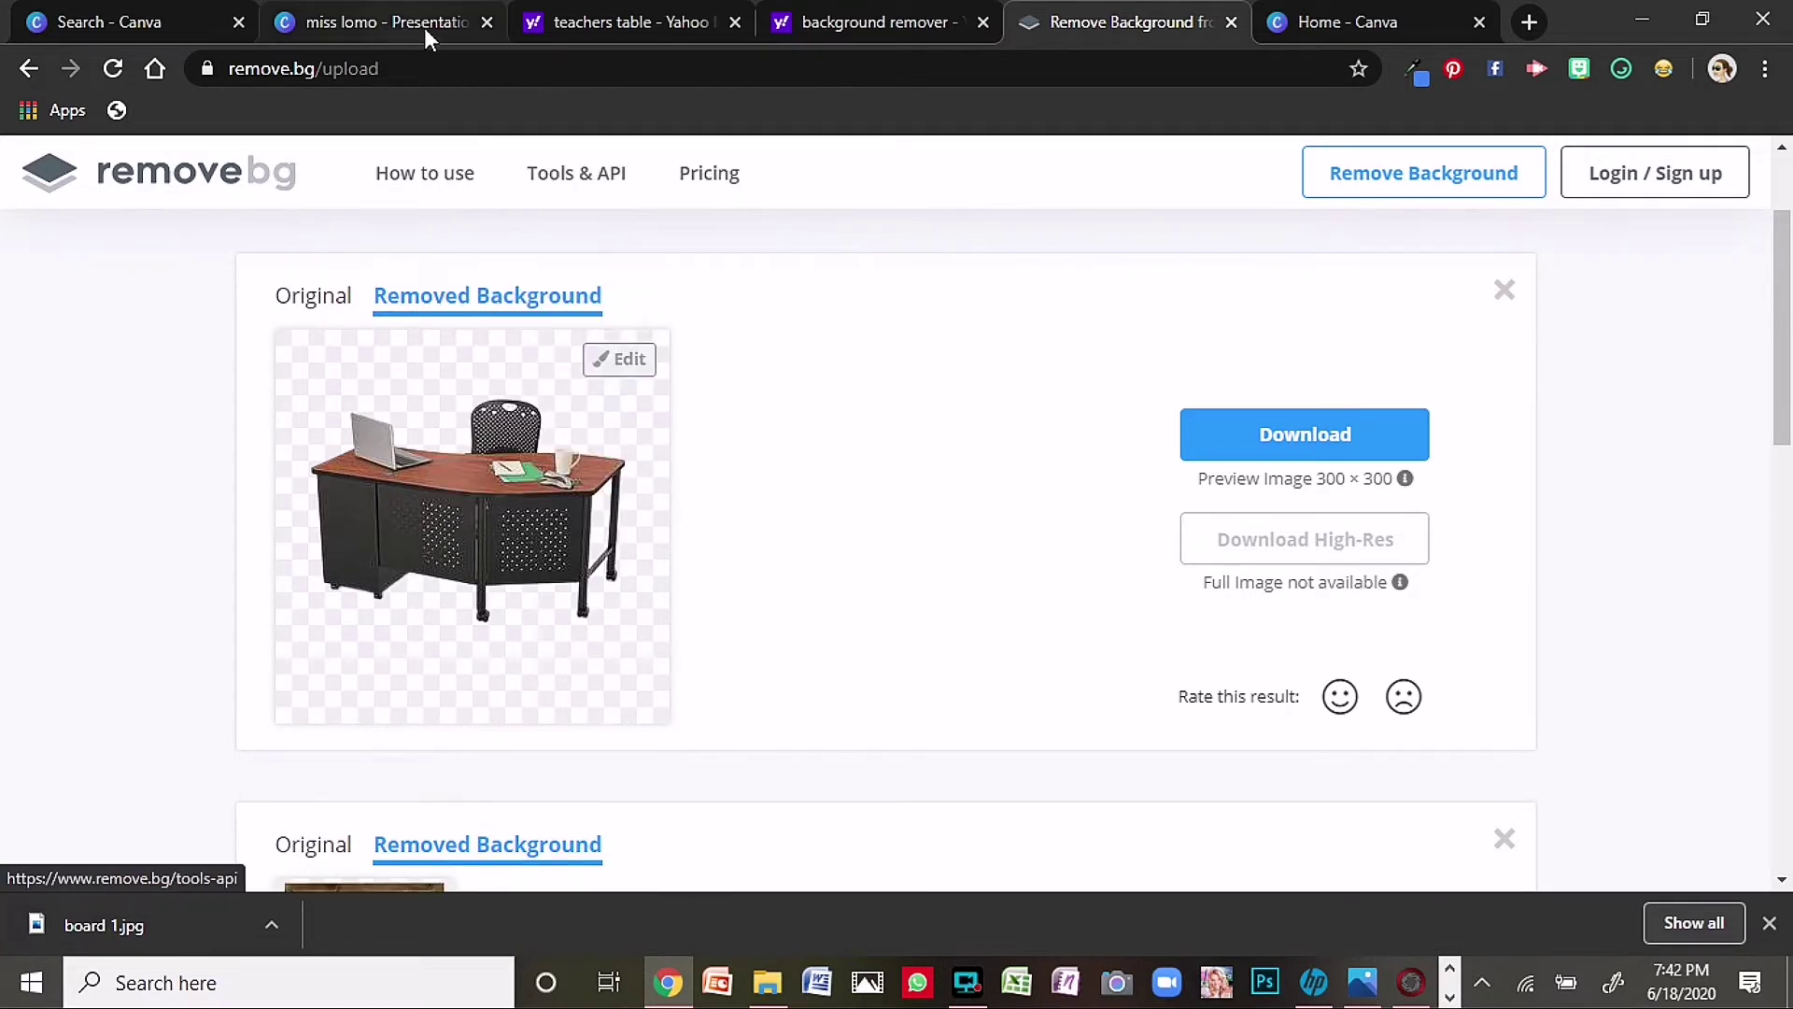
- Paste the desk cut-out into the Canva classroom design, enlarge it and place it on the floor below the confetti poster
{"action": "left_click", "coordinate": [360, 21]}
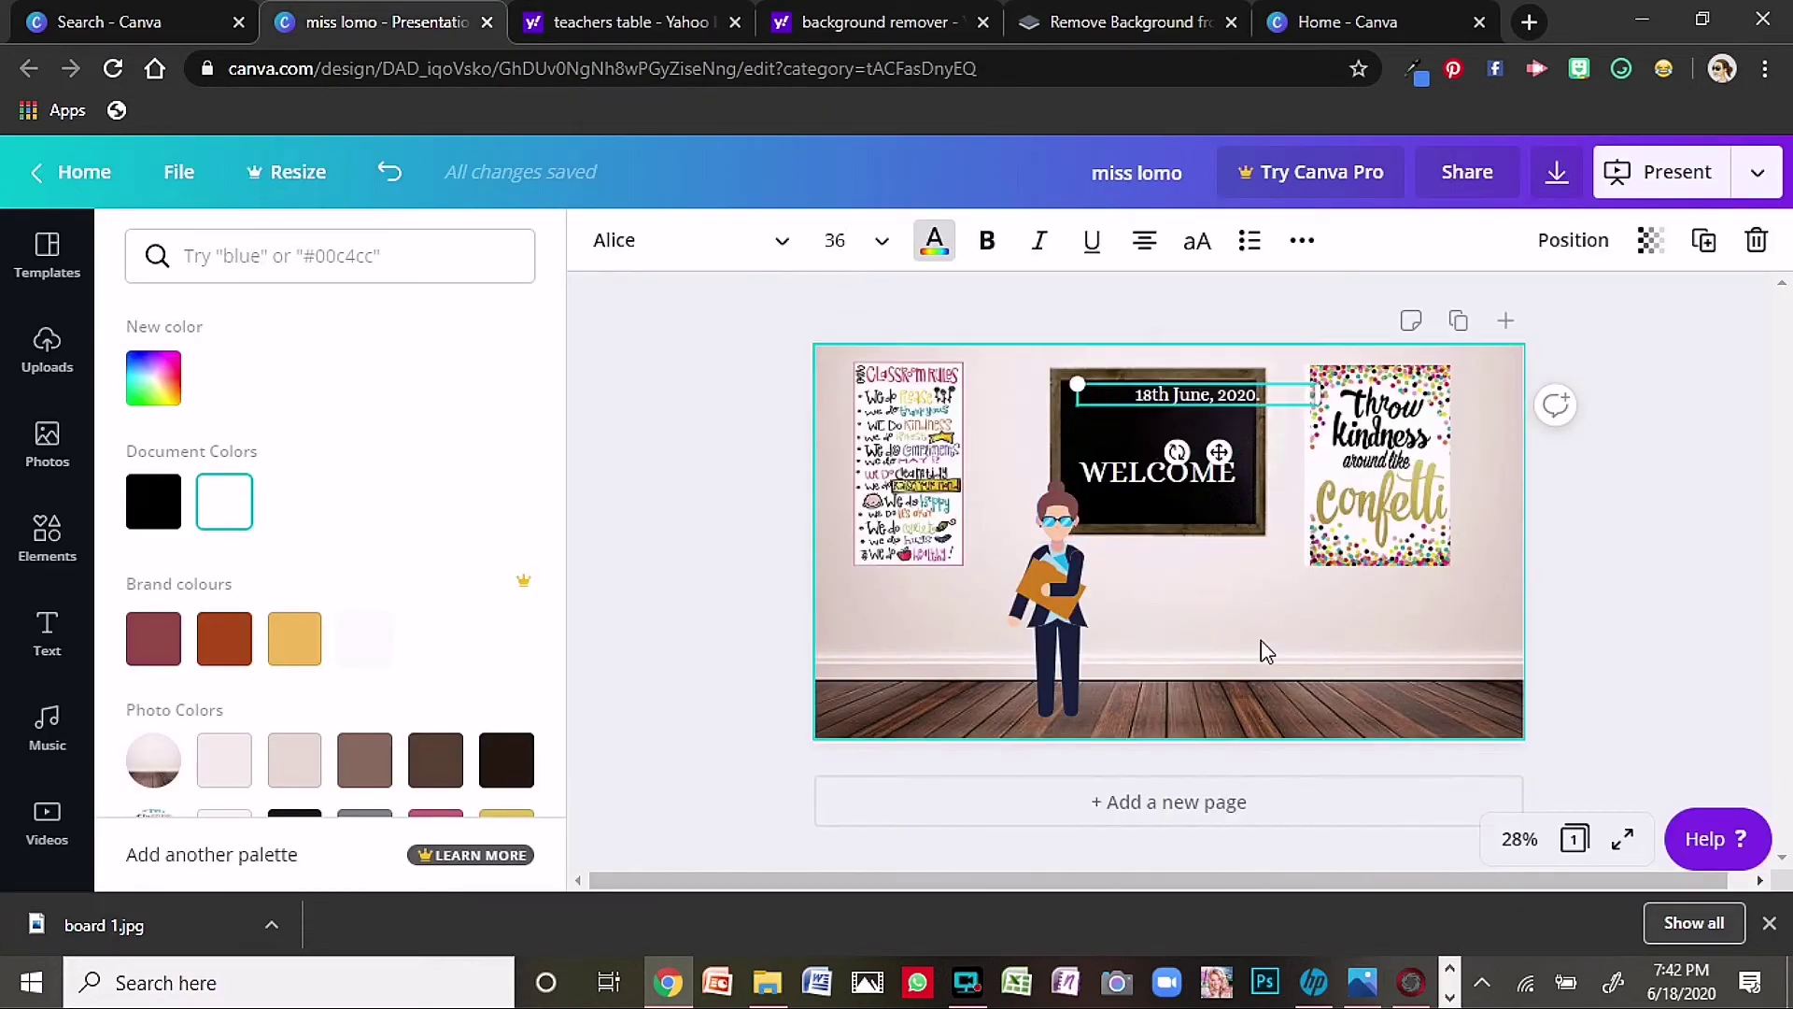
{"action": "left_click", "coordinate": [1260, 641]}
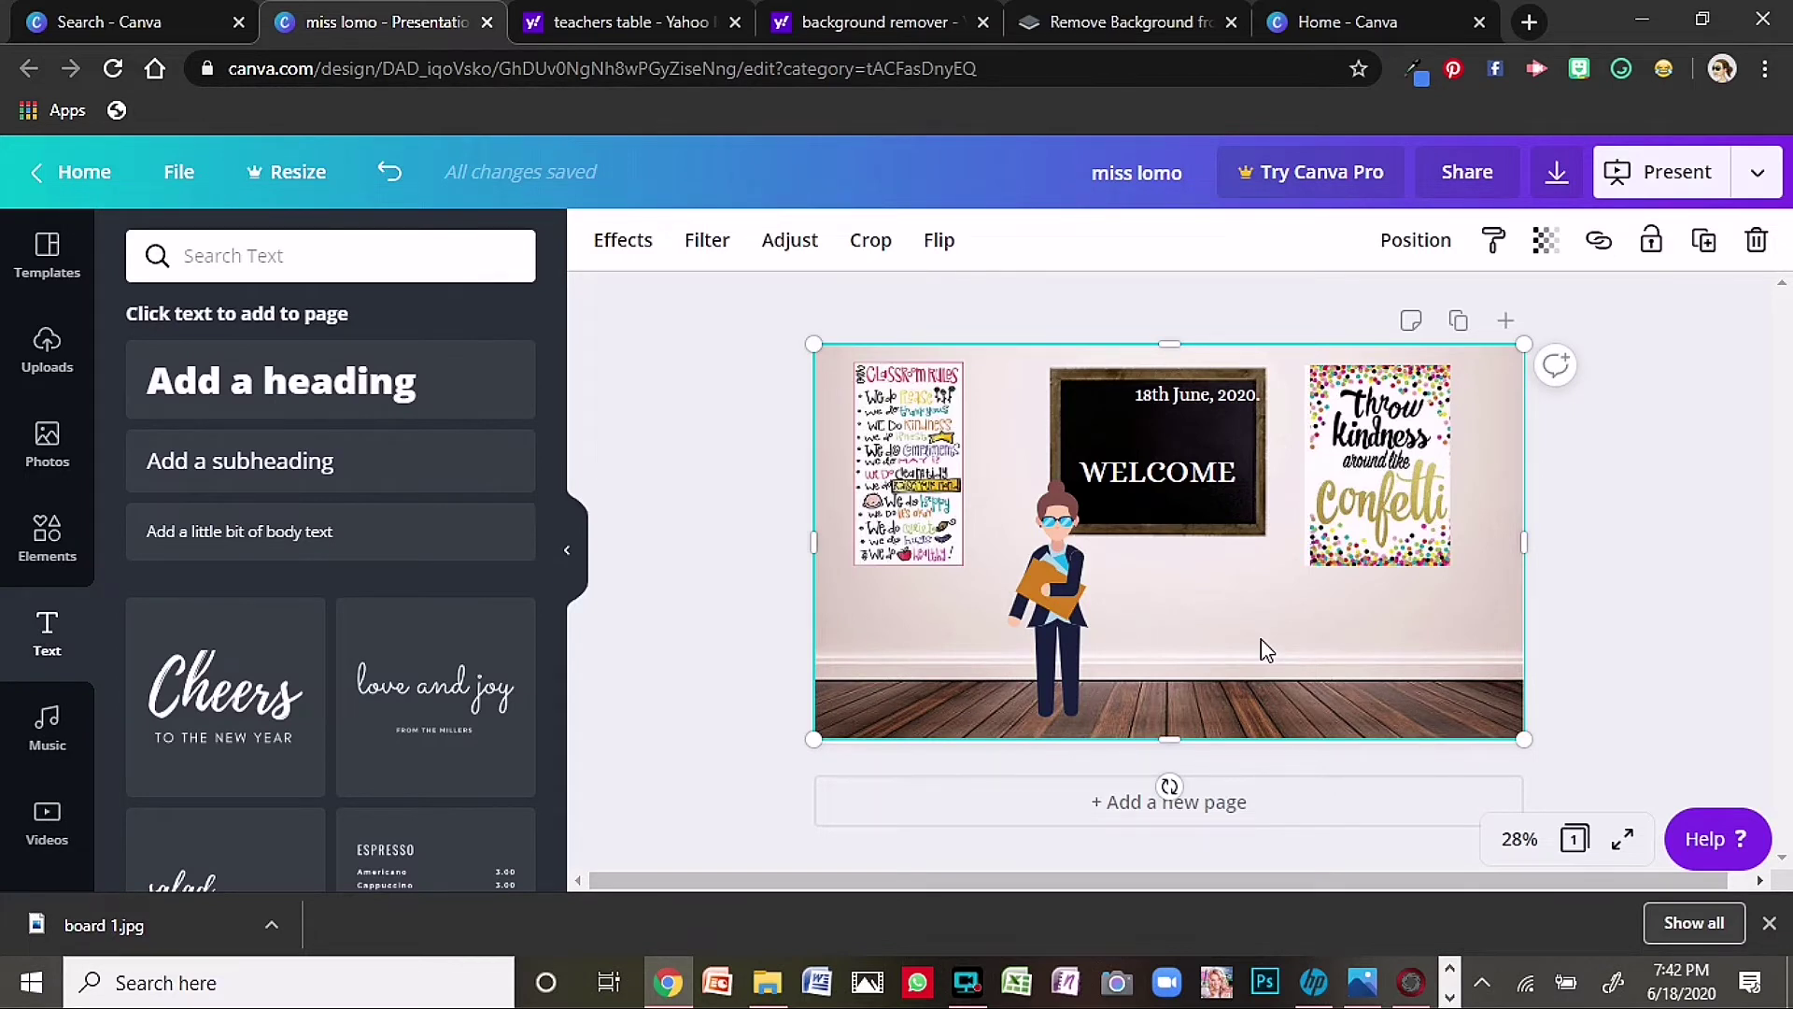
{"action": "key", "text": "ctrl+v"}
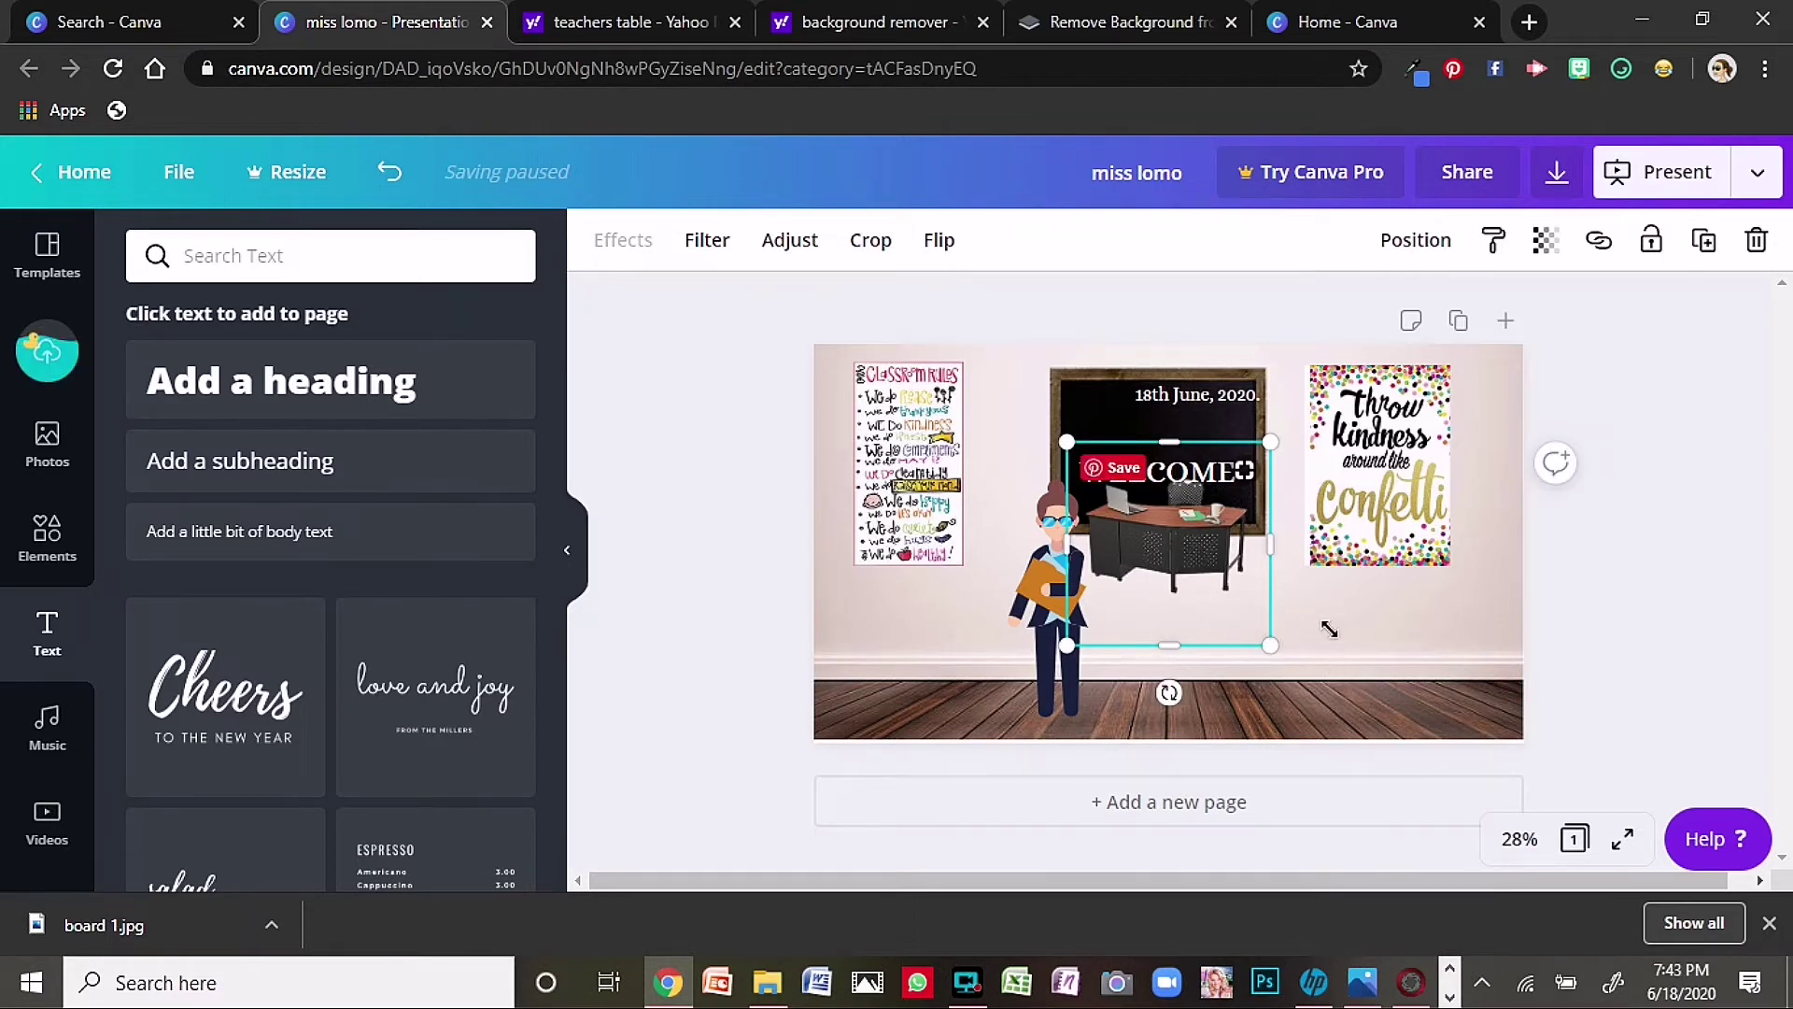
{"action": "left_click_drag", "start_coordinate": [1204, 551], "coordinate": [1304, 624]}
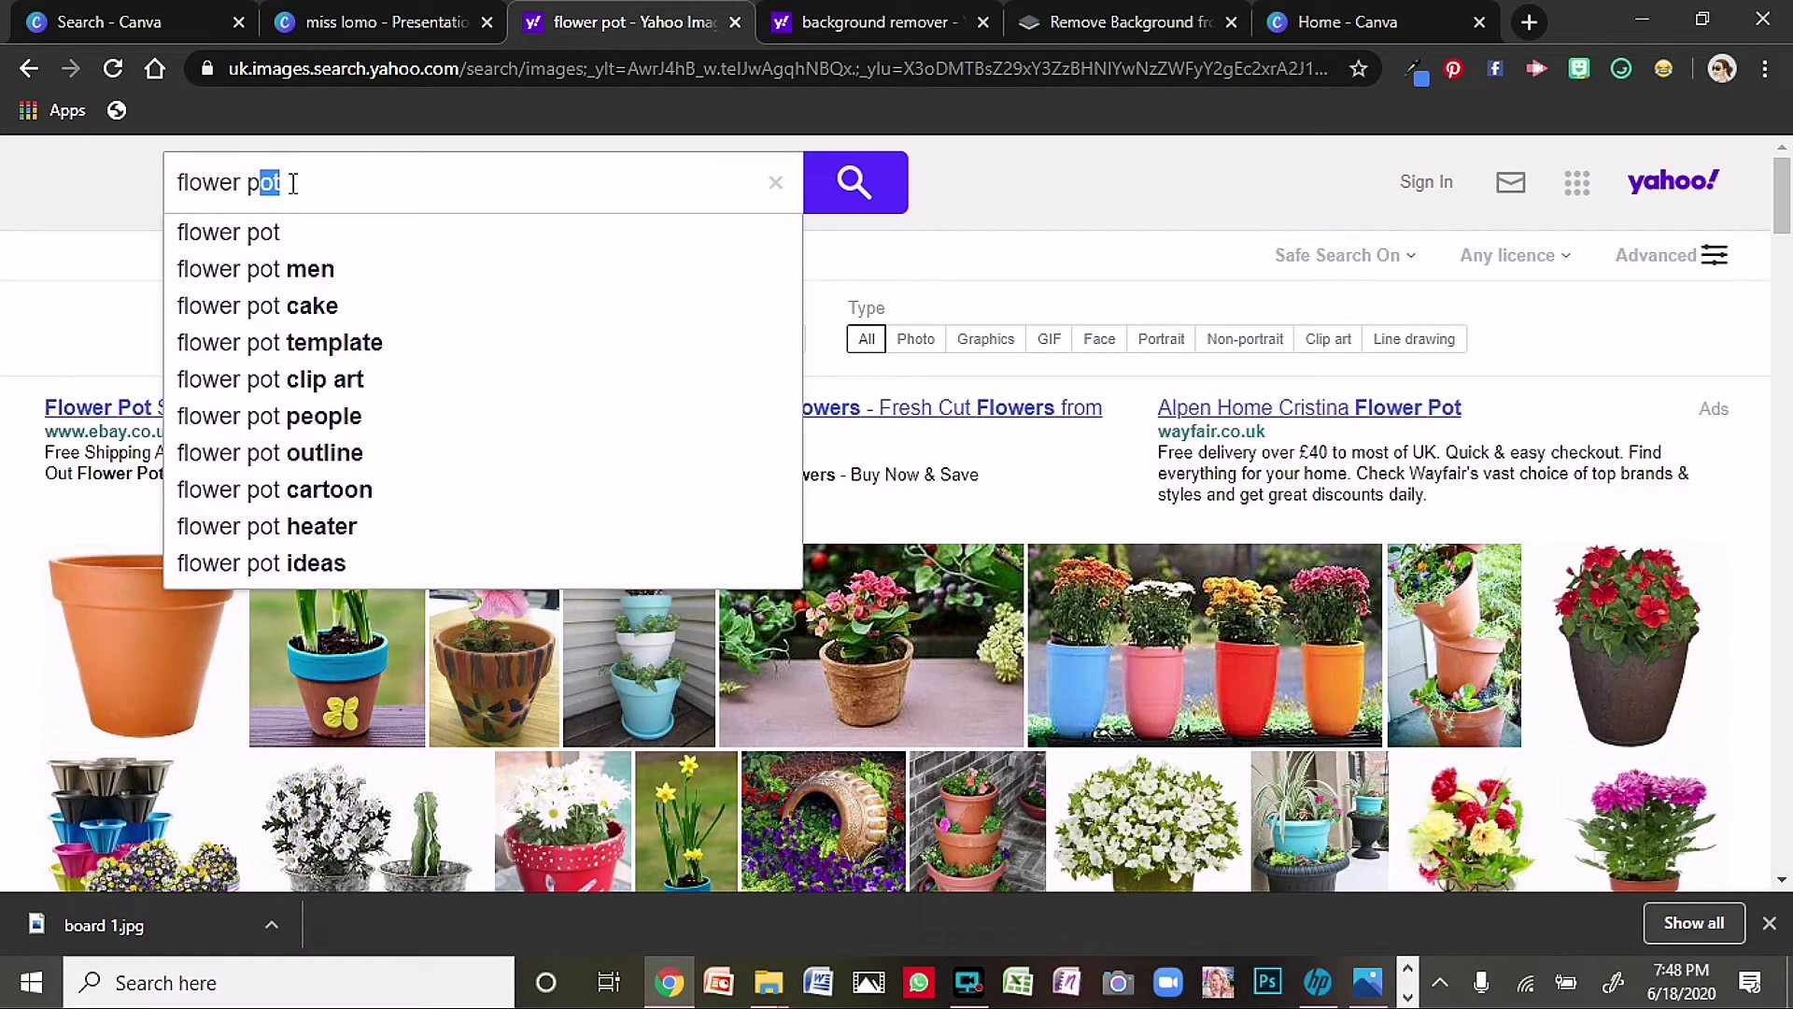
- Change the Yahoo image search to "flower vase" and look through the results for a suitable vase
{"action": "double_click", "coordinate": [293, 183]}
{"action": "type", "text": "vase"}
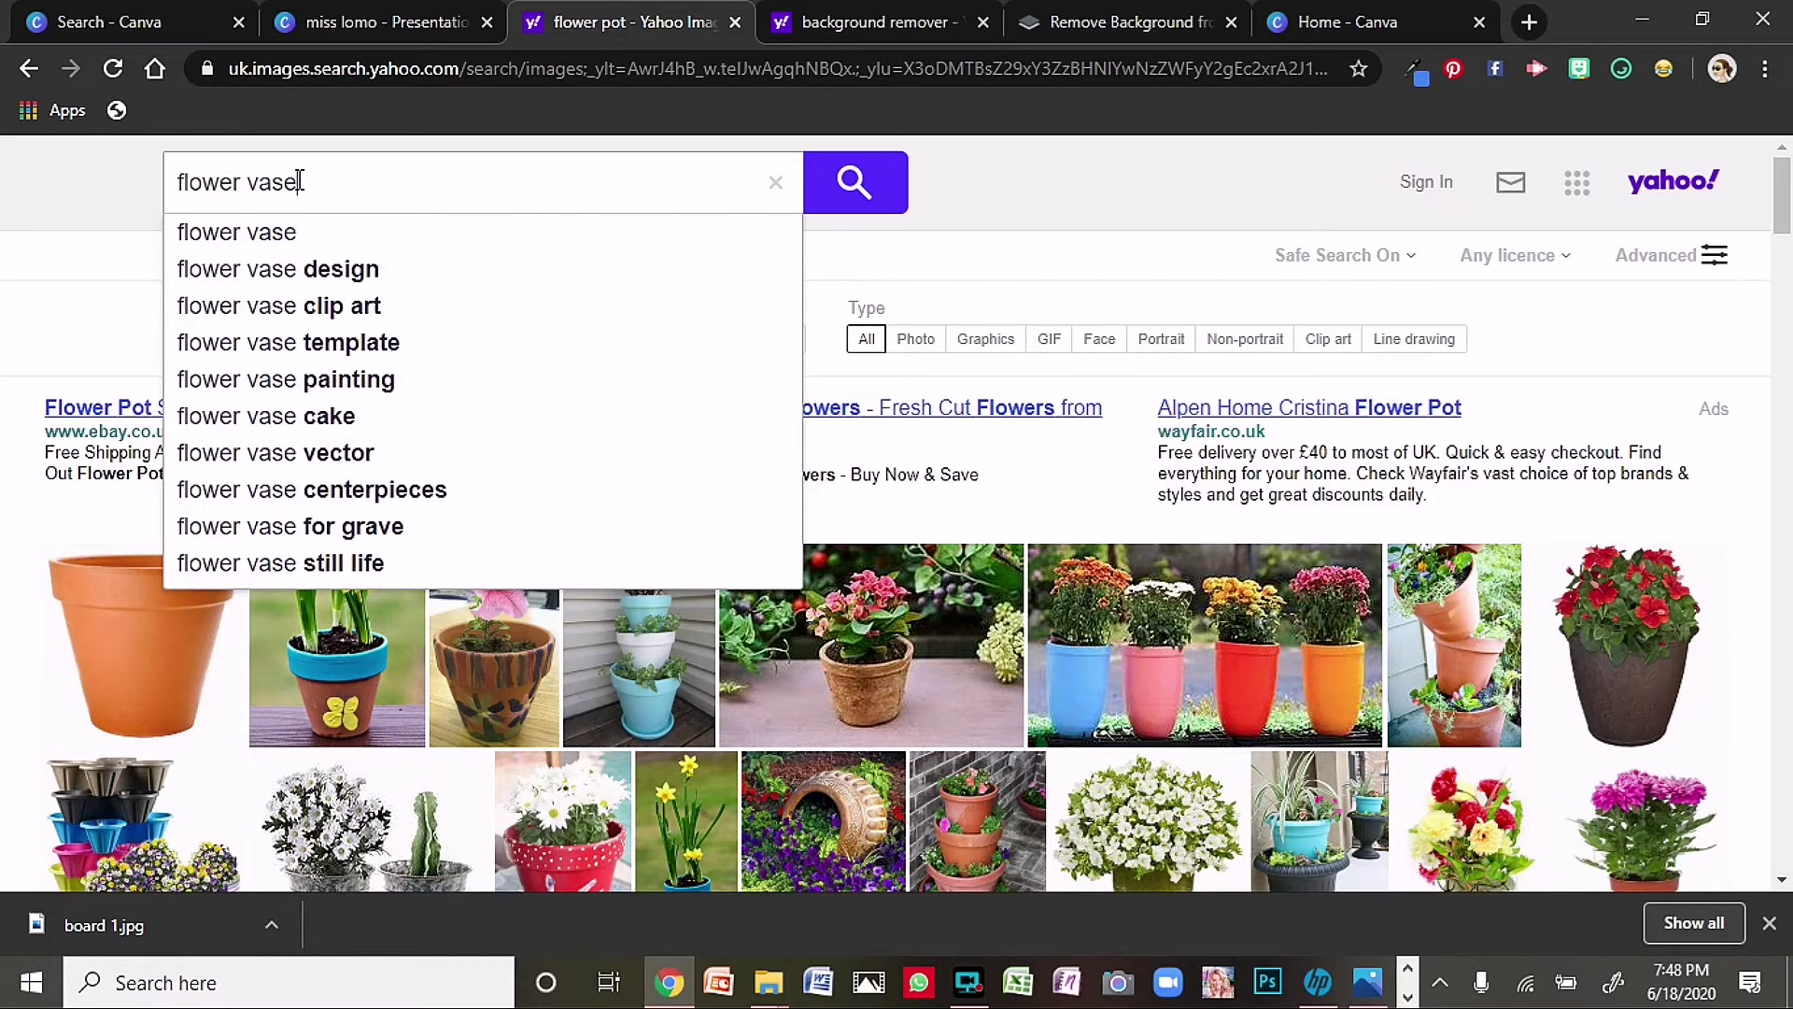
{"action": "key", "text": "Return"}
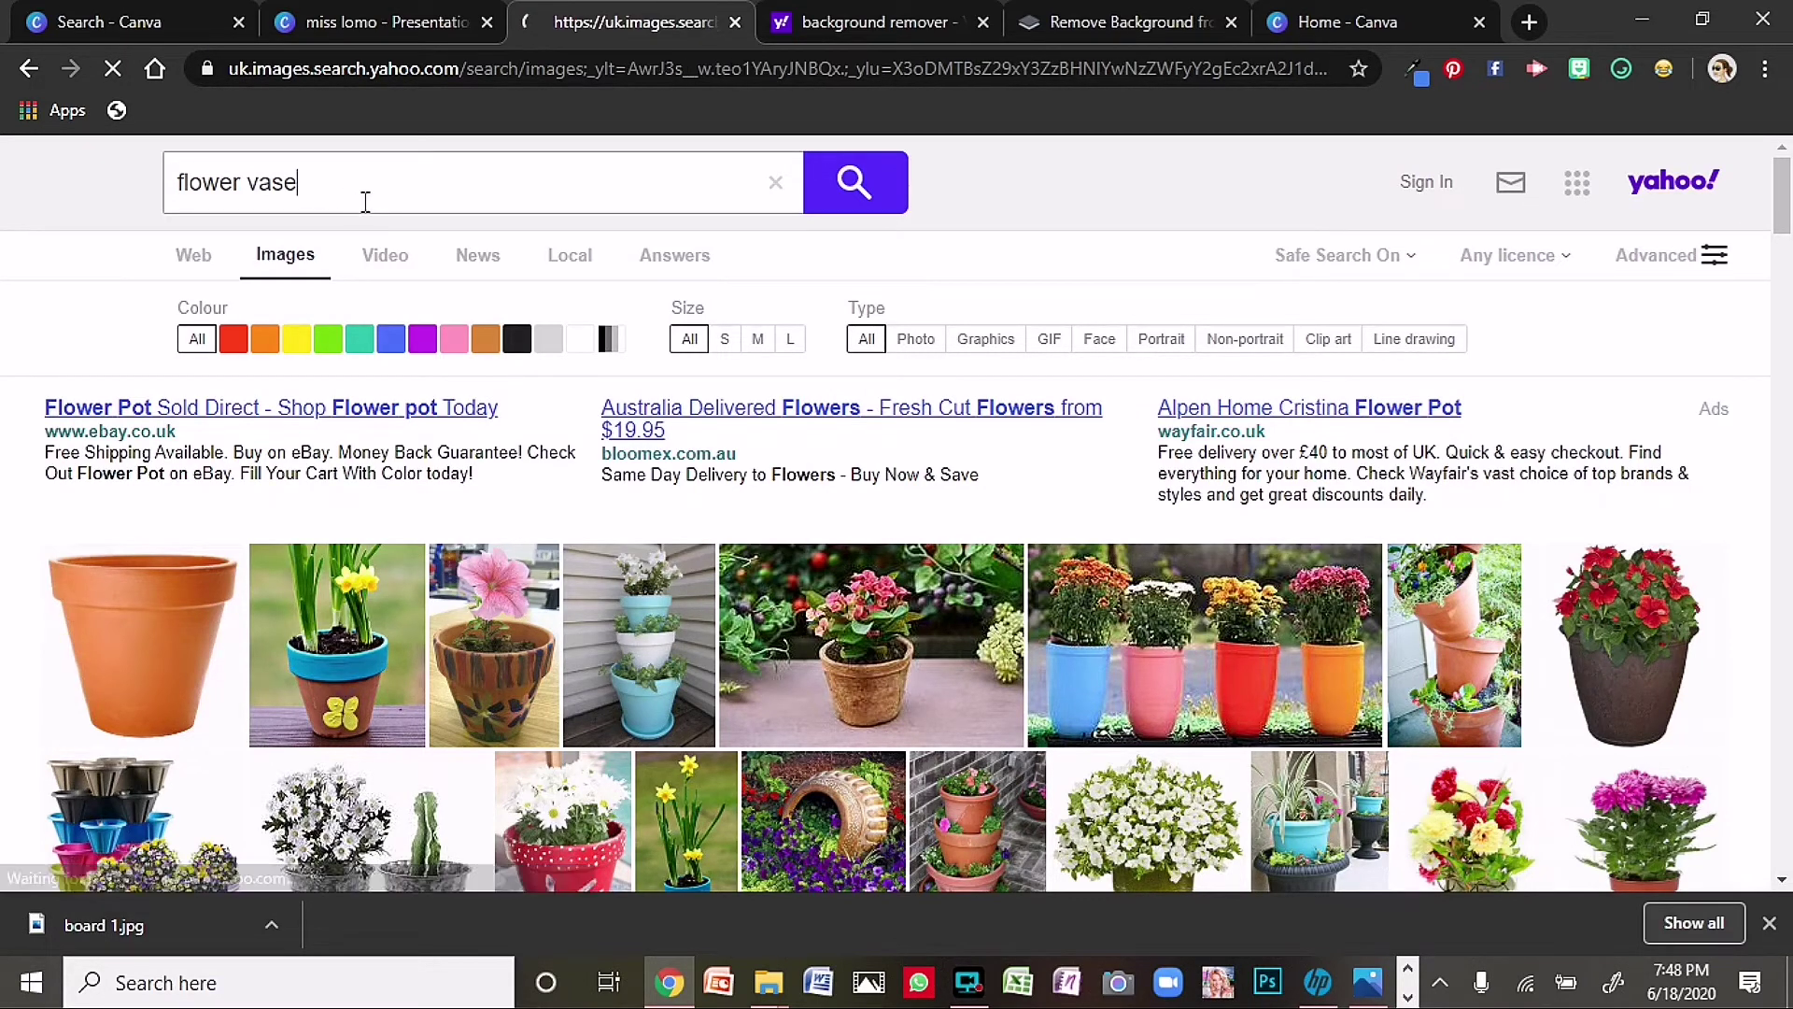
{"action": "scroll", "coordinate": [697, 625], "scroll_direction": "down", "scroll_amount": 10}
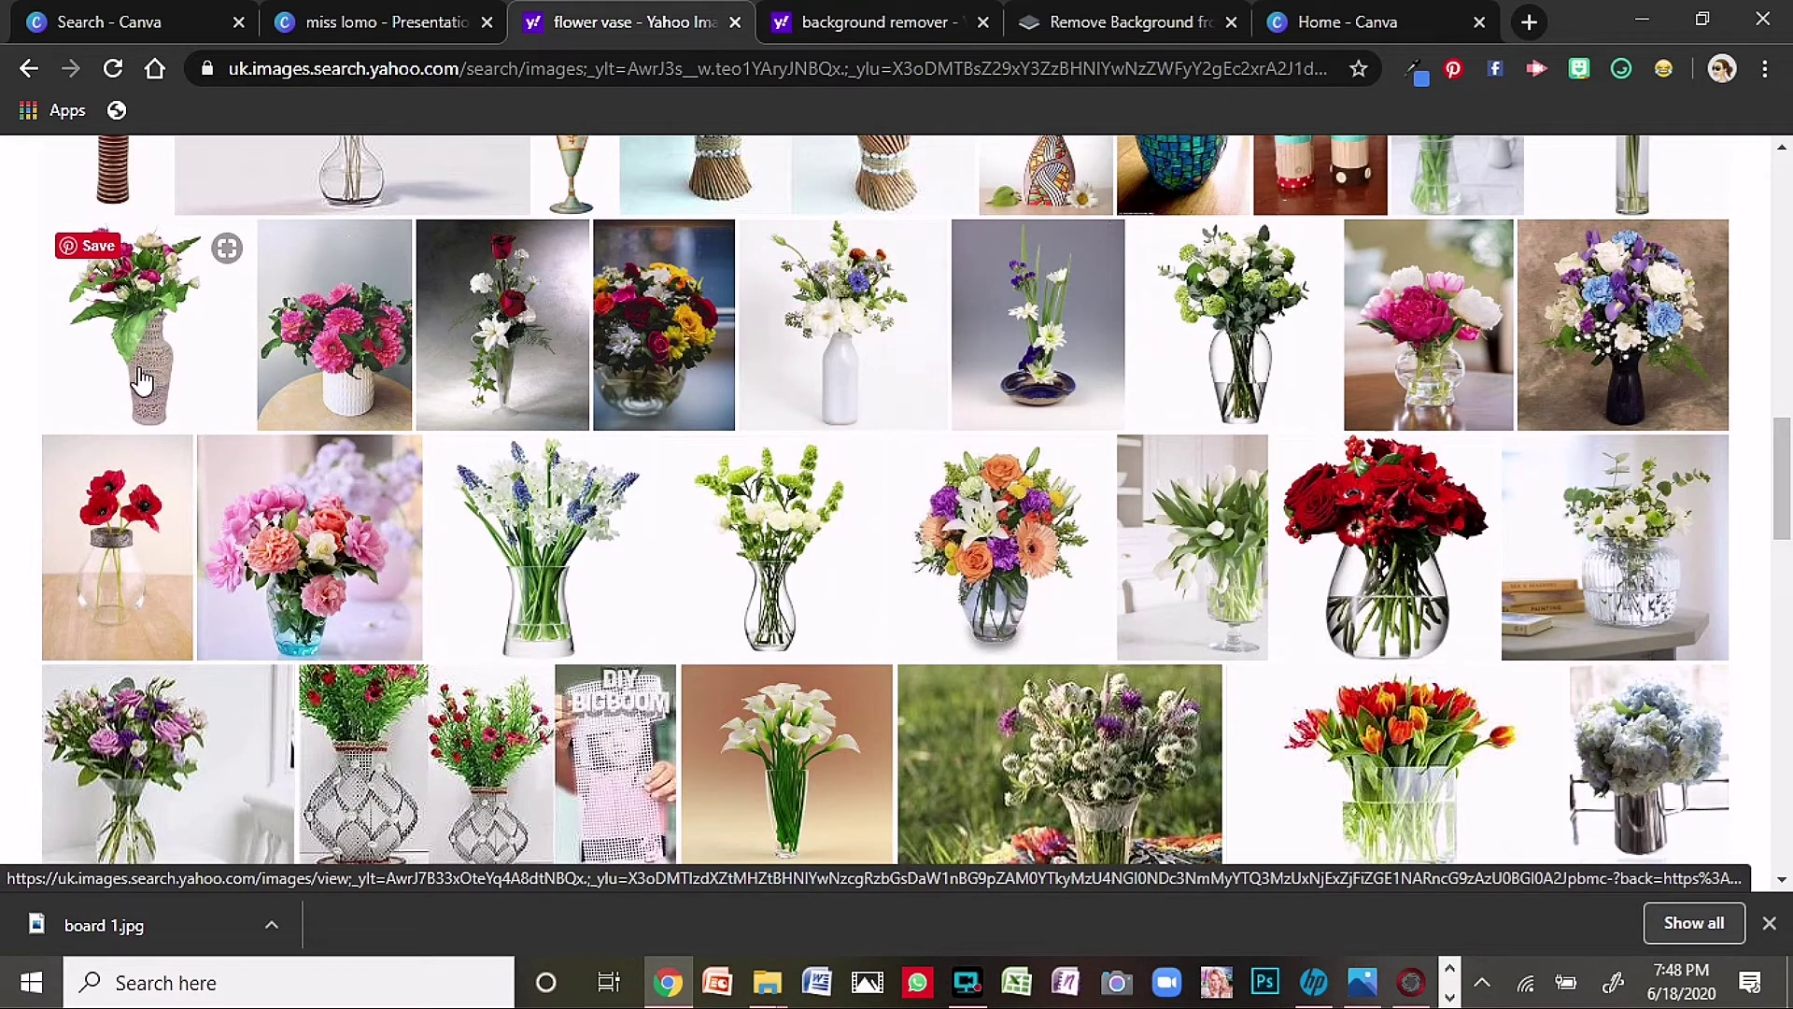
- Remove the background of the patterned vase with pink and white flowers in remove.bg and copy the cut-out image
{"action": "left_click_drag", "start_coordinate": [142, 376], "coordinate": [1265, 432]}
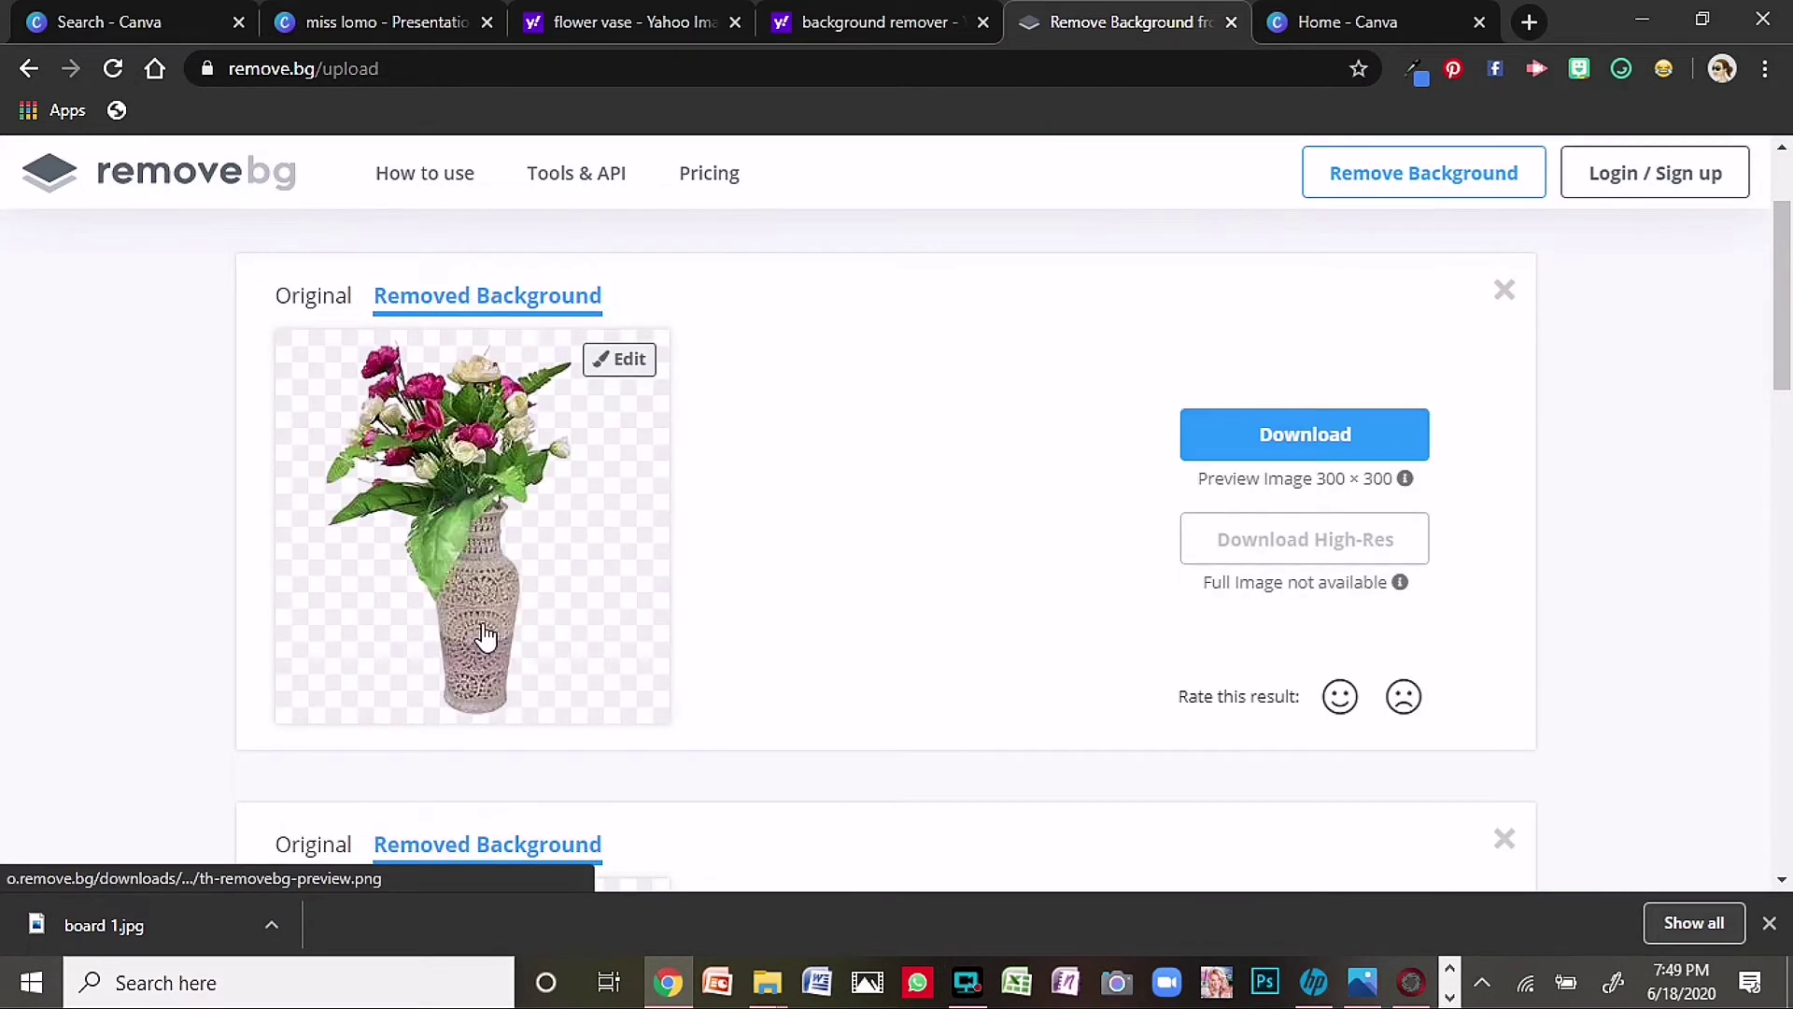
{"action": "right_click", "coordinate": [466, 561]}
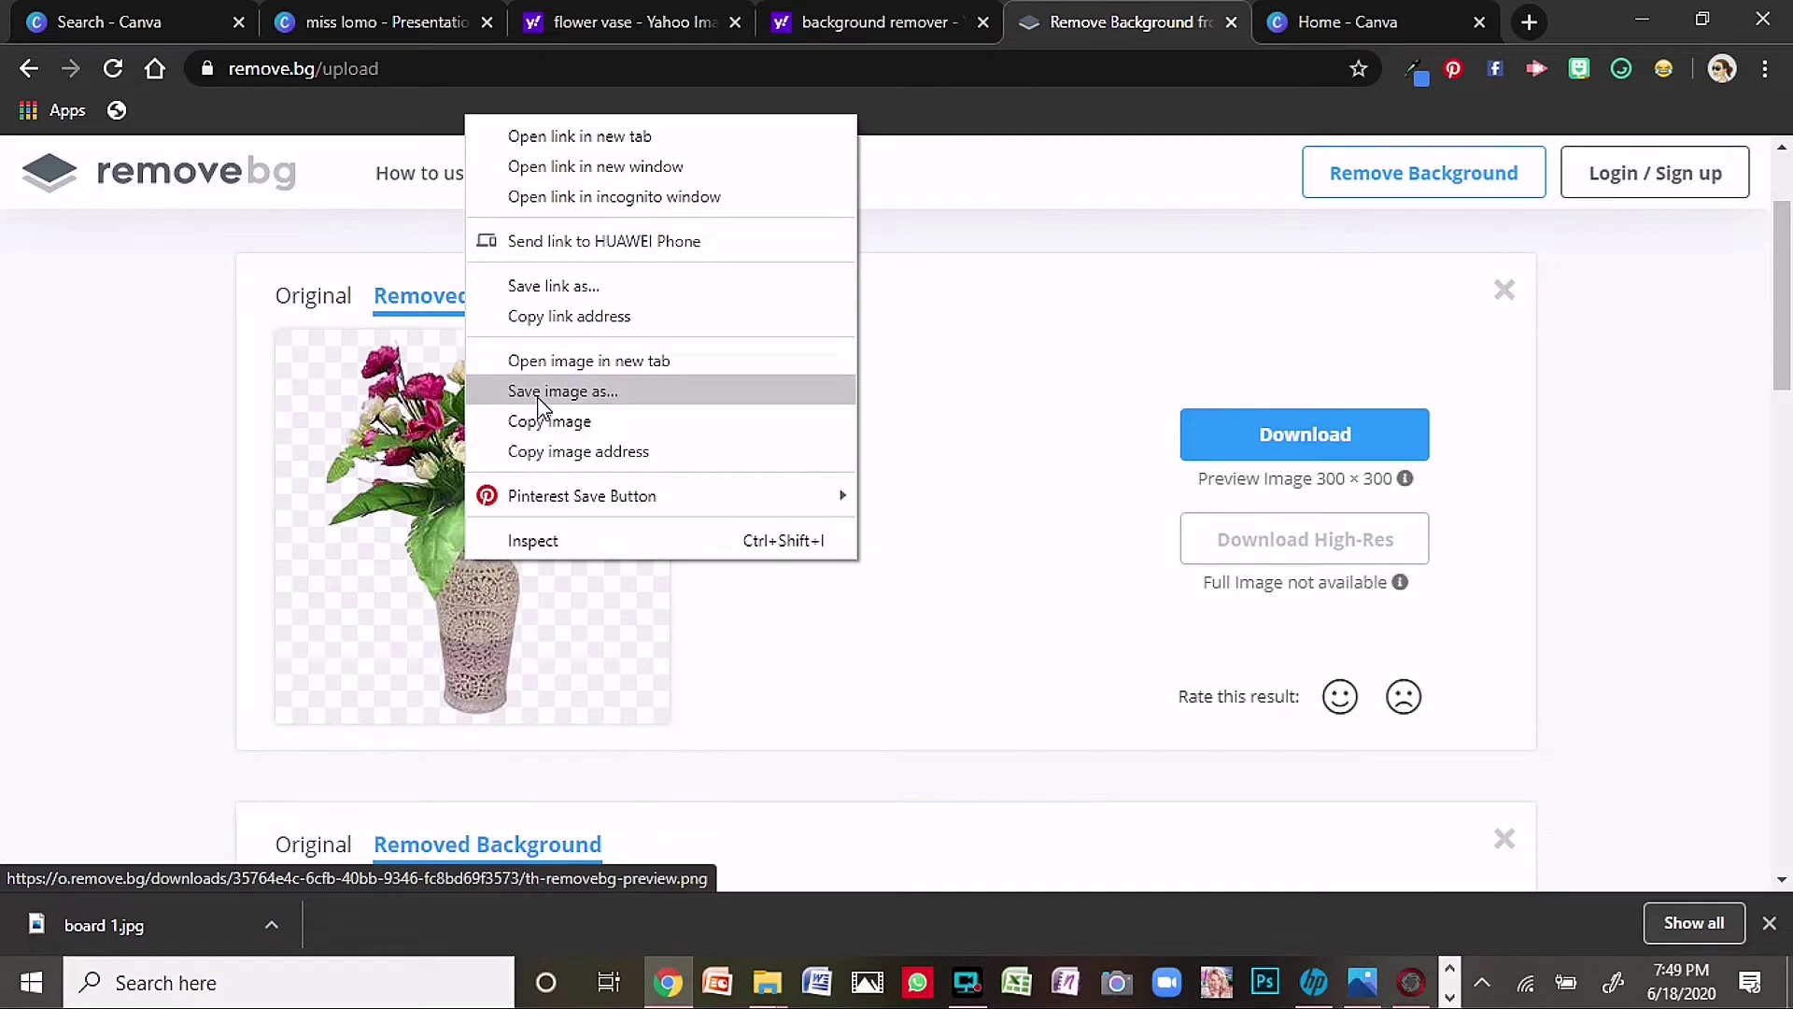
{"action": "left_click", "coordinate": [549, 422]}
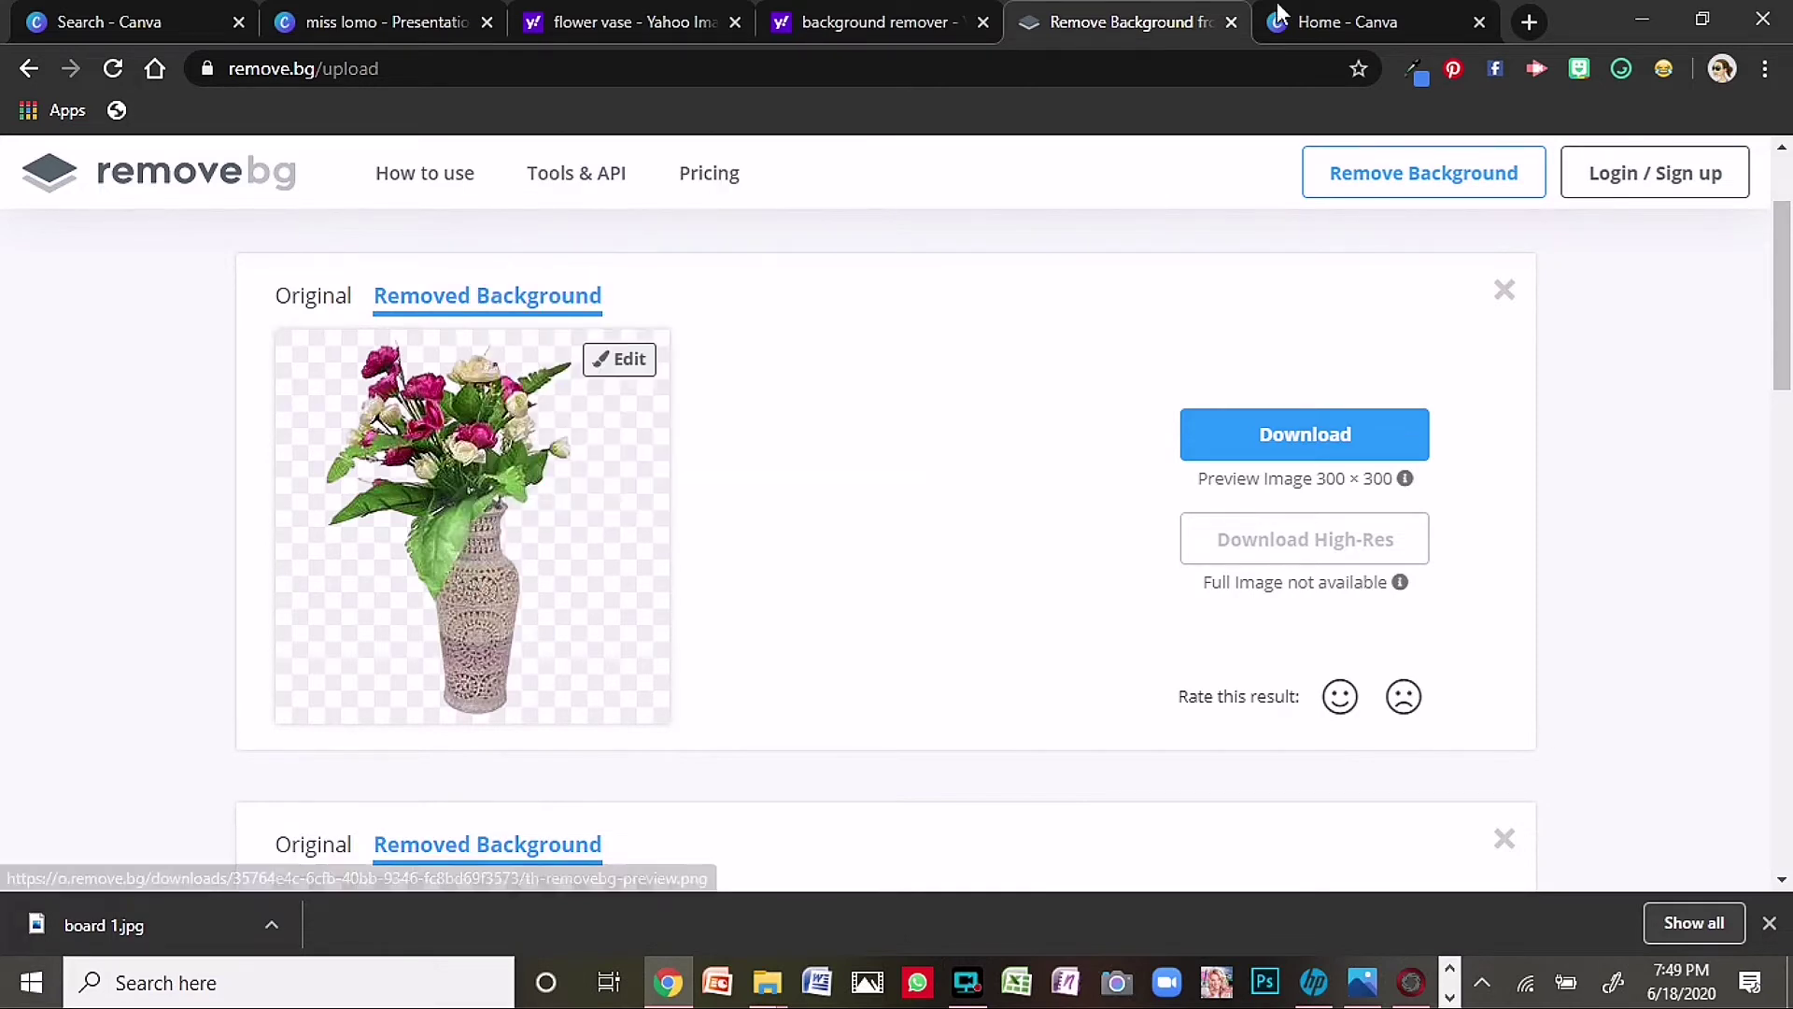
- Paste the flower vase into the Canva classroom design, move it to the right end of the desk and shrink it slightly
{"action": "left_click", "coordinate": [454, 23]}
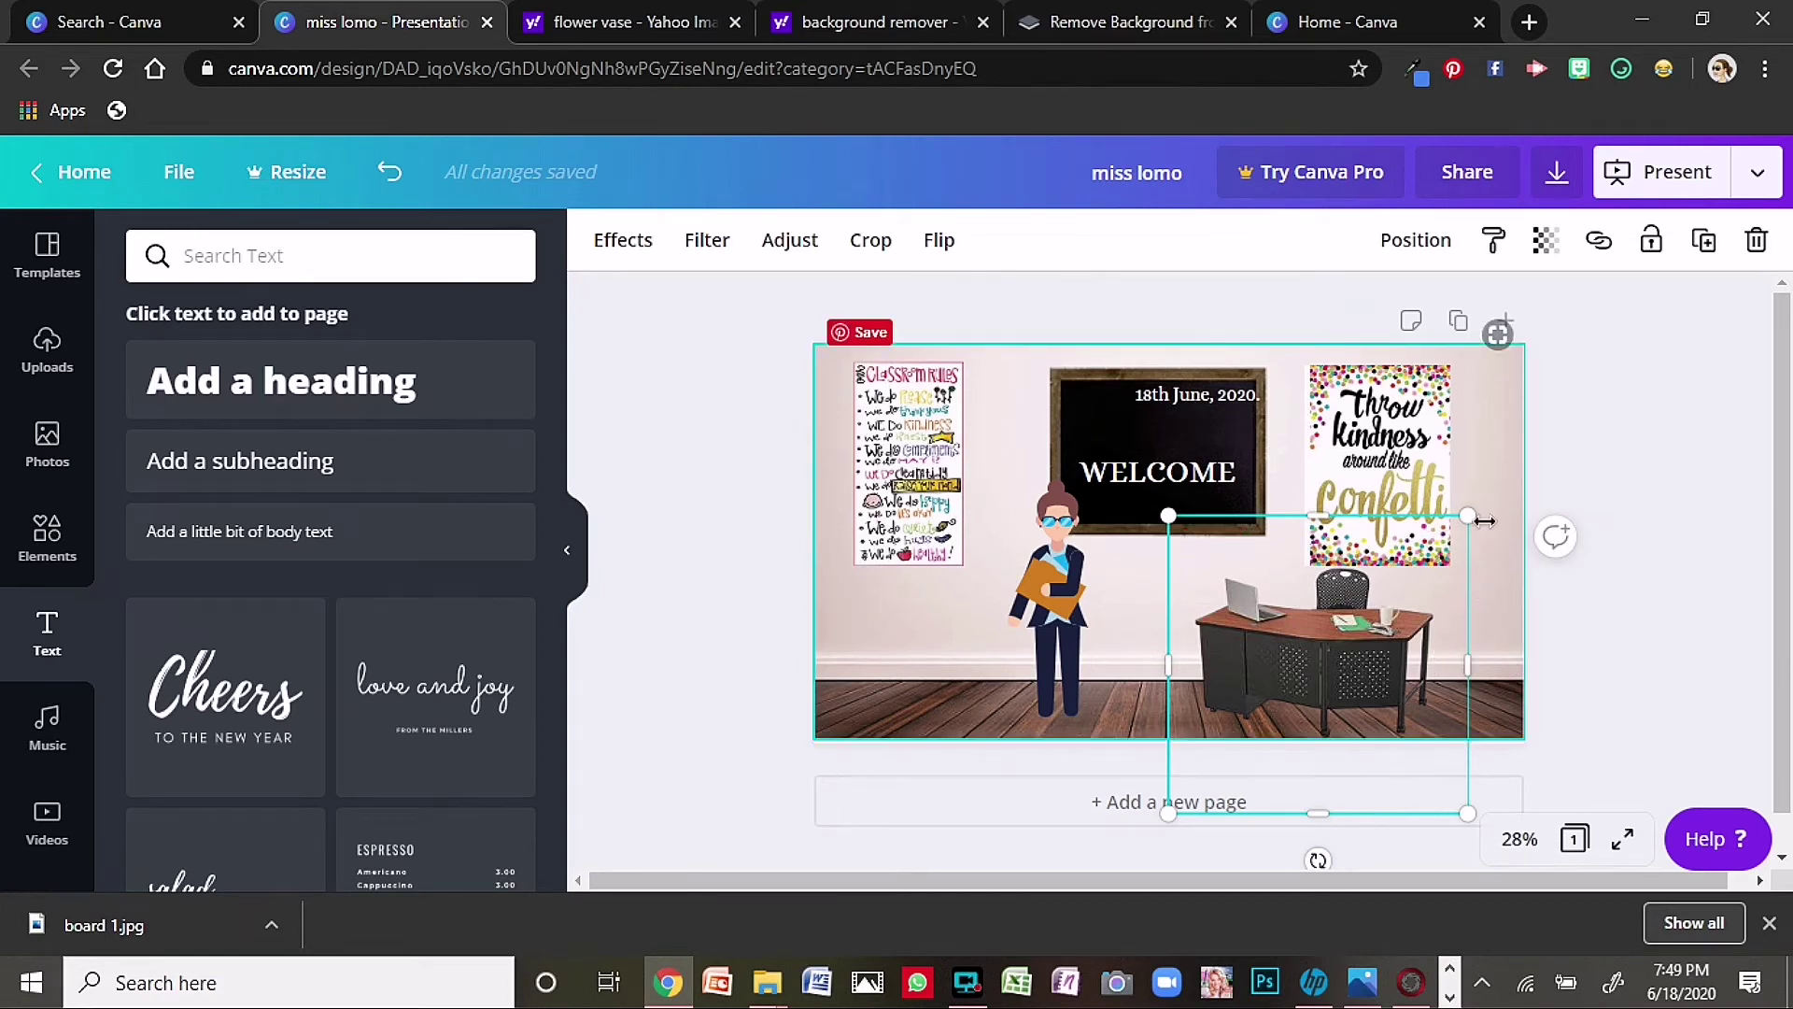
{"action": "left_click", "coordinate": [1512, 614]}
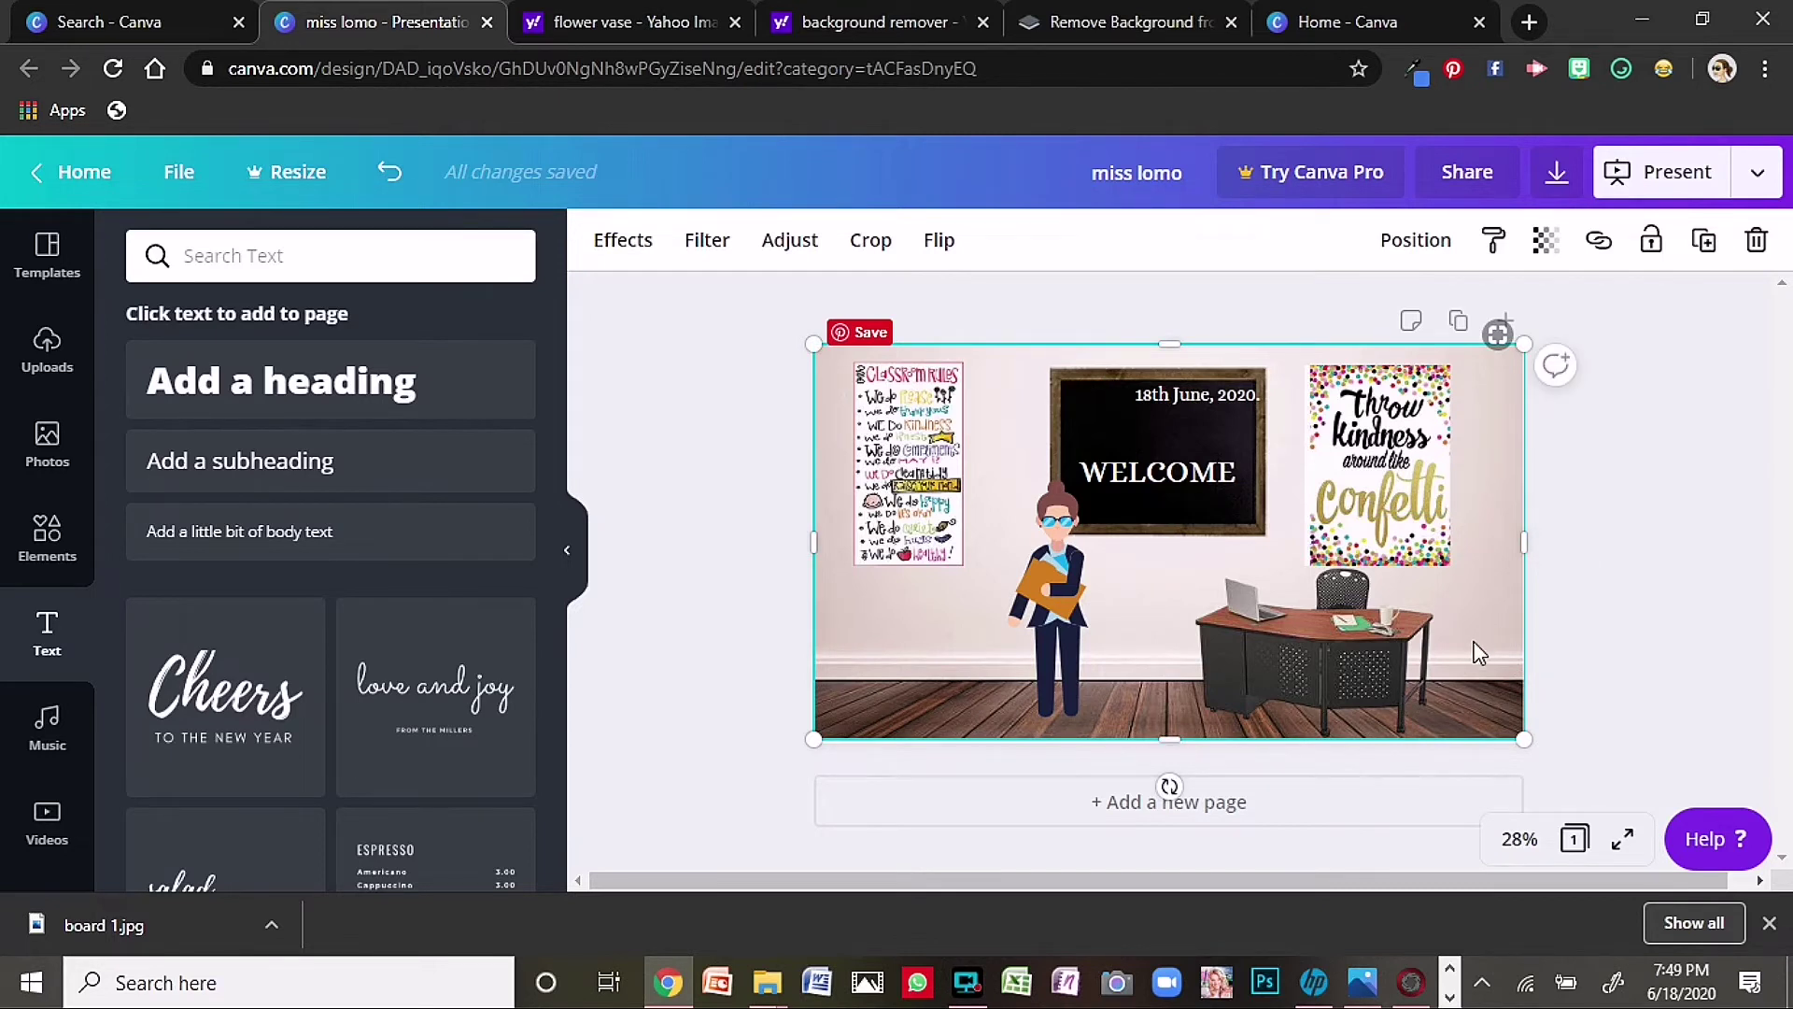
{"action": "key", "text": "ctrl+v"}
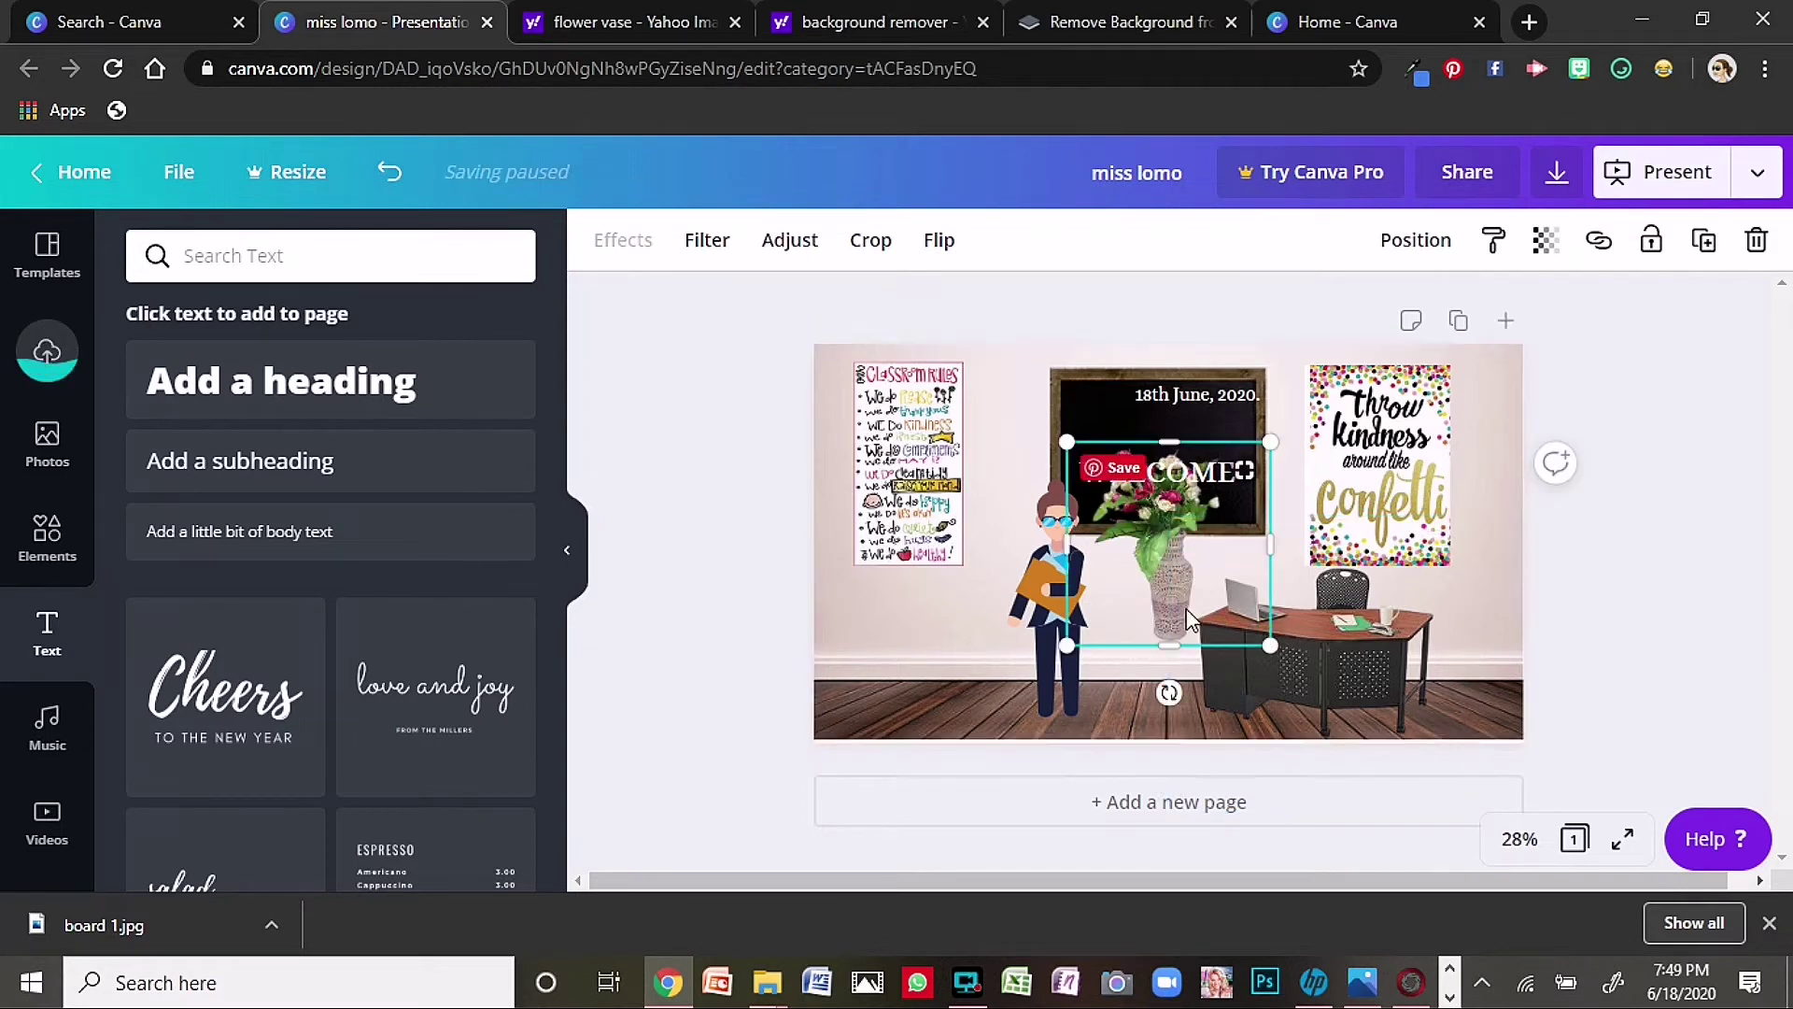
{"action": "left_click_drag", "start_coordinate": [1174, 584], "coordinate": [1464, 647]}
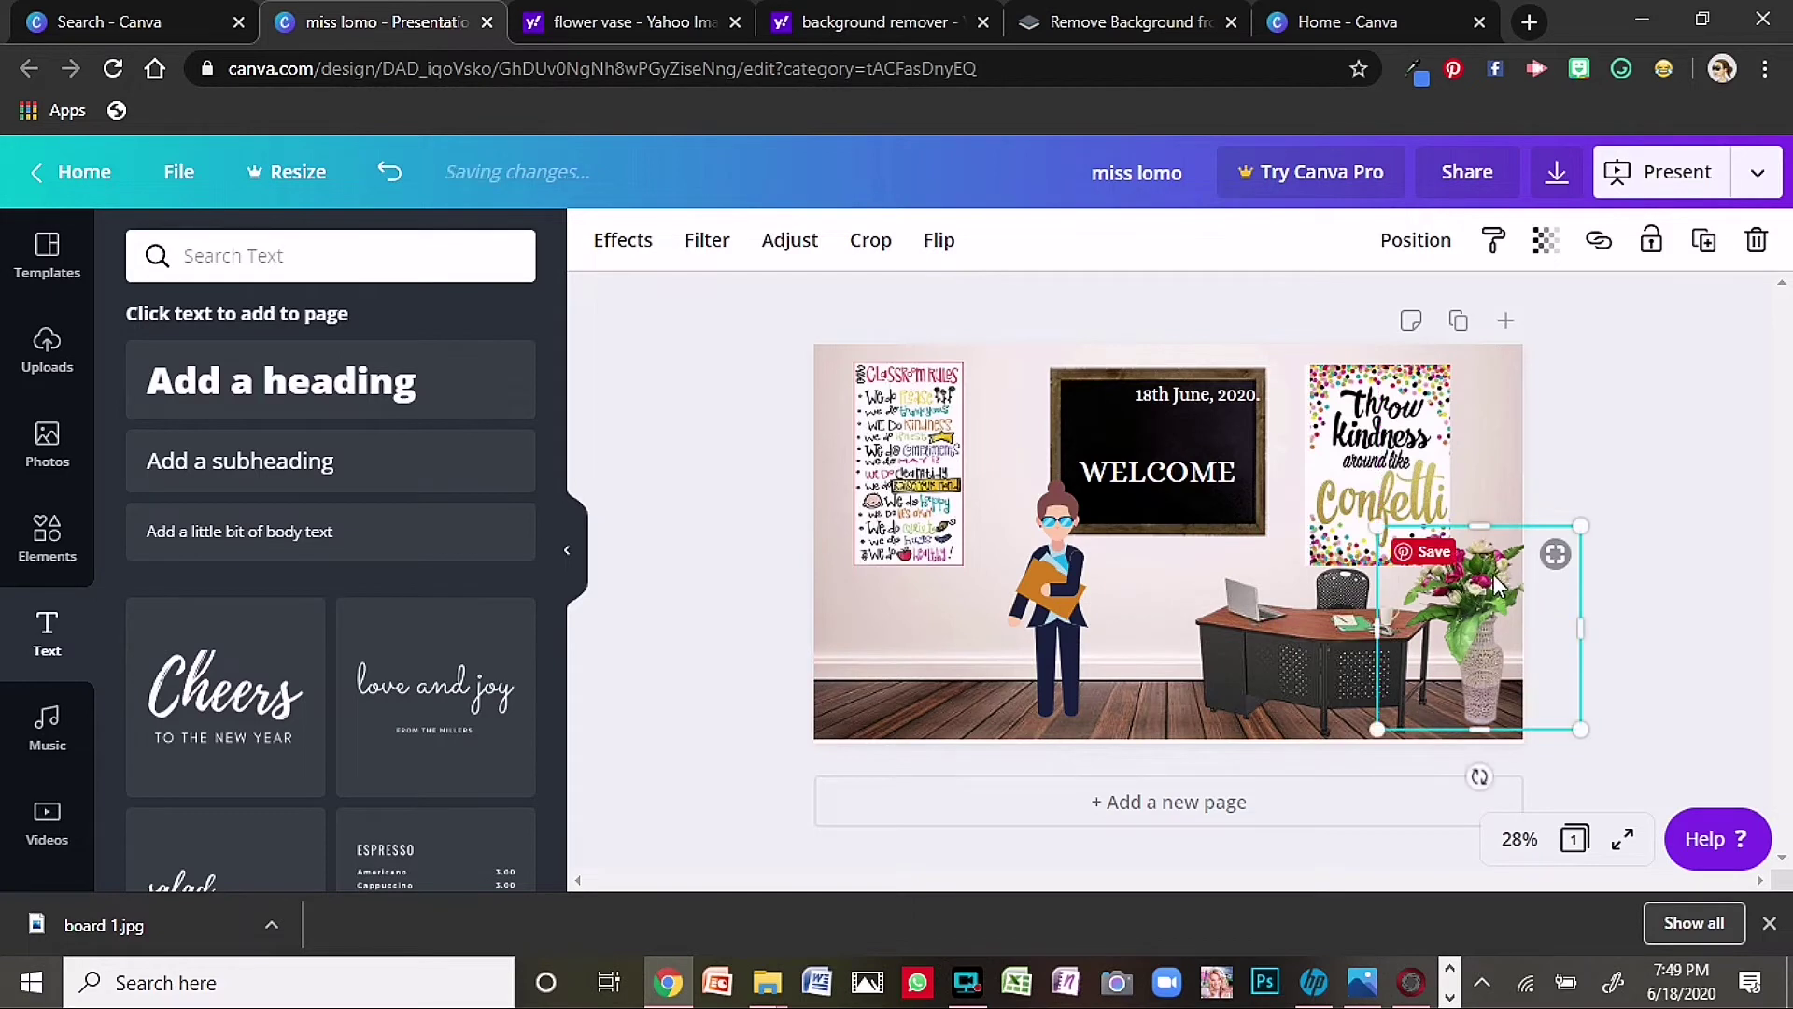
{"action": "left_click_drag", "start_coordinate": [1563, 544], "coordinate": [1550, 556]}
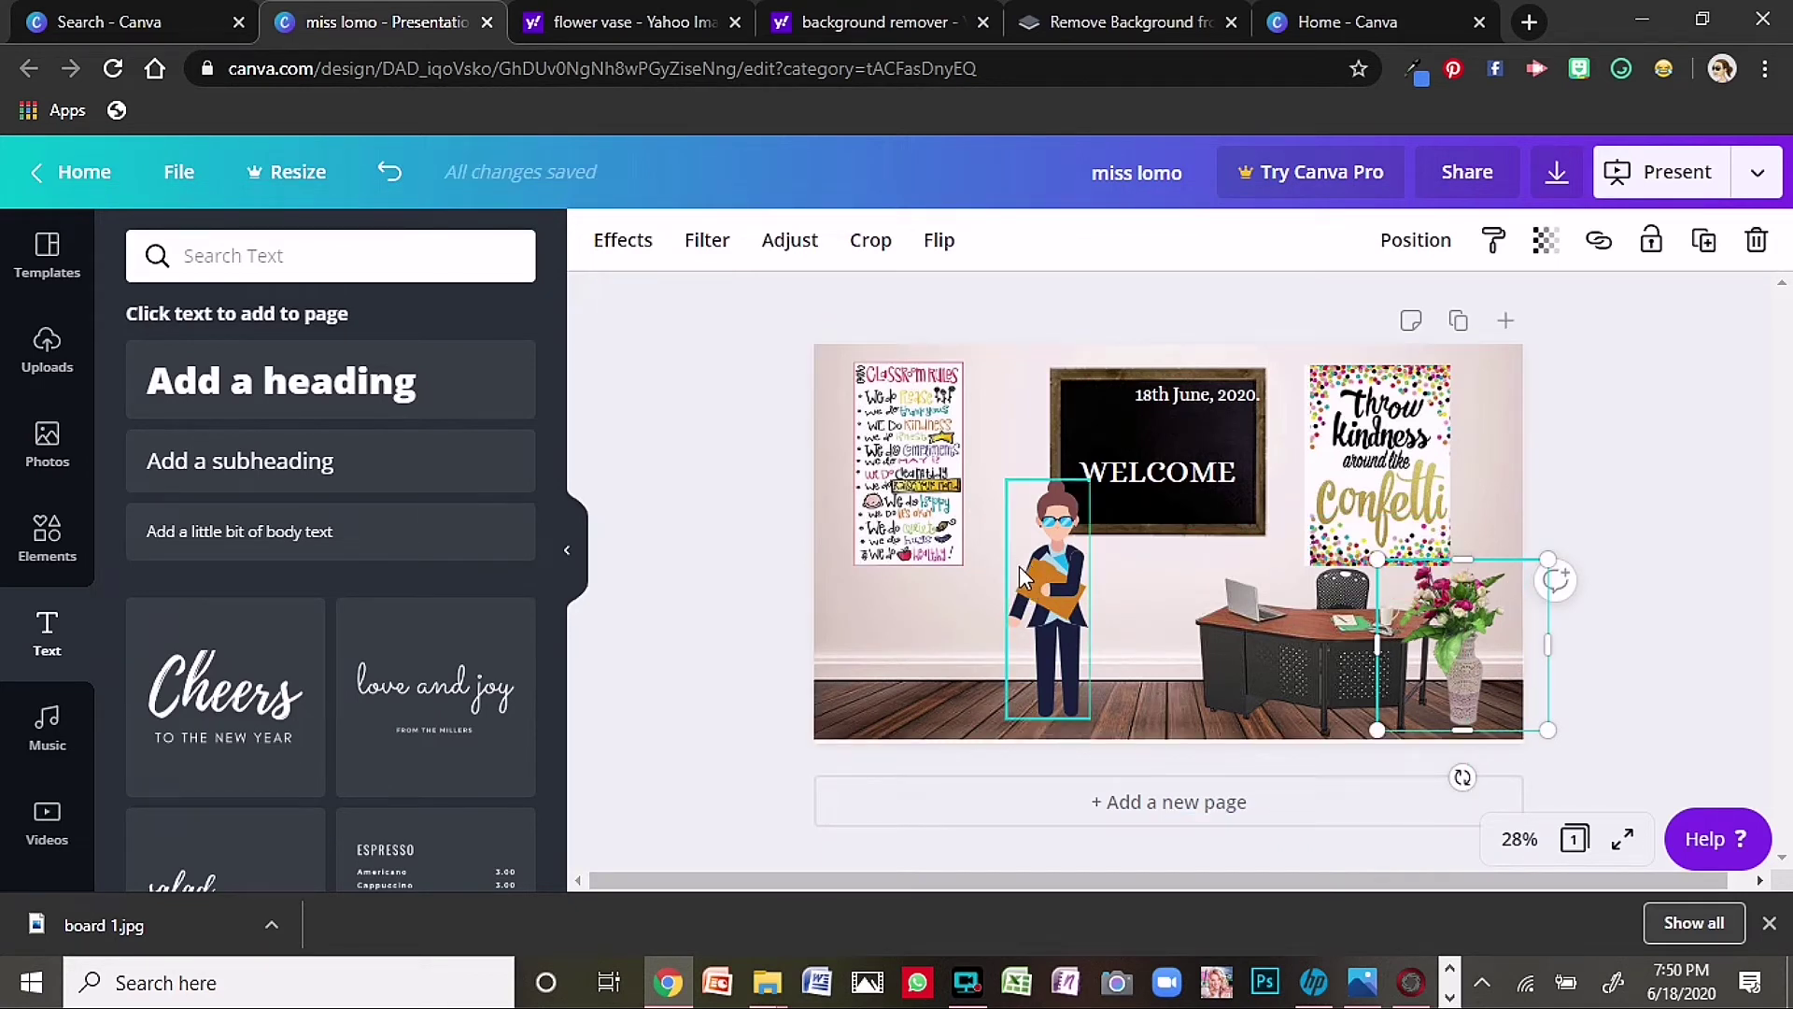
- Search Yahoo images for "bookshelf" and look through the results for a suitable shelf
{"action": "left_click", "coordinate": [635, 15]}
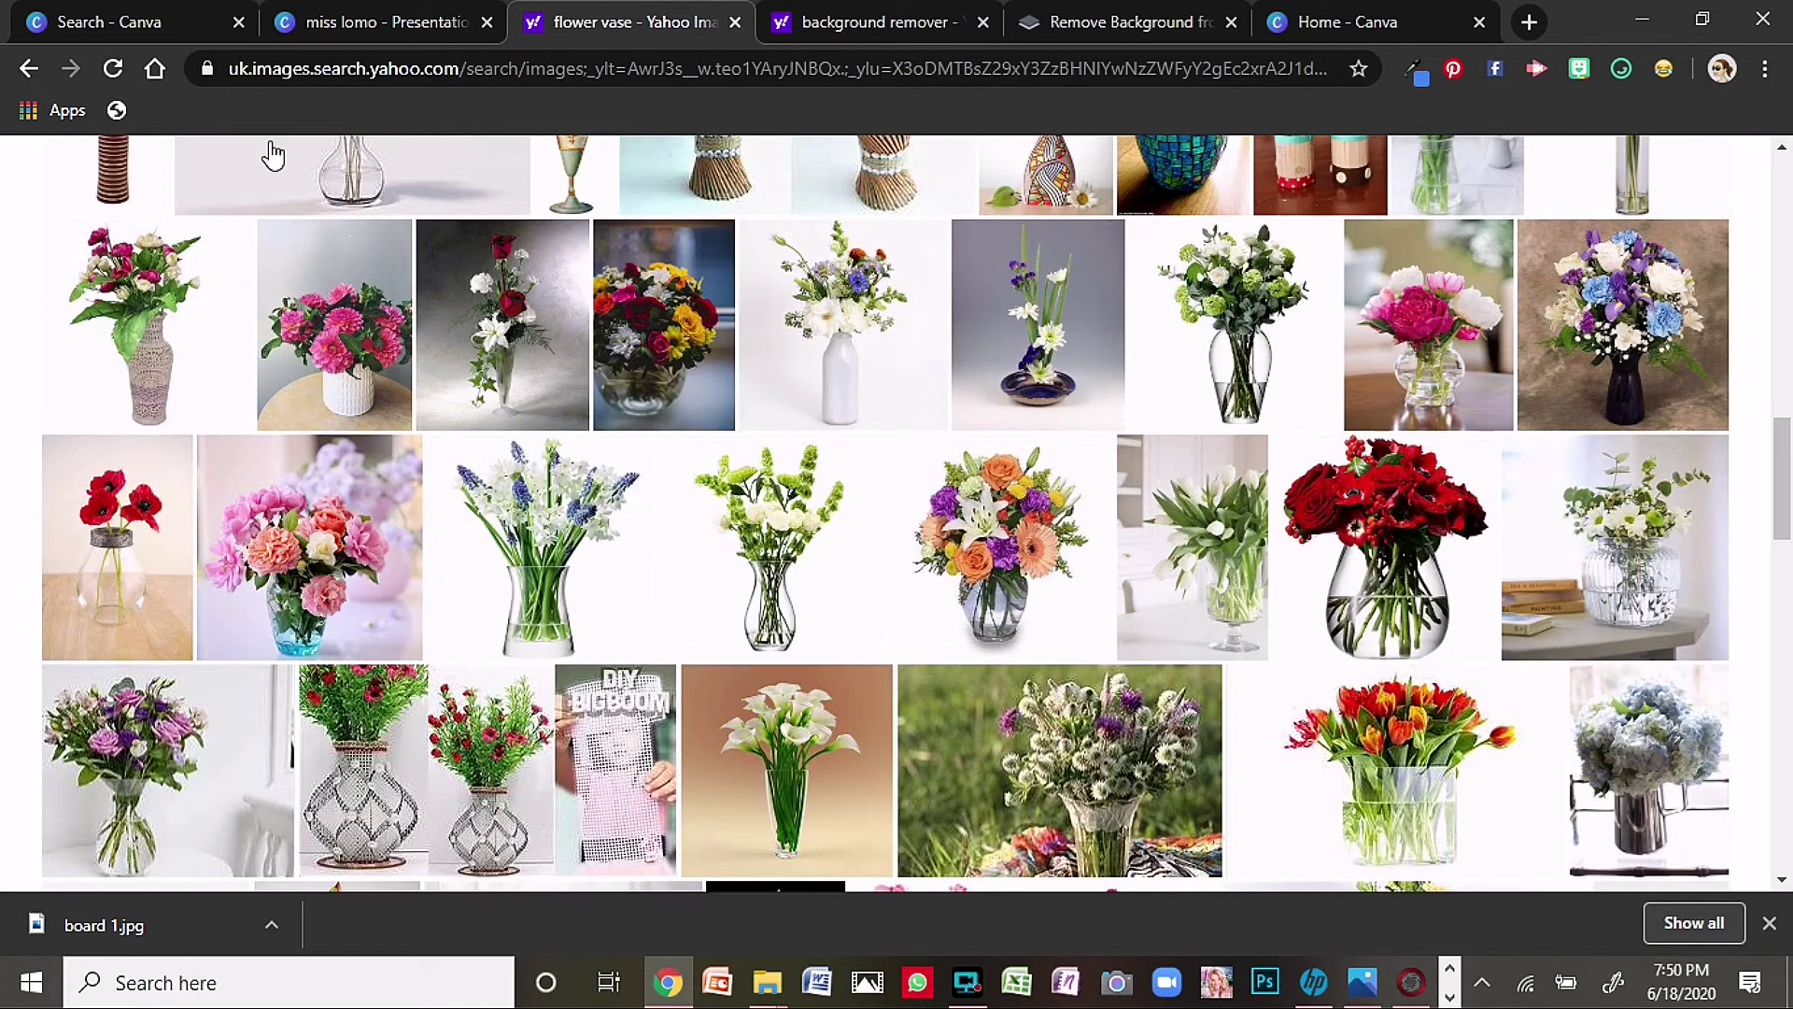
{"action": "left_click", "coordinate": [424, 75]}
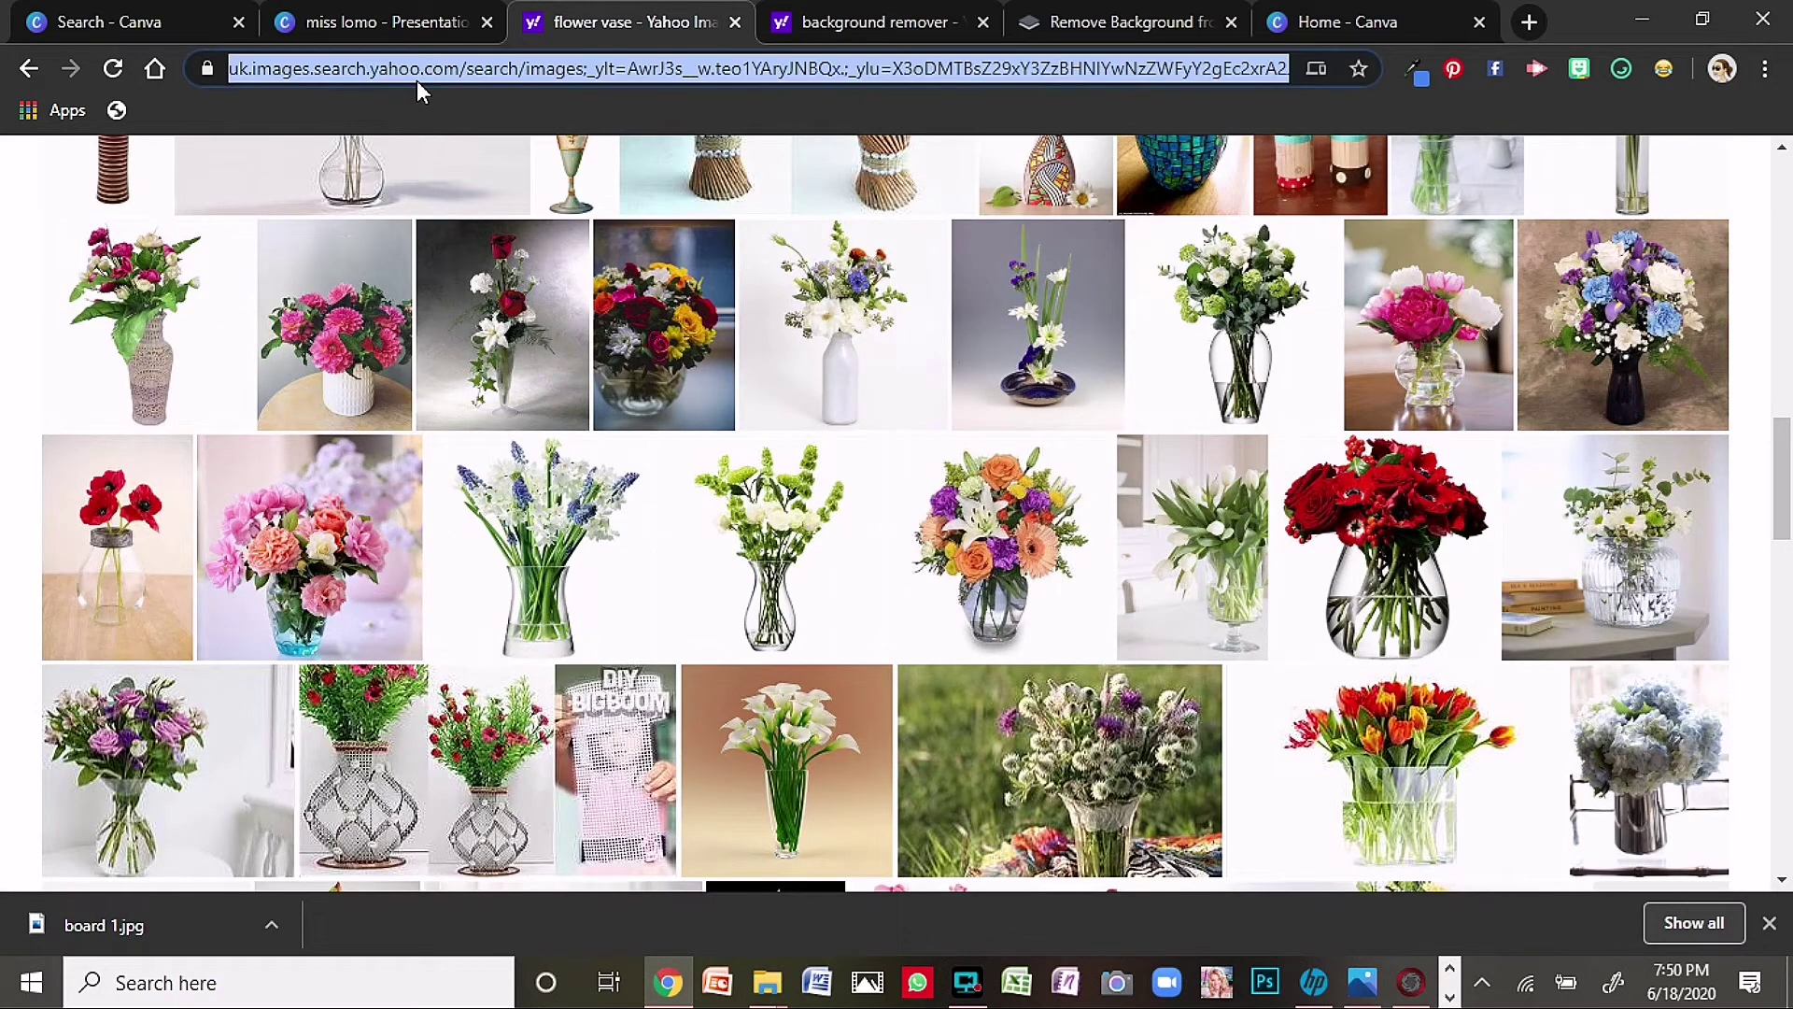
{"action": "type", "text": "bkk"}
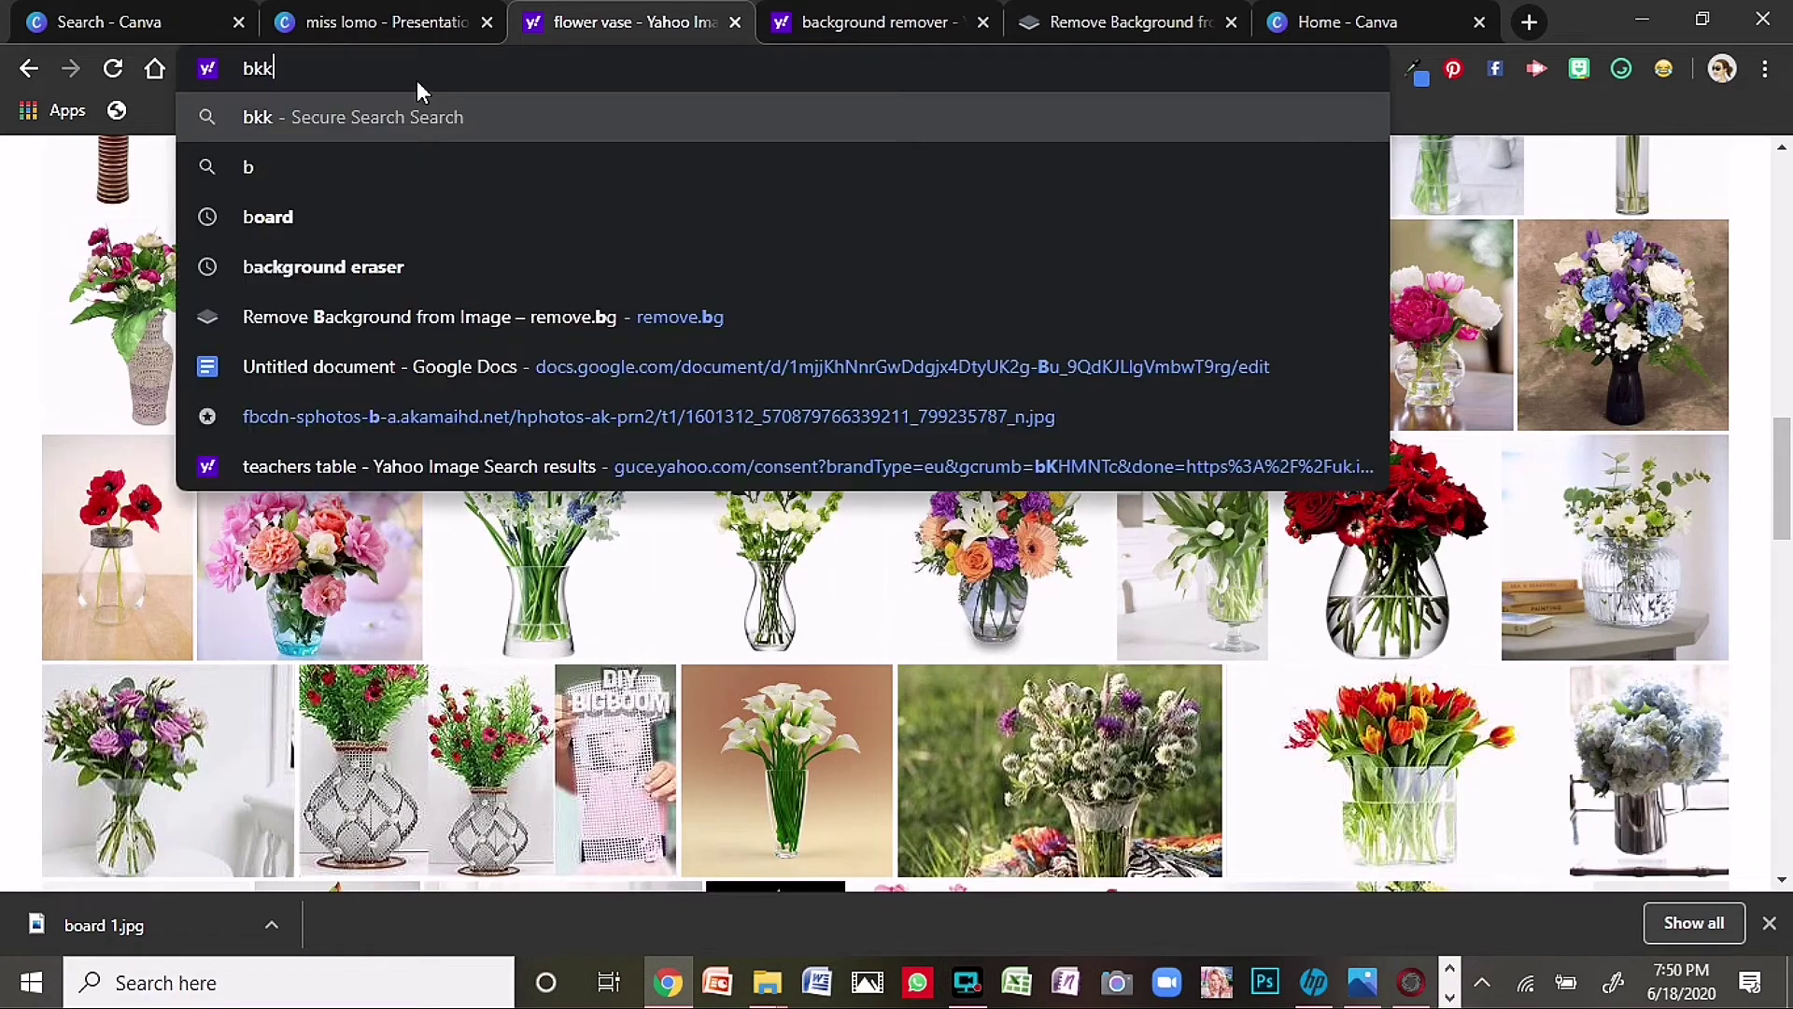
{"action": "key", "text": "BackSpace"}
{"action": "key", "text": "BackSpace"}
{"action": "type", "text": "o"}
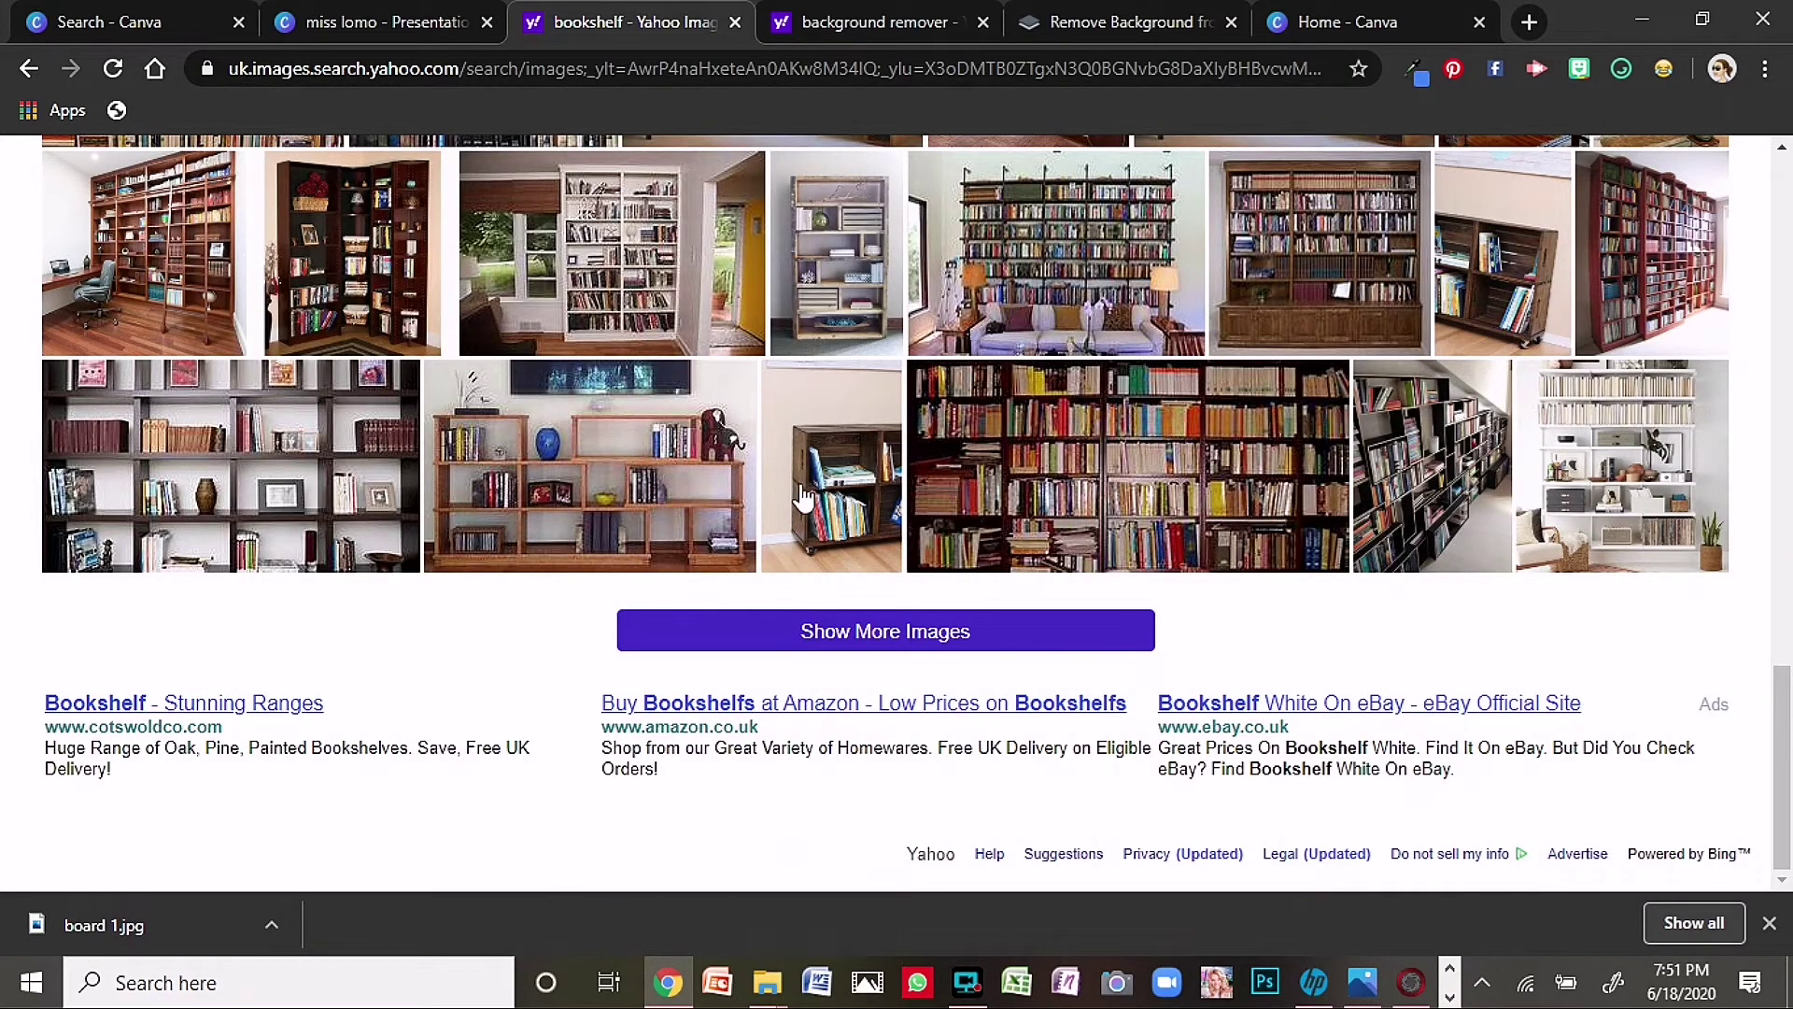
{"action": "scroll", "coordinate": [717, 624], "scroll_direction": "down", "scroll_amount": 10}
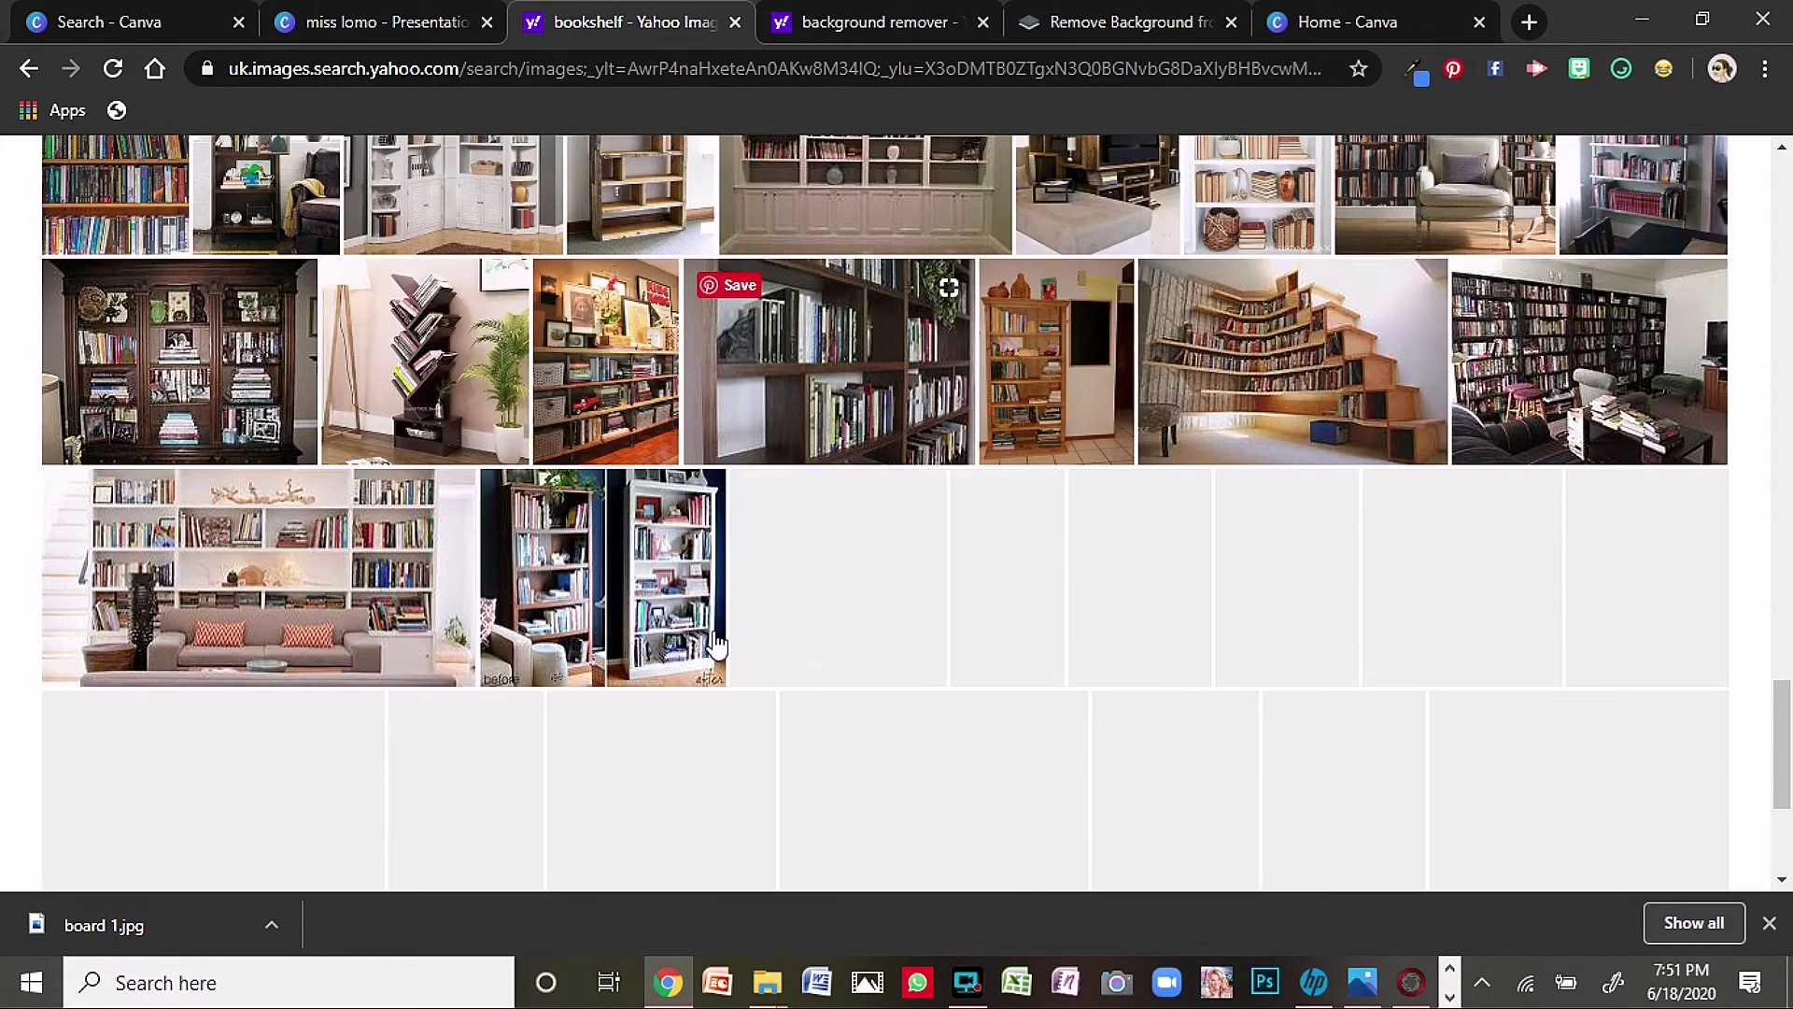
{"action": "scroll", "coordinate": [718, 624], "scroll_direction": "down", "scroll_amount": 5}
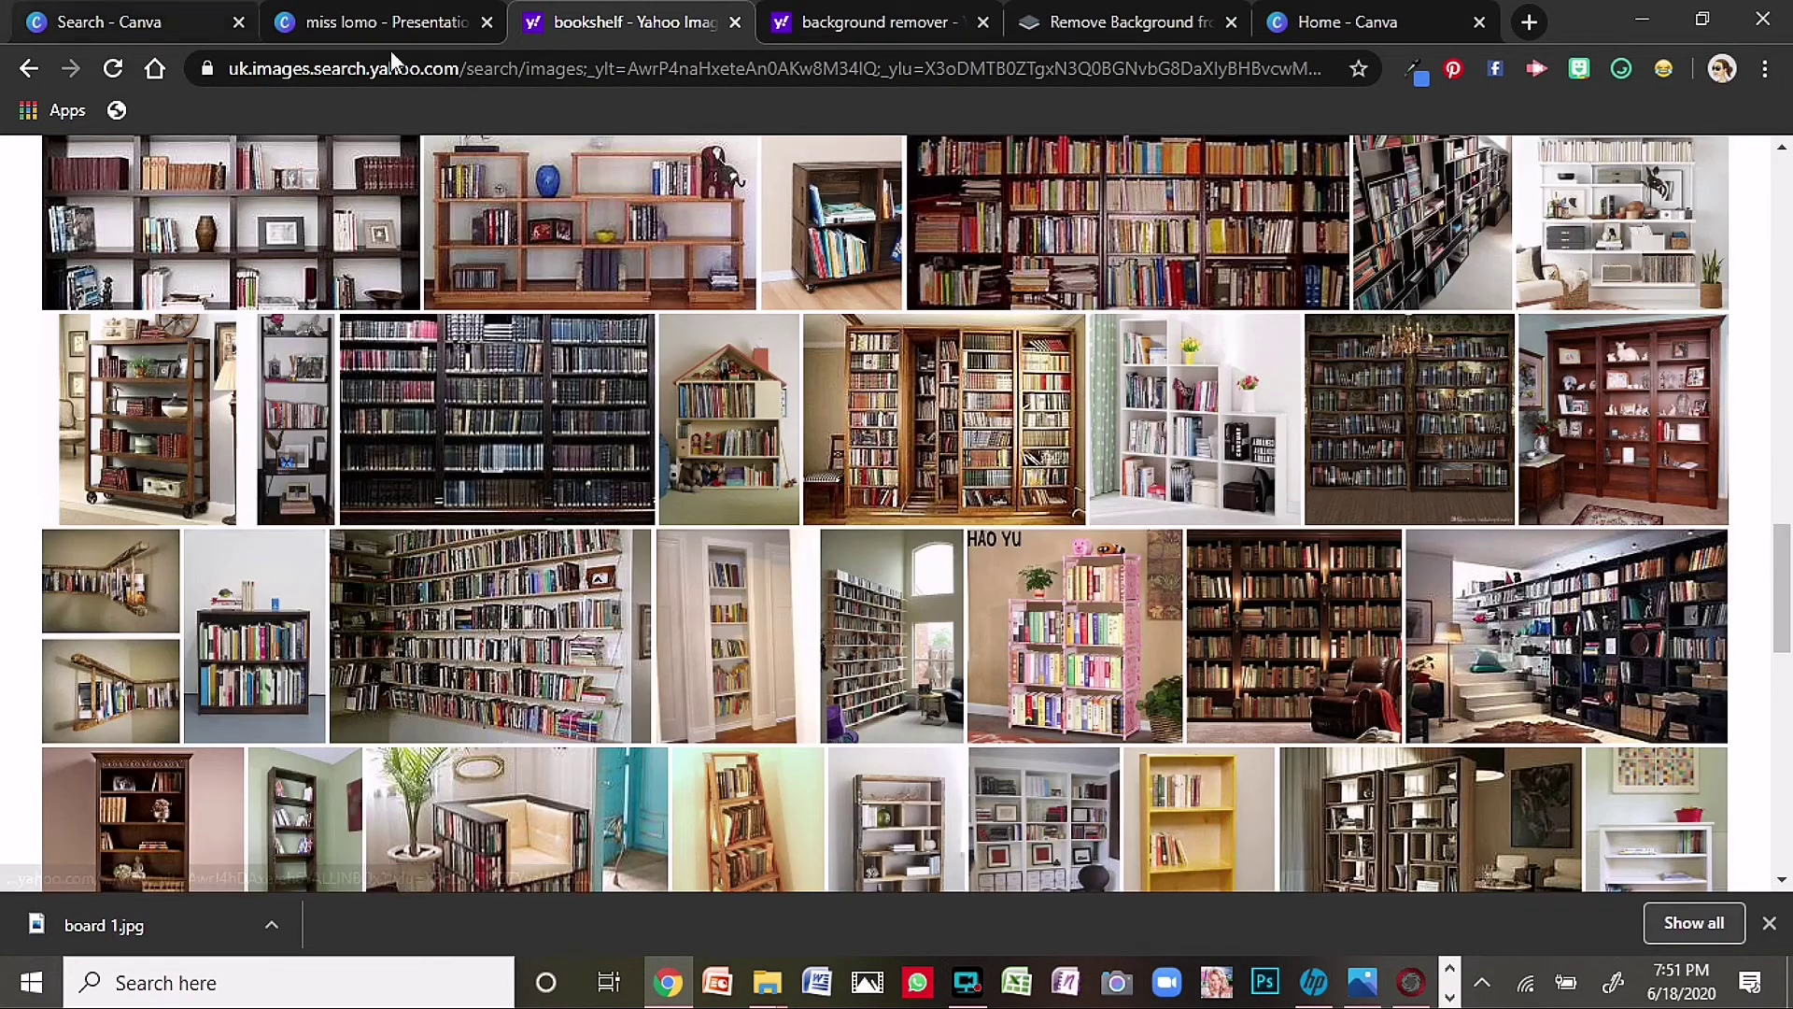
- Return to the Canva classroom design and add the uploaded two-shelf wooden bookcase to the page
{"action": "left_click", "coordinate": [368, 18]}
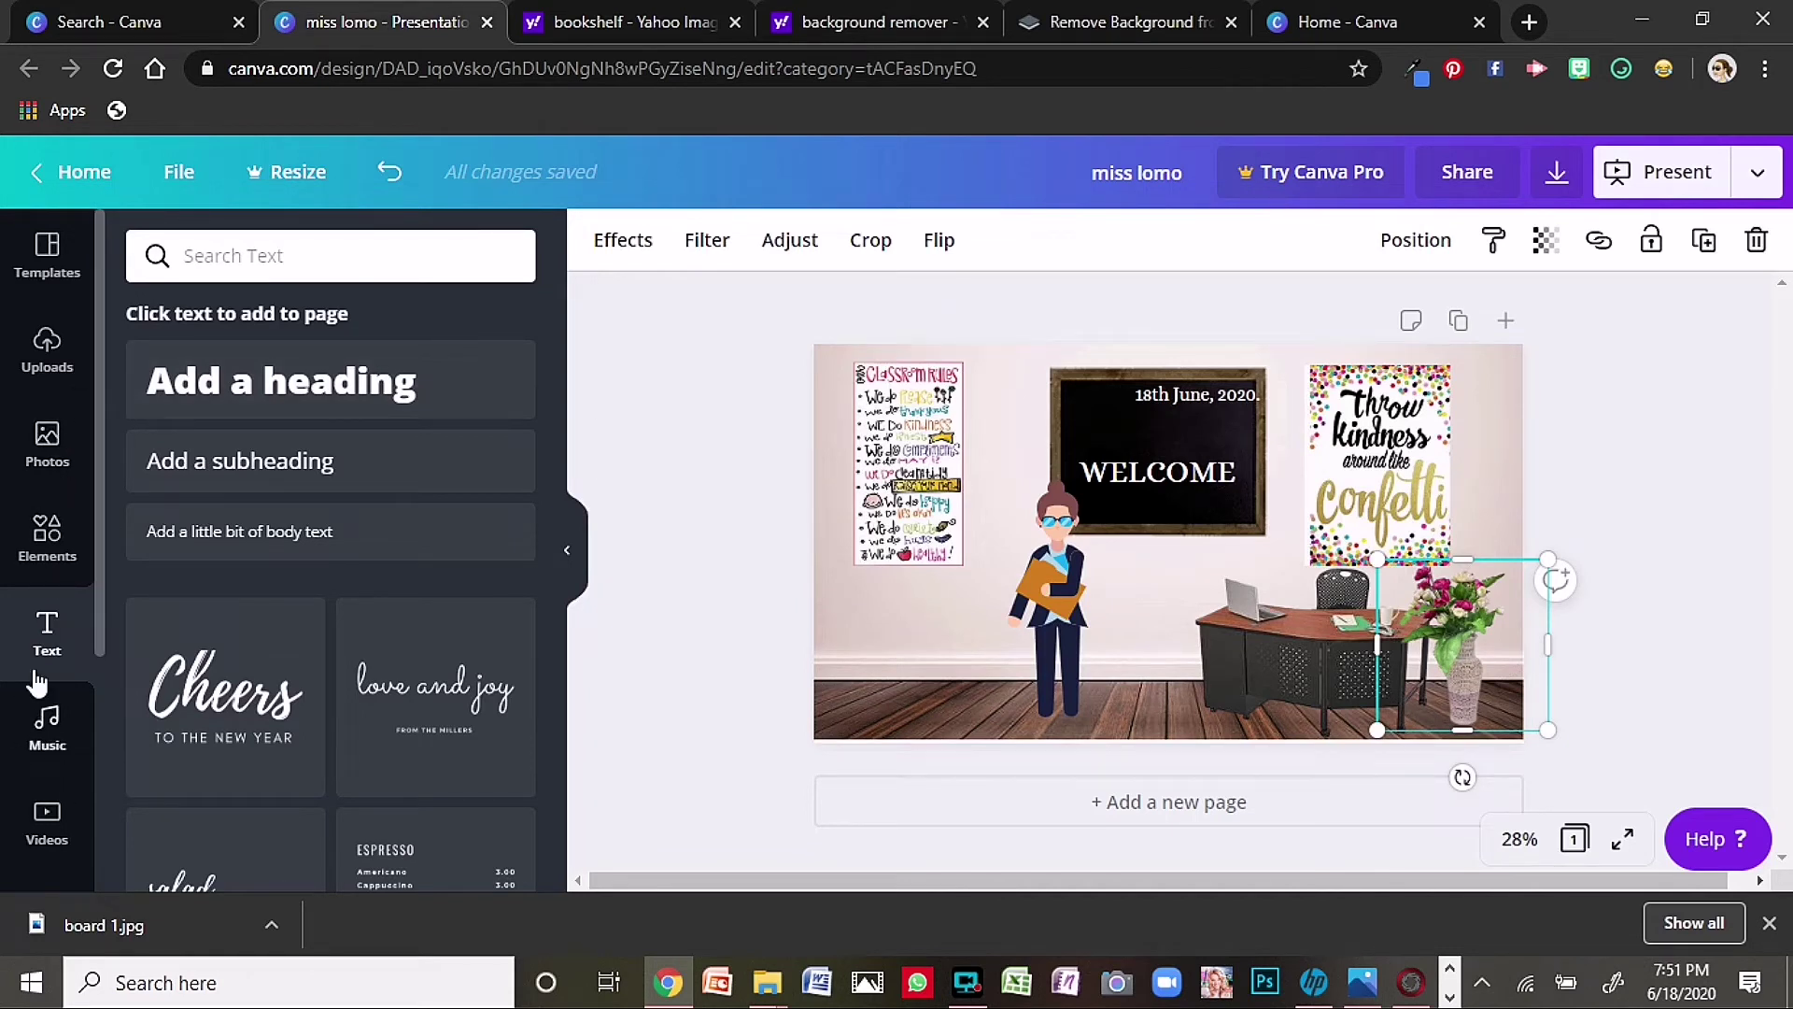
{"action": "scroll", "coordinate": [14, 765], "scroll_direction": "down", "scroll_amount": 3}
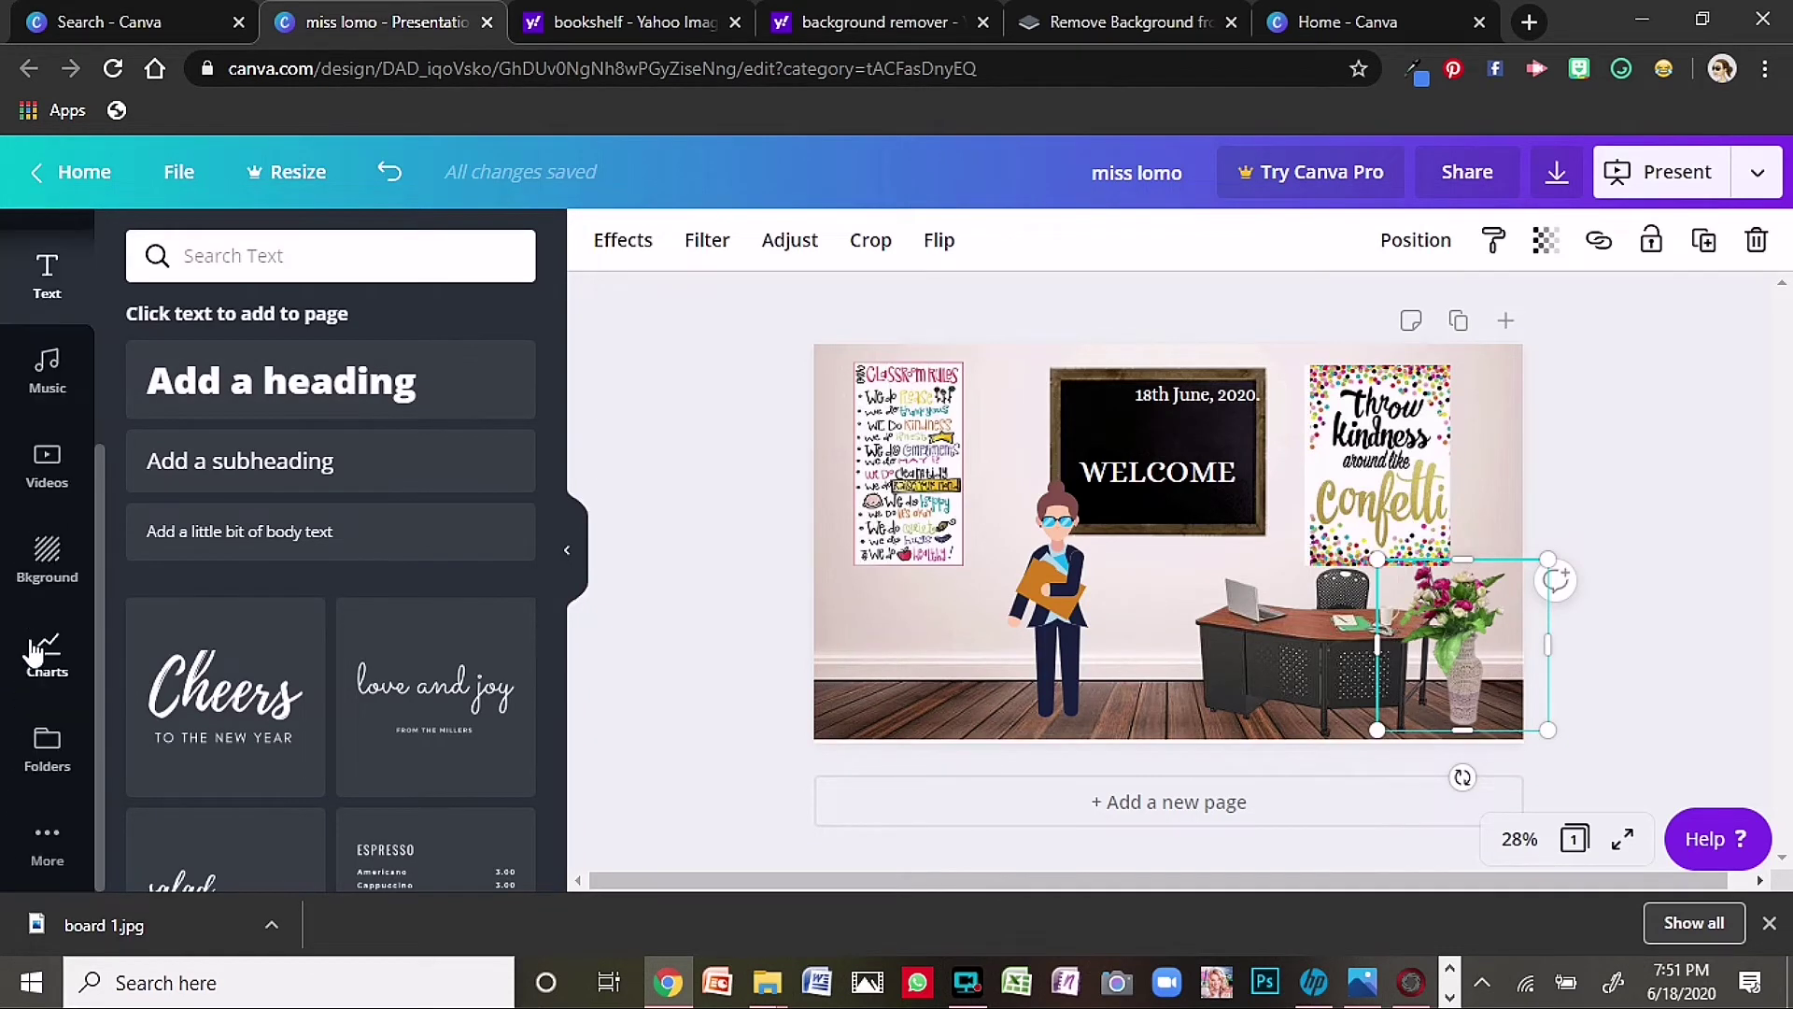
{"action": "scroll", "coordinate": [32, 719], "scroll_direction": "up", "scroll_amount": 2}
{"action": "scroll", "coordinate": [56, 607], "scroll_direction": "down", "scroll_amount": 1}
{"action": "scroll", "coordinate": [82, 519], "scroll_direction": "down", "scroll_amount": 2}
{"action": "scroll", "coordinate": [28, 560], "scroll_direction": "up", "scroll_amount": 2}
{"action": "scroll", "coordinate": [32, 551], "scroll_direction": "up", "scroll_amount": 3}
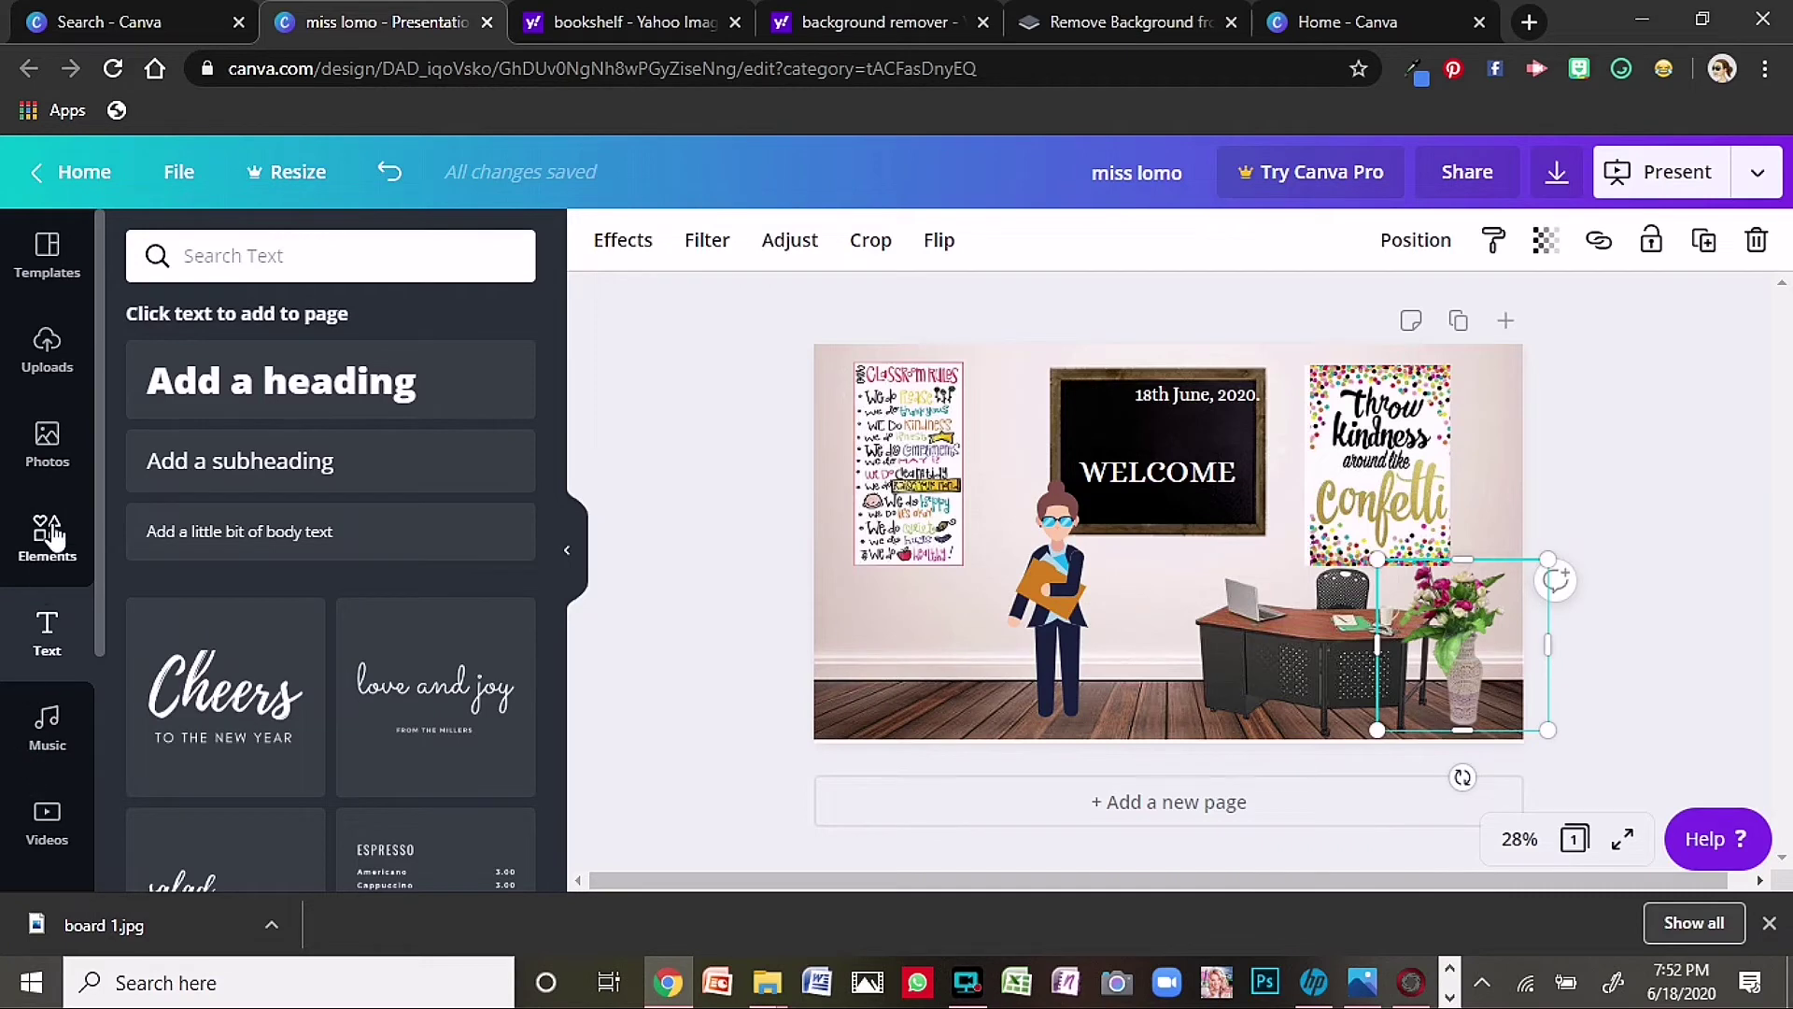
{"action": "left_click", "coordinate": [52, 369]}
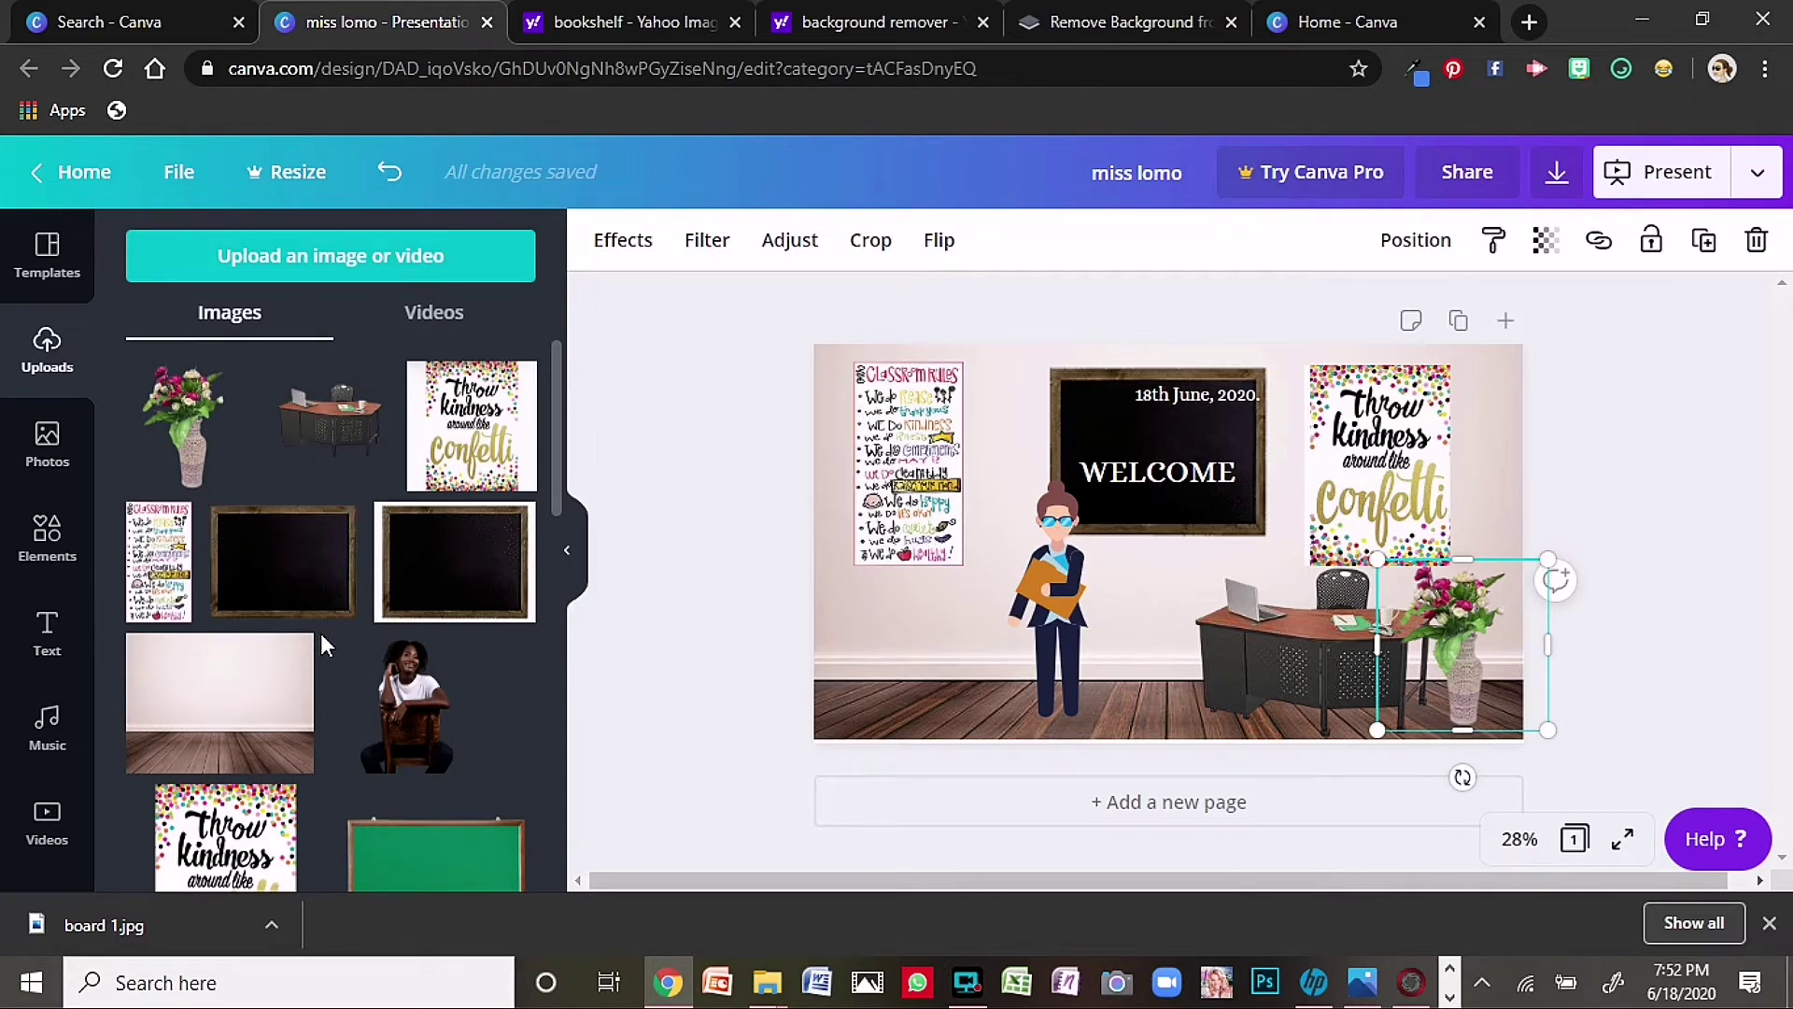
{"action": "scroll", "coordinate": [322, 633], "scroll_direction": "down", "scroll_amount": 4}
{"action": "scroll", "coordinate": [301, 665], "scroll_direction": "down", "scroll_amount": 6}
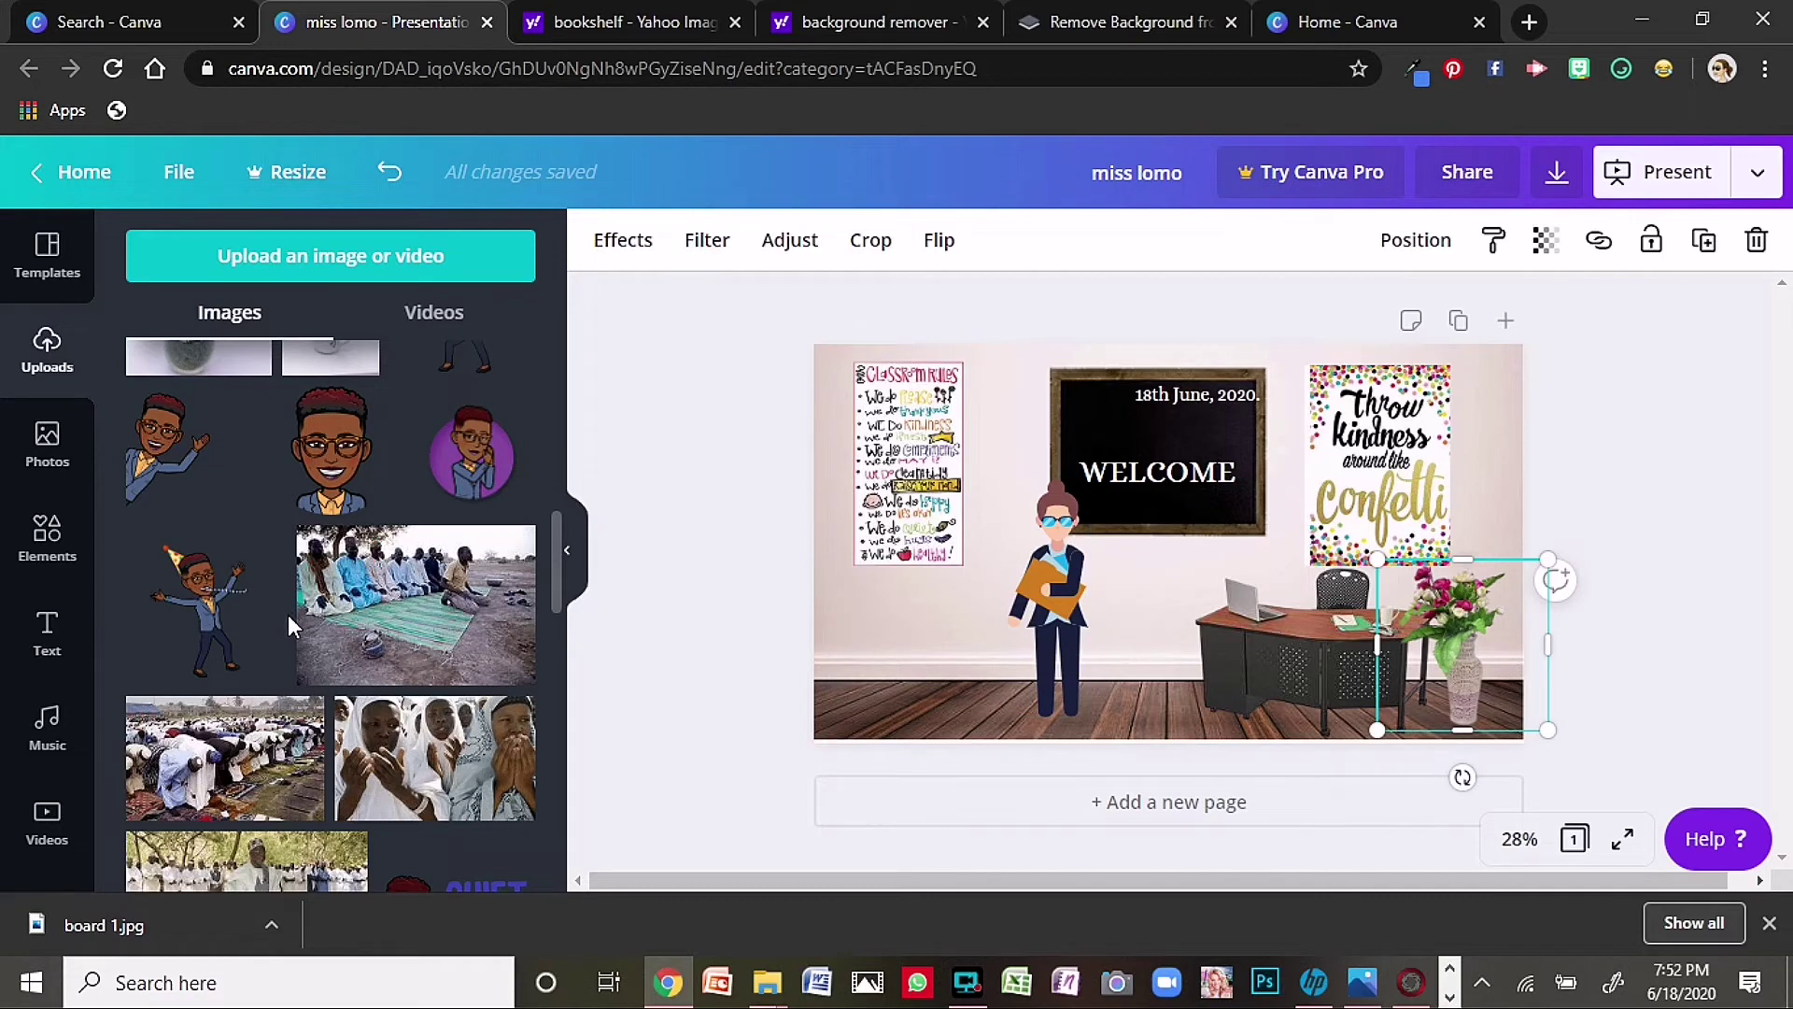
{"action": "scroll", "coordinate": [288, 622], "scroll_direction": "down", "scroll_amount": 5}
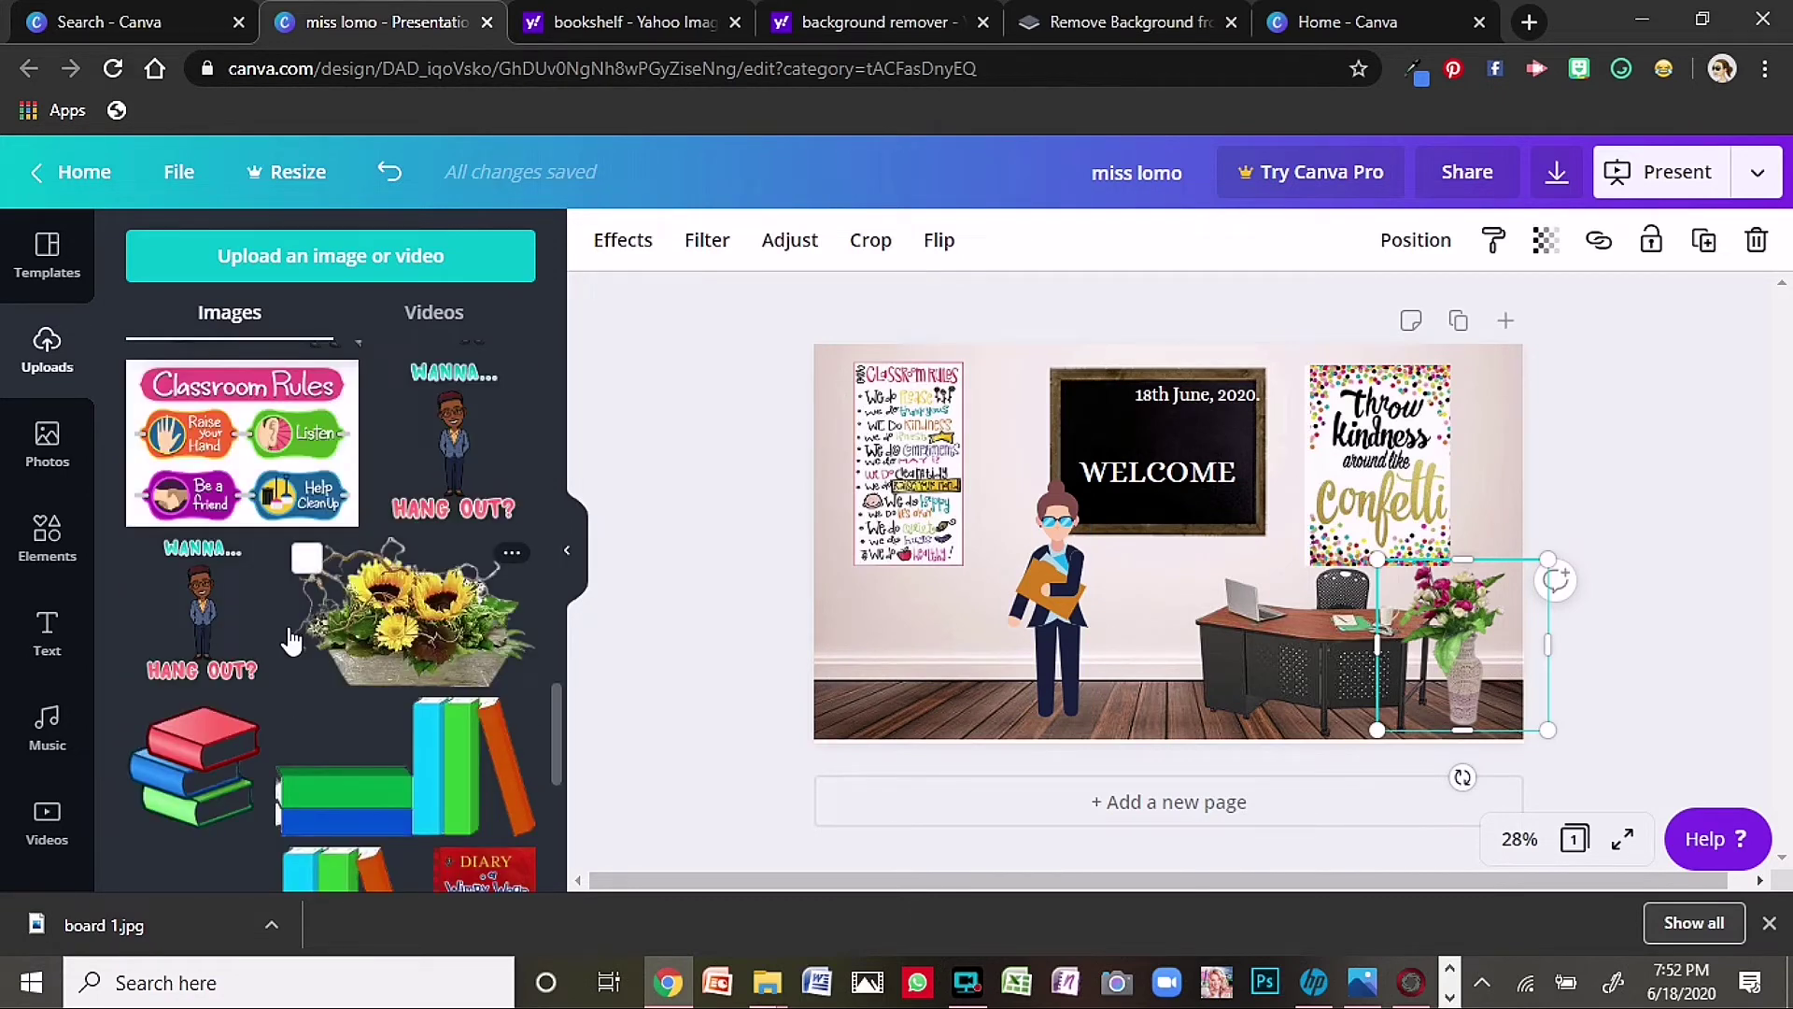
{"action": "scroll", "coordinate": [292, 642], "scroll_direction": "down", "scroll_amount": 5}
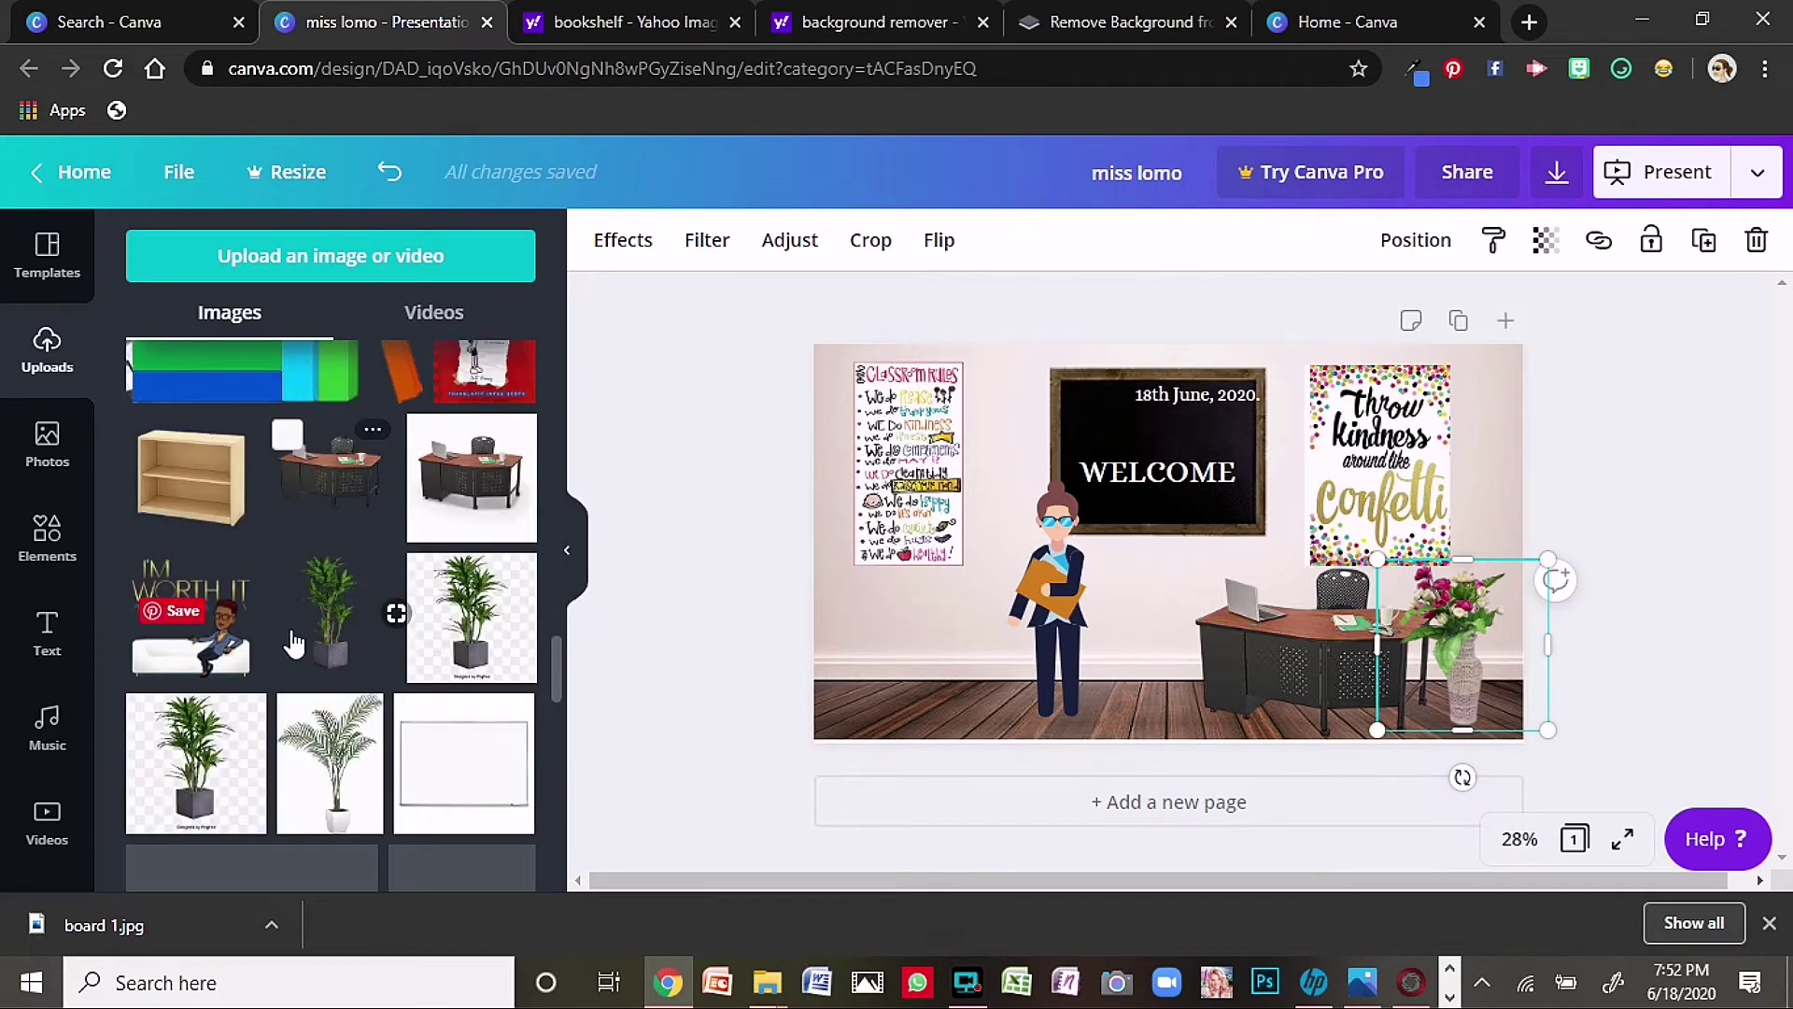
{"action": "scroll", "coordinate": [200, 479], "scroll_direction": "down", "scroll_amount": 1}
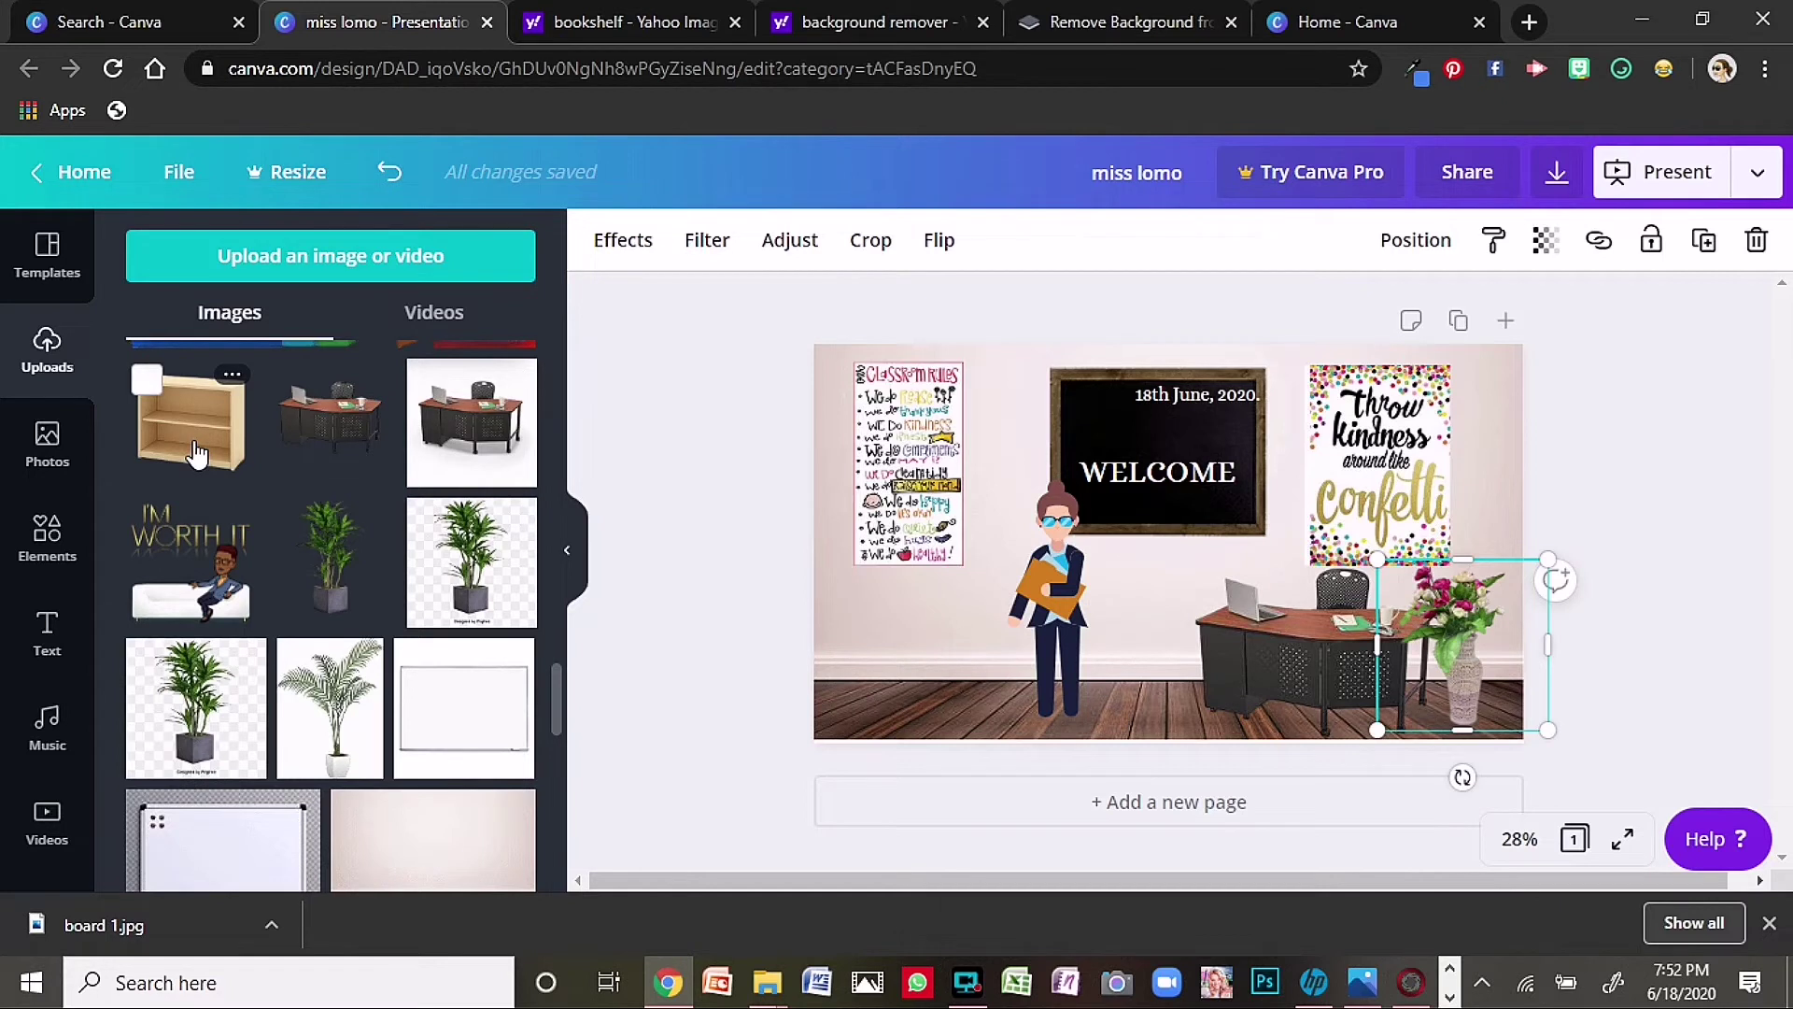
{"action": "left_click", "coordinate": [196, 455]}
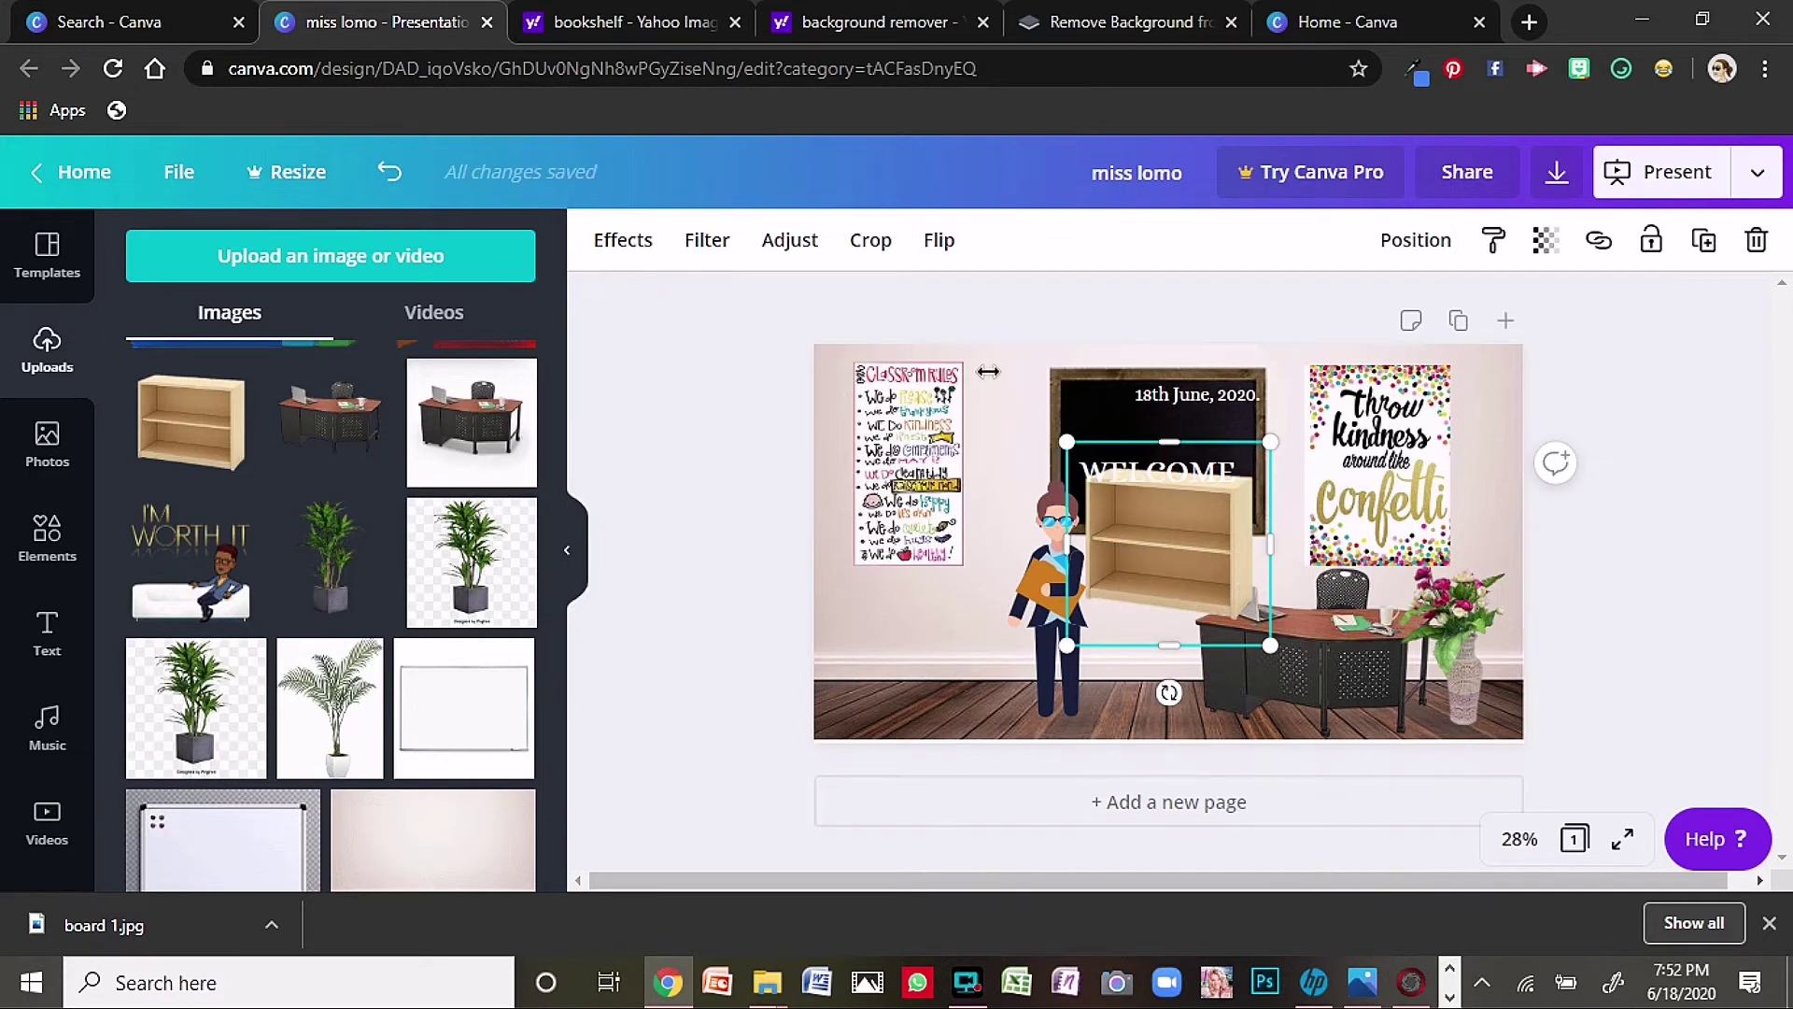
- Flip the wooden bookcase horizontally and move it onto the floor below the classroom rules poster
{"action": "left_click", "coordinate": [936, 245]}
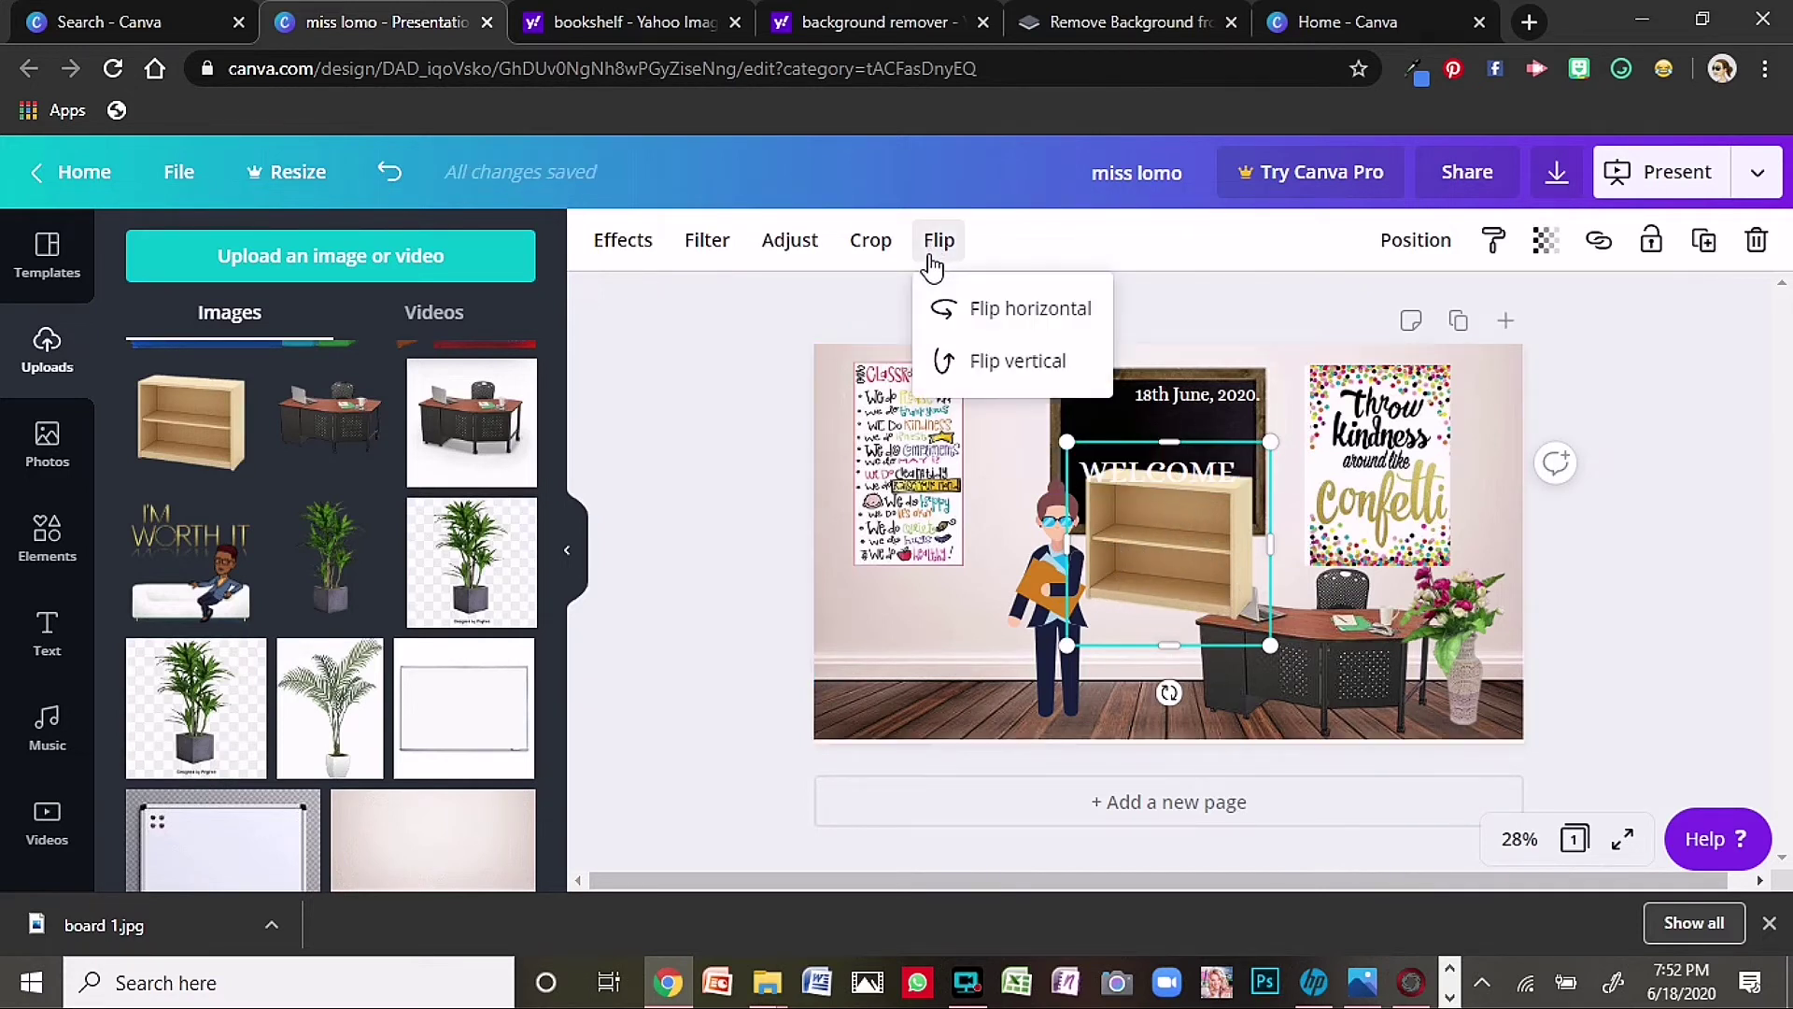
{"action": "left_click", "coordinate": [986, 318]}
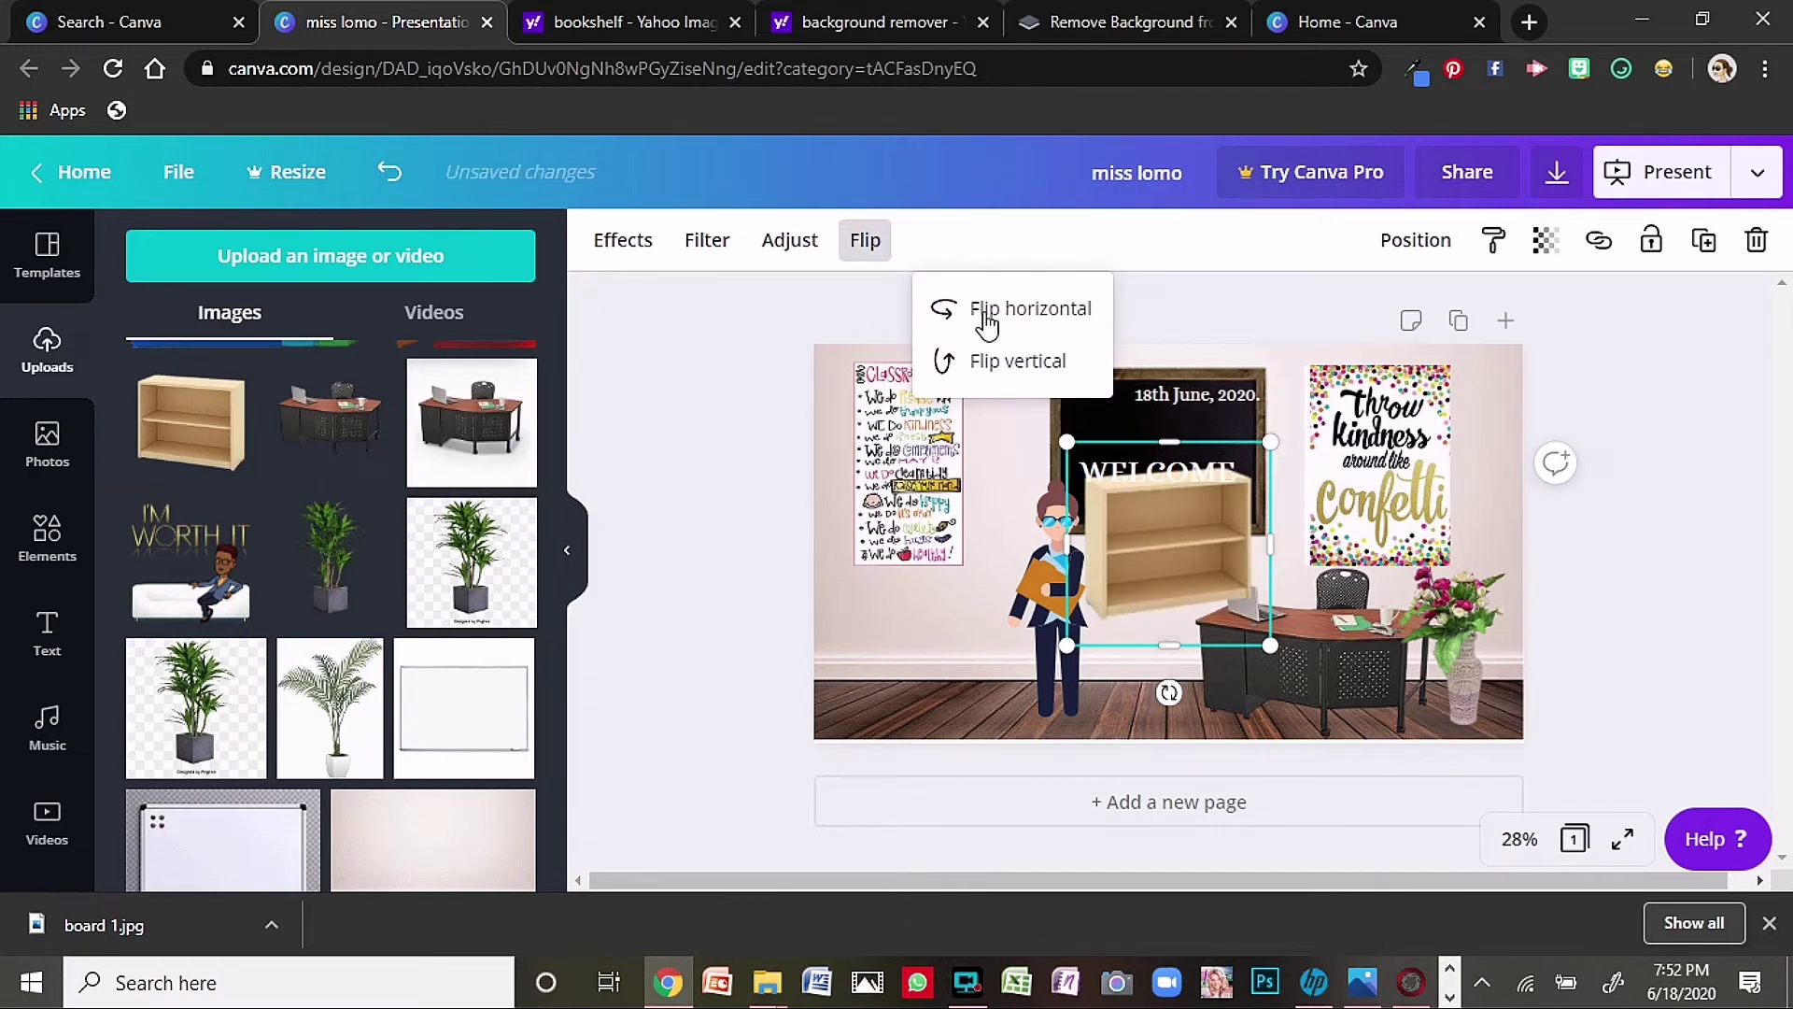
{"action": "left_click", "coordinate": [1186, 540]}
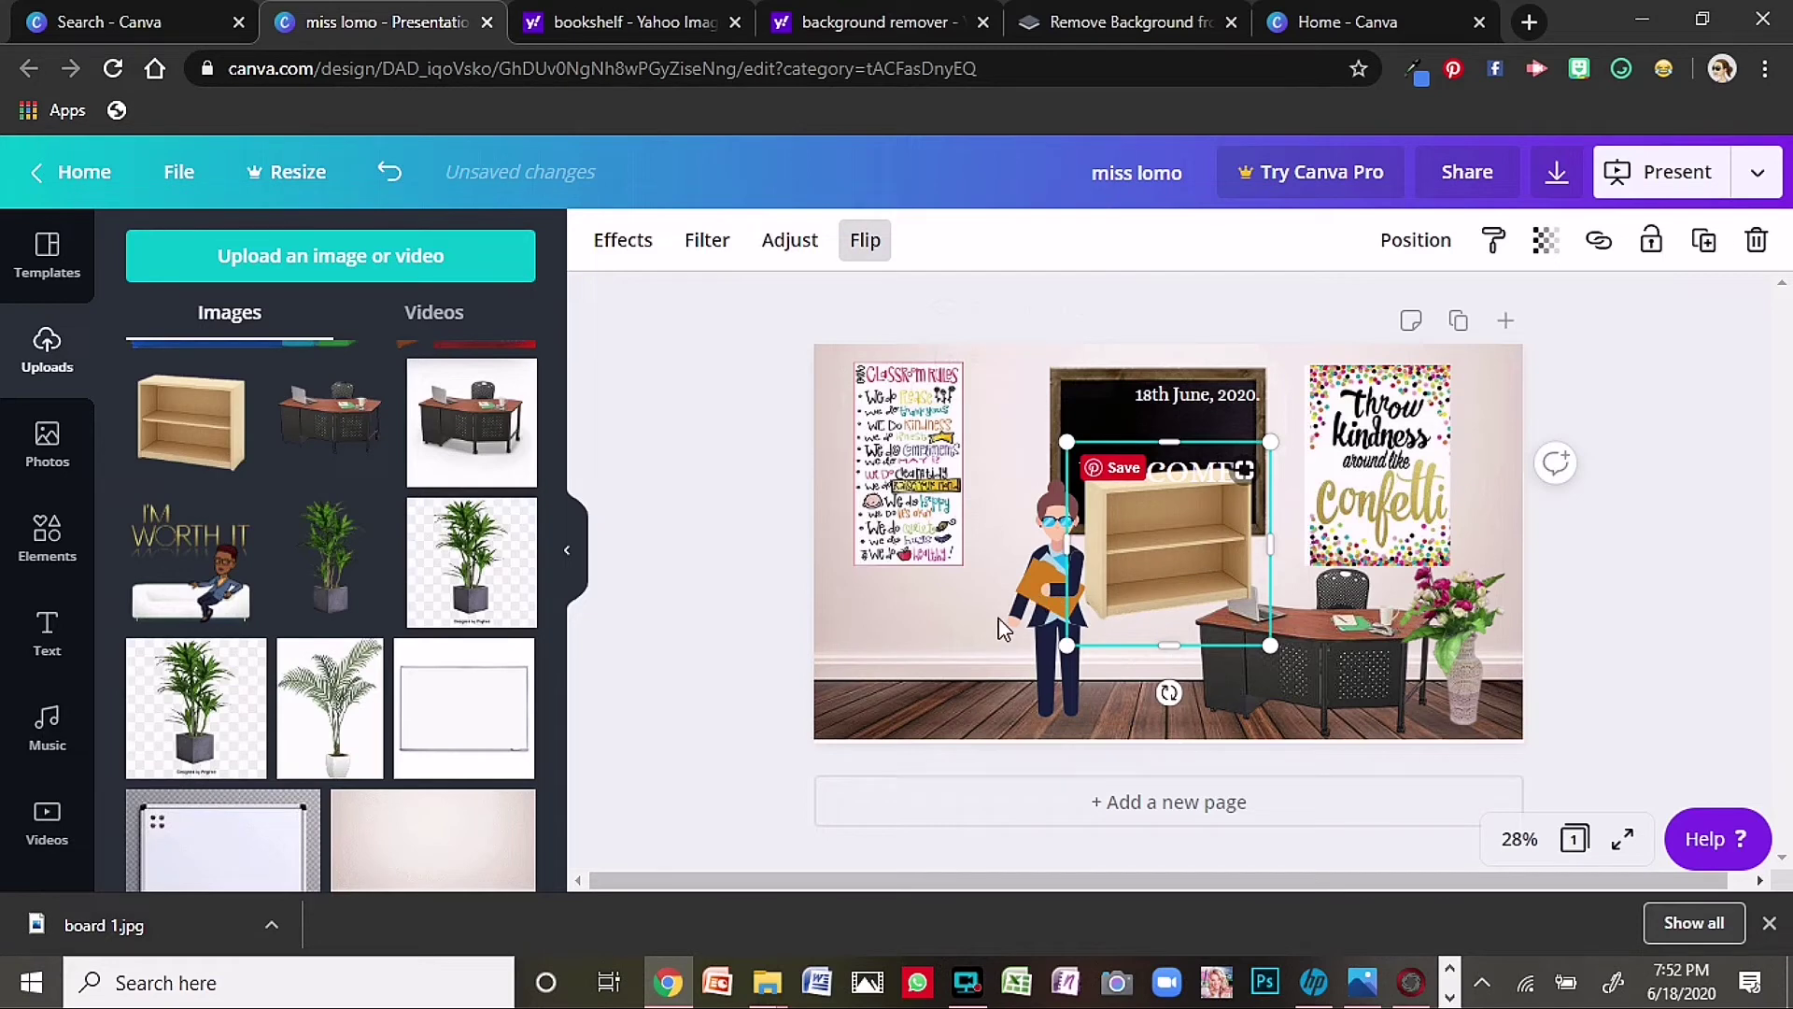
{"action": "left_click_drag", "start_coordinate": [1155, 563], "coordinate": [913, 681]}
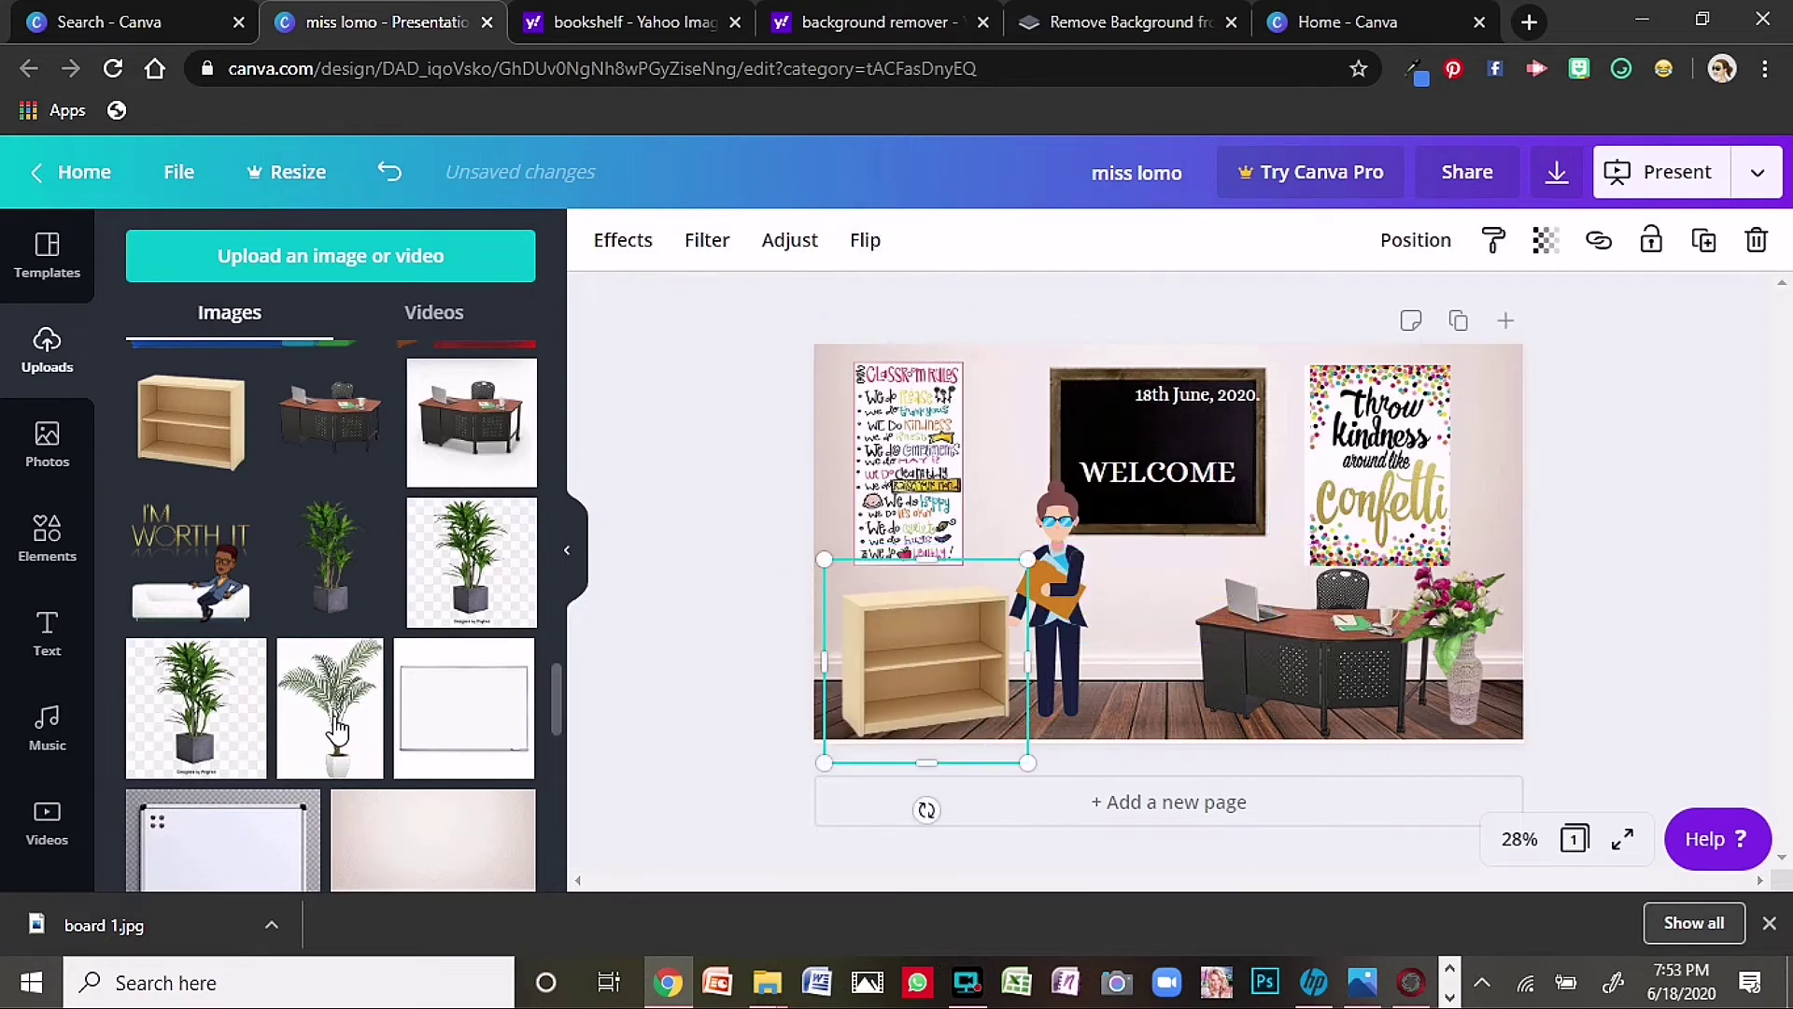
- Add the uploaded green, blue and orange book set, shrink it and fit it onto the bookcase's upper shelf
{"action": "scroll", "coordinate": [308, 486], "scroll_direction": "up", "scroll_amount": 5}
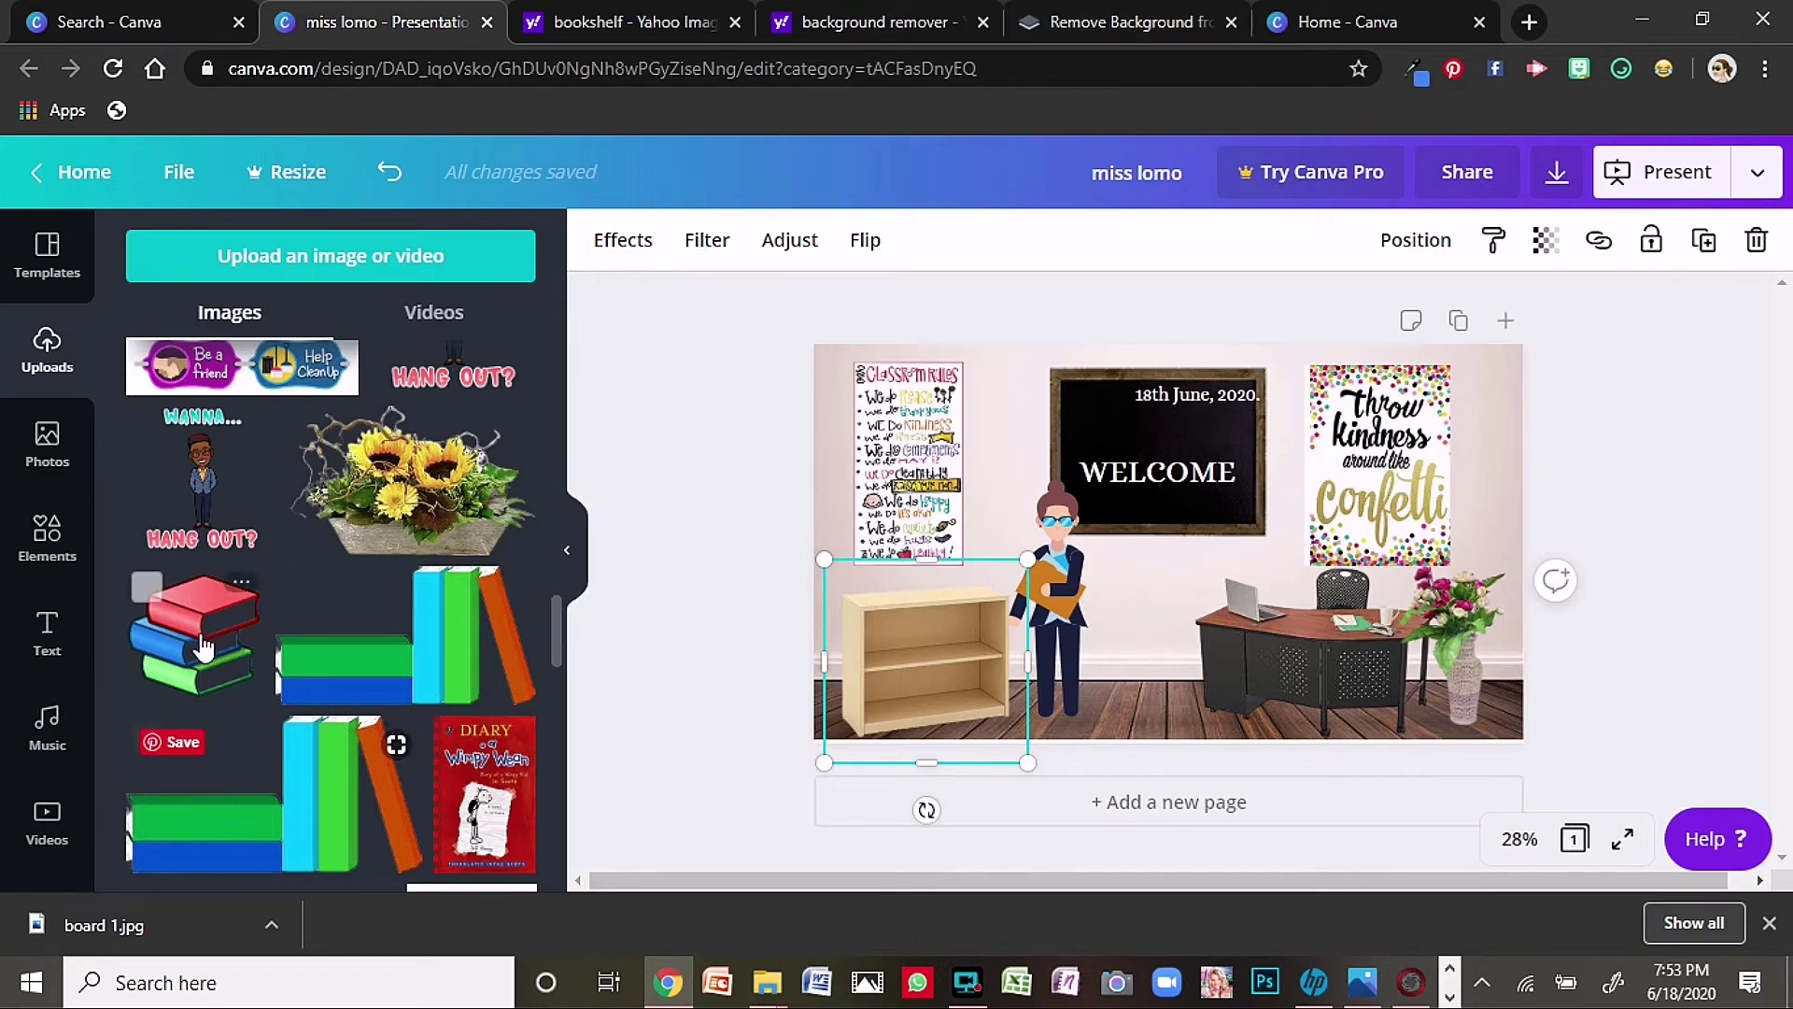
{"action": "left_click", "coordinate": [372, 676]}
{"action": "left_click_drag", "start_coordinate": [396, 748], "coordinate": [1215, 482]}
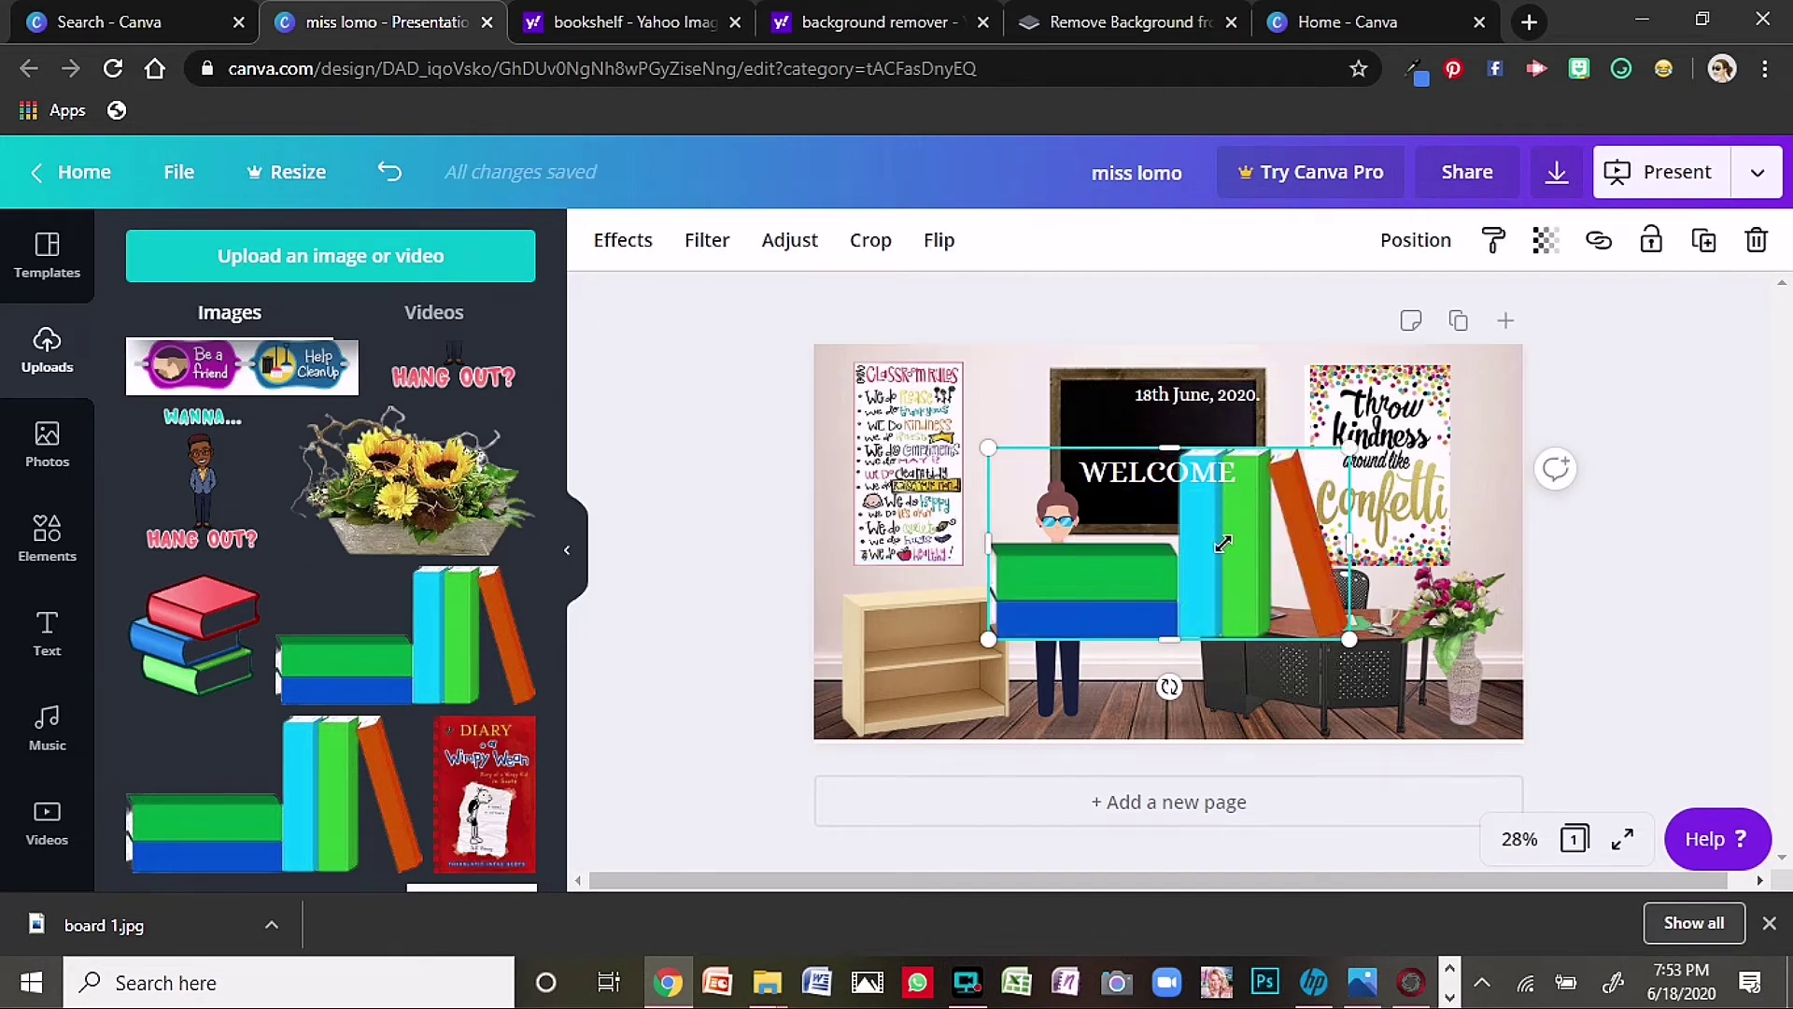
{"action": "left_click_drag", "start_coordinate": [1206, 556], "coordinate": [1151, 597]}
{"action": "left_click_drag", "start_coordinate": [1108, 666], "coordinate": [1076, 596]}
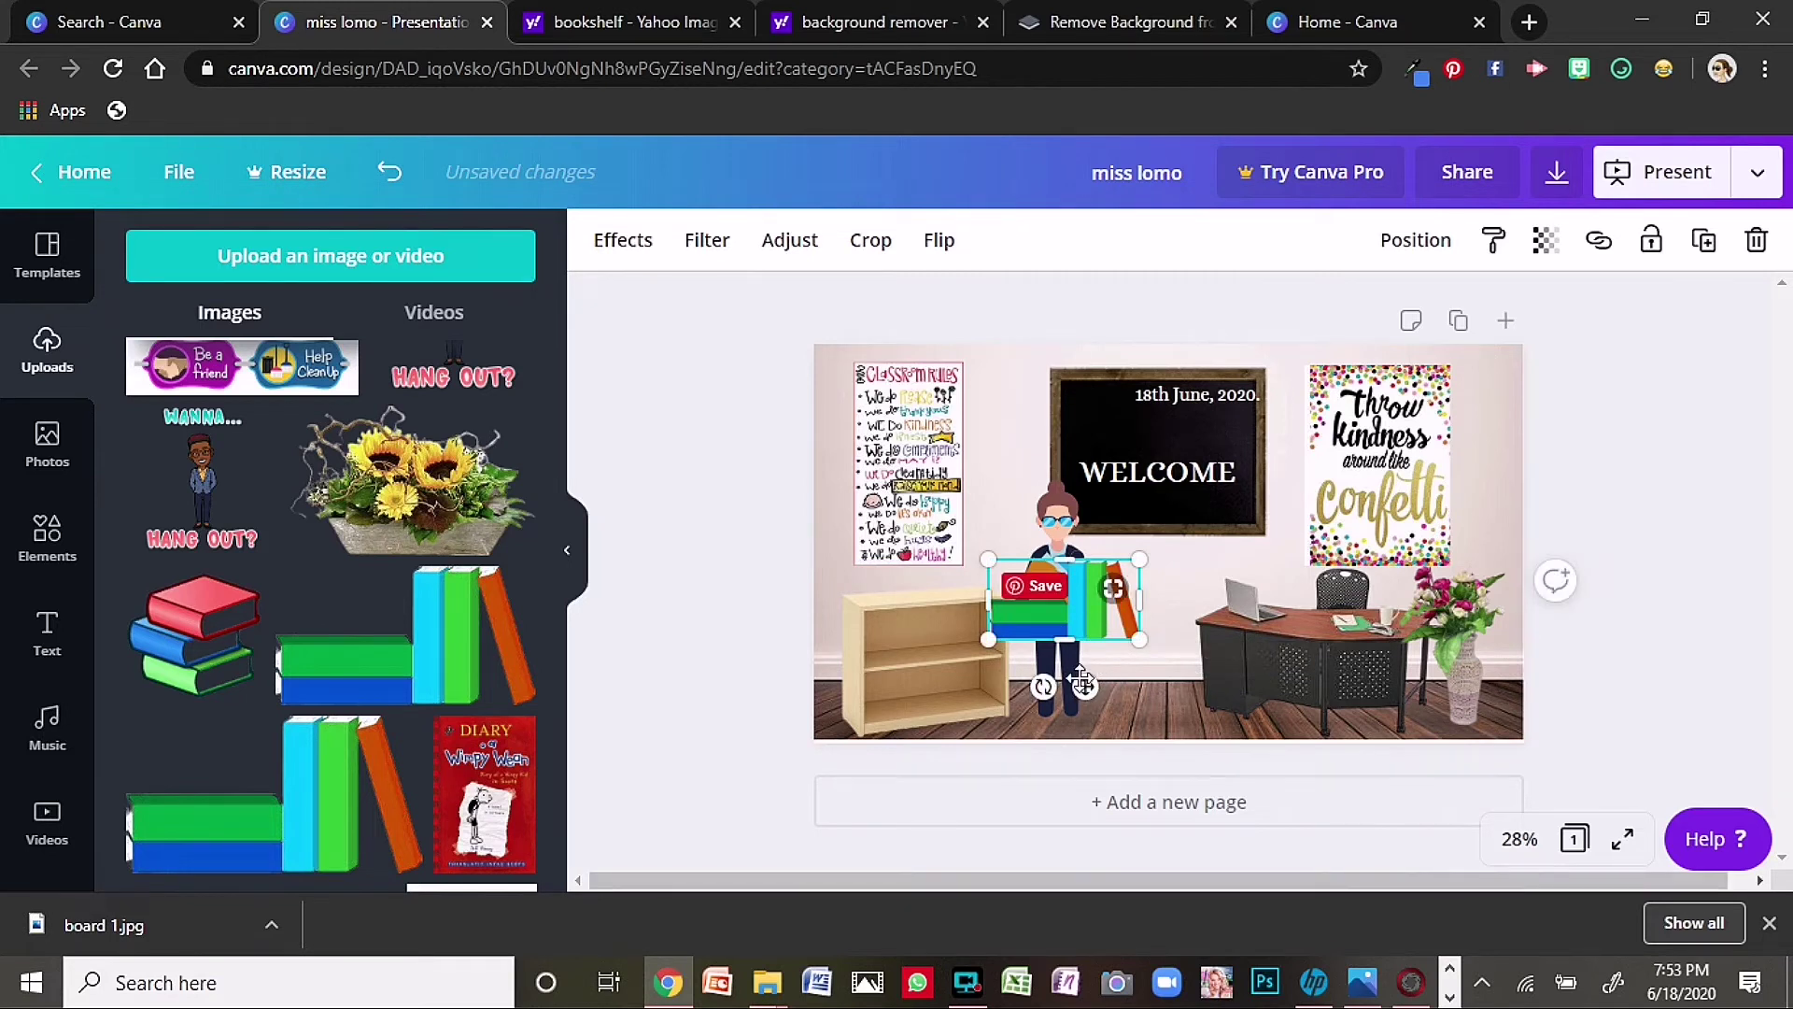
{"action": "left_click_drag", "start_coordinate": [1088, 689], "coordinate": [1018, 638]}
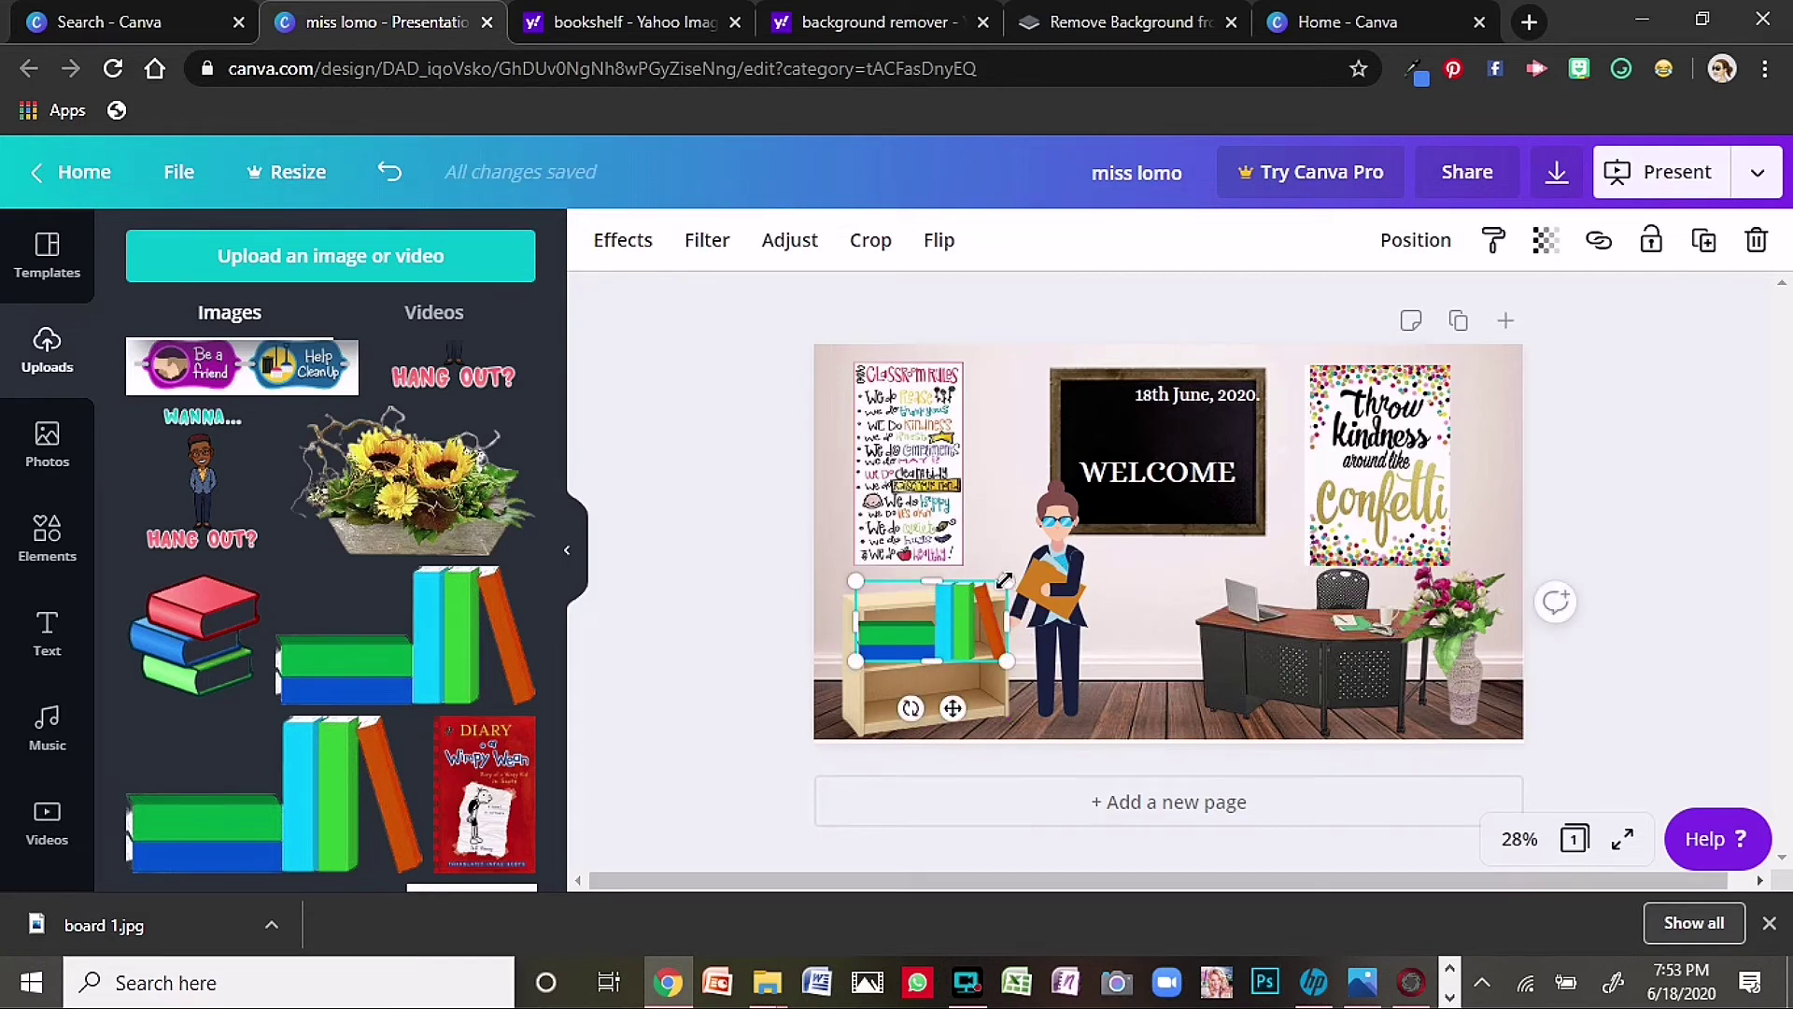
{"action": "left_click_drag", "start_coordinate": [1007, 581], "coordinate": [966, 602]}
{"action": "left_click_drag", "start_coordinate": [855, 603], "coordinate": [935, 639]}
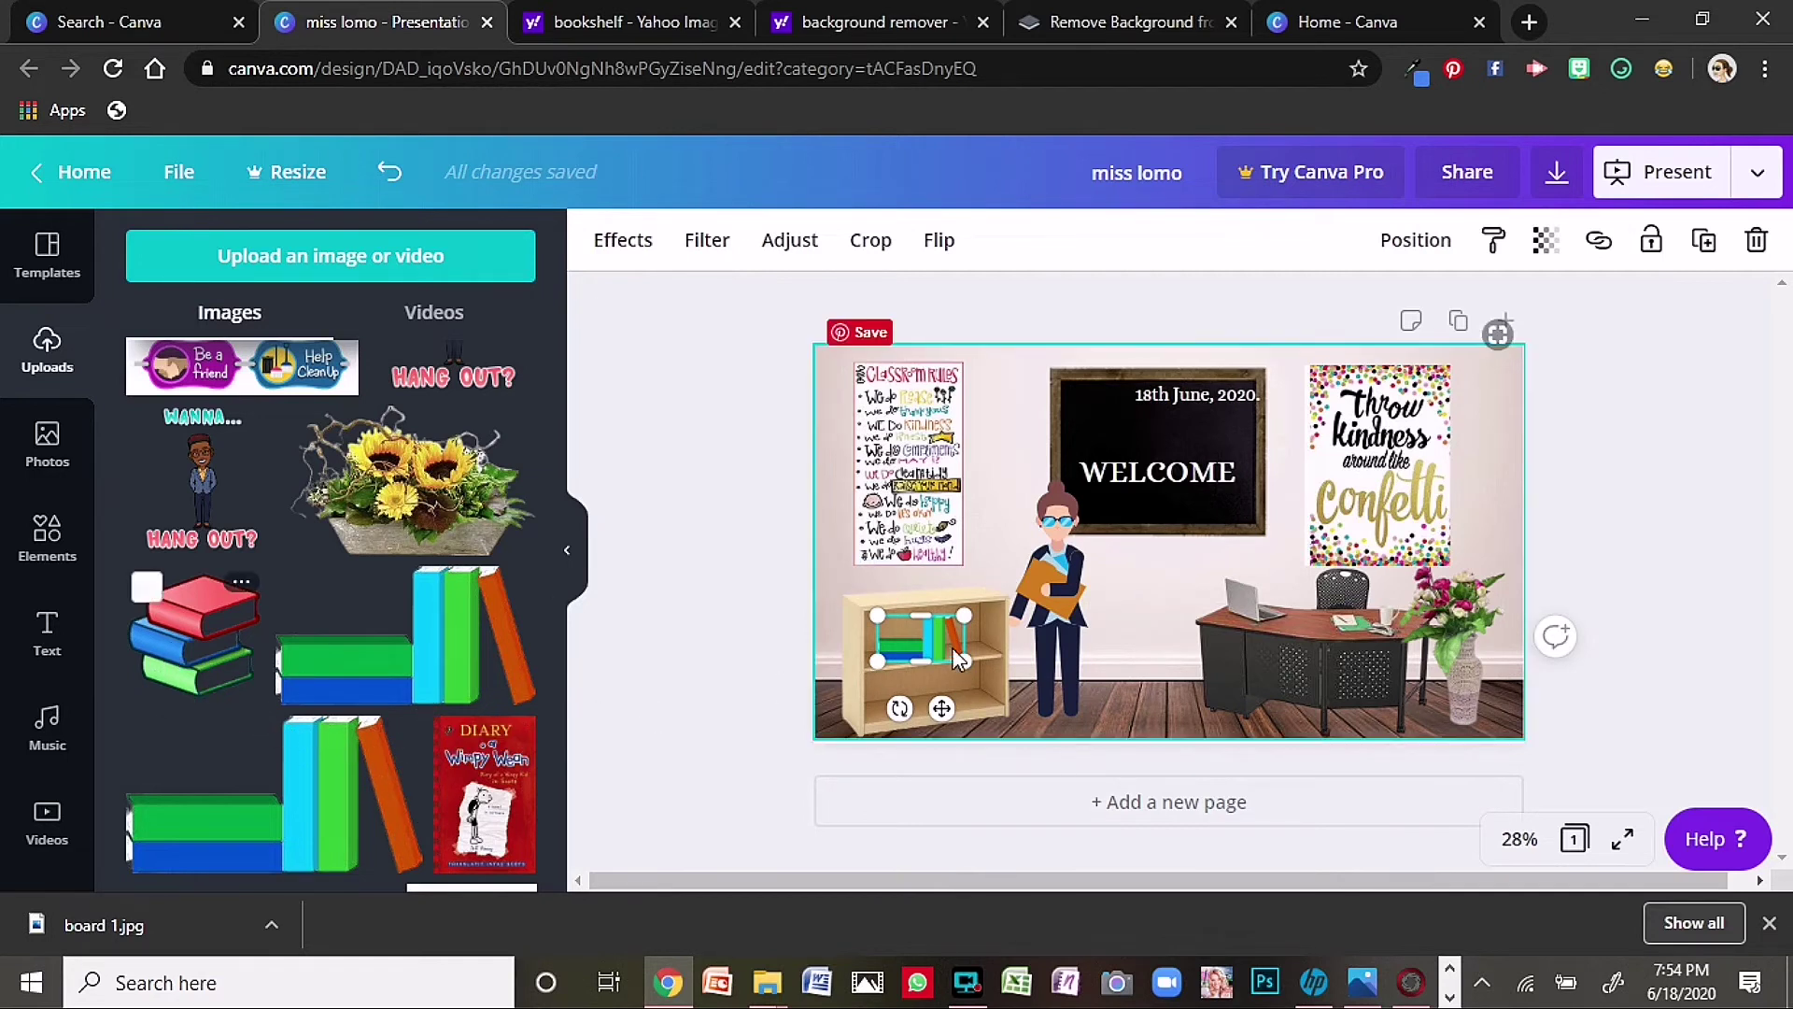
- Duplicate the book set and place the copy on the bookcase's lower shelf
{"action": "left_click", "coordinate": [1704, 241]}
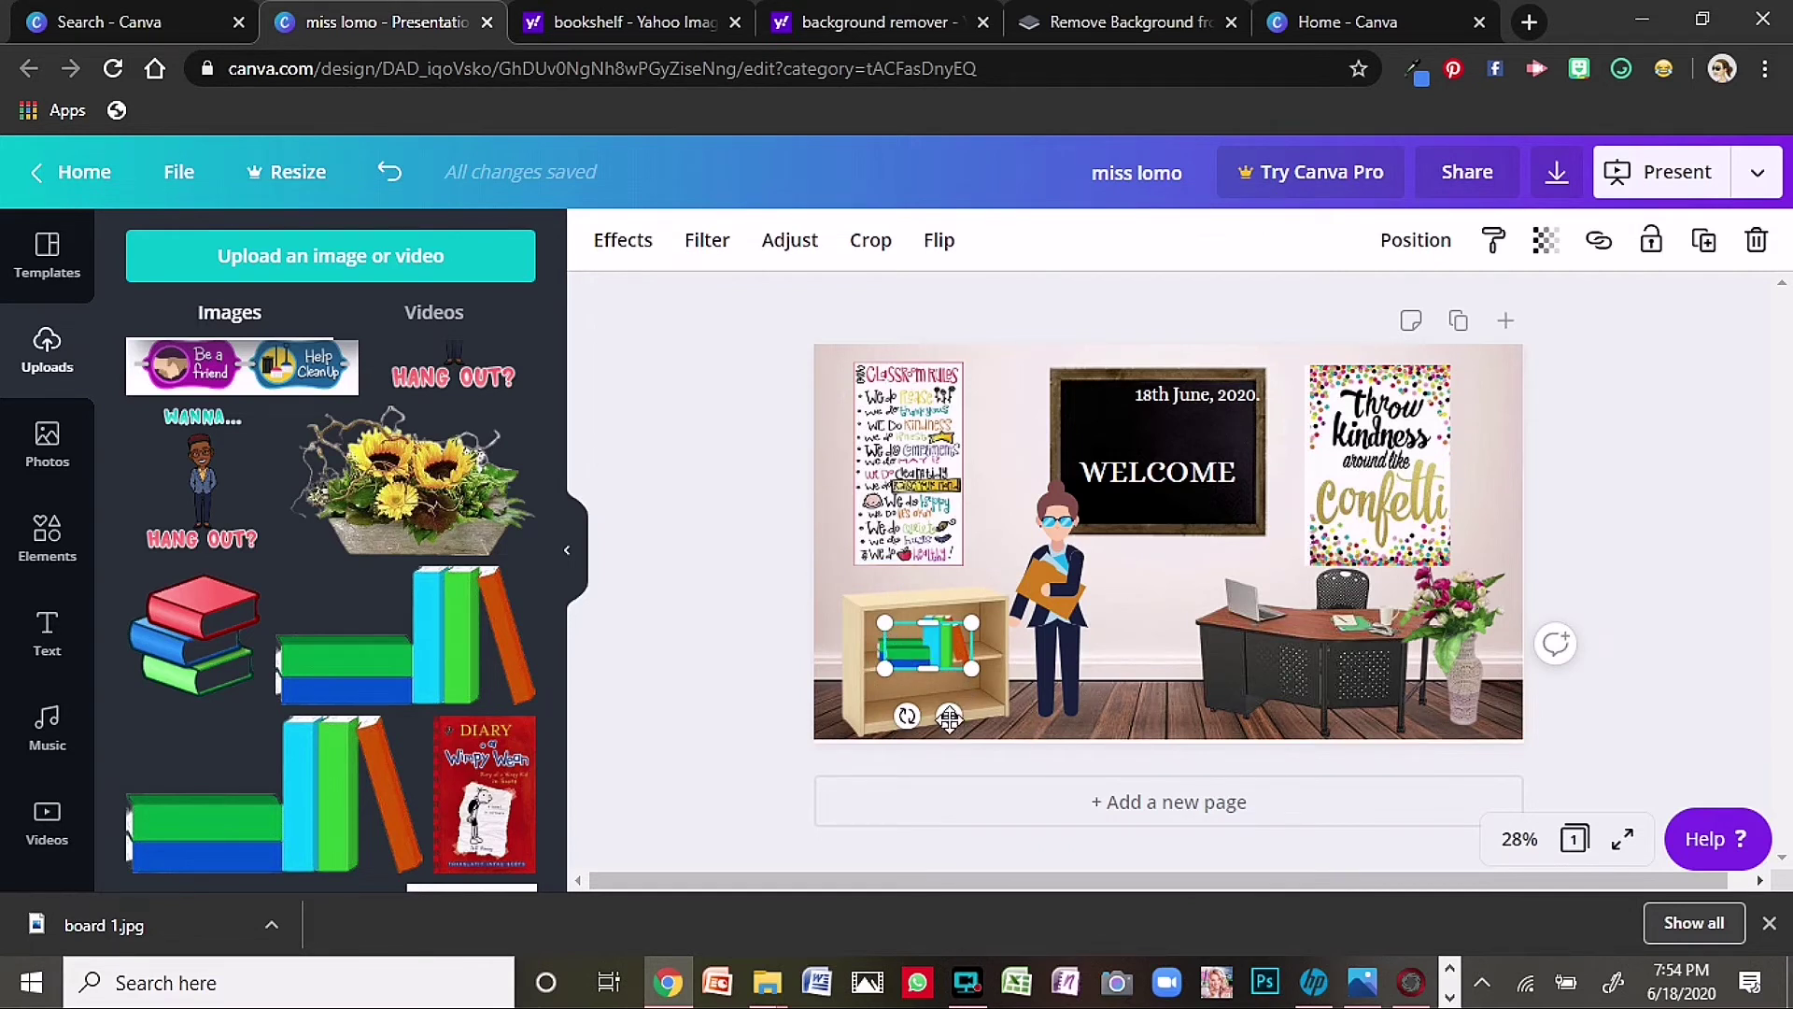
{"action": "left_click_drag", "start_coordinate": [949, 715], "coordinate": [946, 745]}
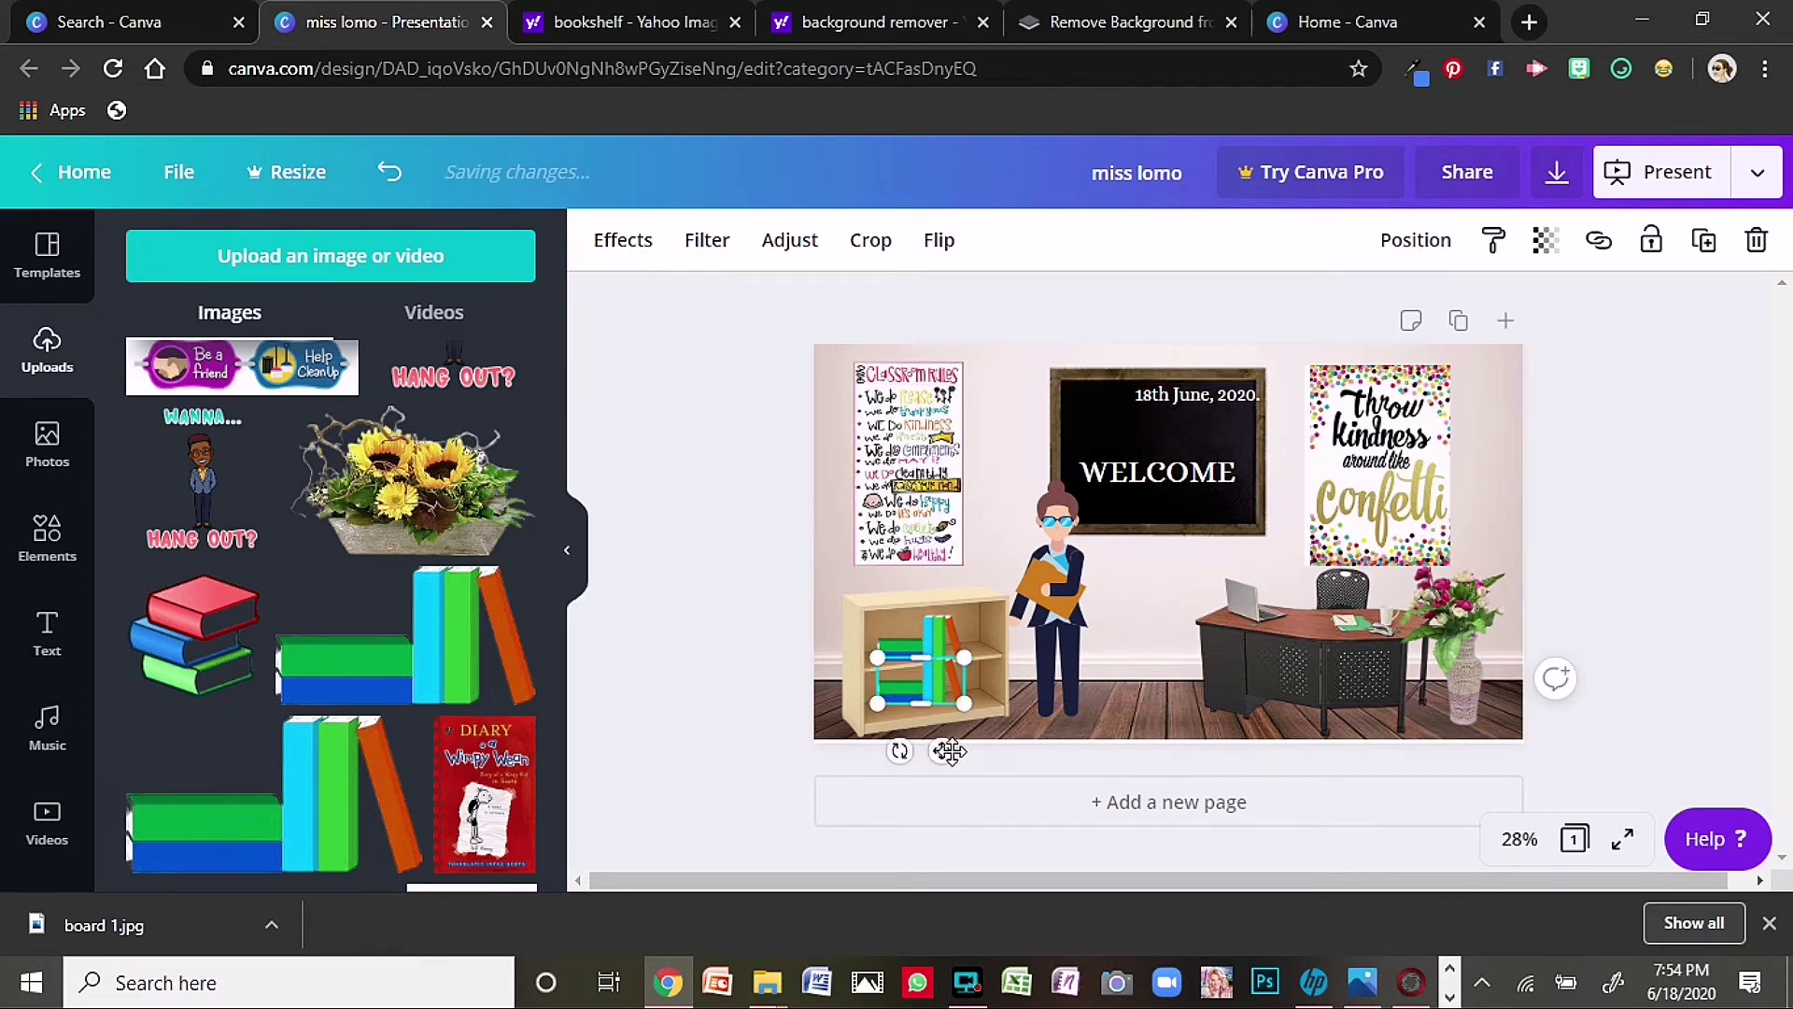
{"action": "left_click_drag", "start_coordinate": [961, 751], "coordinate": [941, 752]}
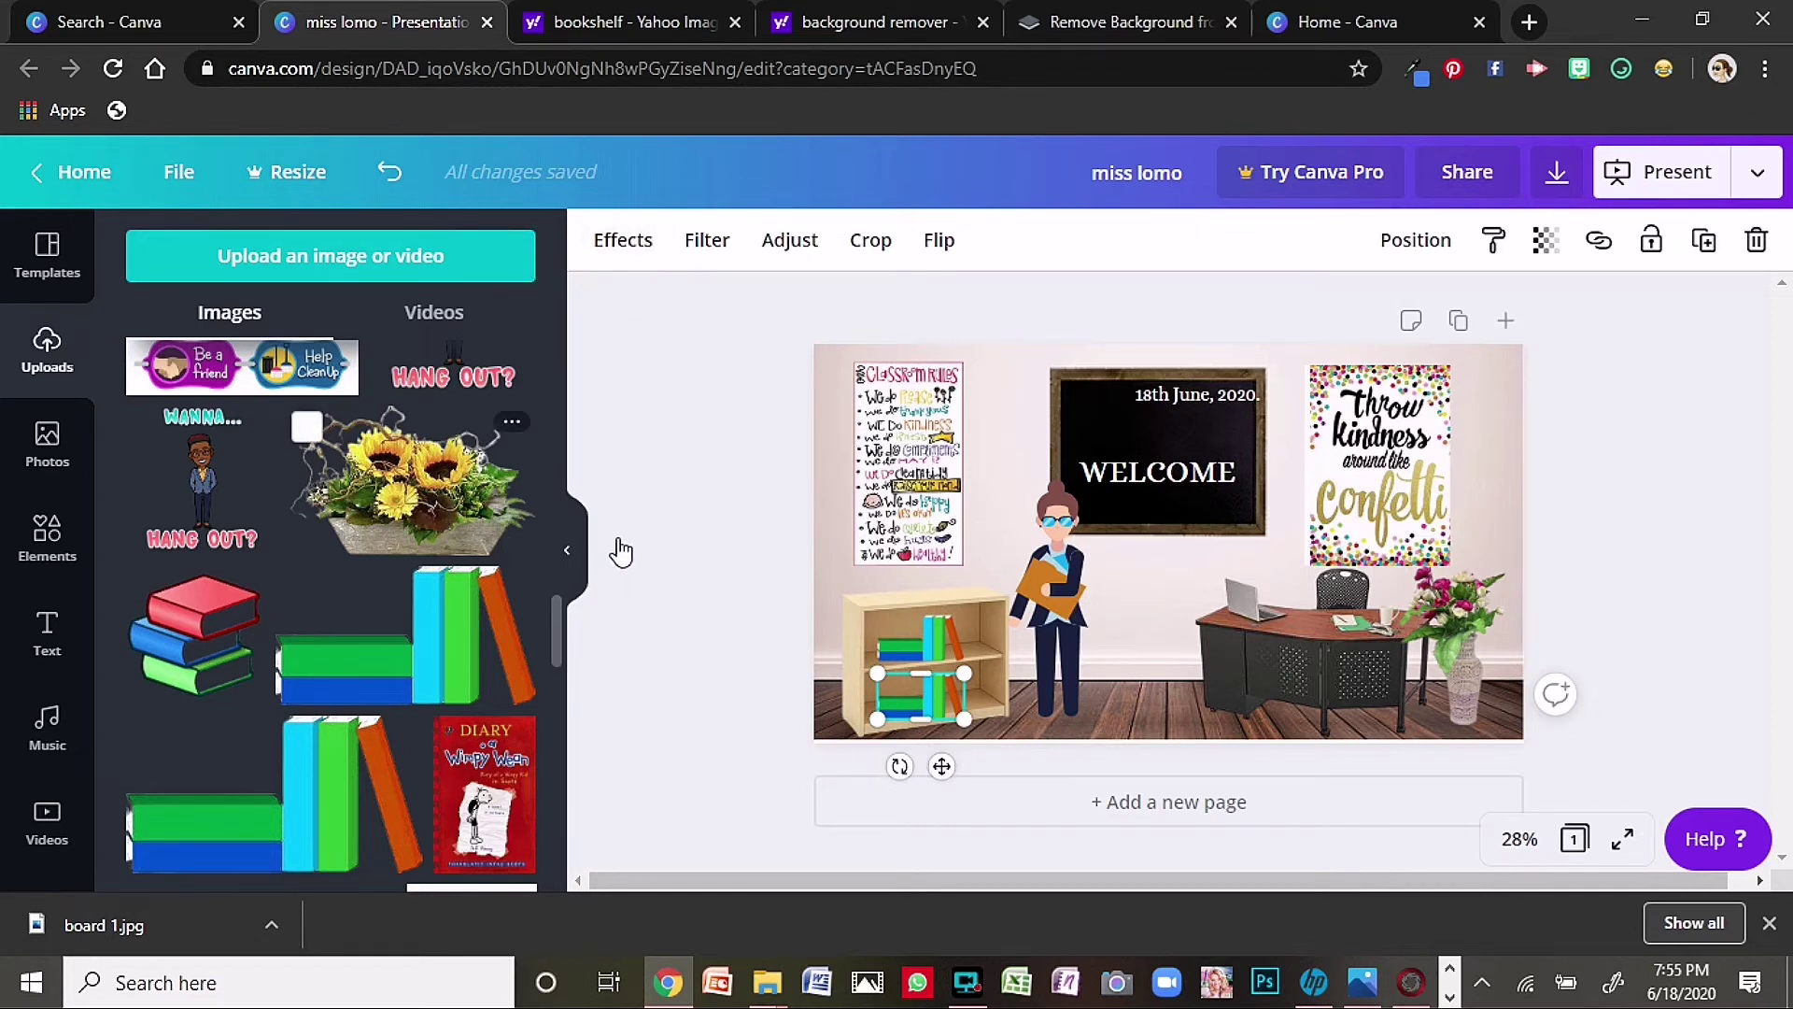
- Add the uploaded sunflower planter, shrink it and place it on top of the bookcase
{"action": "key", "text": "Tab"}
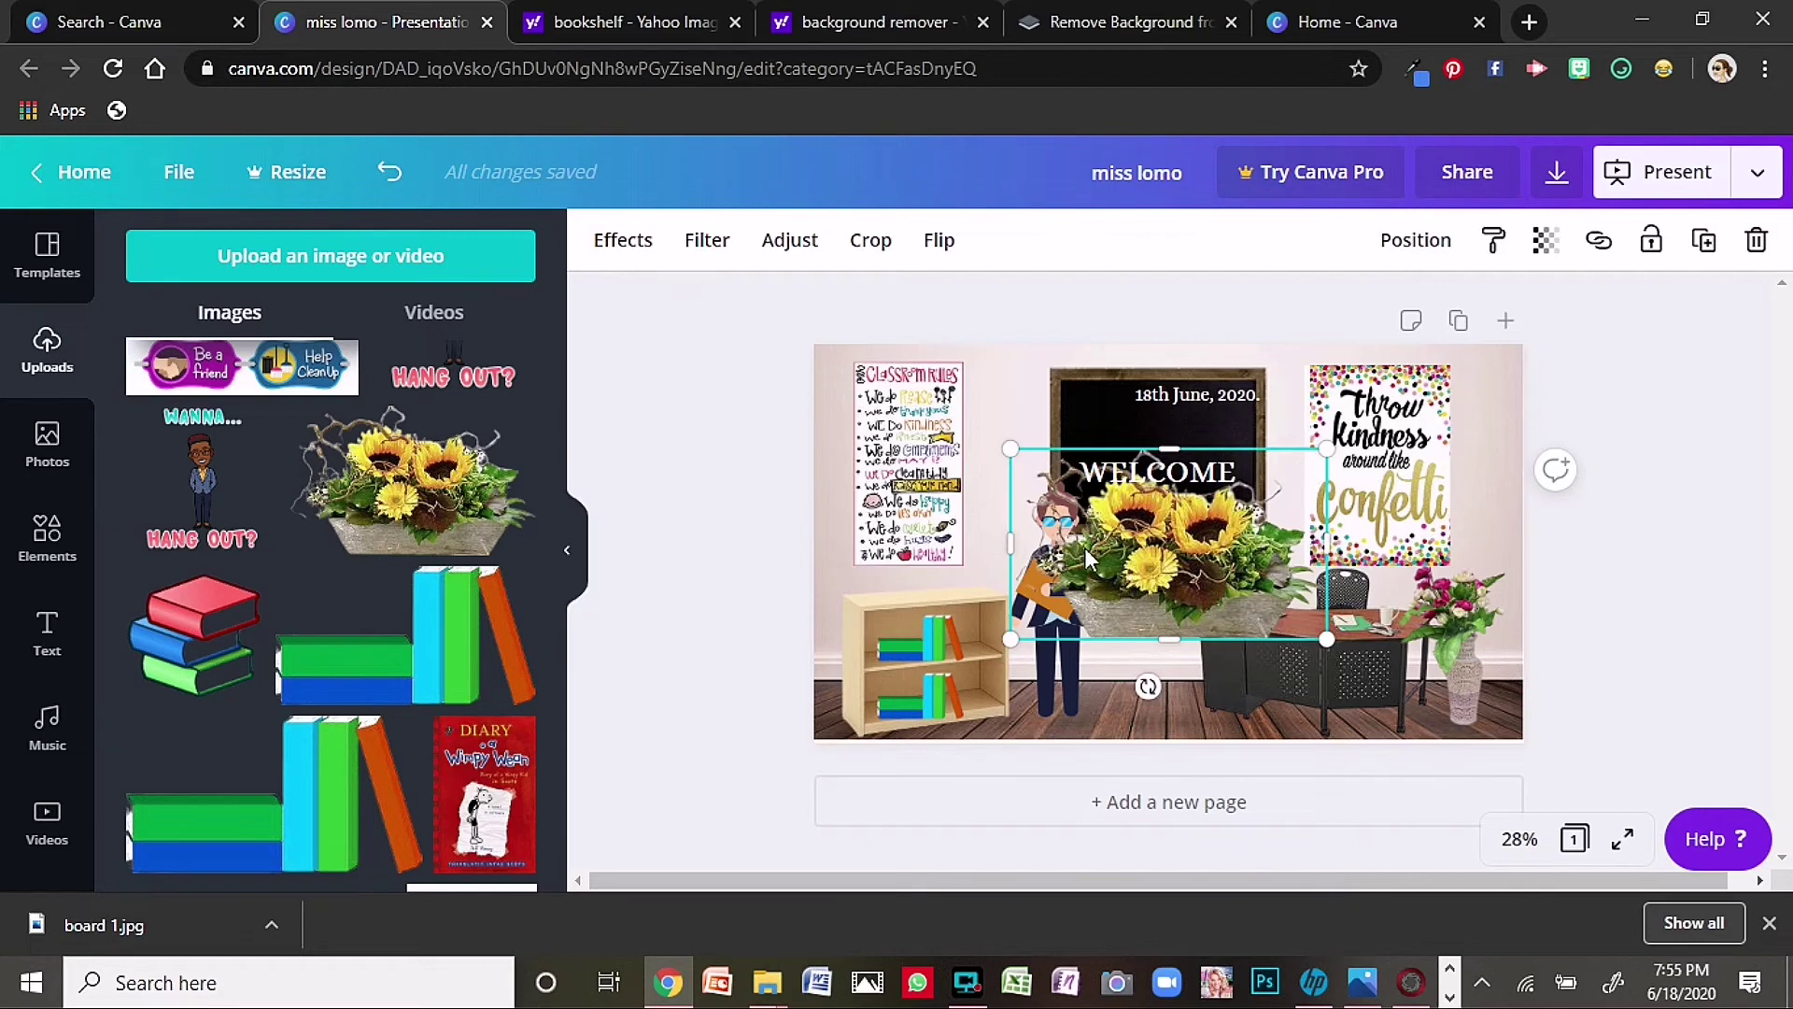
{"action": "left_click_drag", "start_coordinate": [1010, 449], "coordinate": [1117, 573]}
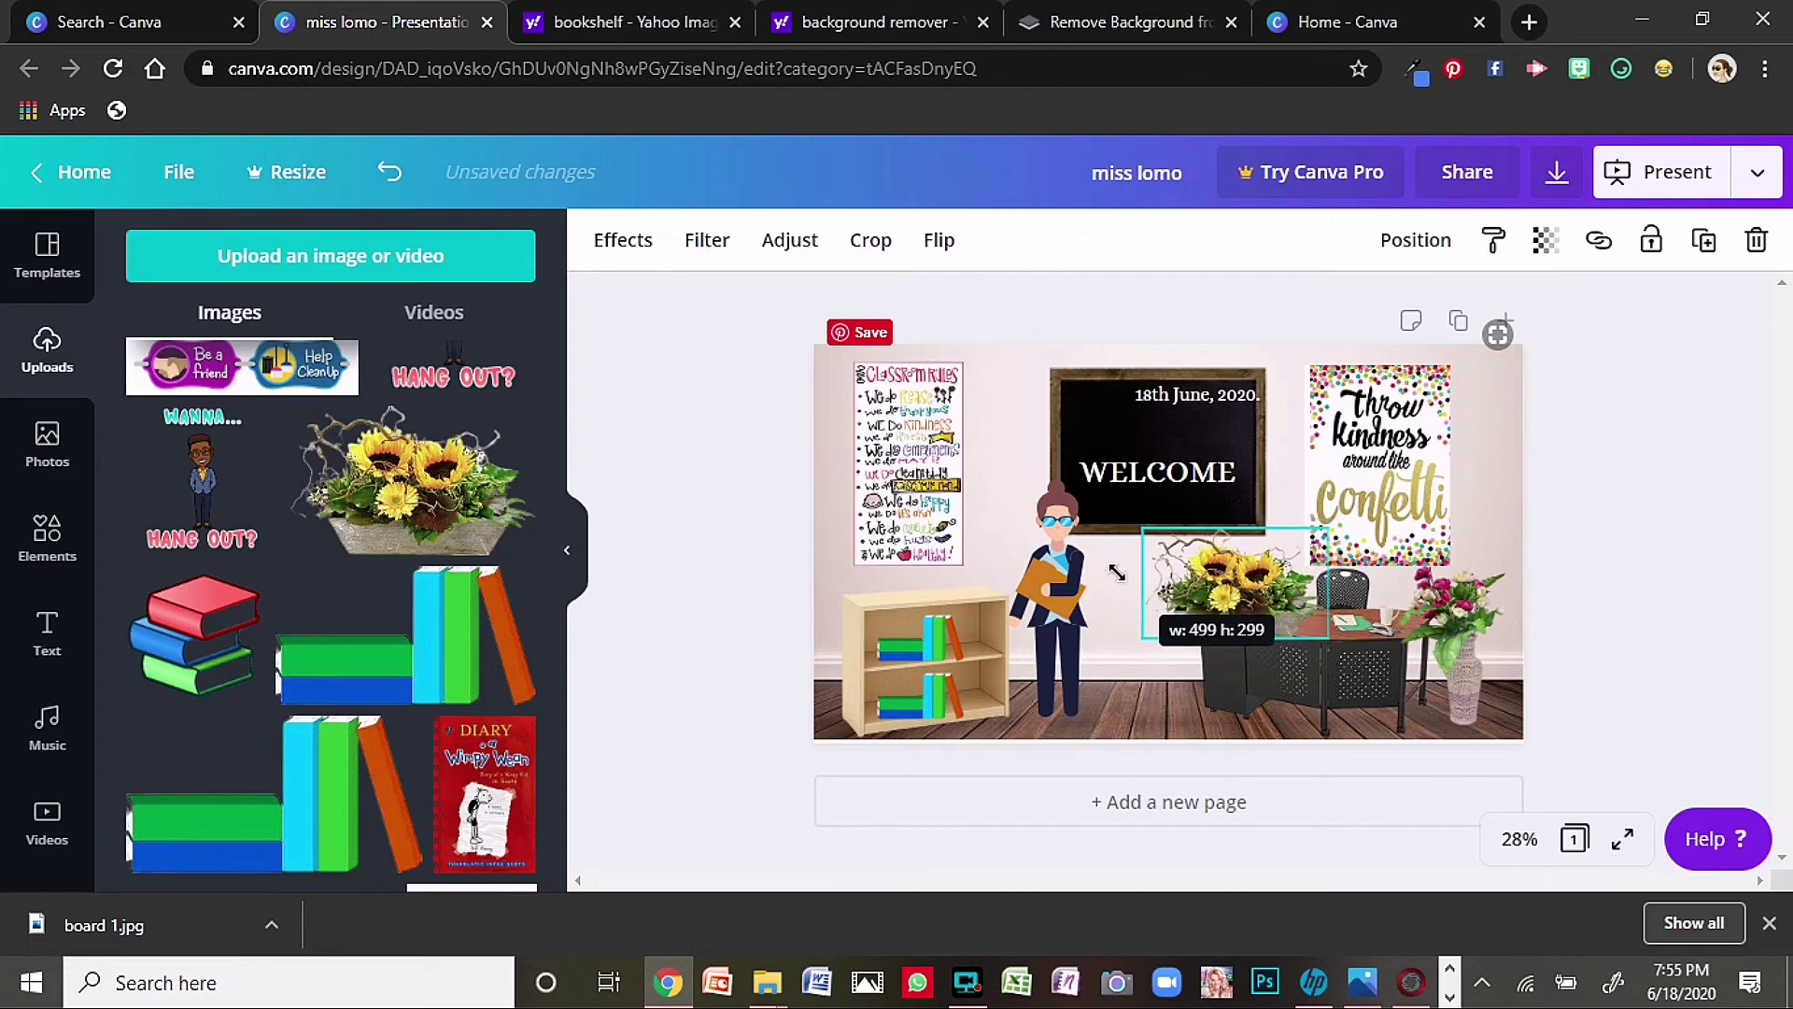
{"action": "left_click", "coordinate": [1145, 687]}
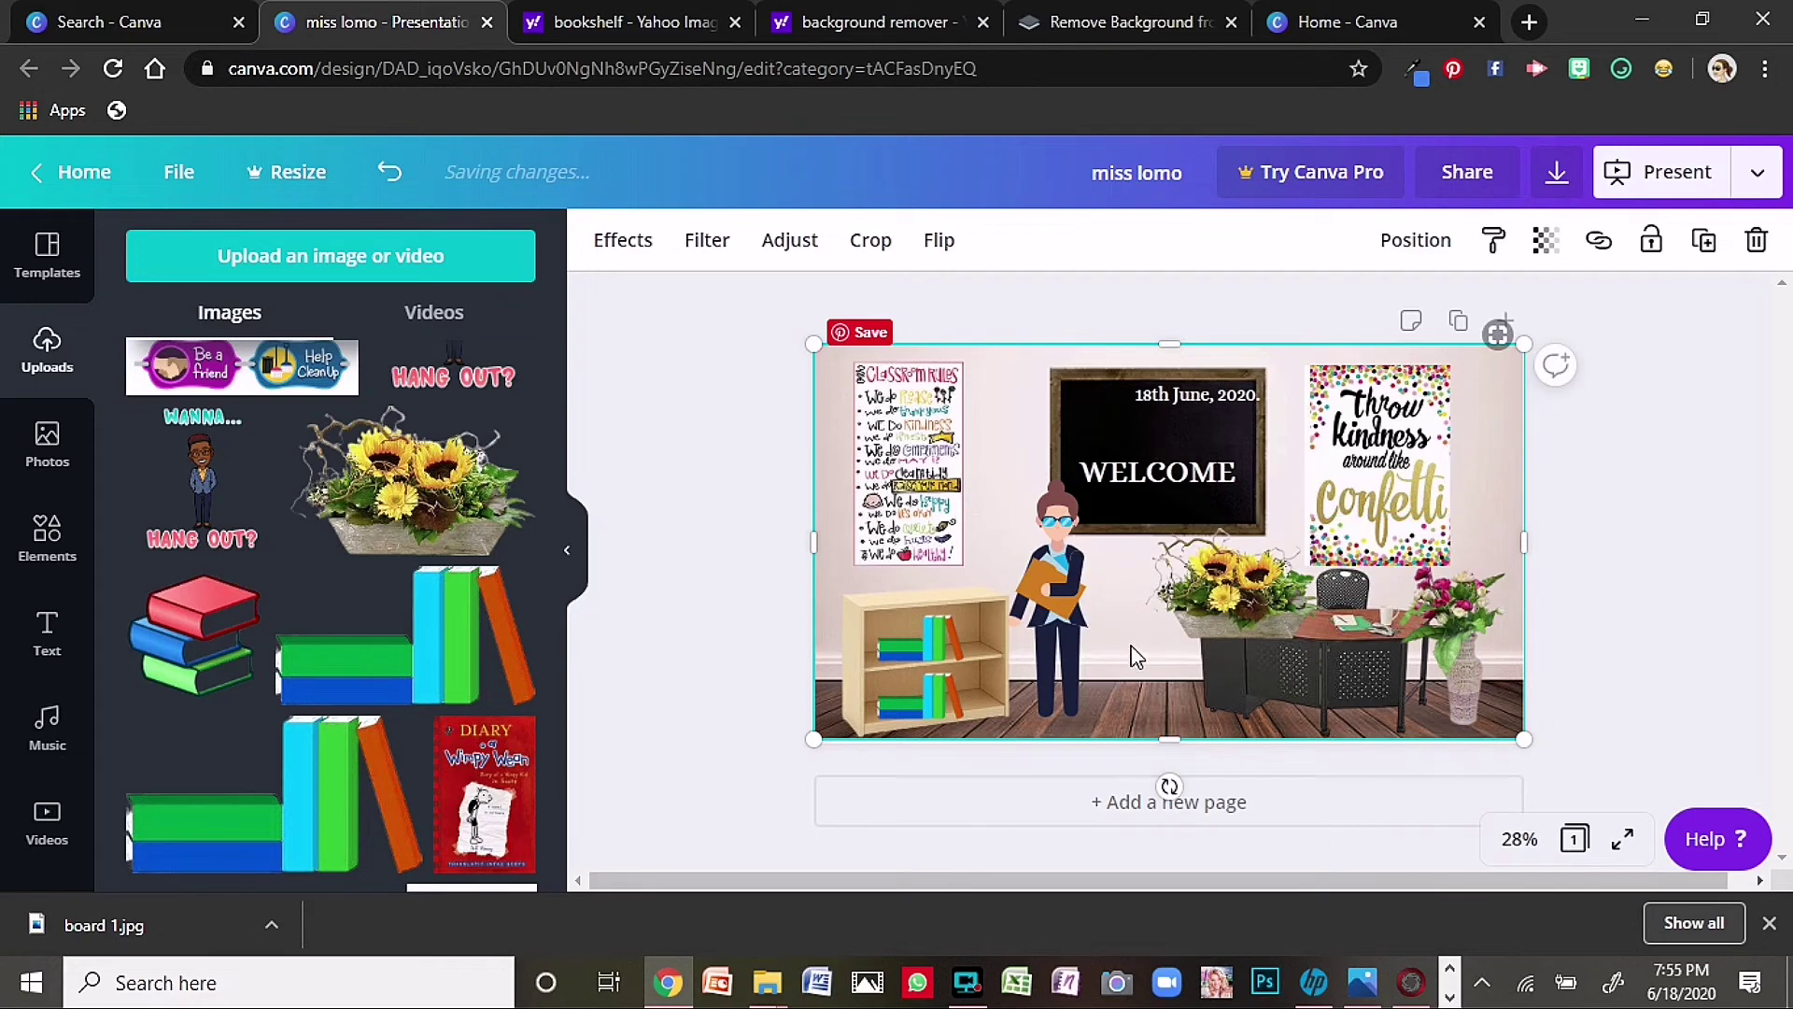
{"action": "left_click", "coordinate": [1246, 614]}
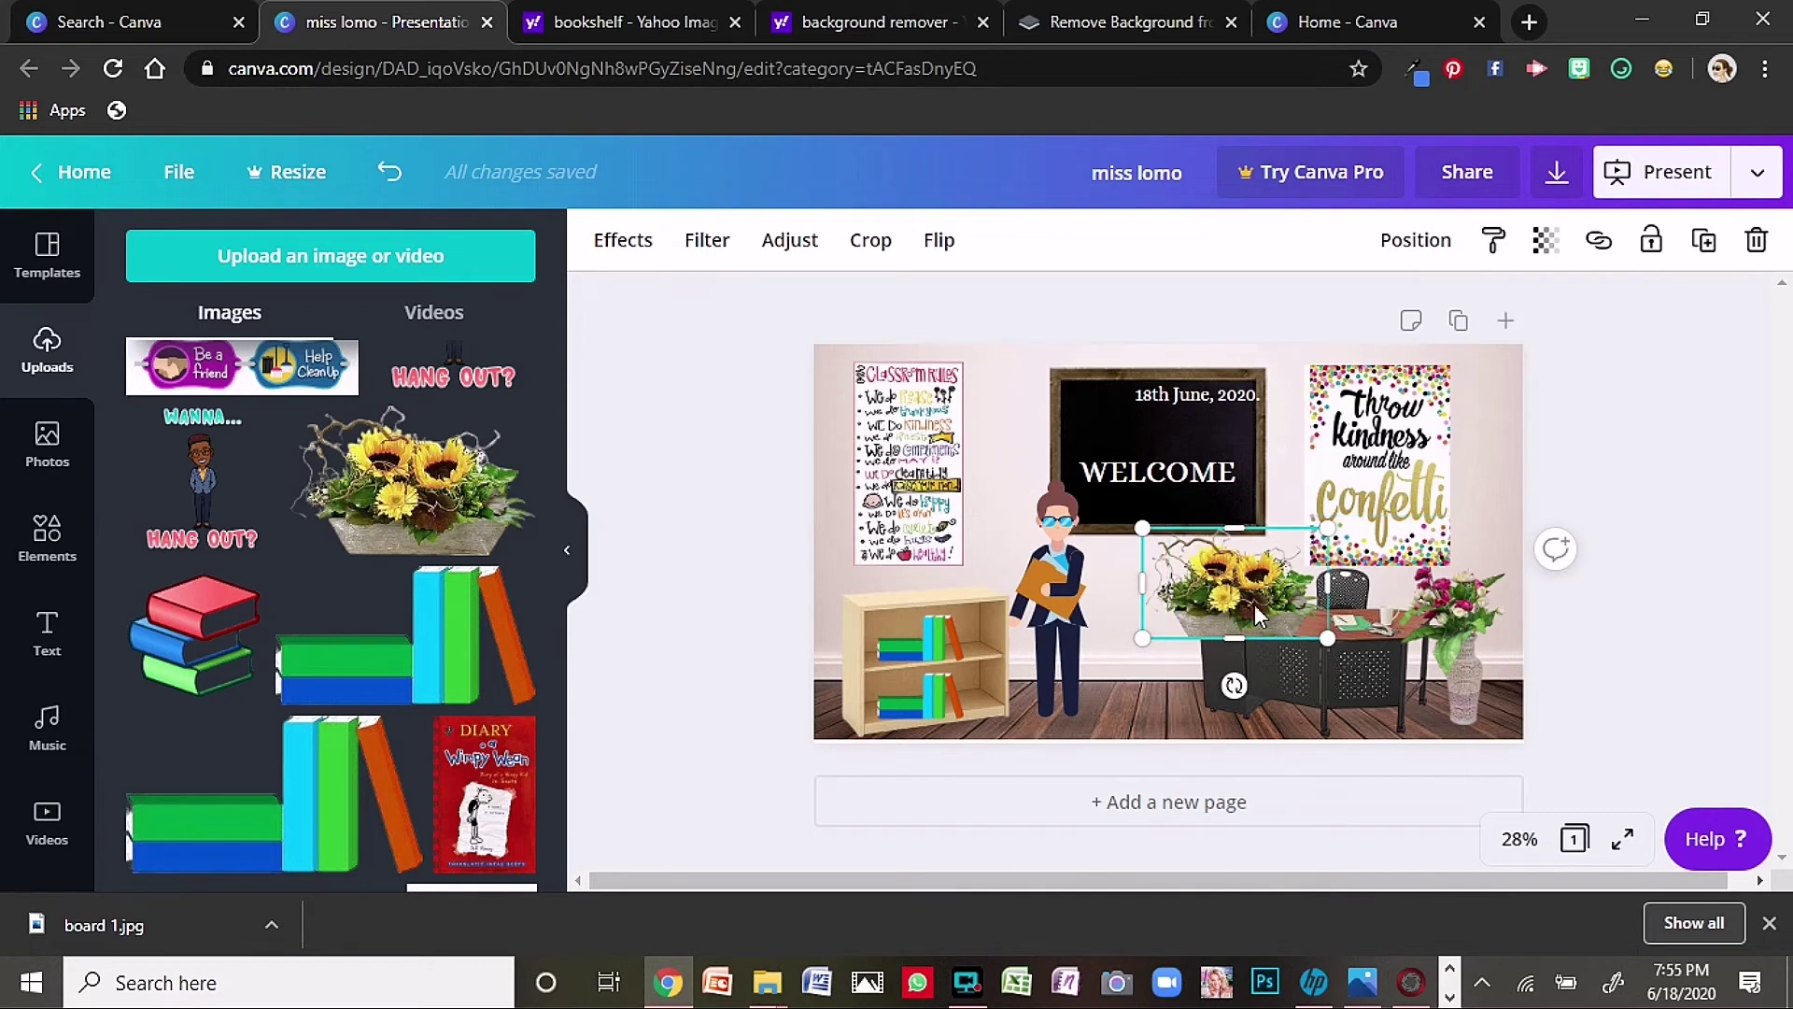
{"action": "left_click_drag", "start_coordinate": [1151, 630], "coordinate": [932, 558]}
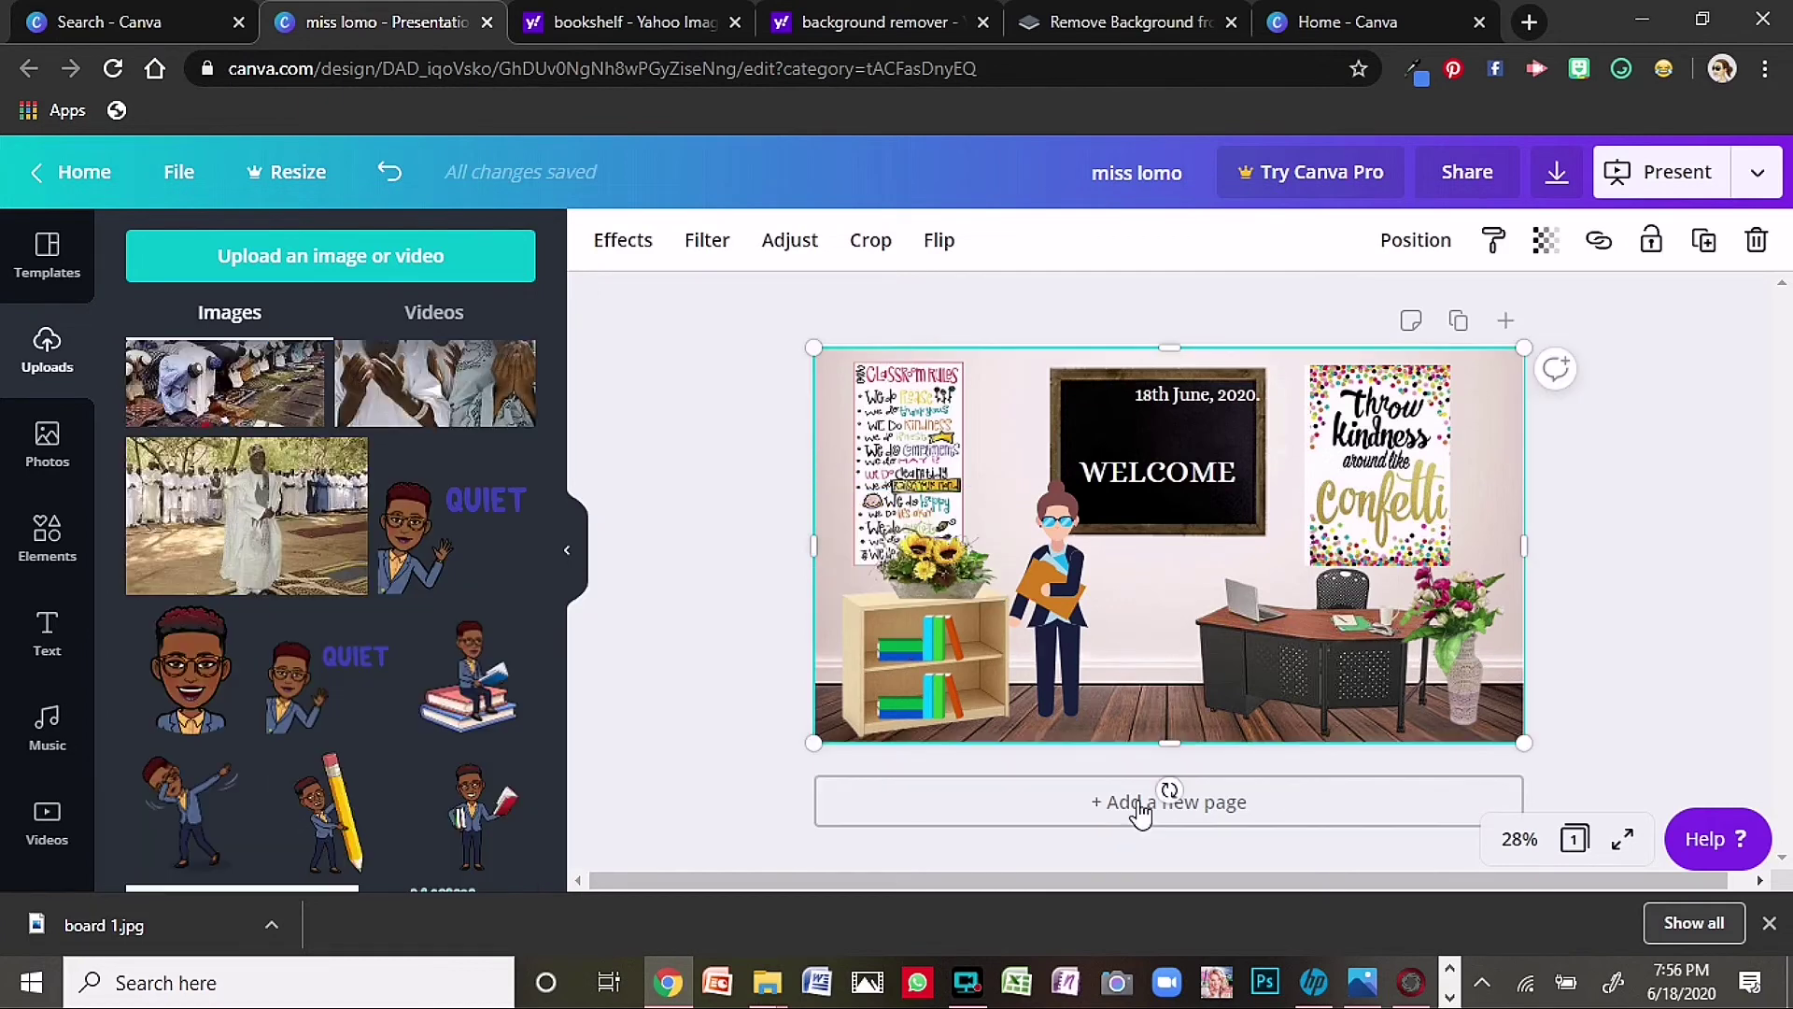
- Add a second page and set its background to the pale pink colour taken from the classroom wall photo
{"action": "left_click", "coordinate": [1141, 805]}
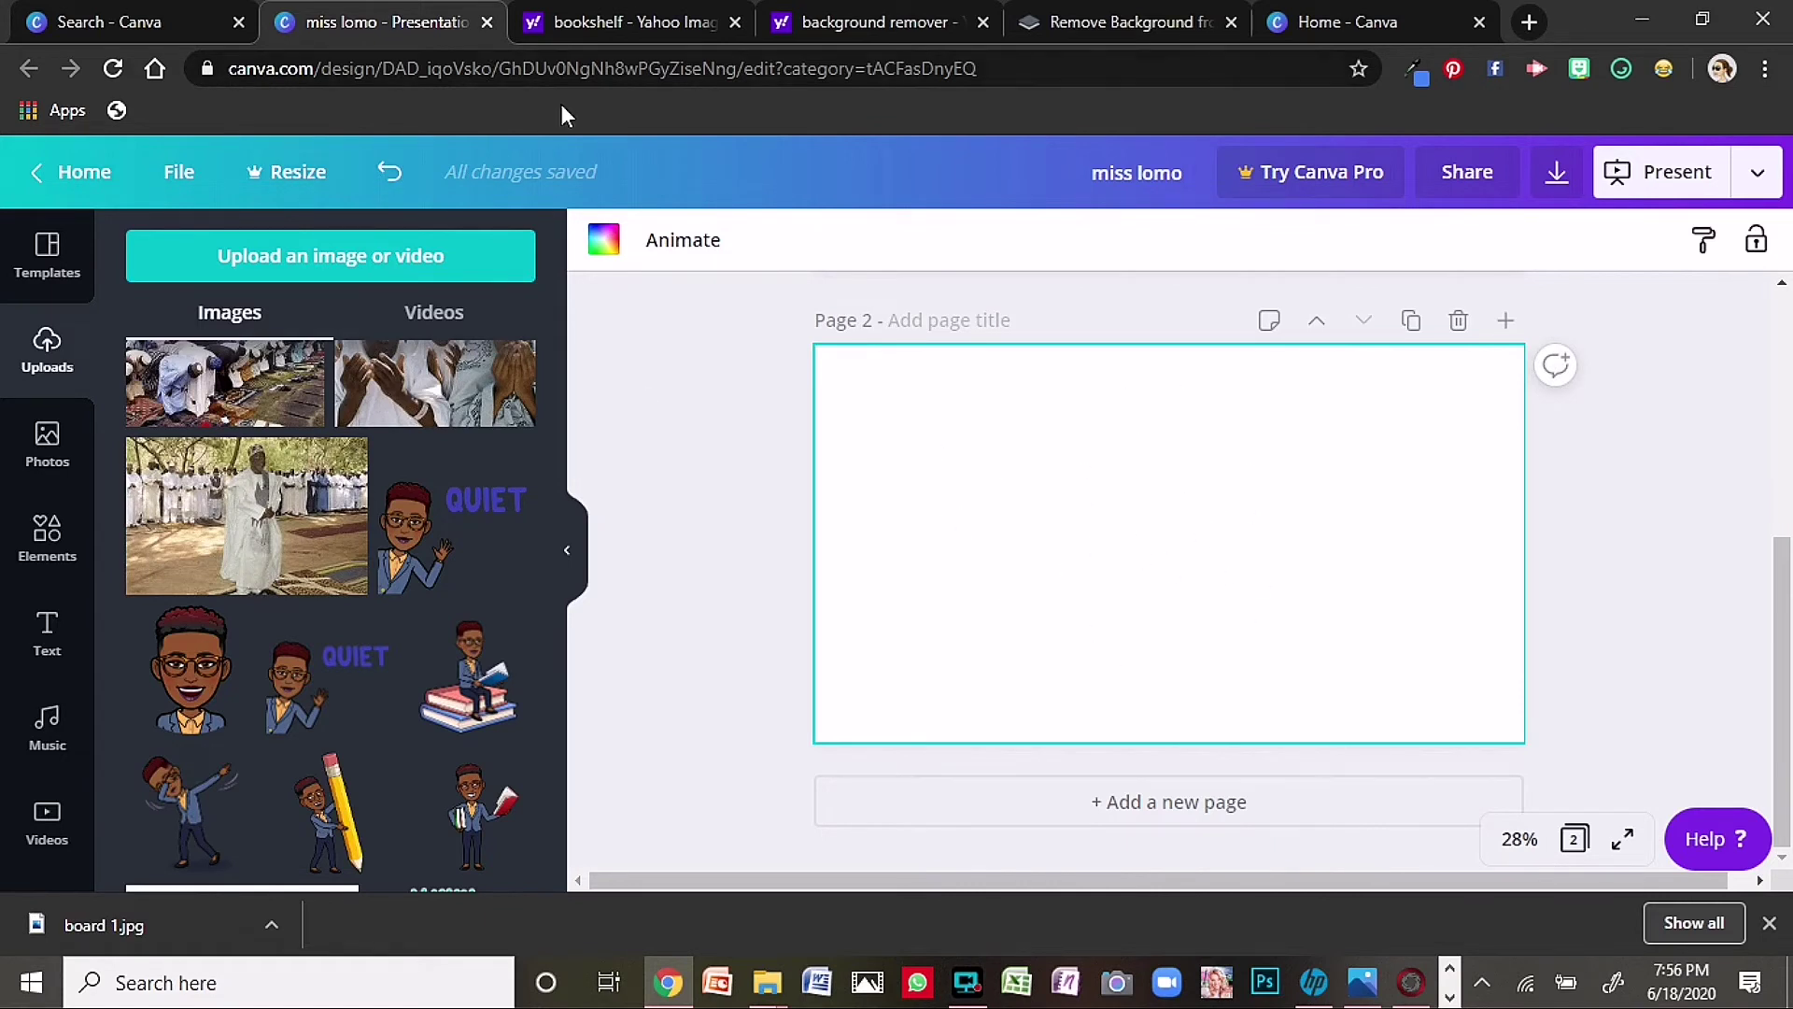
{"action": "left_click", "coordinate": [602, 241]}
{"action": "left_click", "coordinate": [224, 759]}
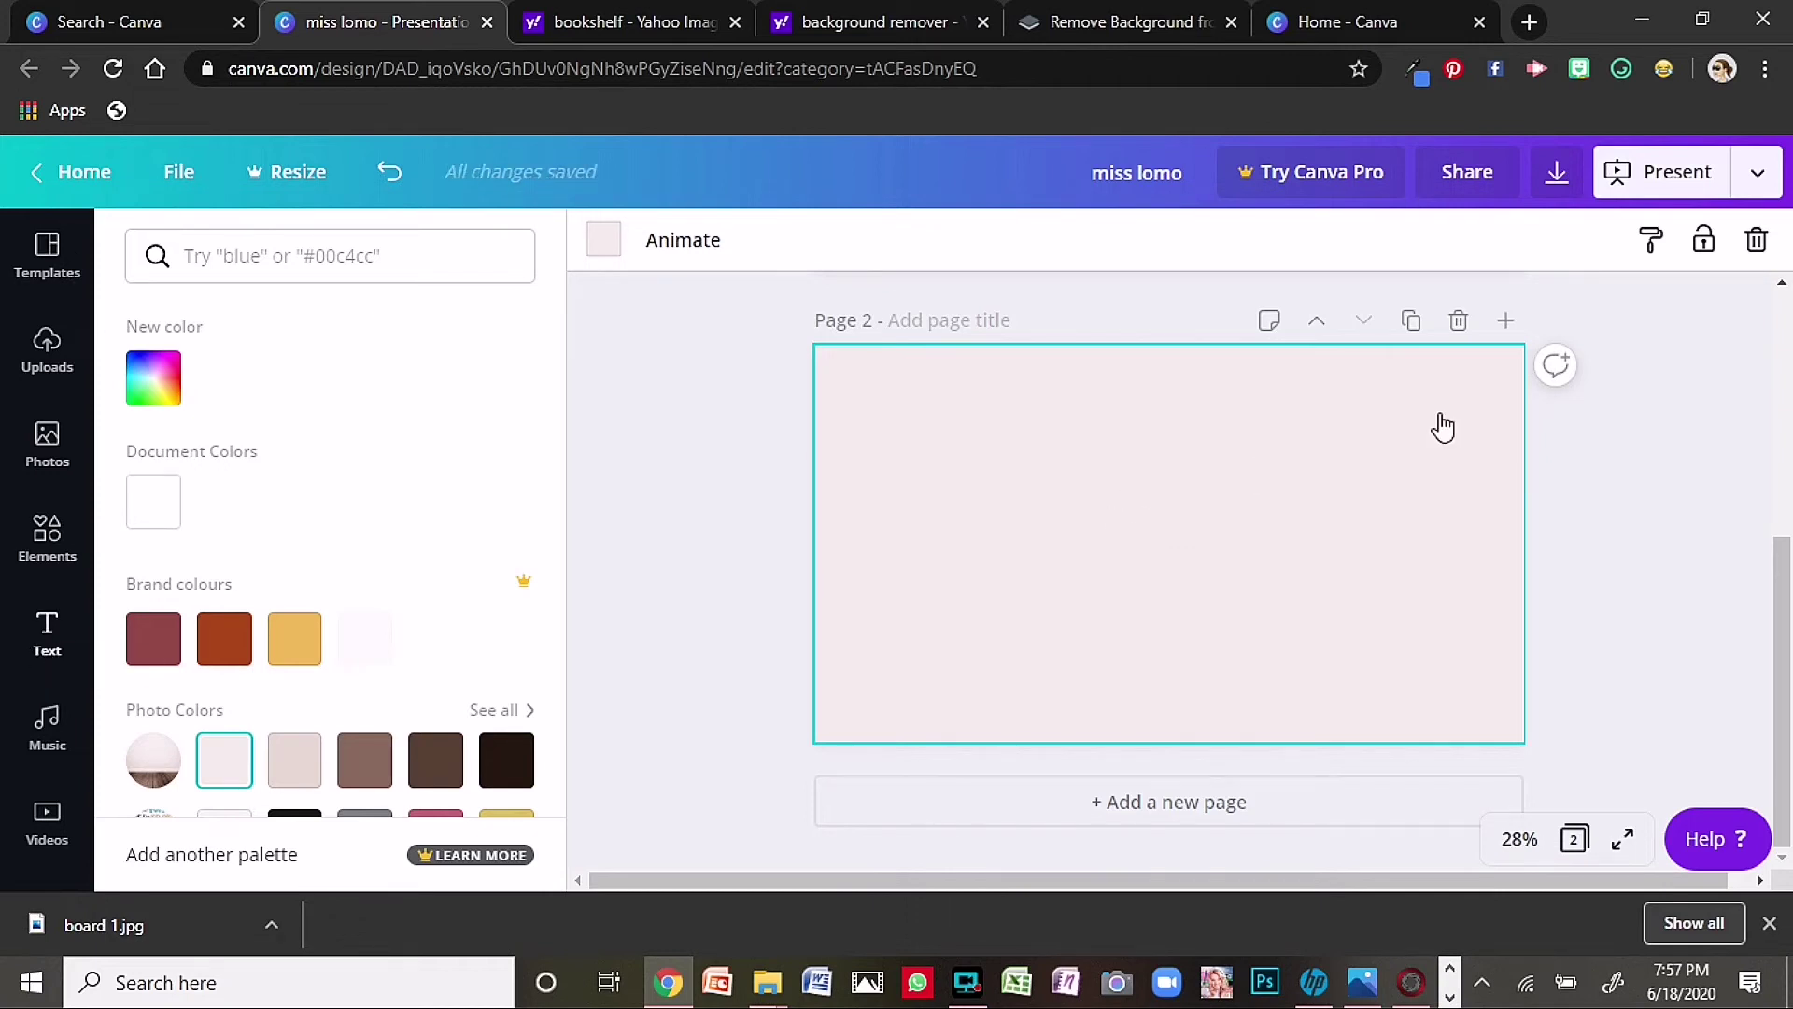
- Add a heading to page 2 in the Alice font and enter the teacher's title and name in capitals
{"action": "left_click", "coordinate": [48, 641]}
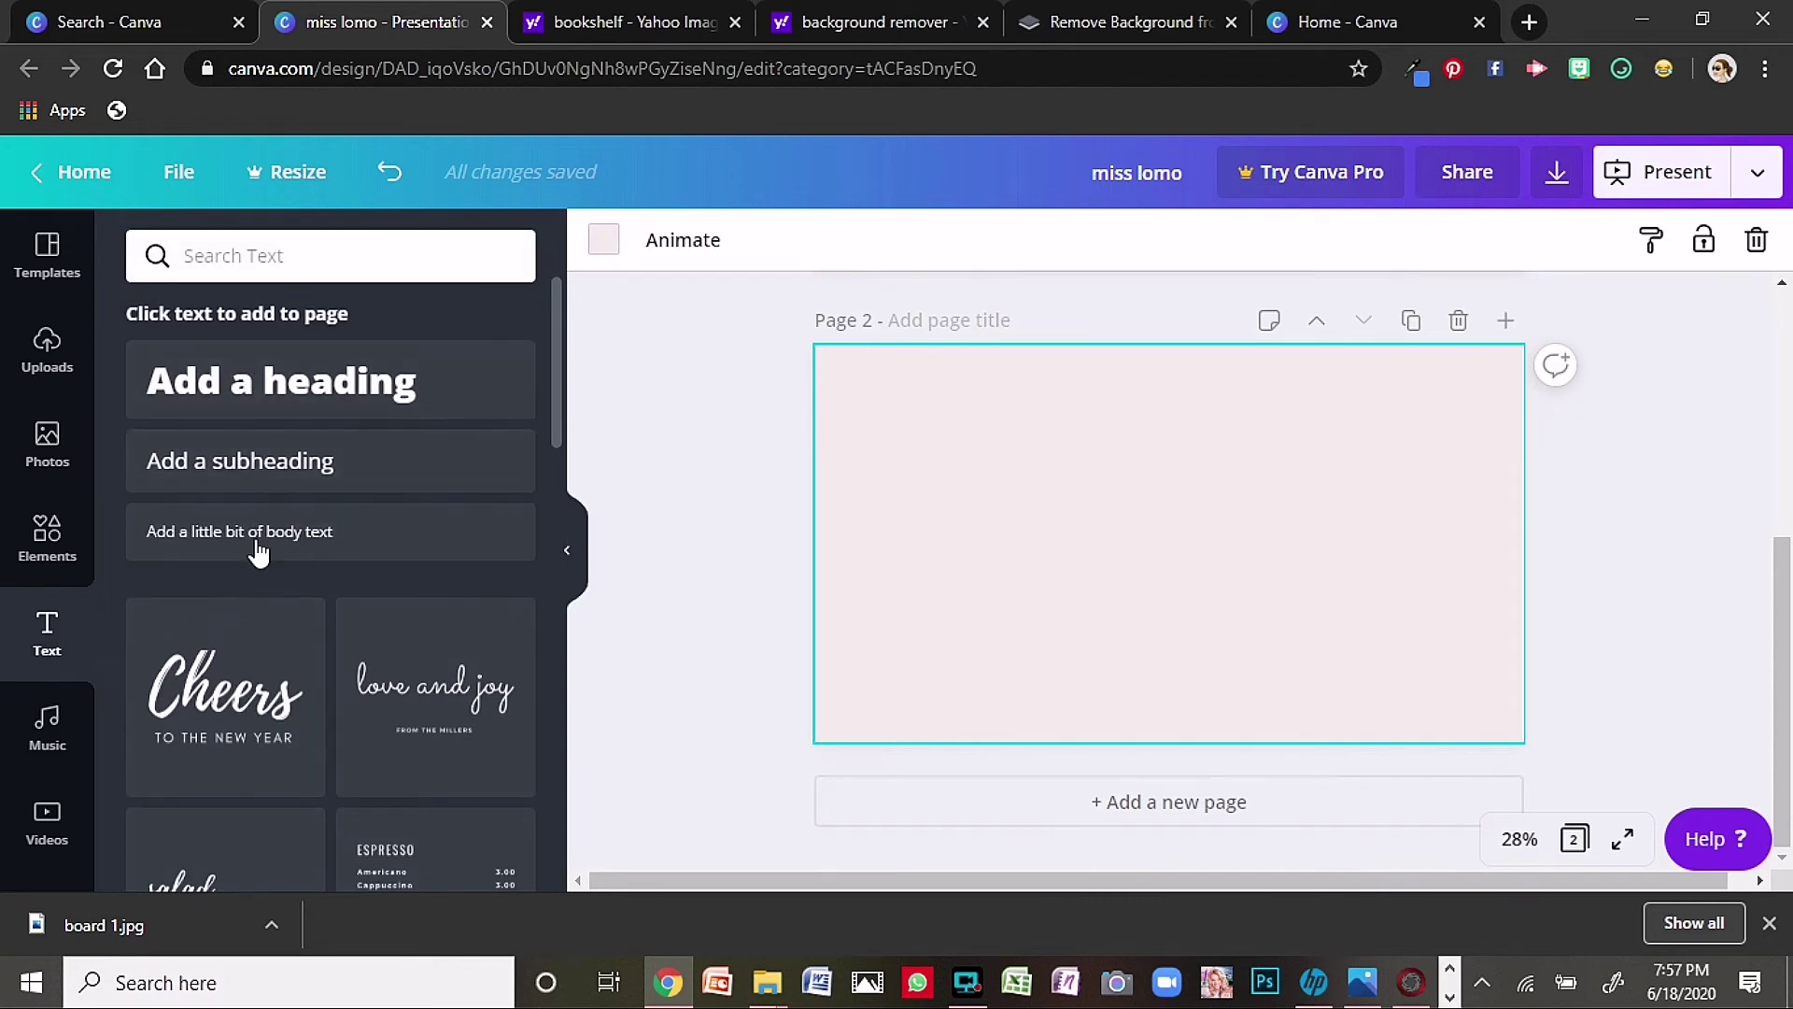
{"action": "left_click", "coordinate": [301, 397]}
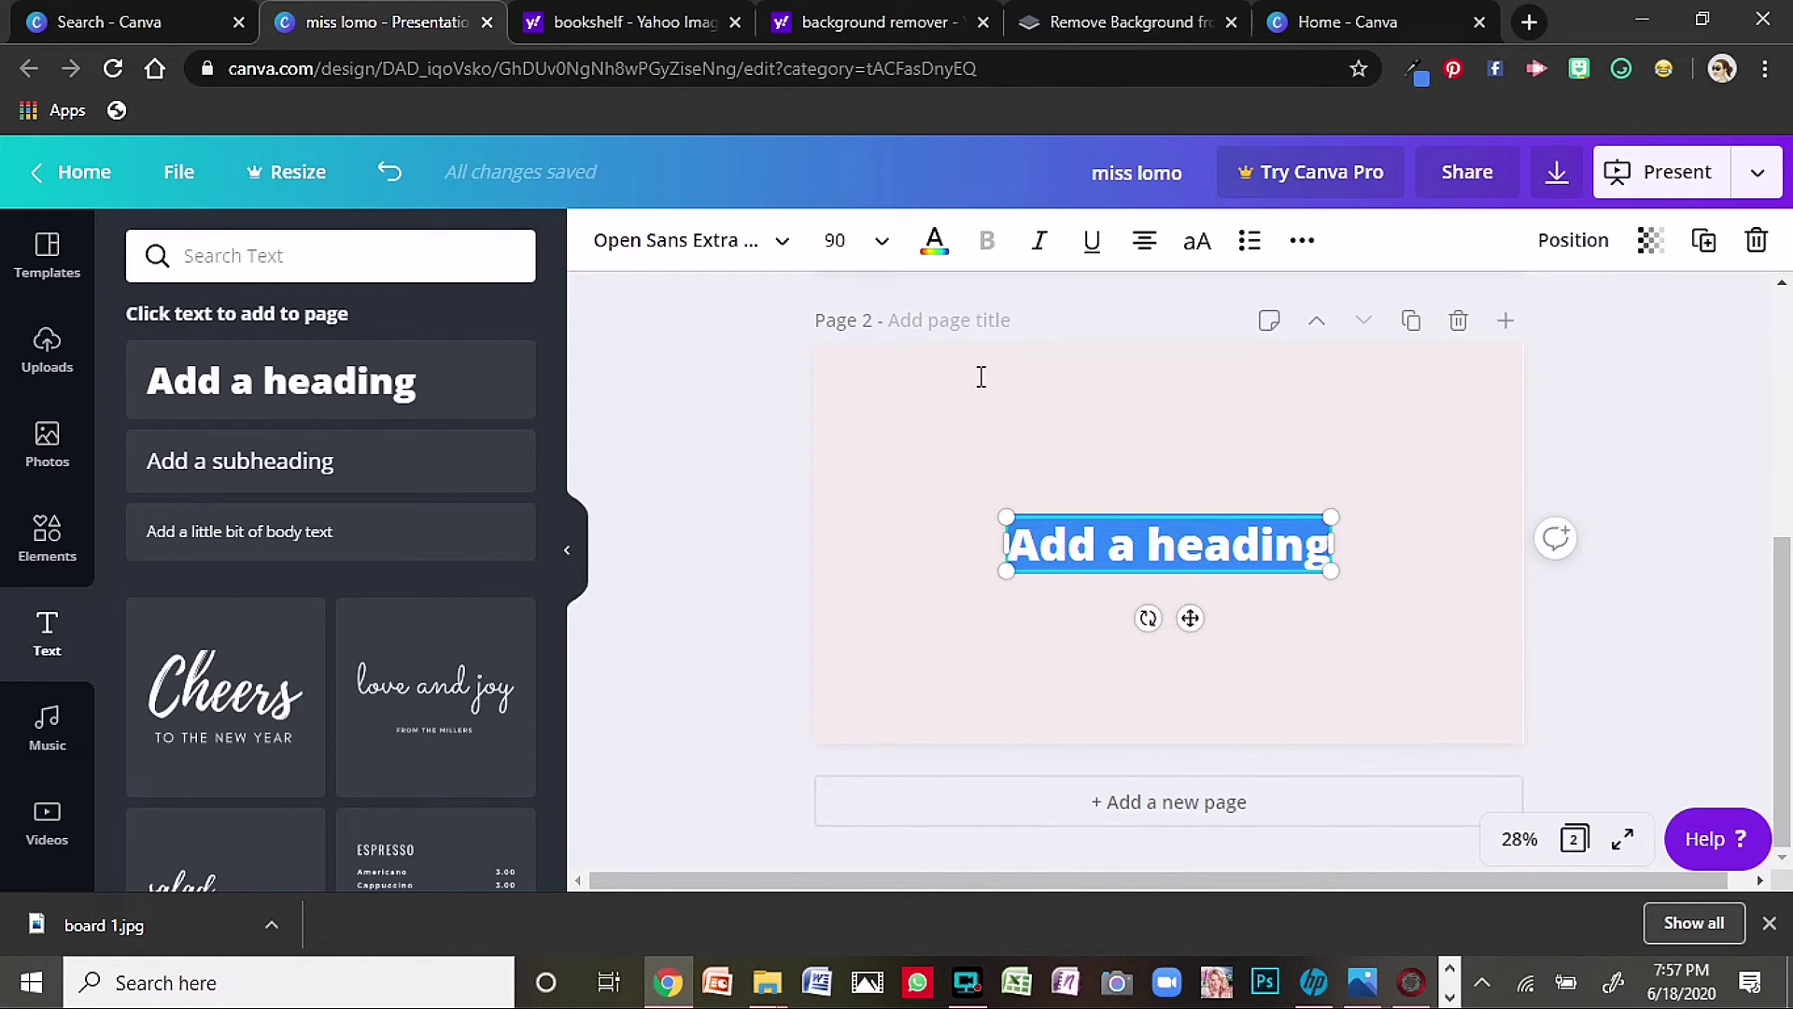
{"action": "left_click", "coordinate": [782, 250]}
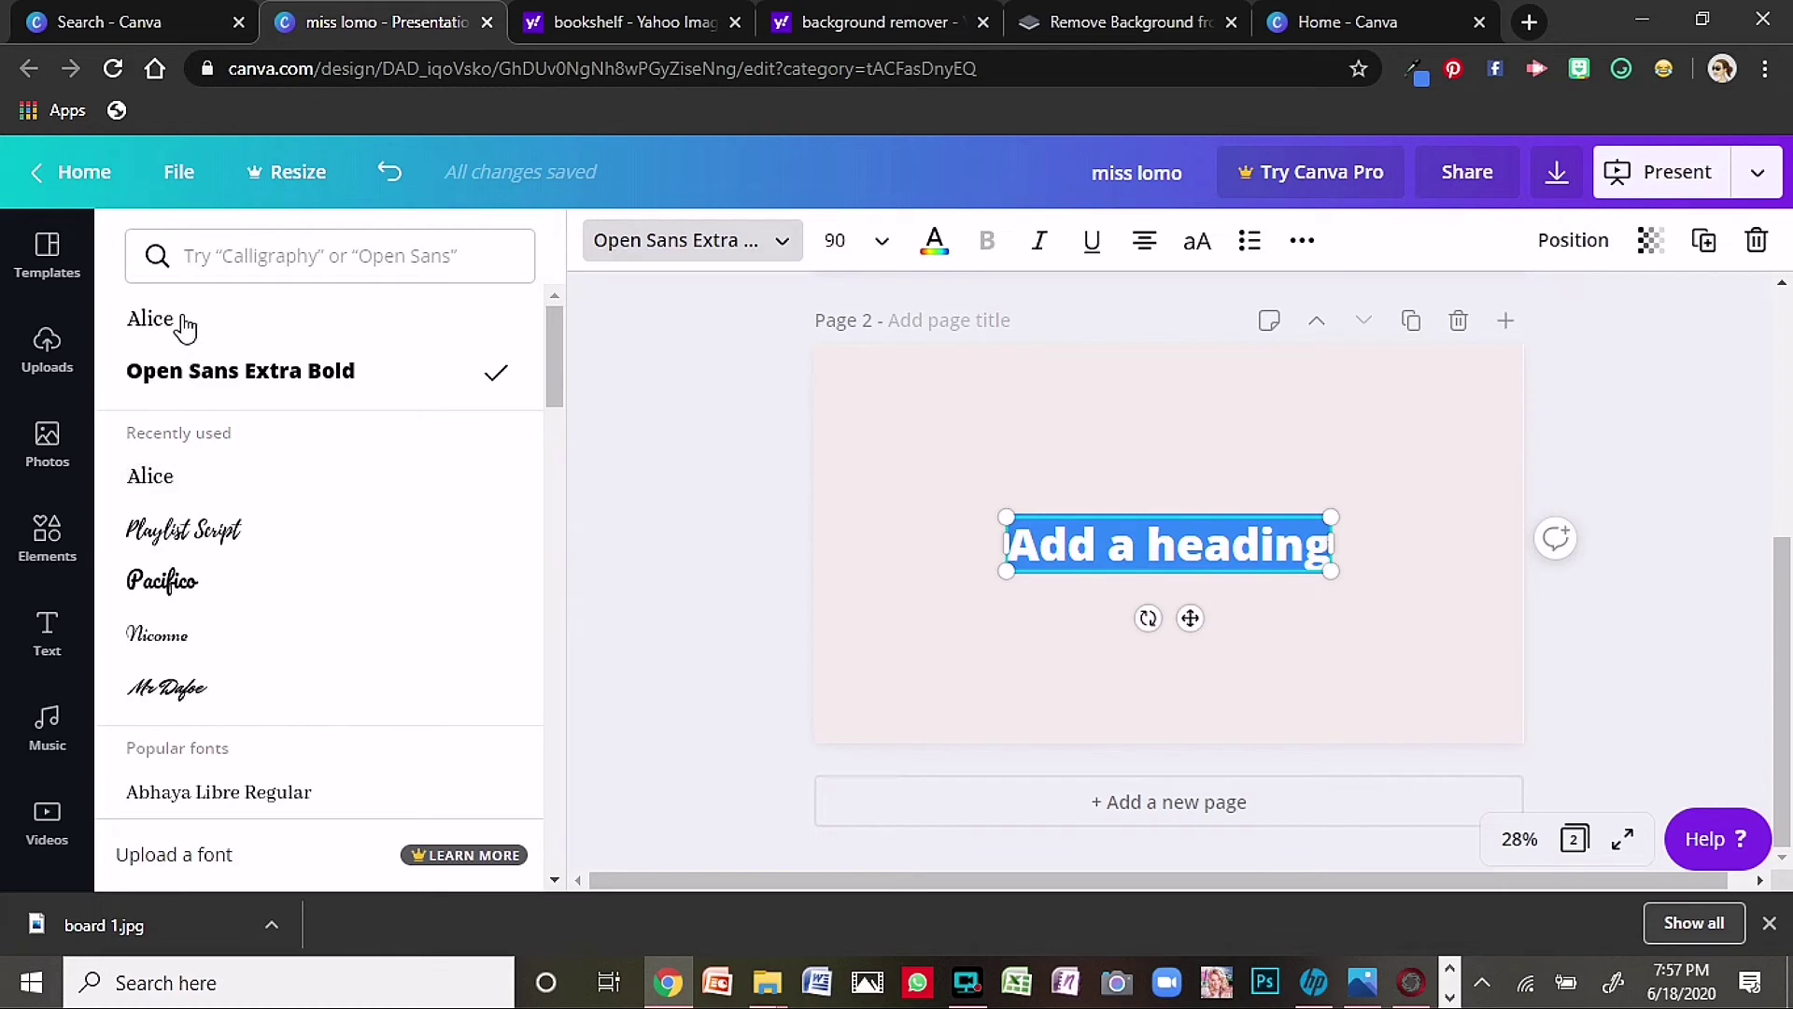
{"action": "left_click", "coordinate": [204, 347]}
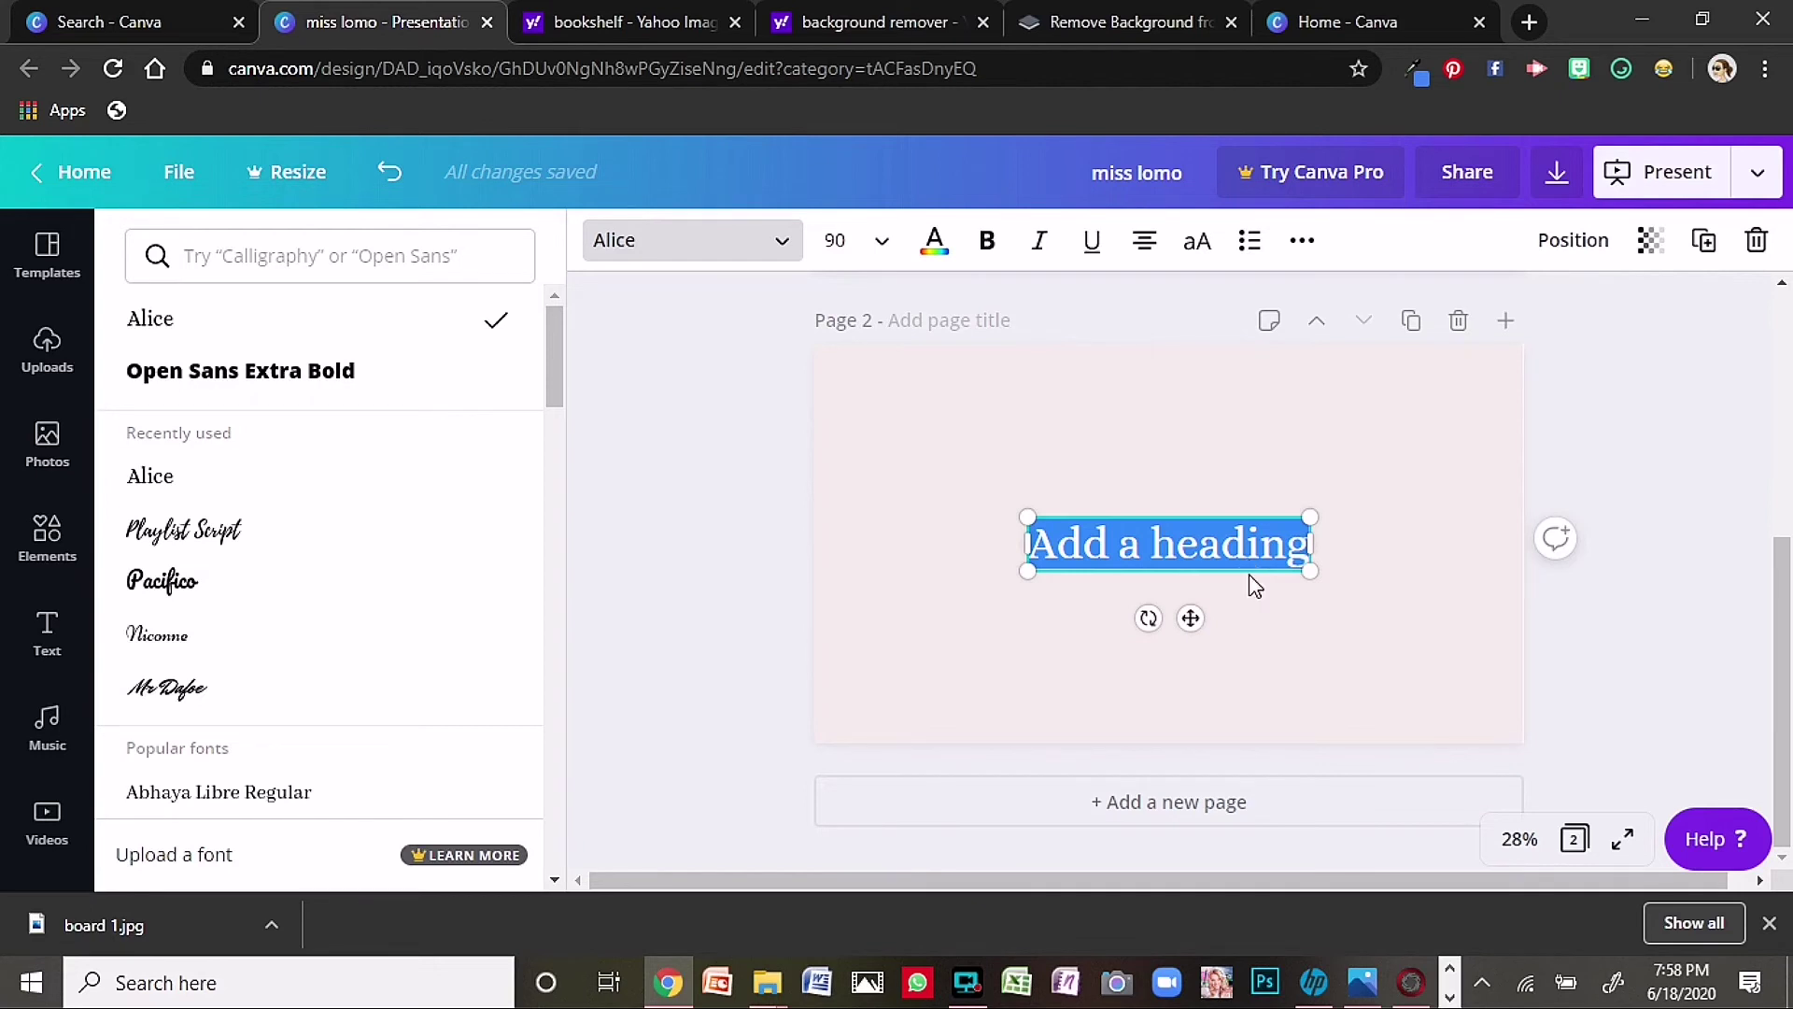
{"action": "type", "text": "mi"}
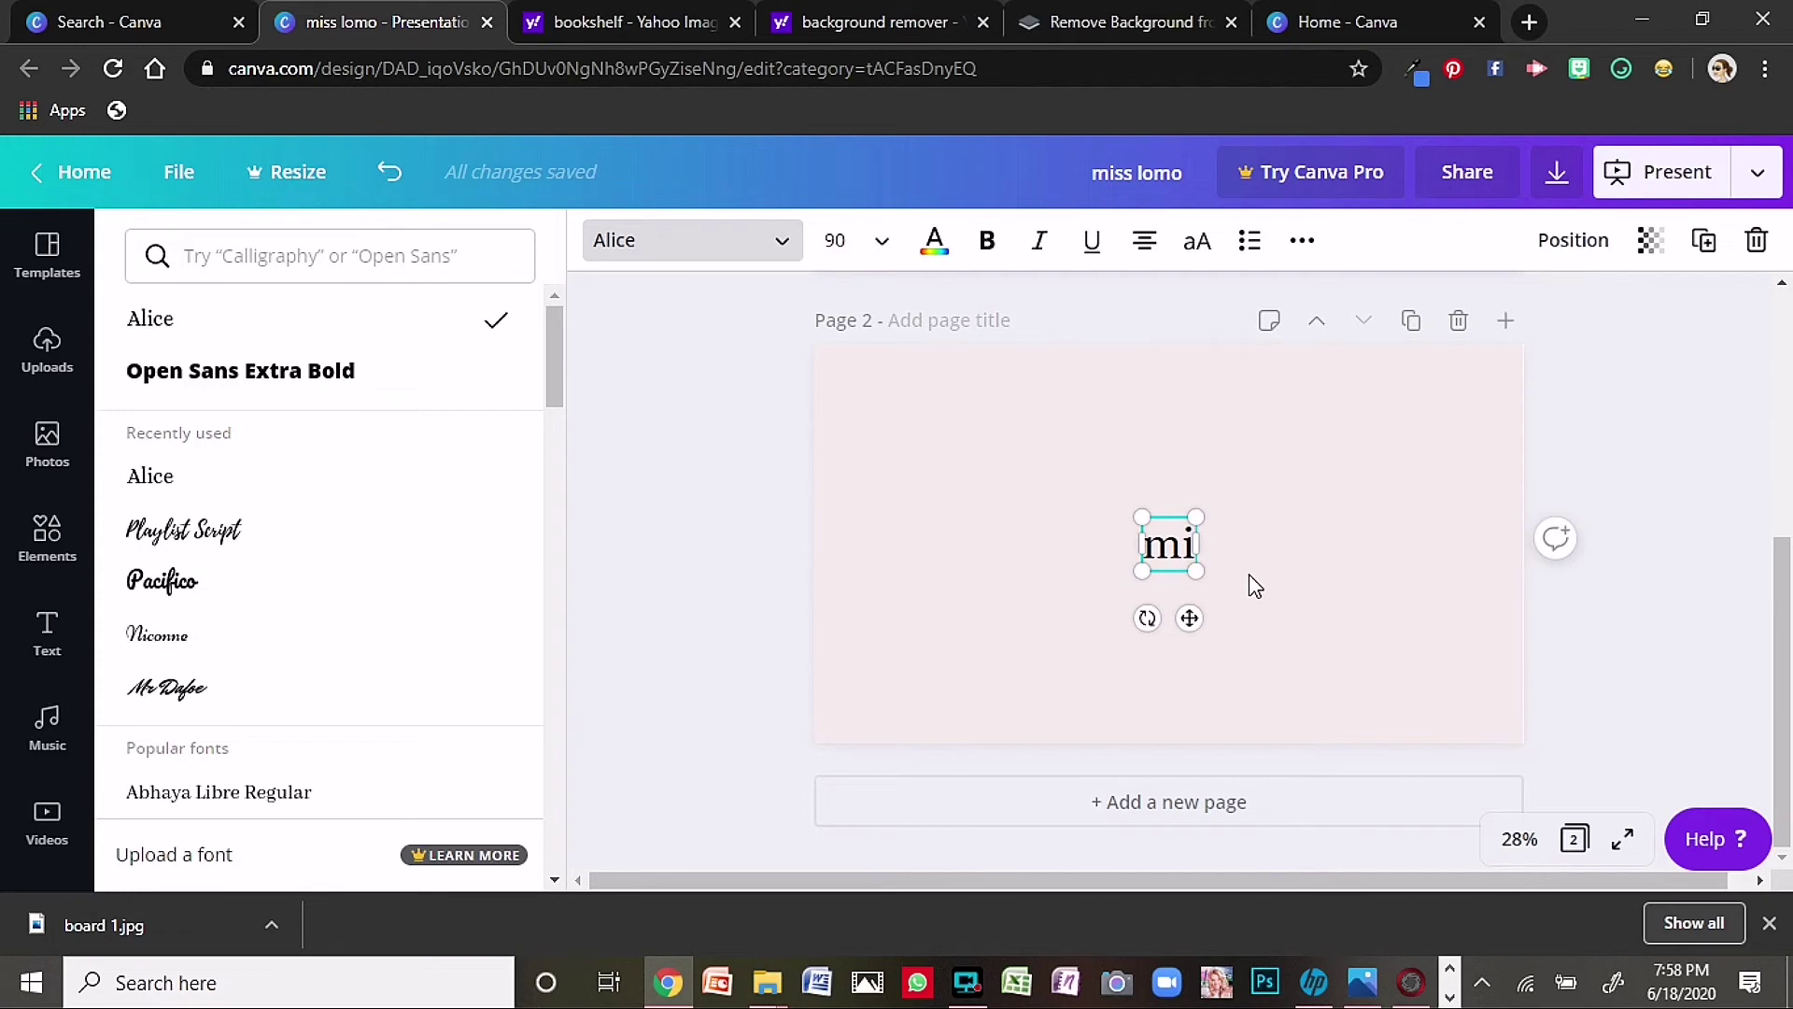
{"action": "key", "text": "BackSpace"}
{"action": "key", "text": "BackSpace"}
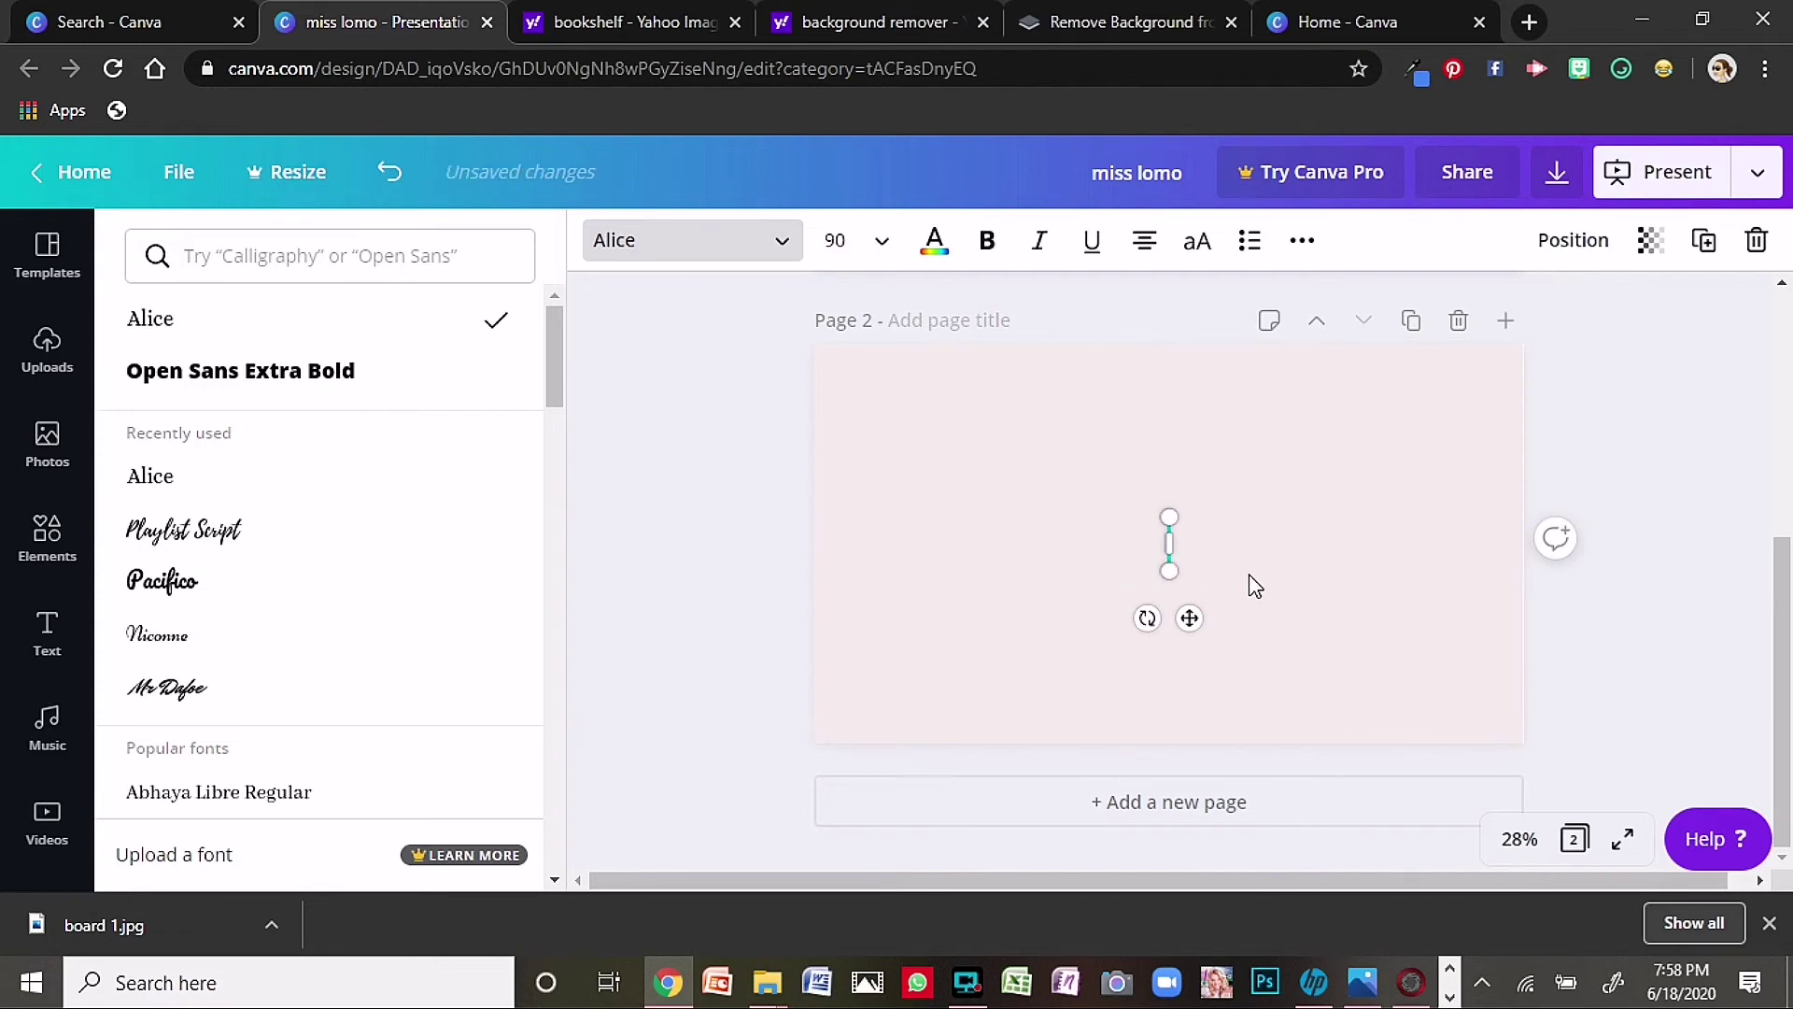
{"action": "type", "text": "MISS LOMO"}
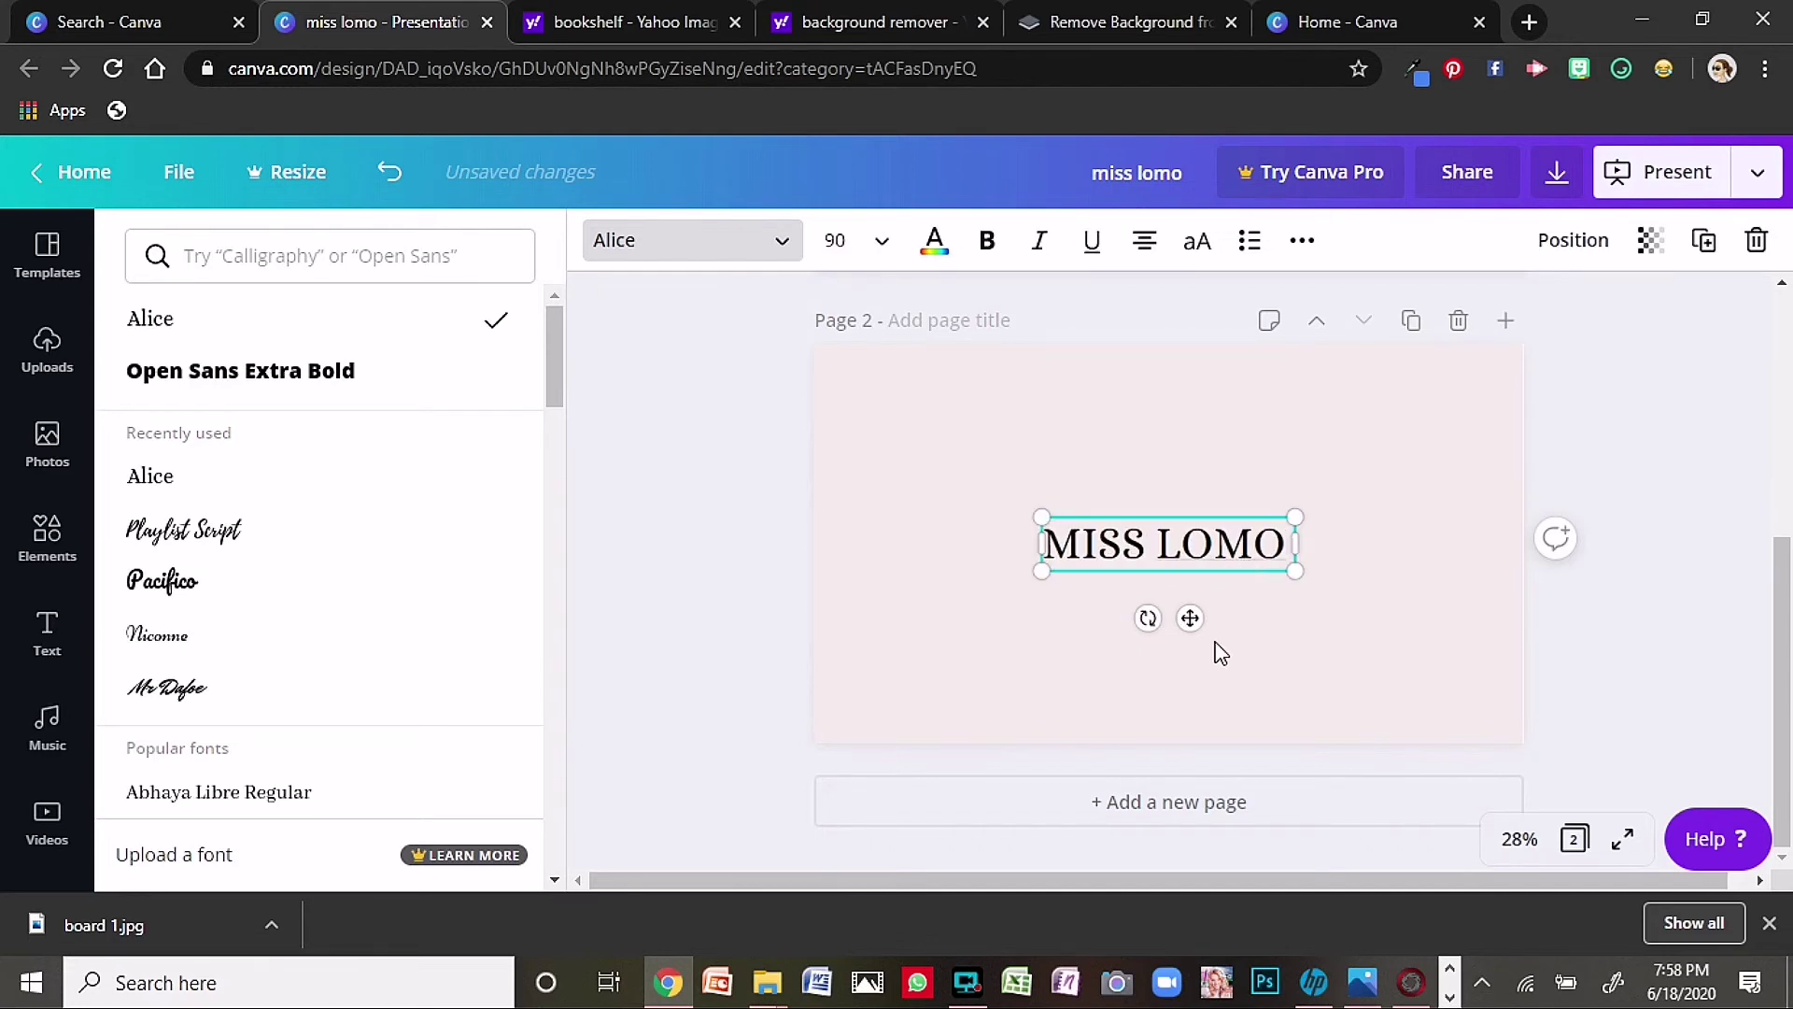
- Move the teacher's name heading to the top centre of page 2 and make its text bold
{"action": "left_click_drag", "start_coordinate": [1192, 617], "coordinate": [1193, 464]}
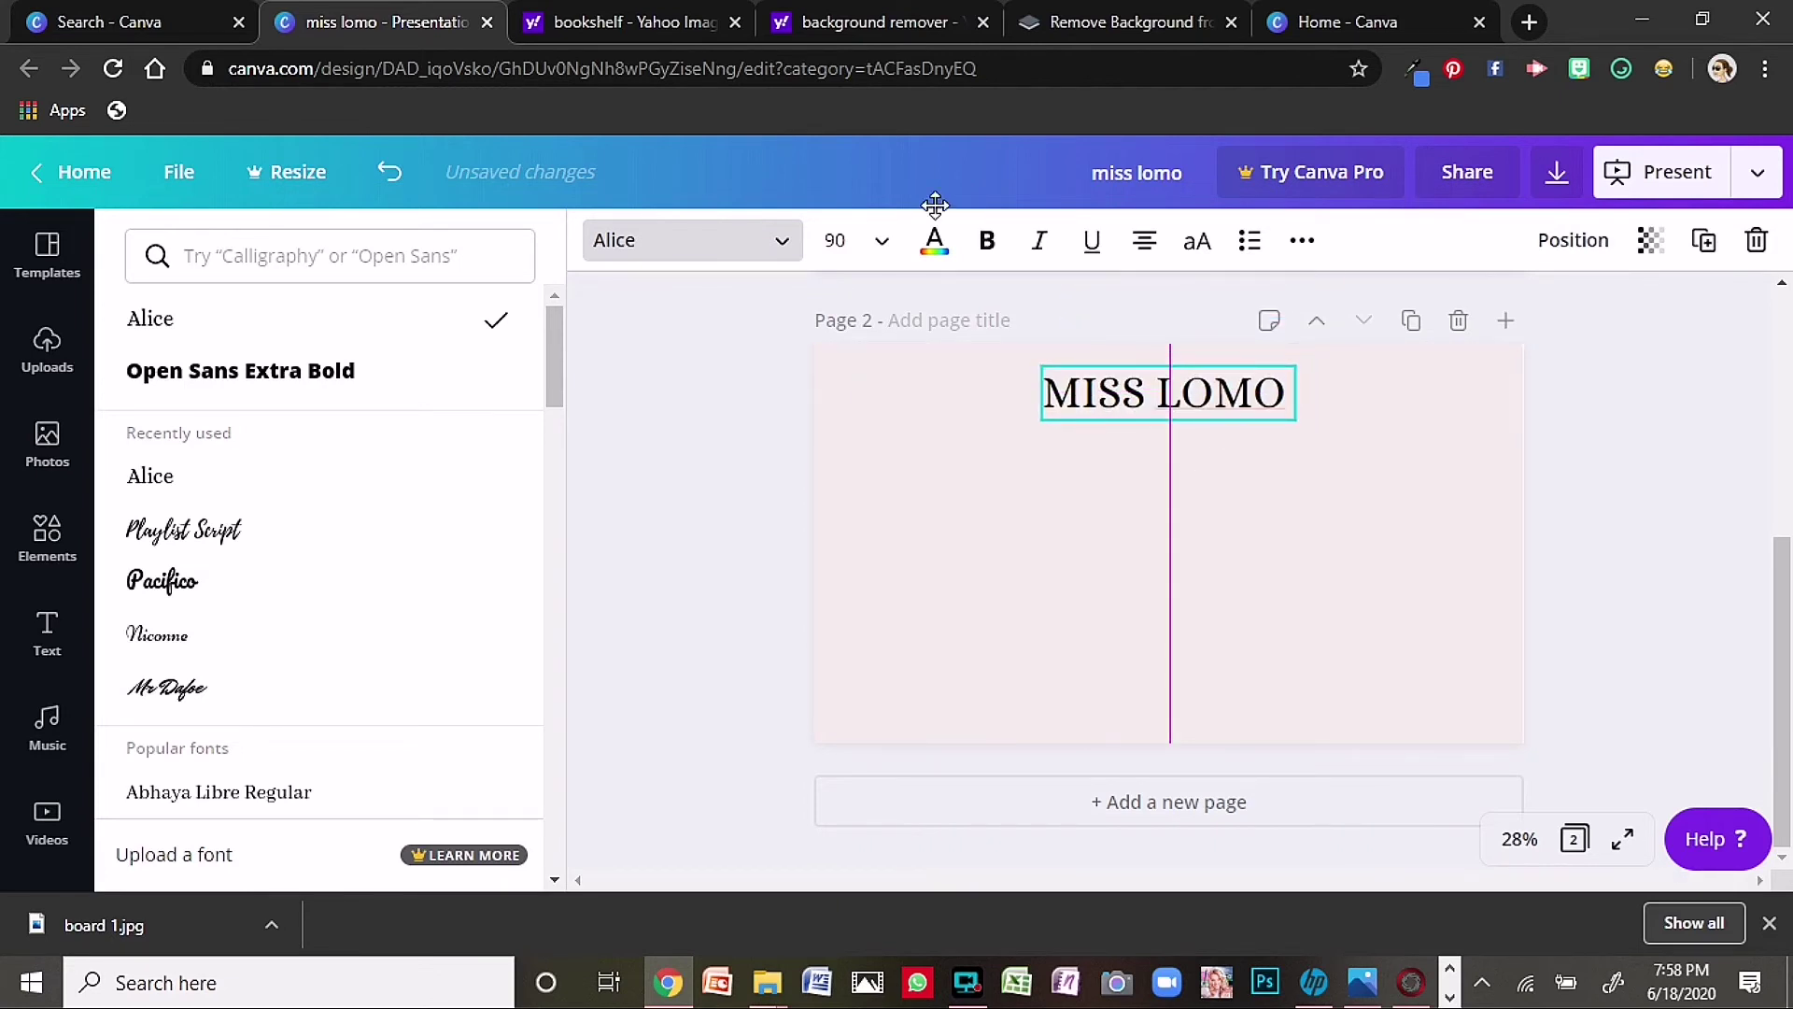
{"action": "left_click", "coordinate": [990, 245]}
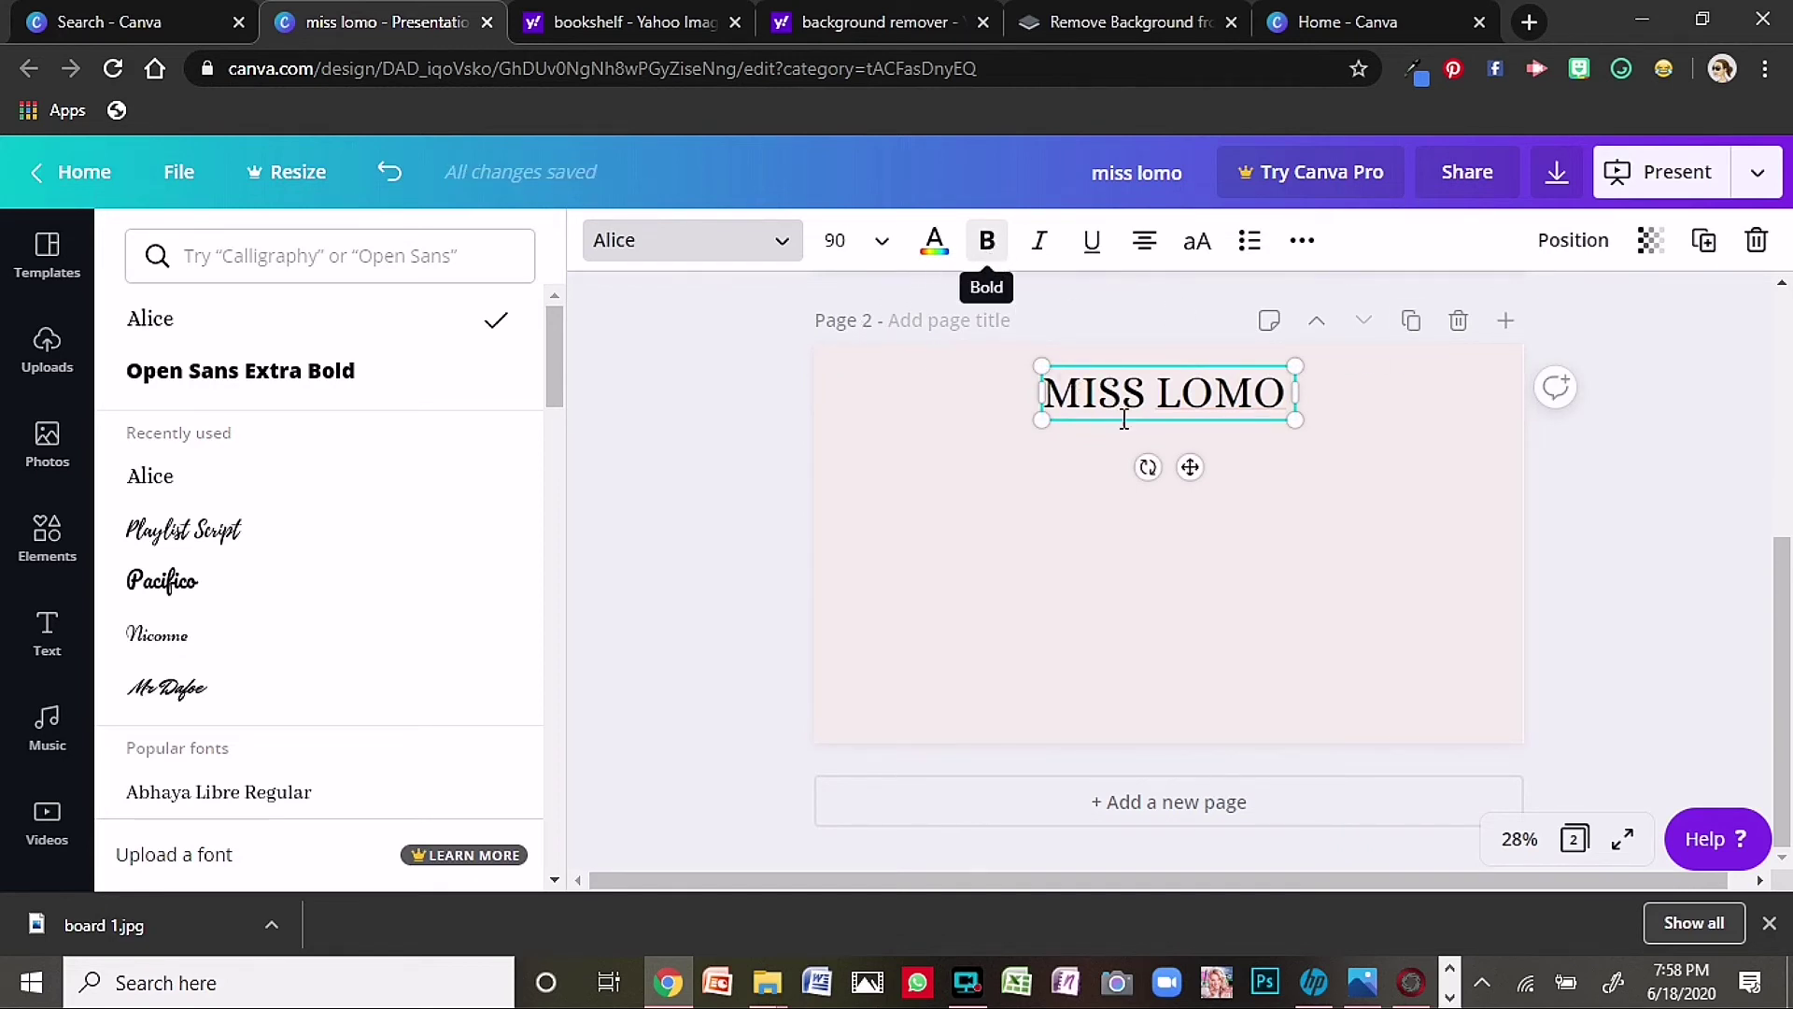
{"action": "left_click", "coordinate": [986, 252]}
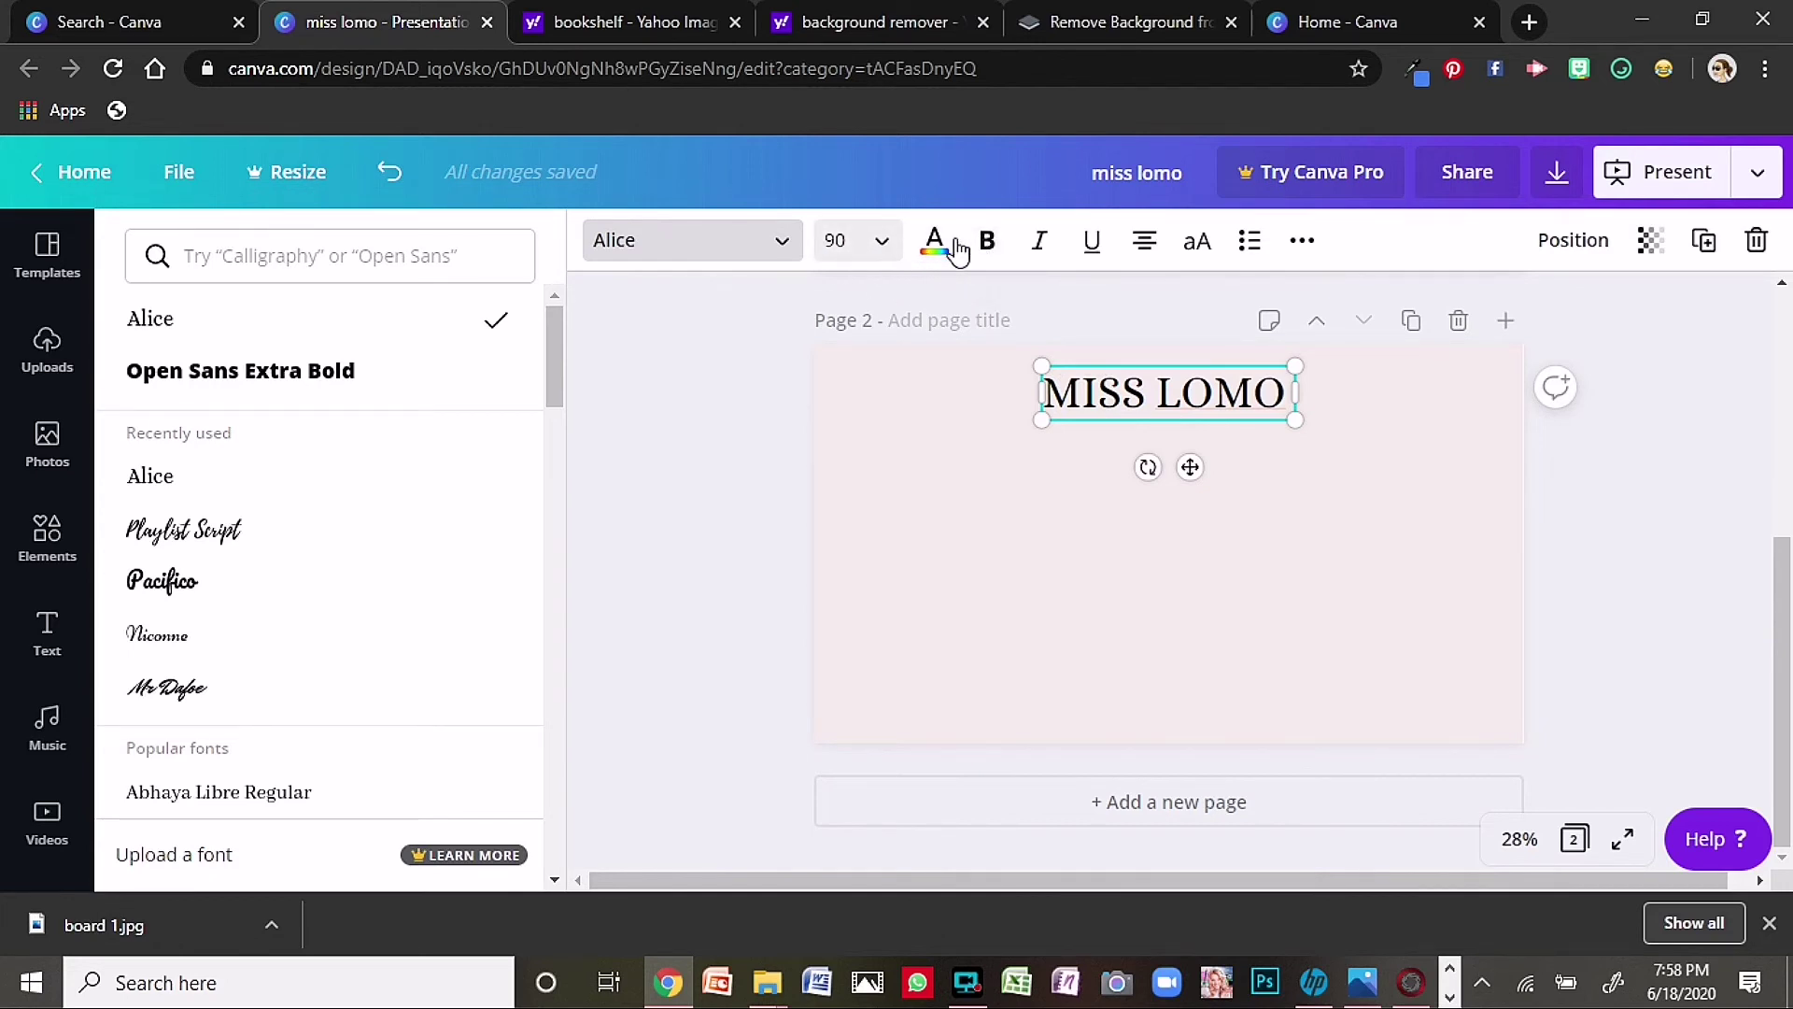
{"action": "left_click_drag", "start_coordinate": [1286, 396], "coordinate": [1048, 396]}
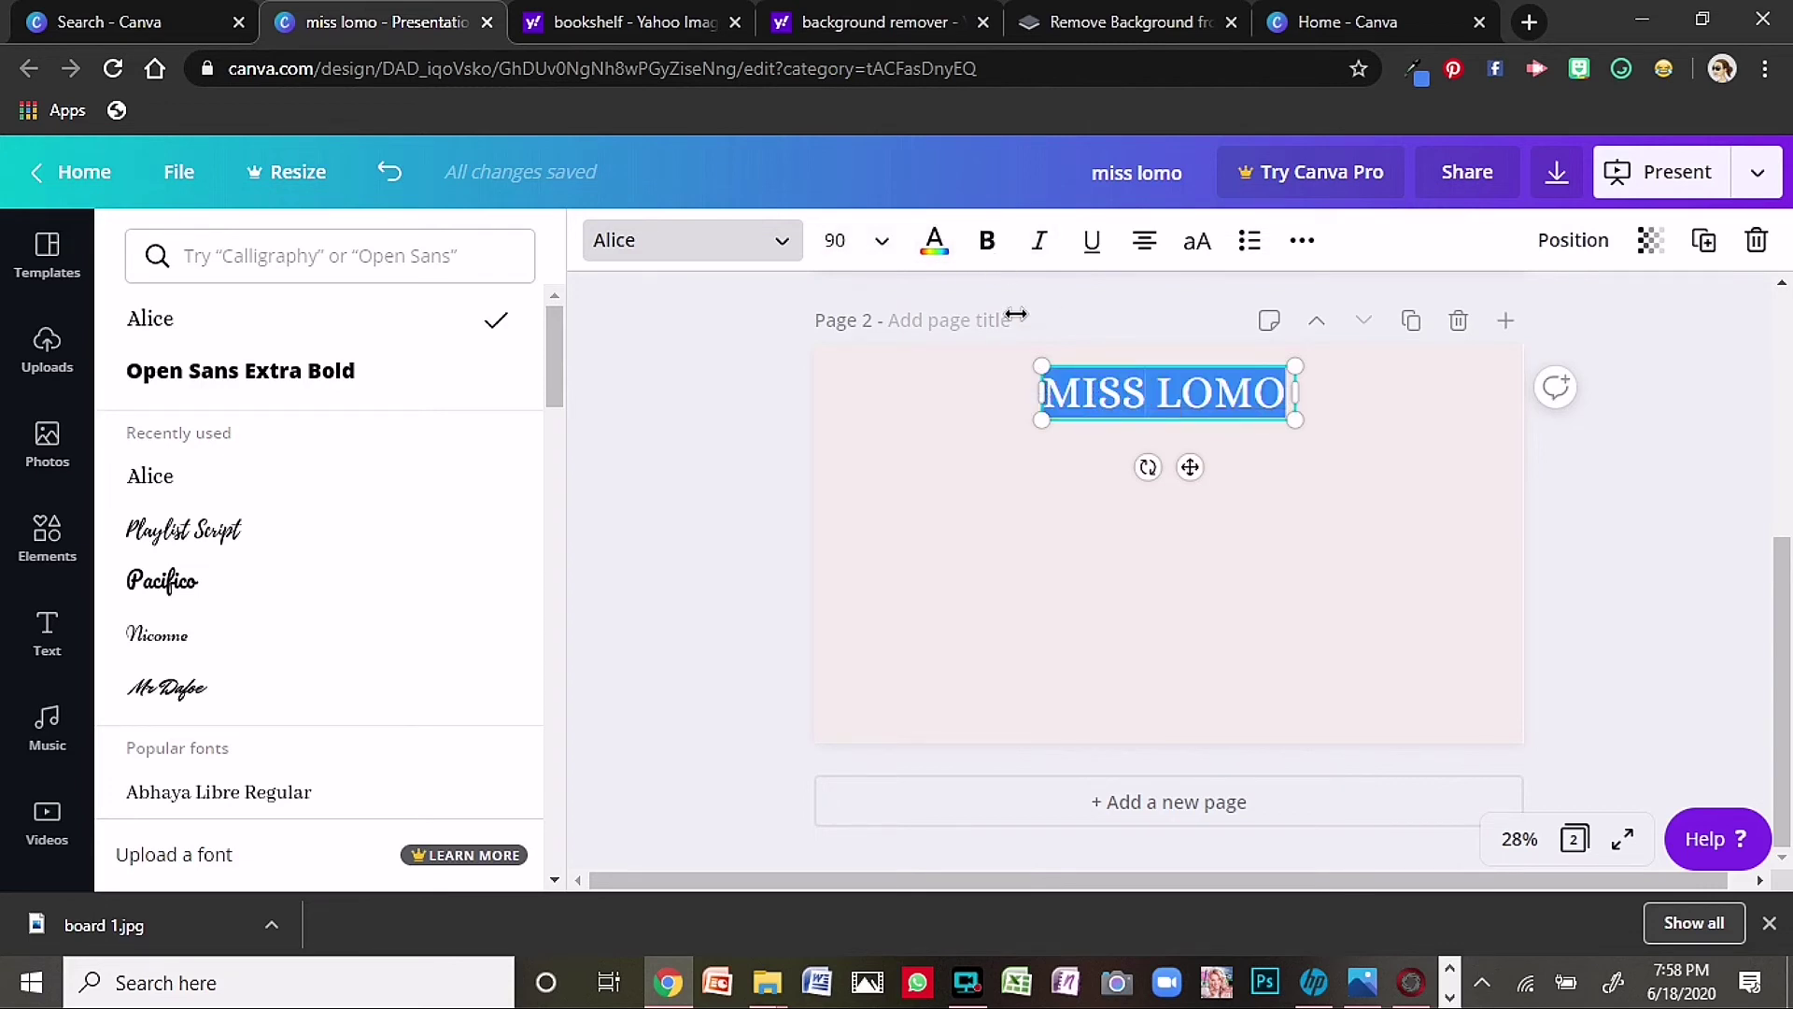
{"action": "left_click", "coordinate": [990, 245]}
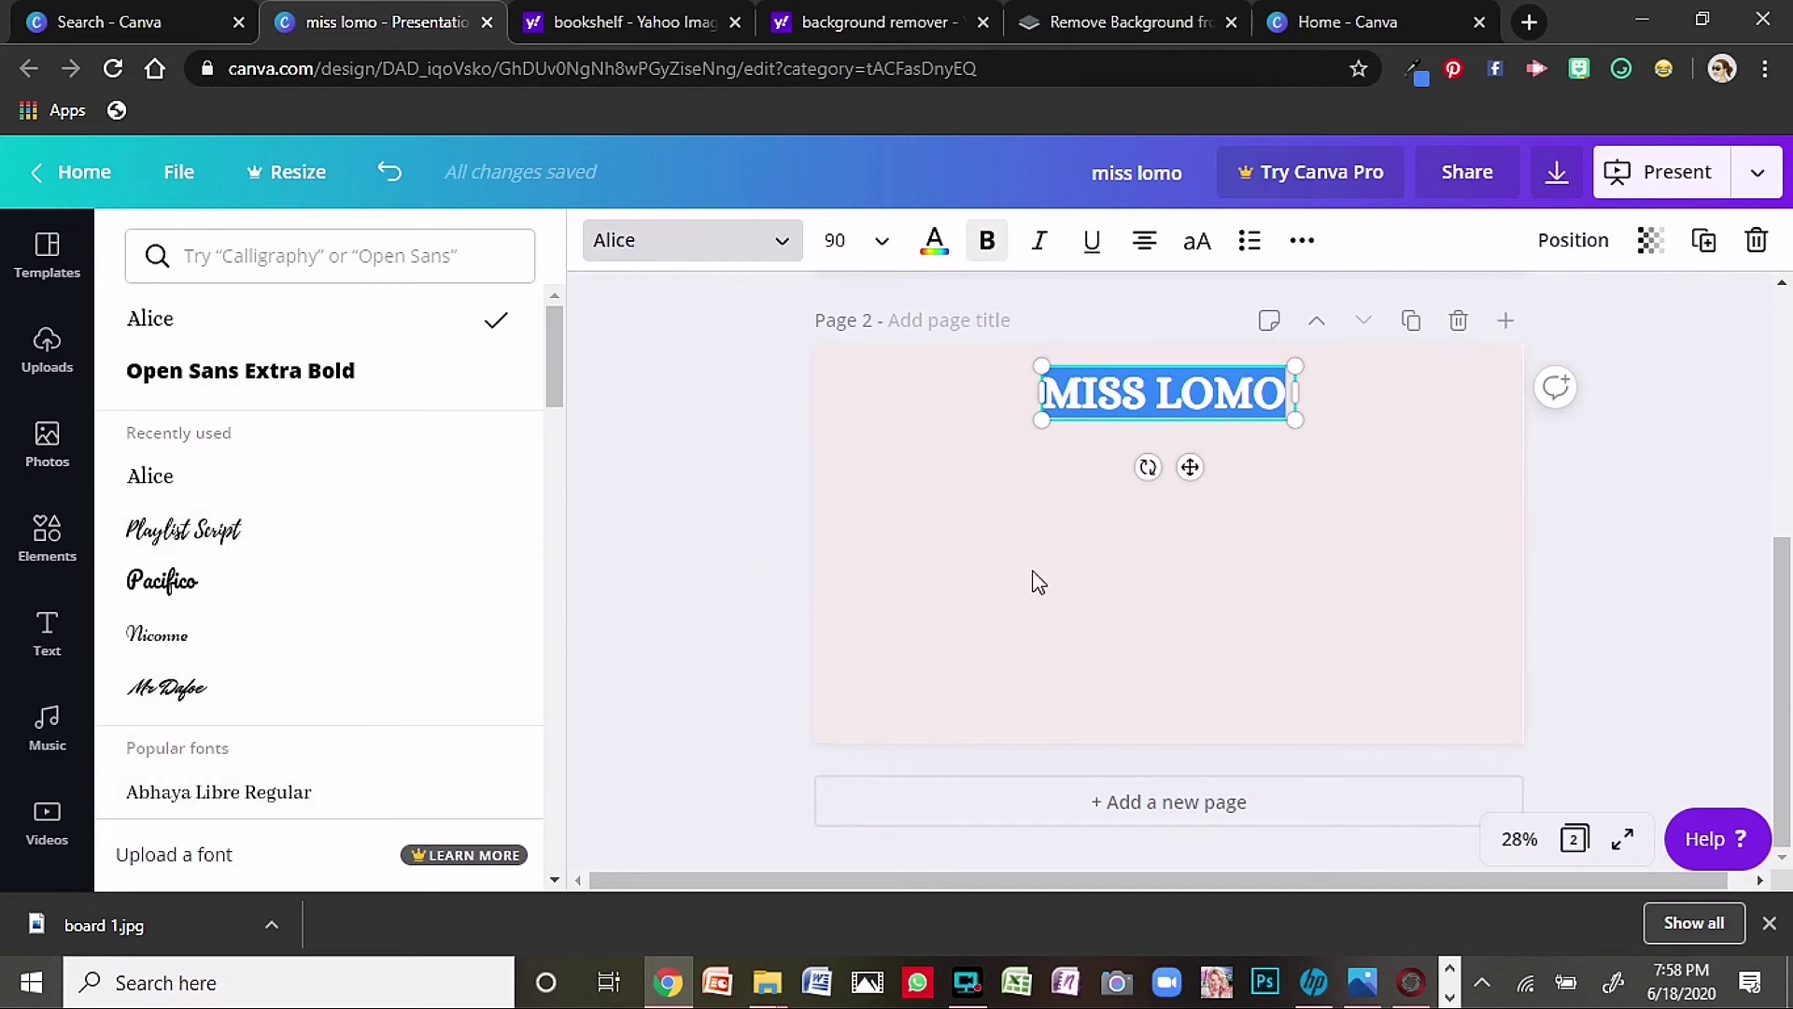
- Search the elements for EMOJI, add the laughing yellow face and place it below the heading on page 2's left side
{"action": "left_click", "coordinate": [49, 551]}
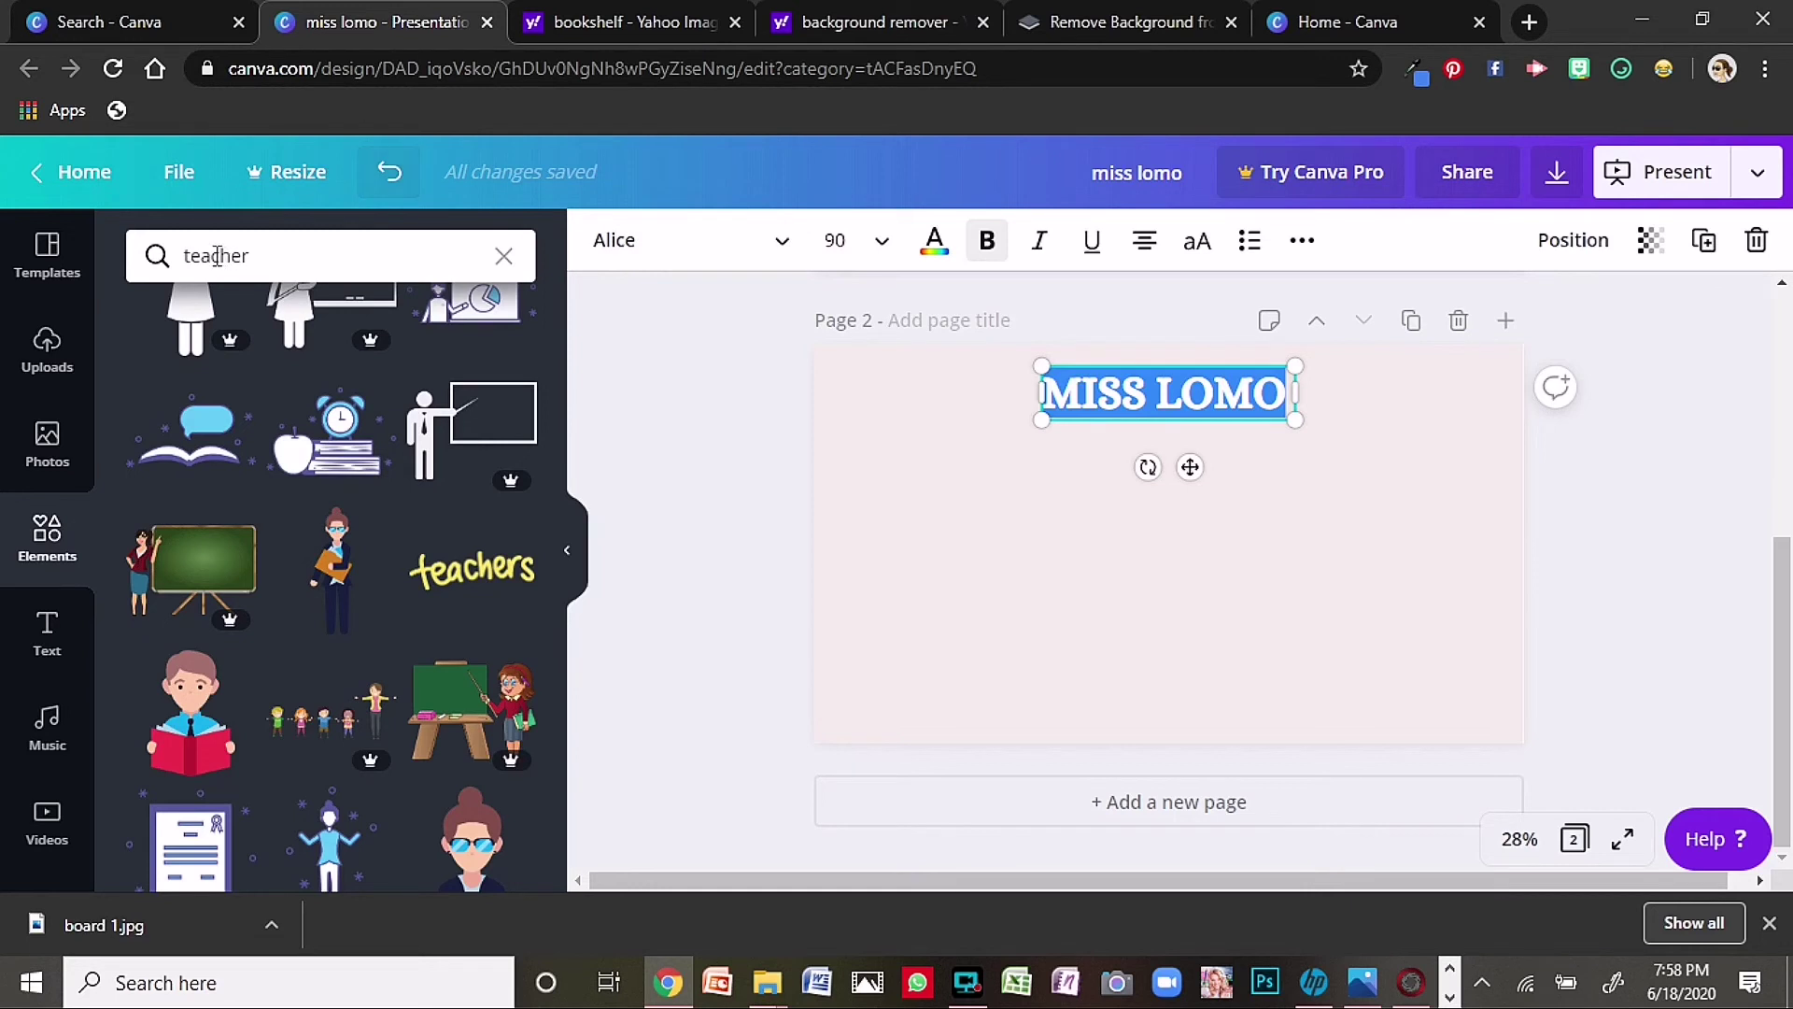
{"action": "left_click", "coordinate": [245, 255]}
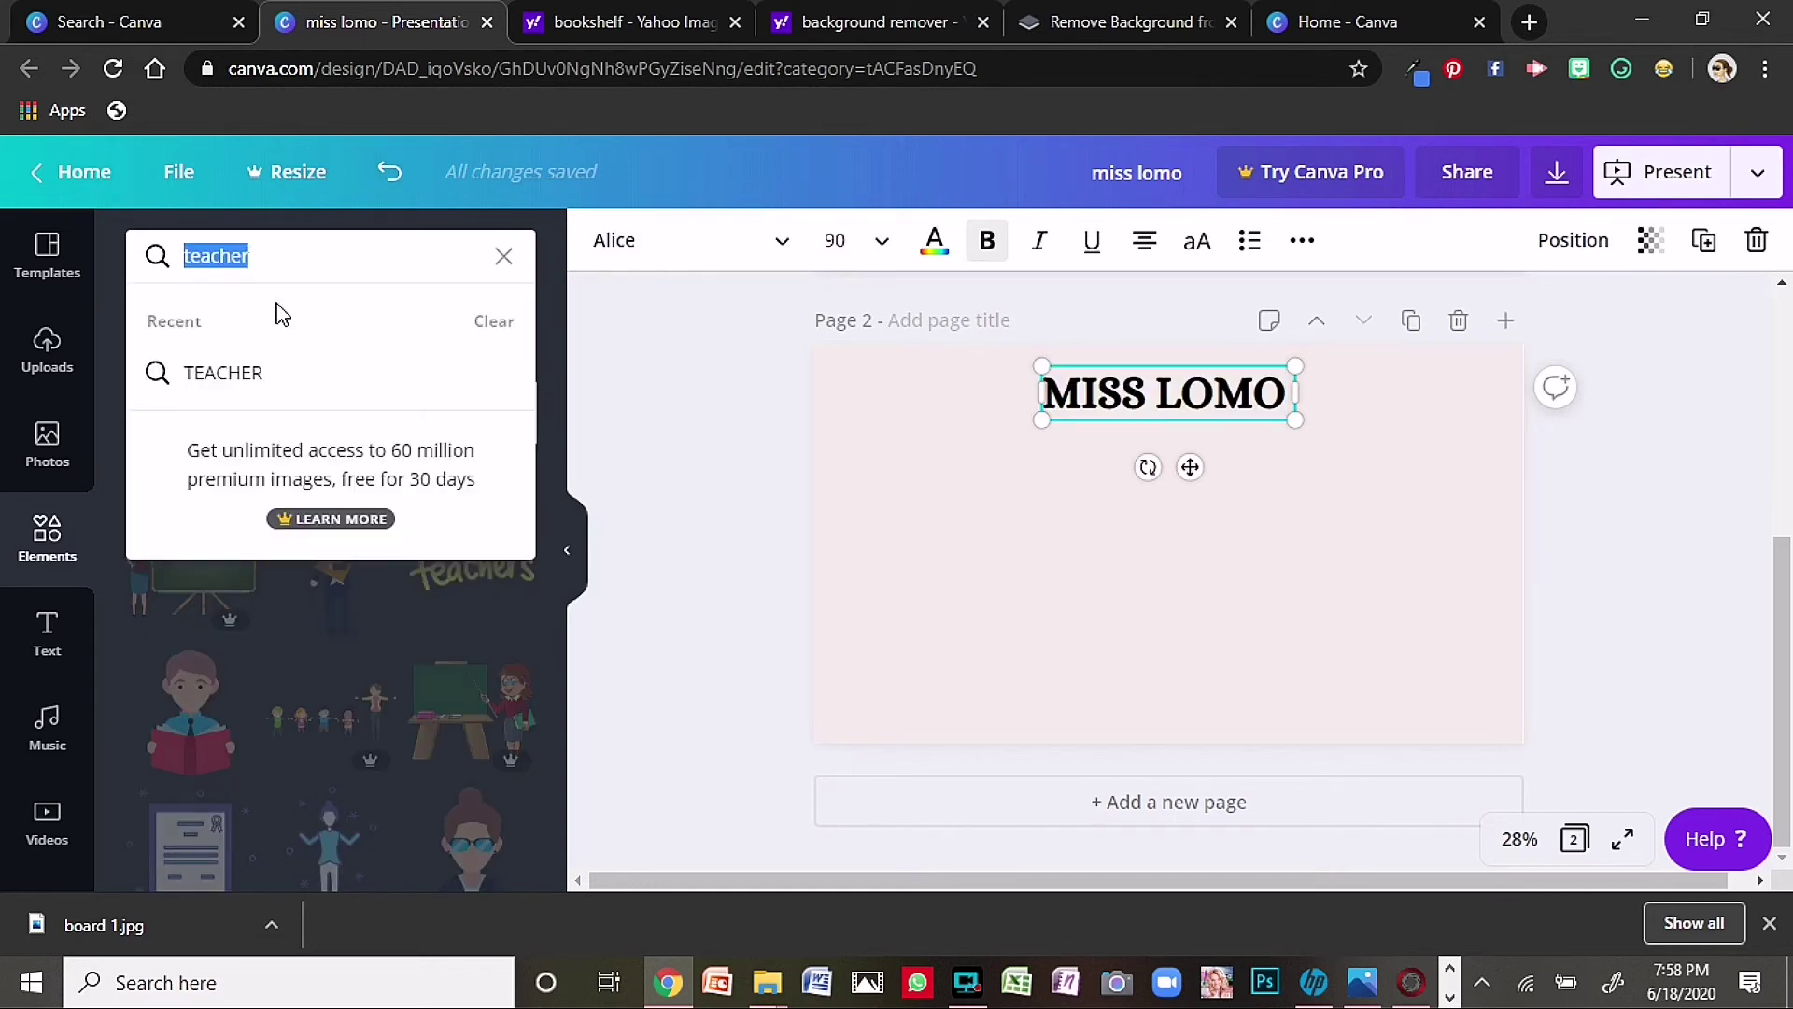
{"action": "type", "text": "EMO"}
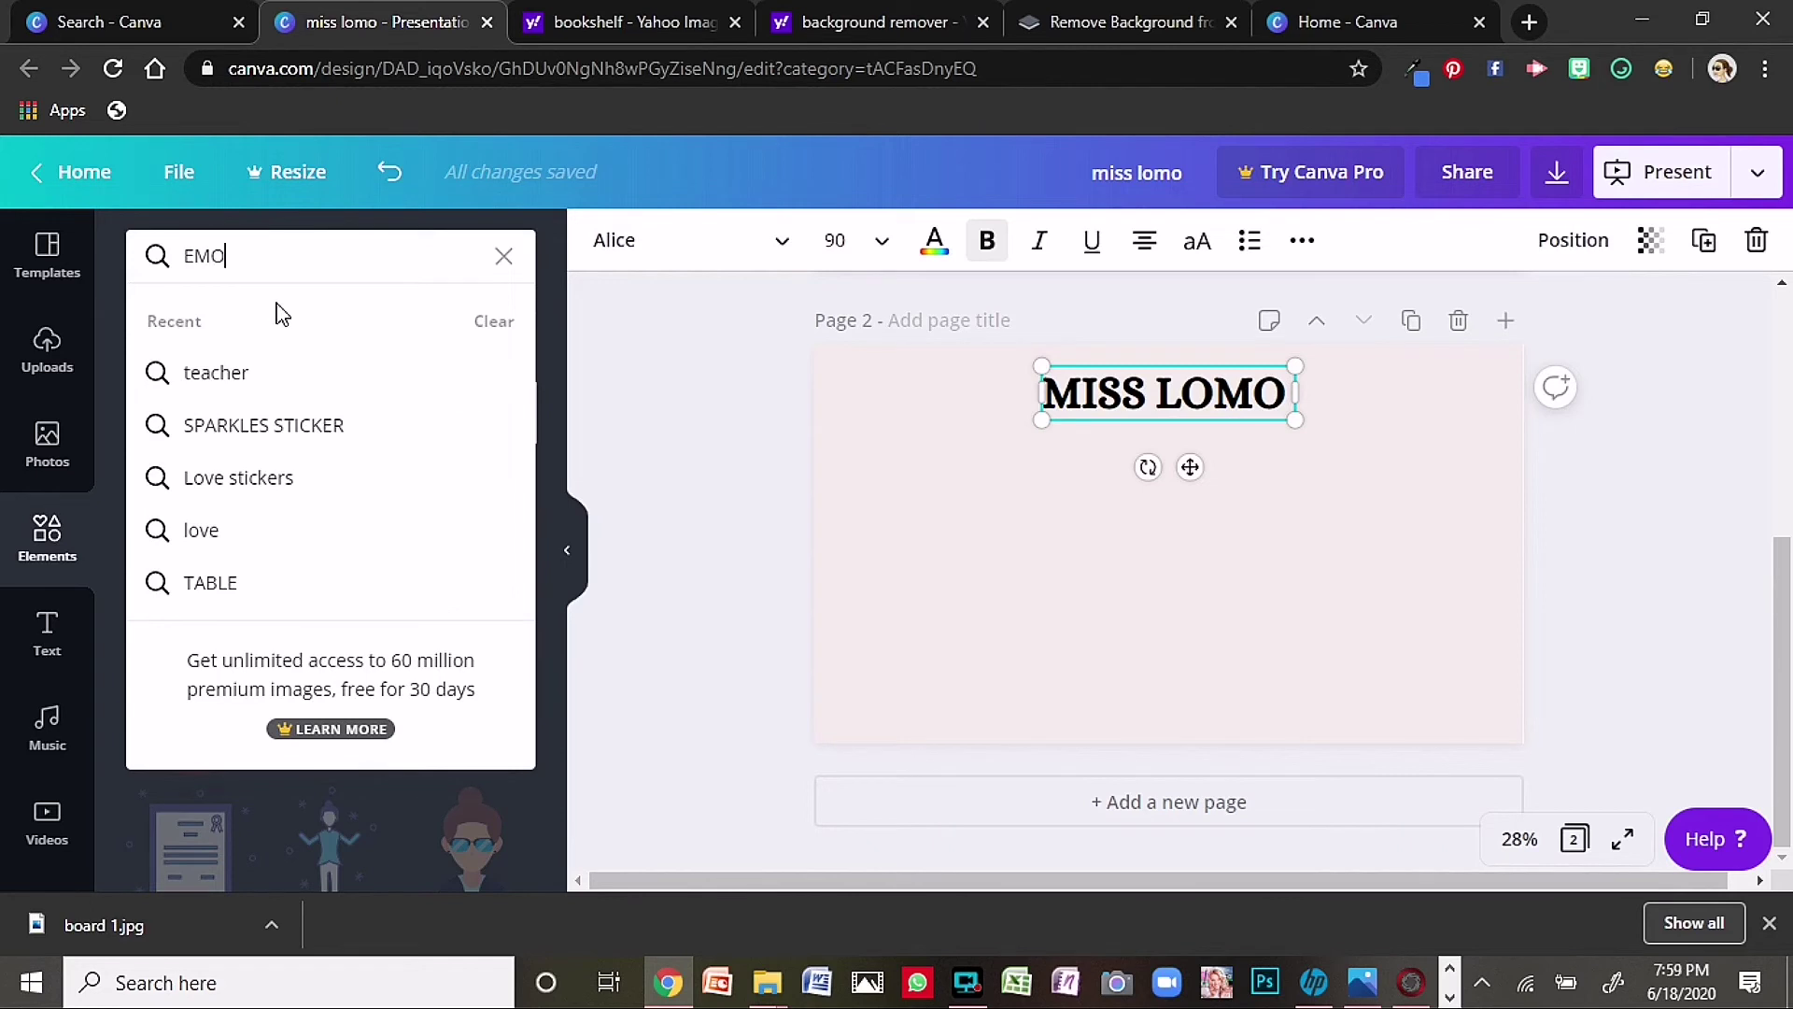
{"action": "type", "text": "JI"}
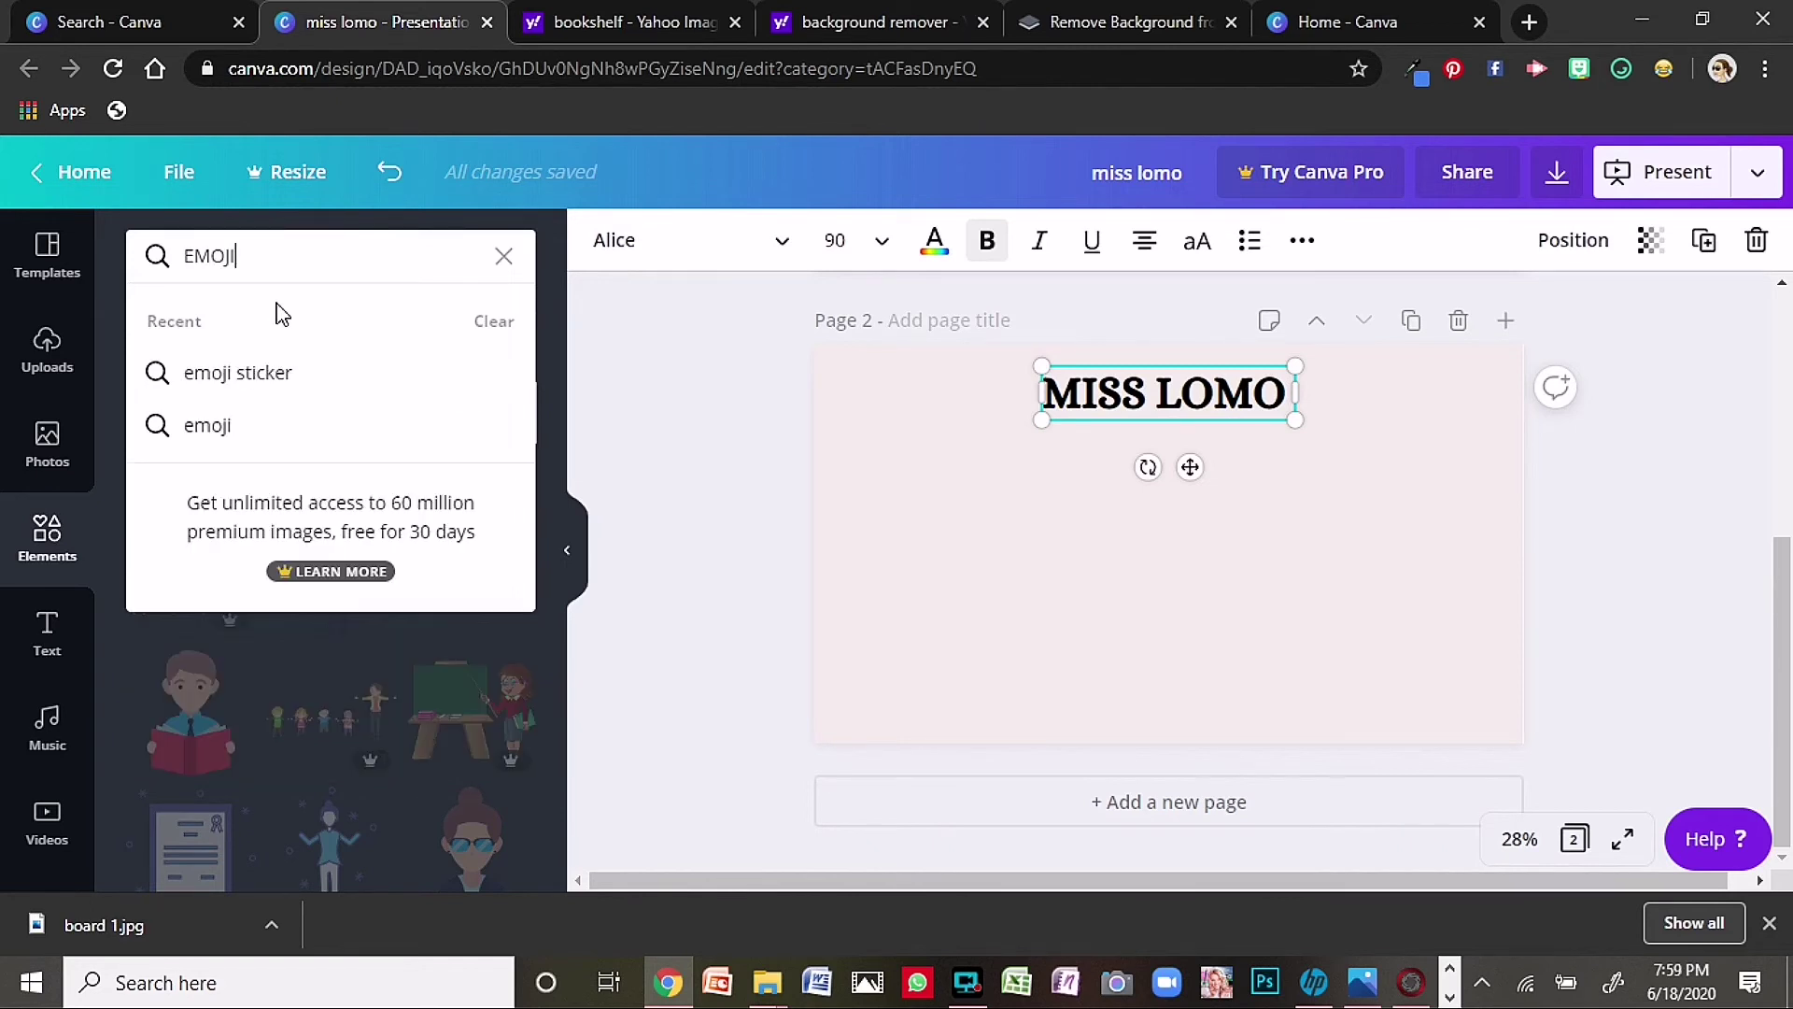
{"action": "key", "text": "Return"}
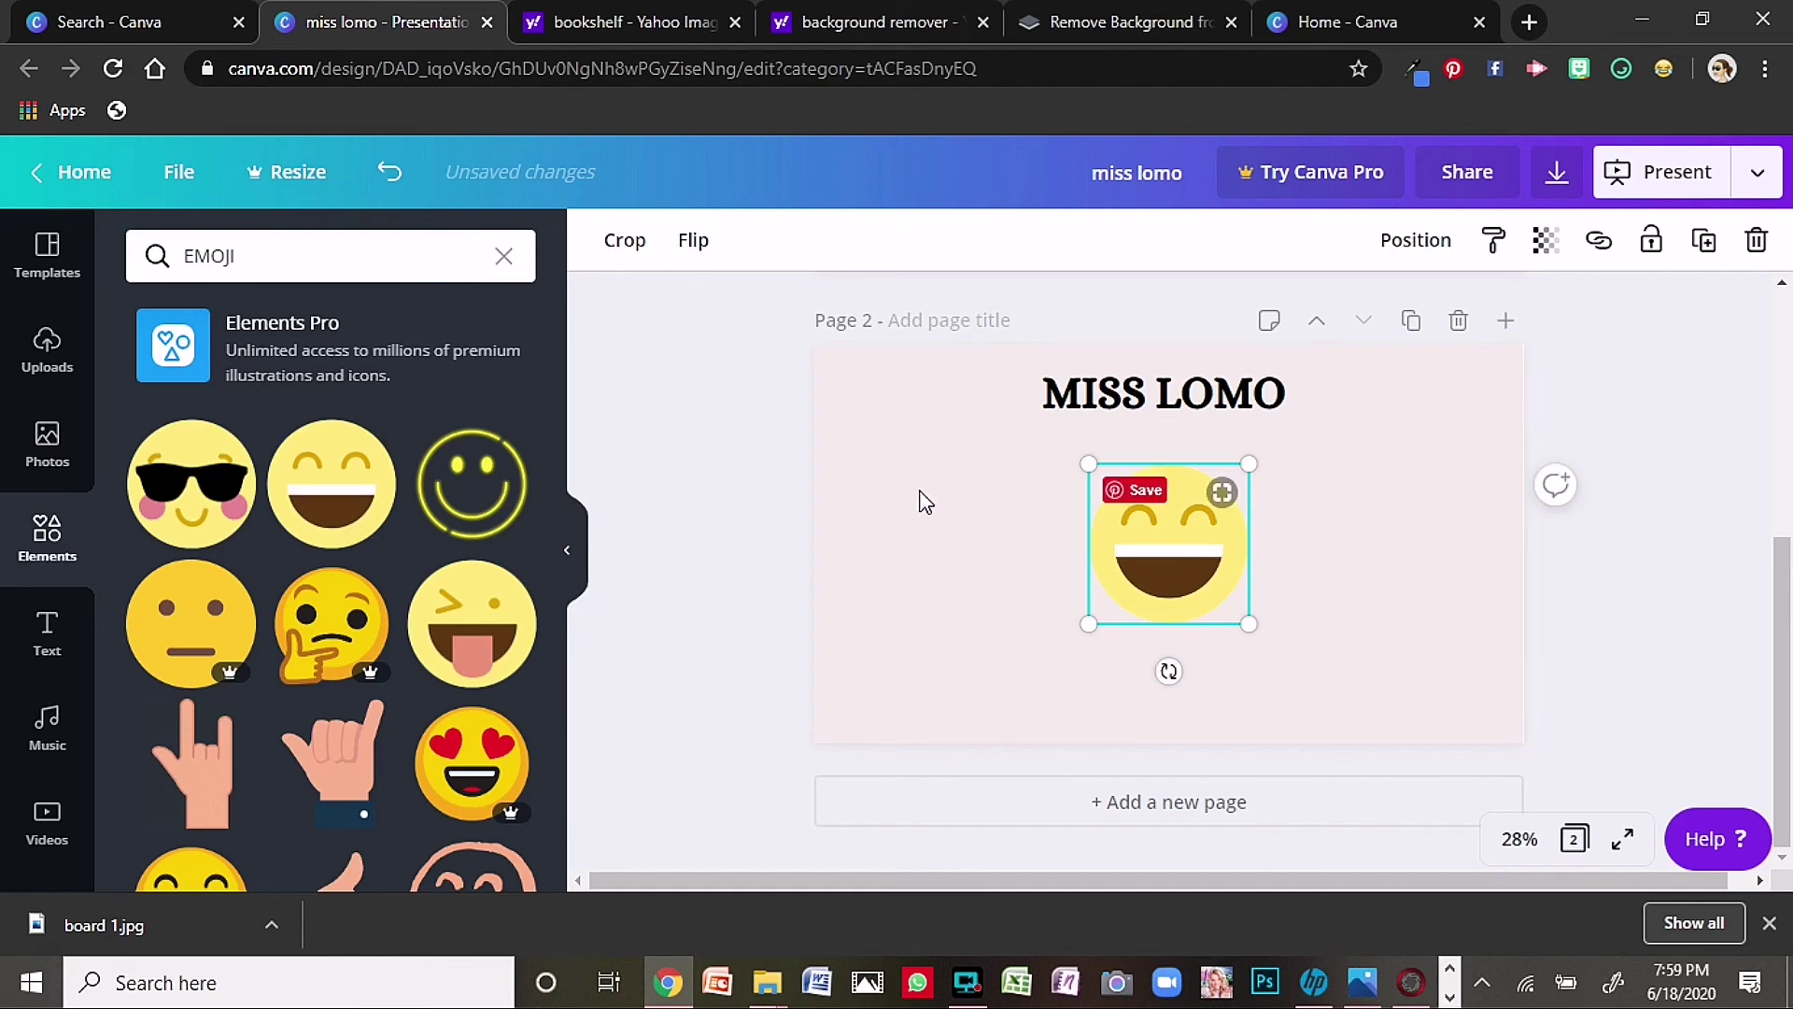
{"action": "left_click_drag", "start_coordinate": [837, 473], "coordinate": [955, 529]}
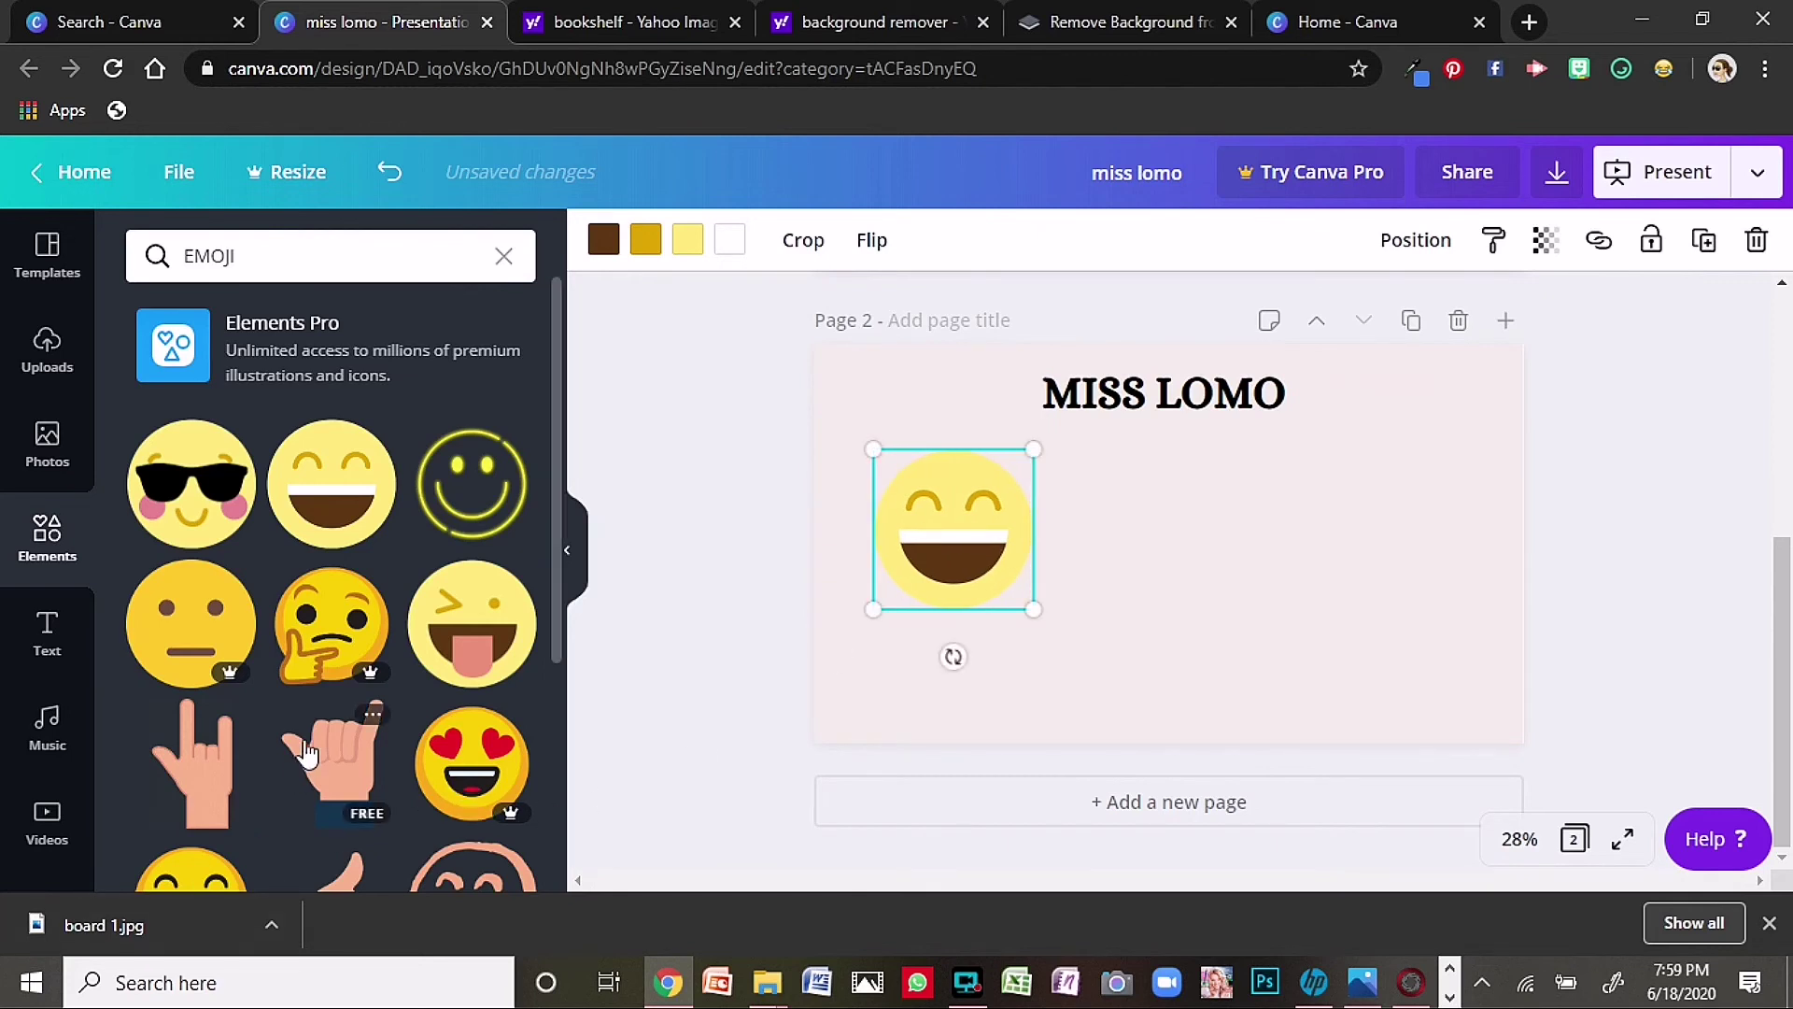
{"action": "scroll", "coordinate": [297, 743], "scroll_direction": "down", "scroll_amount": 4}
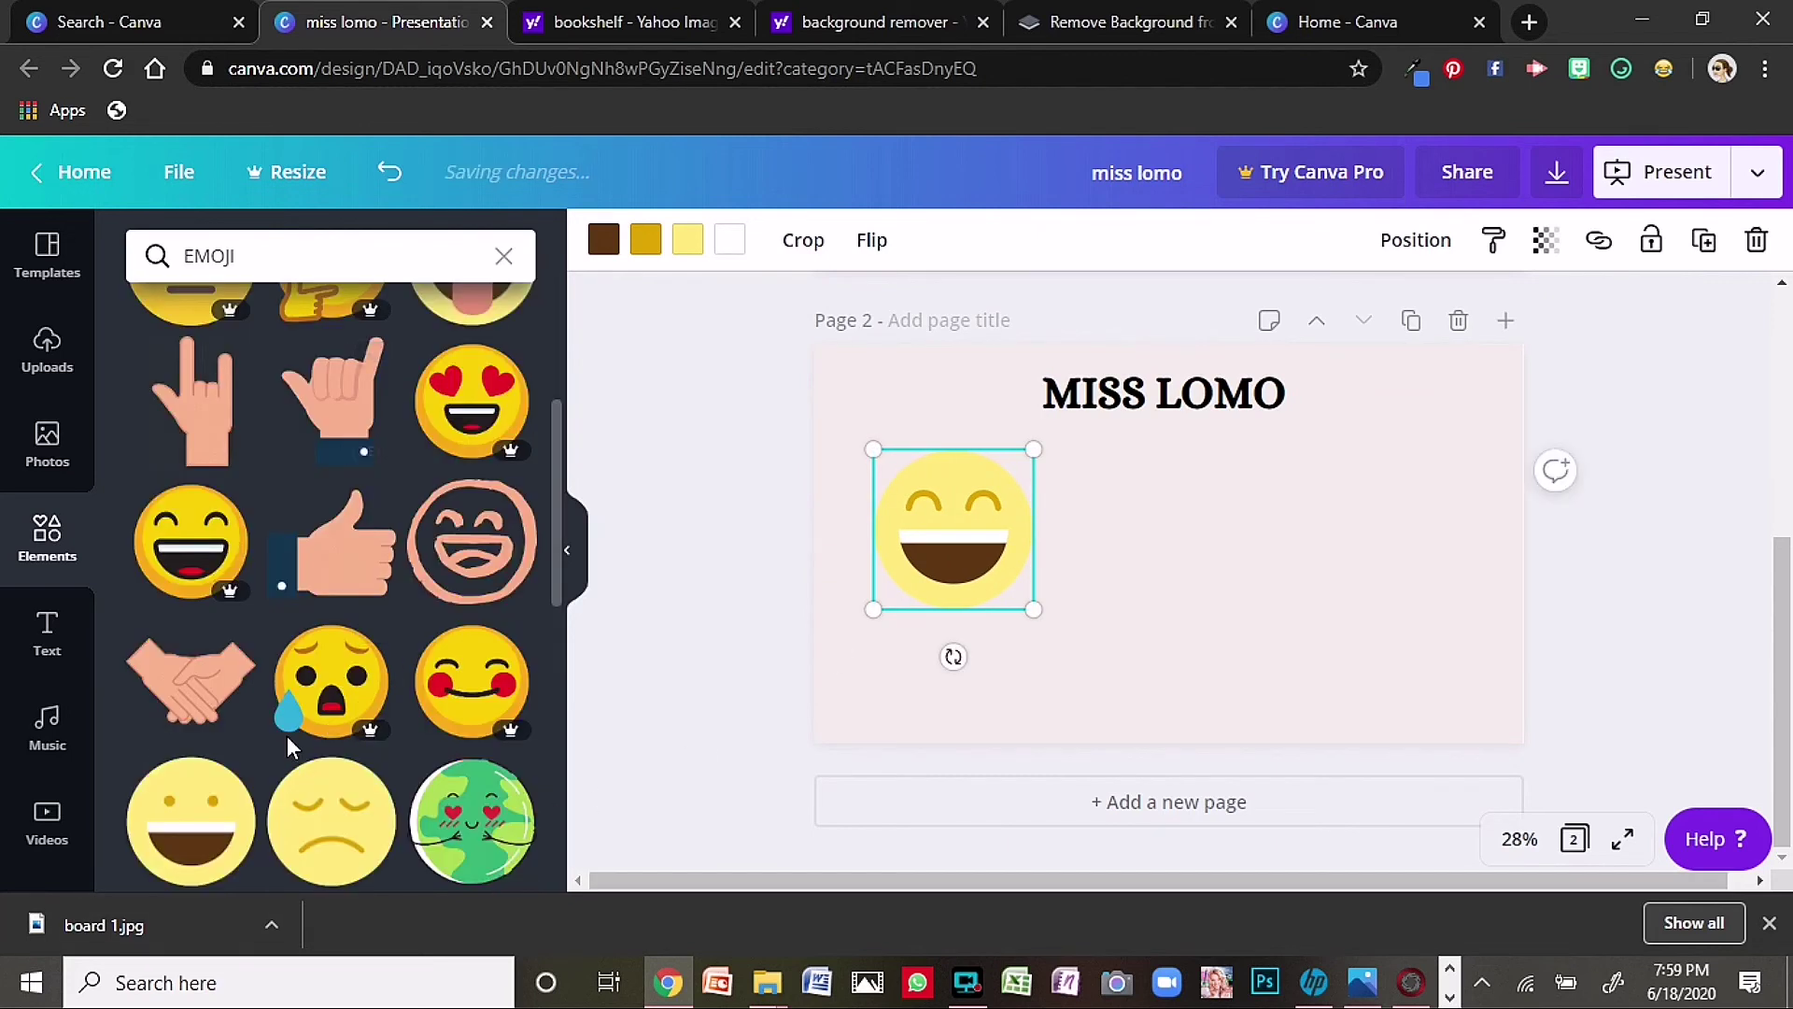
{"action": "scroll", "coordinate": [323, 644], "scroll_direction": "down", "scroll_amount": 5}
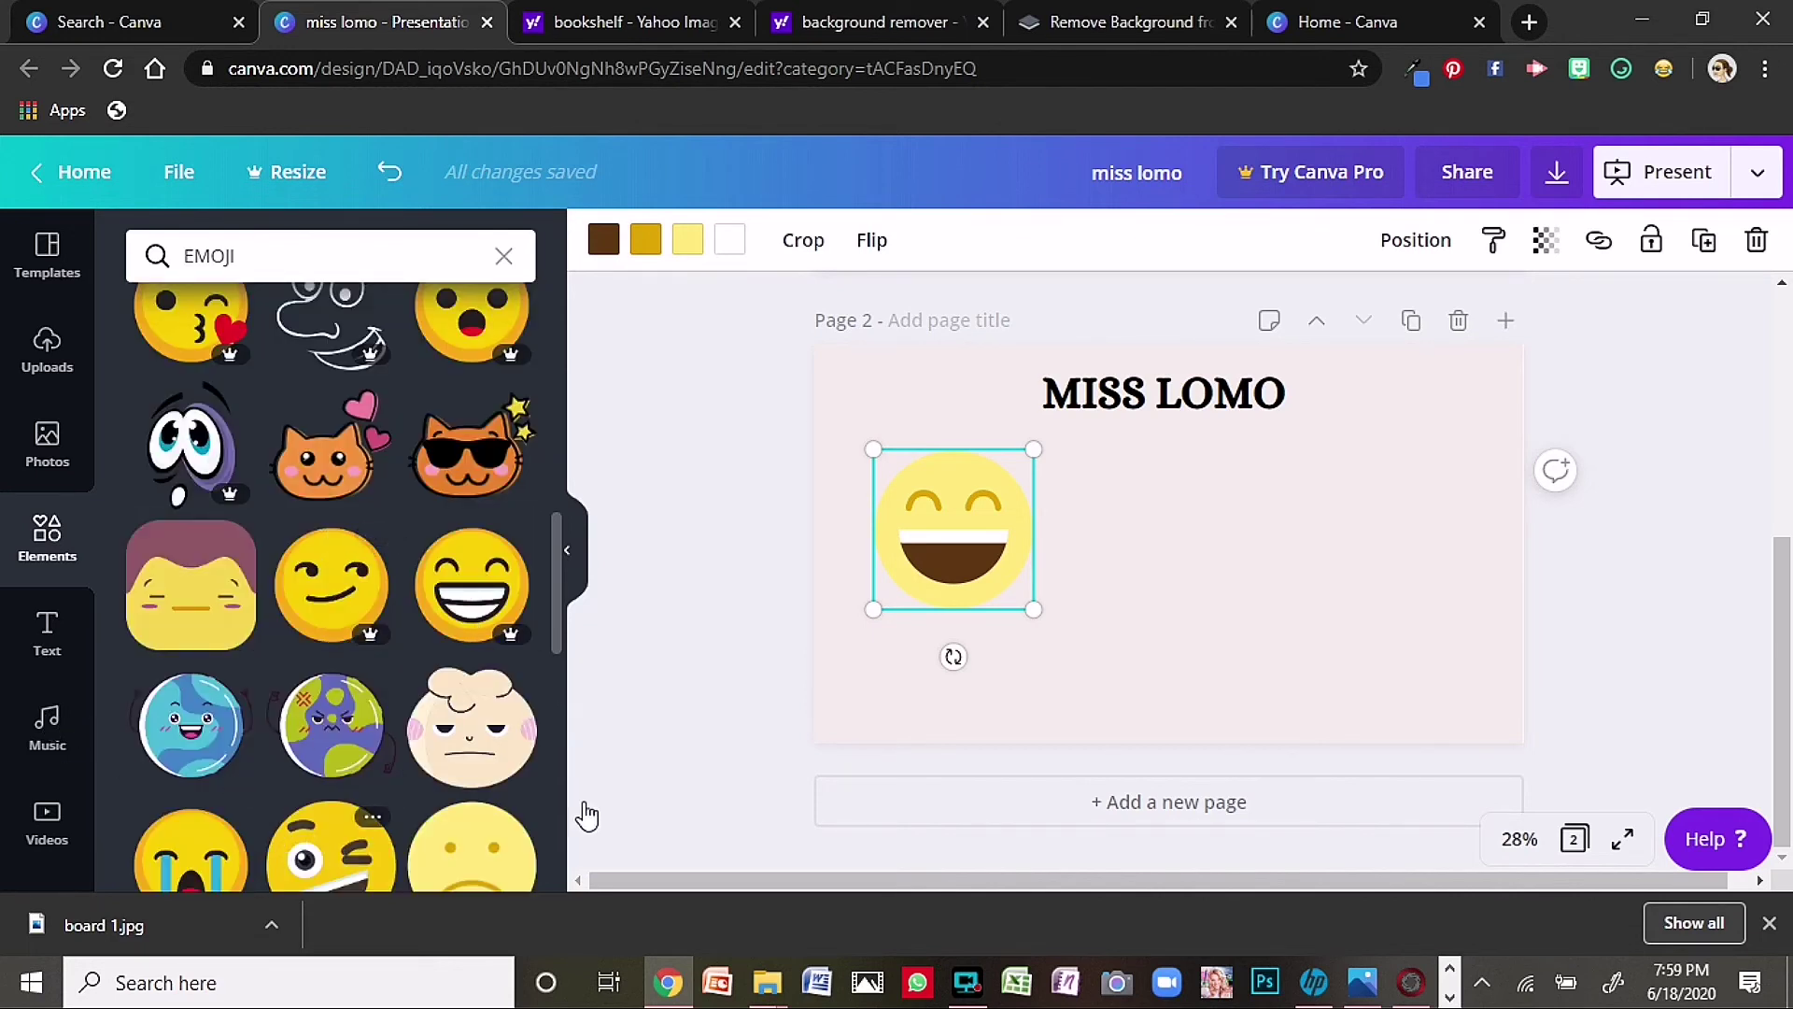
{"action": "scroll", "coordinate": [437, 815], "scroll_direction": "down", "scroll_amount": 5}
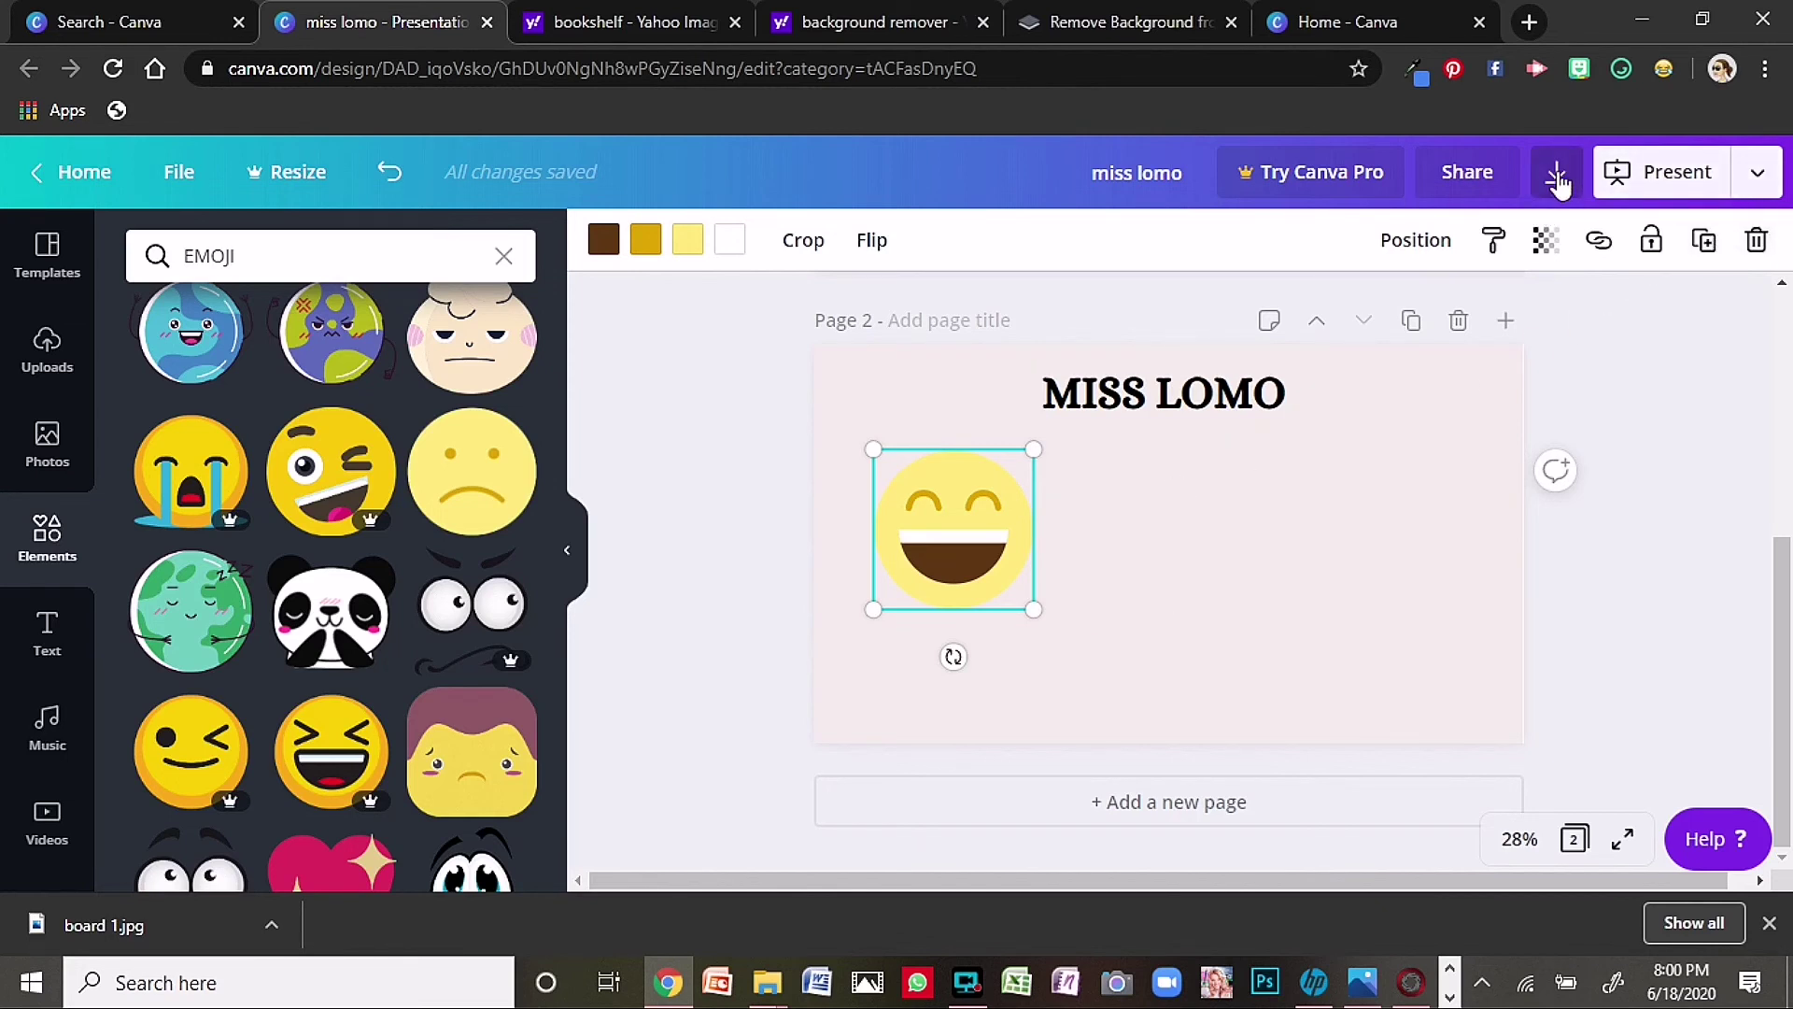
- Examine the file types offered for downloading the design
{"action": "left_click", "coordinate": [1760, 177]}
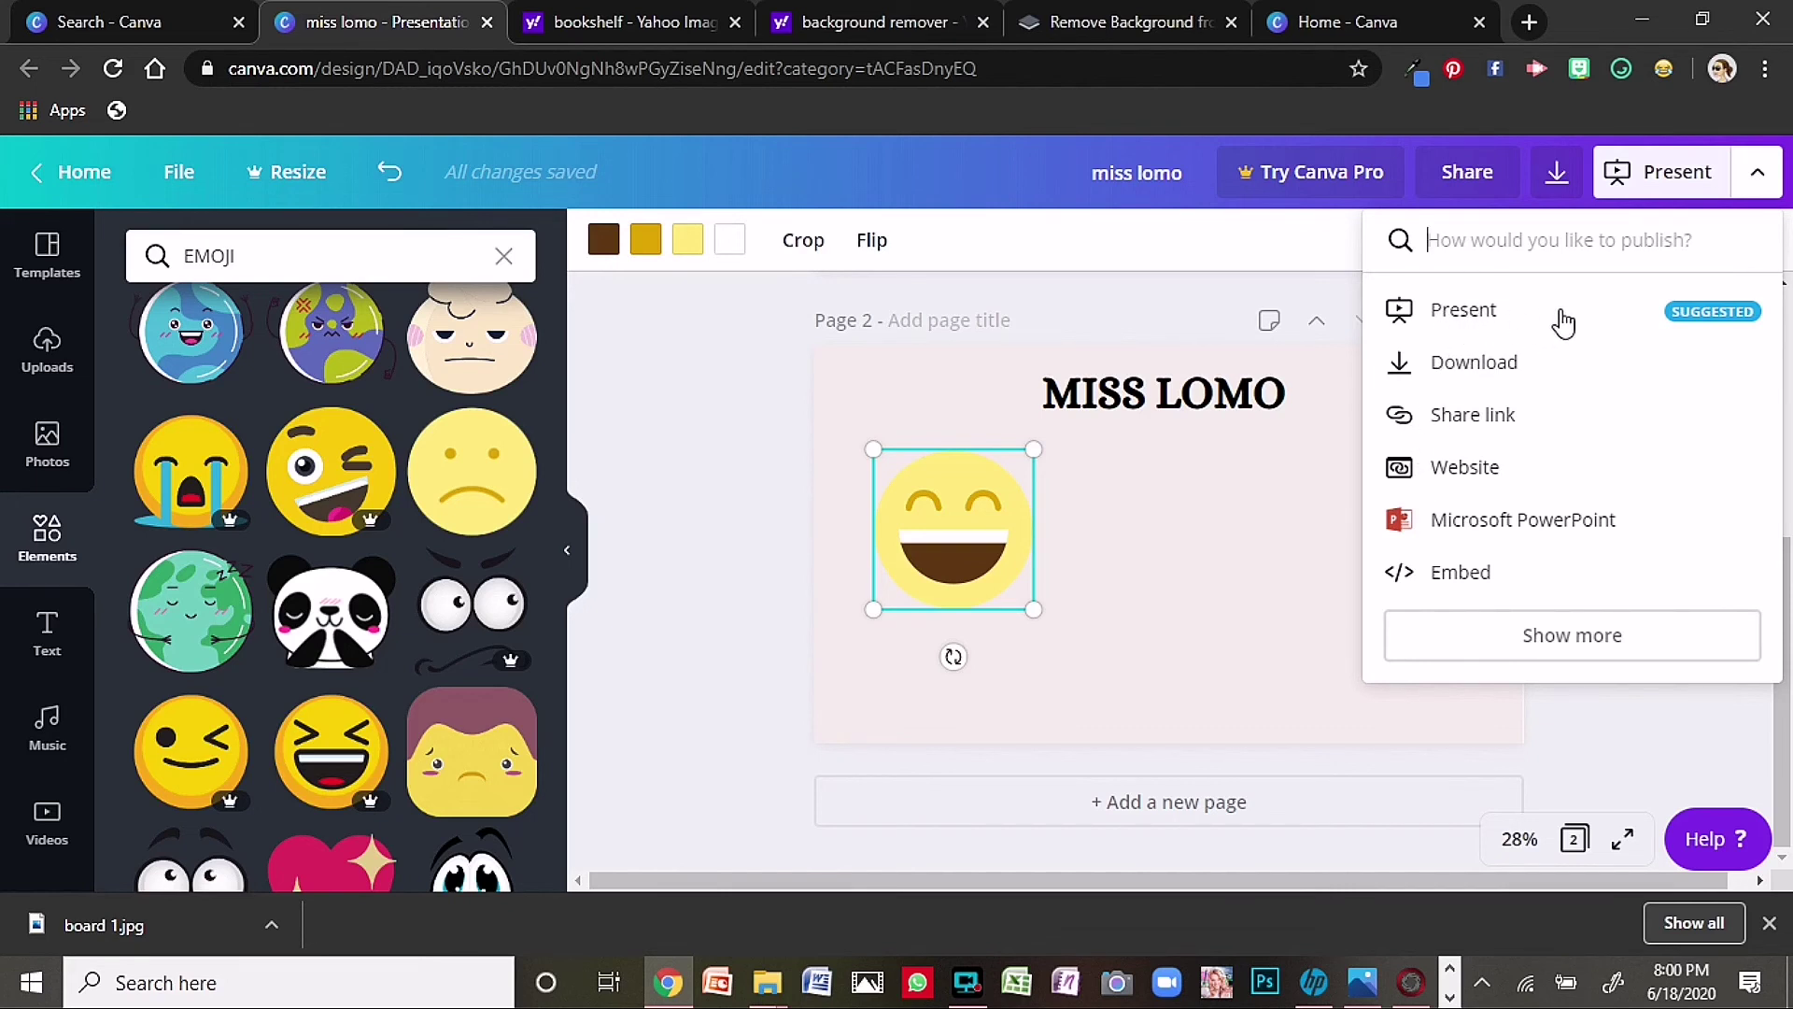
{"action": "left_click", "coordinate": [1473, 365]}
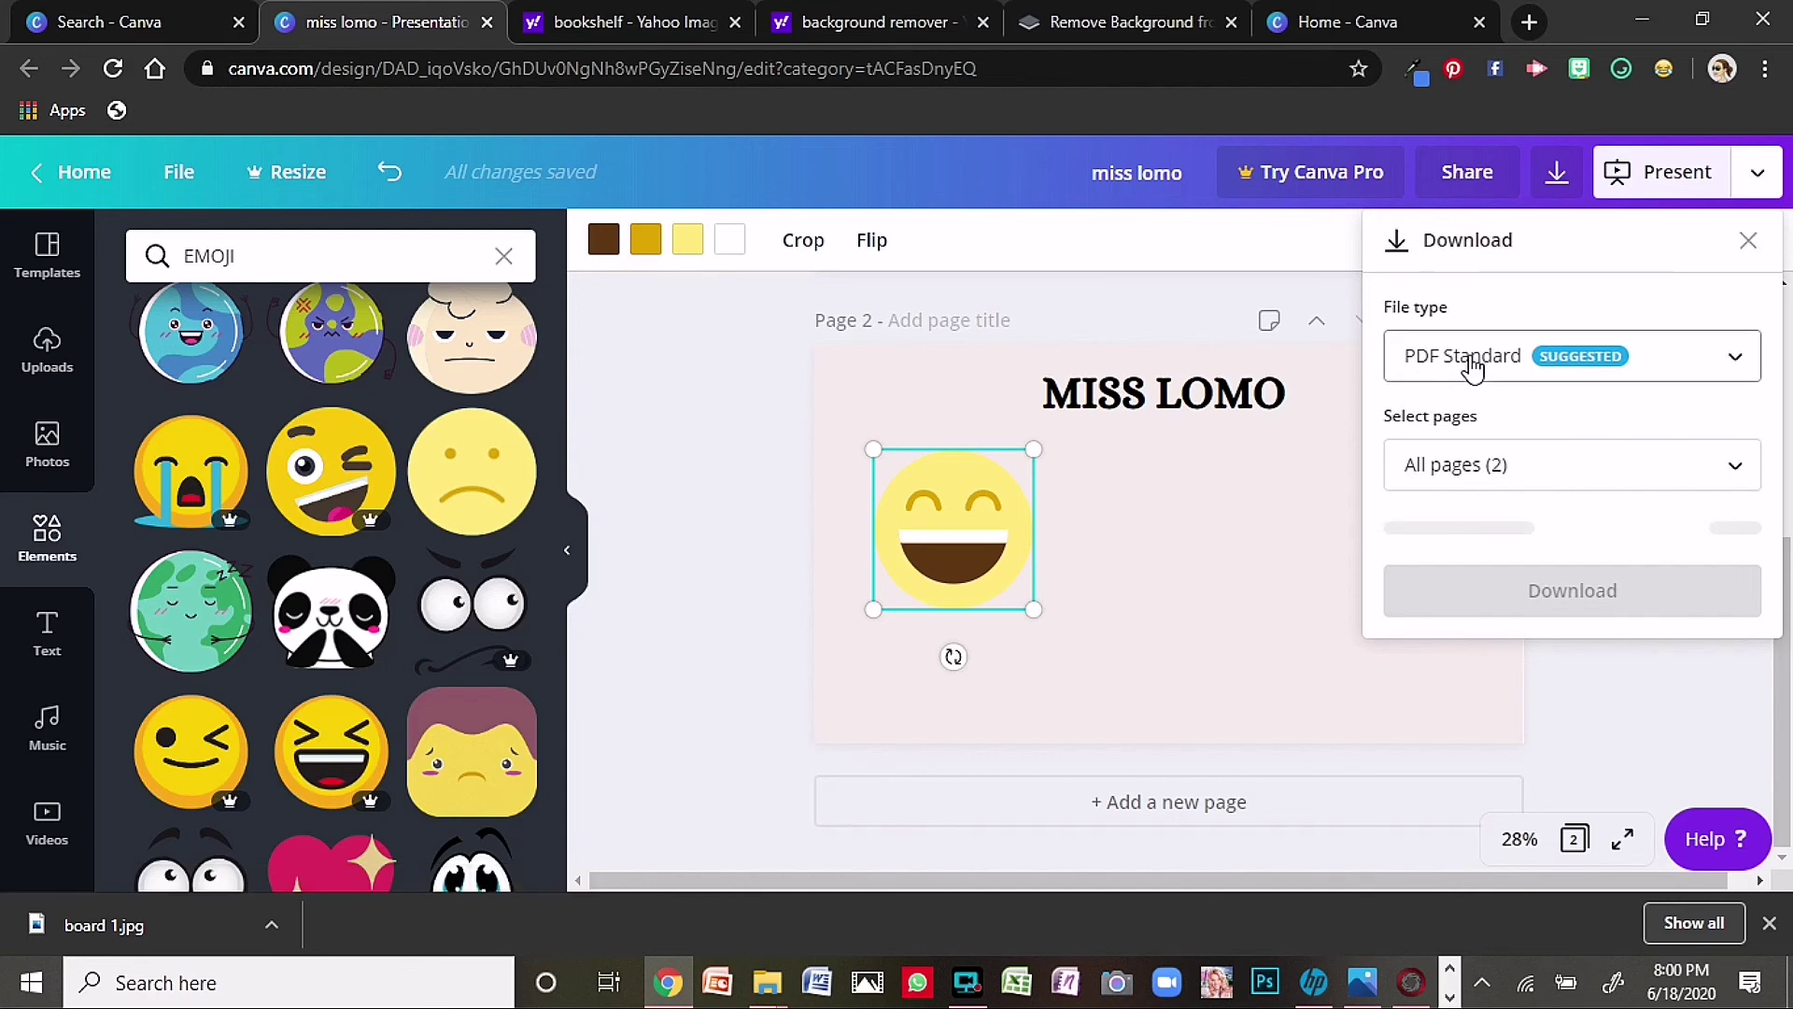
{"action": "left_click", "coordinate": [1739, 365]}
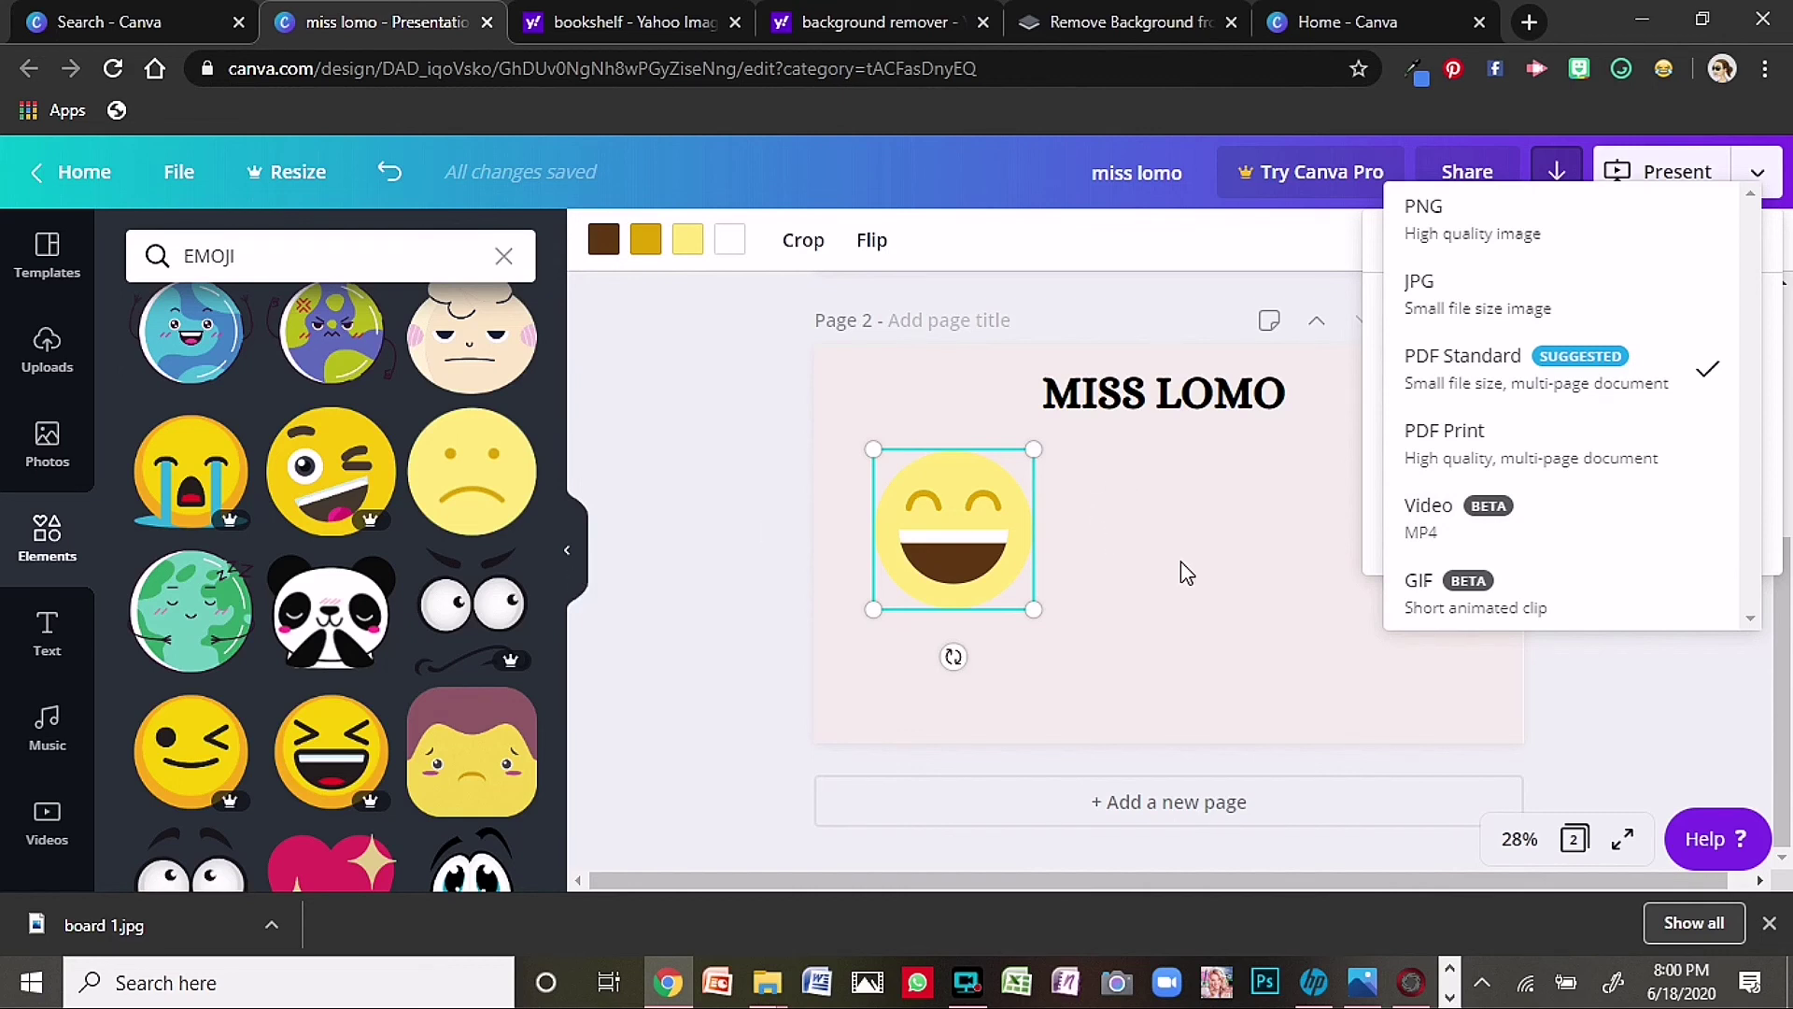
{"action": "left_click", "coordinate": [1014, 638]}
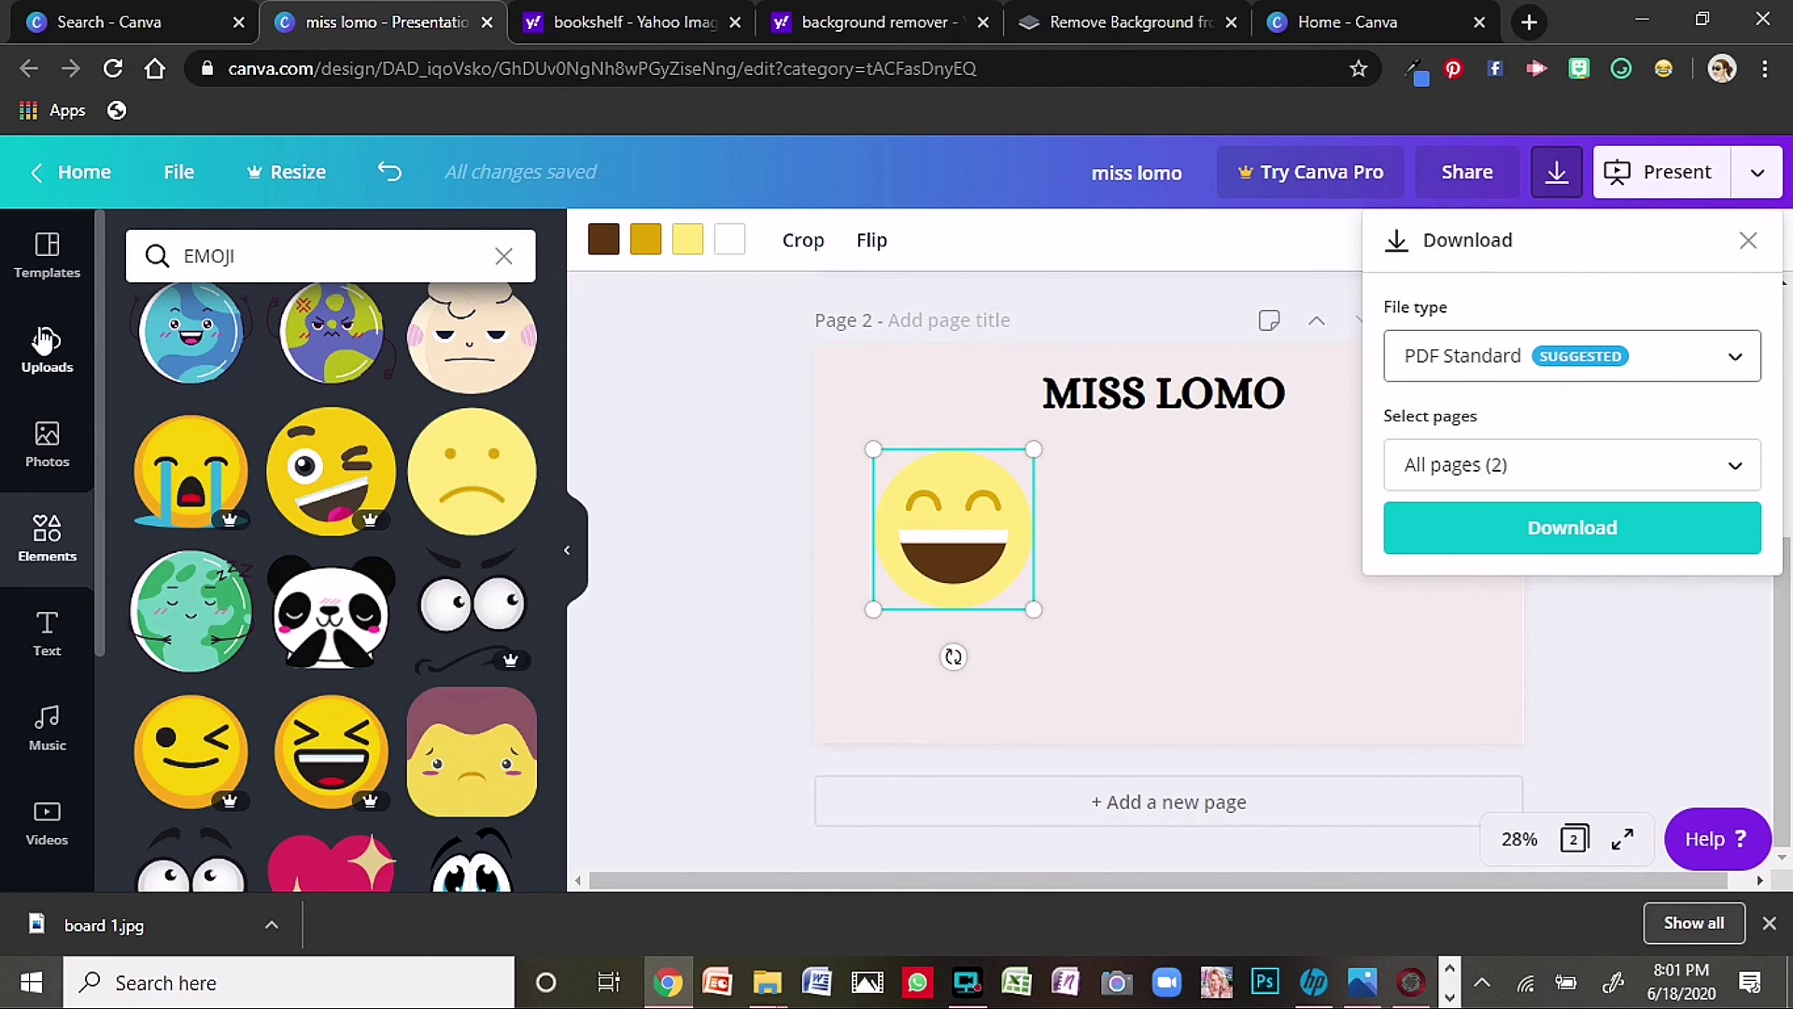
- Add the uploaded 0:06 video of the woman's lip treatment to page 2
{"action": "left_click", "coordinate": [45, 372]}
{"action": "left_click", "coordinate": [45, 374]}
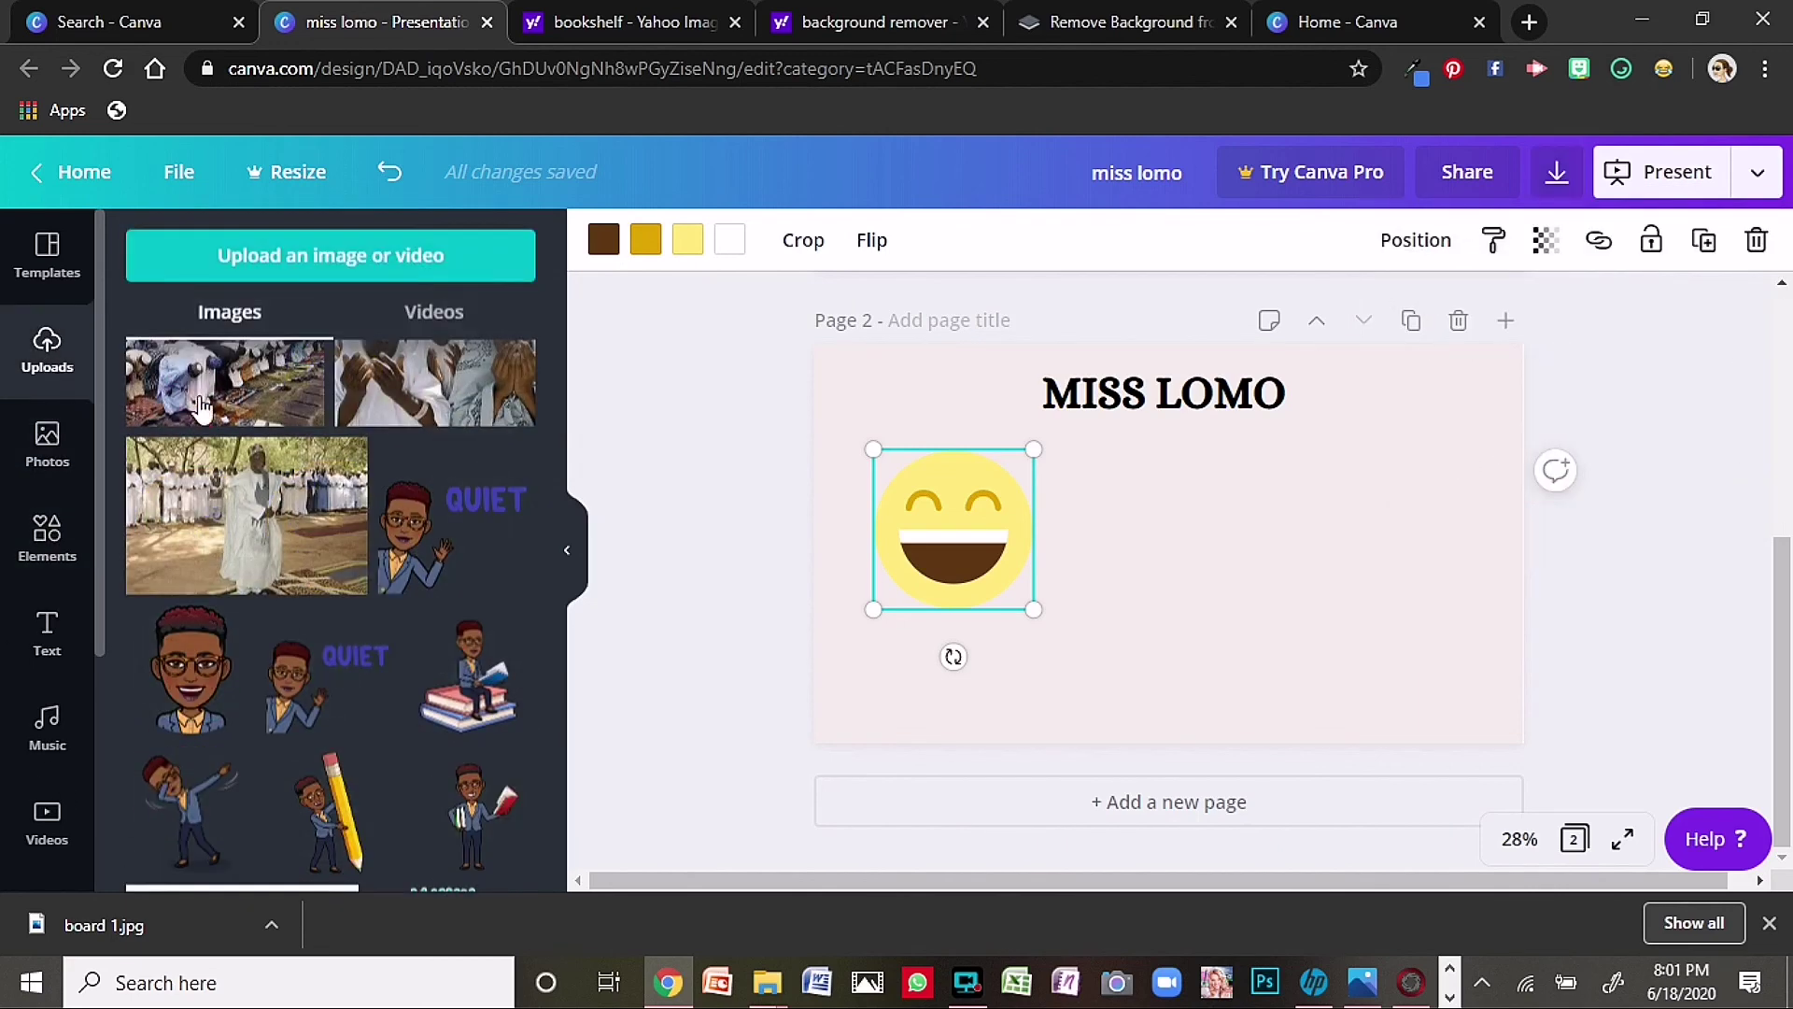
{"action": "left_click", "coordinate": [441, 338]}
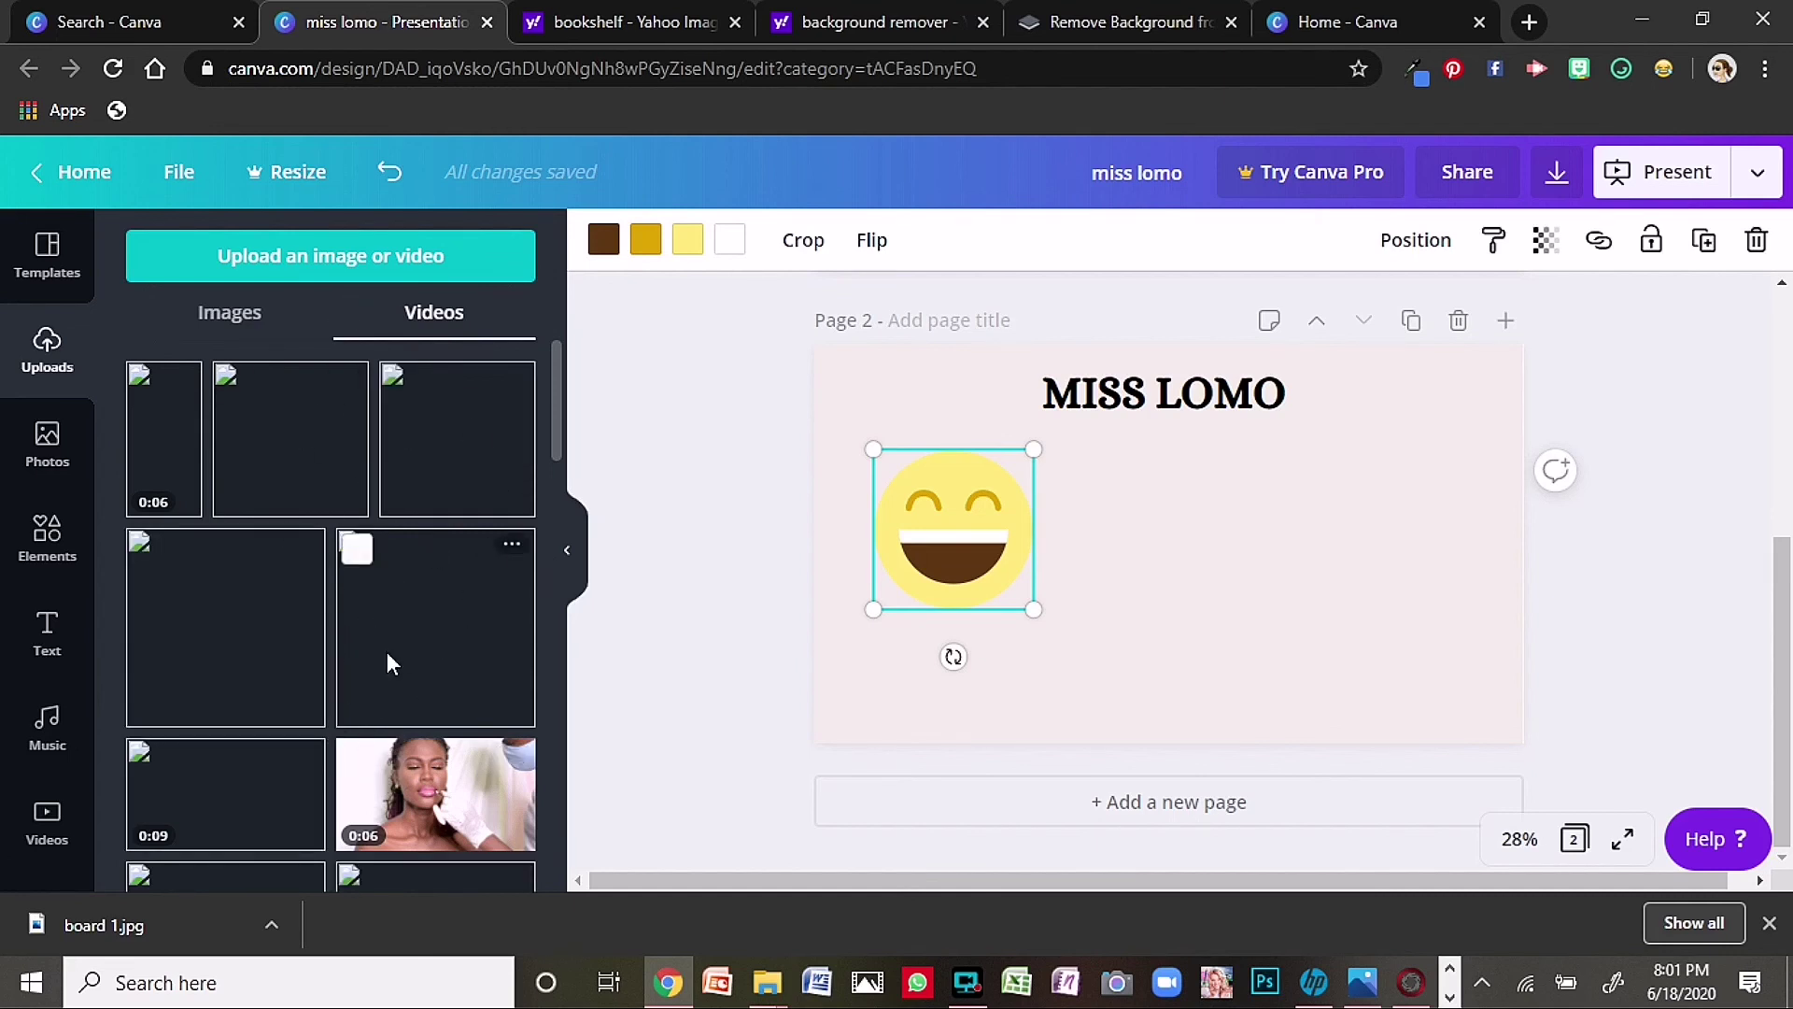
{"action": "mouse_move", "coordinate": [435, 782]}
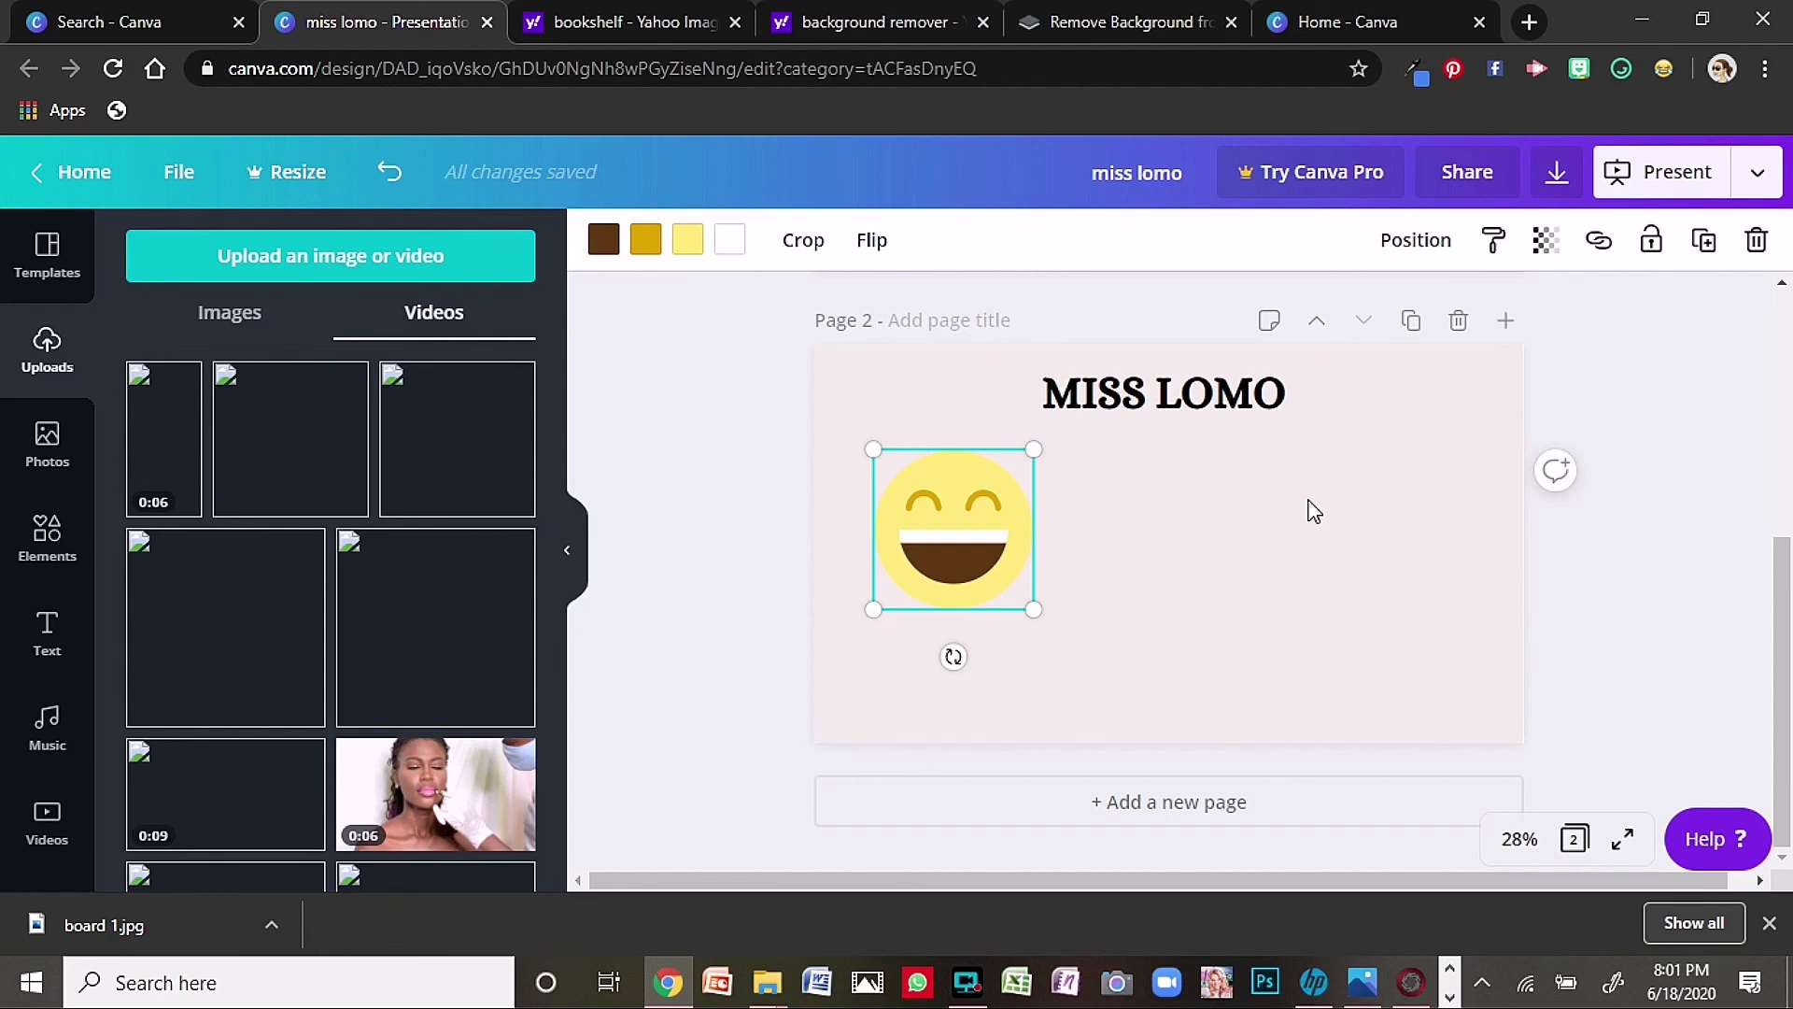
{"action": "left_click", "coordinate": [432, 814]}
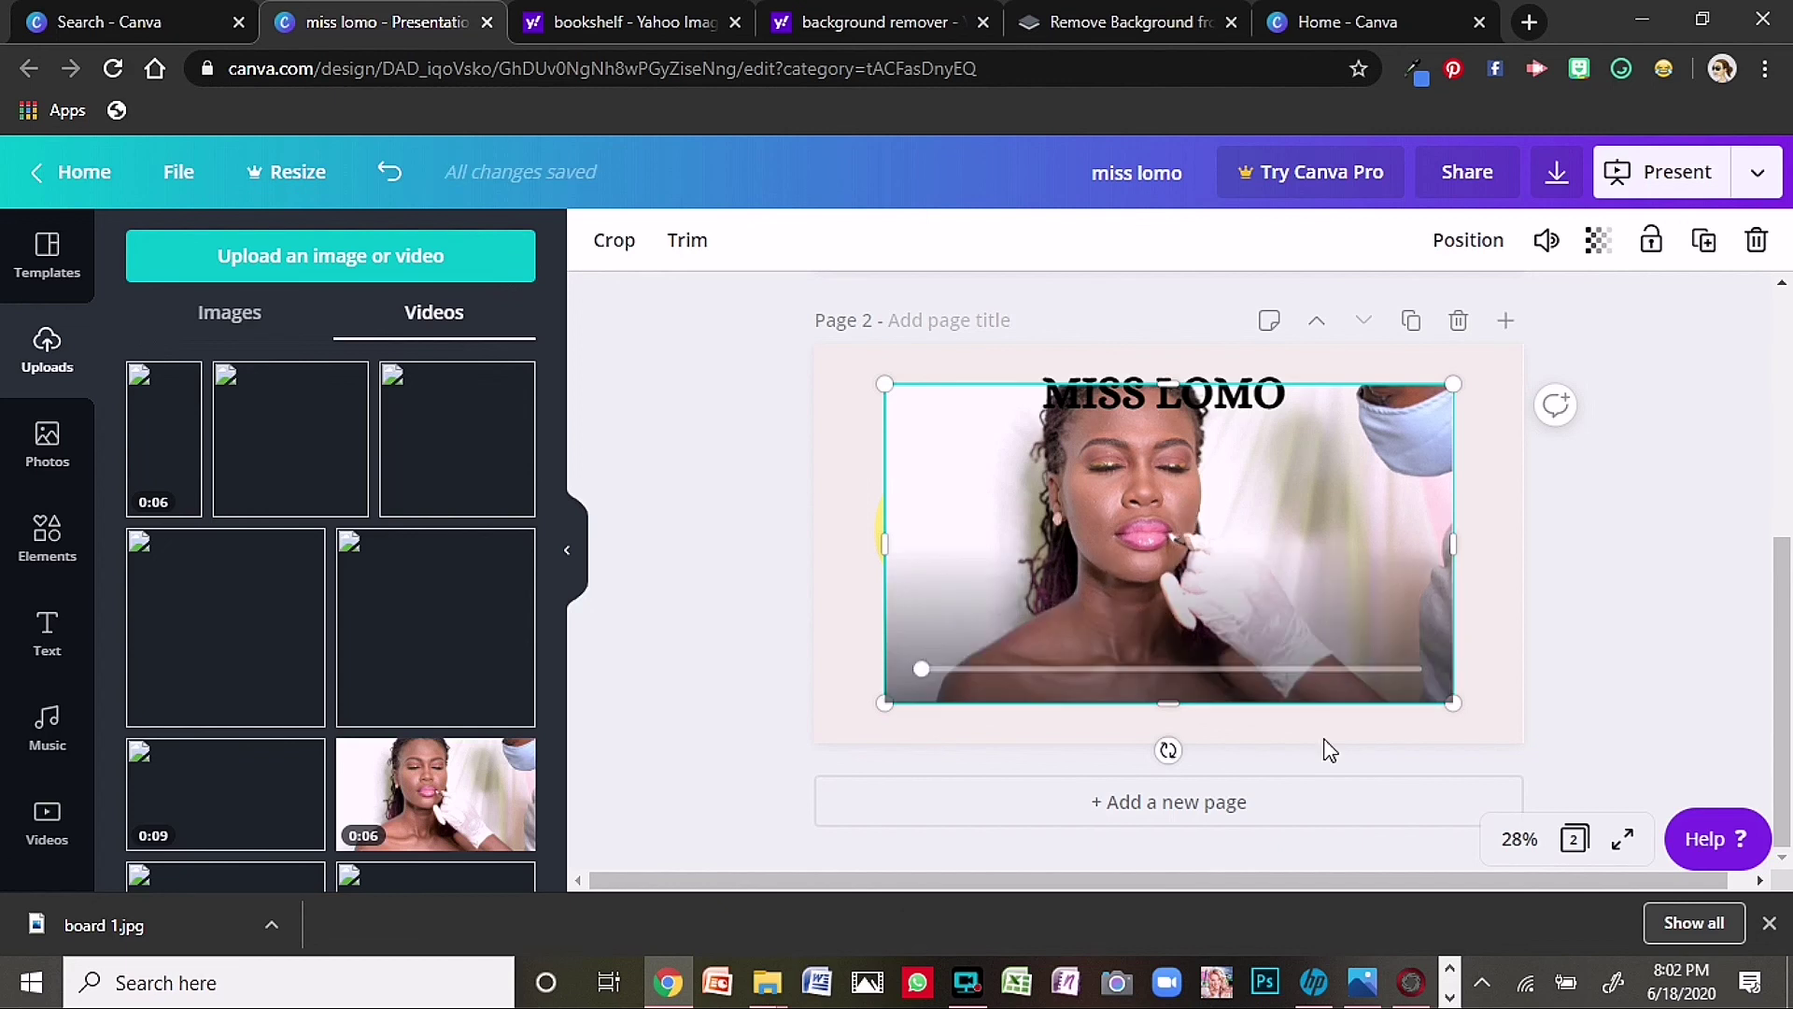
- Set the video's transparency to 0, then delete the video from page 2
{"action": "left_click", "coordinate": [1600, 248]}
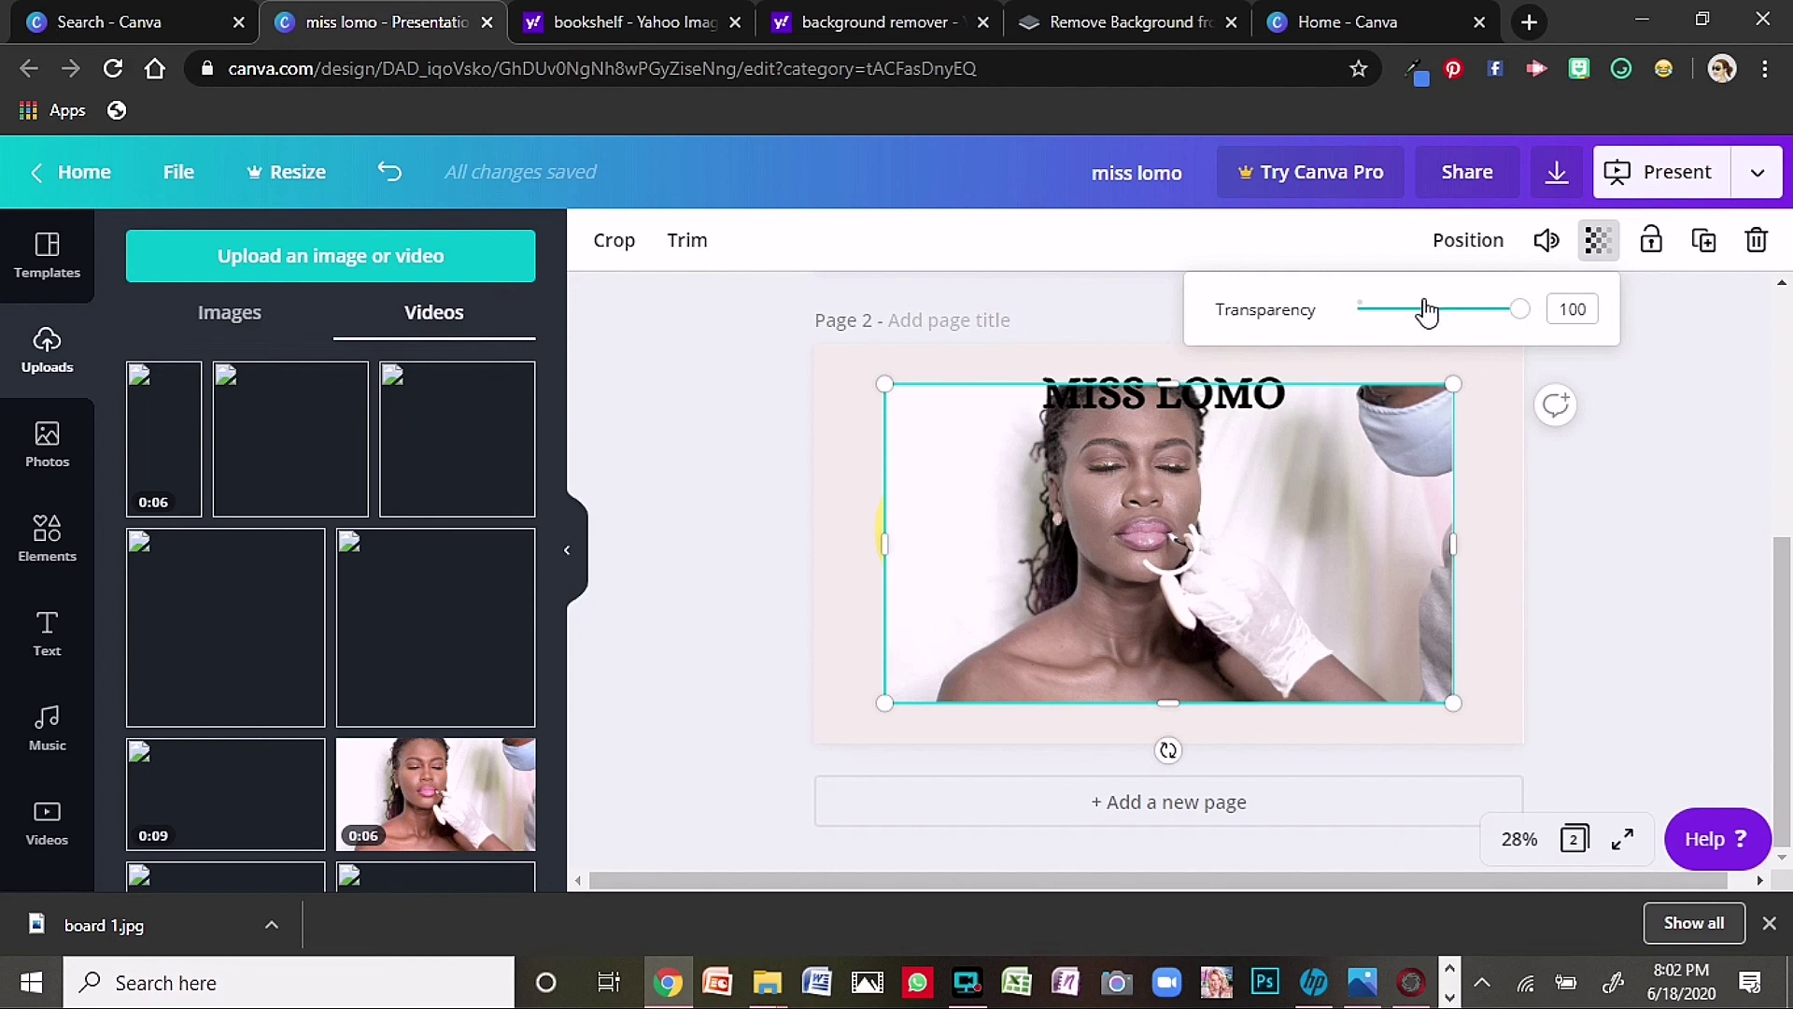
{"action": "left_click", "coordinate": [1333, 325]}
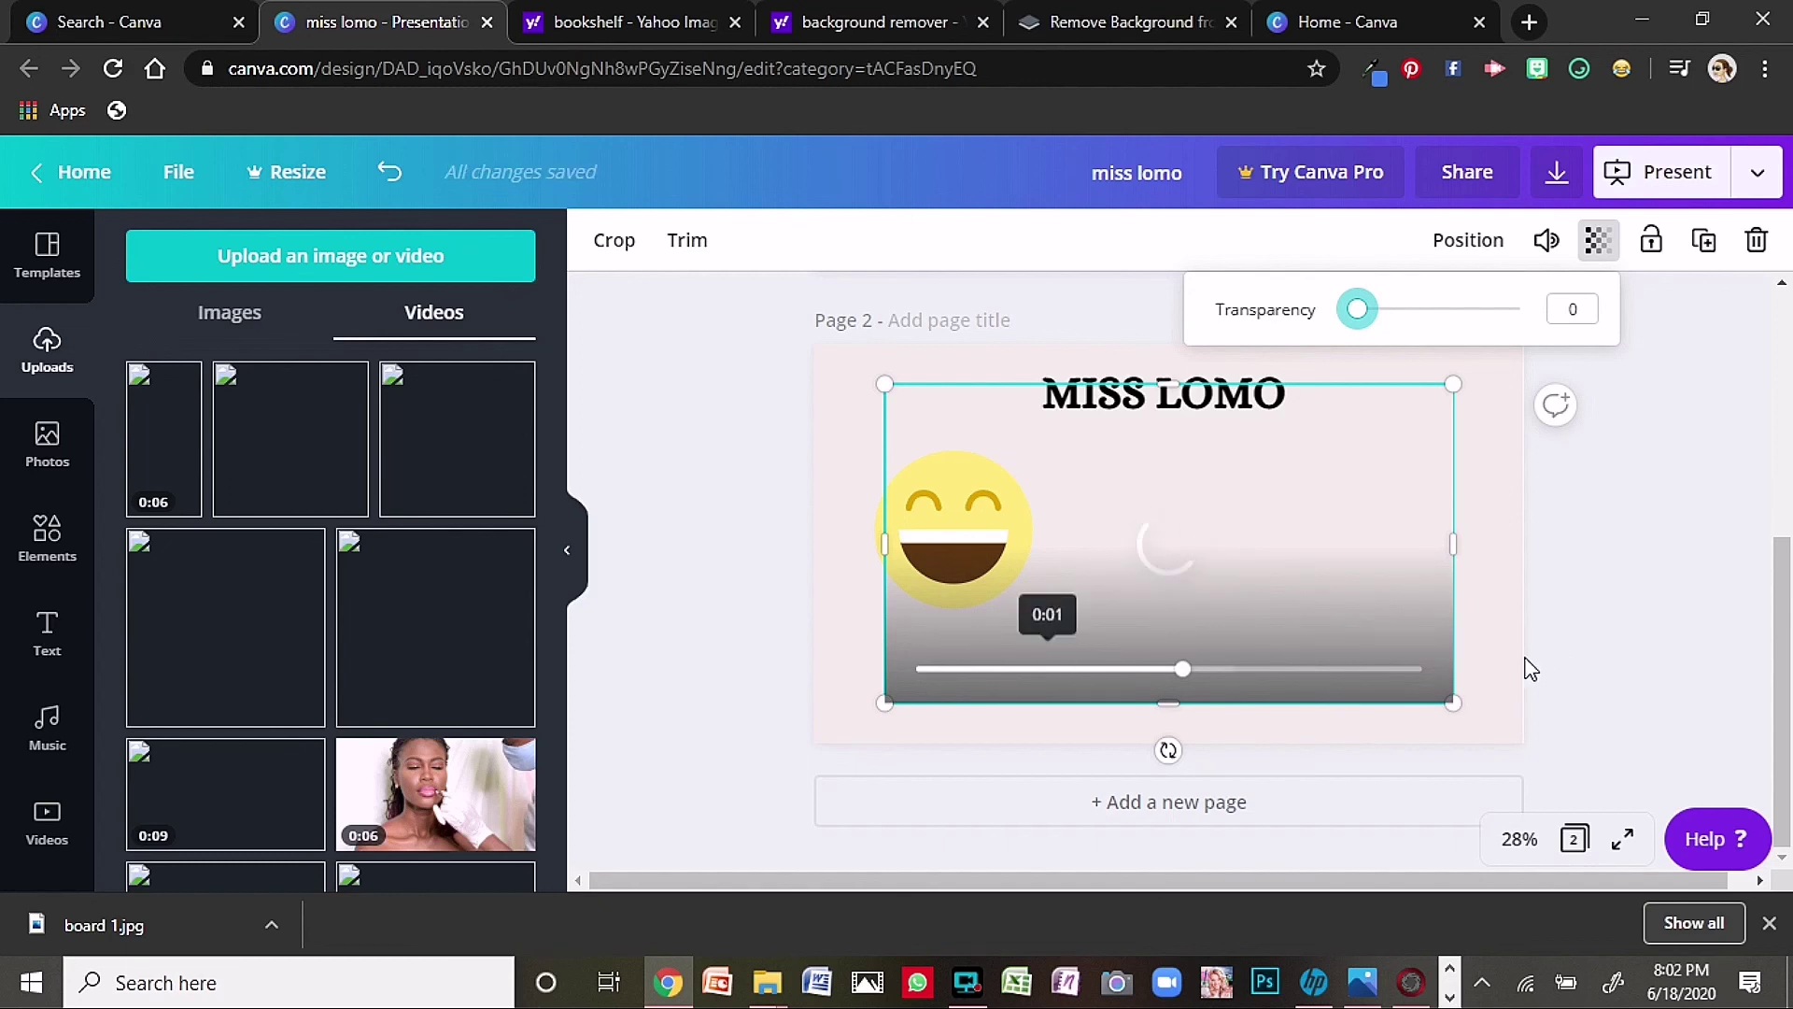
{"action": "mouse_move", "coordinate": [1125, 492]}
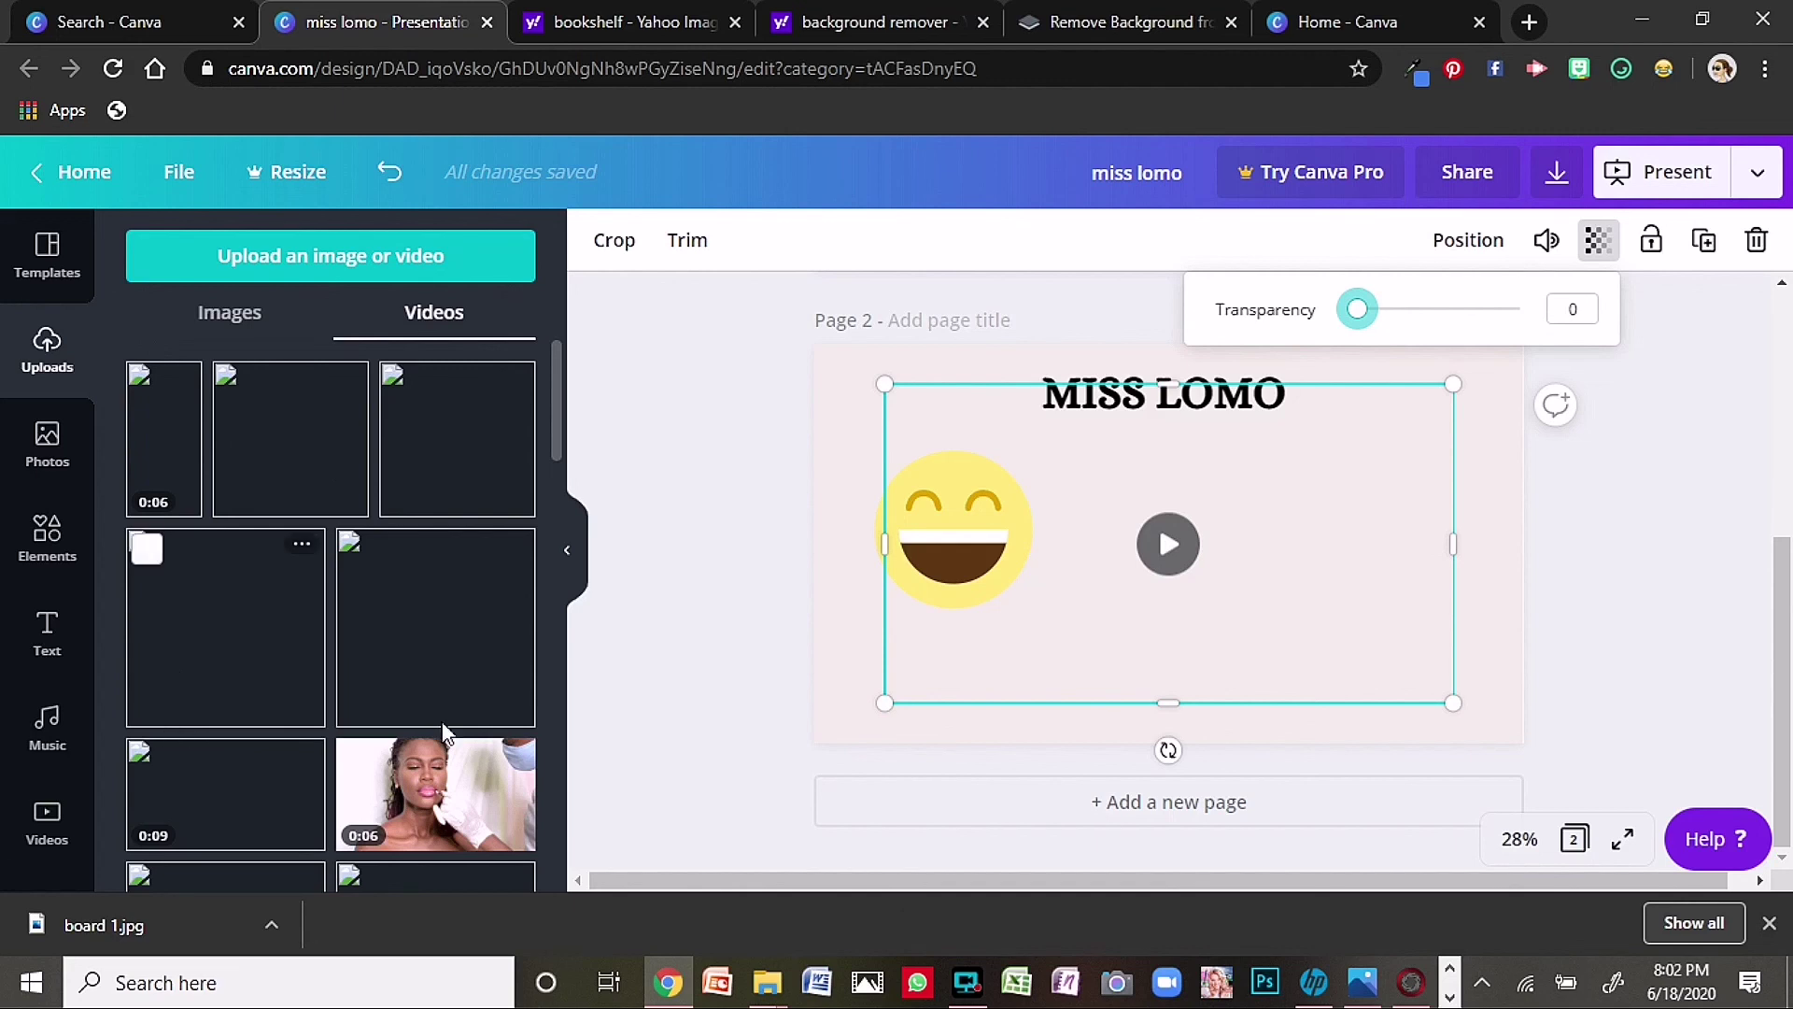
{"action": "mouse_move", "coordinate": [1379, 567]}
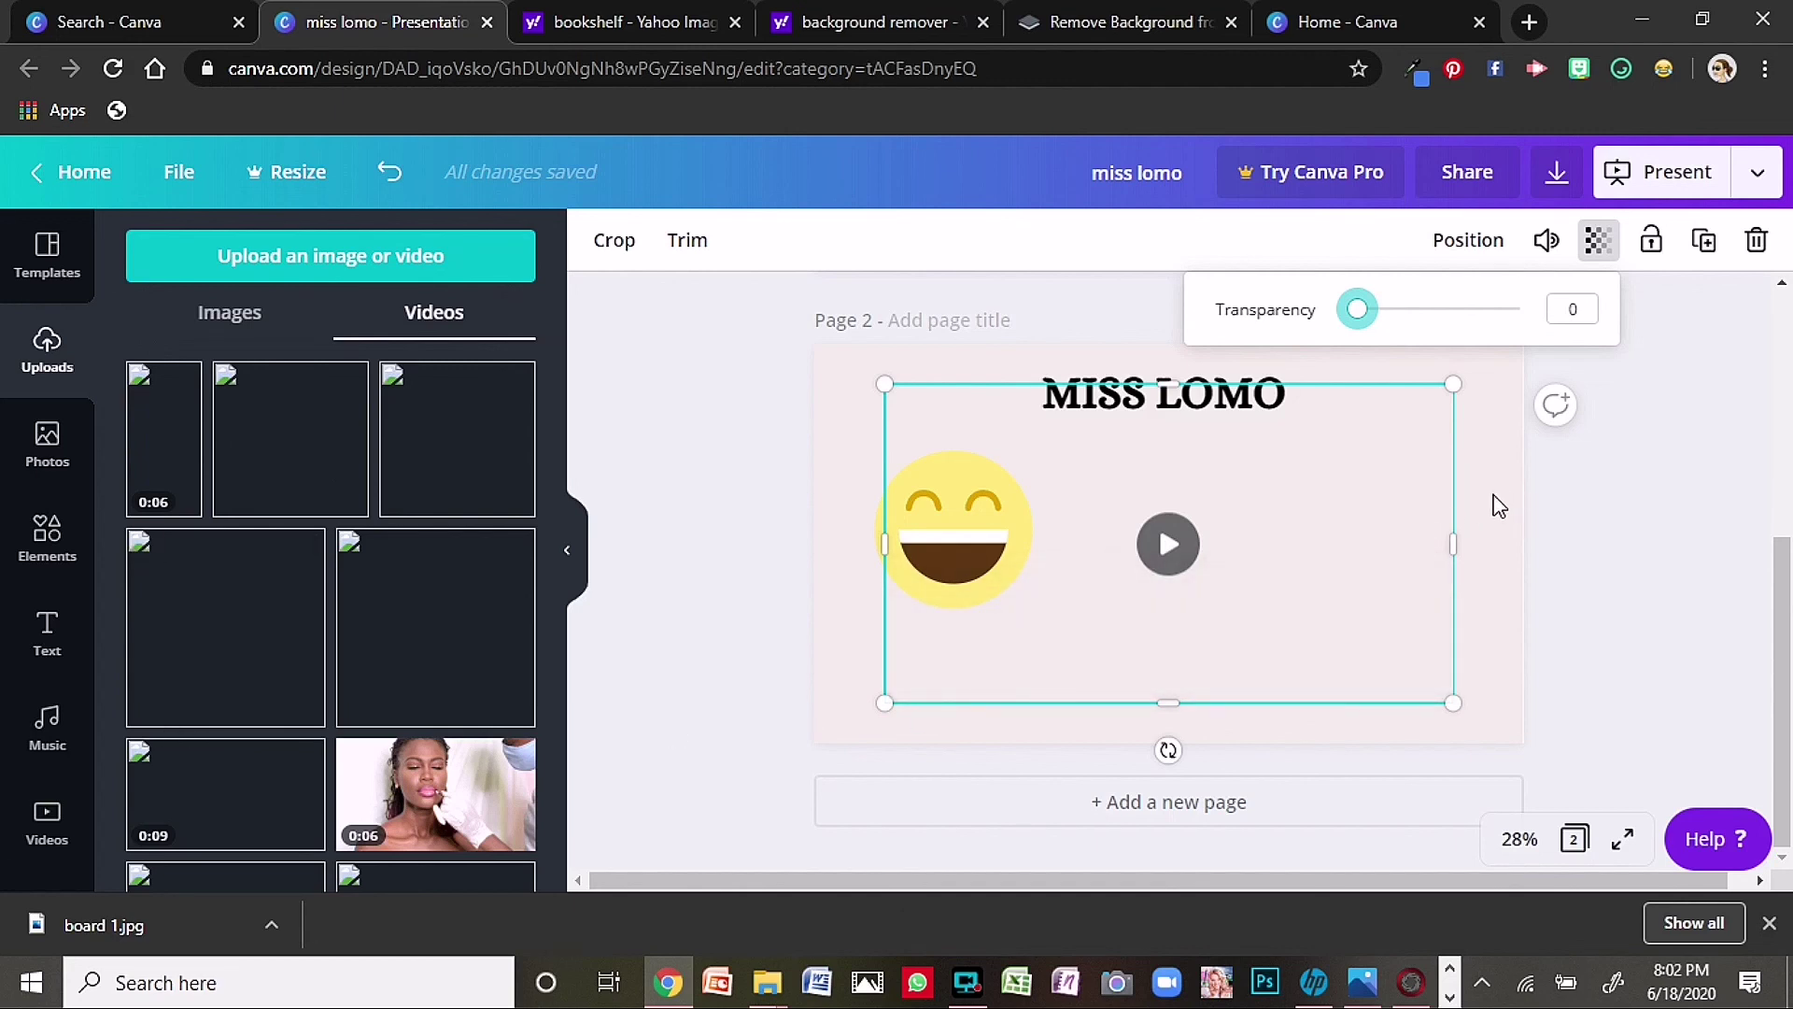
{"action": "mouse_move", "coordinate": [1242, 576]}
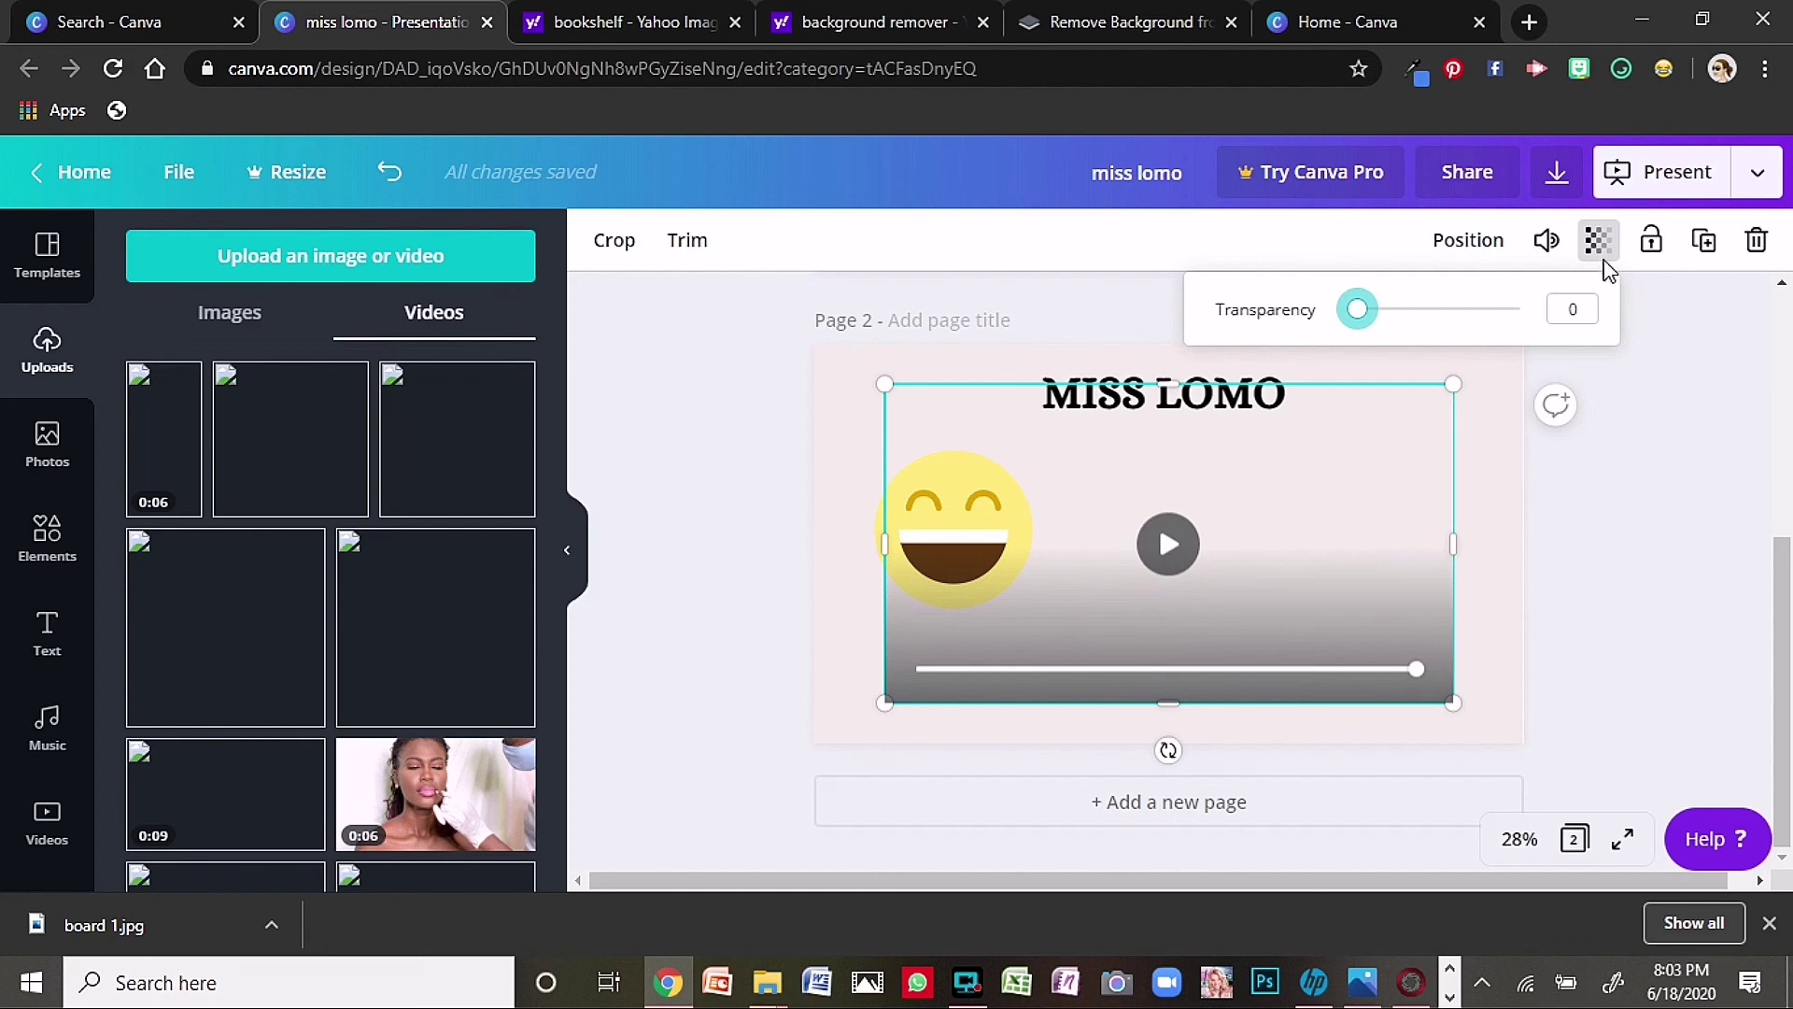
{"action": "left_click", "coordinate": [1754, 247]}
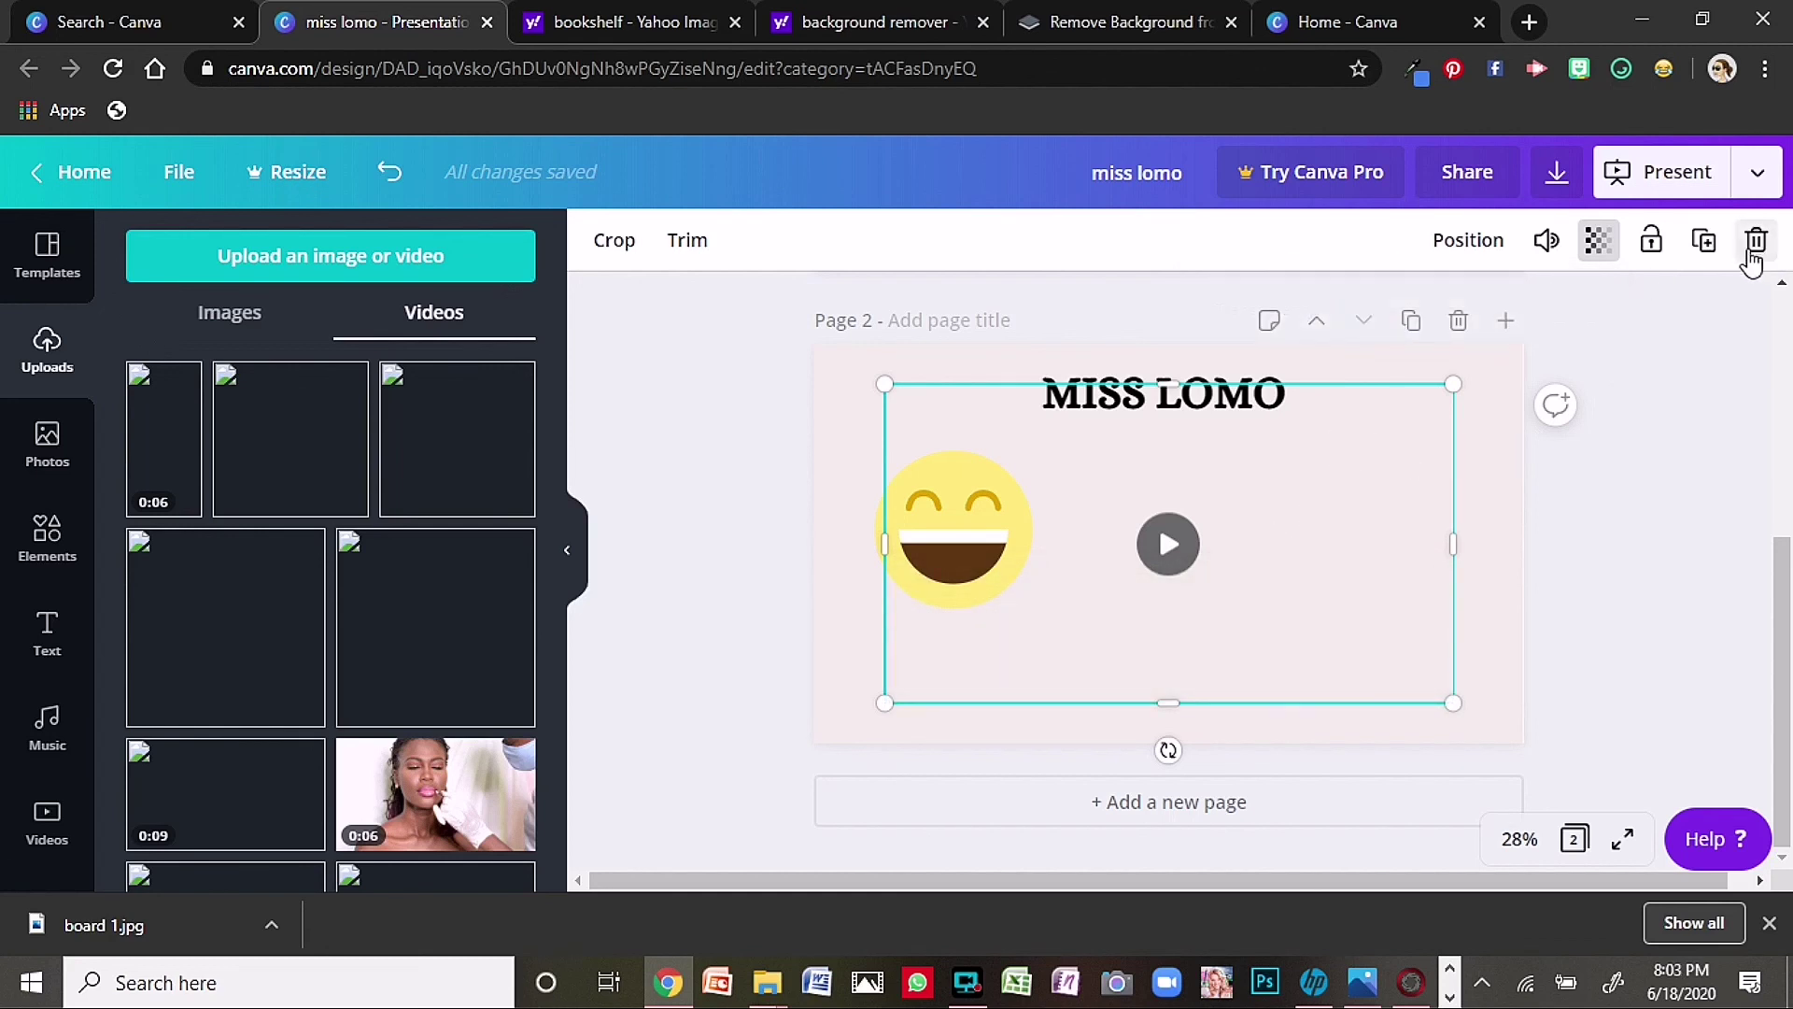
{"action": "left_click", "coordinate": [1755, 245]}
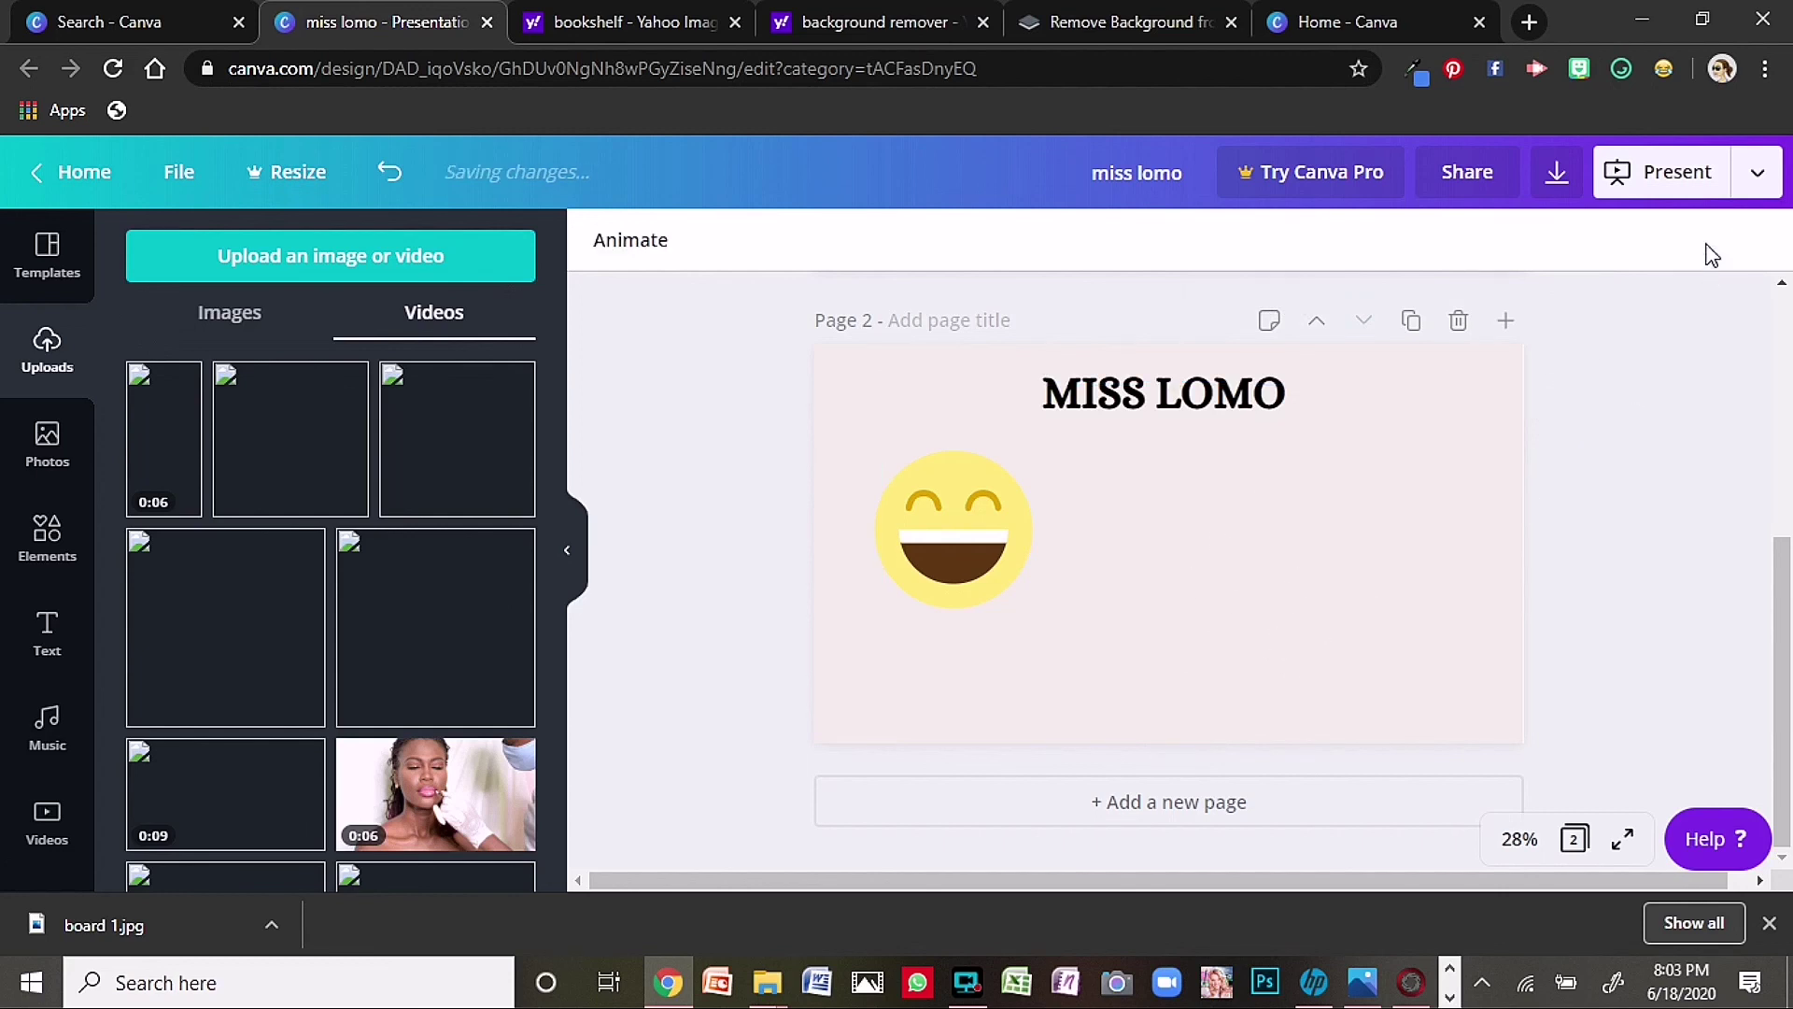
- Open the publishing options for the design
{"action": "left_click", "coordinate": [1756, 178]}
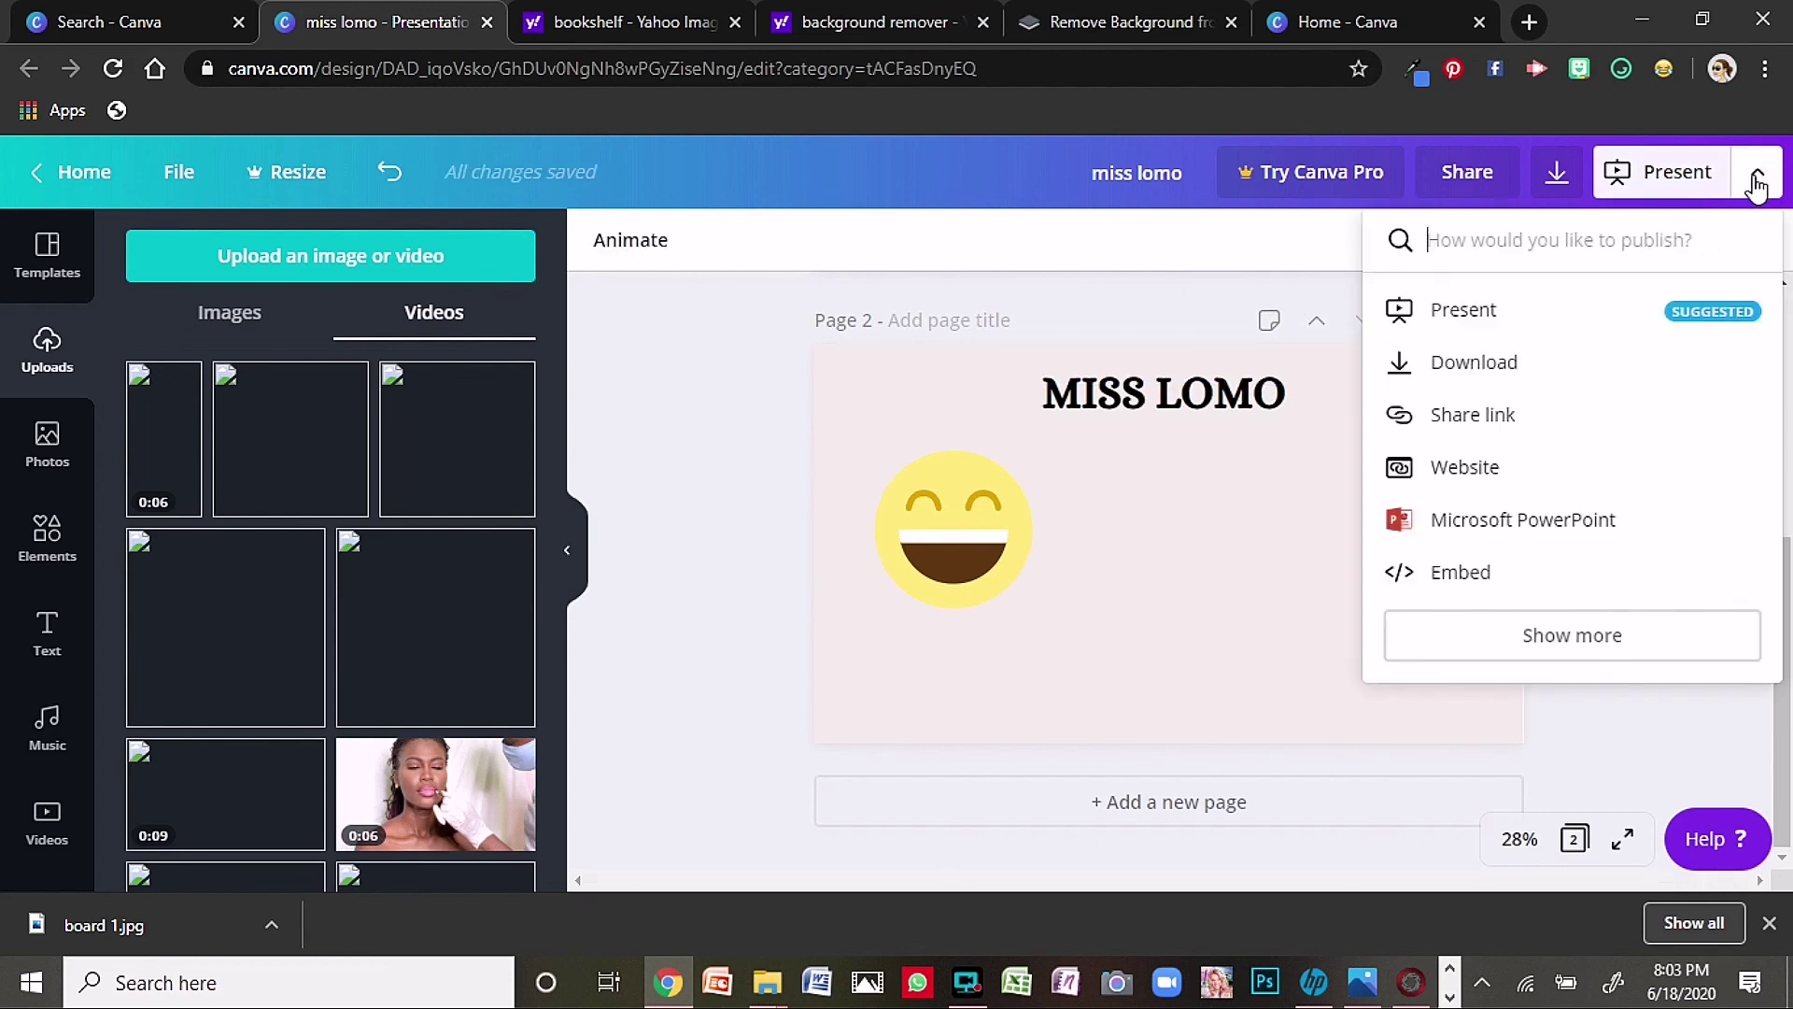